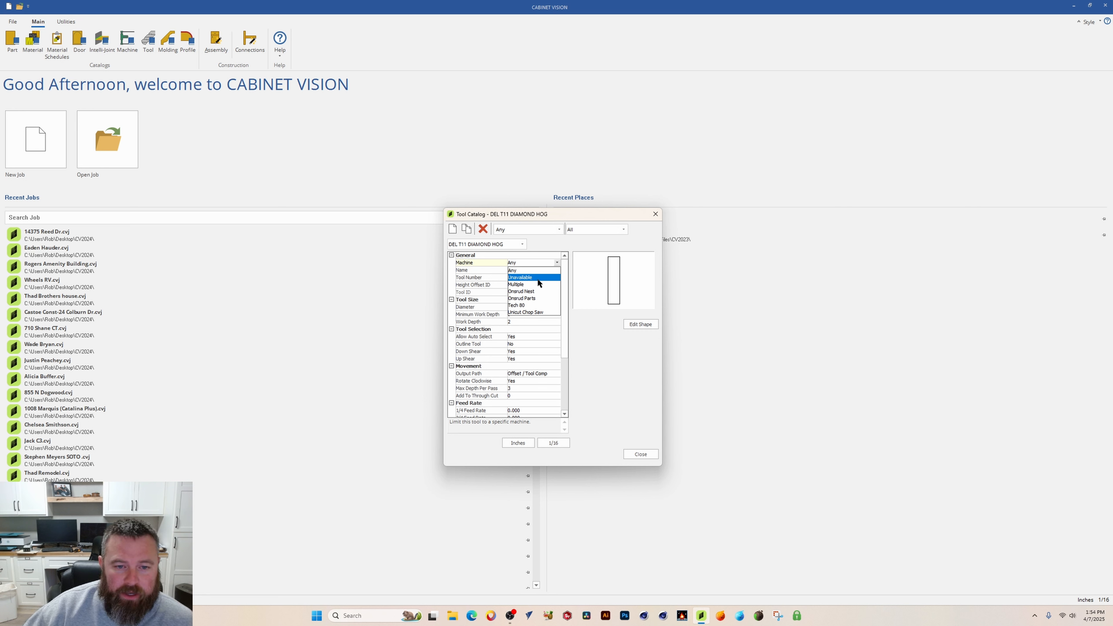
Step: Set the tool's machine to Any and its tool number to 11
{"action": "left_click", "coordinate": [524, 271]}
{"action": "left_click_drag", "start_coordinate": [564, 266], "coordinate": [564, 262]}
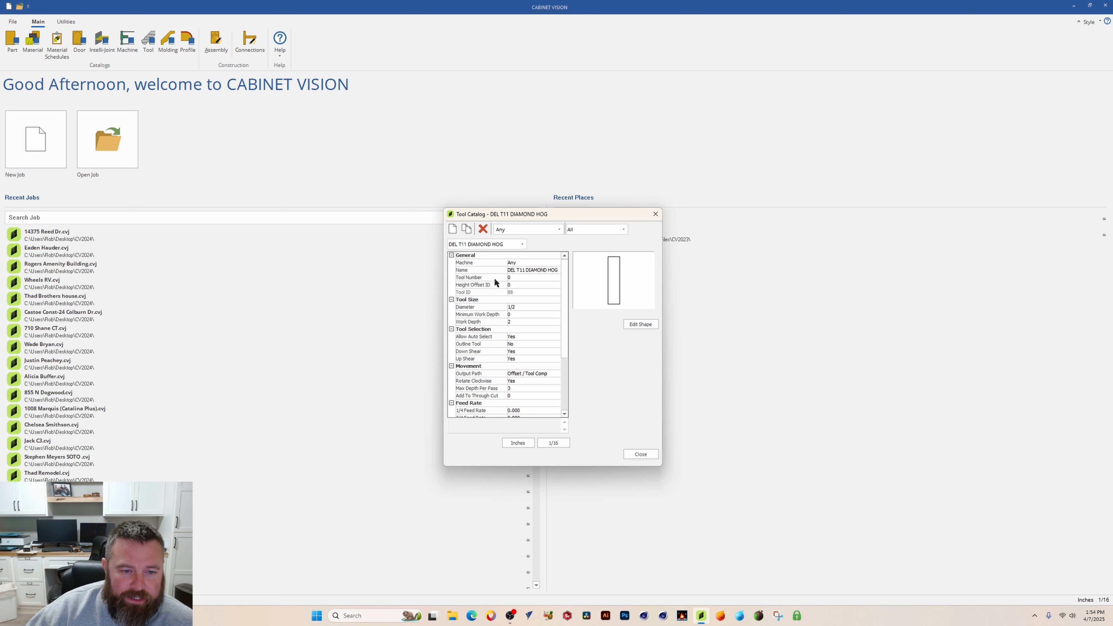
{"action": "left_click", "coordinate": [518, 276]}
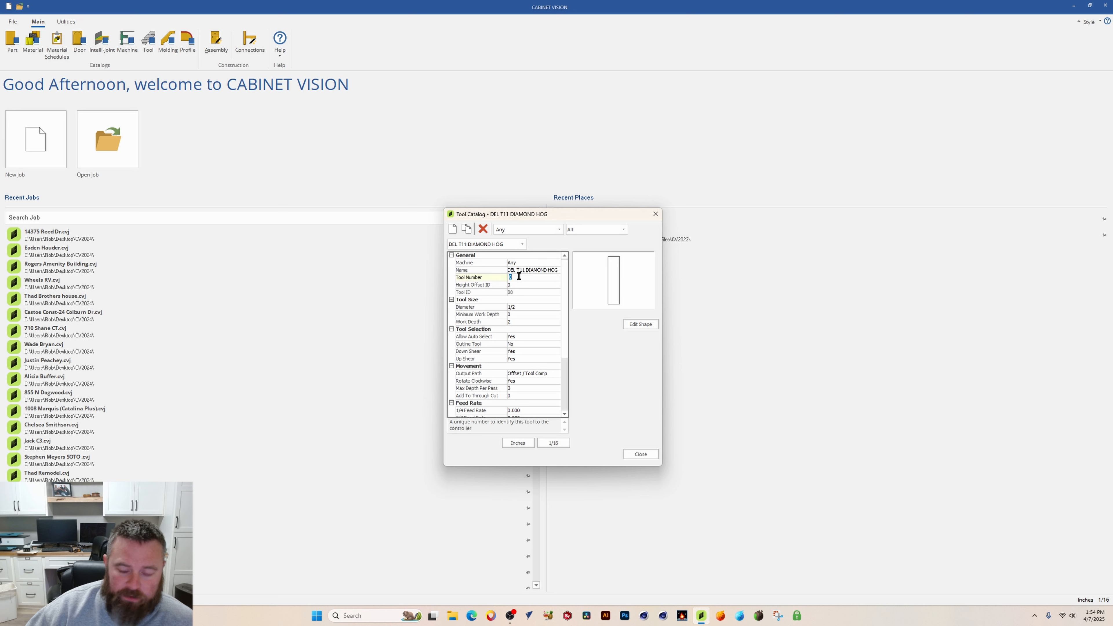
{"action": "type", "text": "11"}
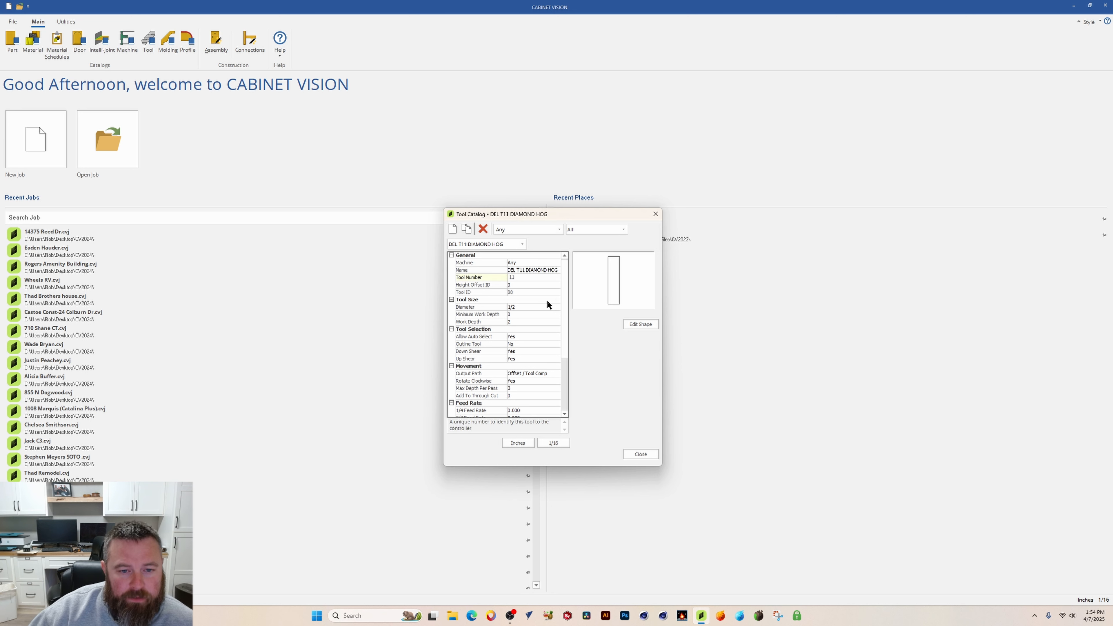
Step: Set the height offset ID to 11
{"action": "left_click", "coordinate": [521, 284]}
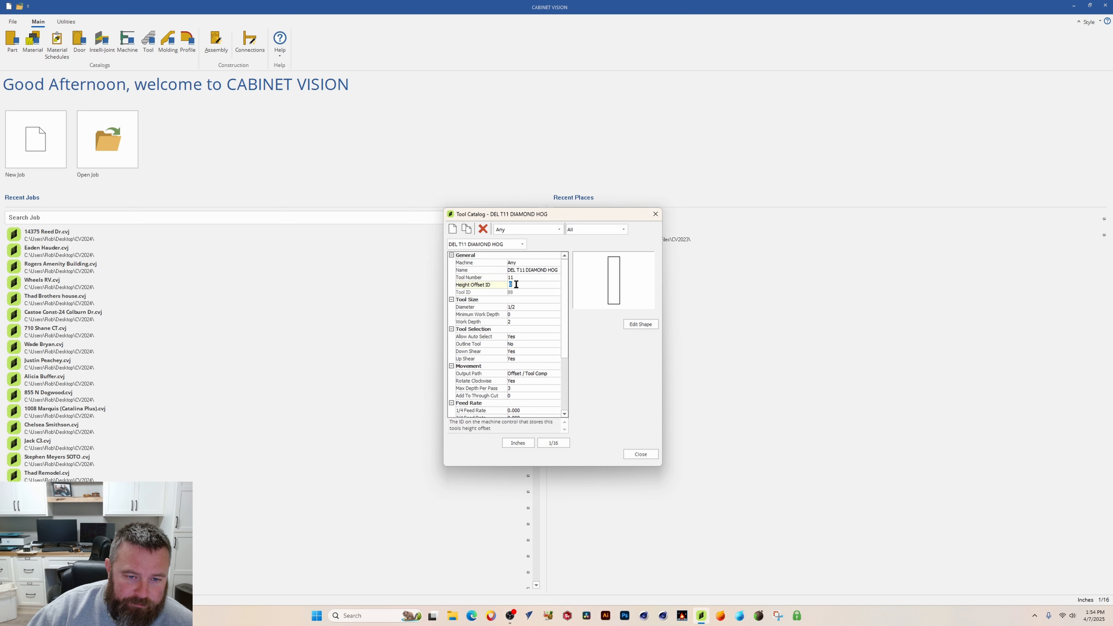
{"action": "type", "text": "11"}
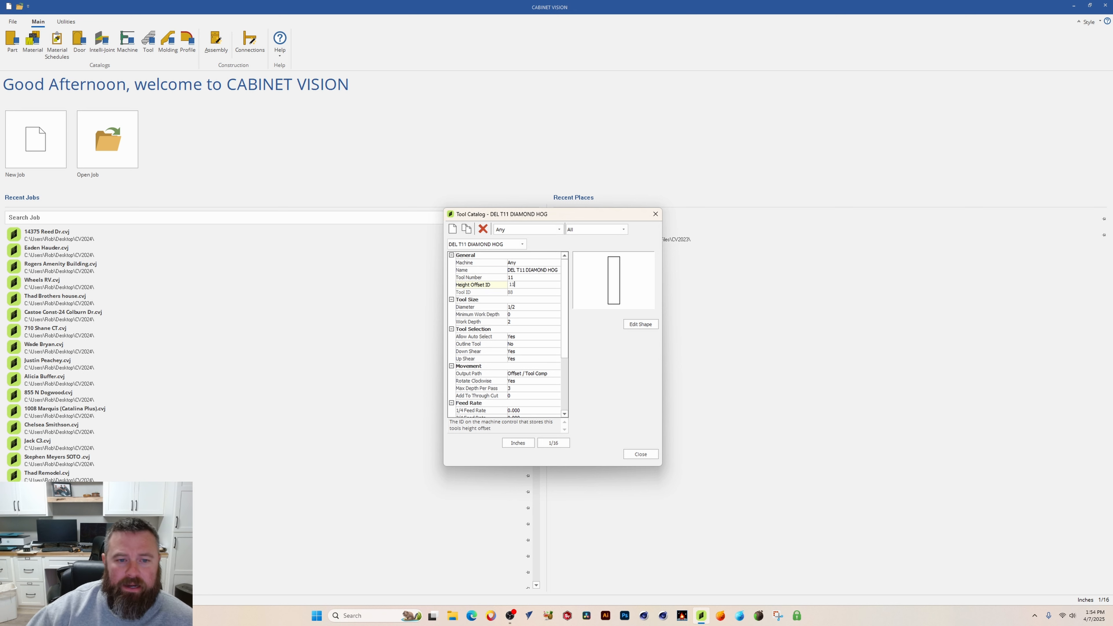
{"action": "left_click", "coordinate": [529, 276]}
{"action": "left_click", "coordinate": [522, 284]}
{"action": "left_click", "coordinate": [521, 278]}
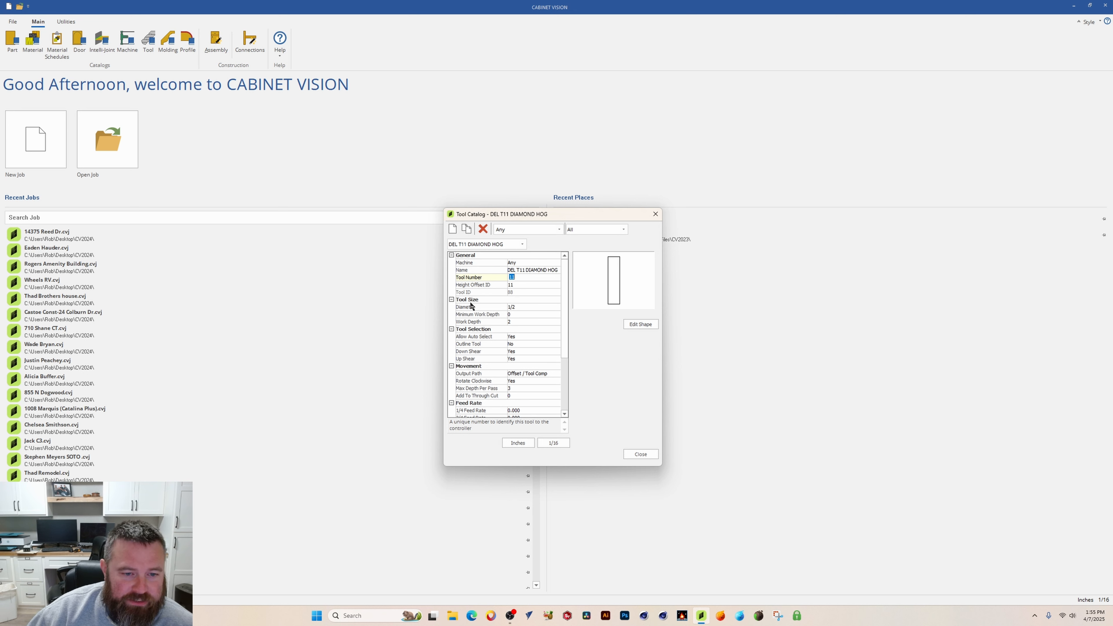
Step: Set the tool diameter to 1 1/4 inch with inch units
{"action": "left_click", "coordinate": [521, 306]}
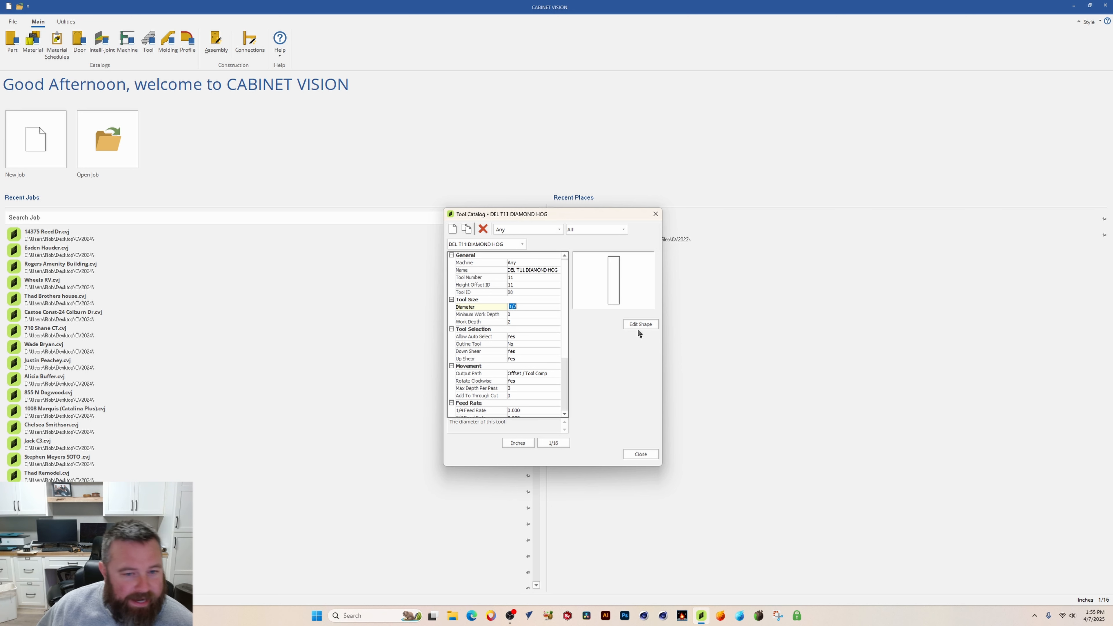
{"action": "type", "text": "1"}
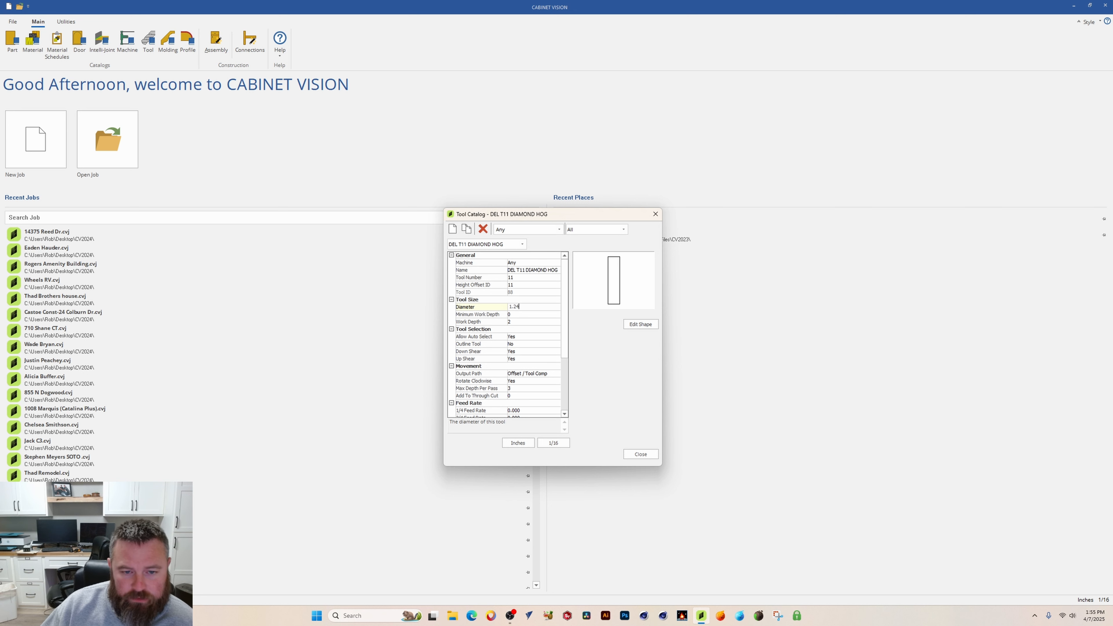
{"action": "left_click", "coordinate": [516, 444]}
{"action": "left_click", "coordinate": [518, 444]}
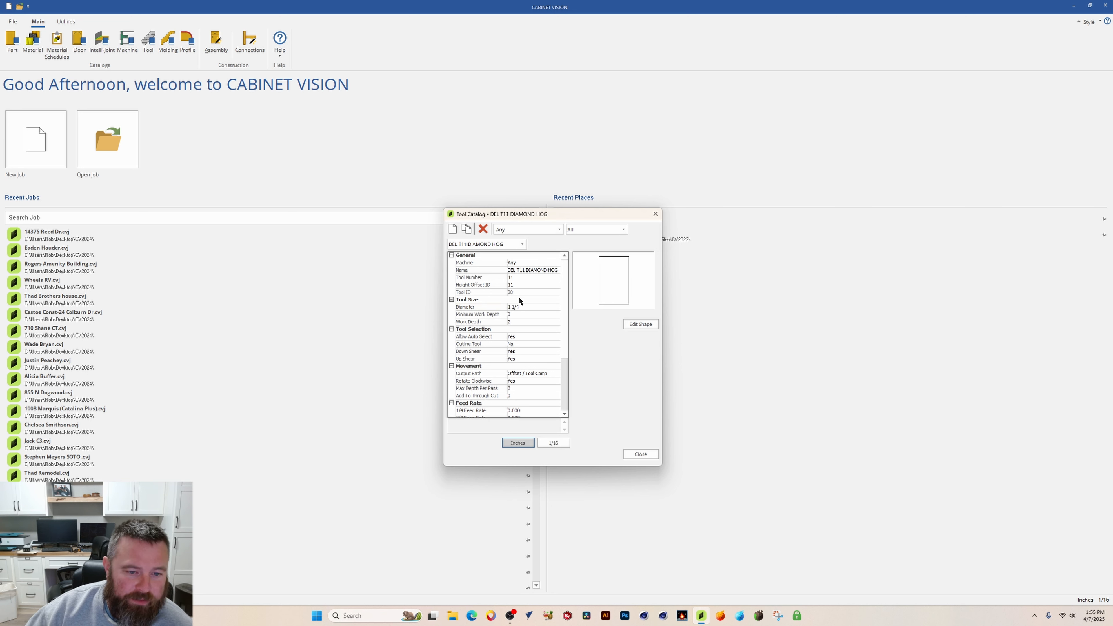
Step: Set Outline Tool to Yes in the tool selection settings
{"action": "left_click", "coordinate": [519, 314]}
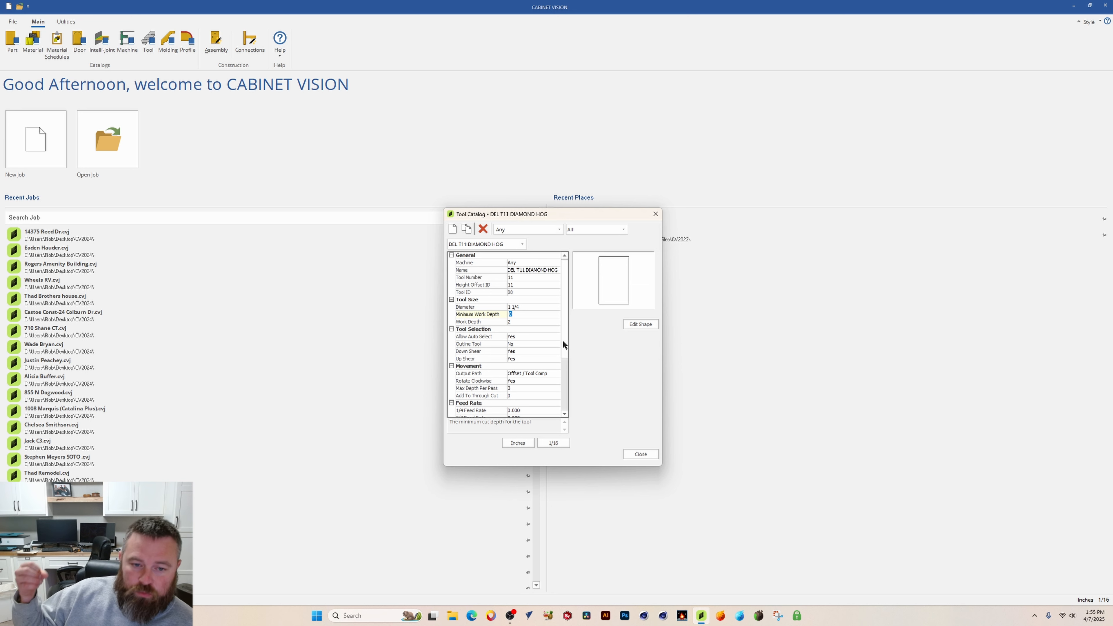
{"action": "left_click", "coordinate": [522, 322]}
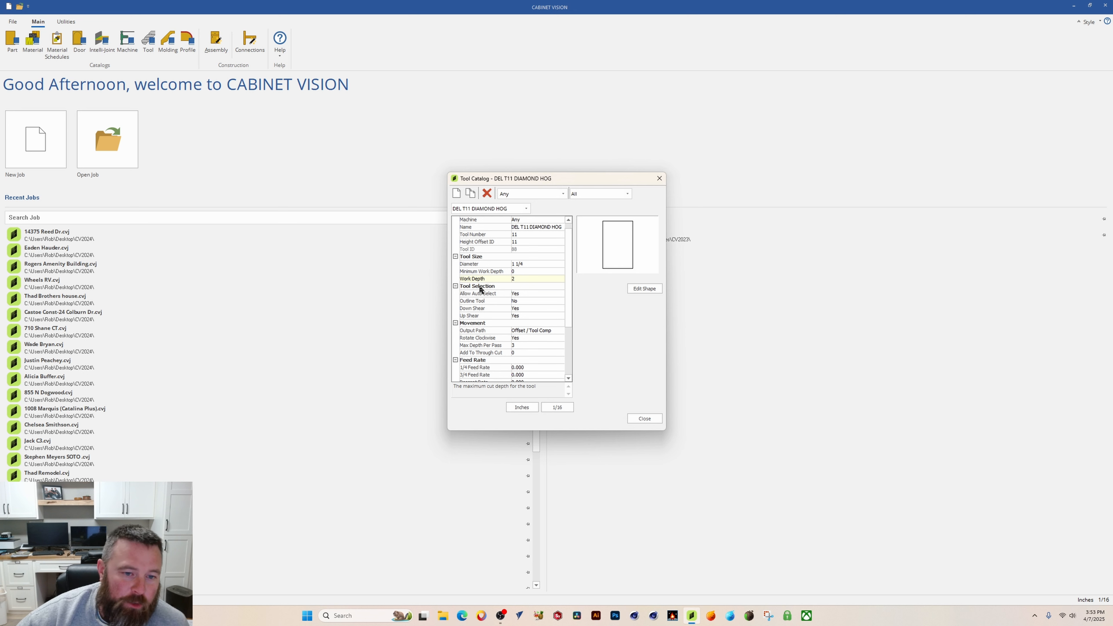
{"action": "left_click", "coordinate": [487, 293]}
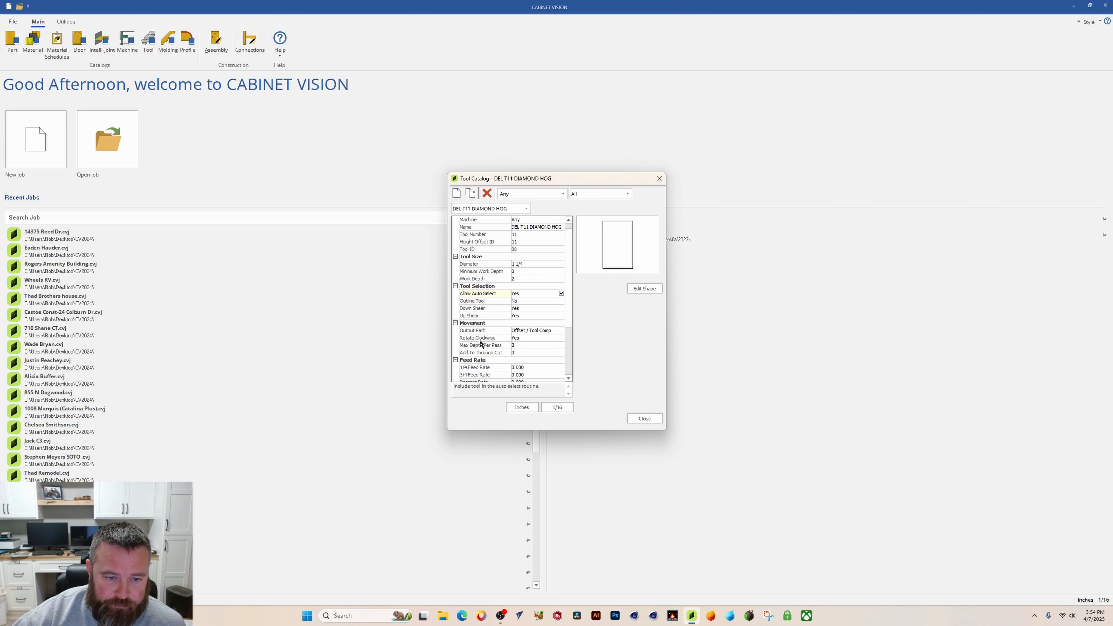
{"action": "left_click", "coordinate": [540, 302]}
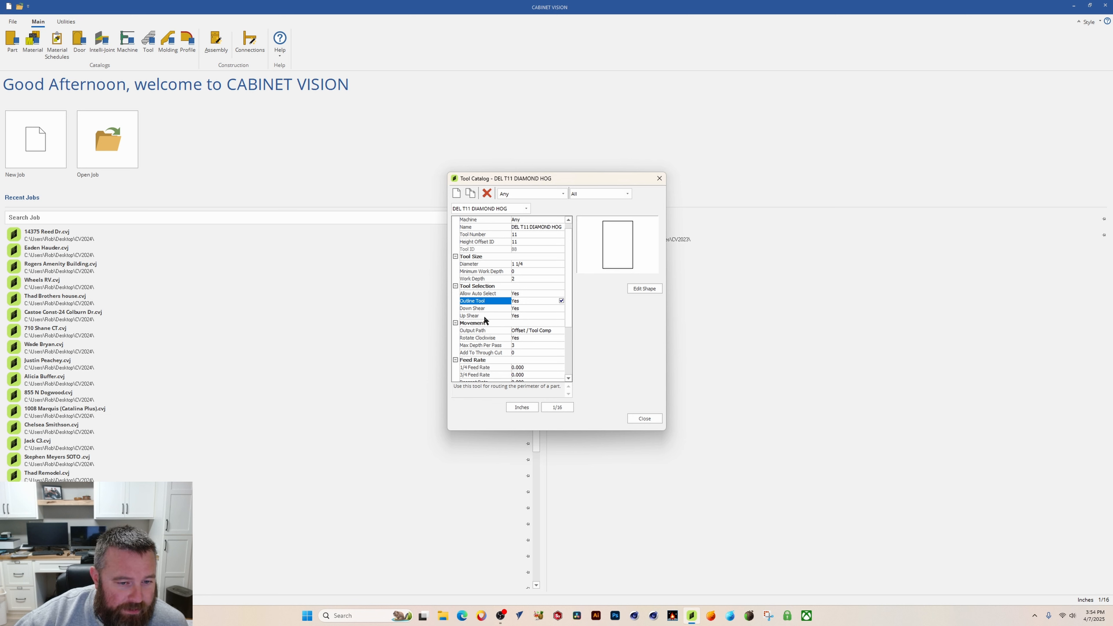
Step: Set the maximum depth per pass to 1/2 inch
{"action": "scroll", "coordinate": [534, 333], "scroll_direction": "down", "scroll_amount": 1}
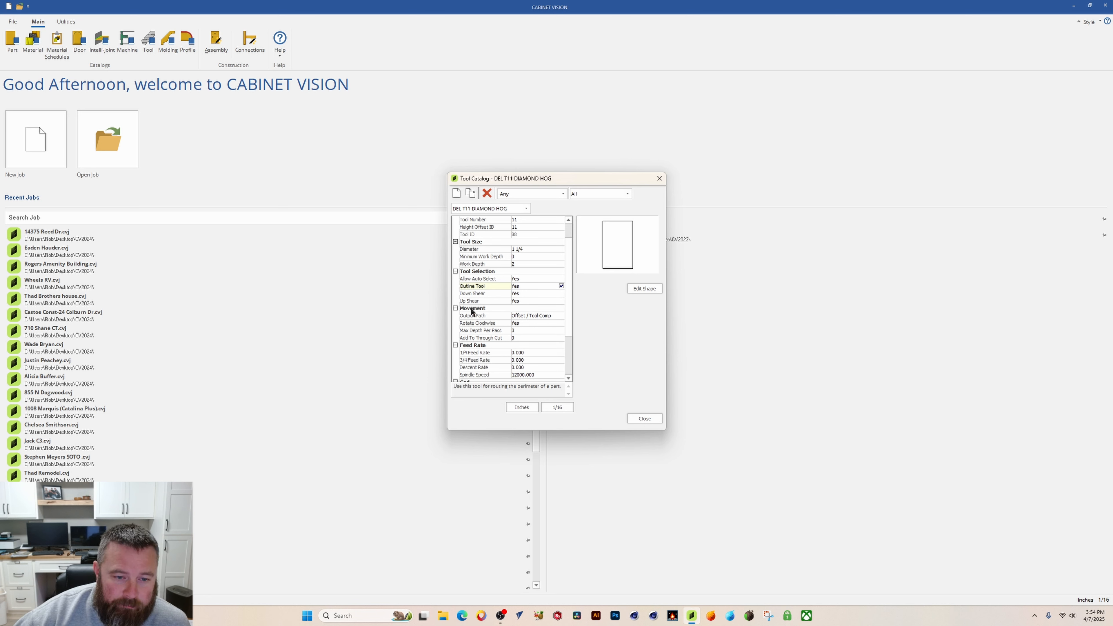
{"action": "left_click", "coordinate": [554, 316]}
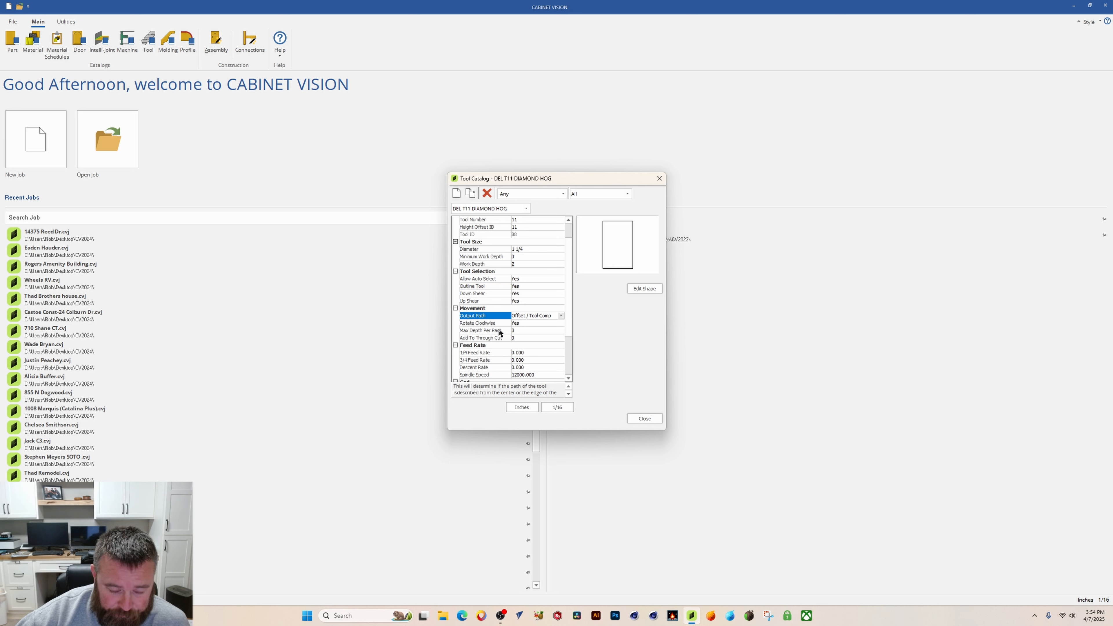
{"action": "left_click", "coordinate": [509, 324]}
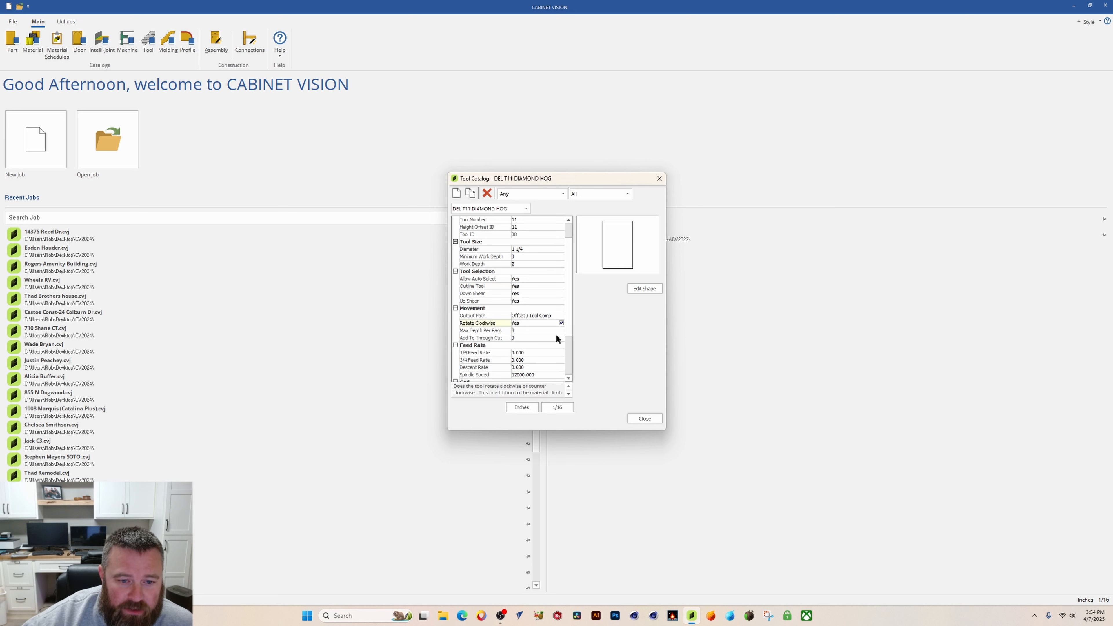
{"action": "left_click", "coordinate": [515, 331]}
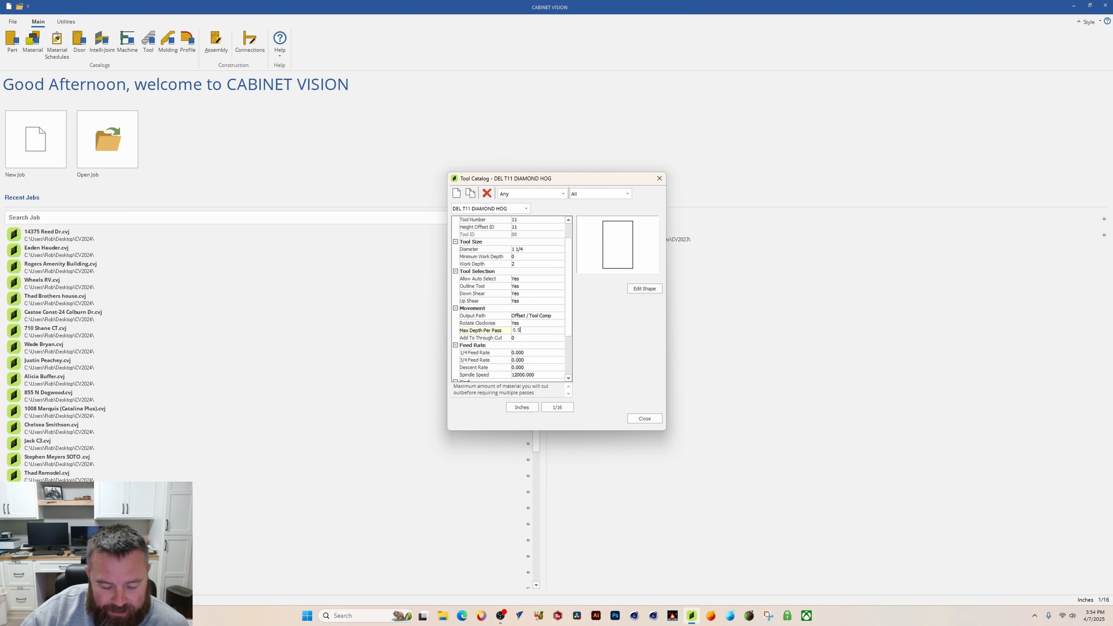
{"action": "key", "text": "Tab"}
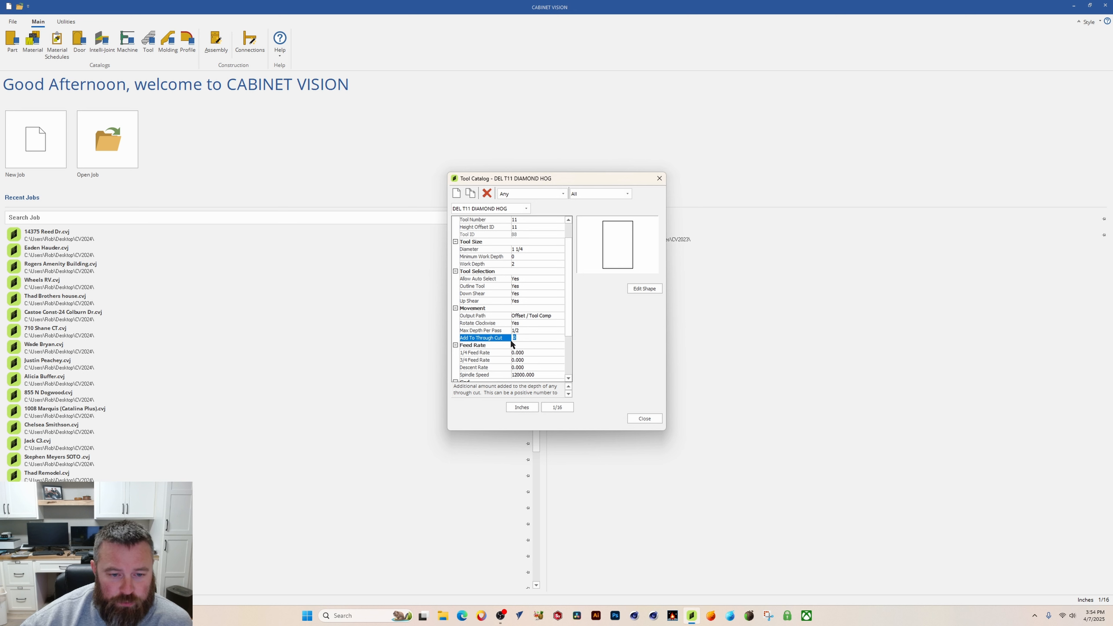
Step: Try an Add To Through Cut value of -0.063, then set it back to 0
{"action": "left_click", "coordinate": [536, 337]}
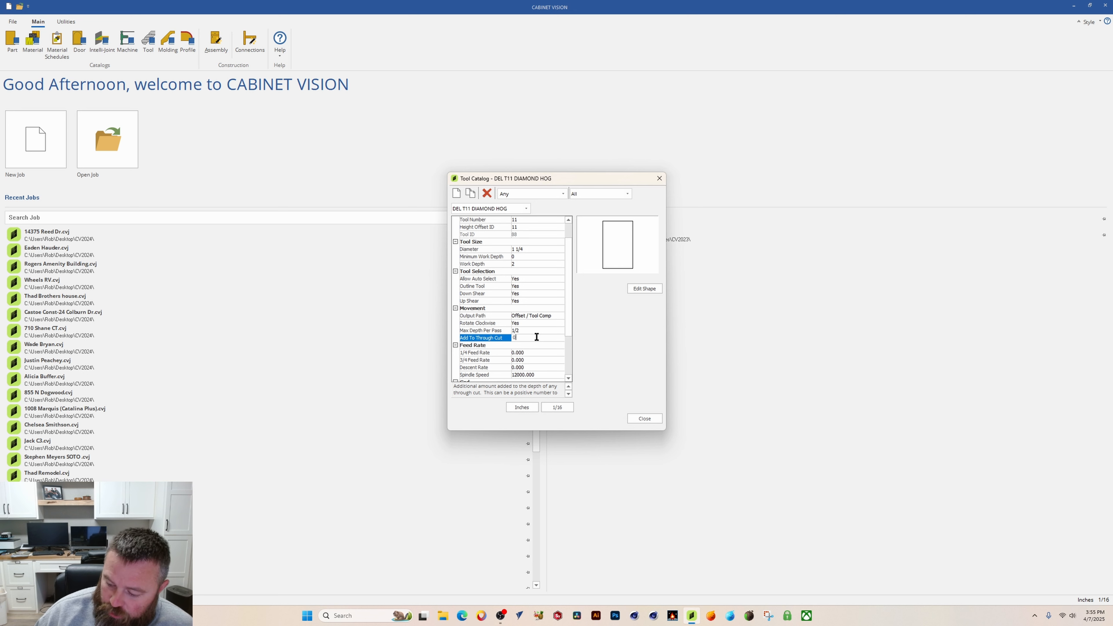
{"action": "type", "text": ".065"}
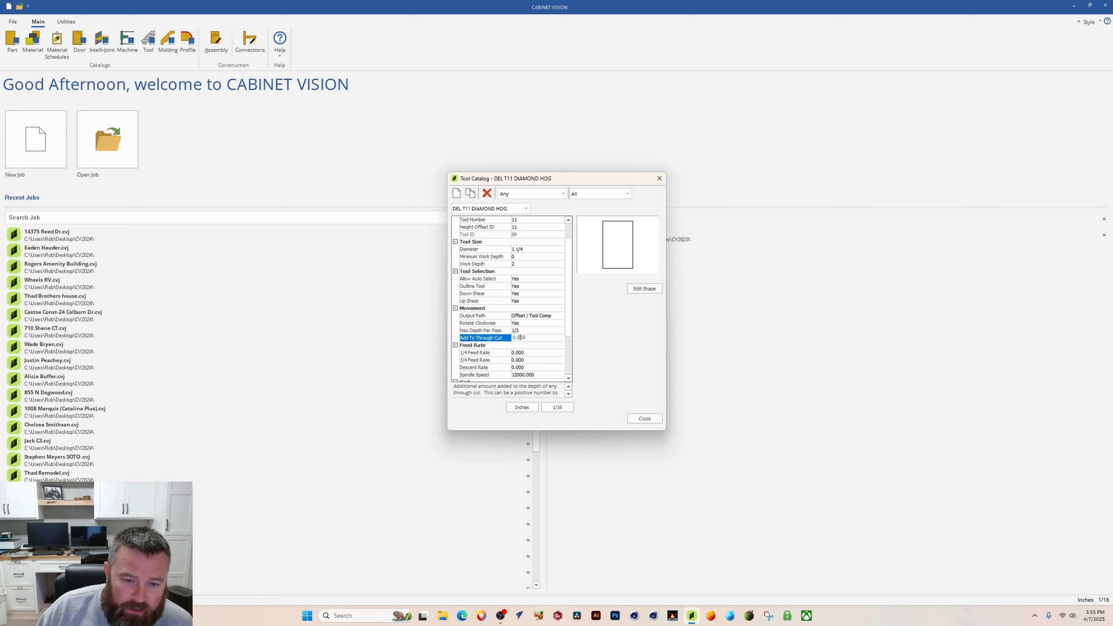
{"action": "left_click", "coordinate": [514, 337]}
{"action": "type", "text": "-"}
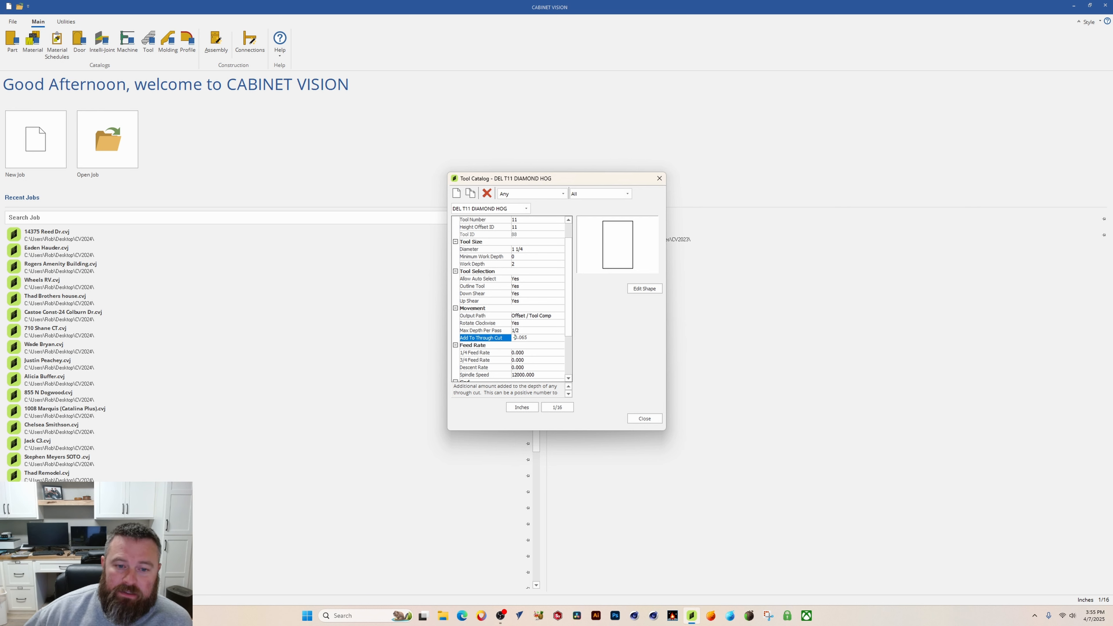
{"action": "double_click", "coordinate": [535, 337]}
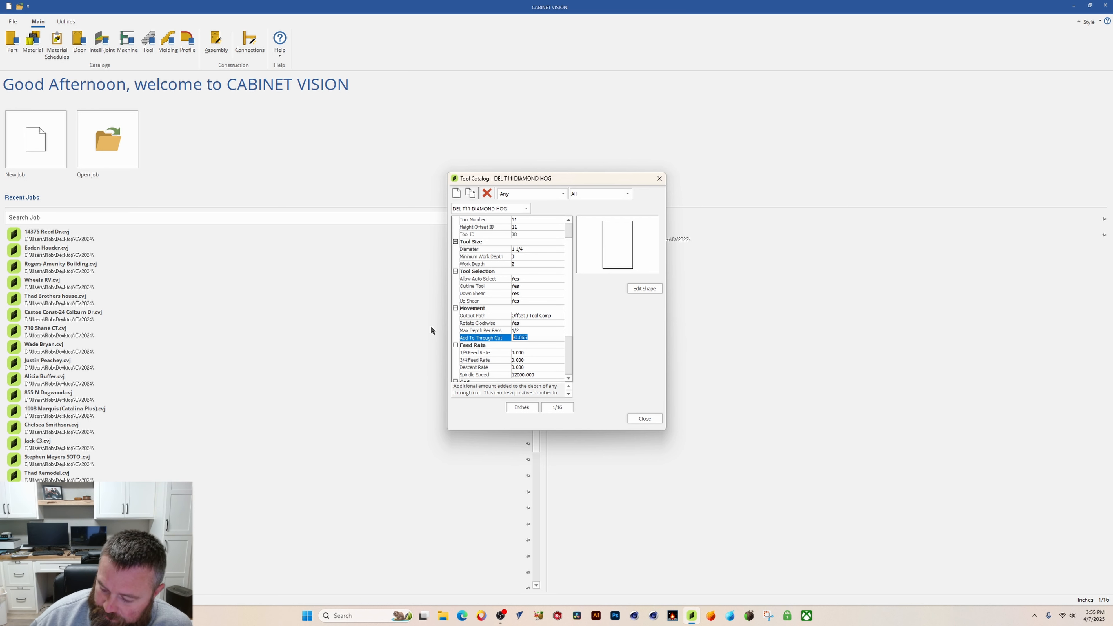
{"action": "type", "text": "0"}
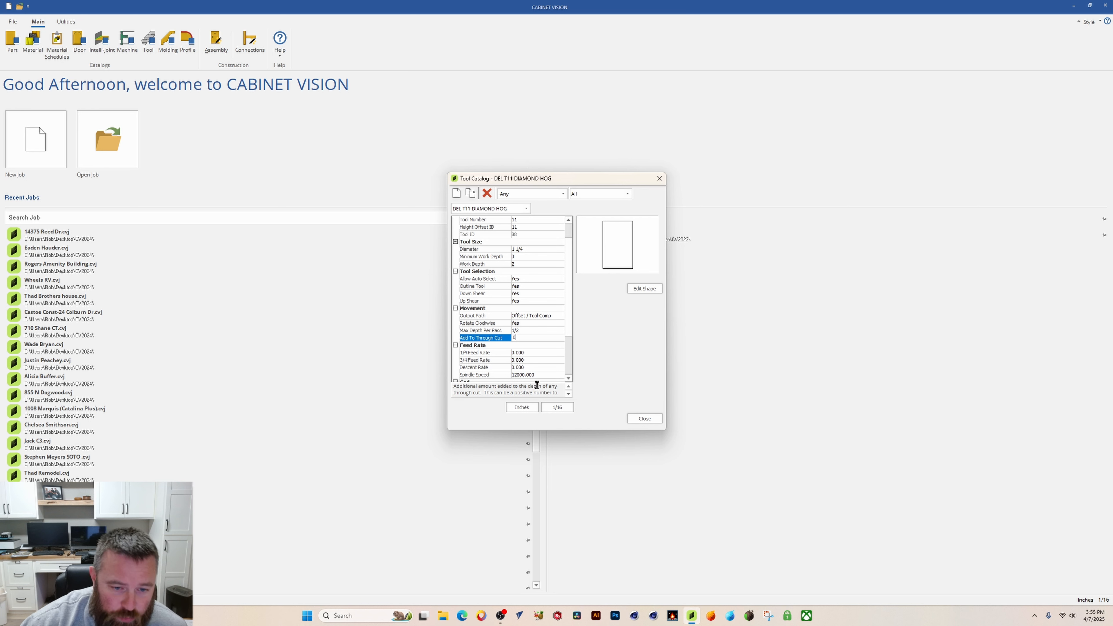
{"action": "key", "text": "Up"}
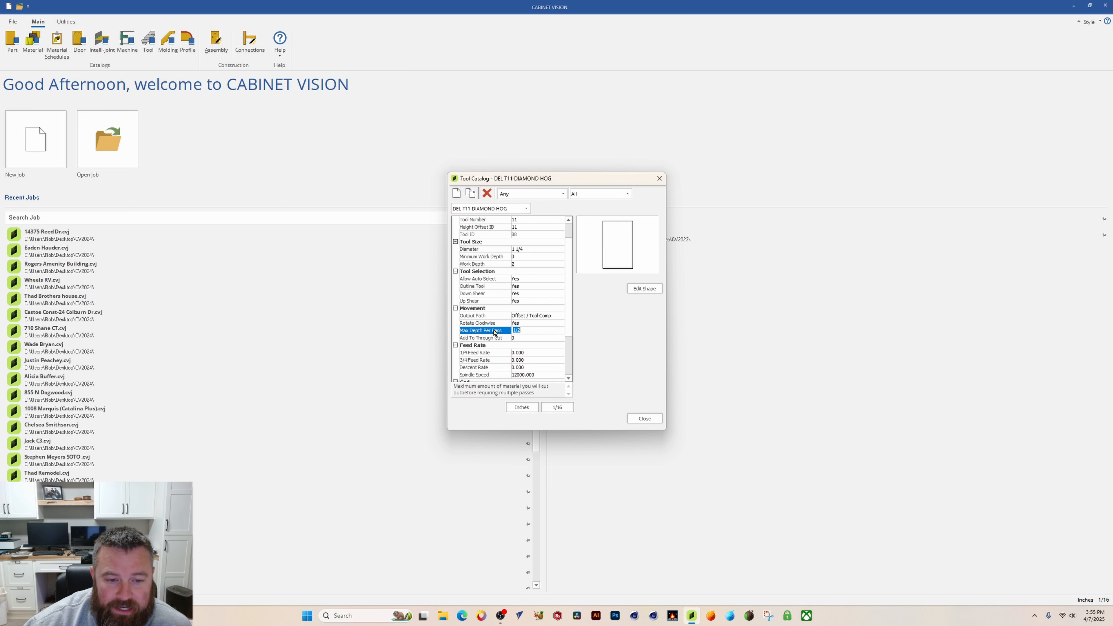
Step: Set the 1/4 feed rate to 240
{"action": "scroll", "coordinate": [526, 333], "scroll_direction": "down", "scroll_amount": 1}
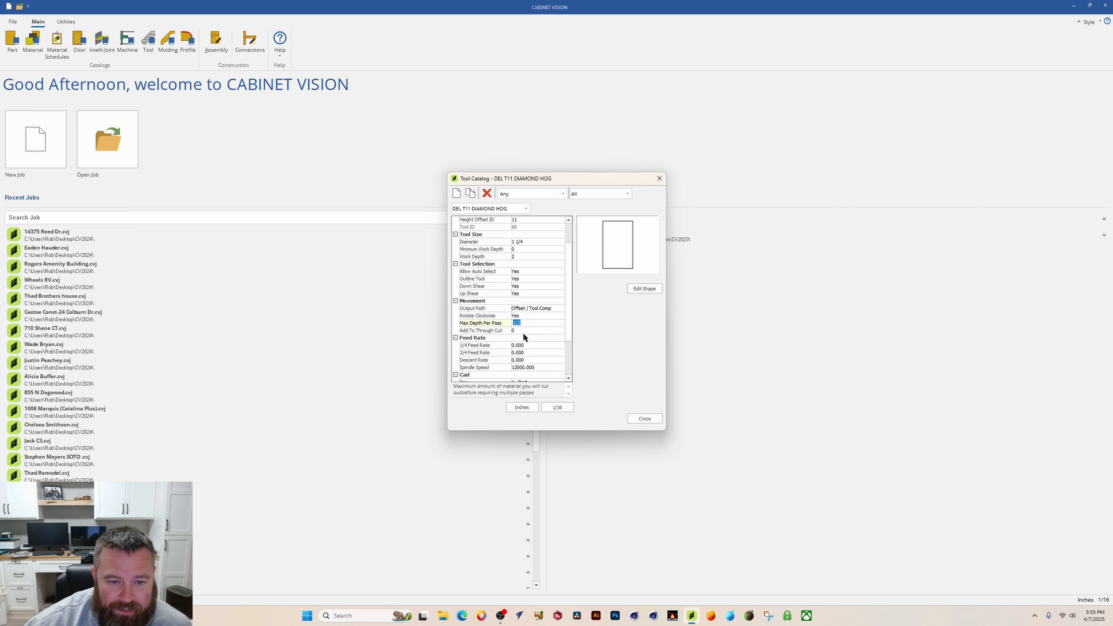
{"action": "scroll", "coordinate": [531, 338], "scroll_direction": "down", "scroll_amount": 1}
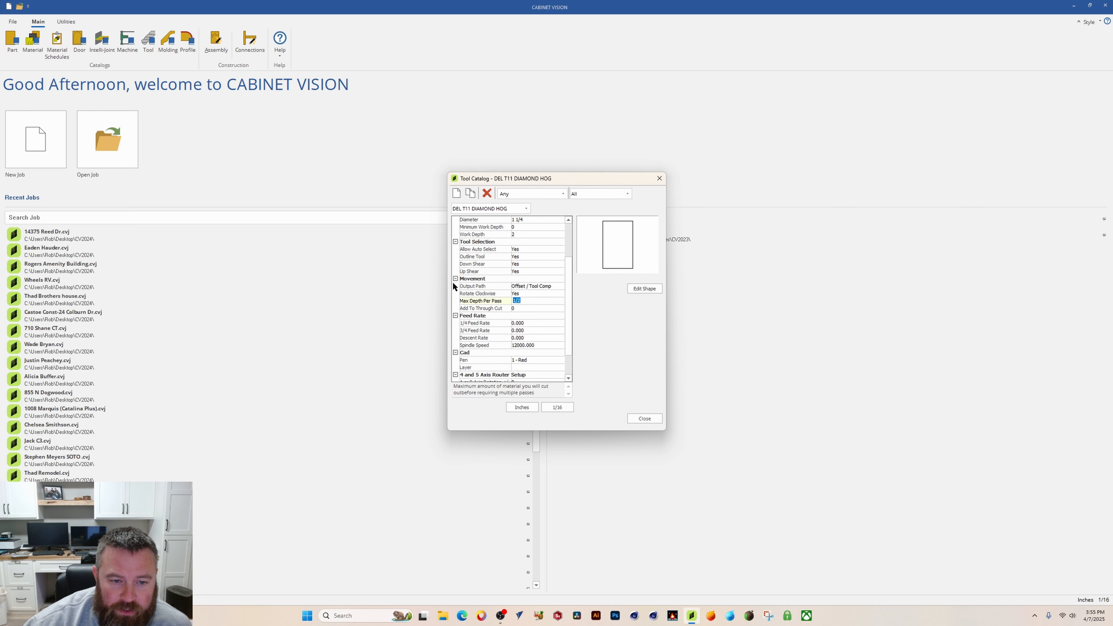
{"action": "left_click", "coordinate": [514, 325]}
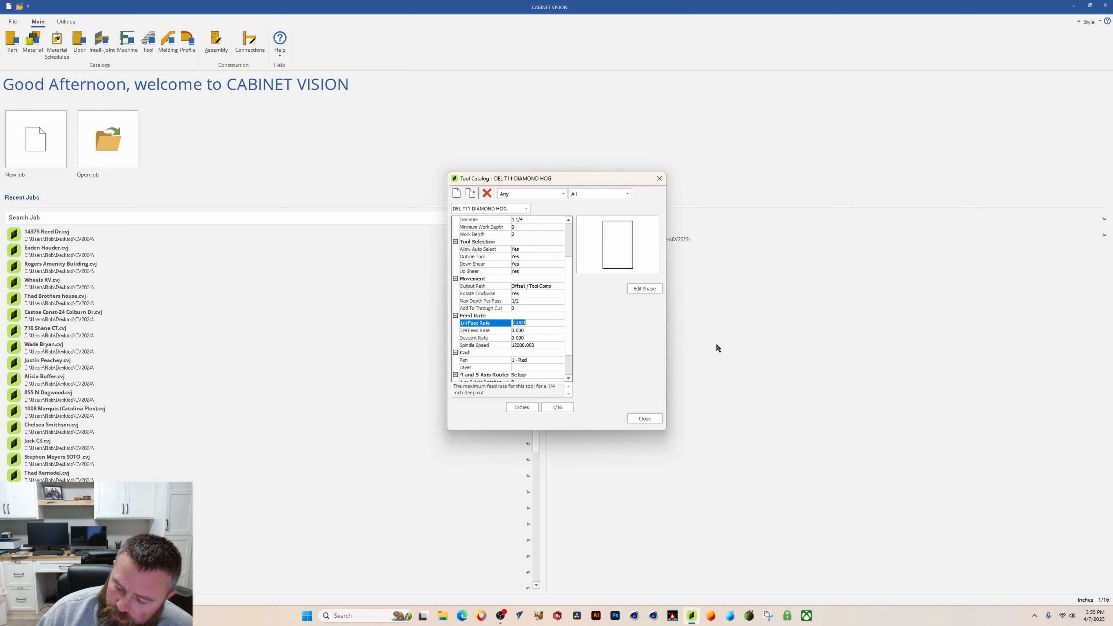
{"action": "type", "text": "240"}
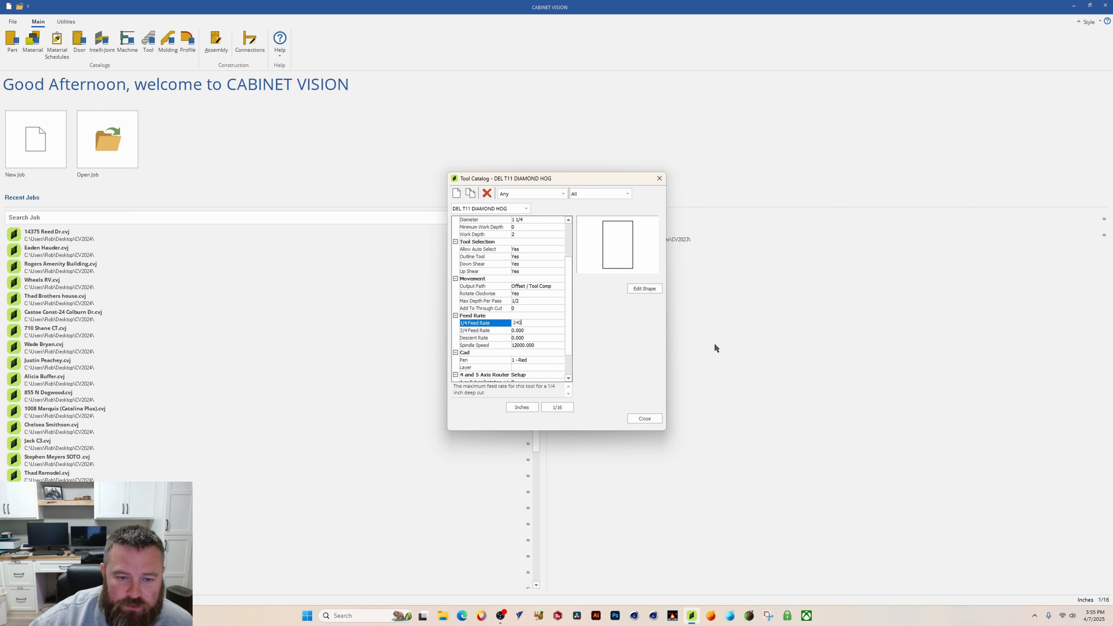
Step: Set both the 3/4 feed rate and the descent rate to 120
{"action": "left_click", "coordinate": [531, 330]}
{"action": "type", "text": "1"}
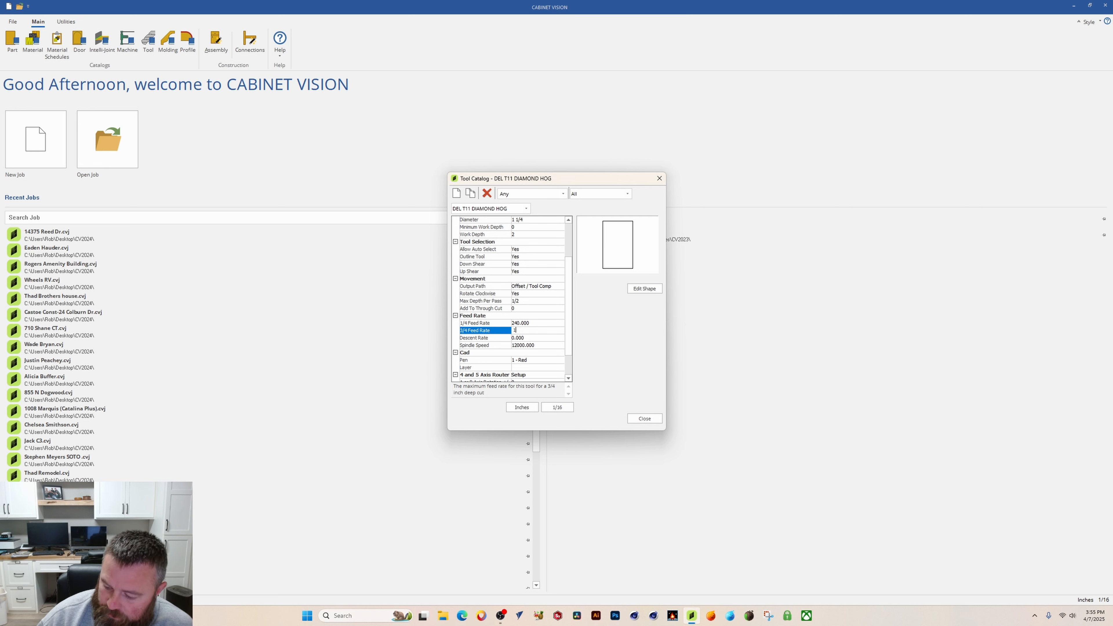
{"action": "type", "text": "20"}
{"action": "left_click", "coordinate": [524, 338]}
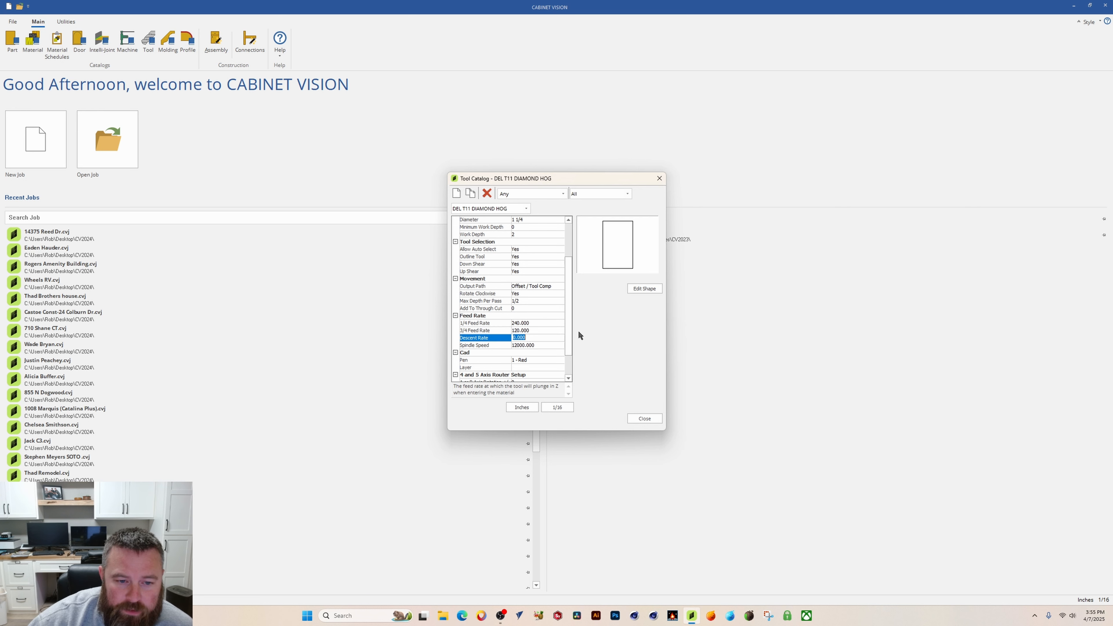
{"action": "type", "text": "120"}
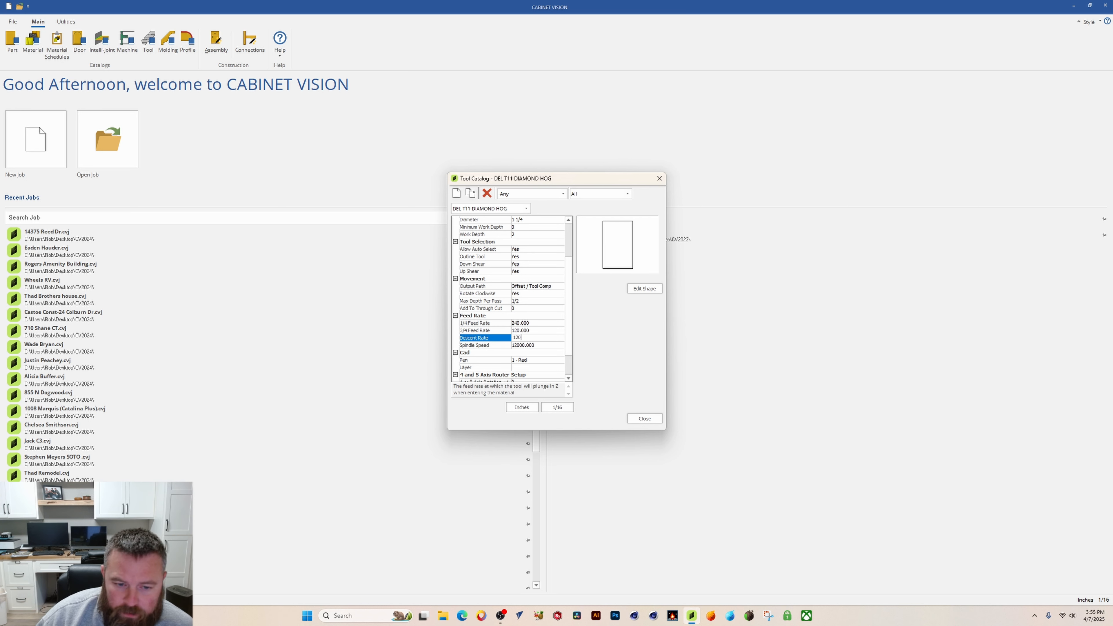
Step: Review the feed rate, descent rate and spindle speed values
{"action": "left_click", "coordinate": [534, 346]}
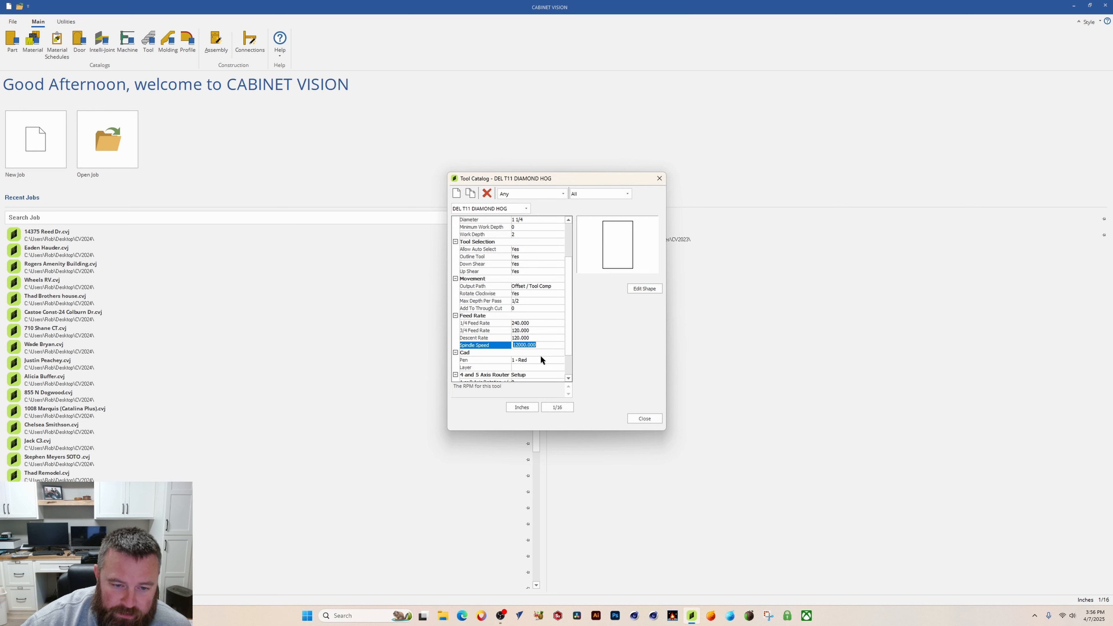
{"action": "left_click", "coordinate": [539, 337]}
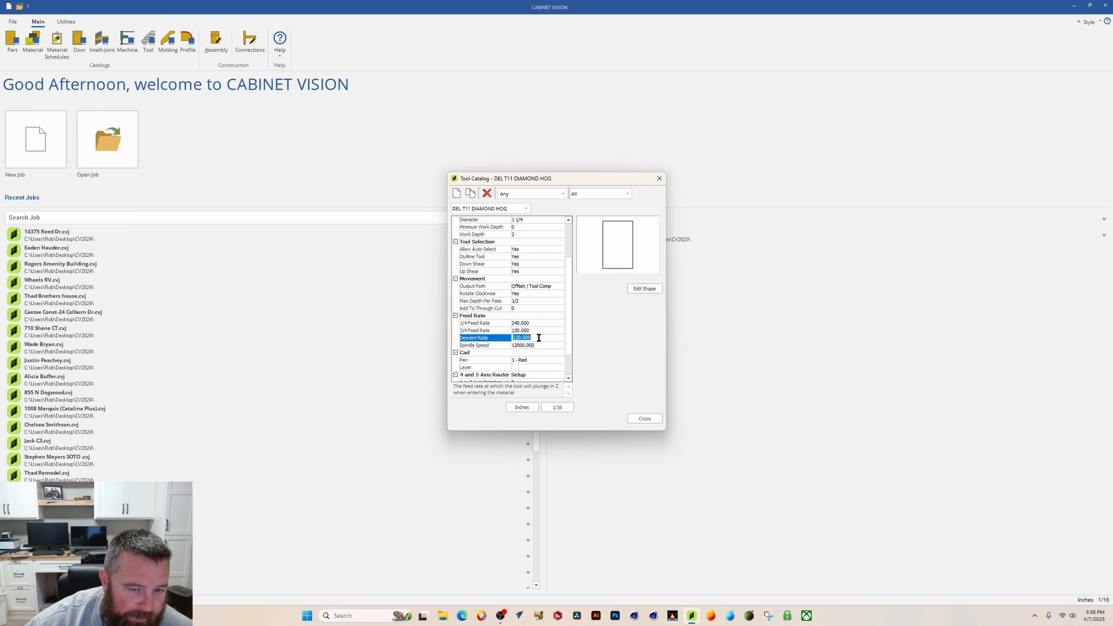
{"action": "left_click", "coordinate": [540, 330]}
{"action": "left_click", "coordinate": [540, 325]}
{"action": "left_click", "coordinate": [540, 329]}
{"action": "left_click", "coordinate": [541, 338]}
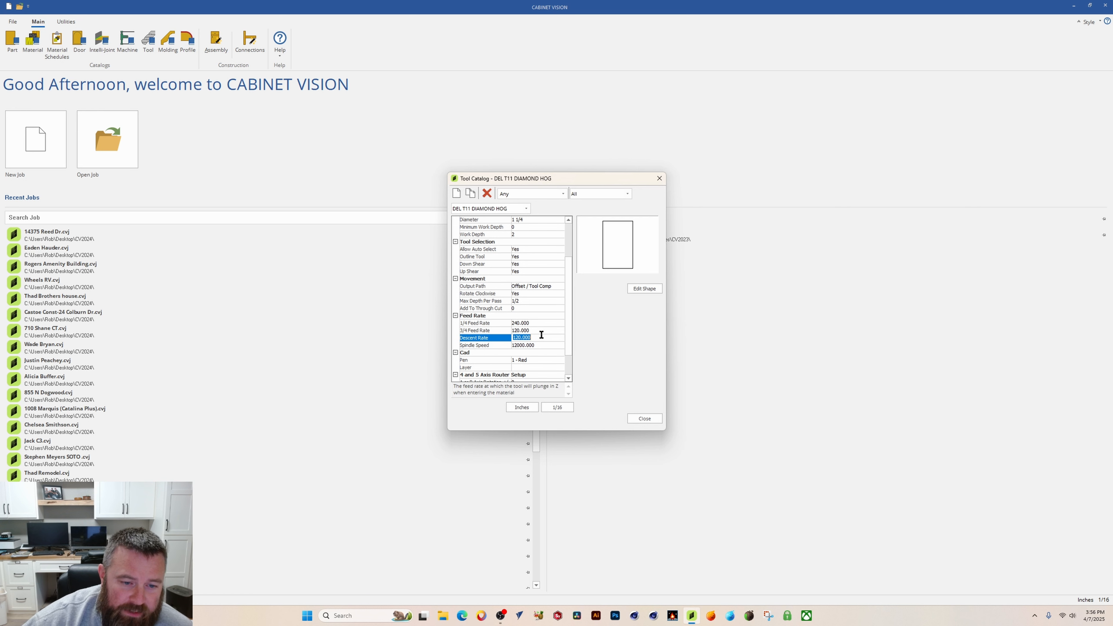
{"action": "left_click", "coordinate": [542, 327]}
{"action": "left_click", "coordinate": [542, 339]}
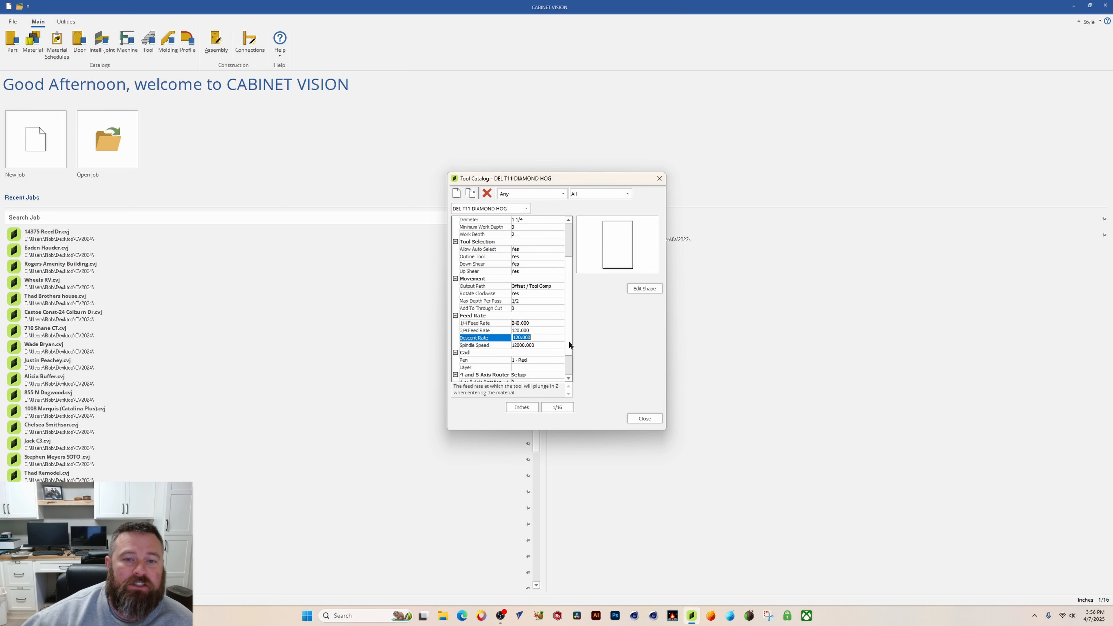
Step: Open the Cad pen colour list for the tool and close it without changing the pen
{"action": "scroll", "coordinate": [562, 319], "scroll_direction": "down", "scroll_amount": 2}
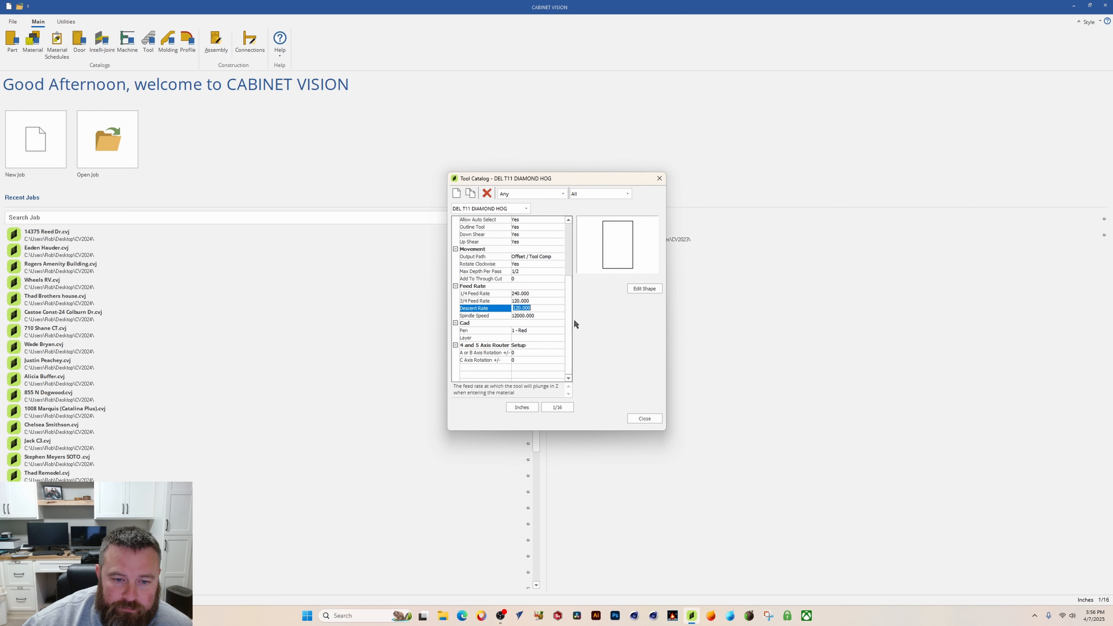
{"action": "left_click", "coordinate": [527, 330]}
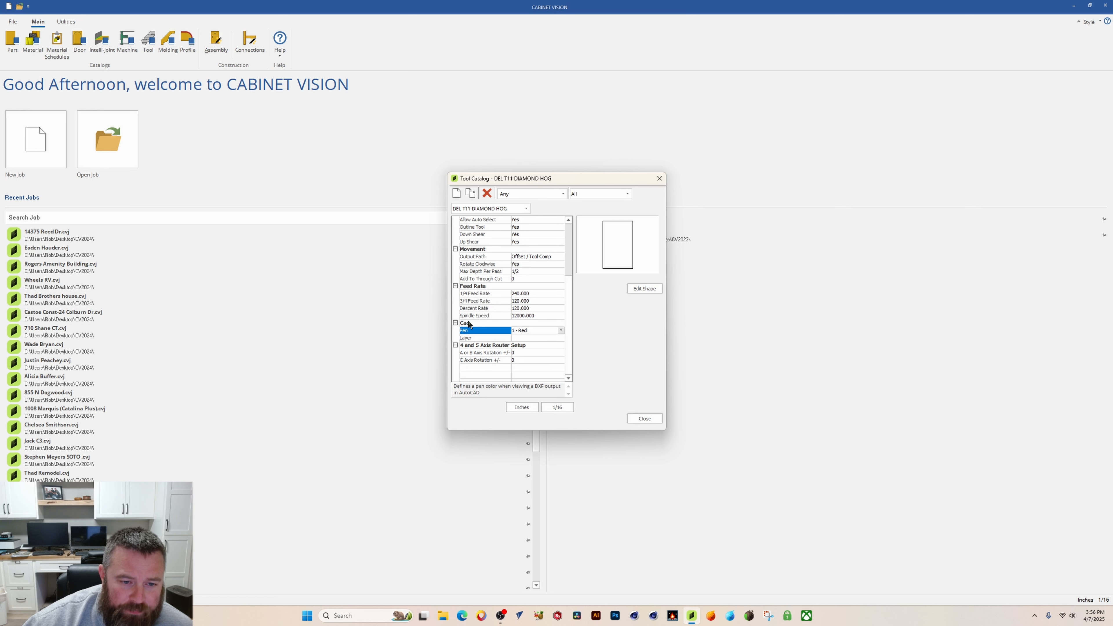
{"action": "left_click", "coordinate": [561, 330]}
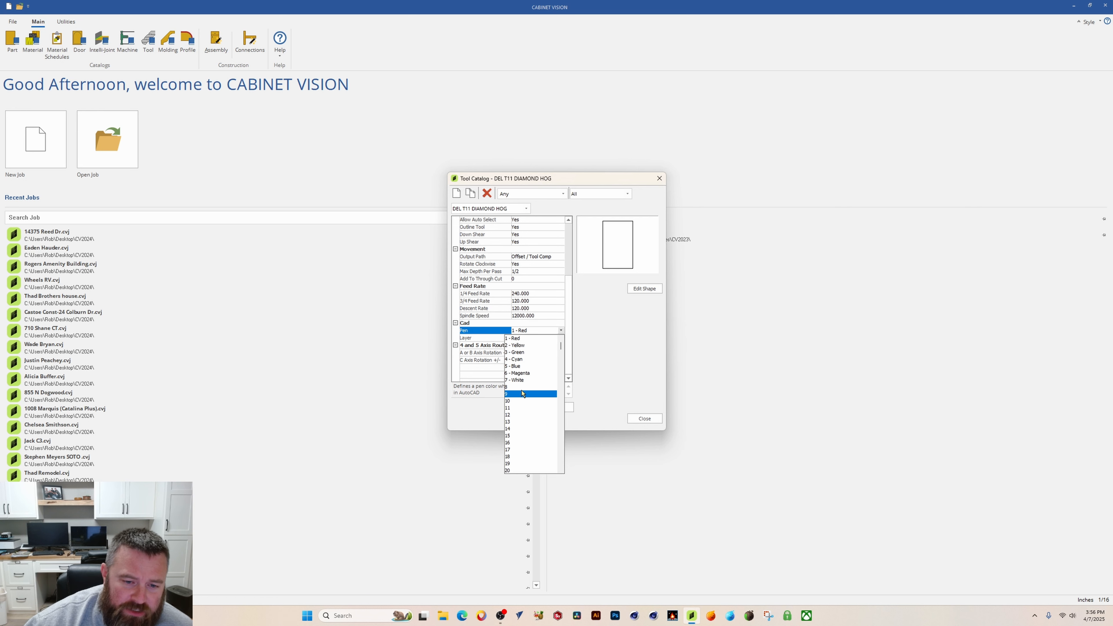
{"action": "left_click", "coordinate": [562, 331]}
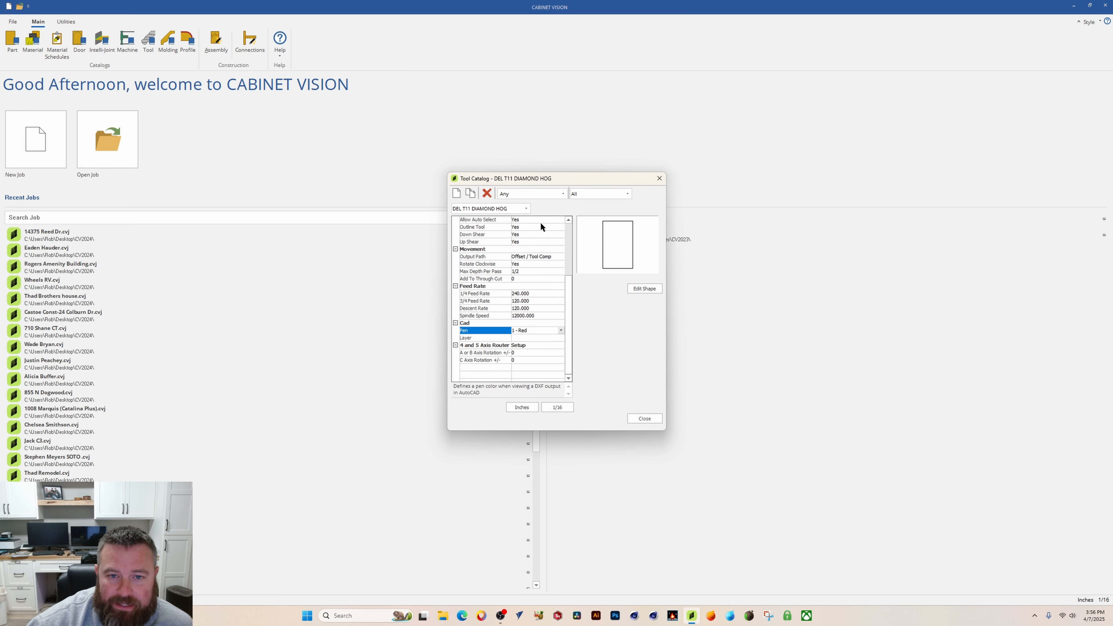
Step: Open the tool shape editor for the DEL T11 DIAMOND HOG tool
{"action": "left_click_drag", "start_coordinate": [554, 181], "coordinate": [558, 172]}
{"action": "scroll", "coordinate": [536, 313], "scroll_direction": "up", "scroll_amount": 5}
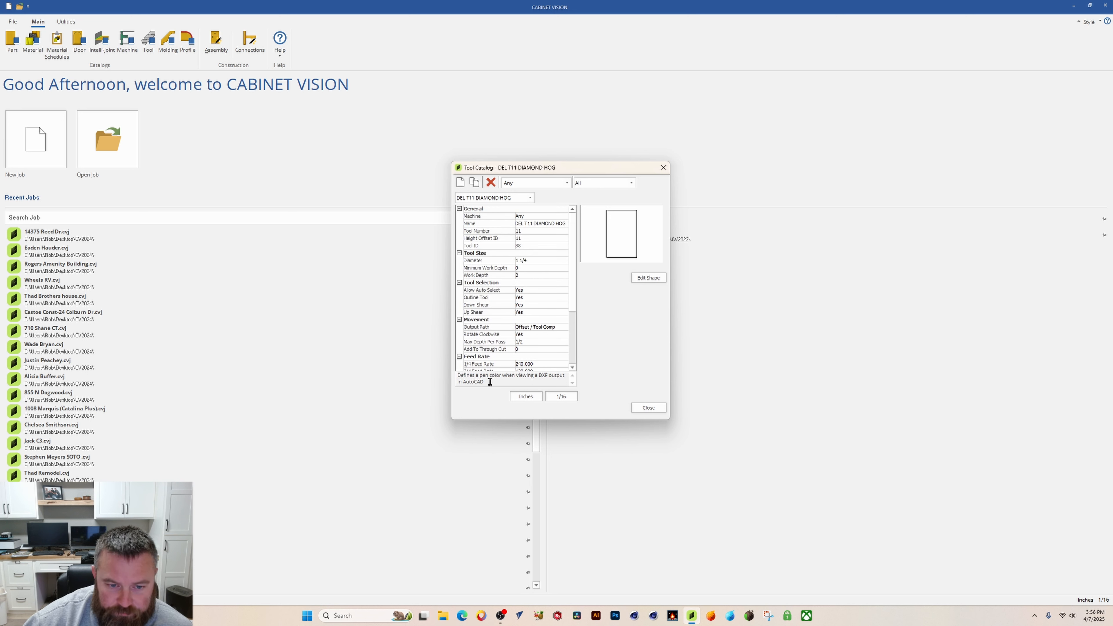
{"action": "scroll", "coordinate": [504, 285], "scroll_direction": "down", "scroll_amount": 2}
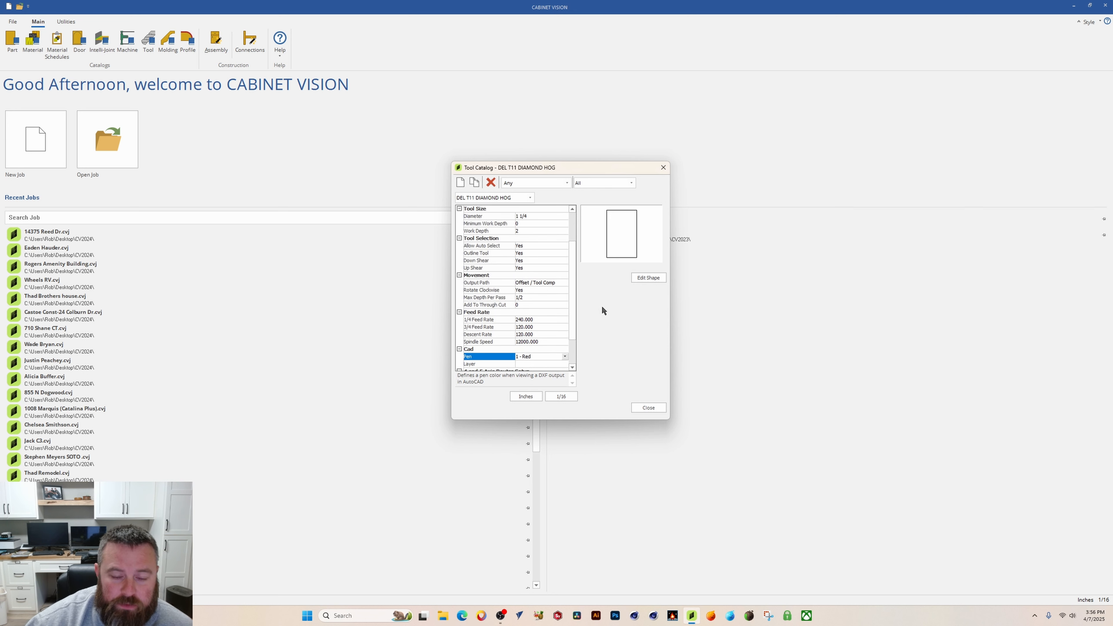
{"action": "left_click", "coordinate": [649, 278]}
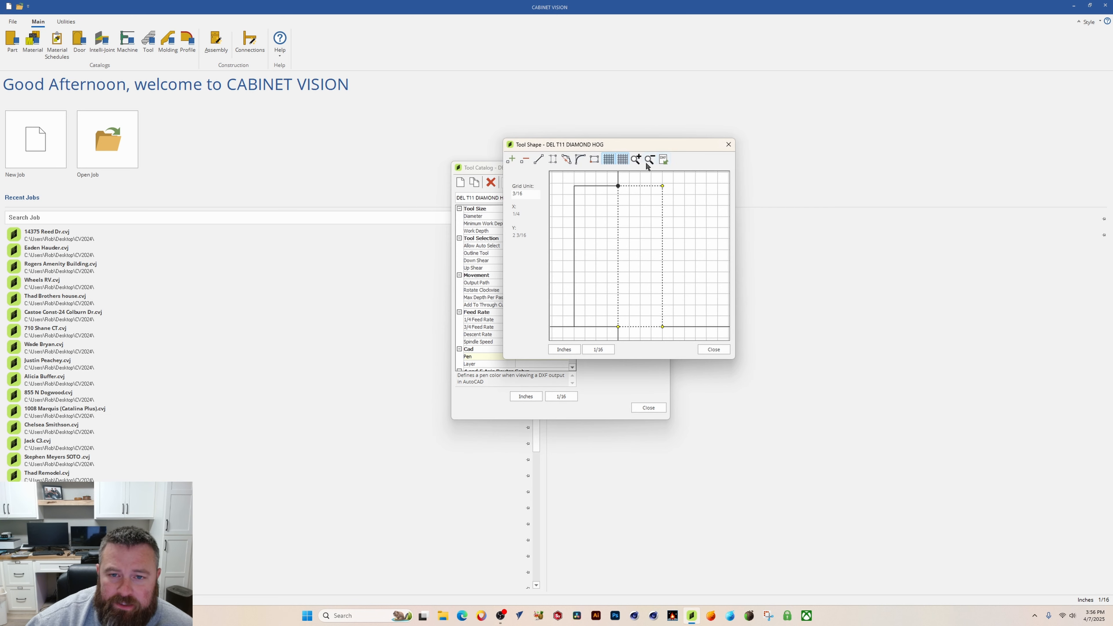
{"action": "left_click_drag", "start_coordinate": [666, 145], "coordinate": [579, 175]}
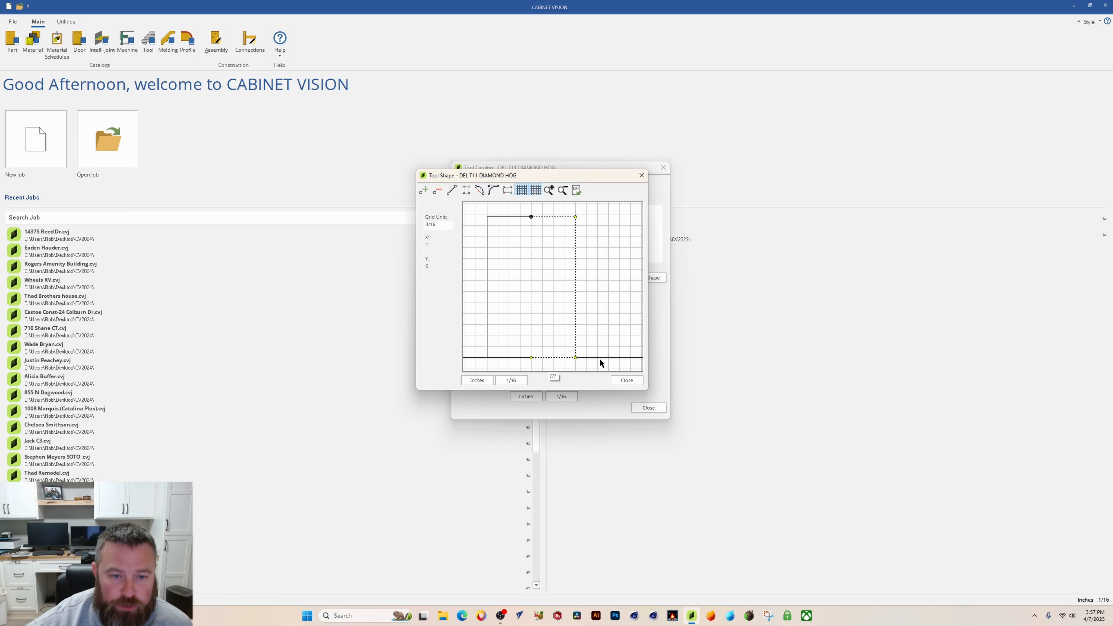
{"action": "left_click_drag", "start_coordinate": [505, 176], "coordinate": [514, 186]}
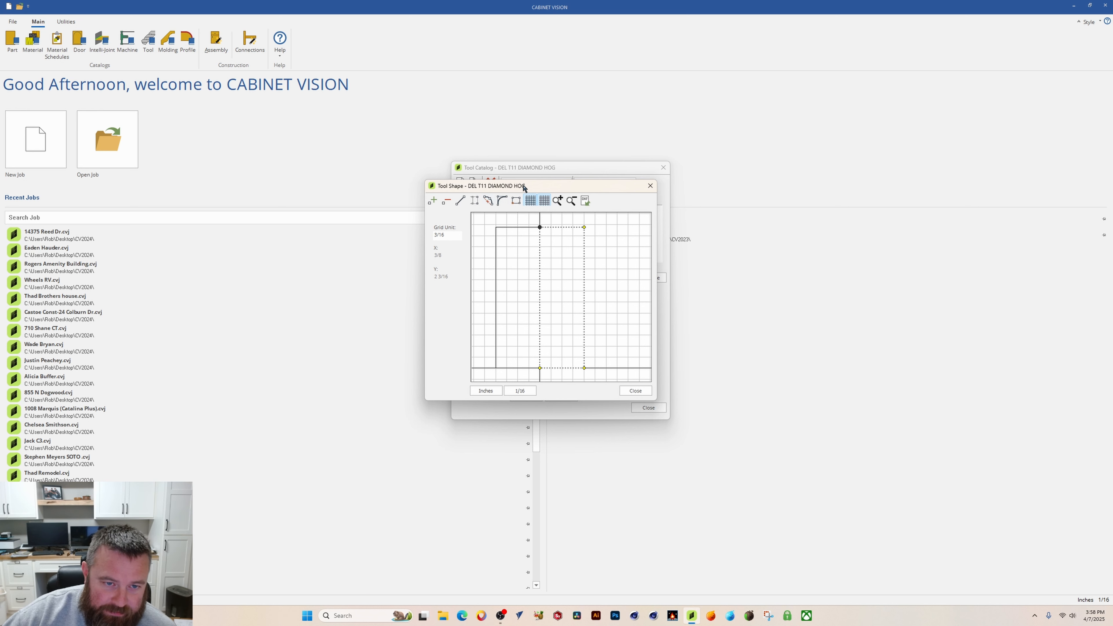
{"action": "left_click_drag", "start_coordinate": [493, 189], "coordinate": [475, 193]}
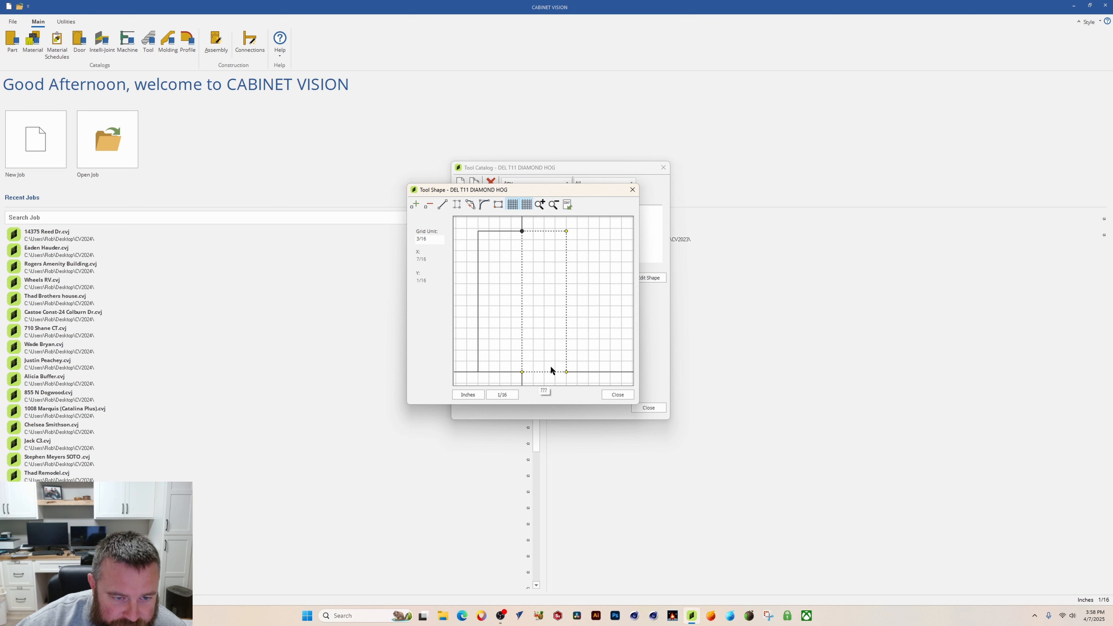
Step: Set the tool shape editor's grid unit to .5 inch so it shows 1/2
{"action": "left_click", "coordinate": [428, 239]}
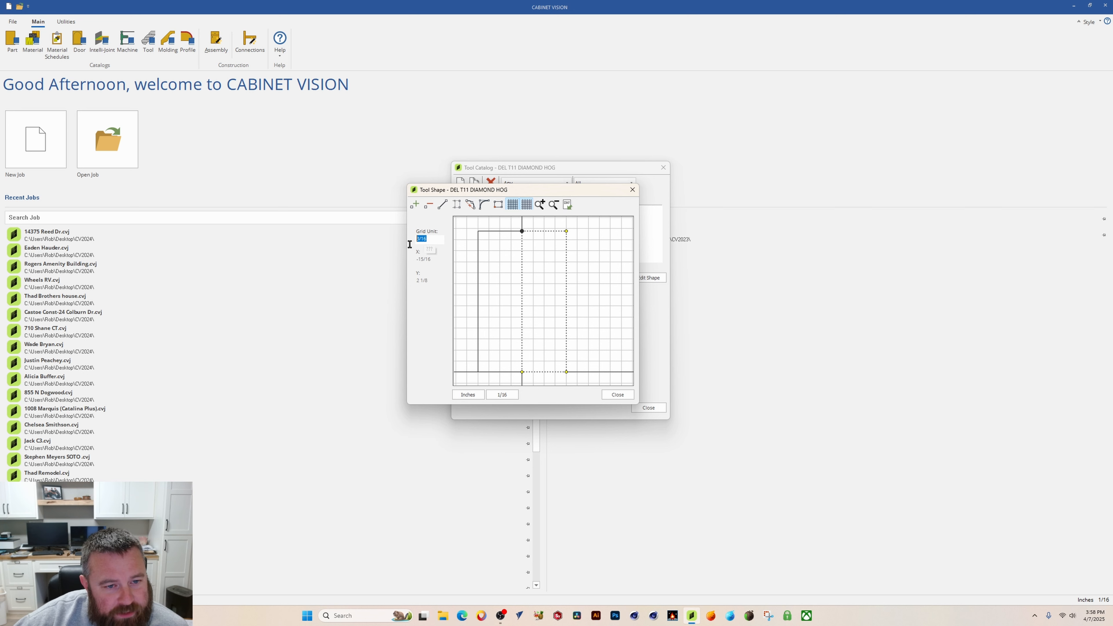
{"action": "double_click", "coordinate": [440, 238]}
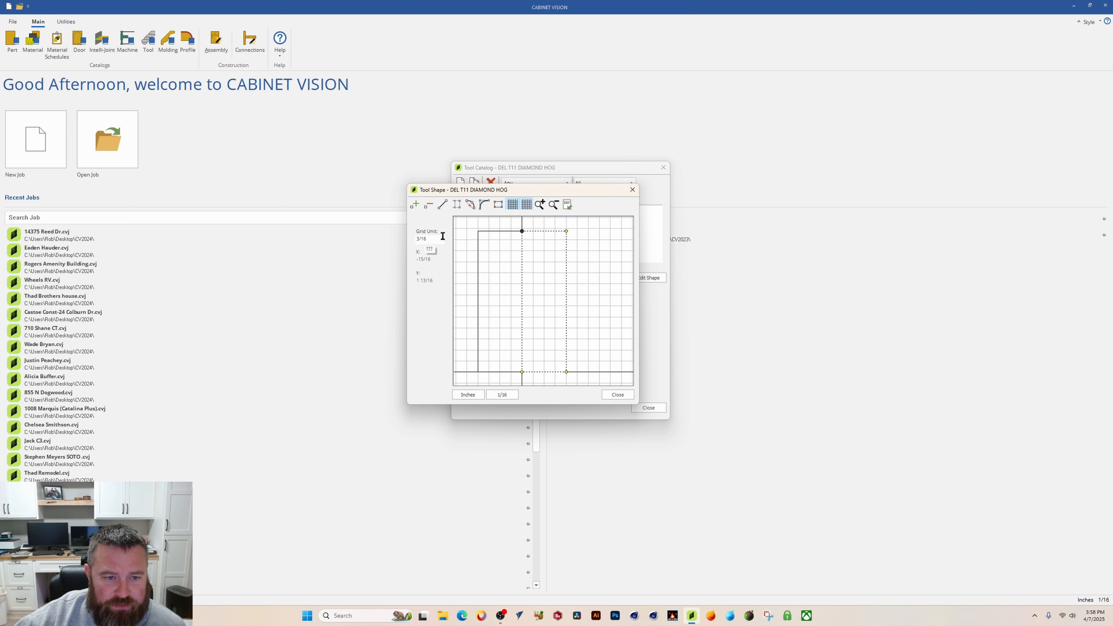
{"action": "left_click", "coordinate": [432, 239]}
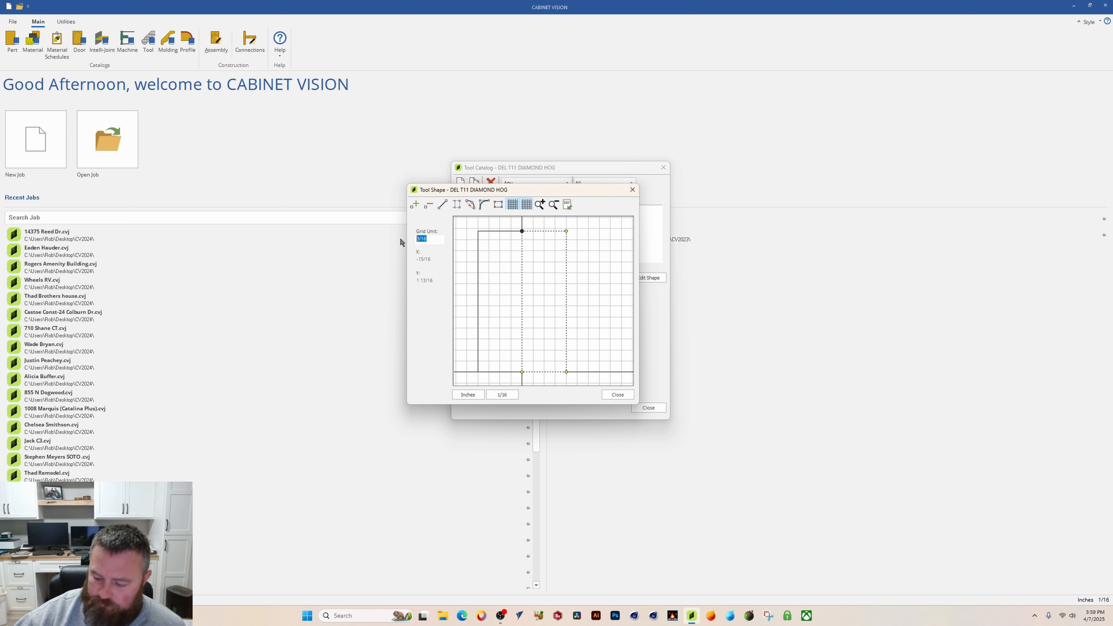
{"action": "key", "text": "BackSpace"}
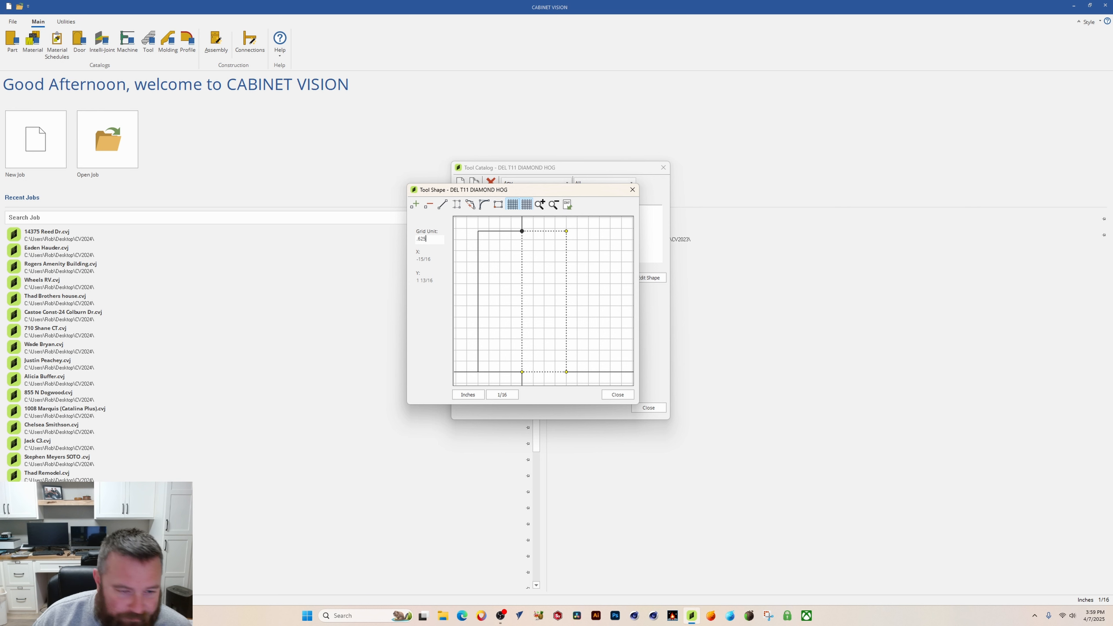
{"action": "key", "text": "Return"}
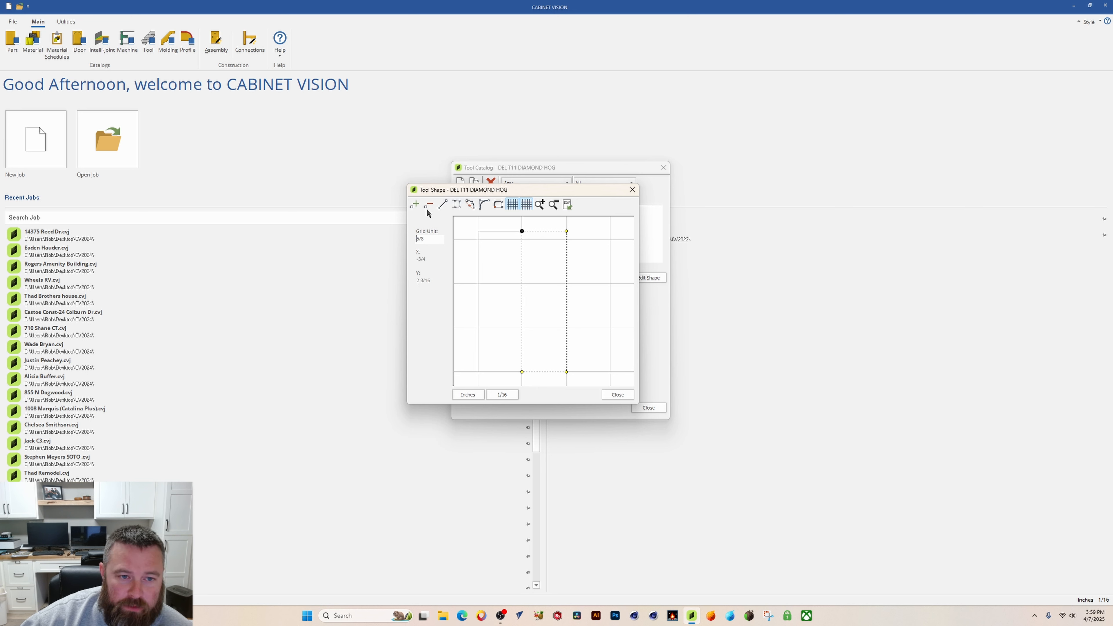
{"action": "left_click_drag", "start_coordinate": [439, 239], "coordinate": [377, 243]}
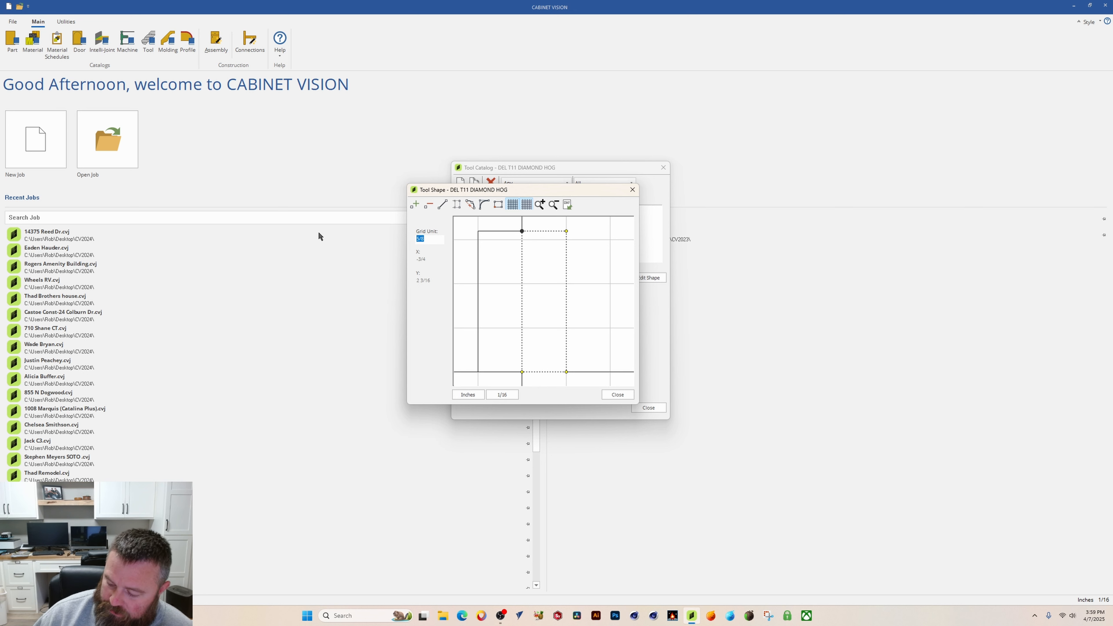
{"action": "type", "text": ".5"}
{"action": "key", "text": "Return"}
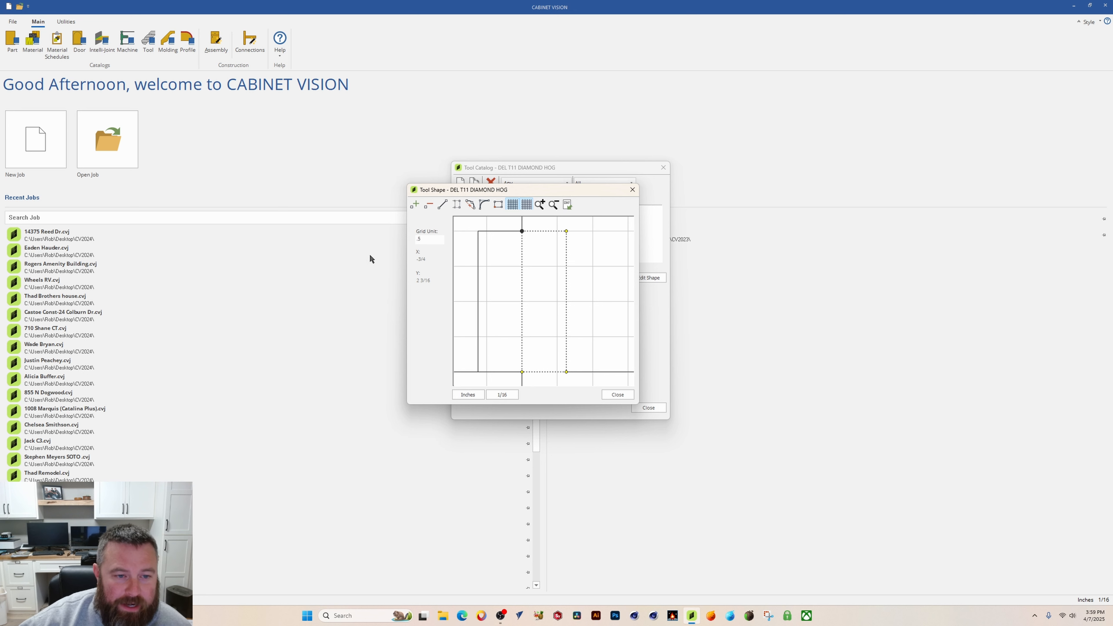
{"action": "left_click", "coordinate": [432, 239]}
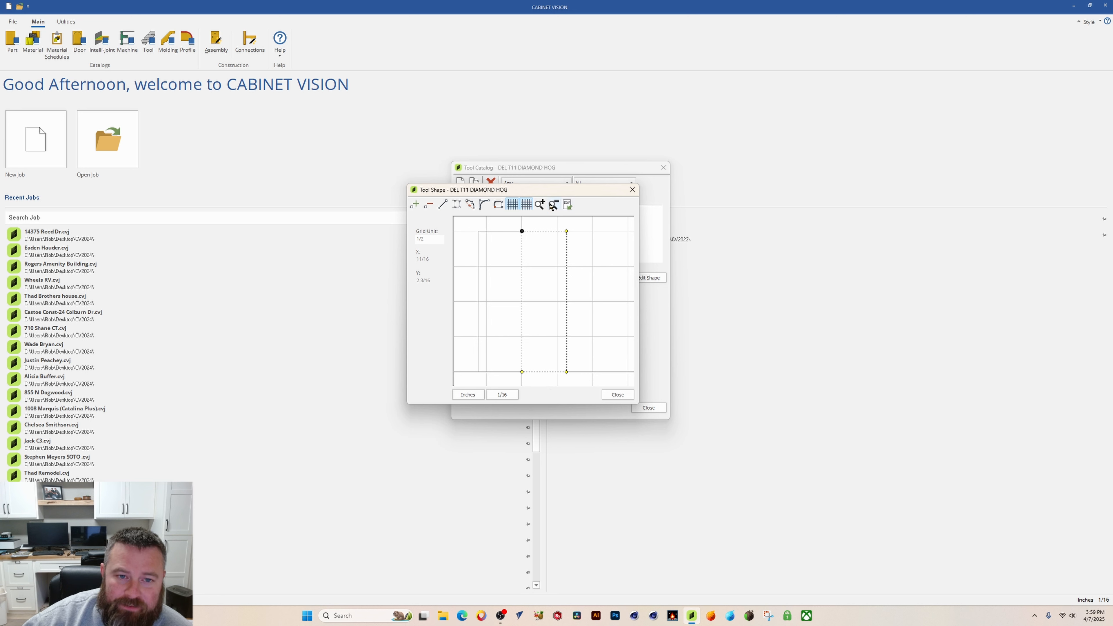
{"action": "left_click_drag", "start_coordinate": [591, 189], "coordinate": [801, 220]}
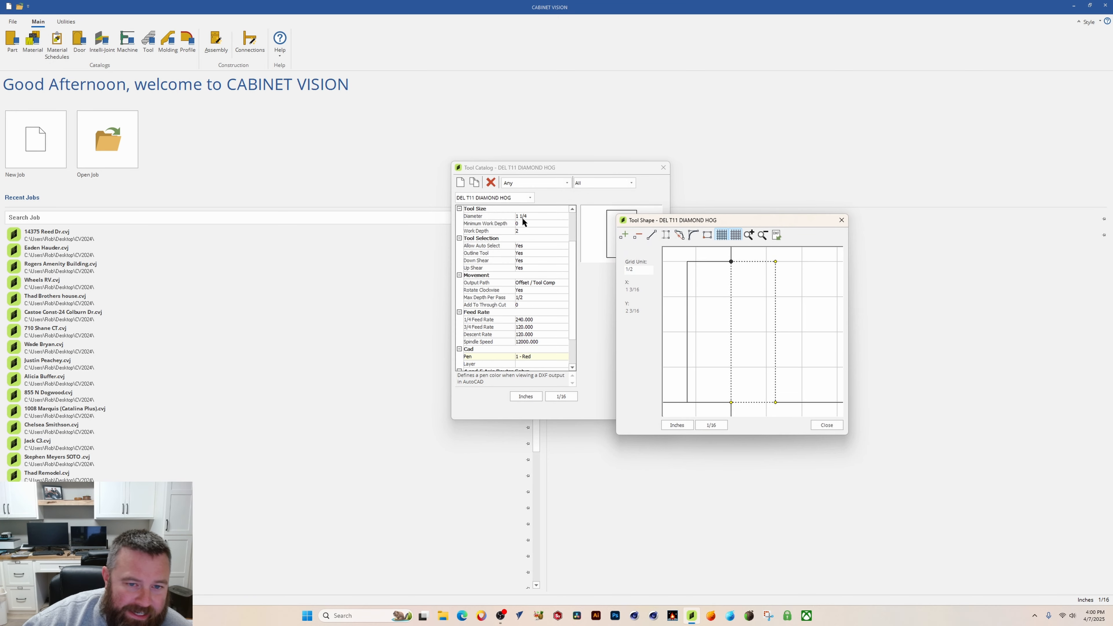
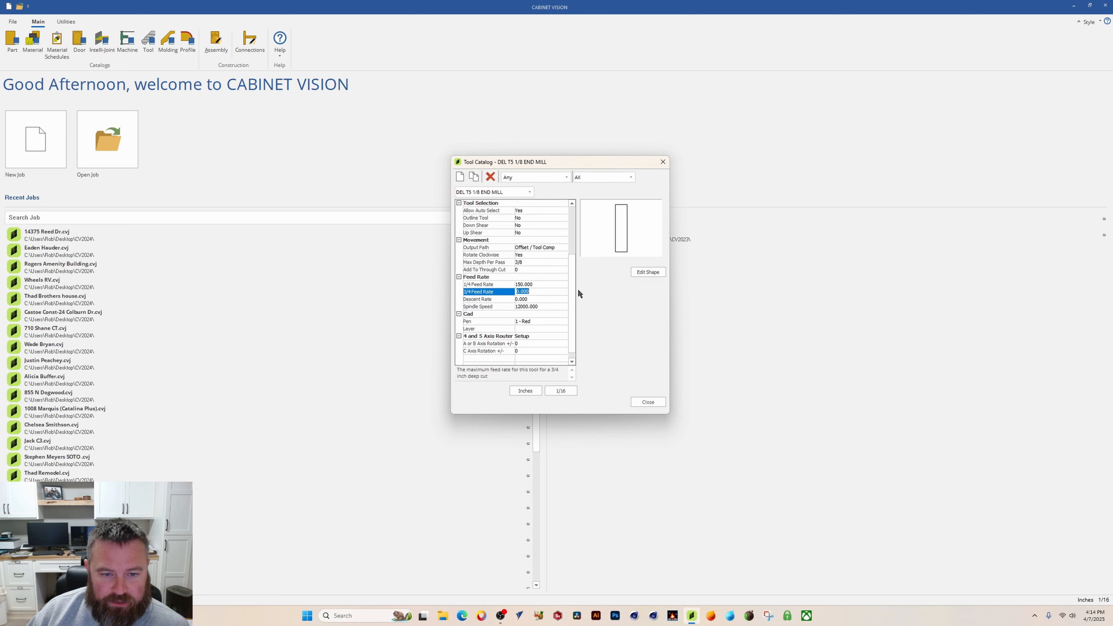
Step: Set the 3/4 feed rate to 10.00 and the descent rate to 75.00
{"action": "type", "text": "1"}
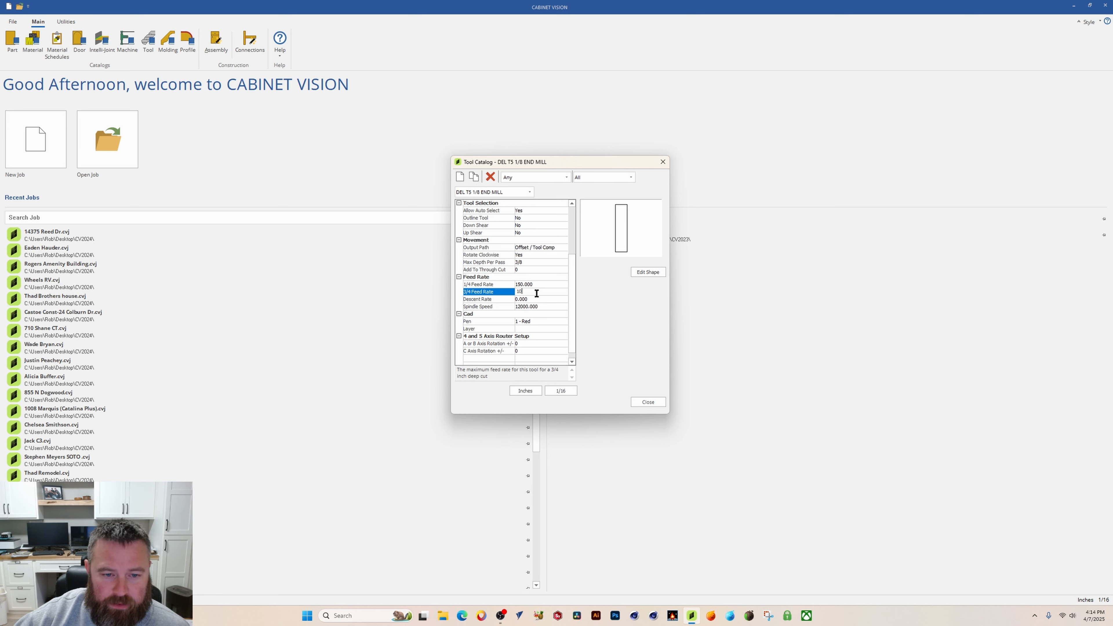
{"action": "type", "text": "0"}
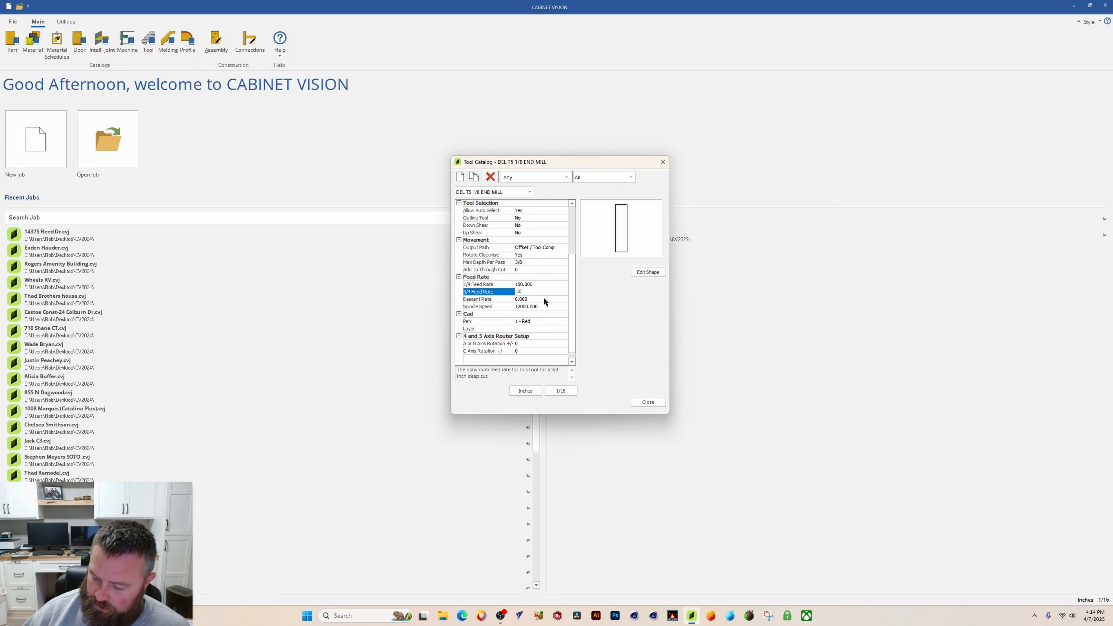
{"action": "type", "text": ".00"}
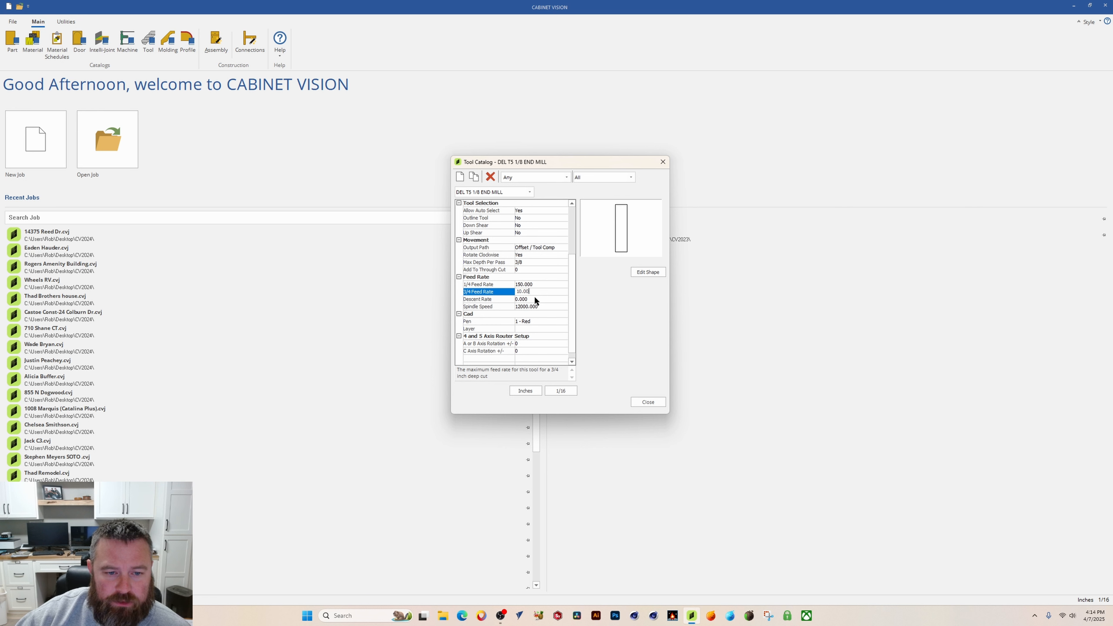
{"action": "left_click", "coordinate": [536, 298]}
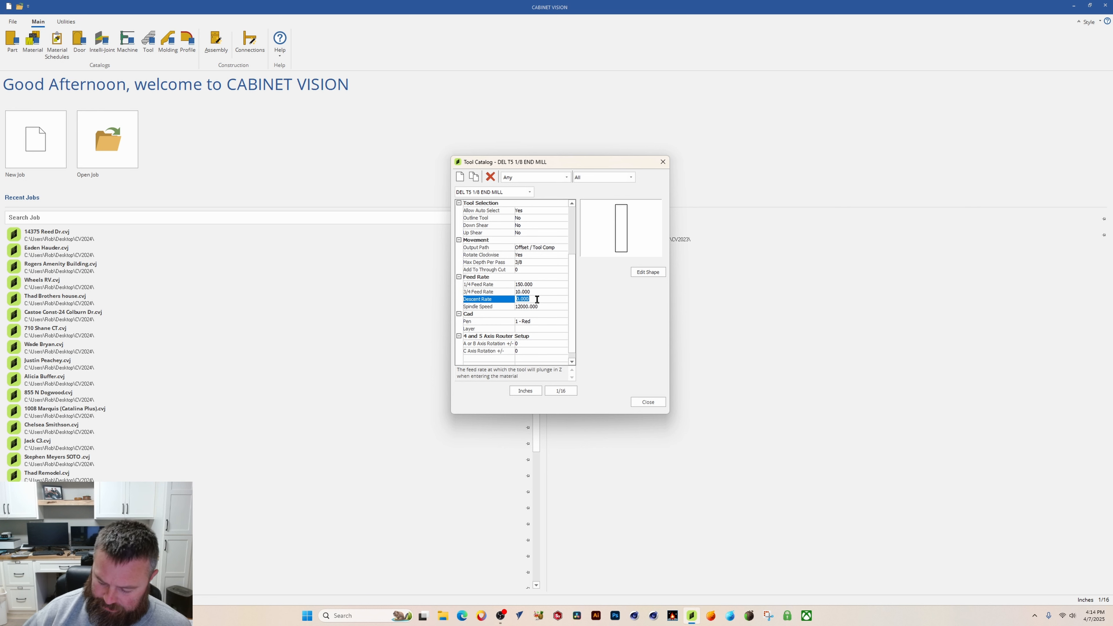
{"action": "type", "text": "75"}
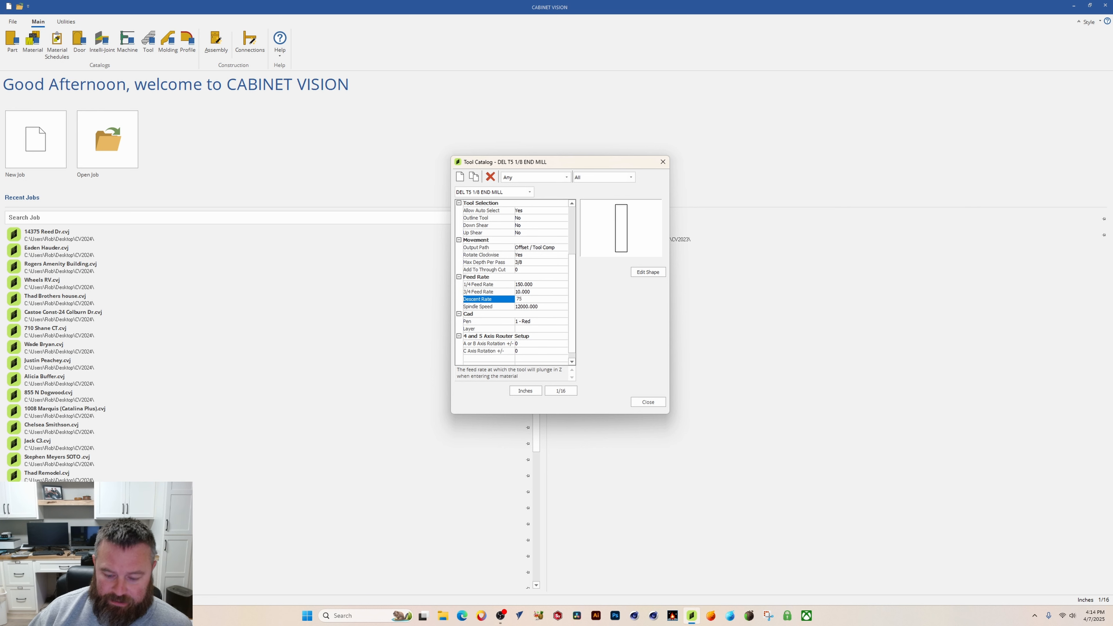
{"action": "type", "text": ".00"}
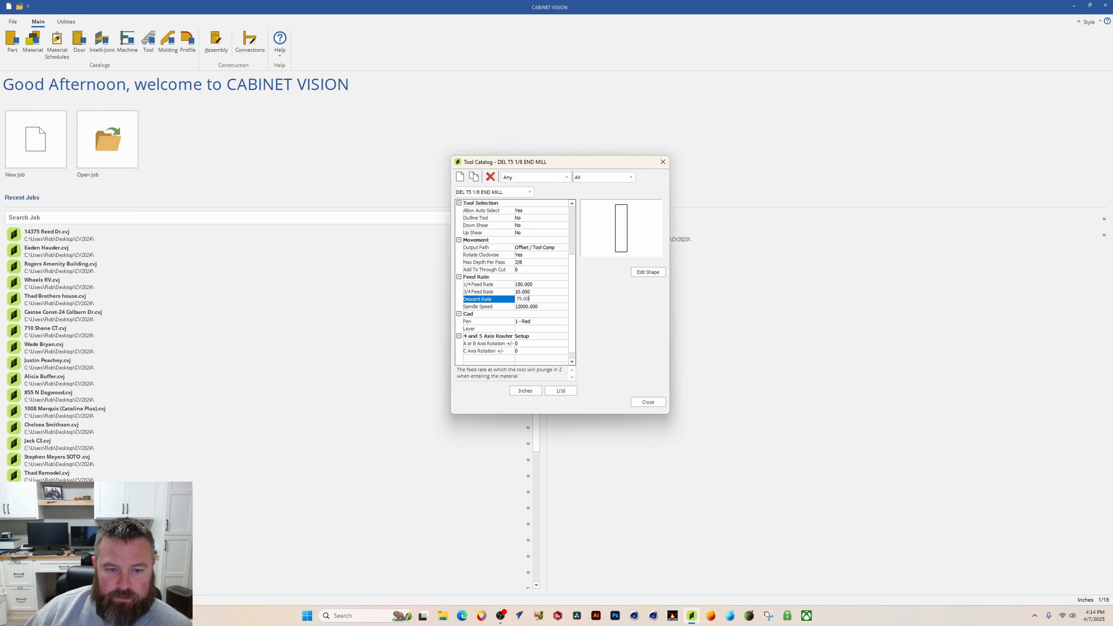
Step: Open the tool shape editor for the DEL T5 1/8 END MILL tool
{"action": "left_click", "coordinate": [553, 292]}
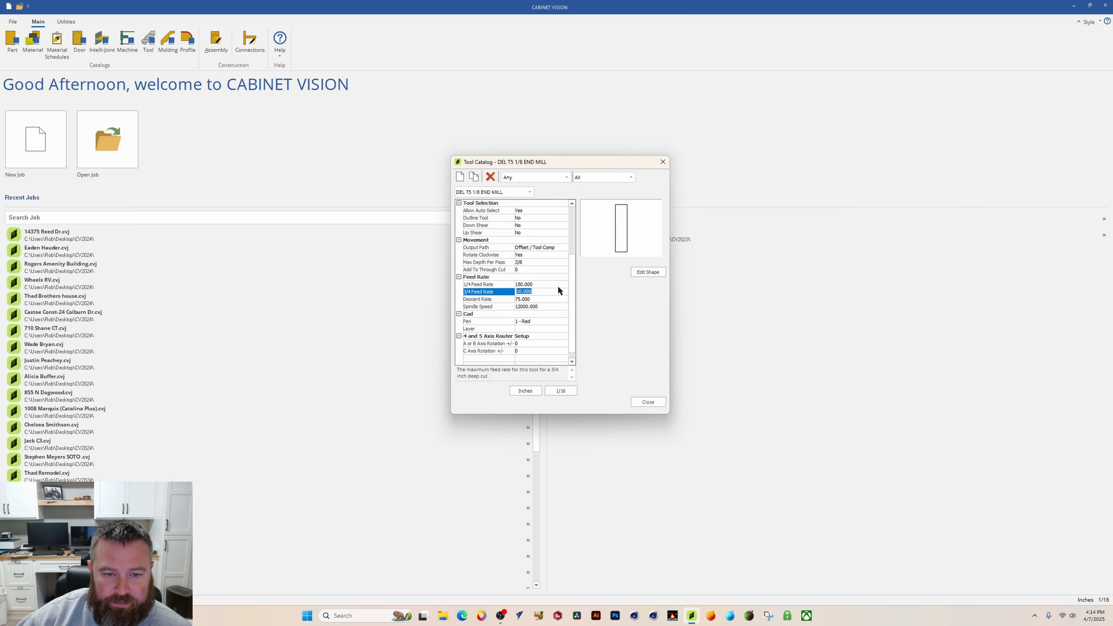
{"action": "left_click", "coordinate": [531, 307]}
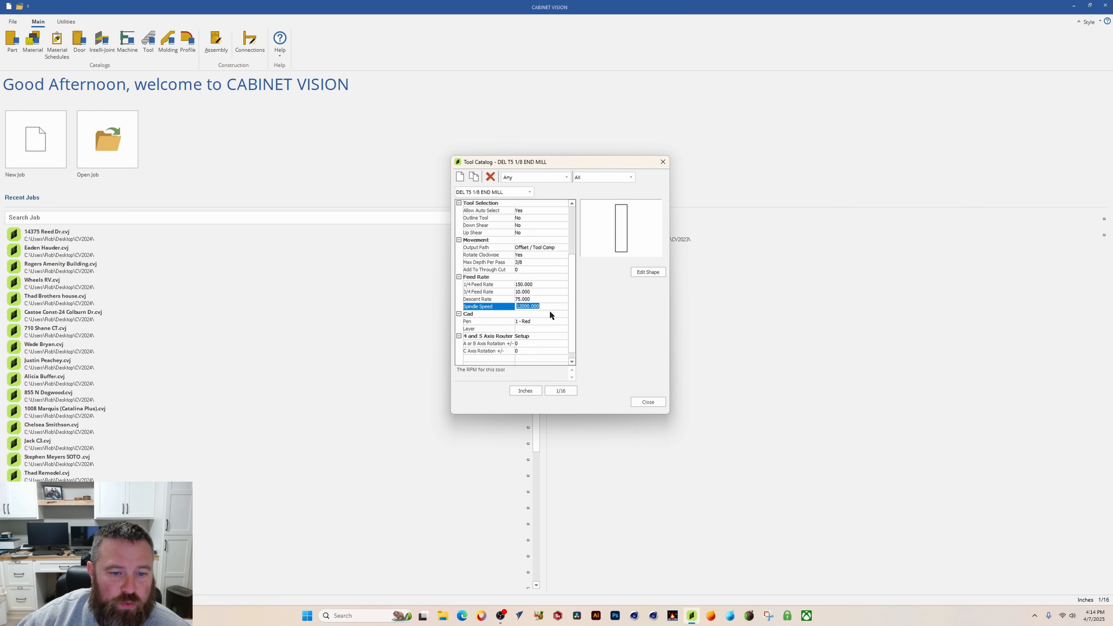
{"action": "scroll", "coordinate": [565, 306], "scroll_direction": "down", "scroll_amount": 1}
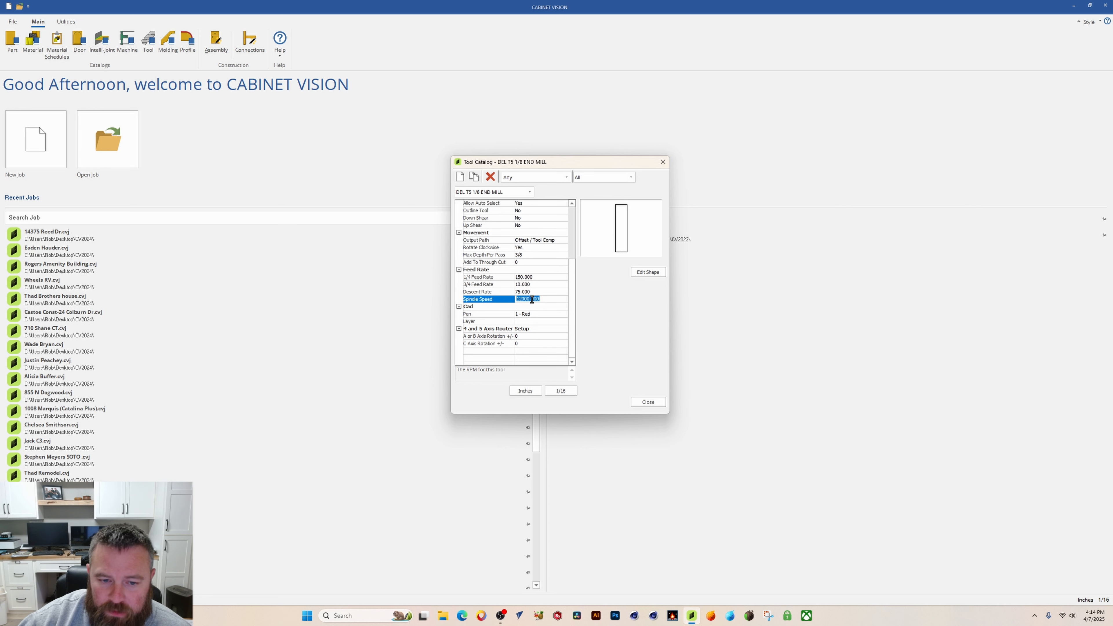
{"action": "left_click_drag", "start_coordinate": [572, 307], "coordinate": [567, 247]}
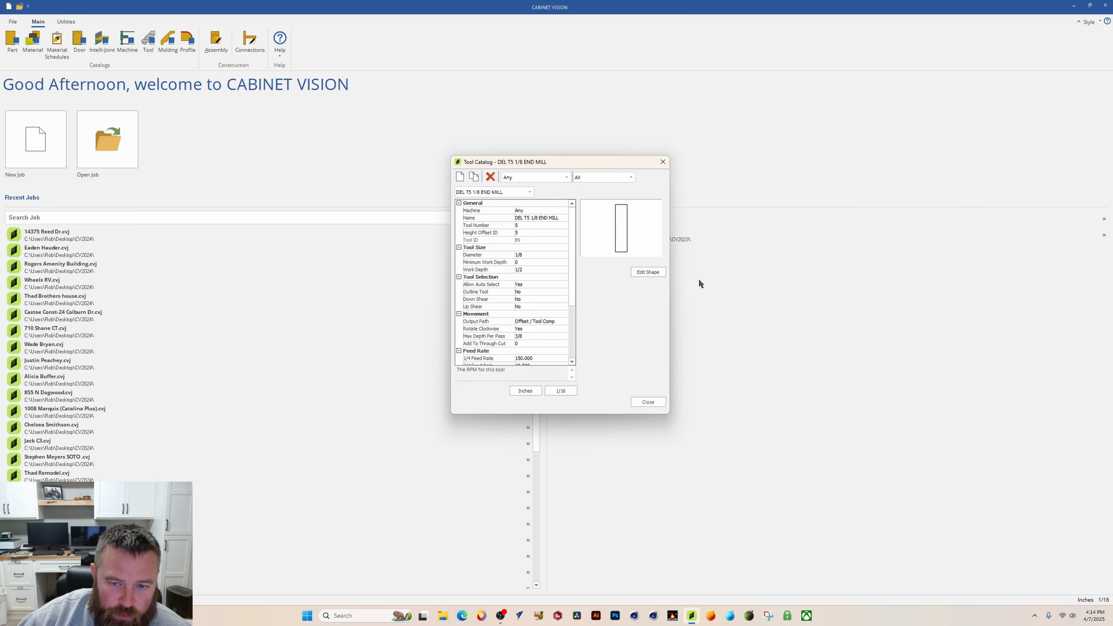
{"action": "left_click", "coordinate": [648, 272]}
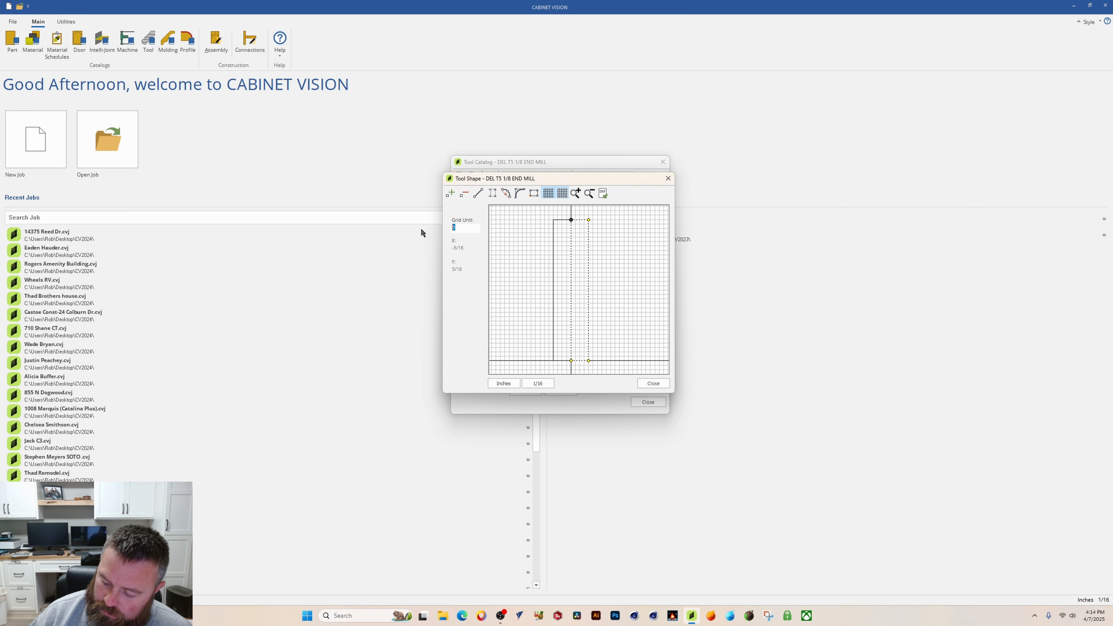
Step: Try grid units of .125 and .25 inch in the tool shape editor
{"action": "type", "text": ".125"}
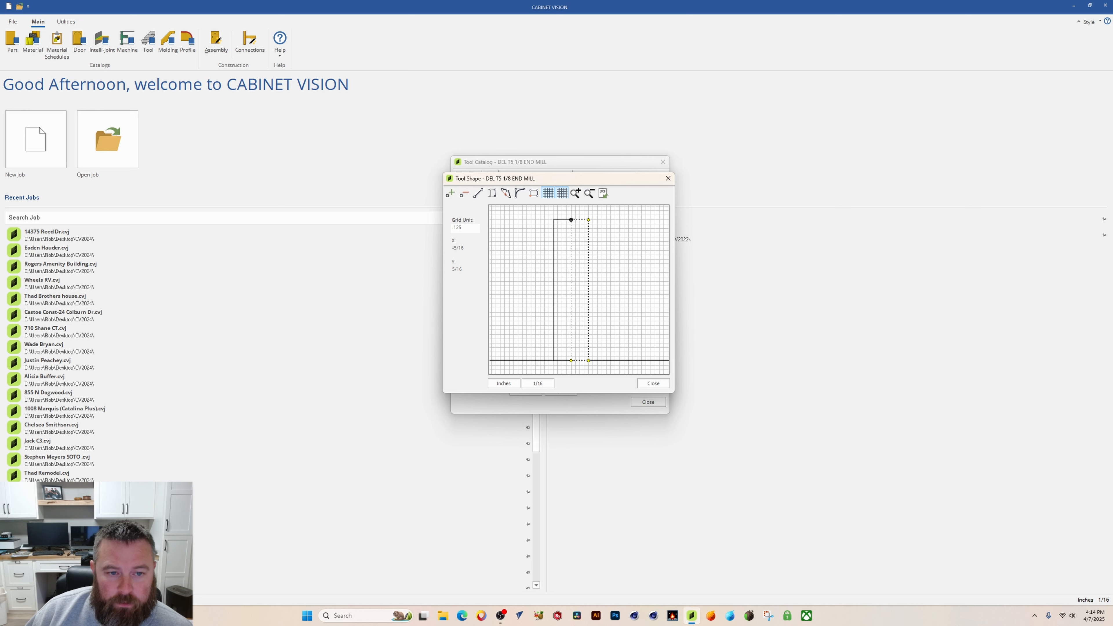
{"action": "key", "text": "Return"}
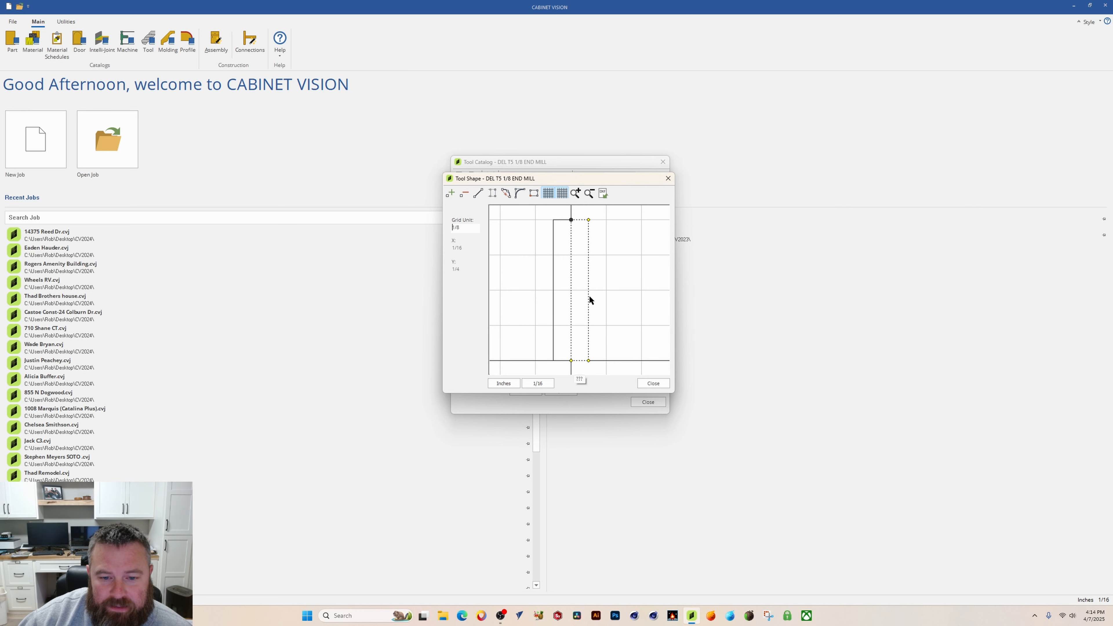
{"action": "left_click_drag", "start_coordinate": [472, 228], "coordinate": [397, 227]}
{"action": "type", "text": ".25"}
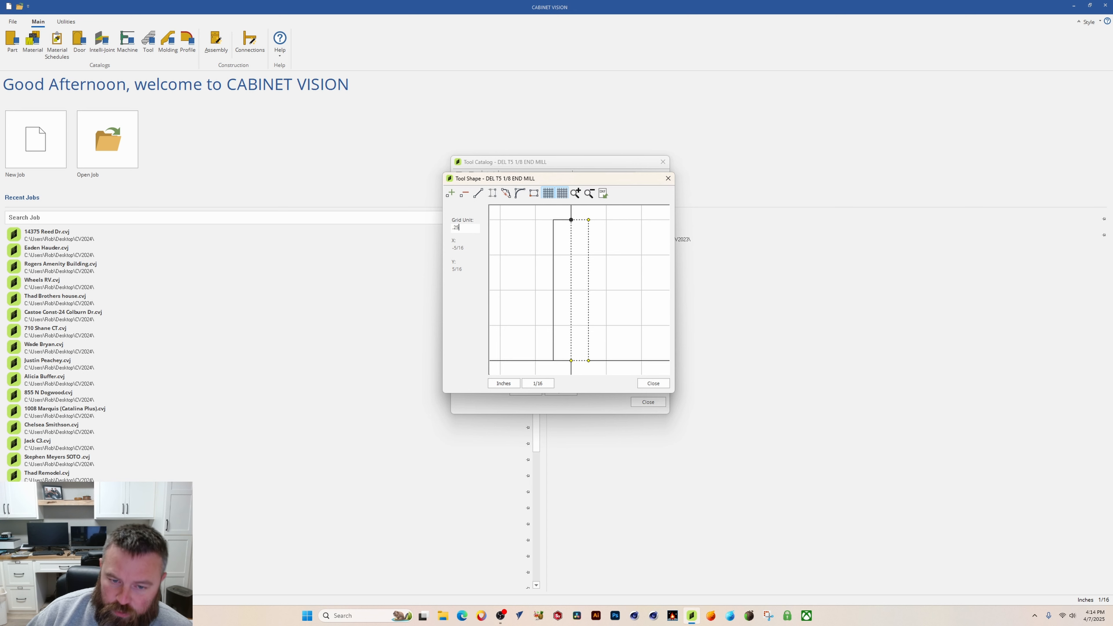
{"action": "key", "text": "Return"}
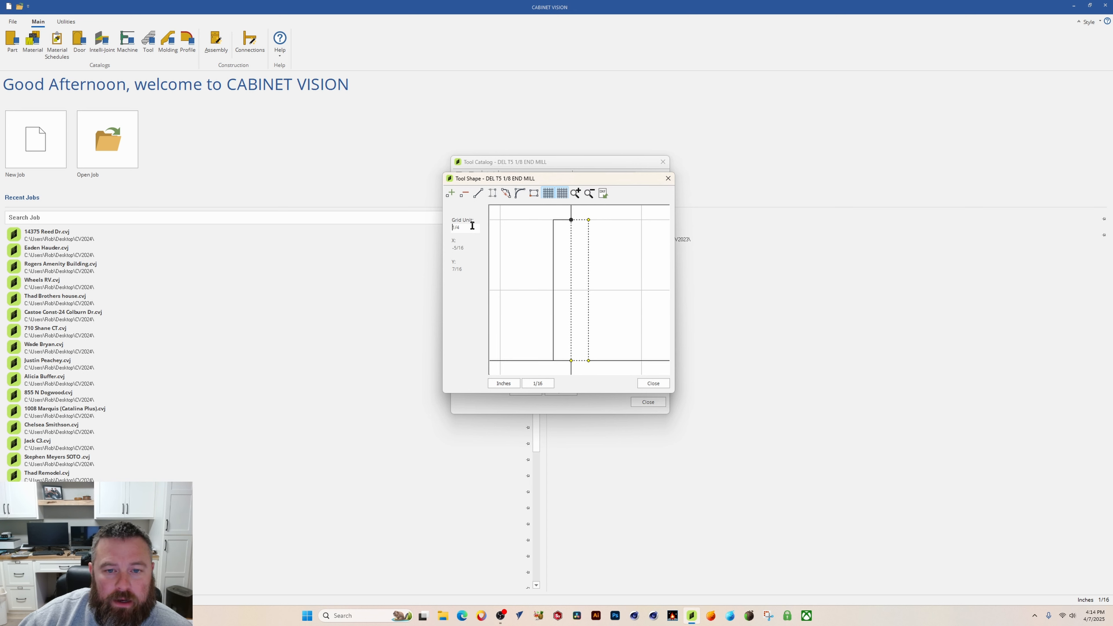
Step: Set the shape editor's grid unit to .0625 inch and close the shape editor
{"action": "left_click_drag", "start_coordinate": [472, 228], "coordinate": [427, 236]}
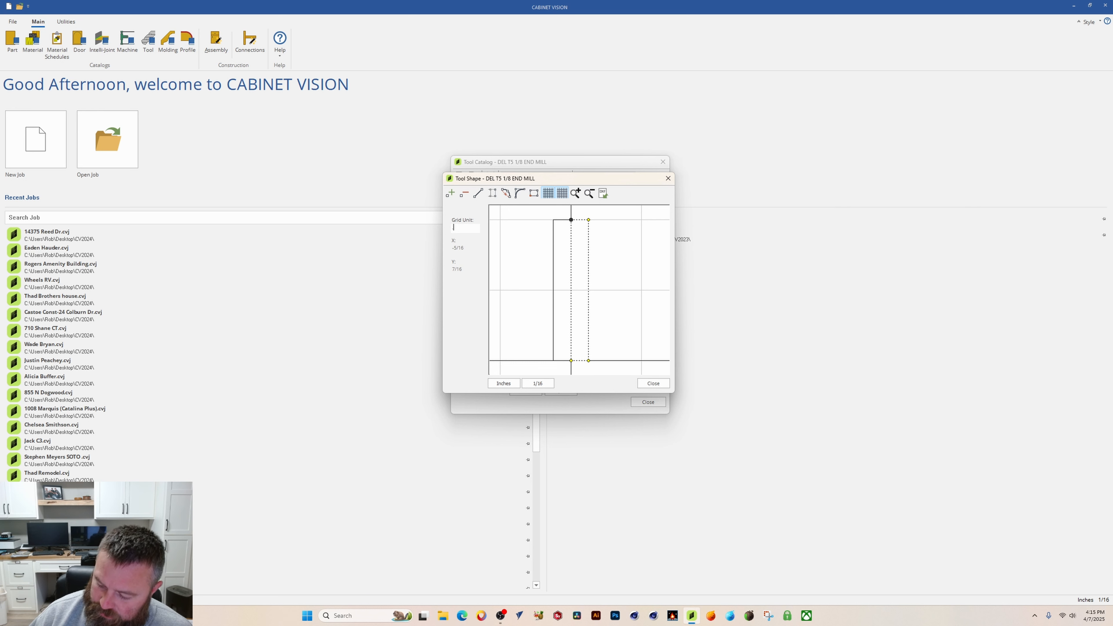
{"action": "type", "text": ".0625"}
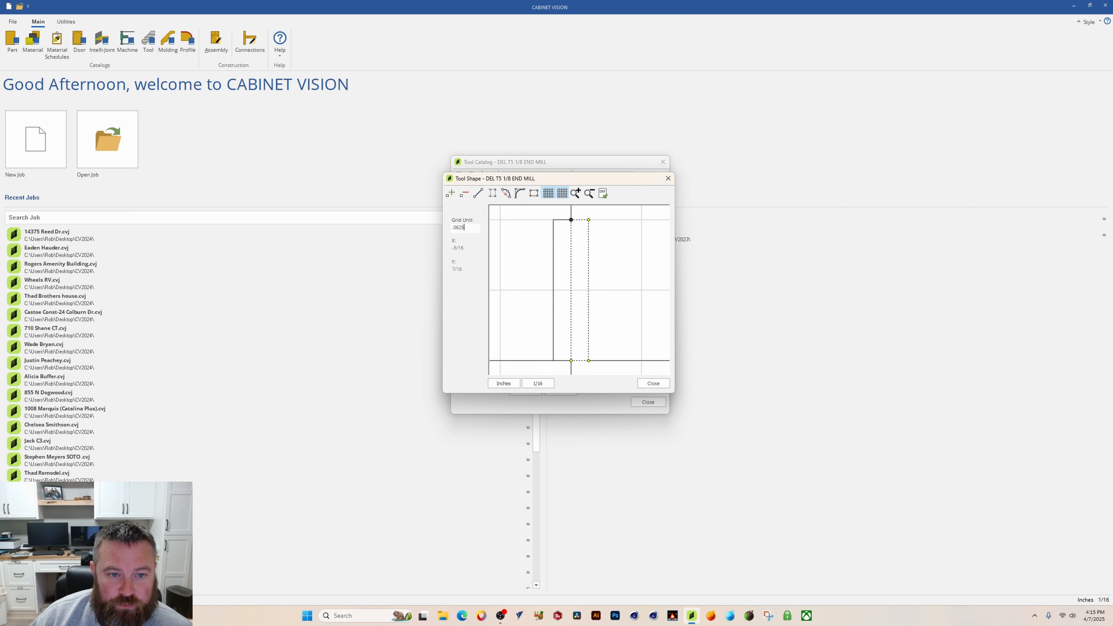
{"action": "key", "text": "Return"}
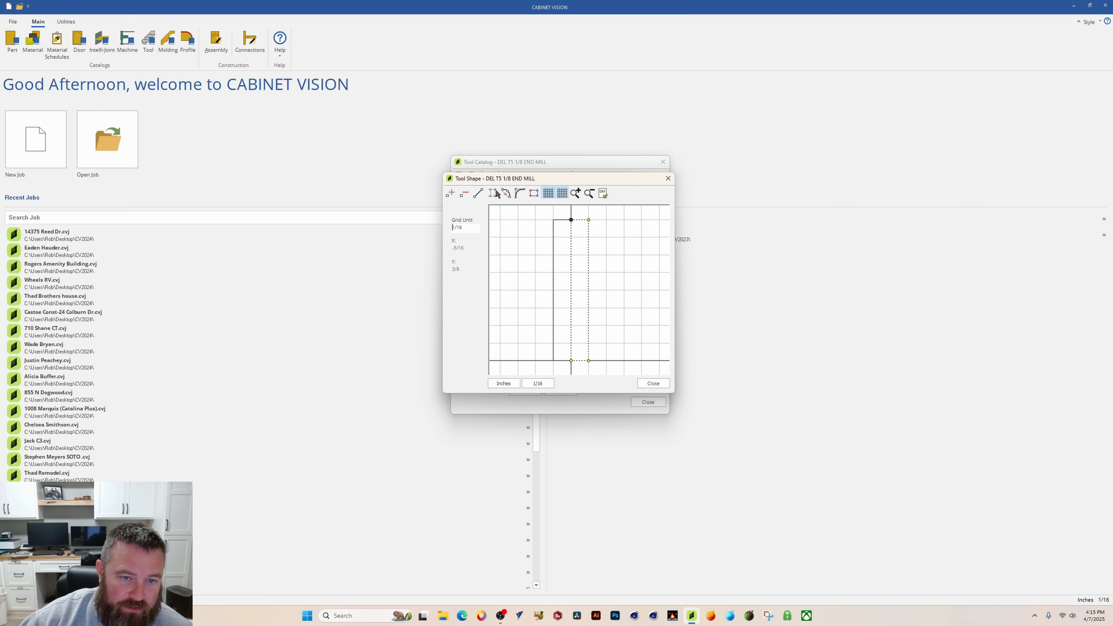
{"action": "left_click_drag", "start_coordinate": [584, 182], "coordinate": [593, 179]}
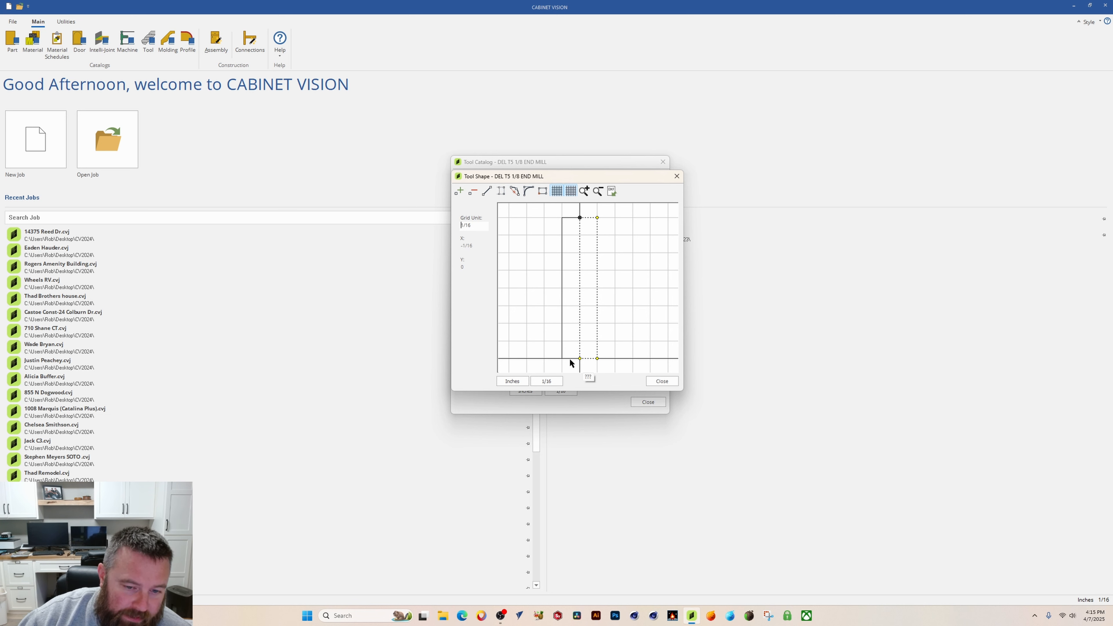
{"action": "left_click", "coordinate": [660, 381]}
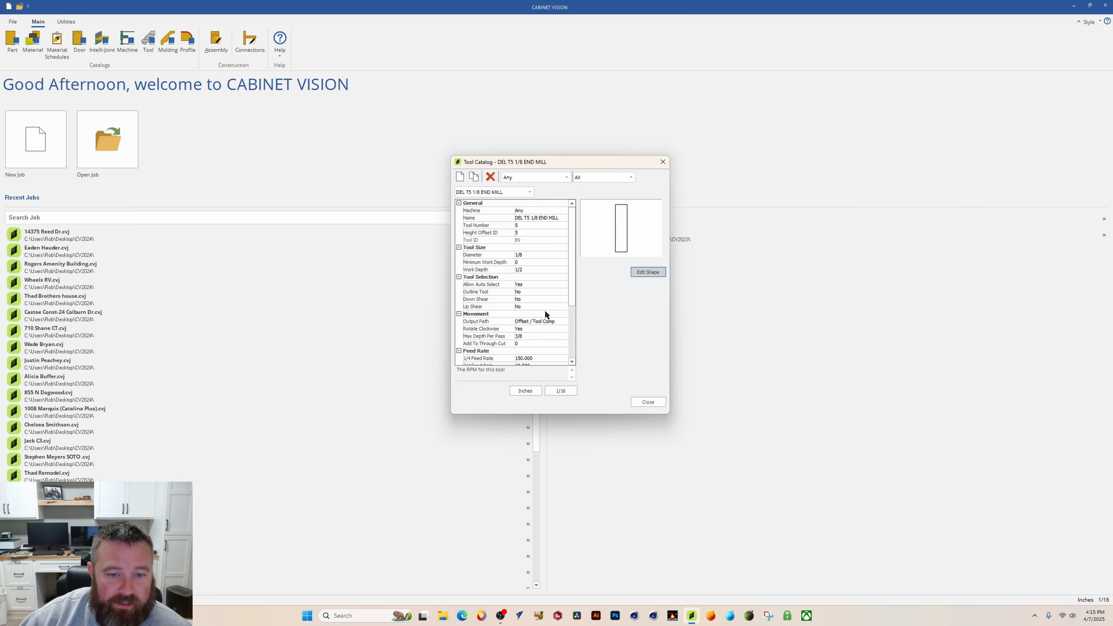
Step: Close and reopen the tool catalog
{"action": "left_click_drag", "start_coordinate": [570, 246], "coordinate": [567, 222]}
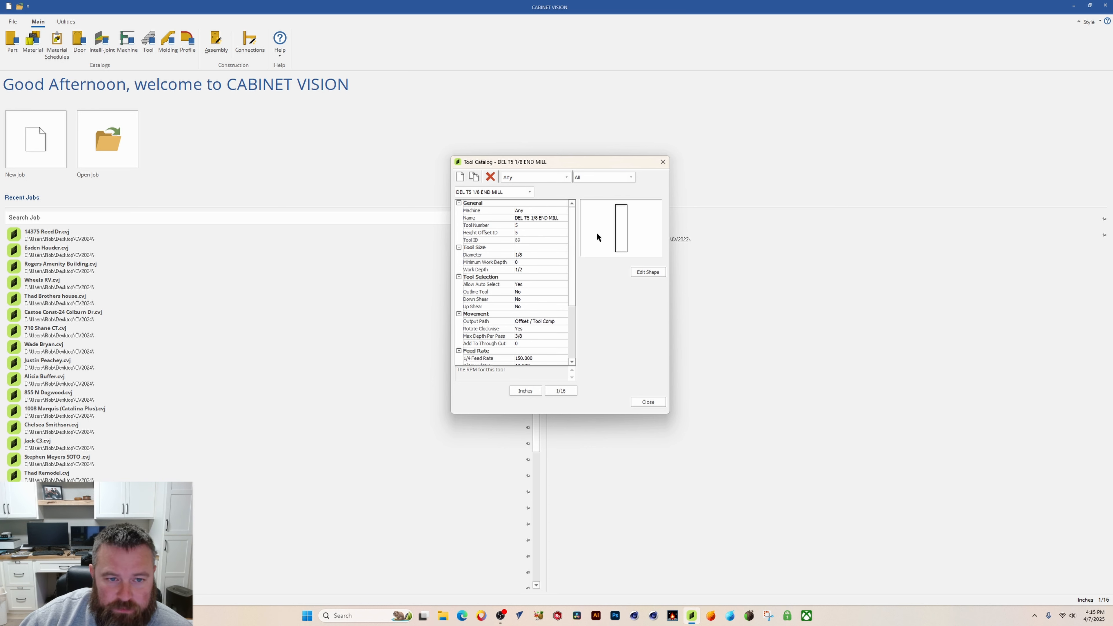
{"action": "left_click", "coordinate": [638, 404]}
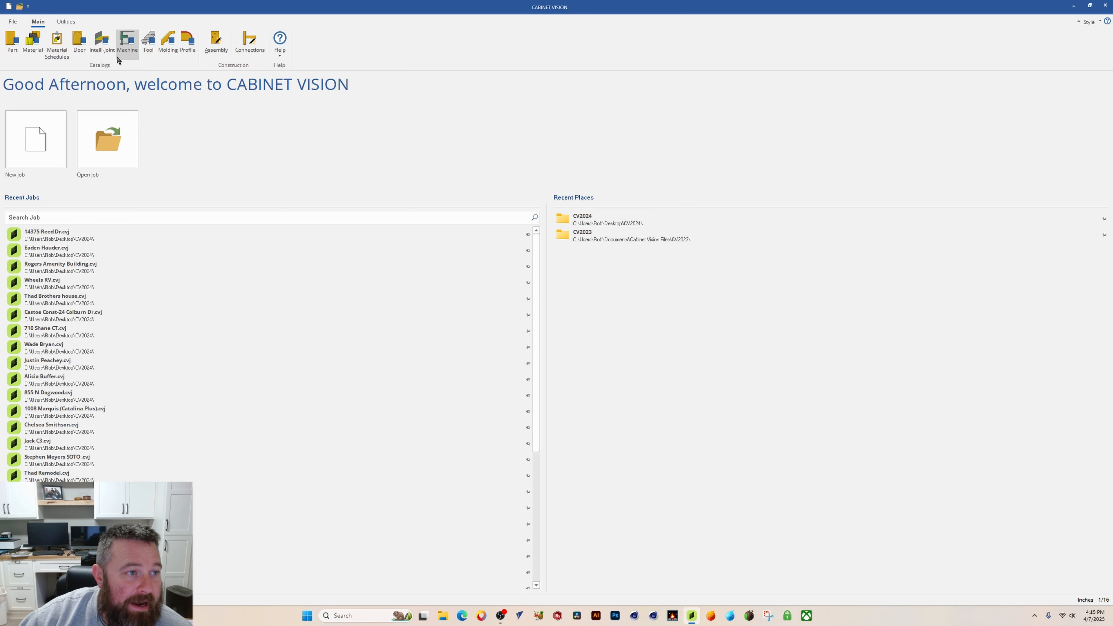
{"action": "left_click", "coordinate": [149, 42]}
{"action": "left_click_drag", "start_coordinate": [560, 178], "coordinate": [613, 208]}
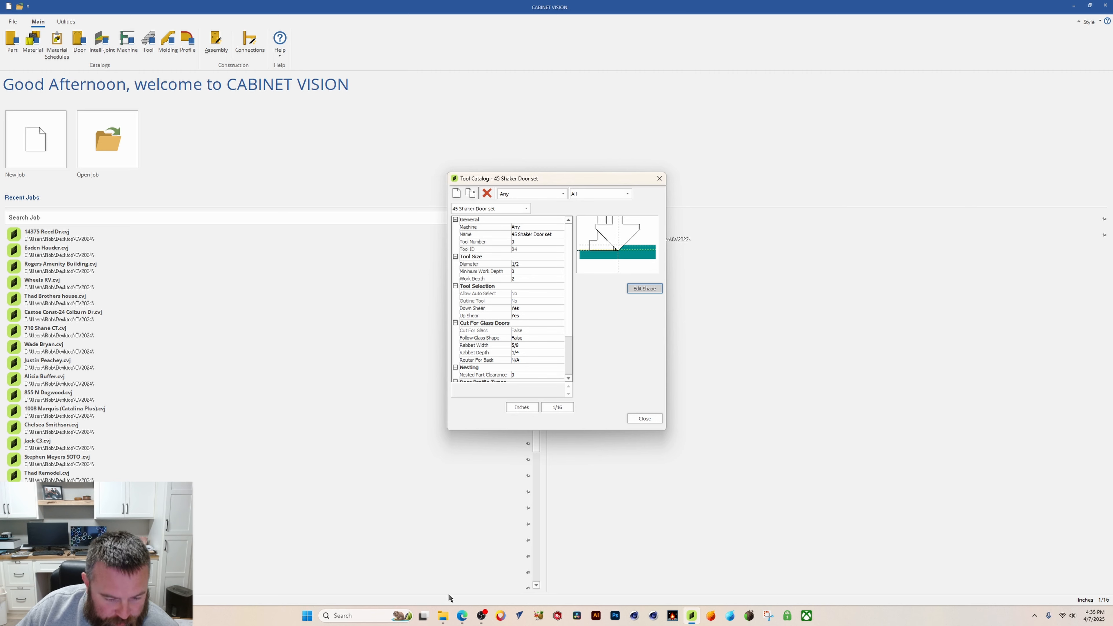
Step: Examine the Vortex INS-7964-KIT product photos in the browser, then return to the tool catalog
{"action": "mouse_move", "coordinate": [457, 616]}
{"action": "left_click", "coordinate": [473, 576]}
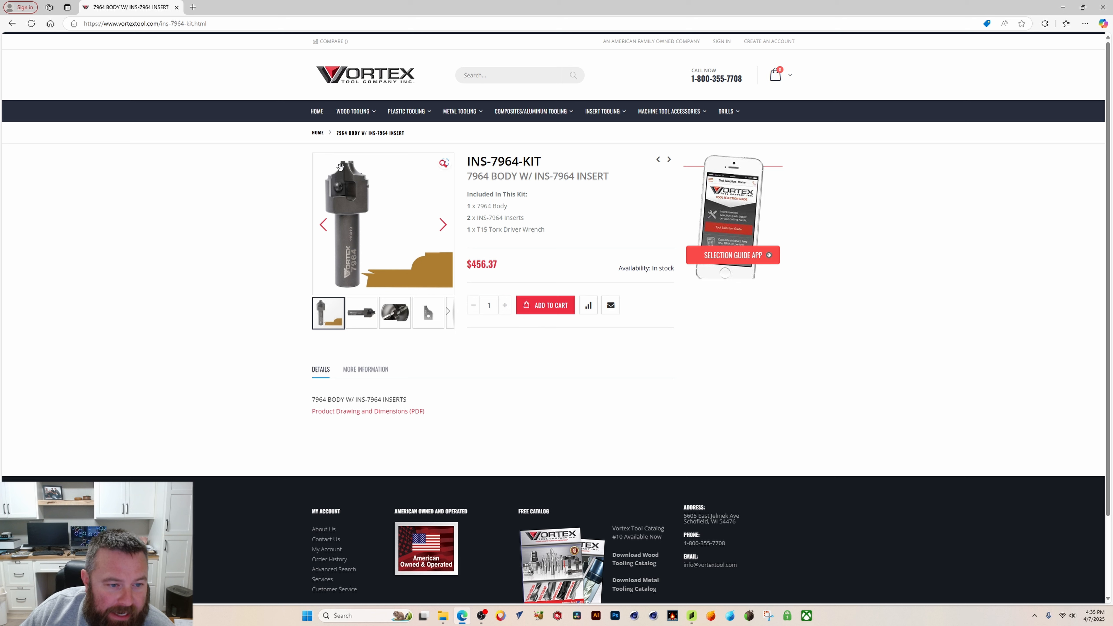
{"action": "left_click", "coordinate": [362, 314]}
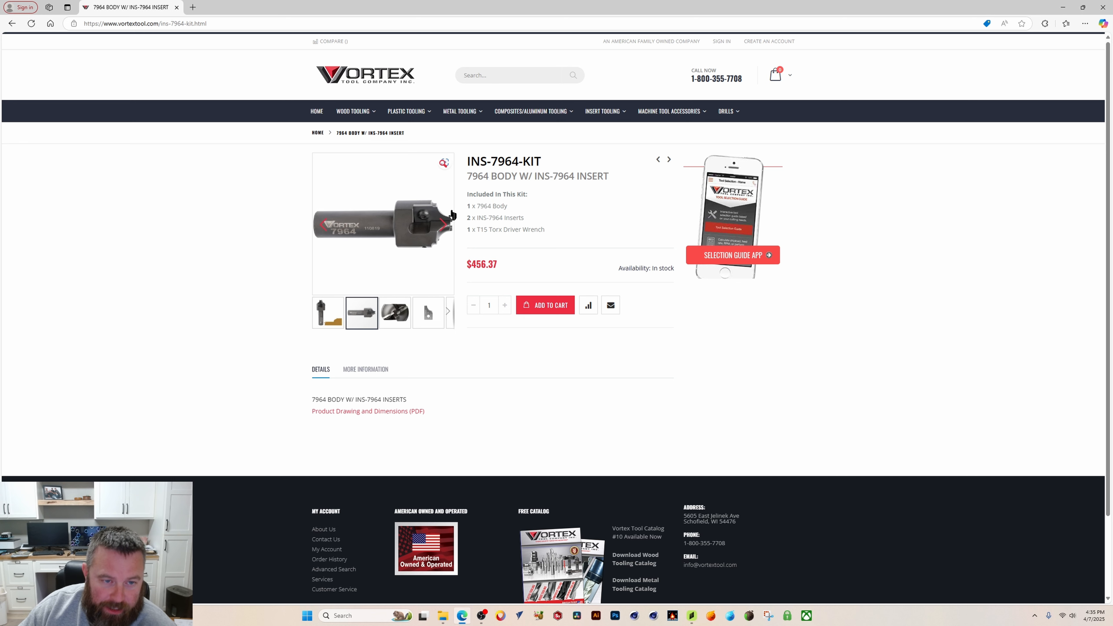
{"action": "left_click", "coordinate": [325, 313]}
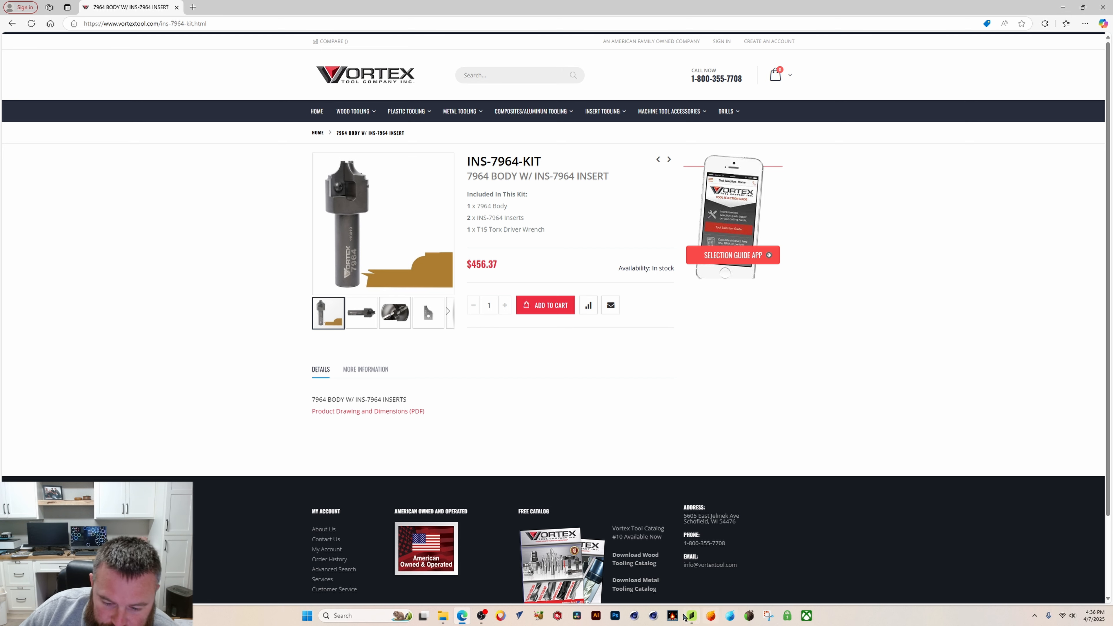
{"action": "left_click", "coordinate": [692, 616]}
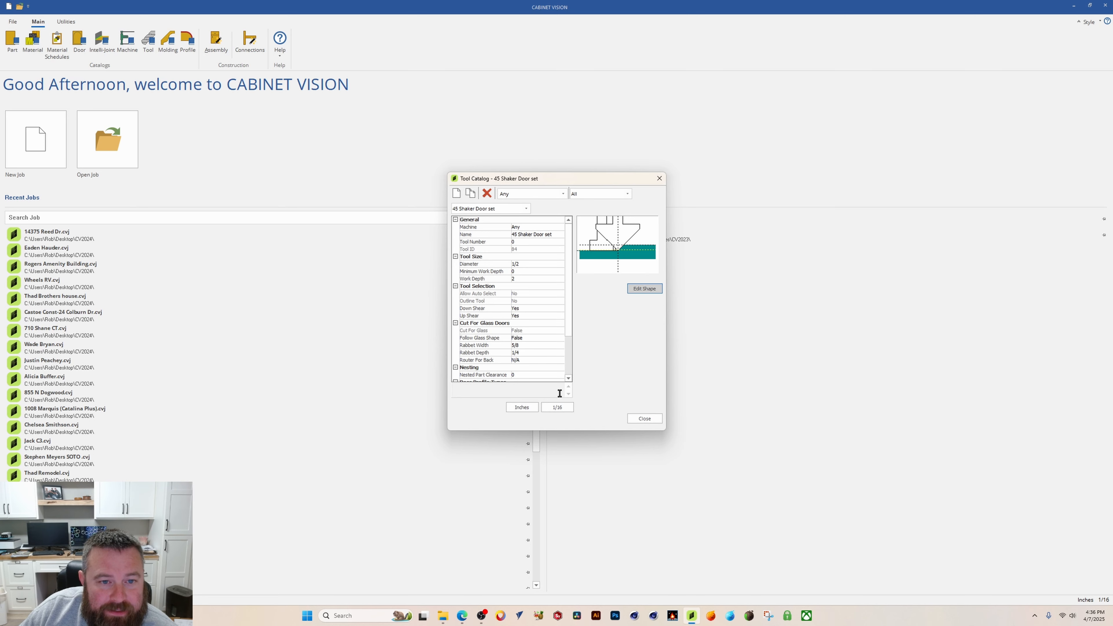
Step: Add a new Shaped Router tool named DEL T9 7964 VORTEX
{"action": "left_click", "coordinate": [457, 192]}
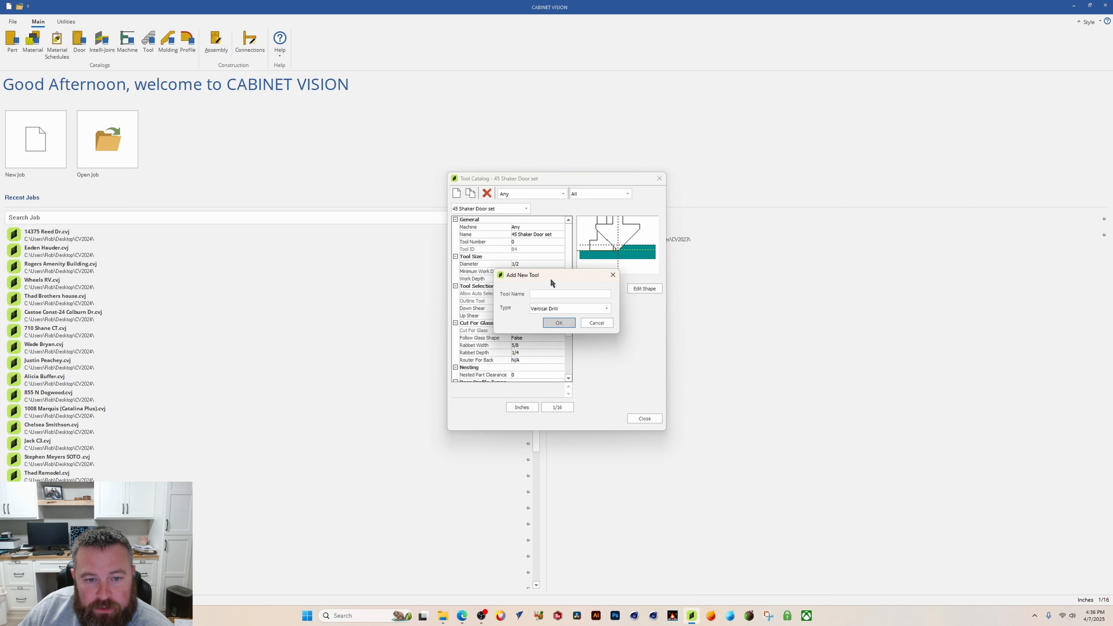
{"action": "left_click", "coordinate": [548, 293]}
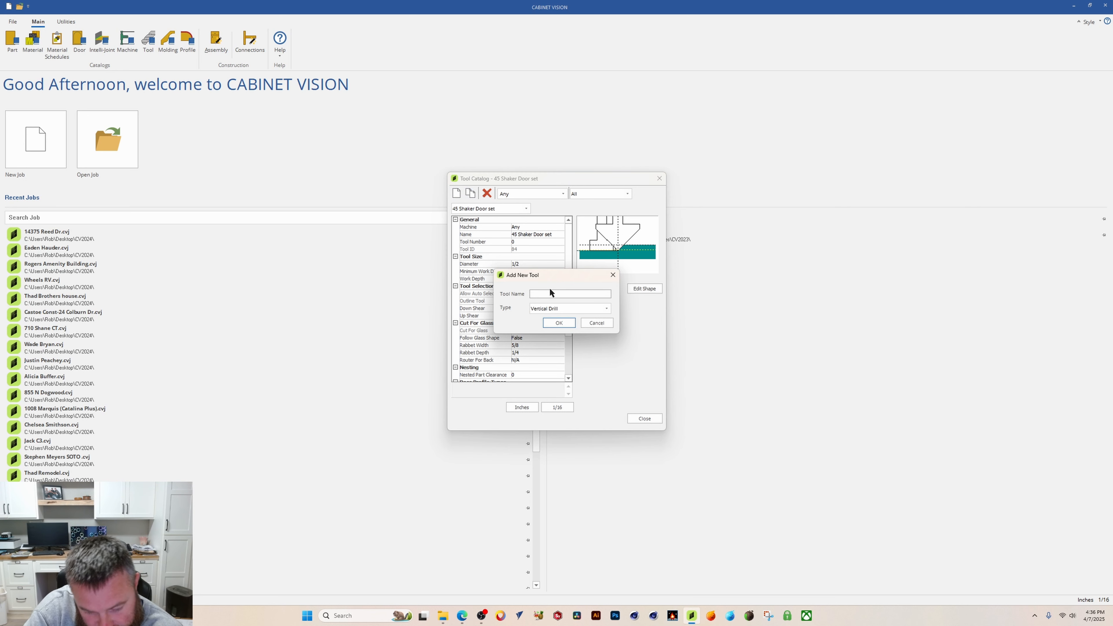
{"action": "key", "text": "BackSpace"}
{"action": "key", "text": "BackSpace"}
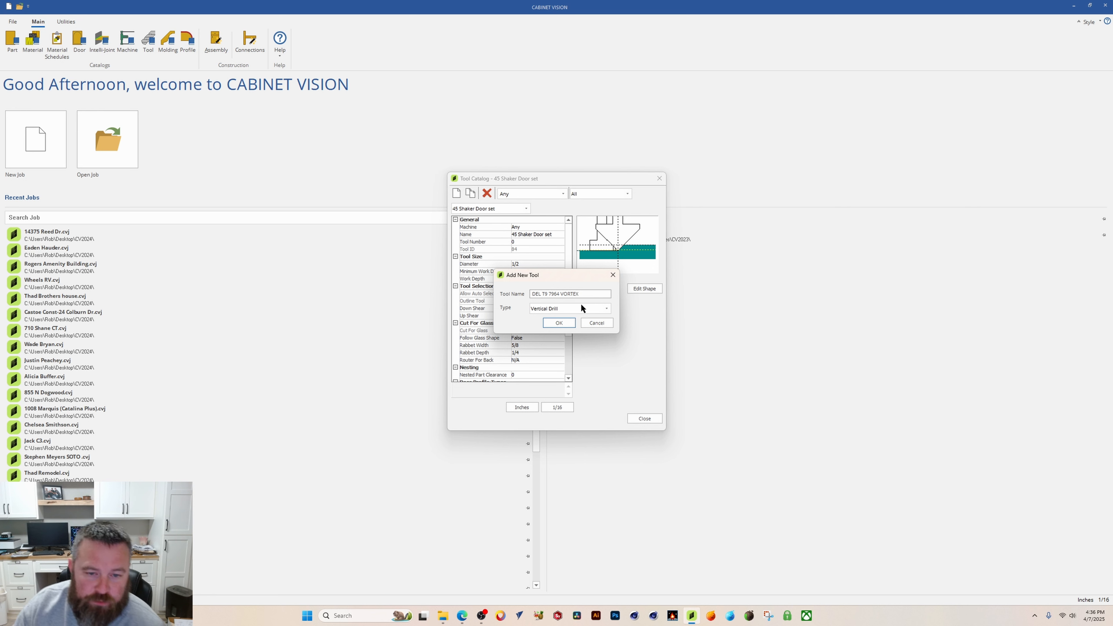
{"action": "left_click", "coordinate": [606, 308]}
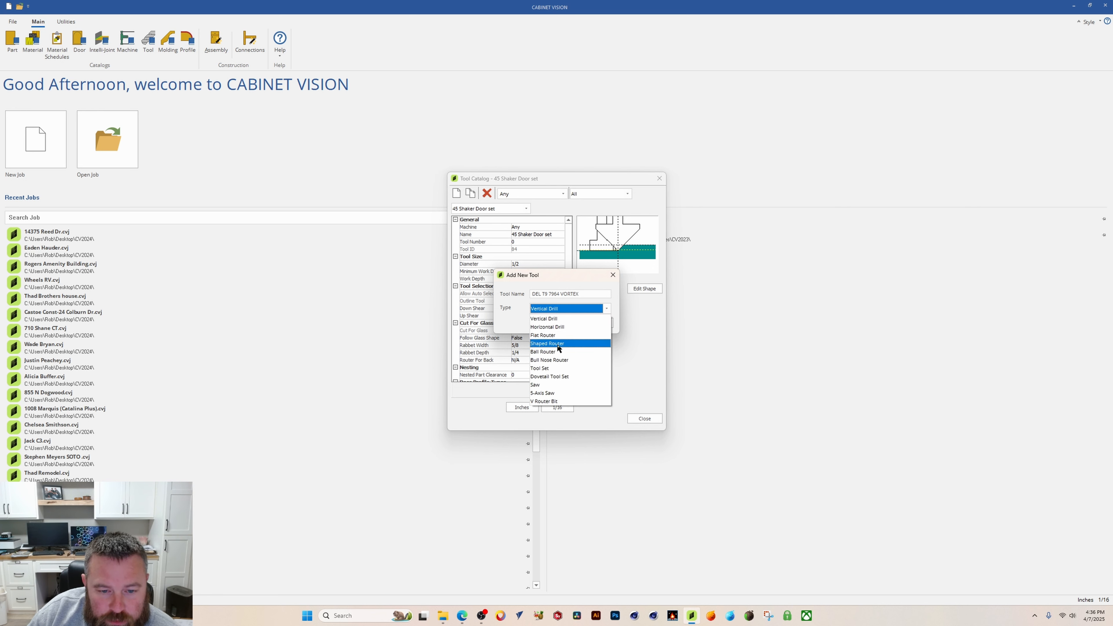
{"action": "left_click", "coordinate": [546, 344]}
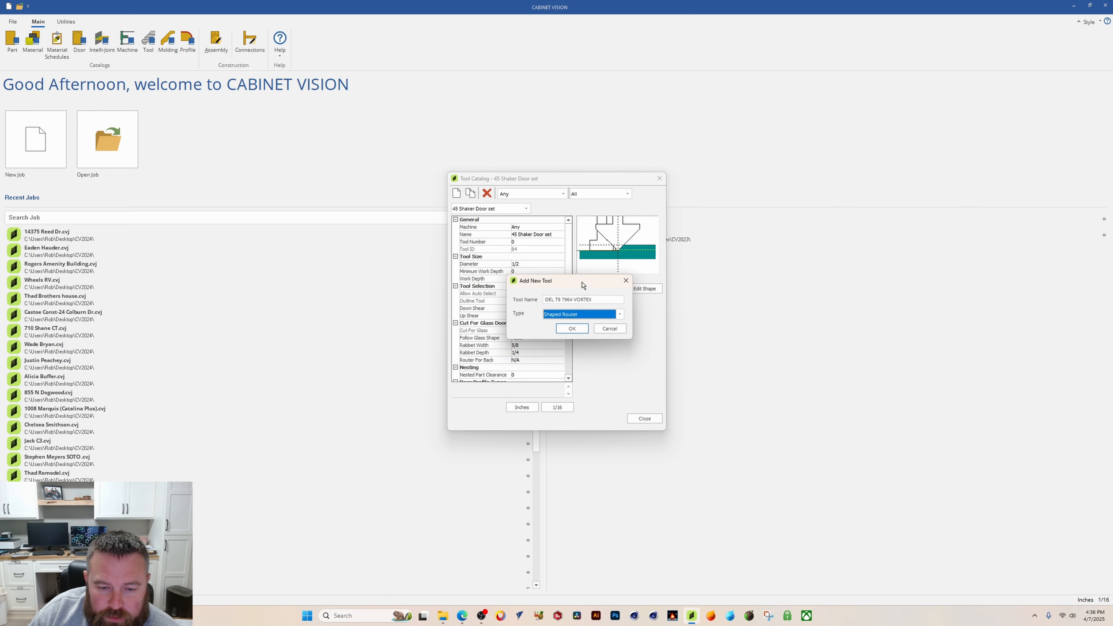
{"action": "left_click", "coordinate": [569, 325]}
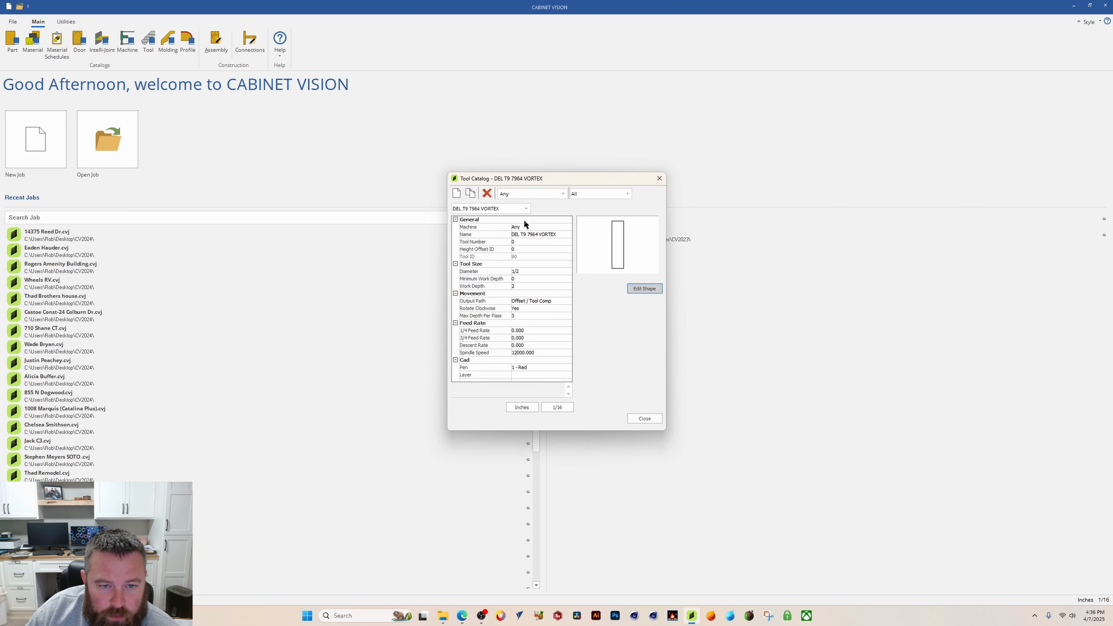
Step: Set the new tool's tool number to 9
{"action": "left_click", "coordinate": [525, 241]}
{"action": "type", "text": "9"}
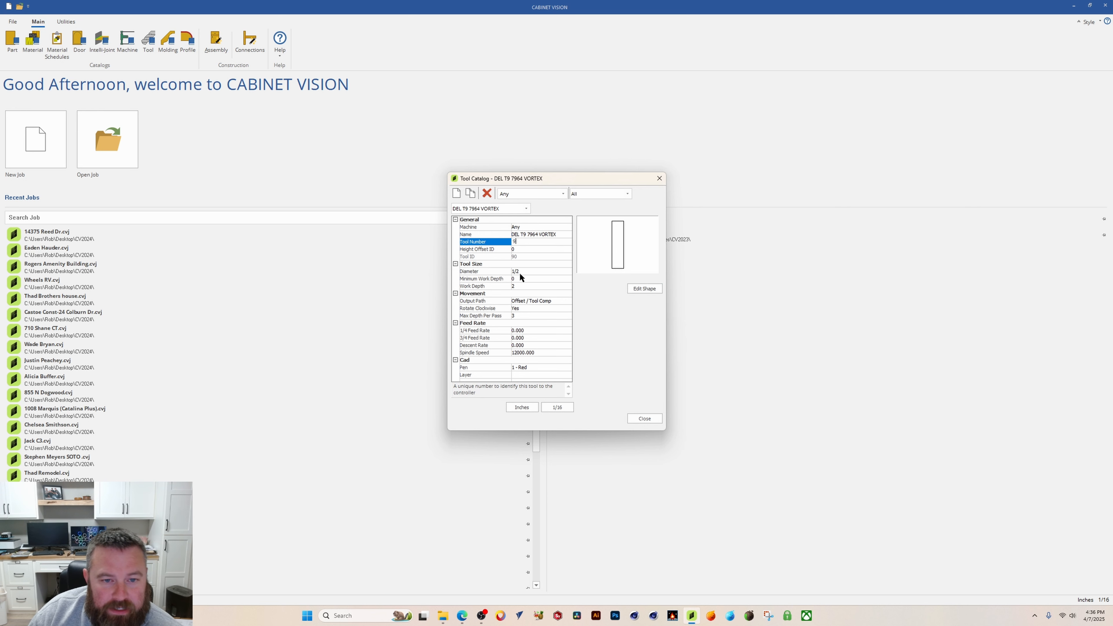
{"action": "left_click", "coordinate": [523, 248]}
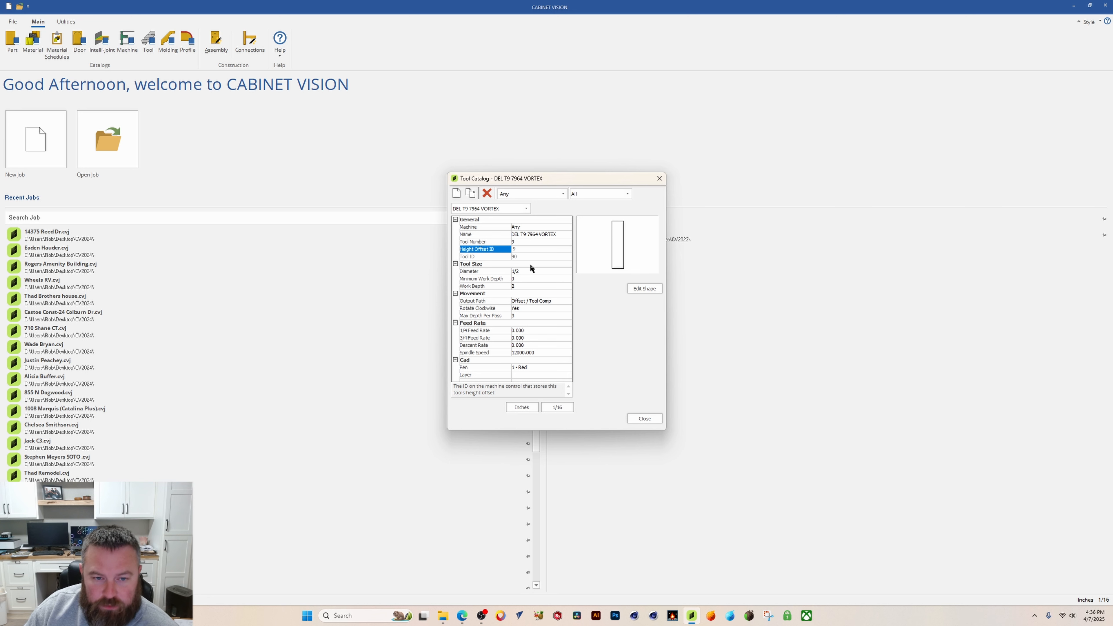
Step: Switch the units to millimetres, enter a diameter of 31 mm, and switch back to inches
{"action": "left_click", "coordinate": [521, 270]}
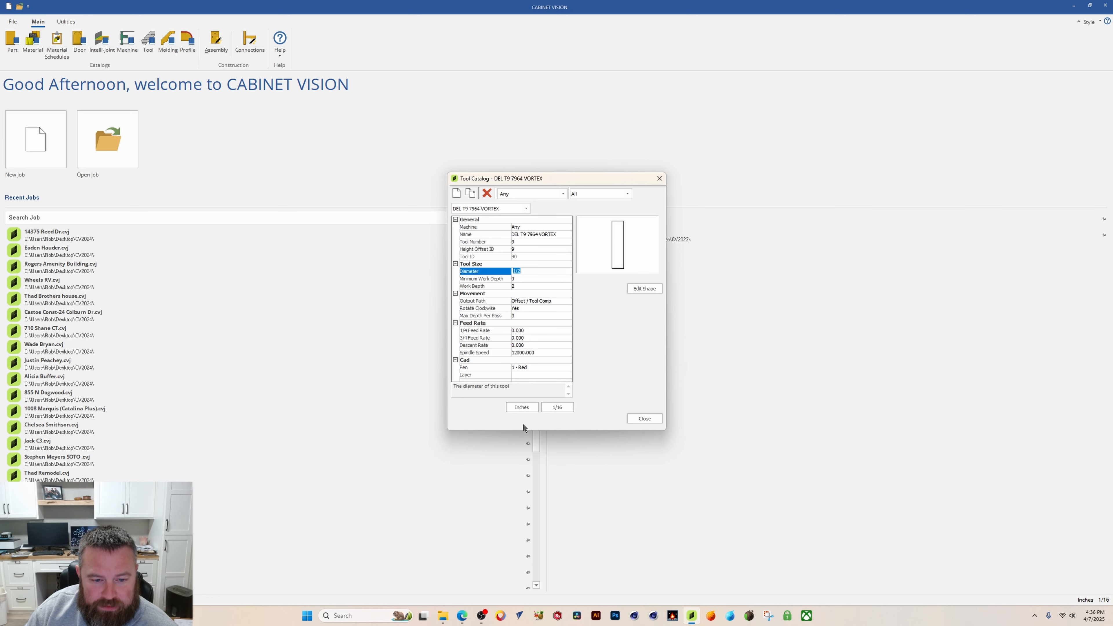
{"action": "left_click", "coordinate": [522, 407]}
{"action": "left_click", "coordinate": [523, 270]}
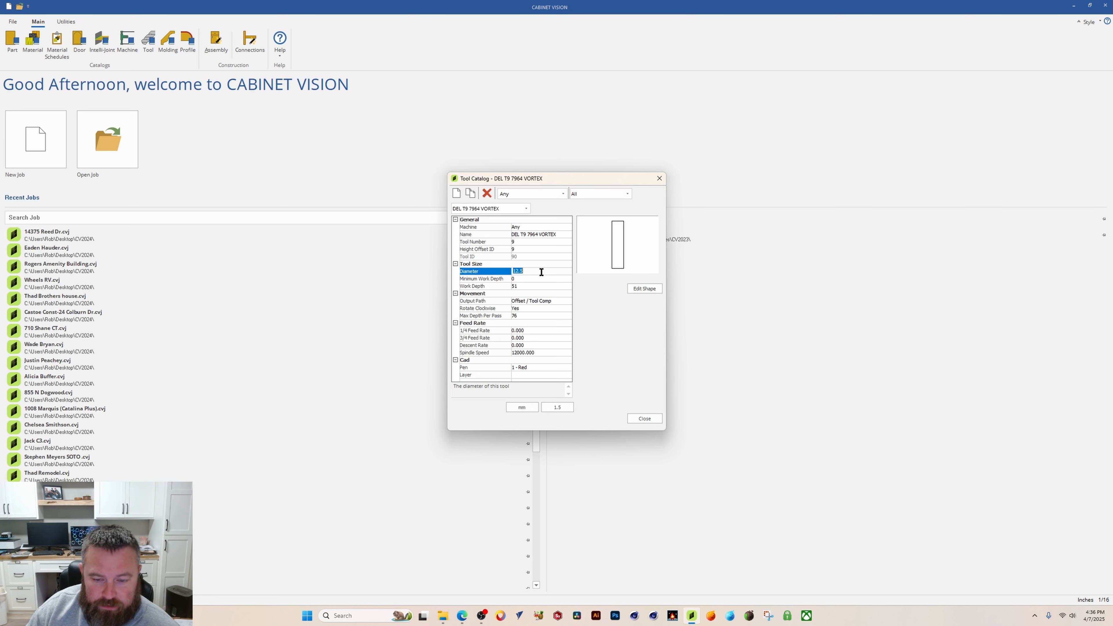
{"action": "type", "text": "31"}
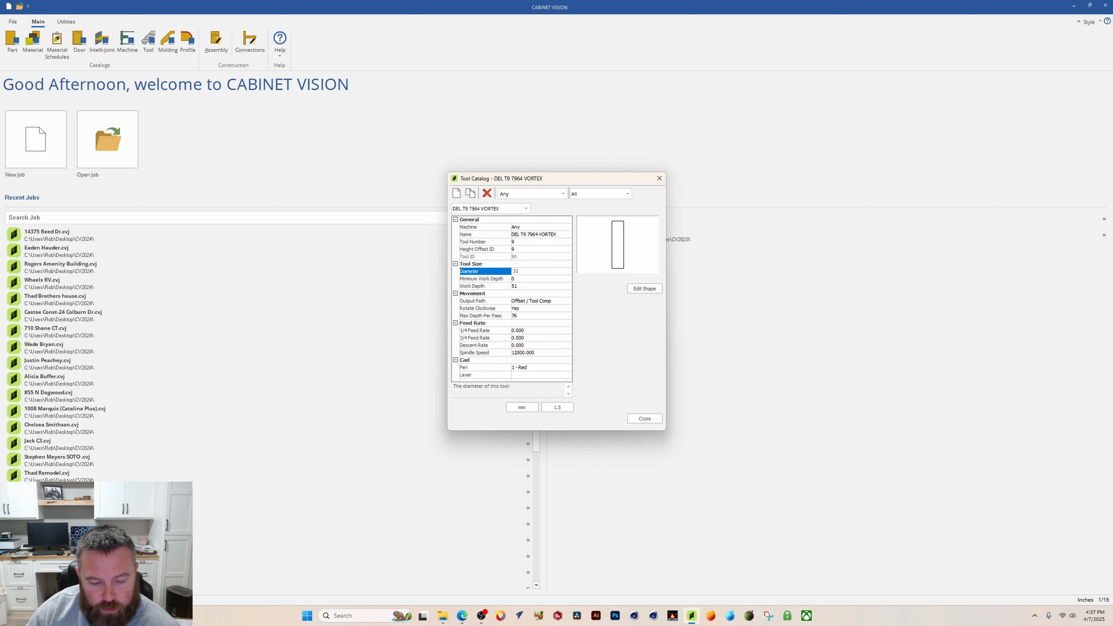
{"action": "left_click", "coordinate": [521, 407]}
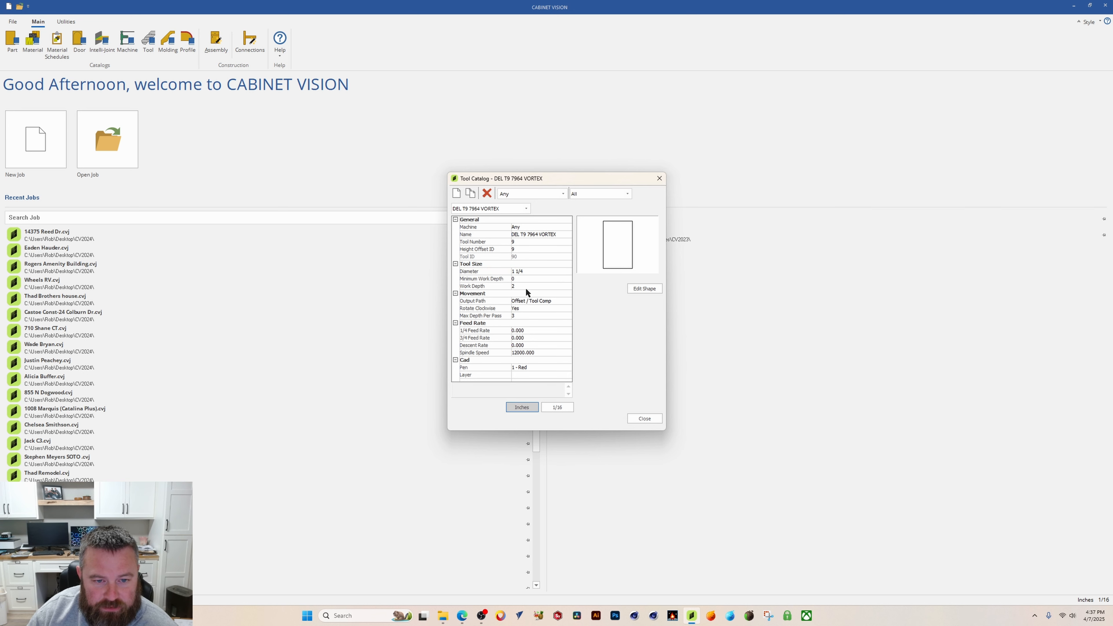
Step: Compare the diameter value under the 1/32, 1/64, 1/16 and 1.00001 display precisions
{"action": "left_click", "coordinate": [559, 410]}
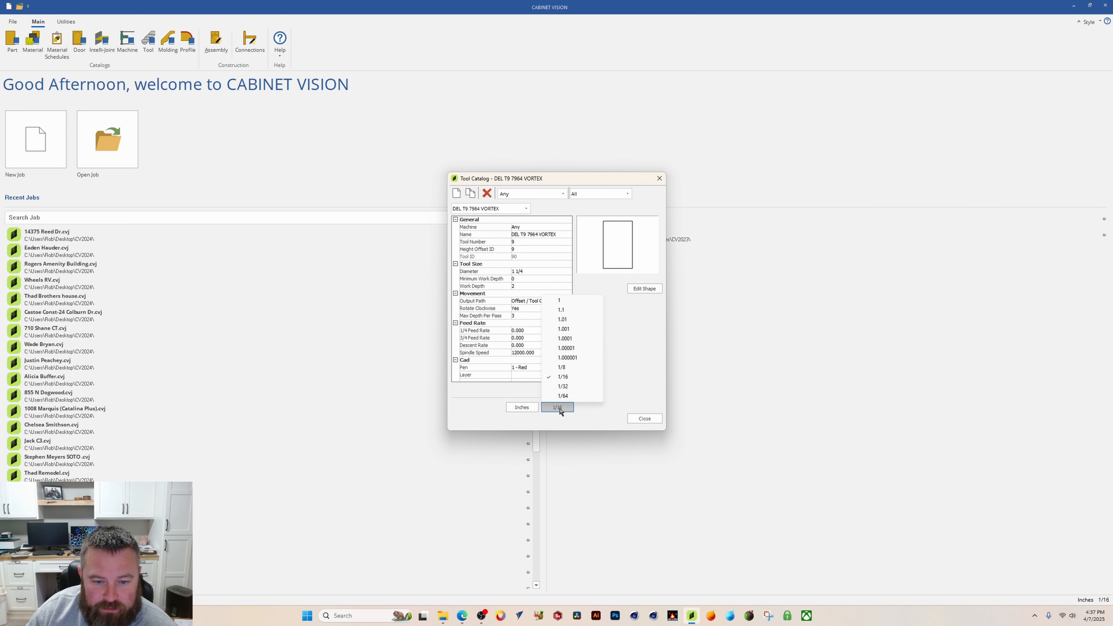
{"action": "left_click", "coordinate": [565, 387]}
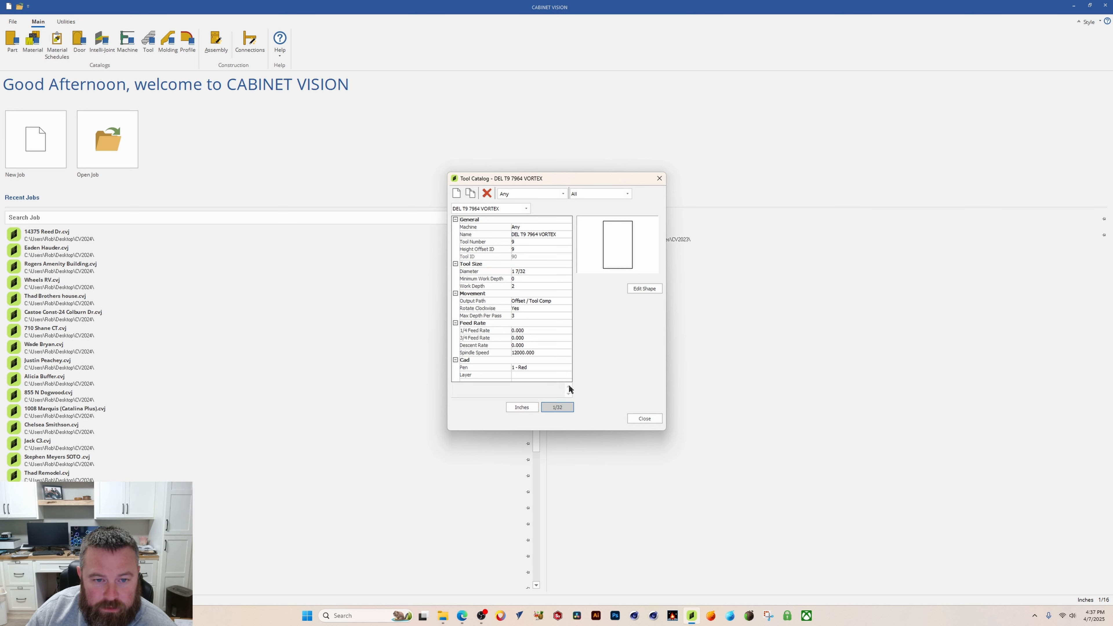
{"action": "left_click", "coordinate": [559, 412]}
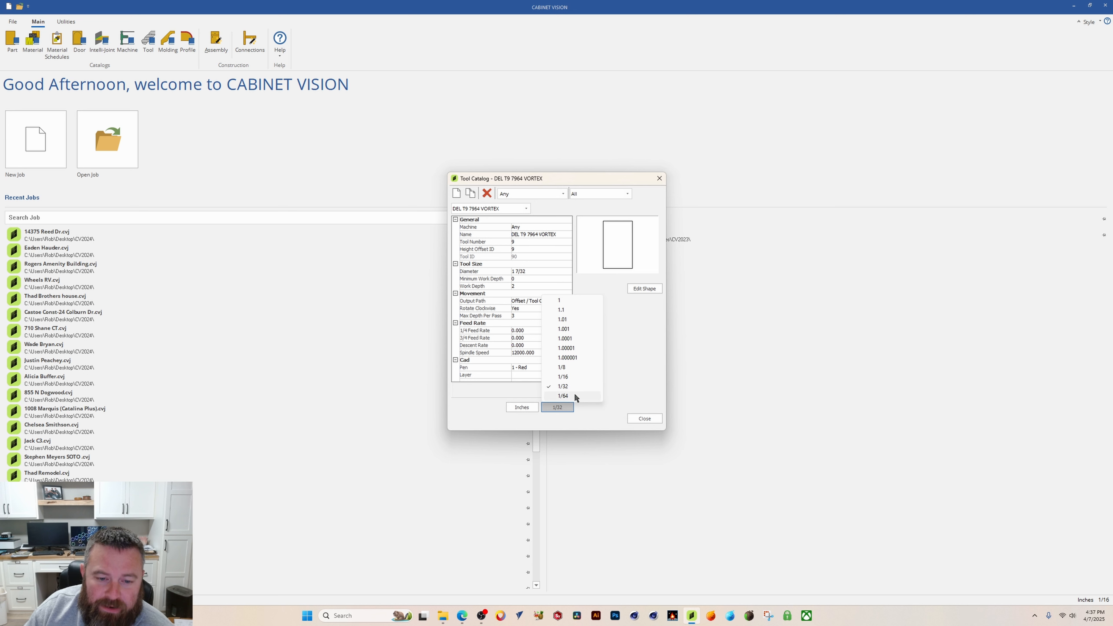
{"action": "left_click", "coordinate": [561, 395]}
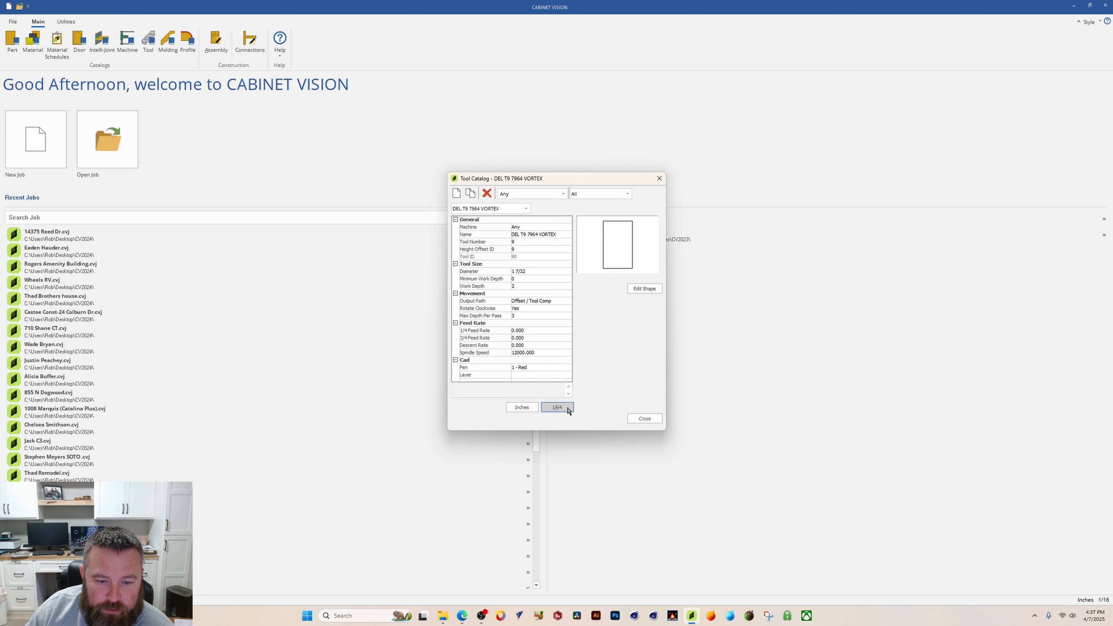
{"action": "left_click", "coordinate": [568, 410]}
{"action": "left_click", "coordinate": [568, 385]}
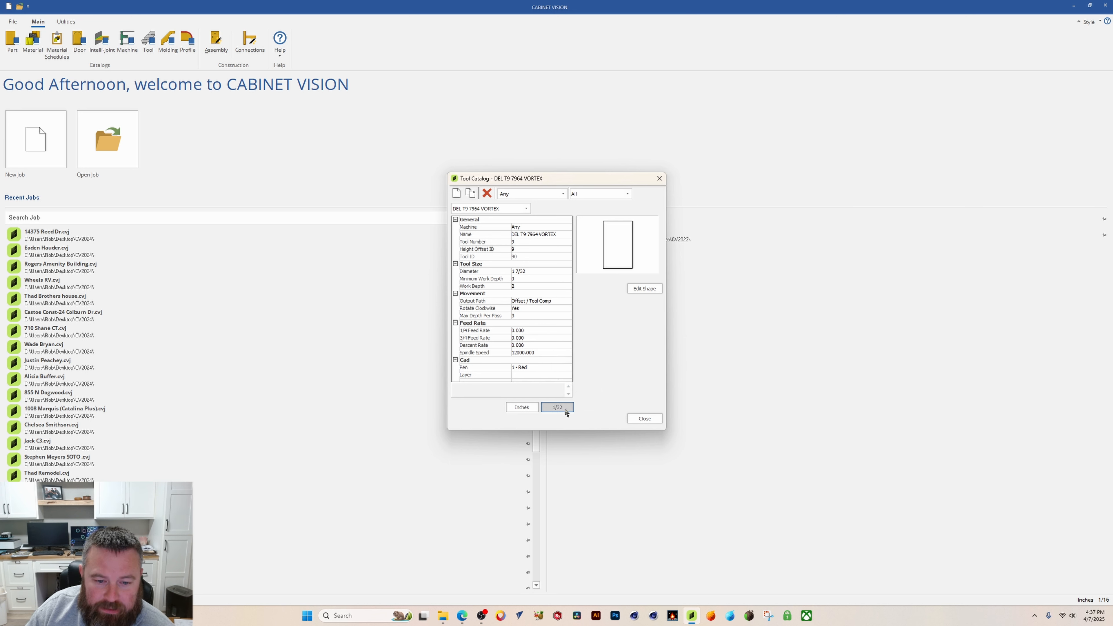
{"action": "left_click", "coordinate": [565, 411]}
{"action": "left_click", "coordinate": [563, 396]}
{"action": "left_click", "coordinate": [564, 409]}
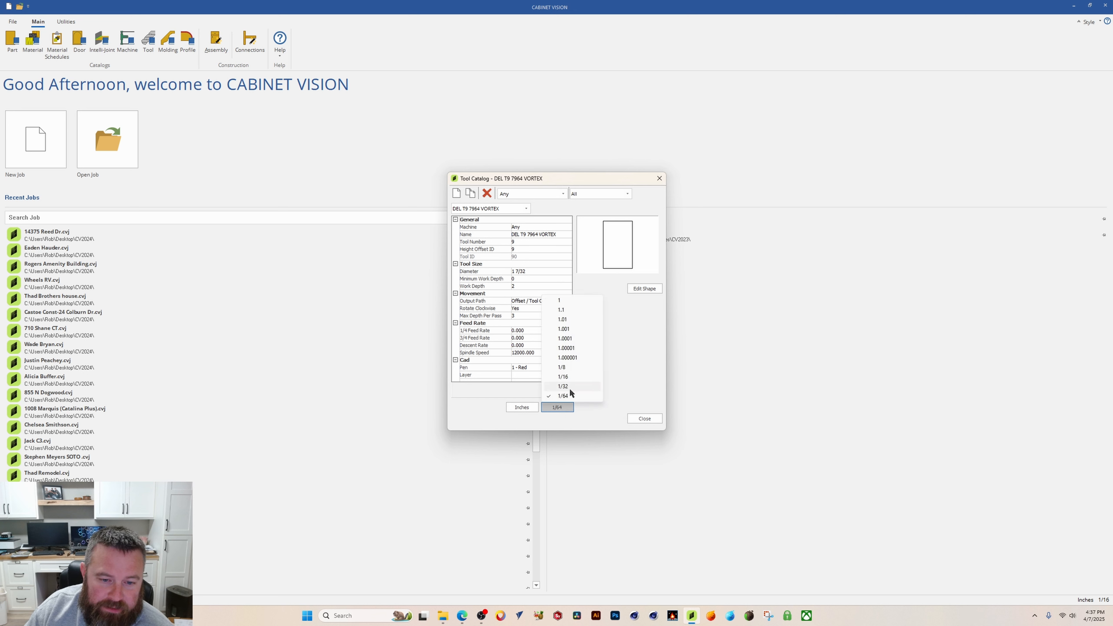
{"action": "left_click", "coordinate": [568, 378]}
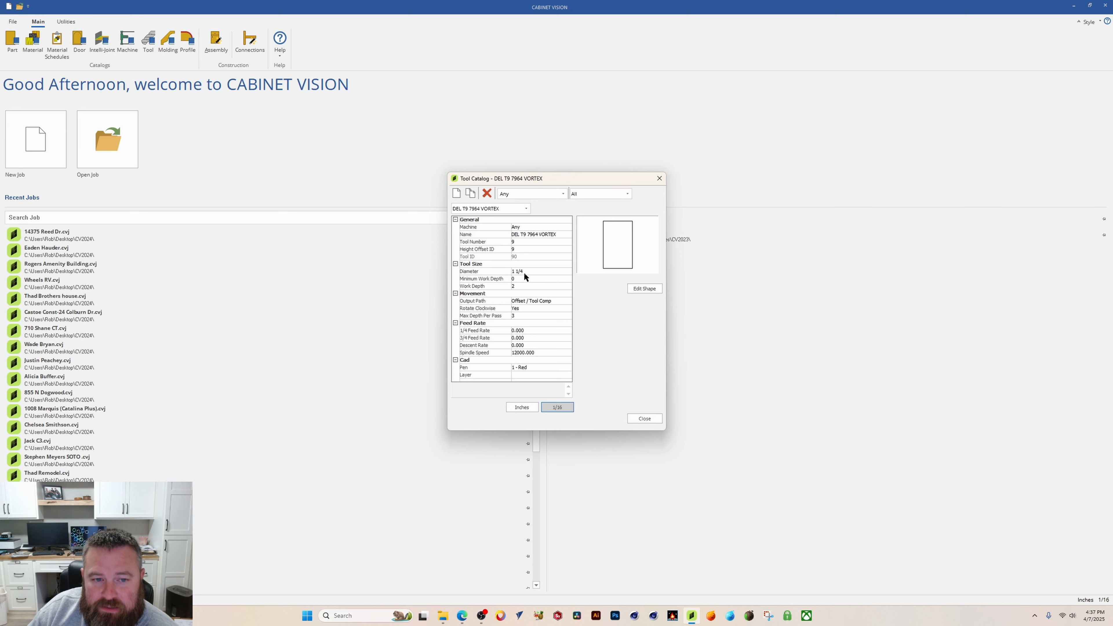
{"action": "left_click", "coordinate": [556, 408]}
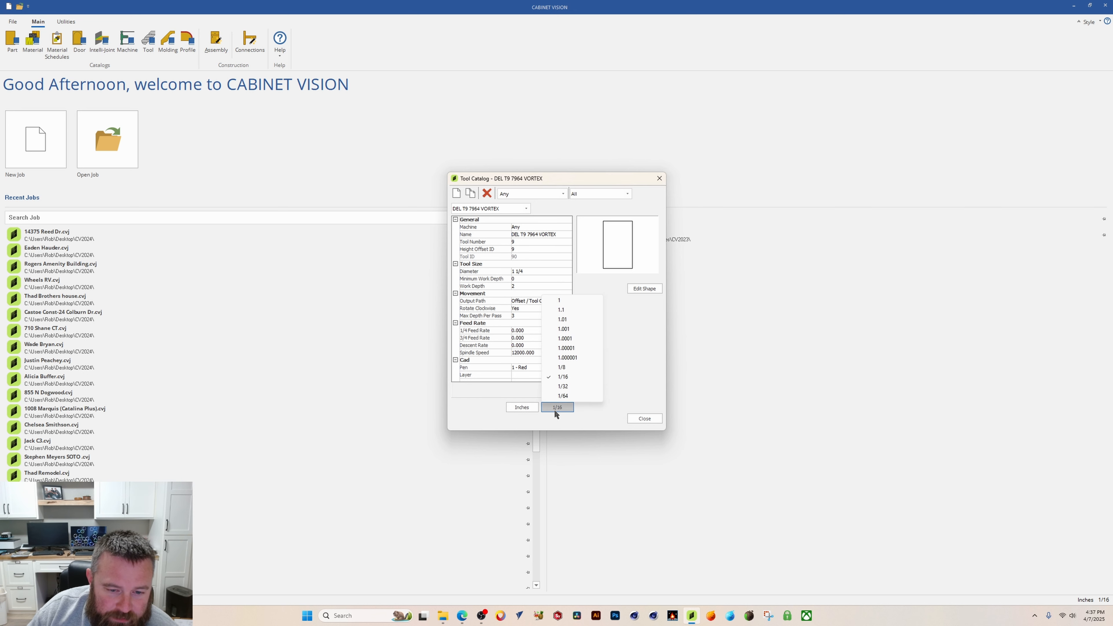
{"action": "left_click", "coordinate": [572, 348]}
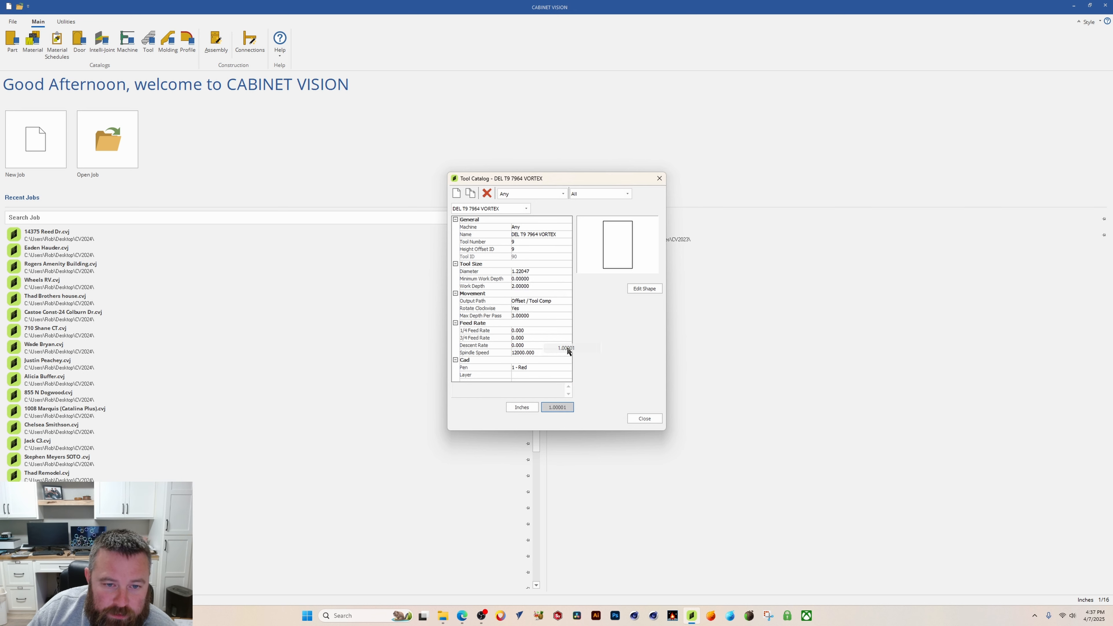
{"action": "left_click", "coordinate": [566, 409]}
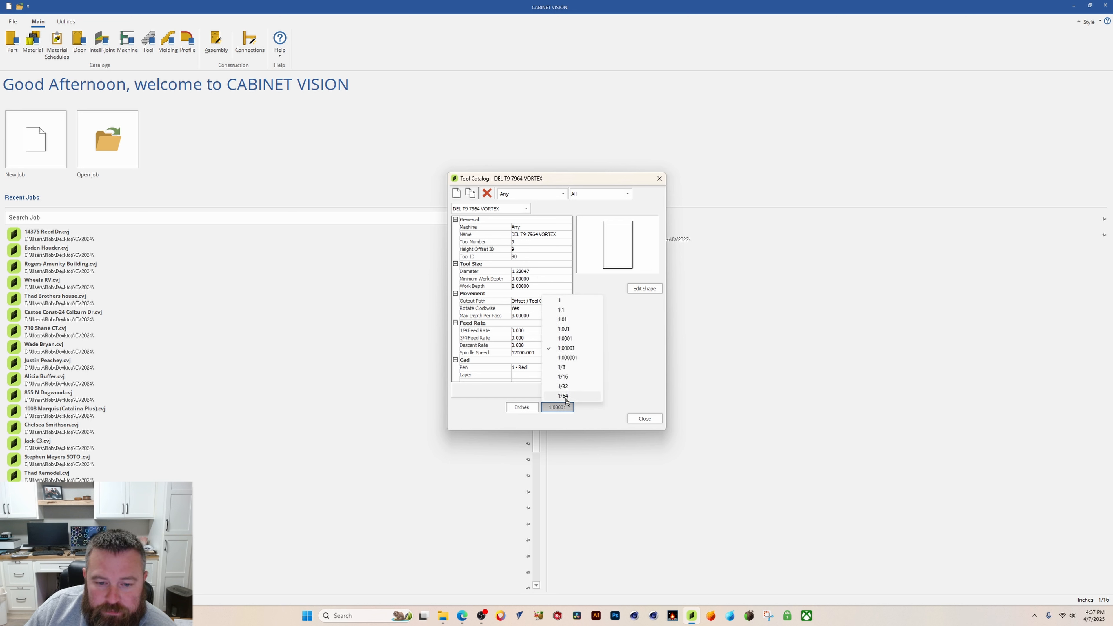
{"action": "left_click", "coordinate": [563, 386]}
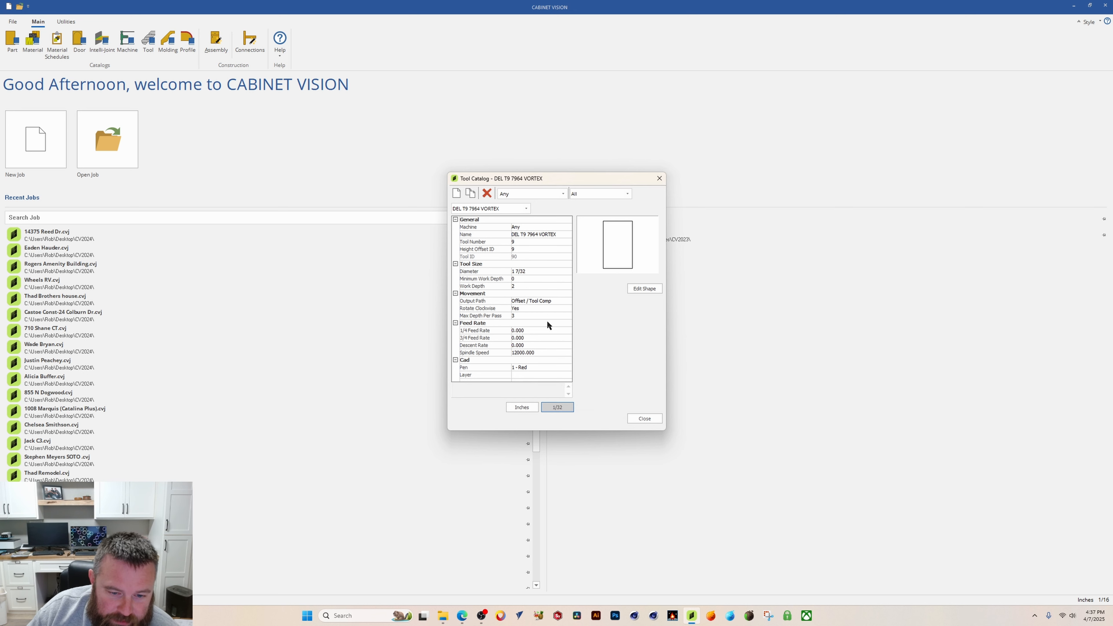
{"action": "left_click", "coordinate": [562, 409]}
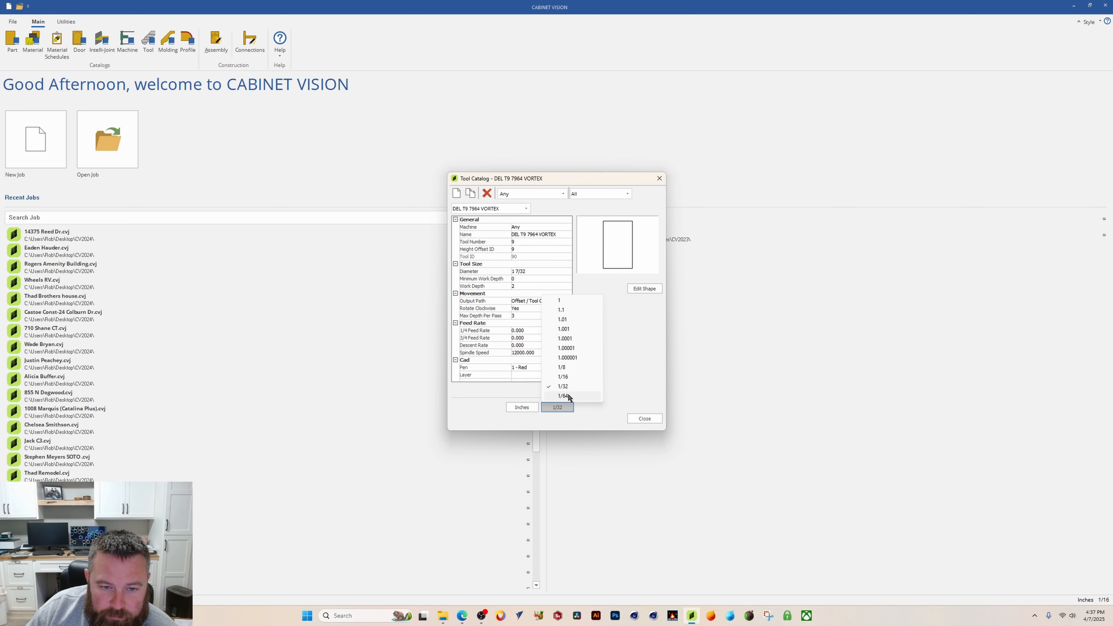
{"action": "left_click", "coordinate": [565, 395]}
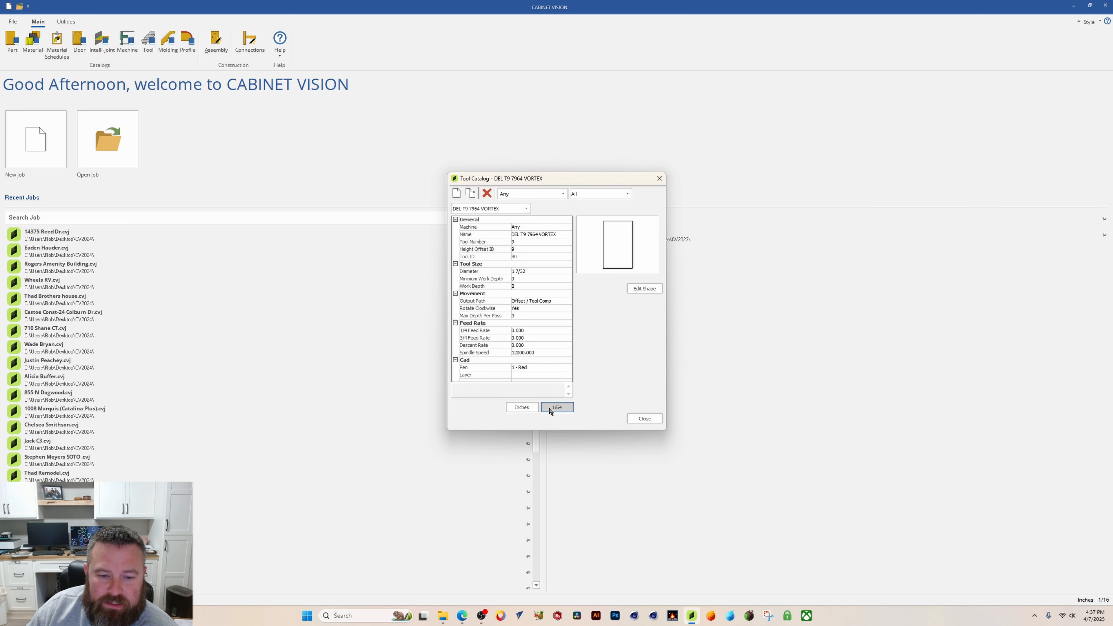
Step: Set the diameter to 1 3/16 inch, check it in millimetres at 0.001 precision, and return to inches
{"action": "left_click", "coordinate": [530, 272]}
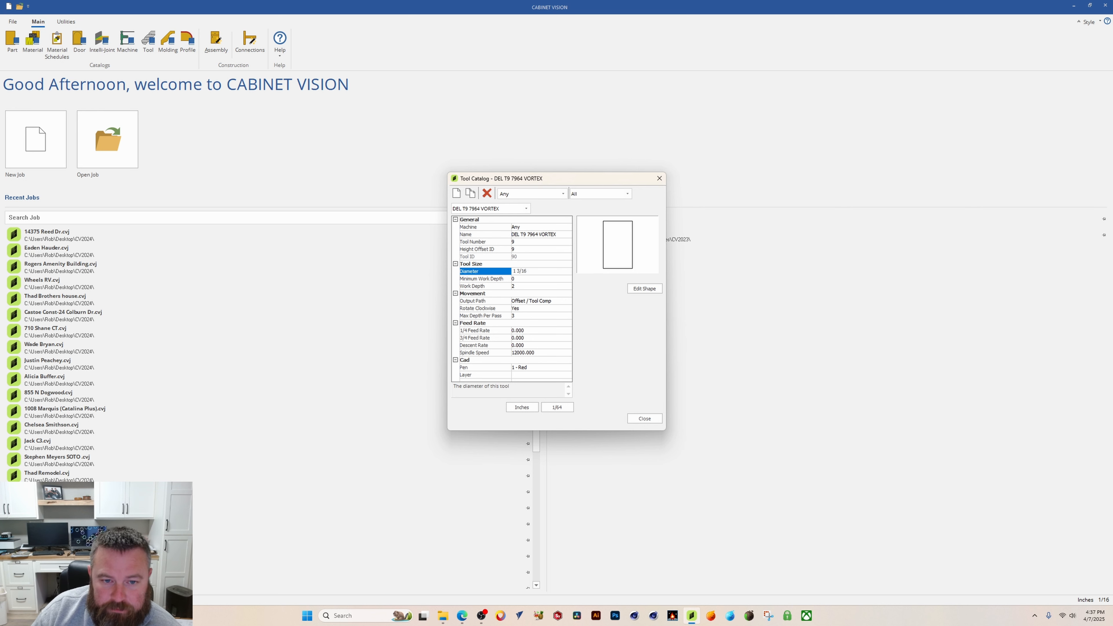
{"action": "left_click", "coordinate": [522, 407]}
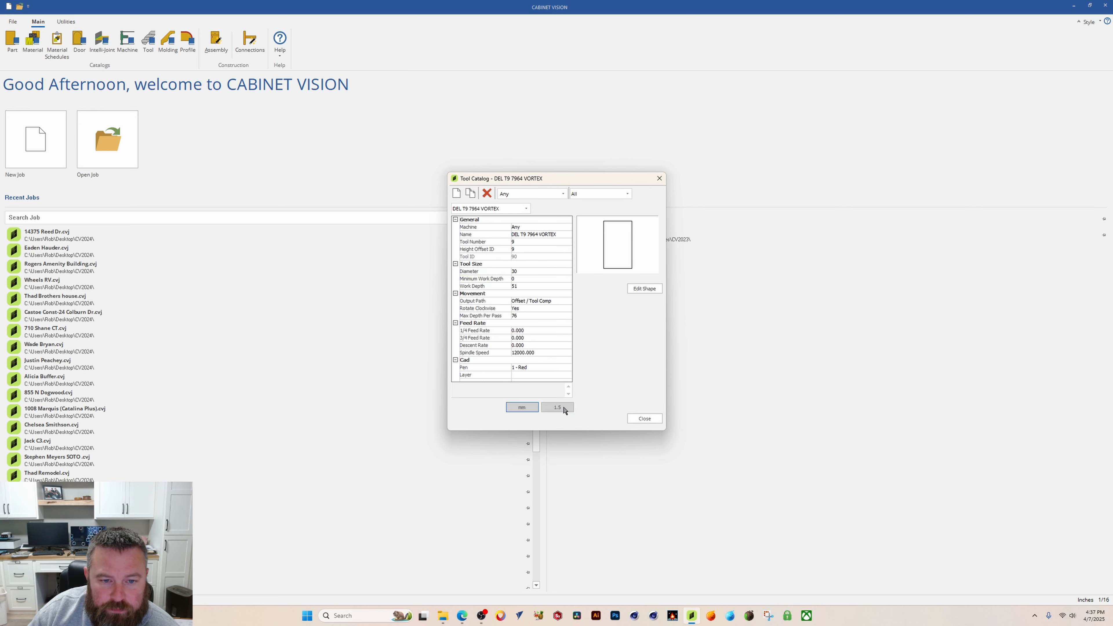
{"action": "left_click", "coordinate": [565, 408]}
{"action": "left_click", "coordinate": [573, 394]}
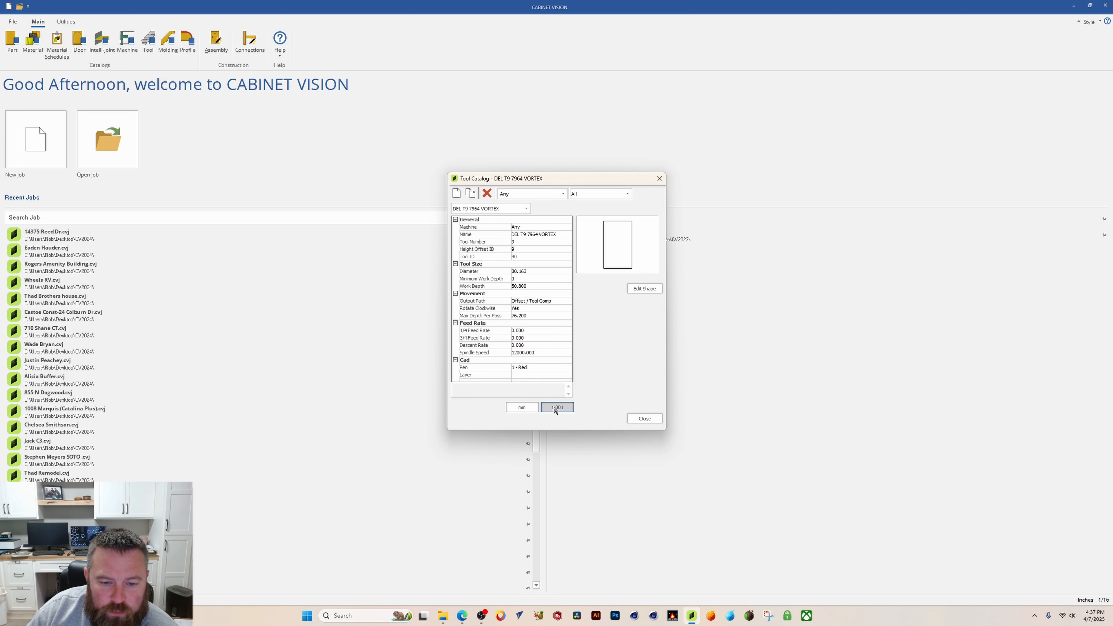
{"action": "left_click", "coordinate": [523, 409]}
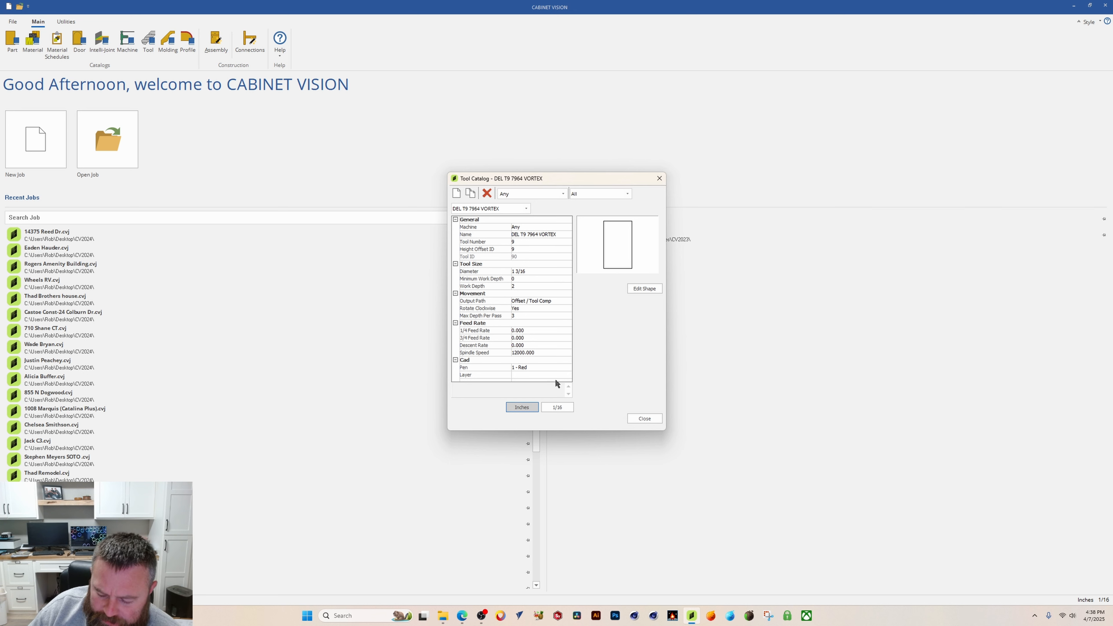
Step: Set the output path to Center Line
{"action": "left_click", "coordinate": [553, 305]}
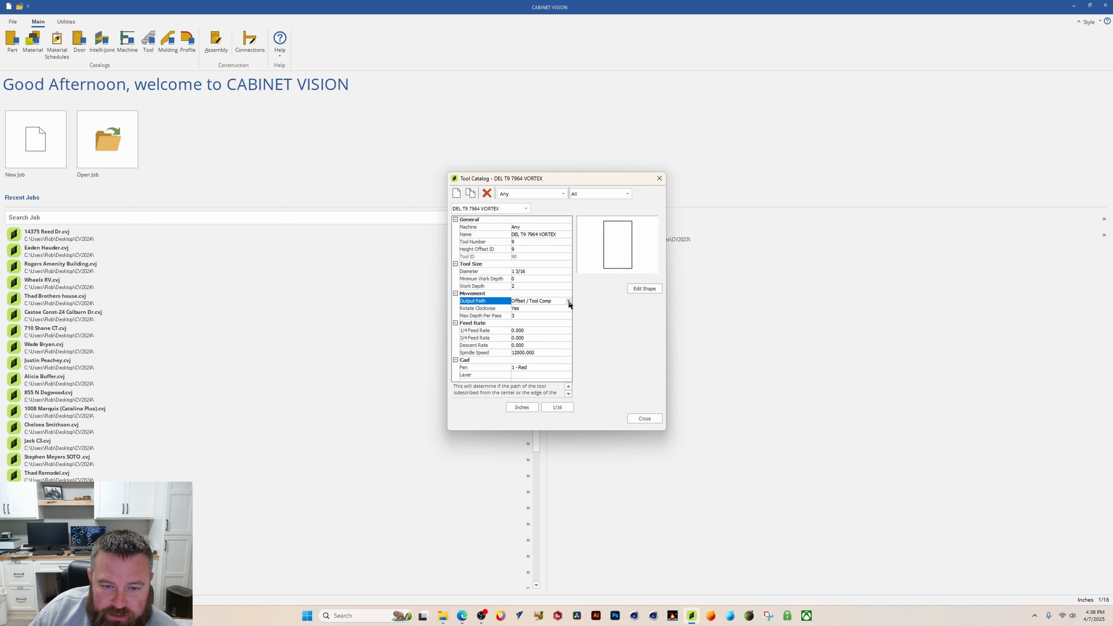
{"action": "left_click", "coordinate": [568, 301]}
{"action": "left_click", "coordinate": [564, 316]}
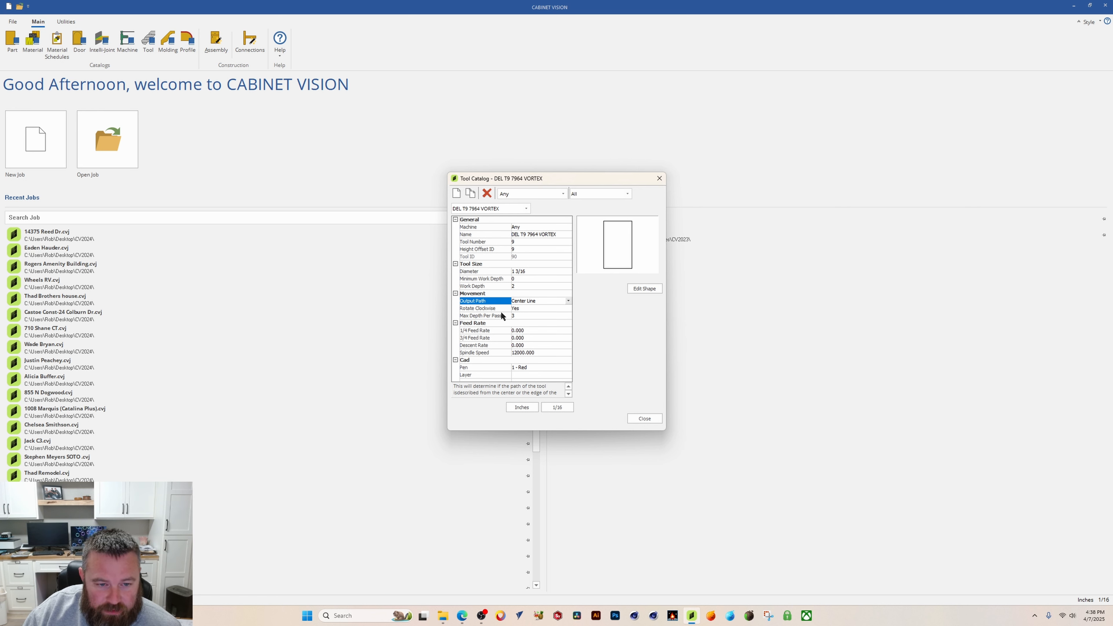
Step: Set the max depth per pass to 2
{"action": "left_click", "coordinate": [521, 314]}
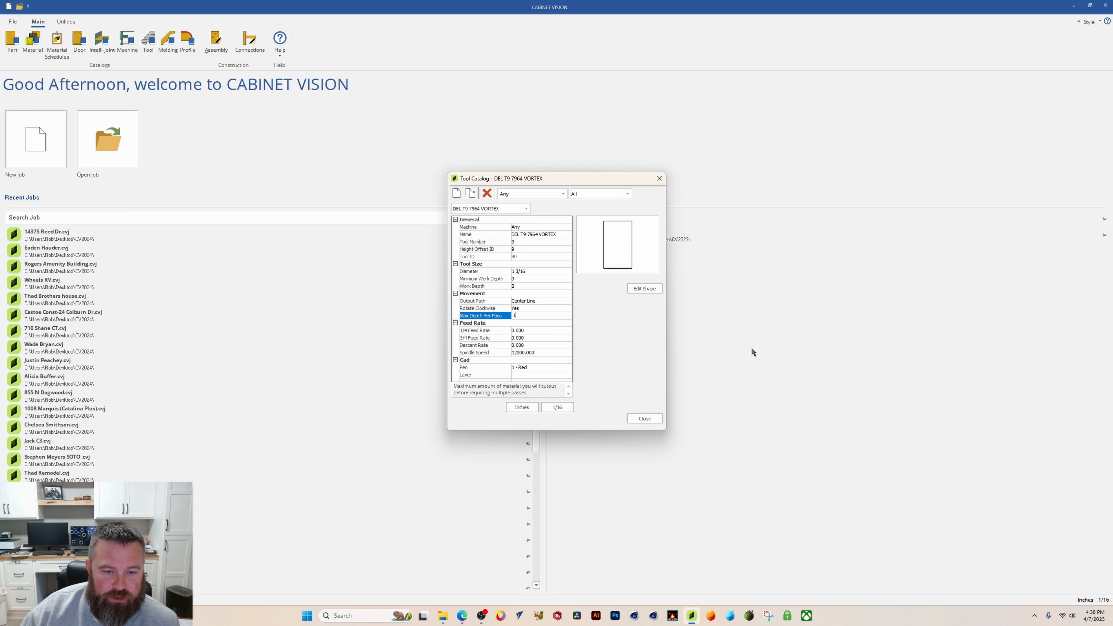
{"action": "left_click", "coordinate": [549, 323]}
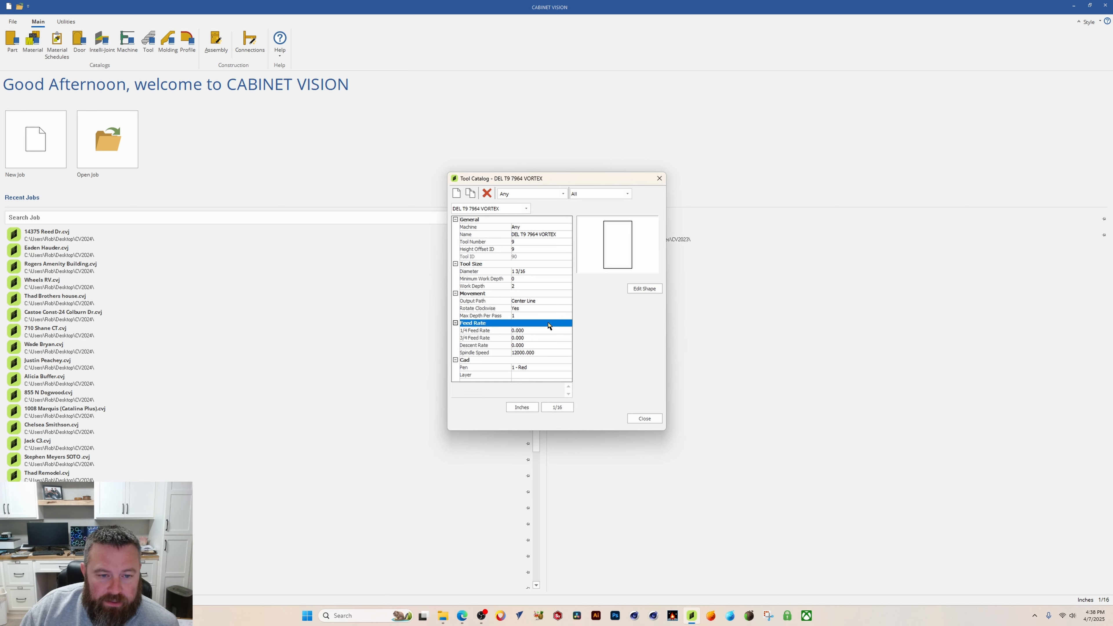
{"action": "left_click", "coordinate": [538, 315]}
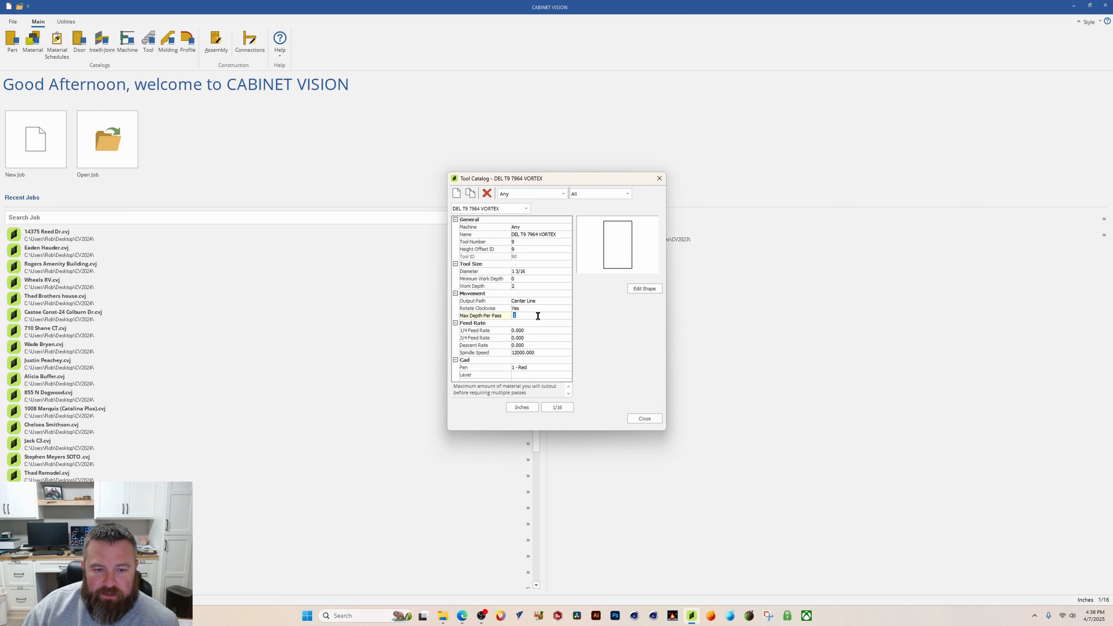
{"action": "type", "text": "2"}
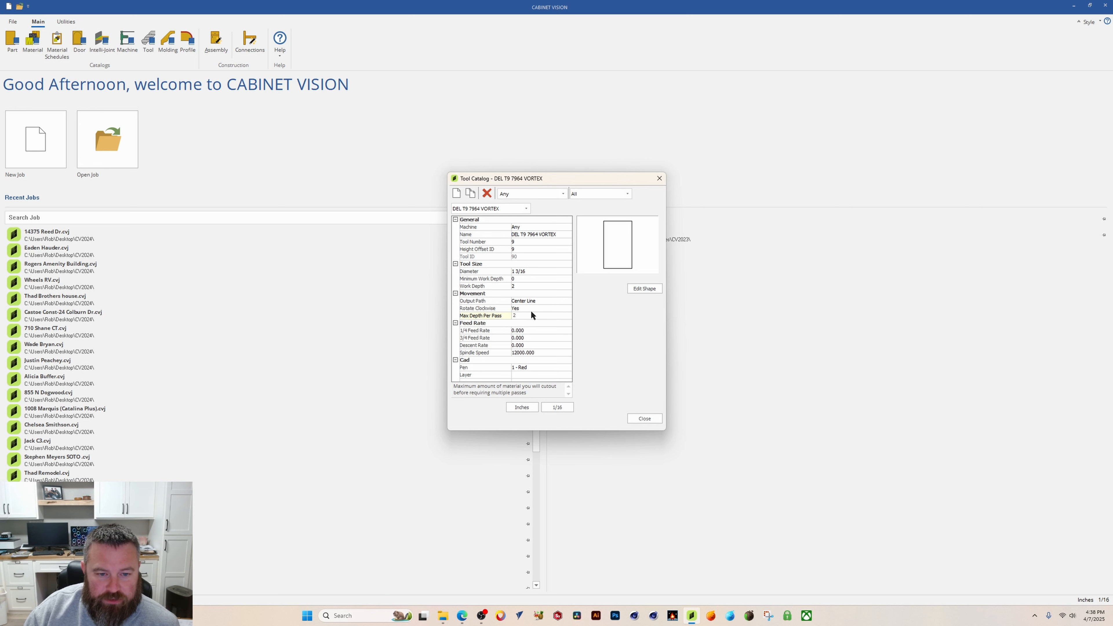
{"action": "left_click", "coordinate": [531, 316]}
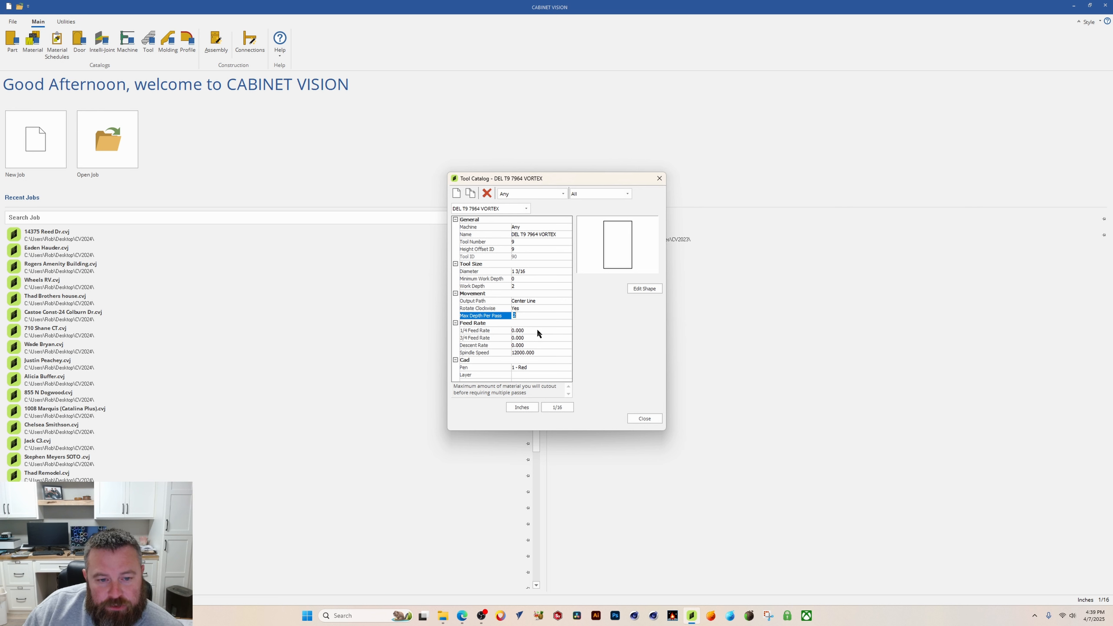
Step: Set the 1/4 and 3/4 feed rates to 300 and the descent rate to 150
{"action": "left_click", "coordinate": [532, 330]}
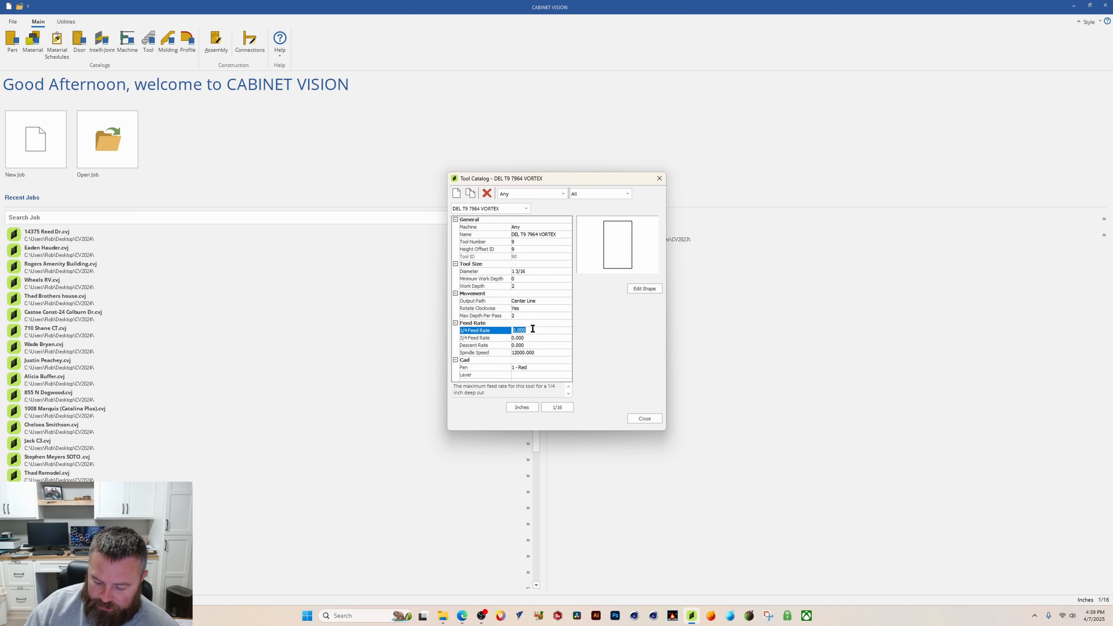
{"action": "type", "text": "300"}
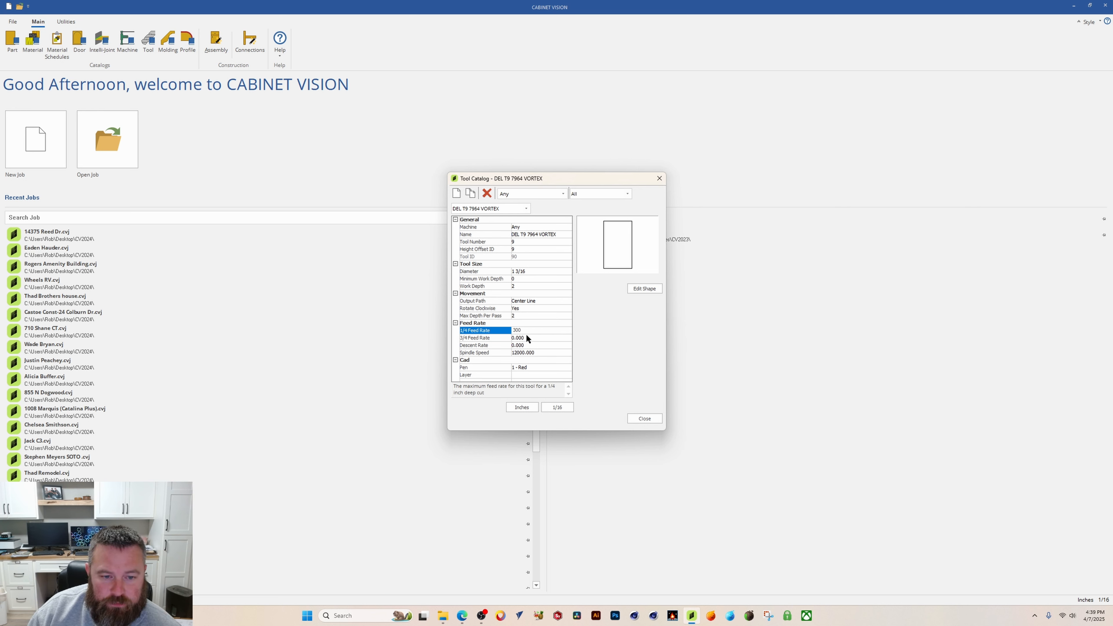
{"action": "left_click", "coordinate": [526, 339]}
{"action": "type", "text": "300"}
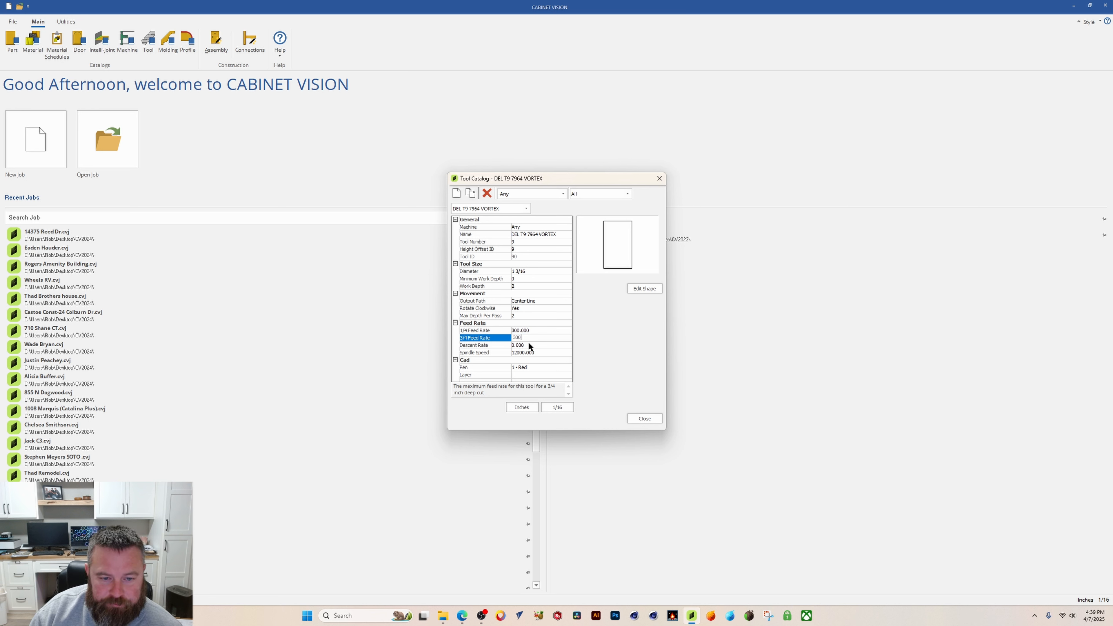
{"action": "left_click", "coordinate": [529, 345]}
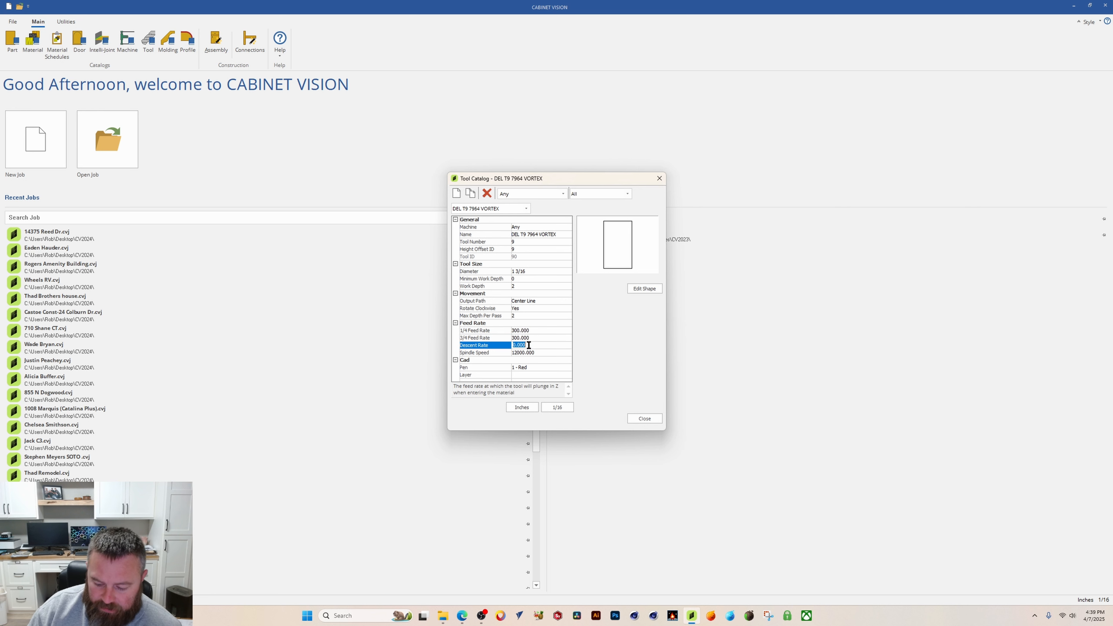
{"action": "type", "text": "1"}
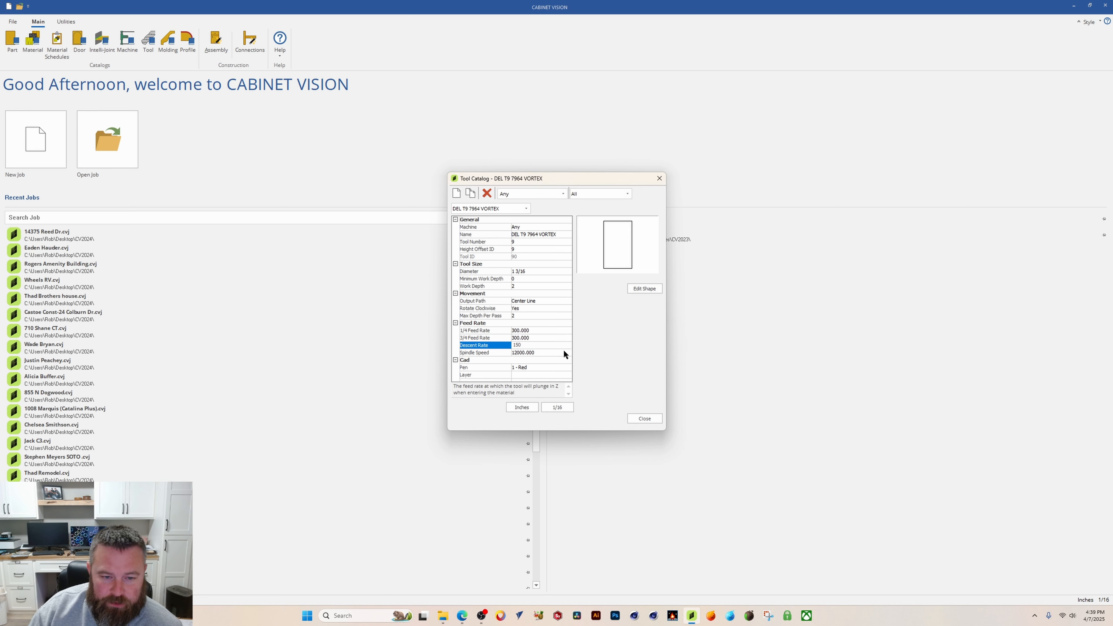
{"action": "type", "text": "50"}
Step: Finish the descent rate at 150 and set the spindle speed to 16000
{"action": "left_click", "coordinate": [525, 353]}
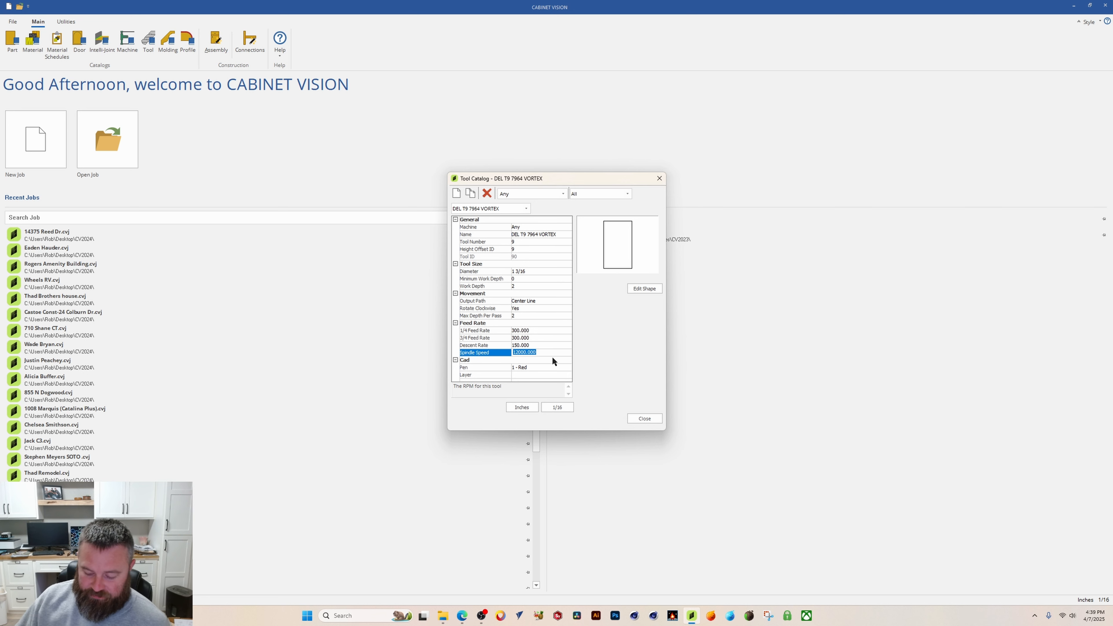
{"action": "type", "text": "16"}
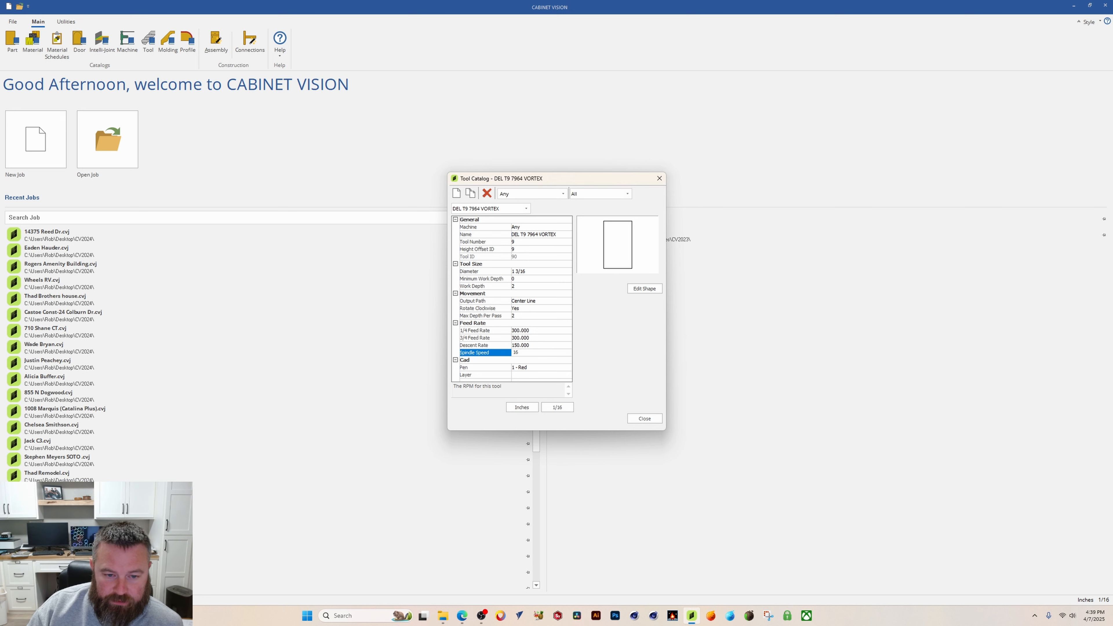
{"action": "type", "text": "000"}
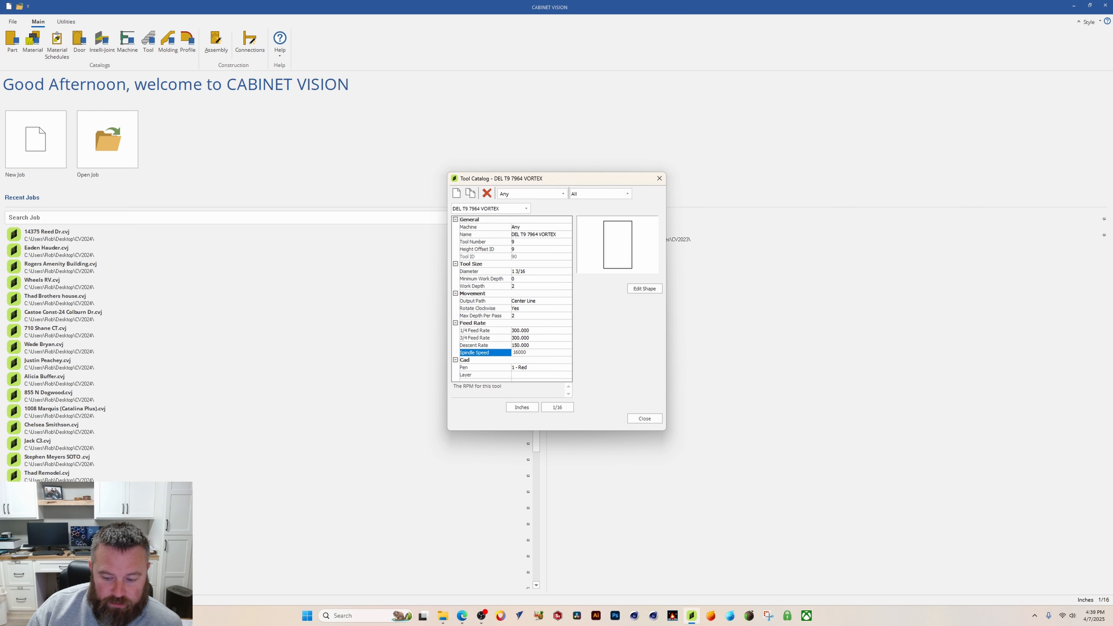
{"action": "left_click", "coordinate": [554, 346]}
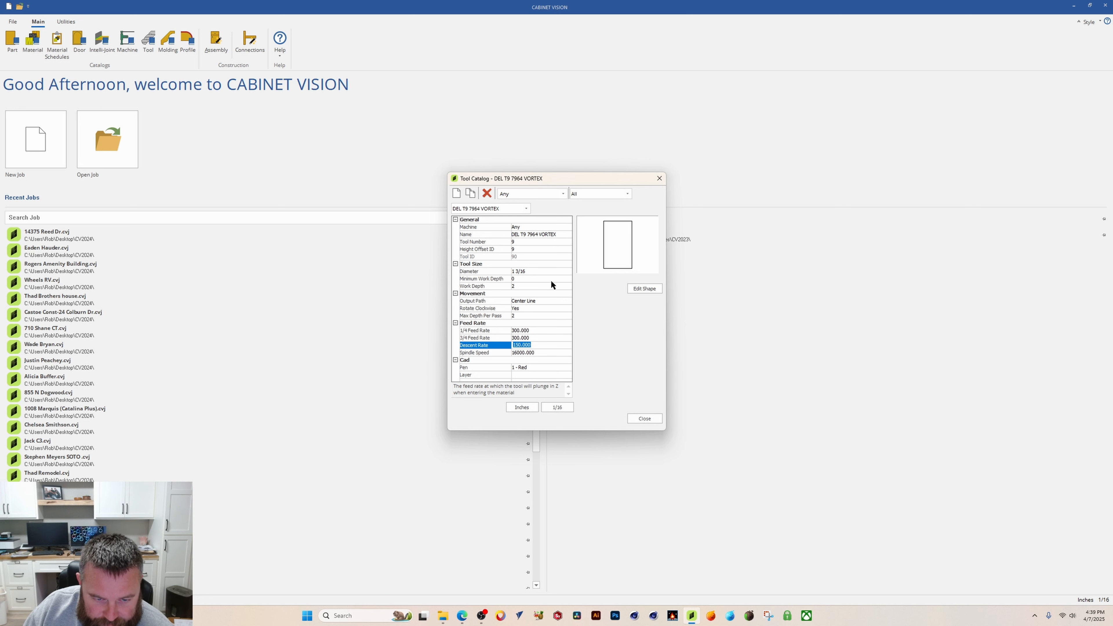
Step: Move the tool catalog window and open the shape editor for the DEL T9 7964 VORTEX tool
{"action": "left_click_drag", "start_coordinate": [588, 176], "coordinate": [596, 214]}
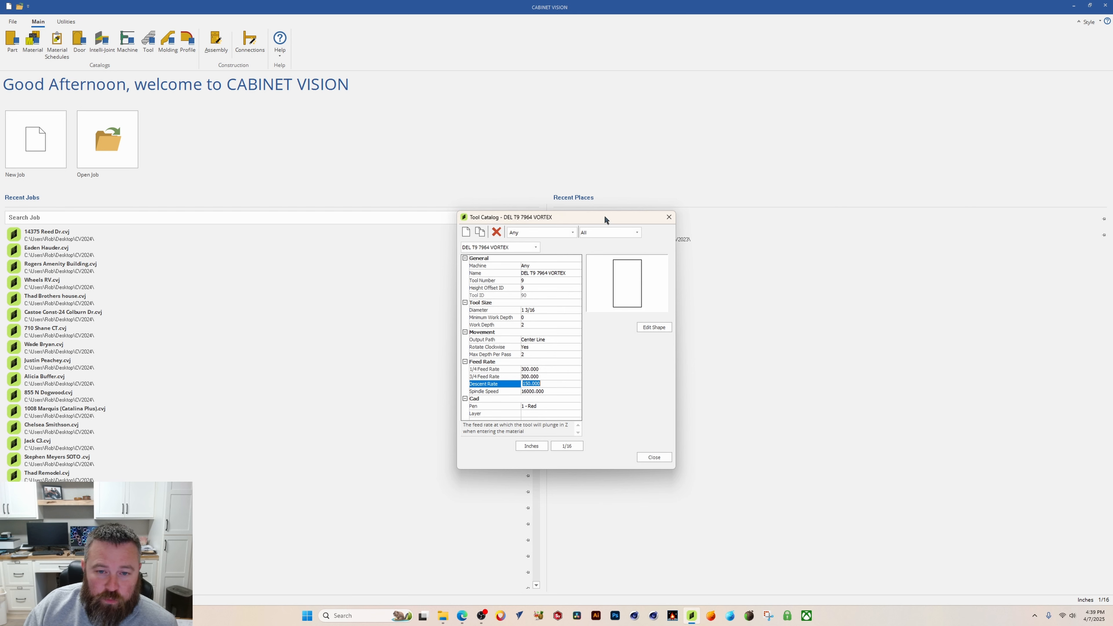
{"action": "left_click_drag", "start_coordinate": [605, 219], "coordinate": [757, 216]}
{"action": "left_click", "coordinate": [653, 322]}
Step: Open the Vortex 7964 product drawing PDF in the browser and enlarge the cutter profile dimensions
{"action": "mouse_move", "coordinate": [465, 619]}
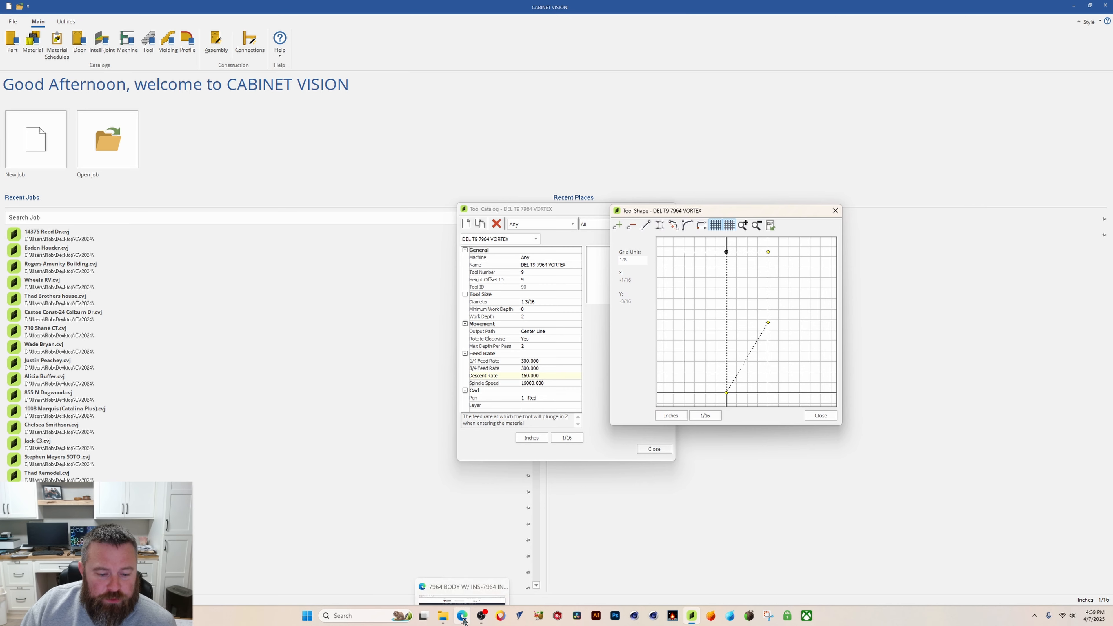
{"action": "left_click", "coordinate": [471, 570]}
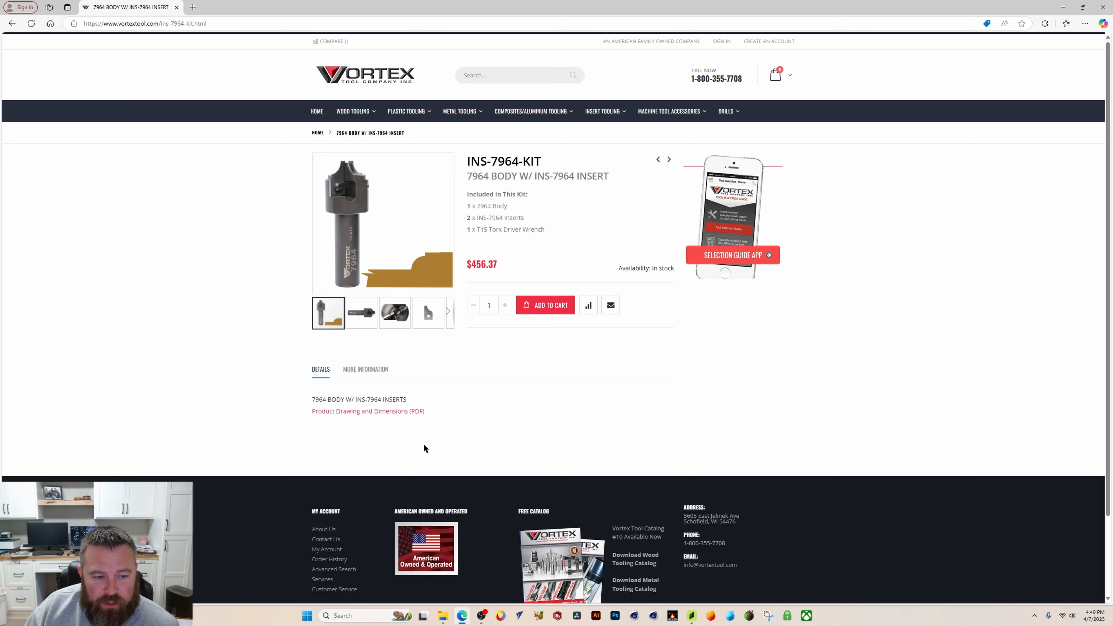
{"action": "left_click", "coordinate": [388, 412]}
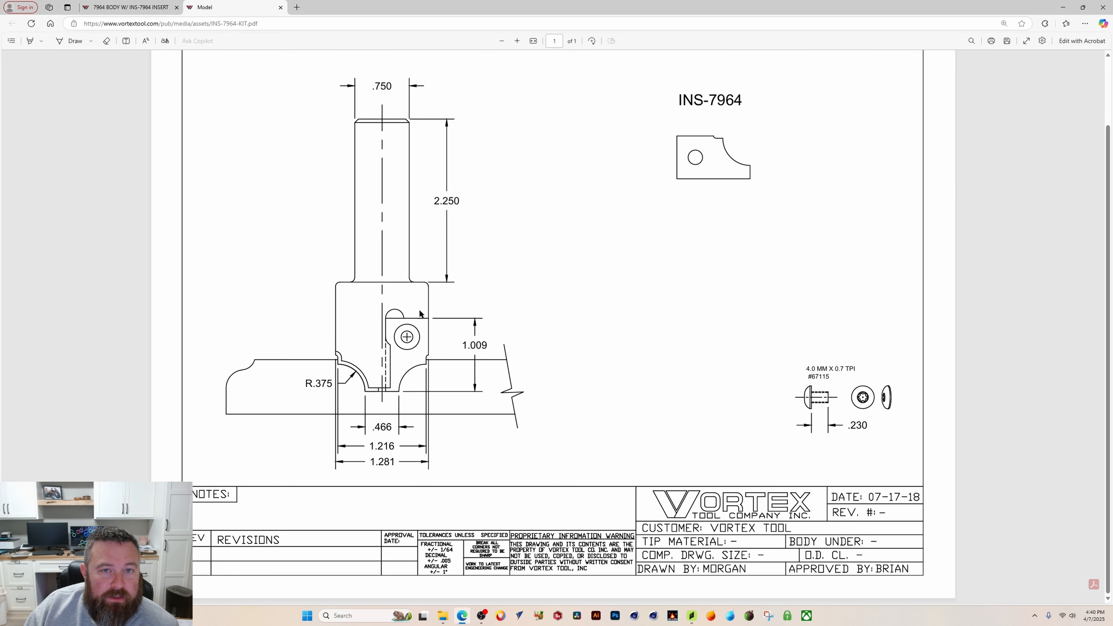
{"action": "left_click", "coordinate": [518, 40]}
{"action": "scroll", "coordinate": [474, 123], "scroll_direction": "down", "scroll_amount": 2}
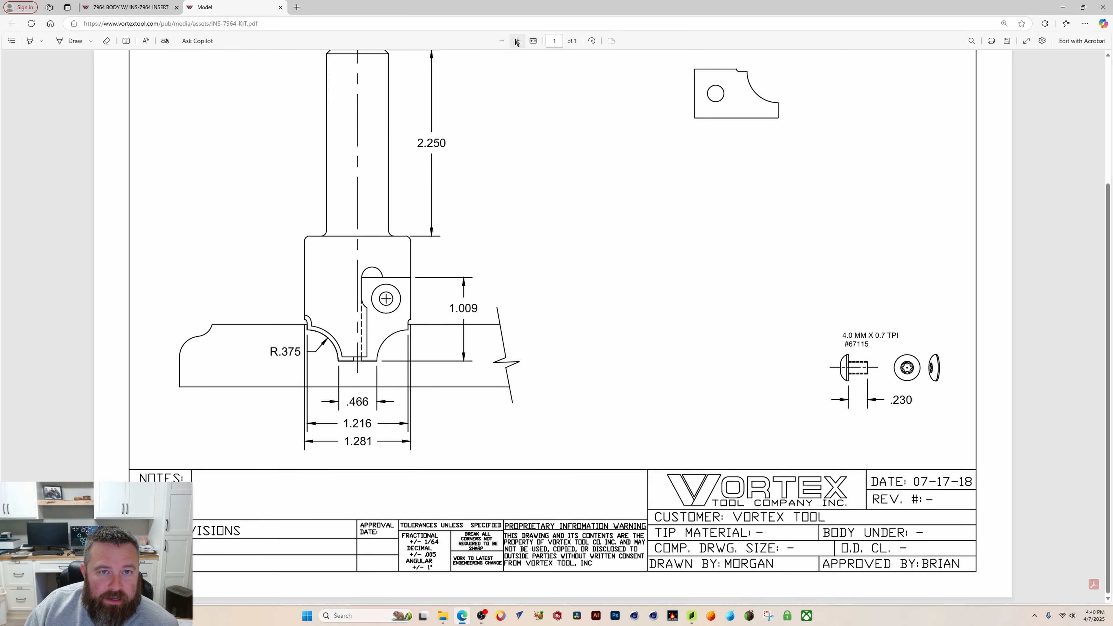
{"action": "left_click", "coordinate": [517, 41]}
{"action": "middle_click_drag", "start_coordinate": [387, 380], "coordinate": [276, 473]}
{"action": "scroll", "coordinate": [276, 474], "scroll_direction": "down", "scroll_amount": 2}
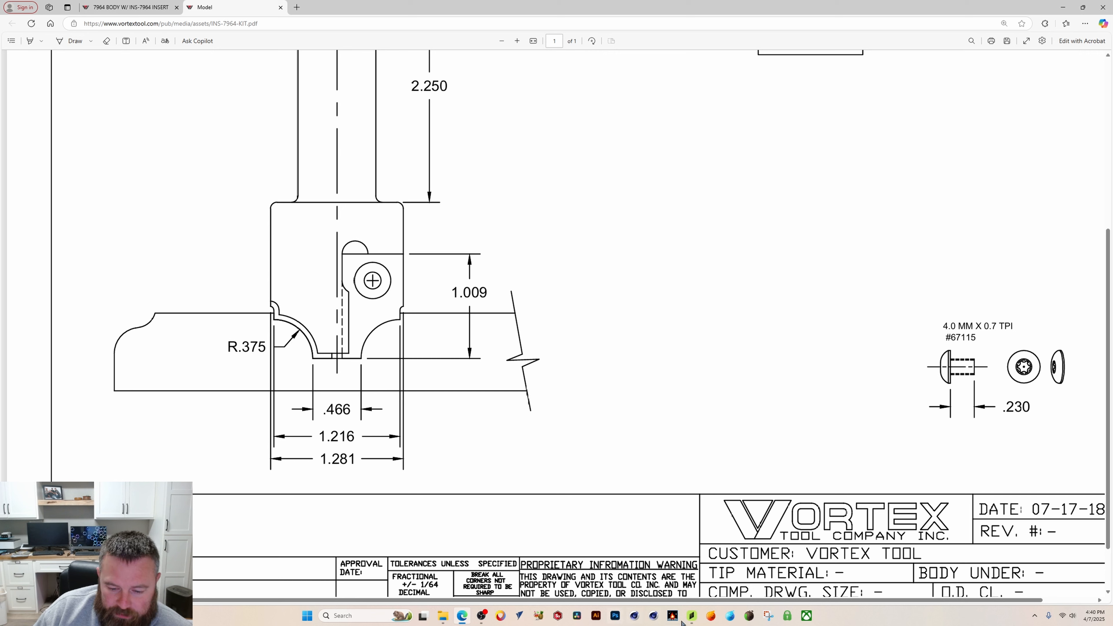
Step: Set the shape editor's grid unit to .233 and add a point on the bottom edge right of the center line
{"action": "left_click", "coordinate": [692, 619]}
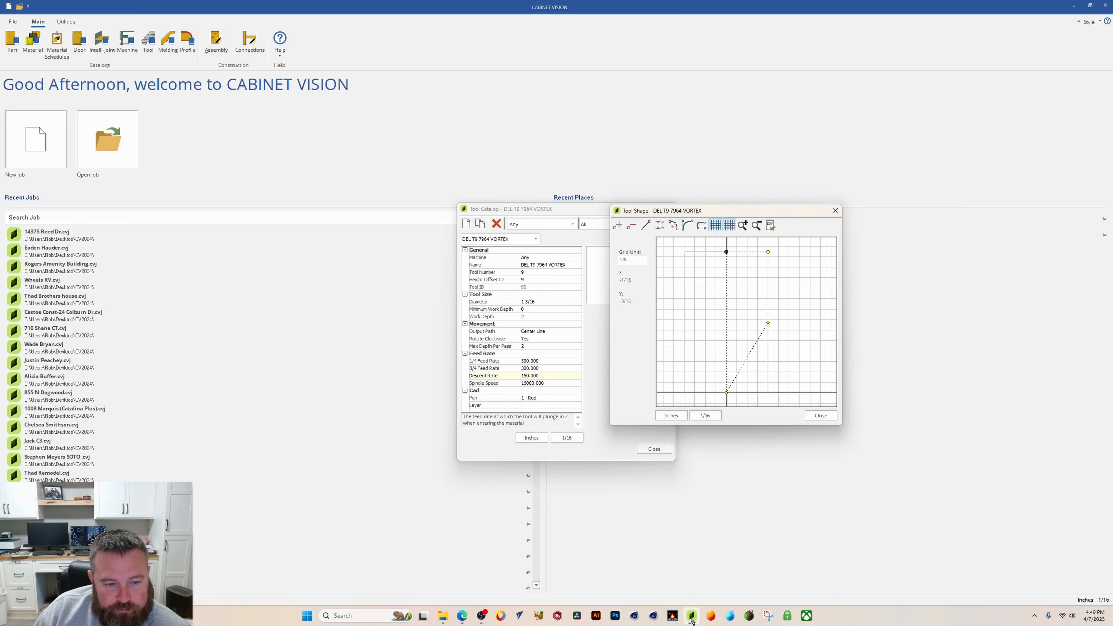
{"action": "left_click_drag", "start_coordinate": [741, 210], "coordinate": [594, 208]}
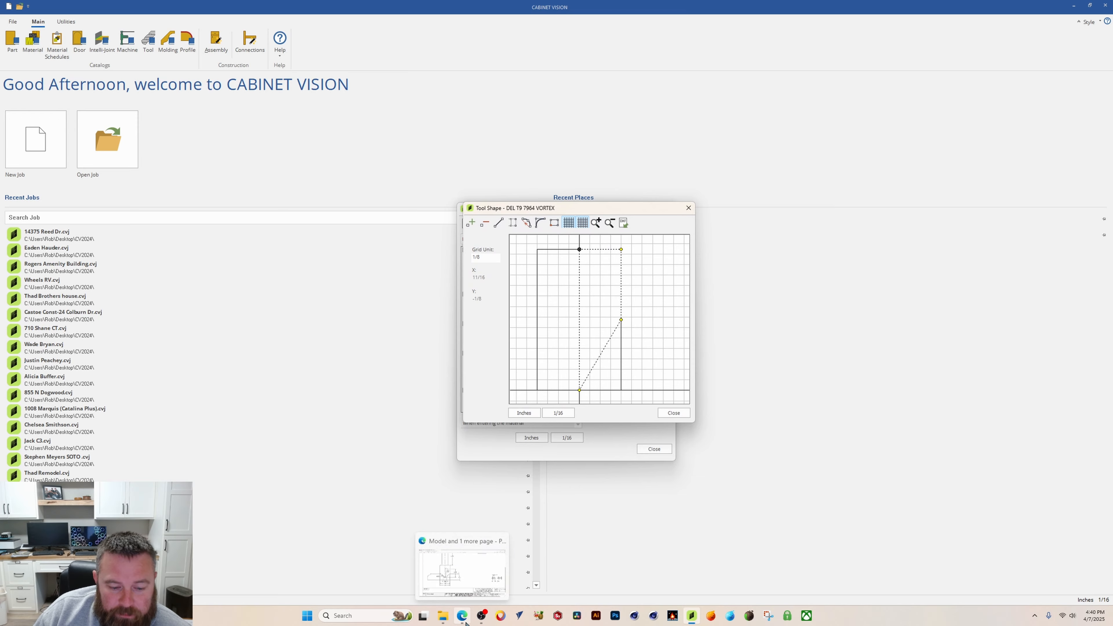
{"action": "left_click", "coordinate": [463, 616]}
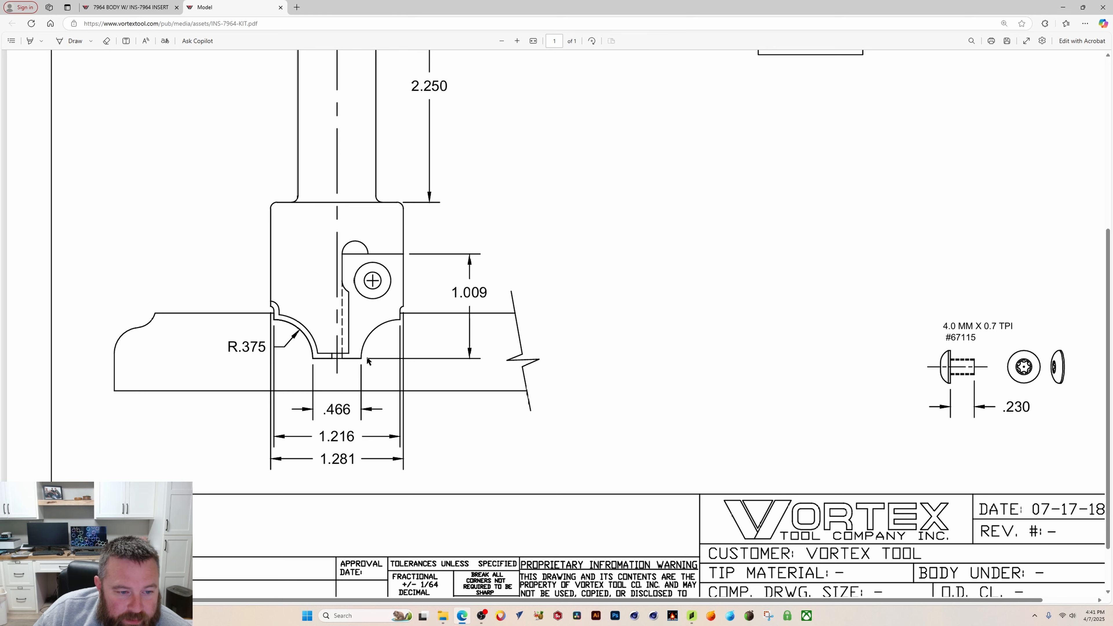
{"action": "mouse_move", "coordinate": [693, 618]}
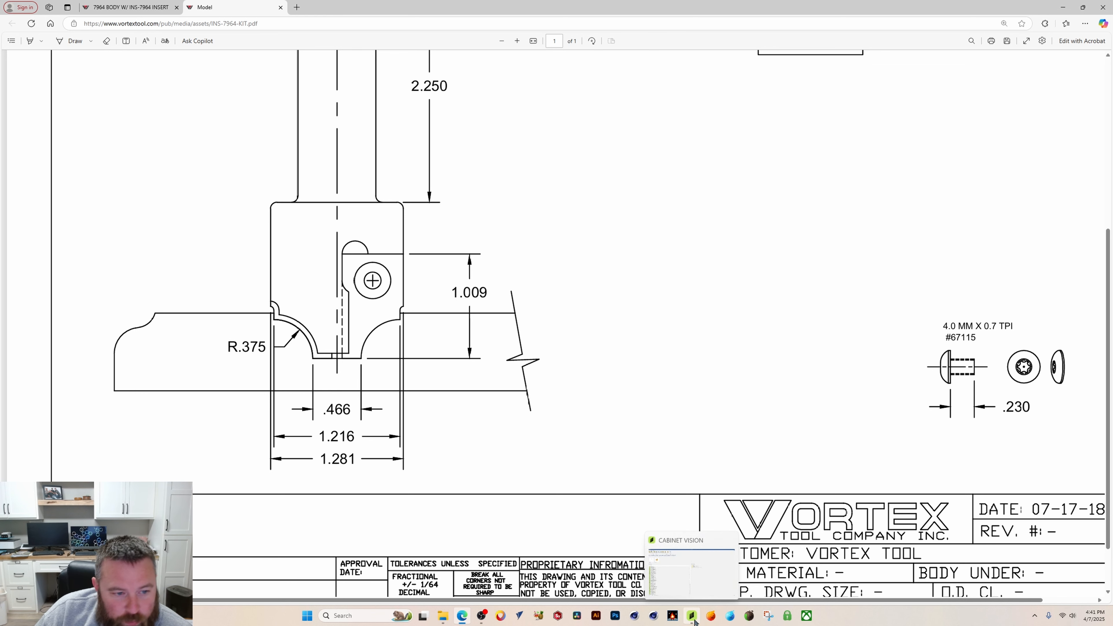
{"action": "left_click", "coordinate": [693, 618]}
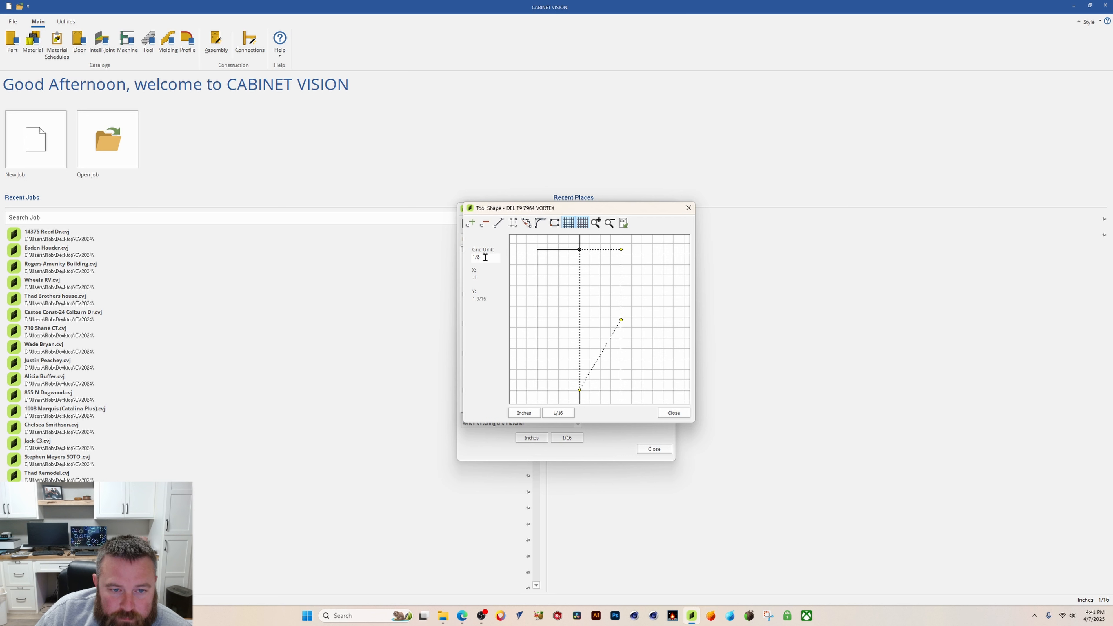
{"action": "type", "text": ".233"}
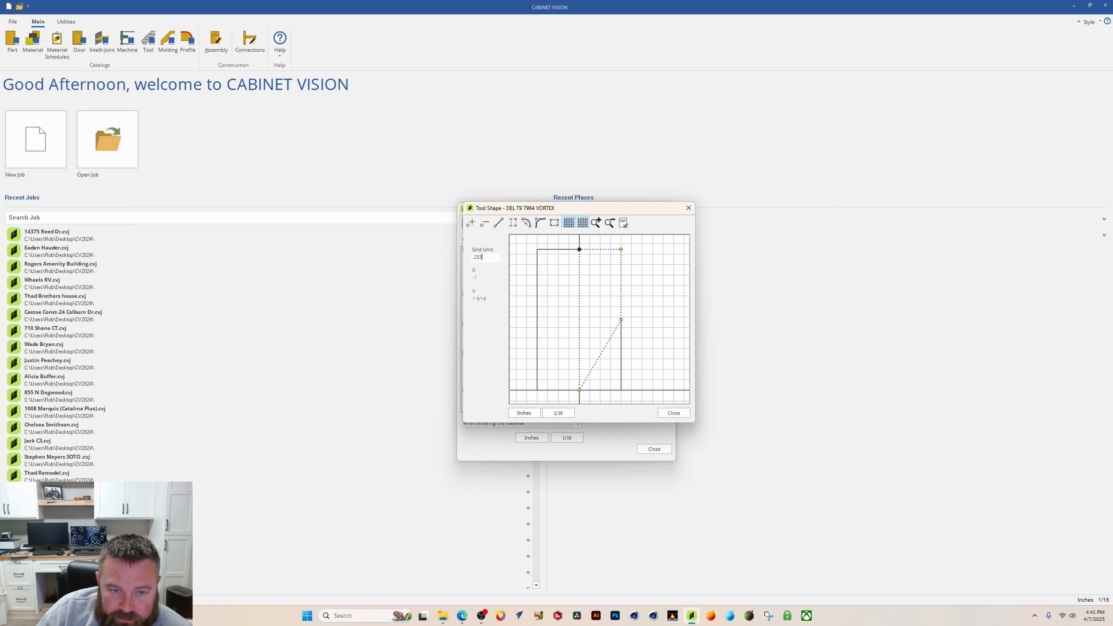
{"action": "key", "text": "Return"}
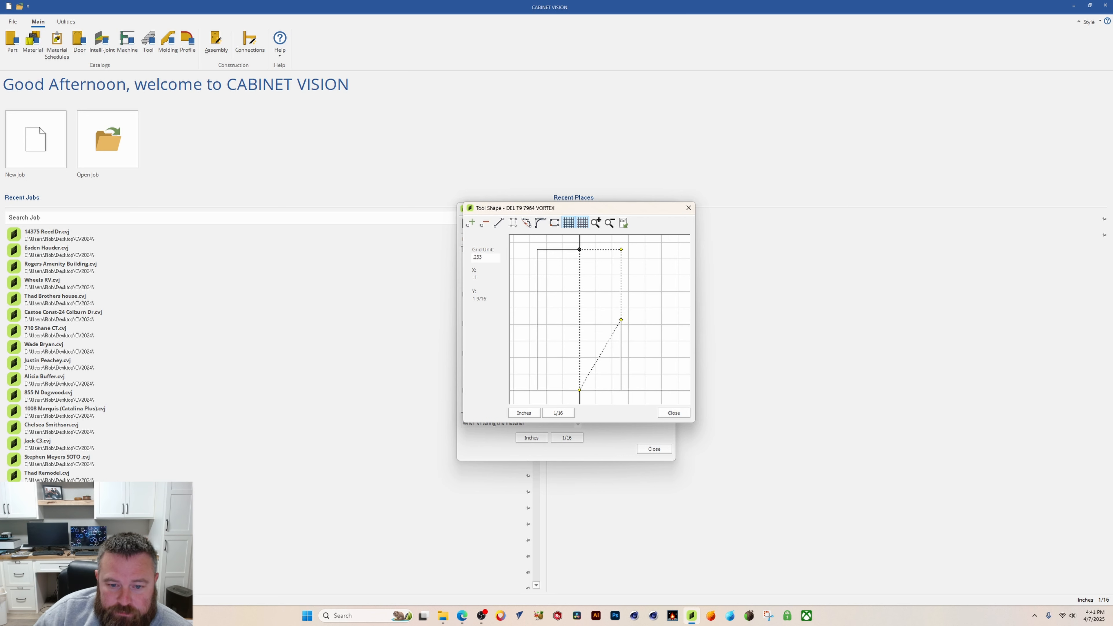
{"action": "left_click", "coordinate": [471, 223]}
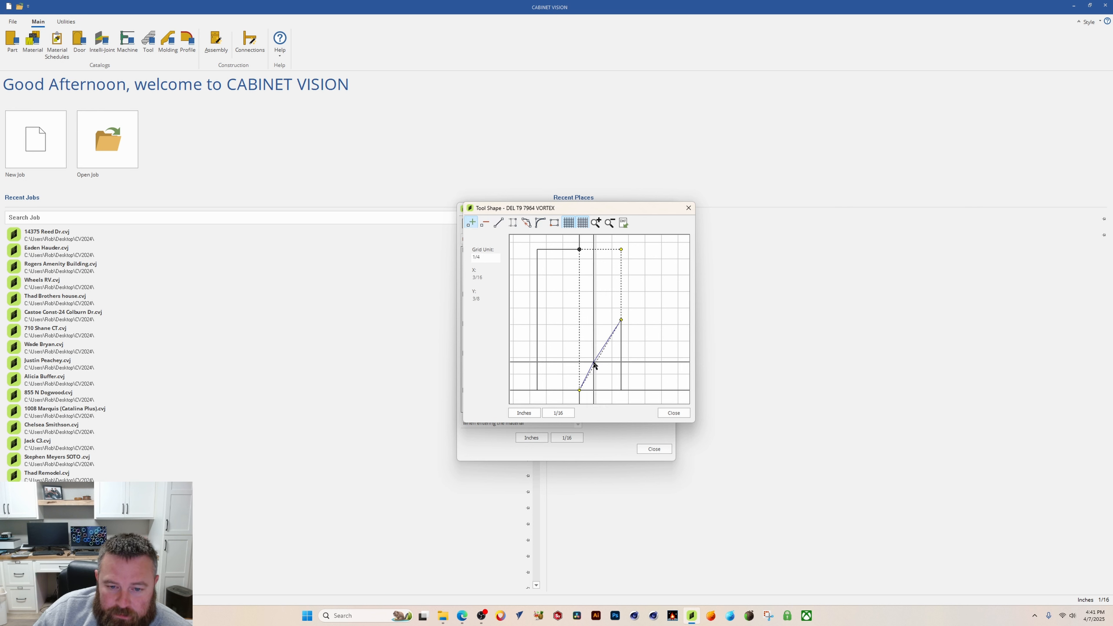
{"action": "left_click", "coordinate": [595, 389]}
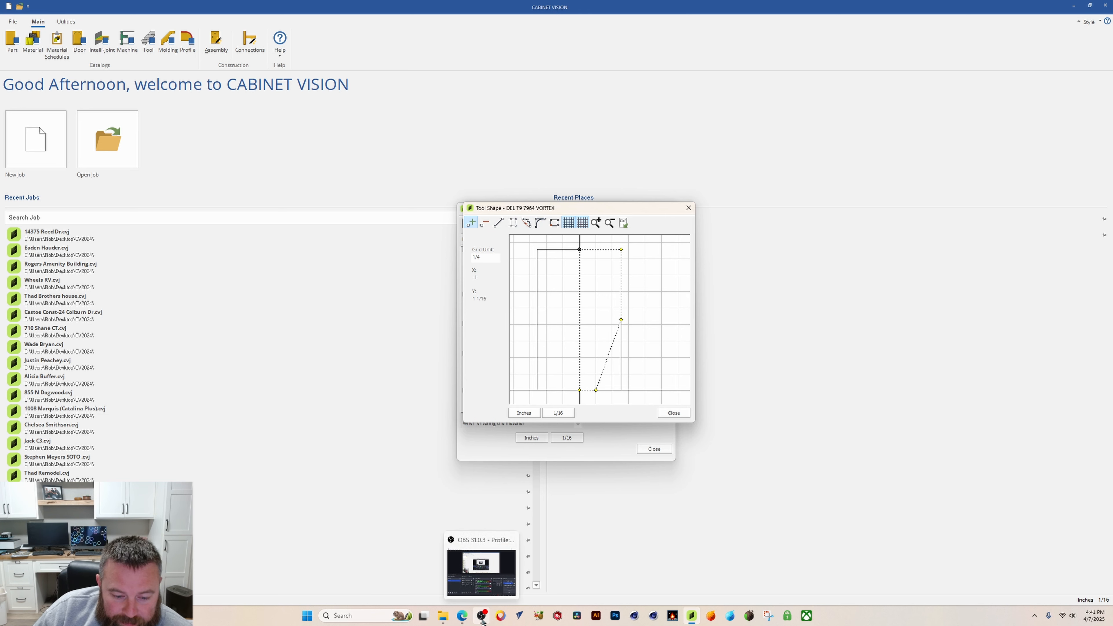
Step: Set the grid unit to .375 and add a point one grid unit above the new bottom point
{"action": "left_click", "coordinate": [462, 616]}
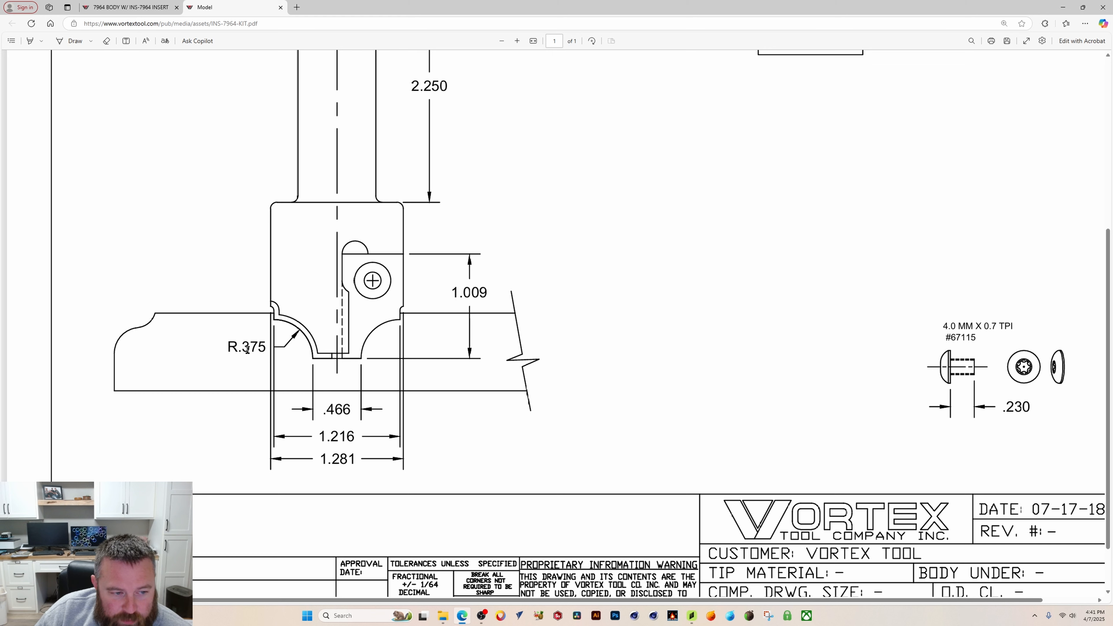
{"action": "left_click", "coordinate": [690, 616]}
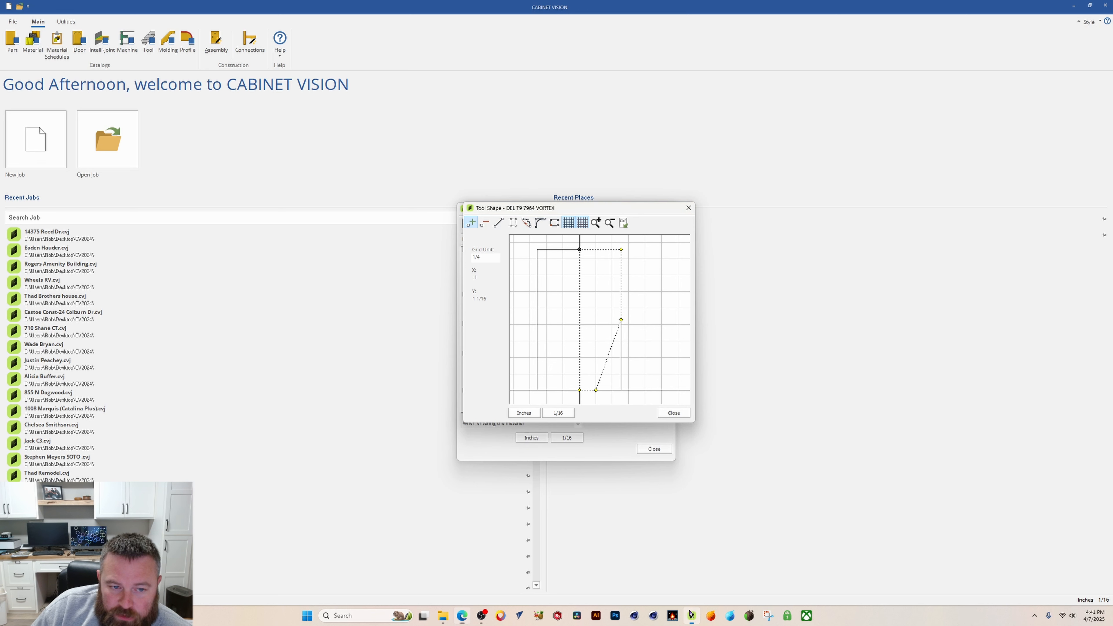
{"action": "double_click", "coordinate": [478, 258]}
{"action": "type", "text": ".37"}
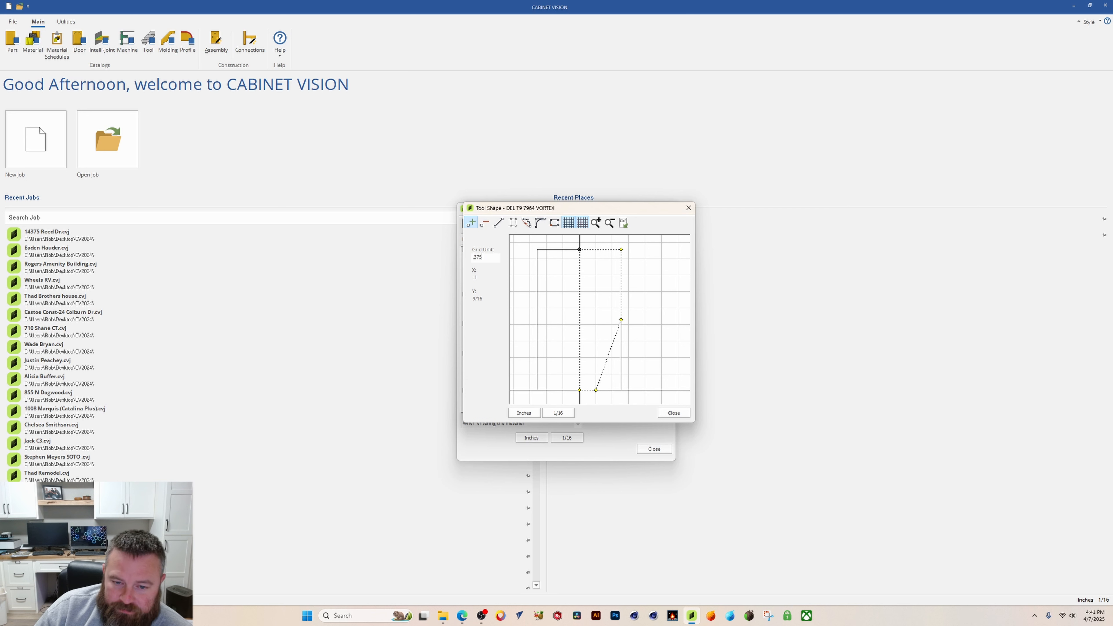
{"action": "type", "text": "5"}
{"action": "key", "text": "Return"}
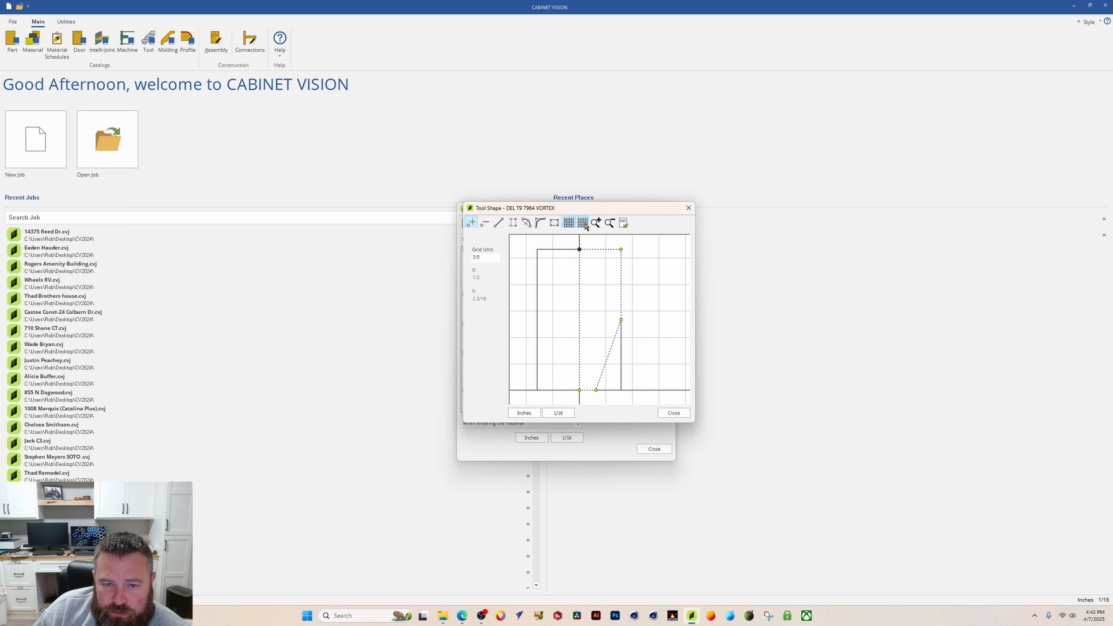
{"action": "left_click", "coordinate": [471, 224]}
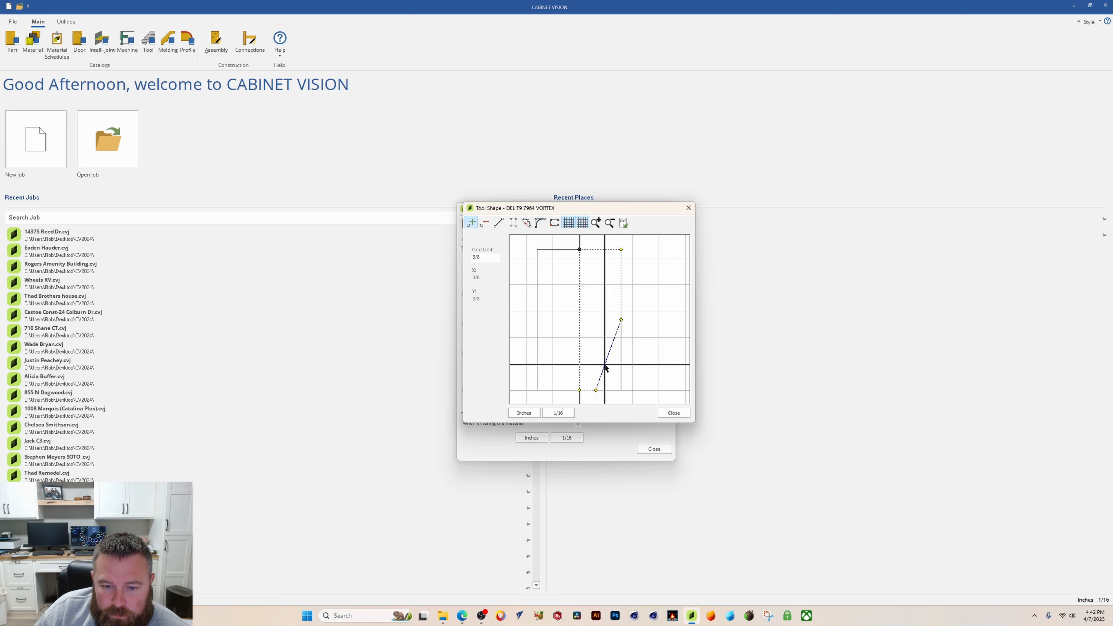
{"action": "left_click_drag", "start_coordinate": [605, 364], "coordinate": [596, 364]}
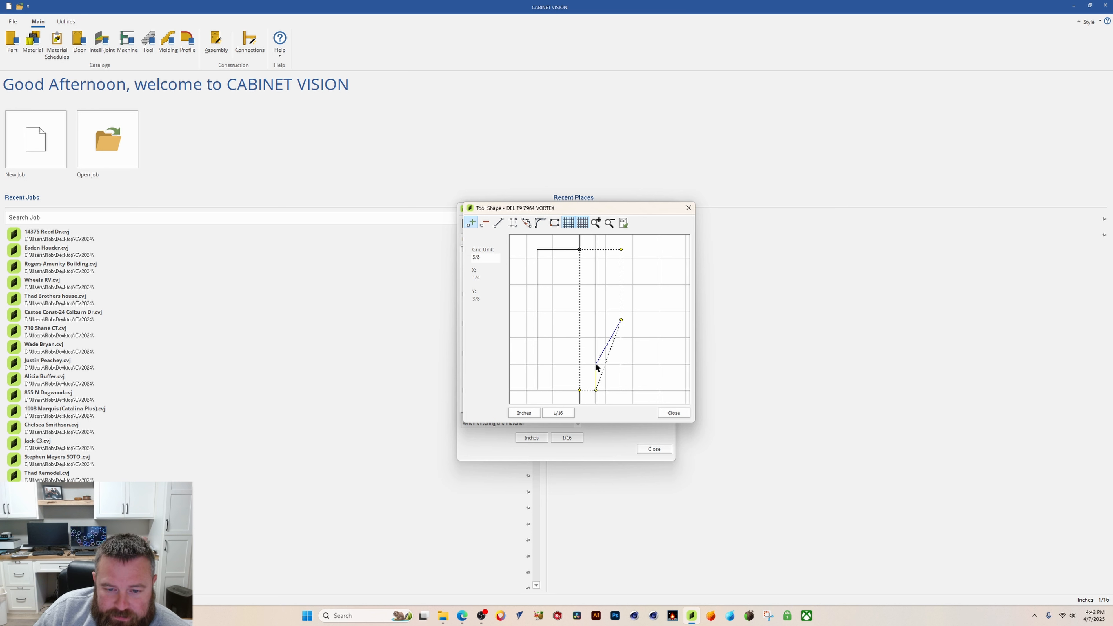
{"action": "left_click_drag", "start_coordinate": [596, 366], "coordinate": [596, 363]}
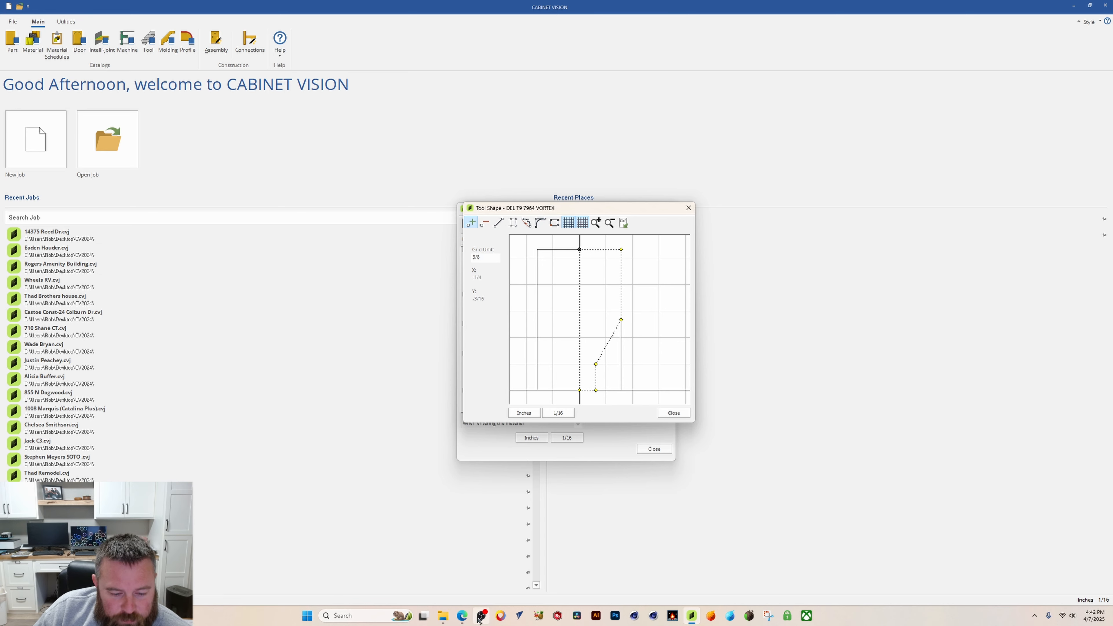
Step: Set the grid unit to .608 and add a point on the right edge level with the previous point
{"action": "left_click", "coordinate": [463, 619]}
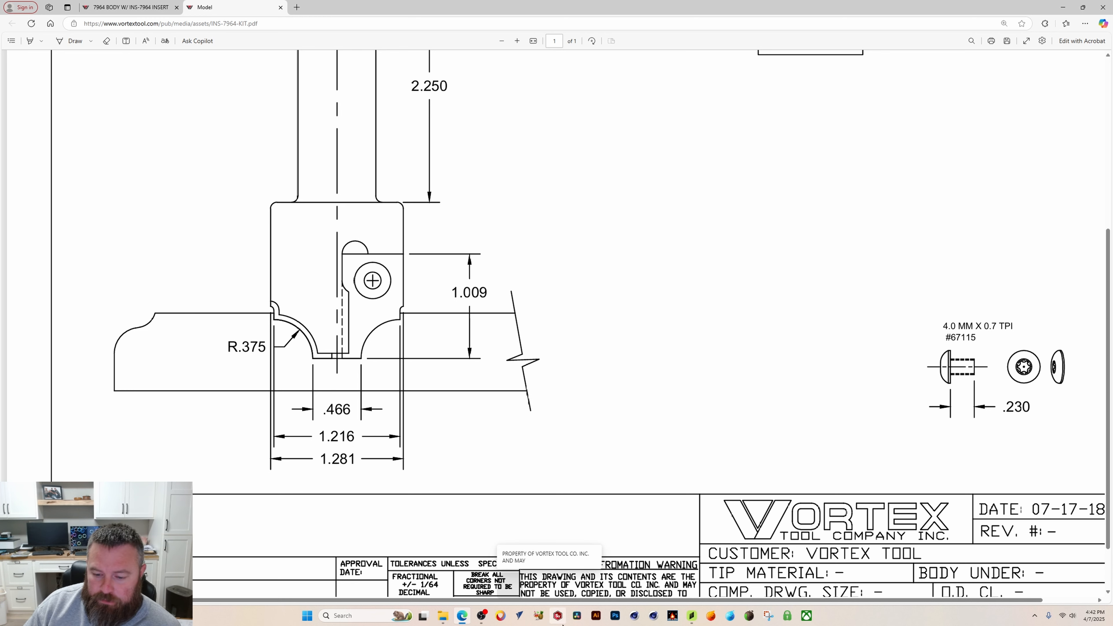
{"action": "left_click", "coordinate": [697, 619]}
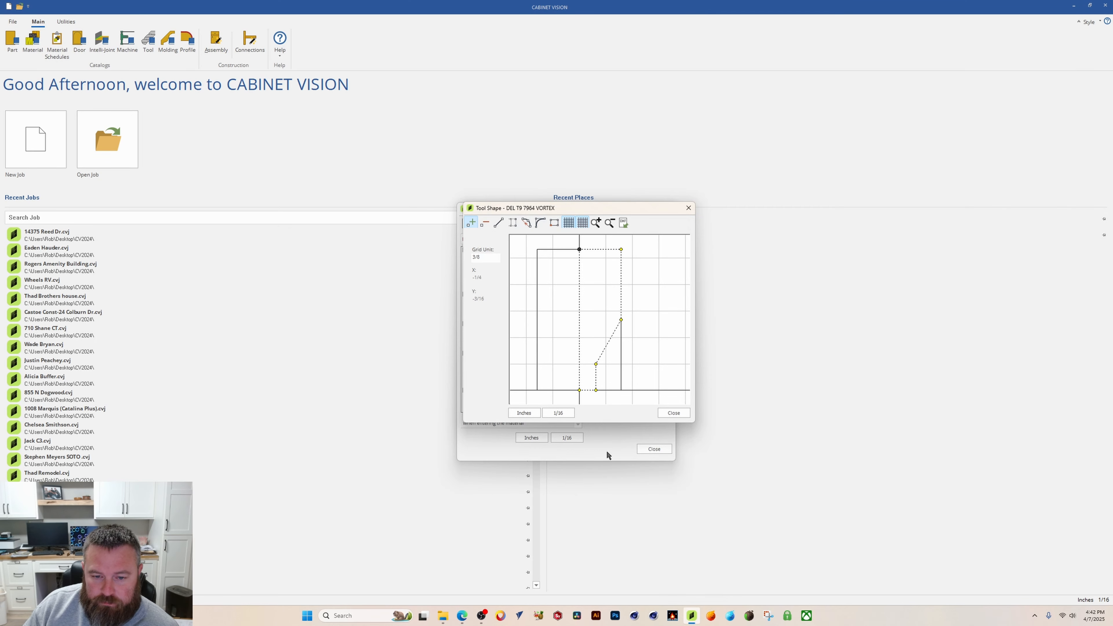
{"action": "type", "text": ".068"}
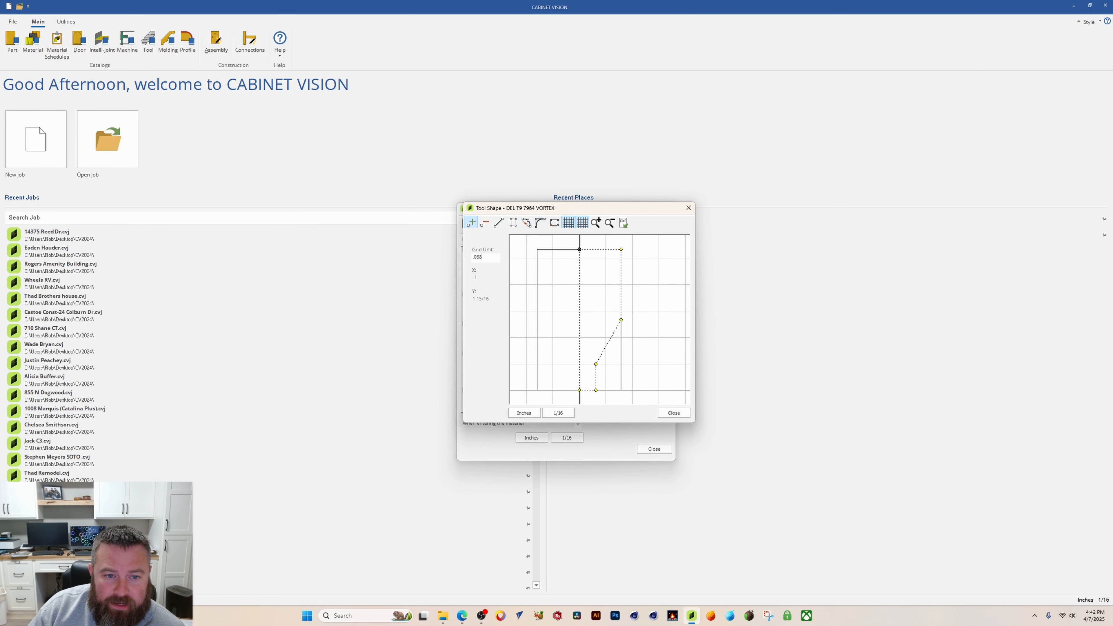
{"action": "key", "text": "Return"}
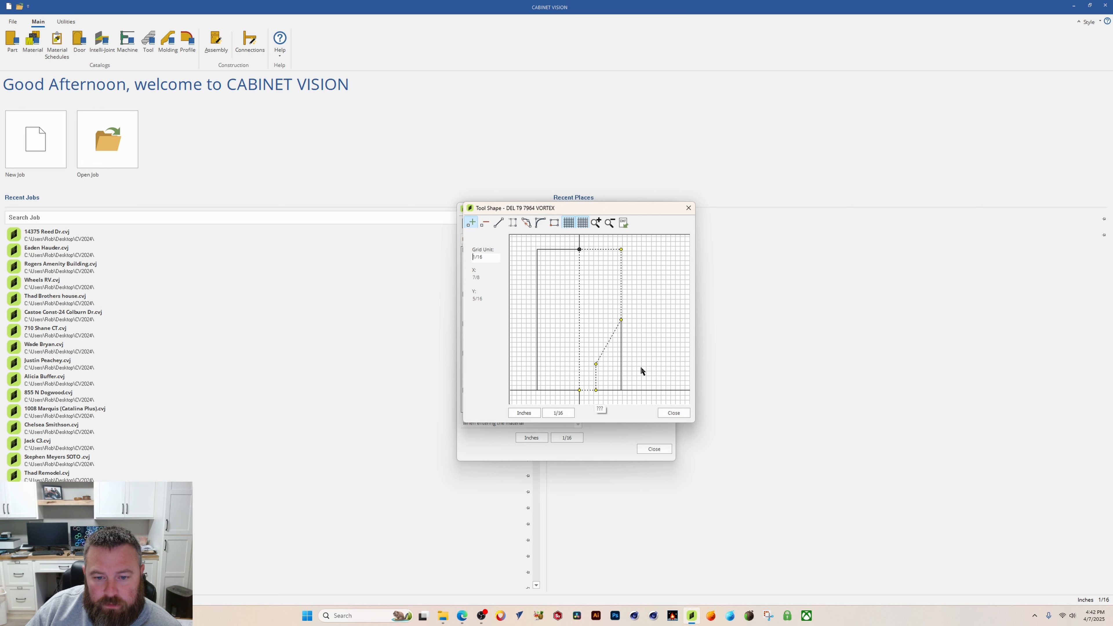
{"action": "left_click_drag", "start_coordinate": [493, 257], "coordinate": [418, 256]}
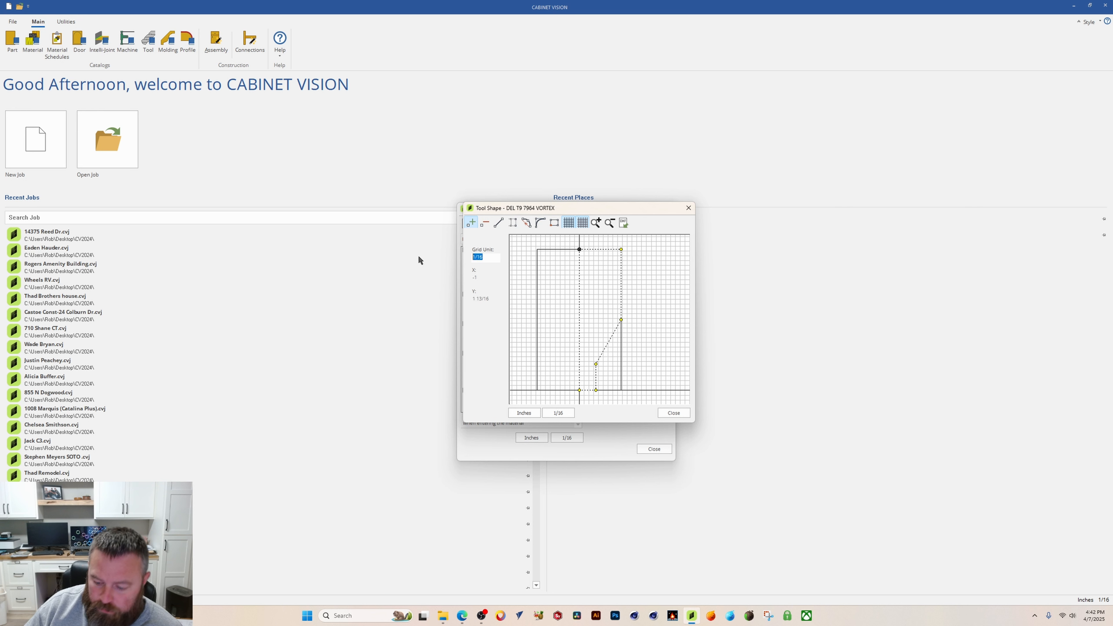
{"action": "type", "text": ".608"}
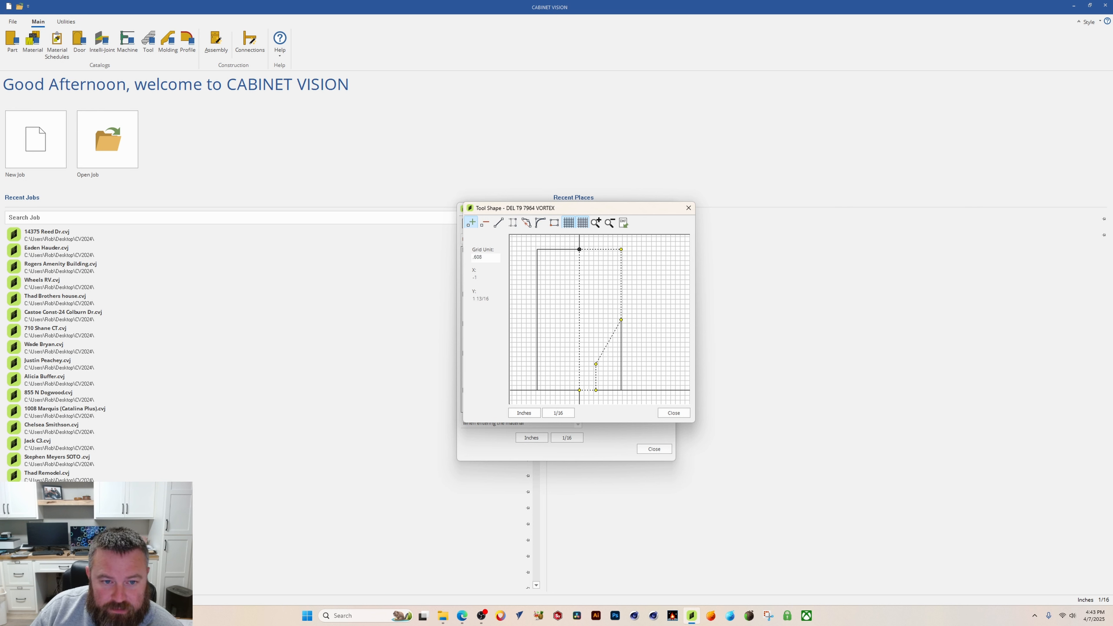
{"action": "key", "text": "Return"}
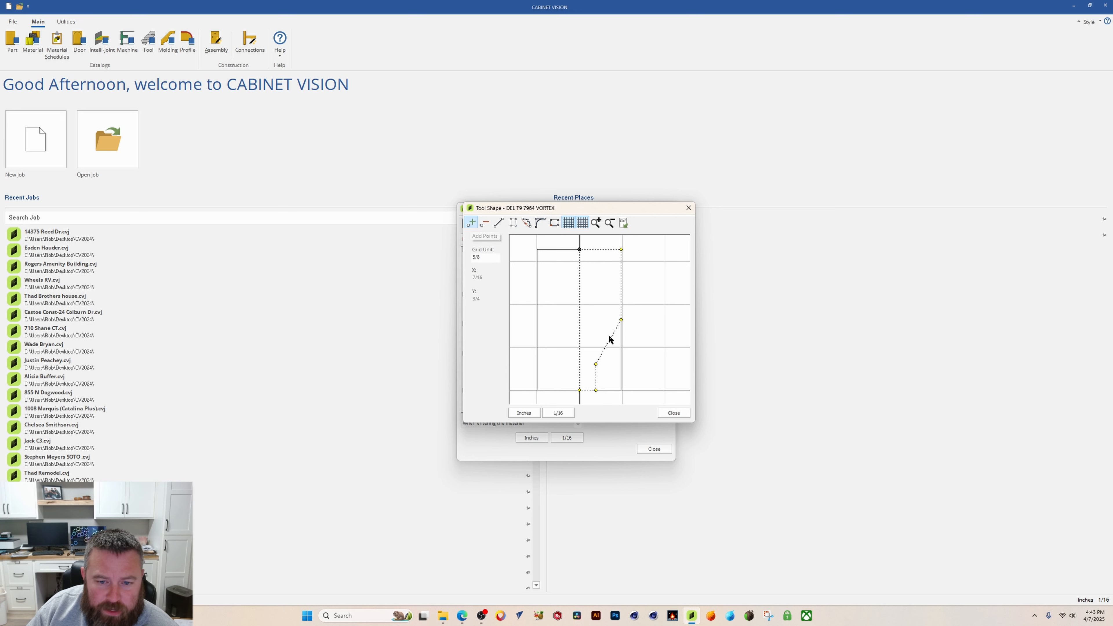
{"action": "left_click", "coordinate": [621, 365]}
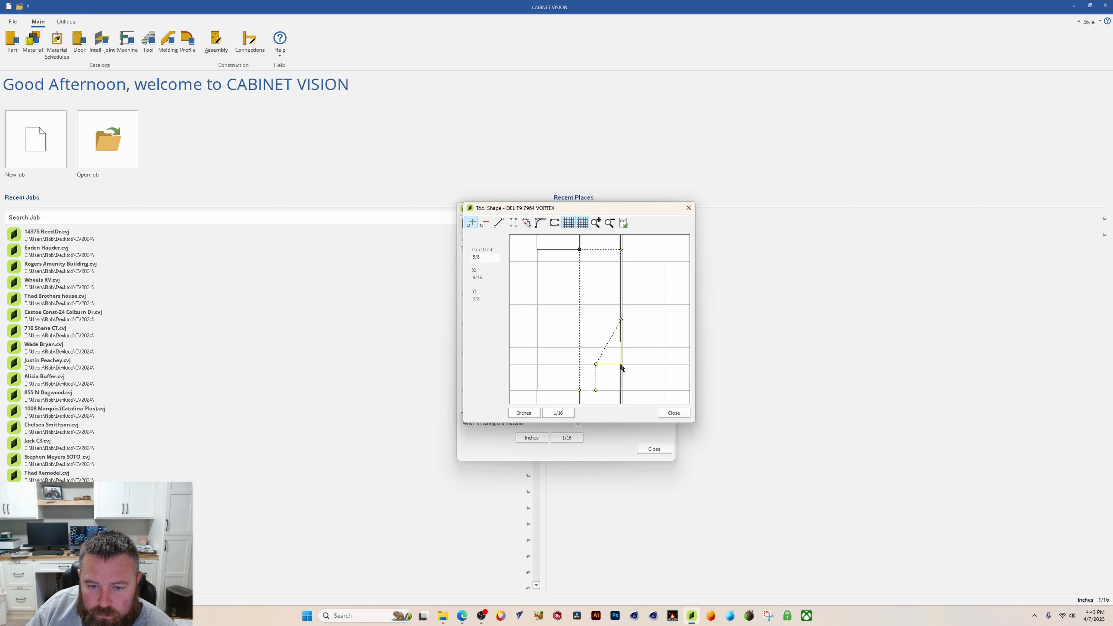
{"action": "left_click", "coordinate": [622, 364]}
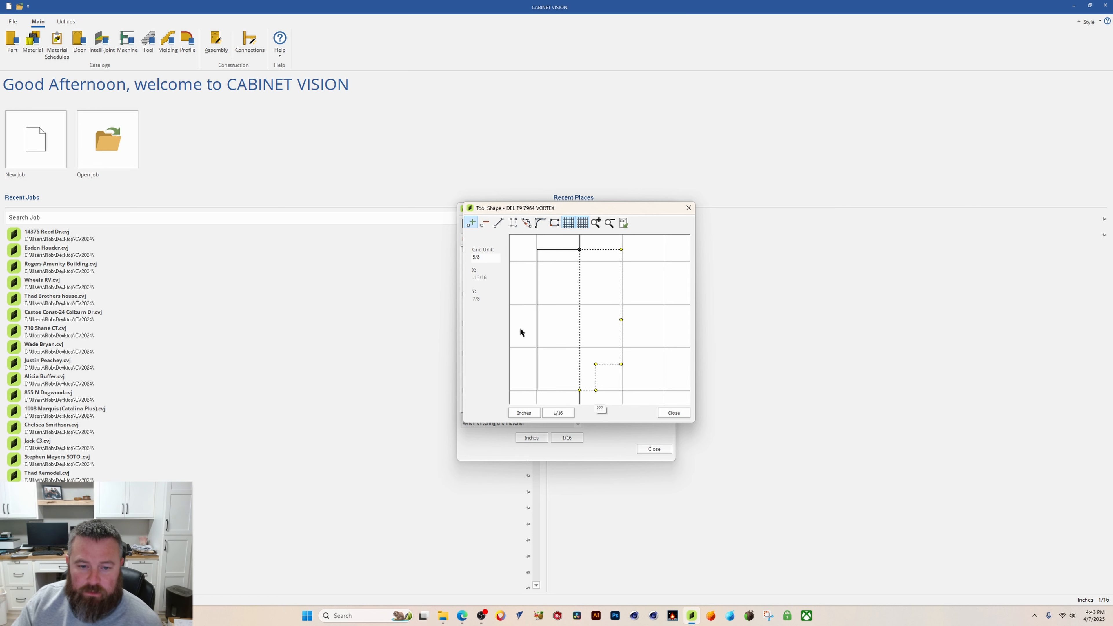
Step: Apply a .375 radius to the inner corner point above the bottom edge to form the cutter's arc
{"action": "left_click", "coordinate": [540, 224]}
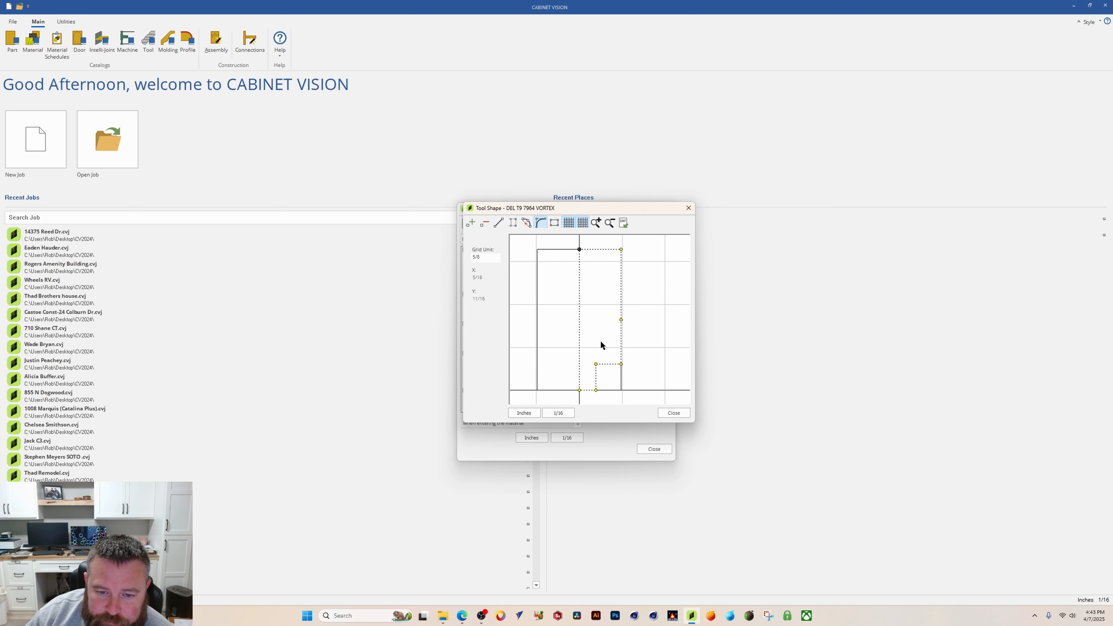
{"action": "left_click", "coordinate": [595, 364]}
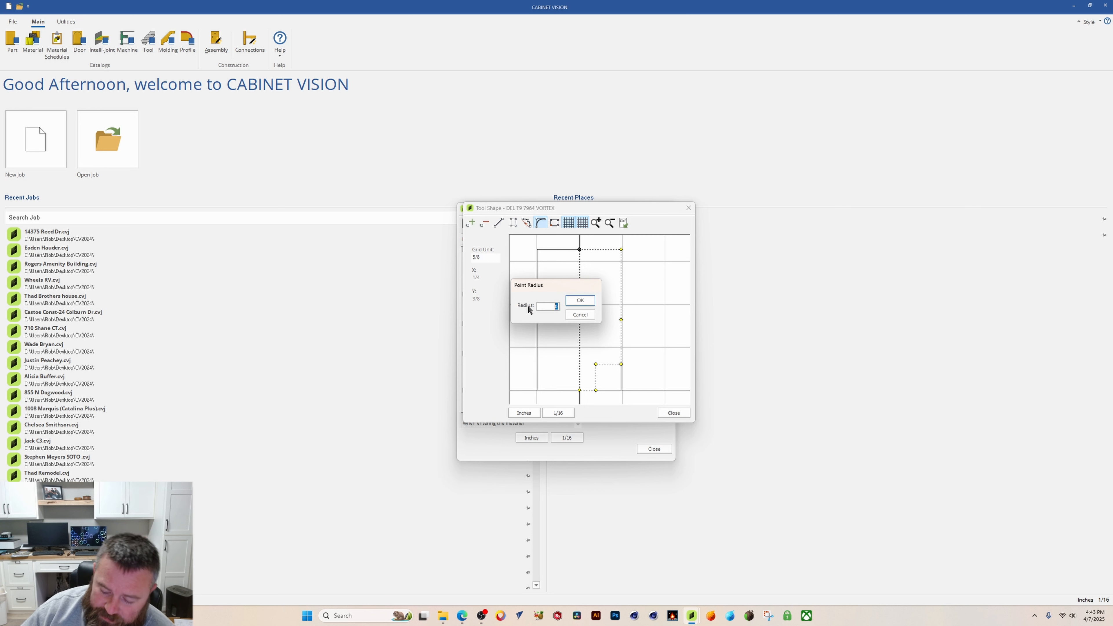
{"action": "key", "text": "BackSpace"}
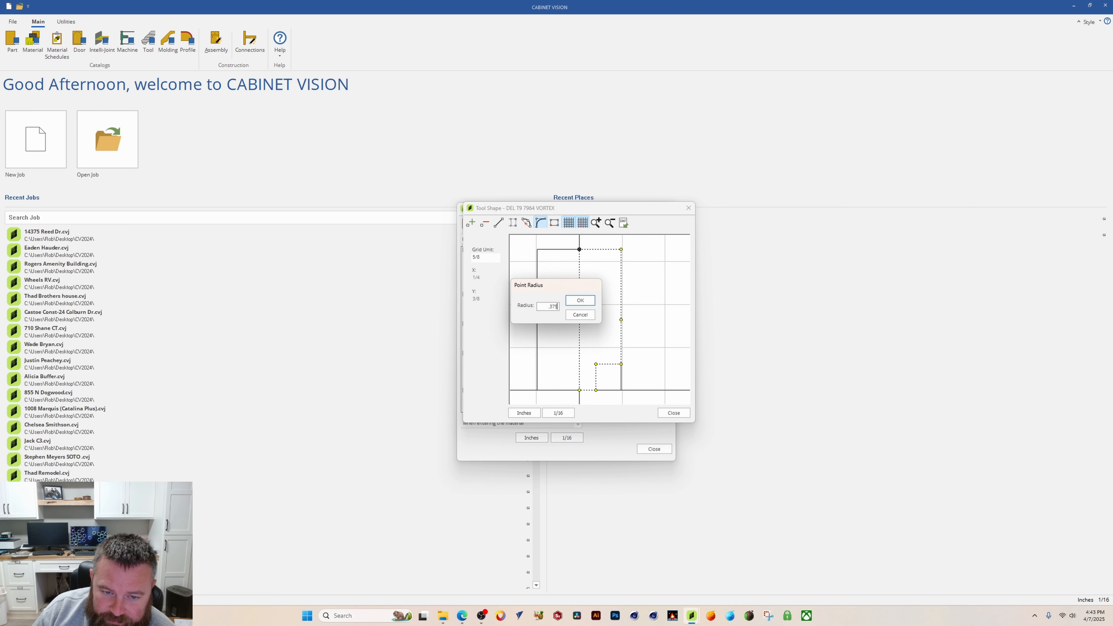
{"action": "left_click", "coordinate": [580, 300]}
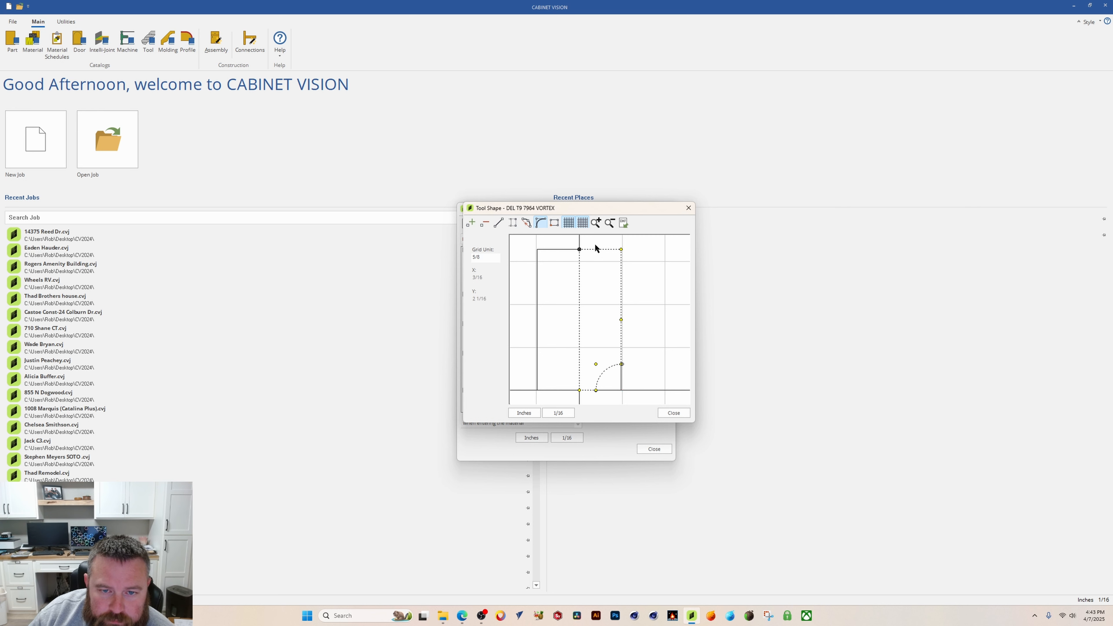
Step: Zoom in on the new arc and compare the profile against the manufacturer drawing in the browser
{"action": "left_click", "coordinate": [609, 222]}
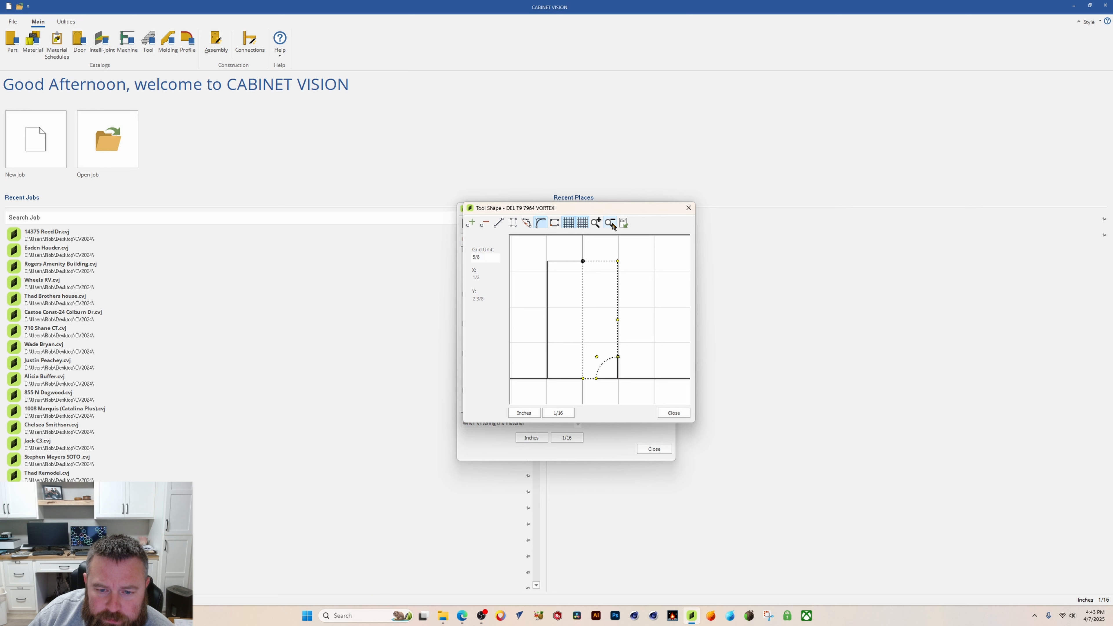
{"action": "left_click", "coordinate": [596, 223]}
{"action": "left_click_drag", "start_coordinate": [636, 384], "coordinate": [610, 354]}
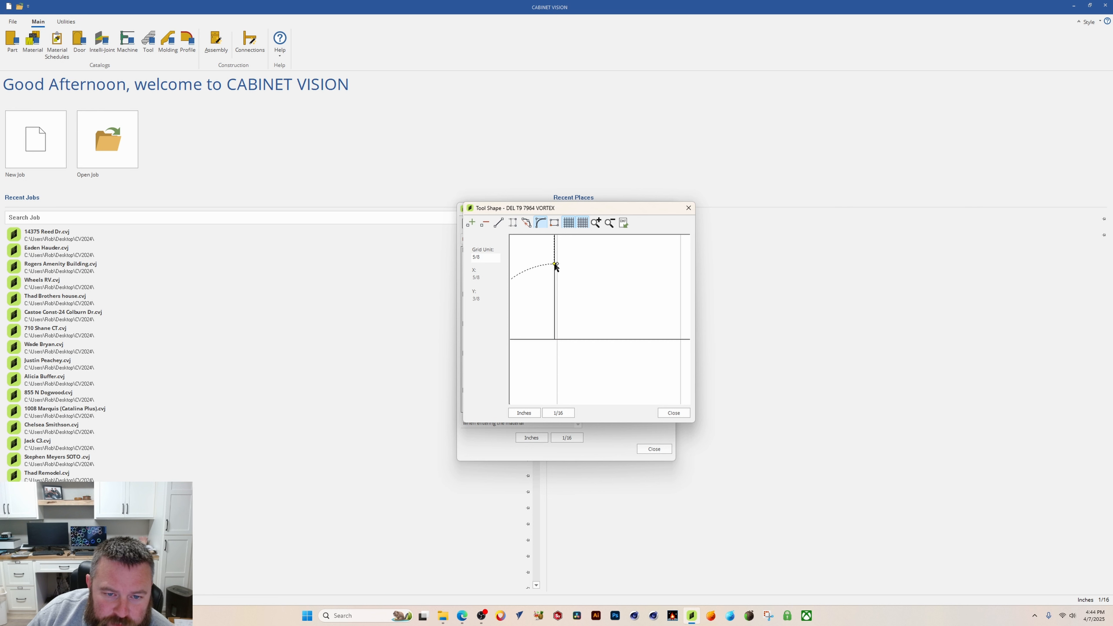
{"action": "left_click", "coordinate": [609, 223]}
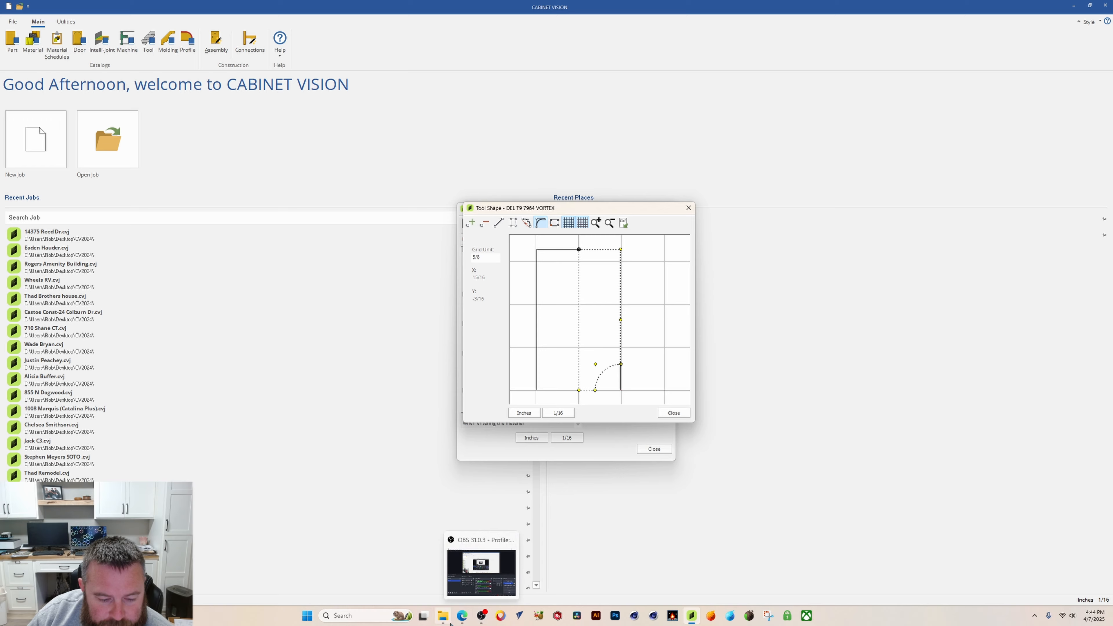
{"action": "left_click", "coordinate": [463, 616]}
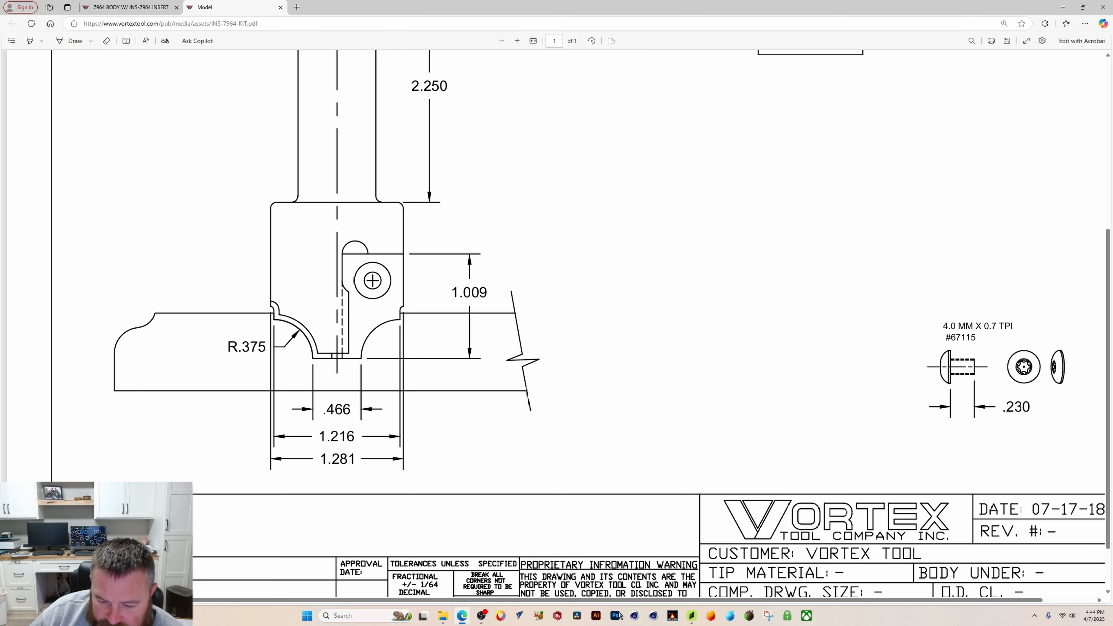
{"action": "left_click", "coordinate": [694, 618]}
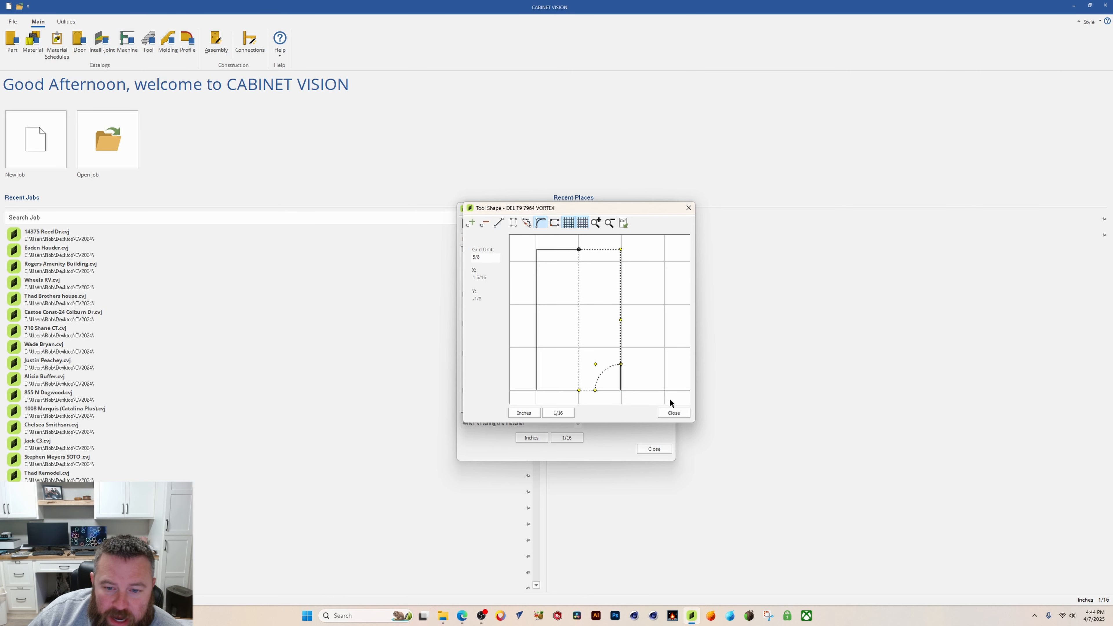
{"action": "left_click", "coordinate": [597, 223]}
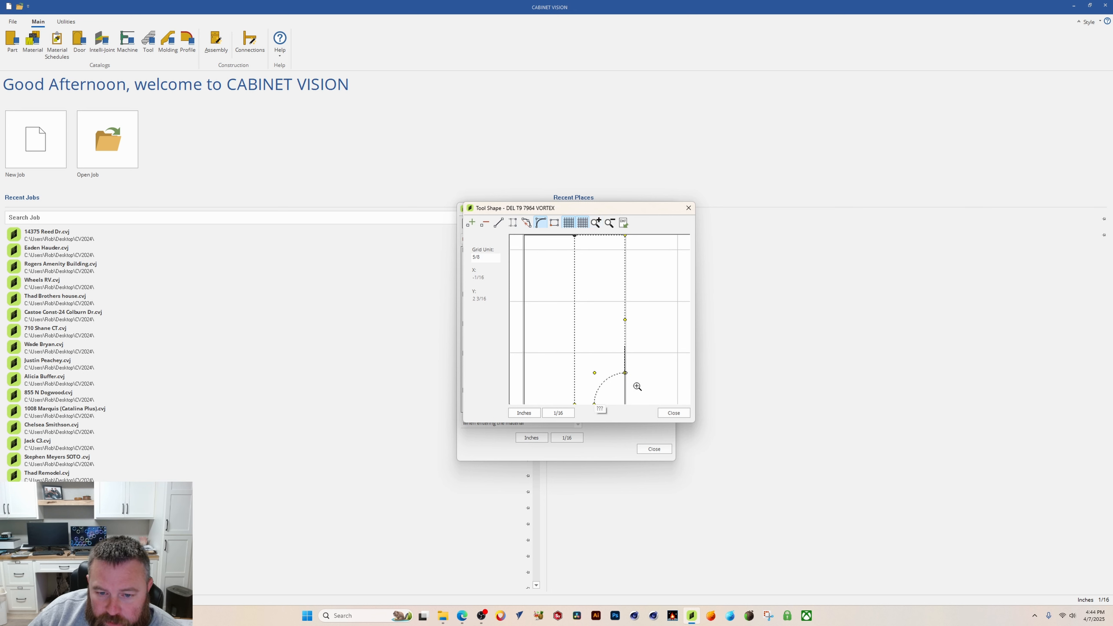
{"action": "left_click_drag", "start_coordinate": [637, 387], "coordinate": [615, 361]}
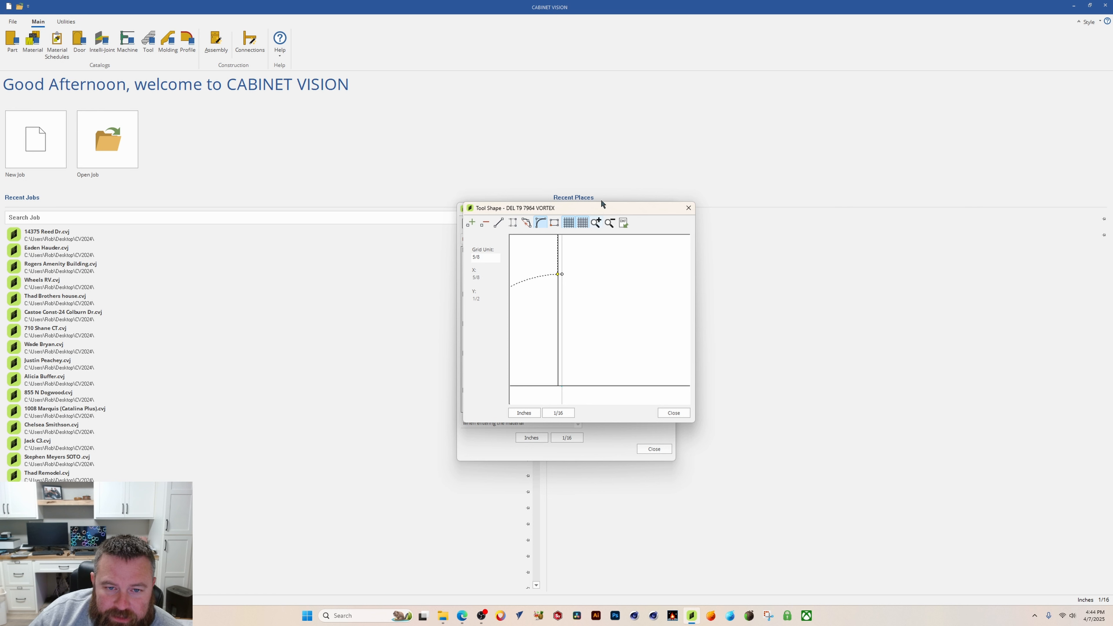
{"action": "left_click", "coordinate": [609, 222]}
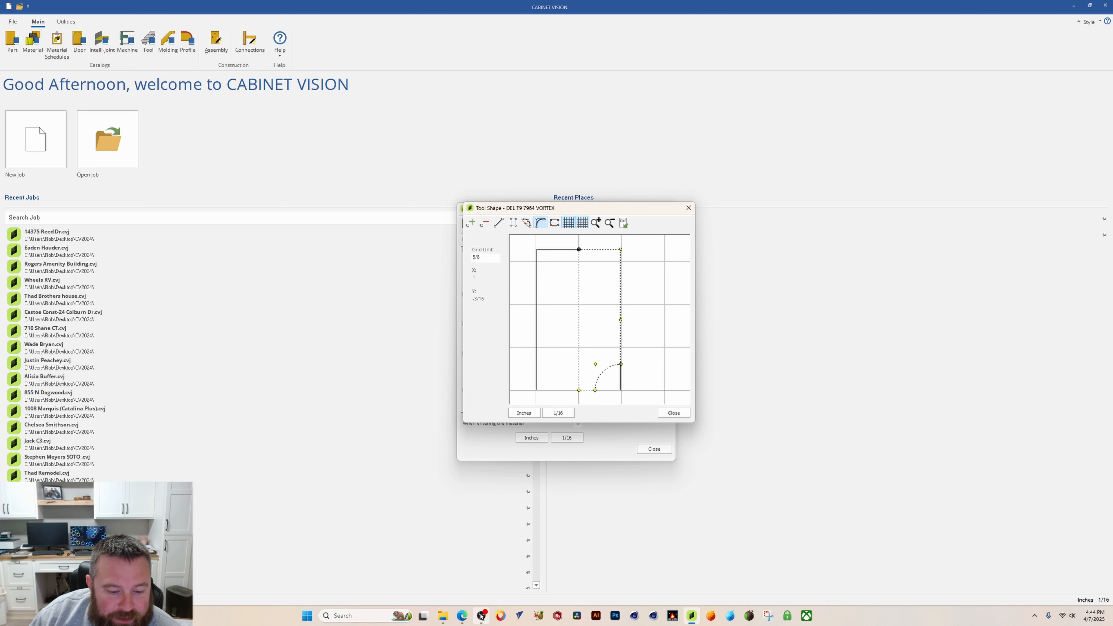
{"action": "left_click", "coordinate": [462, 615]}
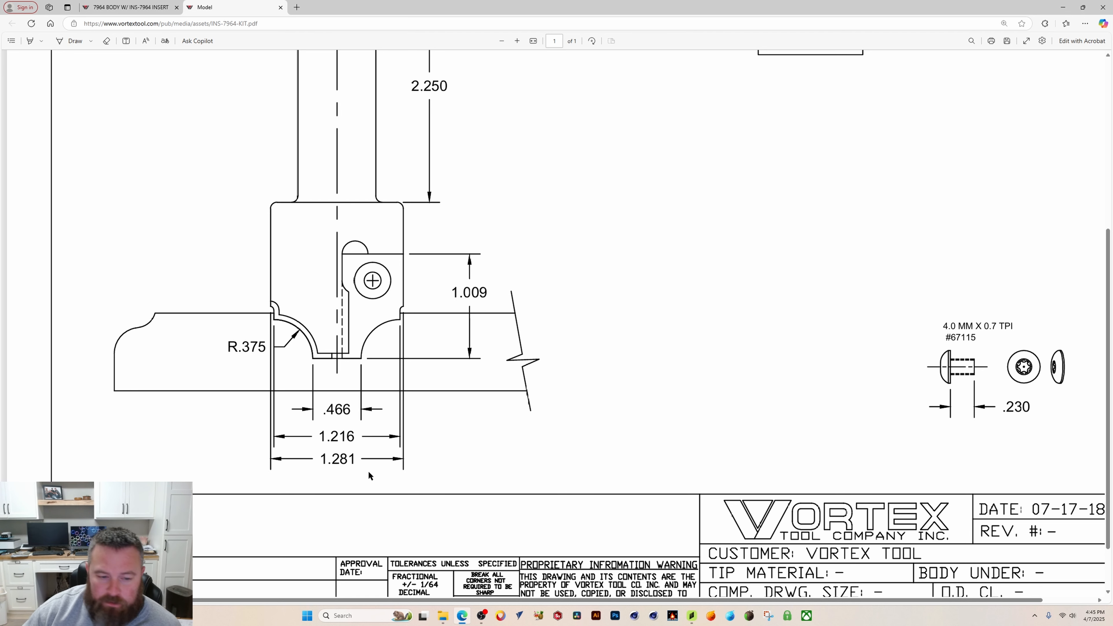
{"action": "left_click", "coordinate": [693, 616]}
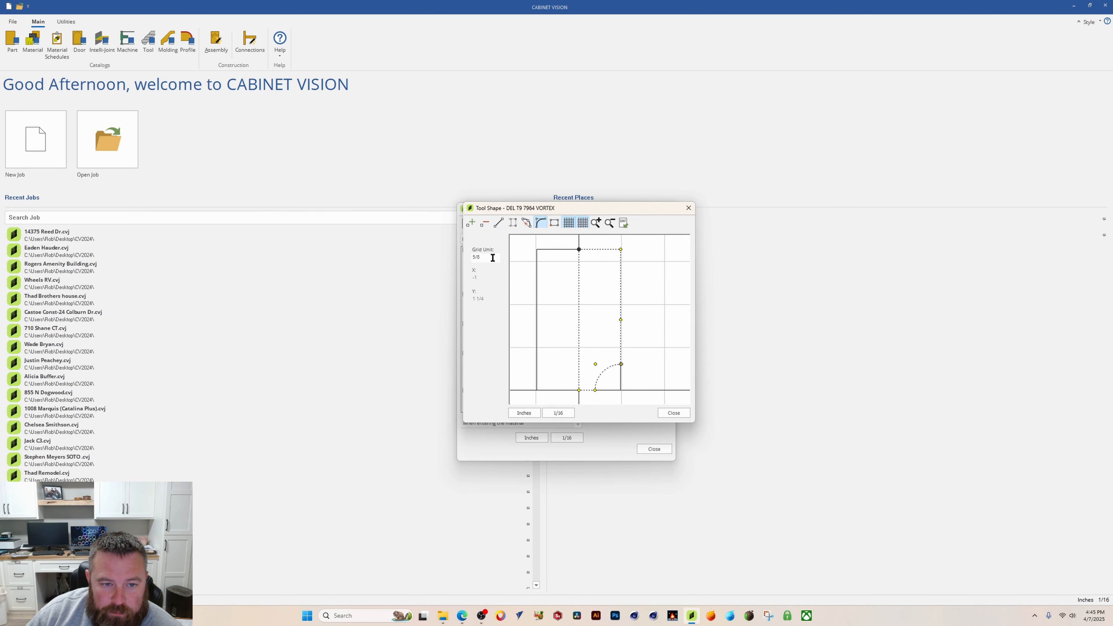
Step: Set the grid unit to .6405 and add a point on the right edge just above the arc's end
{"action": "left_click_drag", "start_coordinate": [492, 258], "coordinate": [434, 259]}
{"action": "type", "text": ".6"}
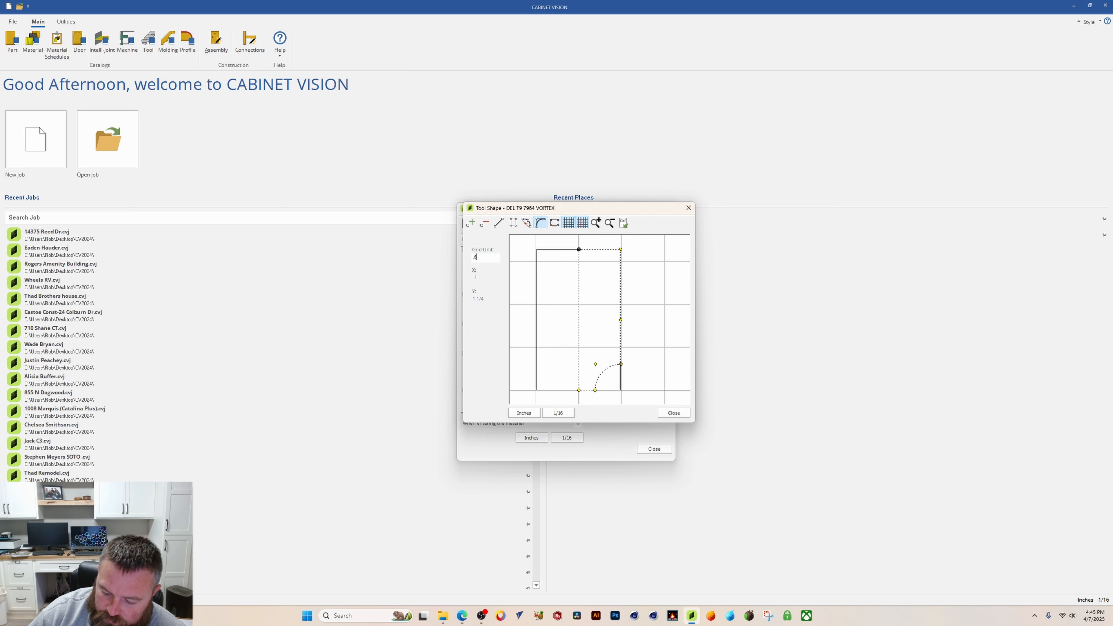
{"action": "type", "text": "405"}
{"action": "key", "text": "Return"}
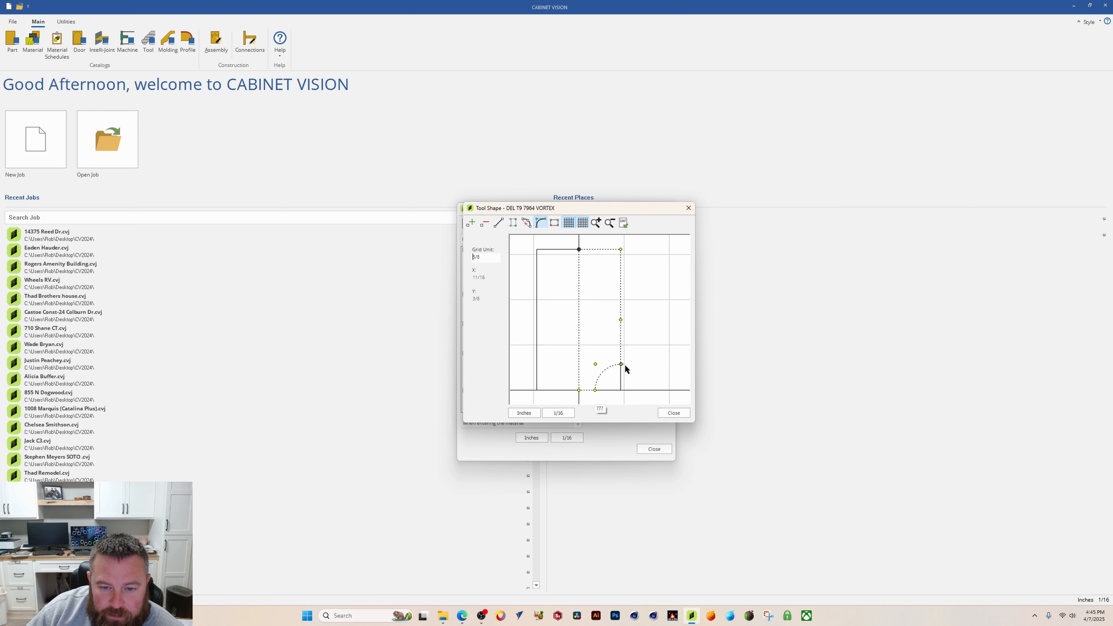
{"action": "left_click", "coordinate": [464, 622]}
{"action": "left_click", "coordinate": [463, 621]}
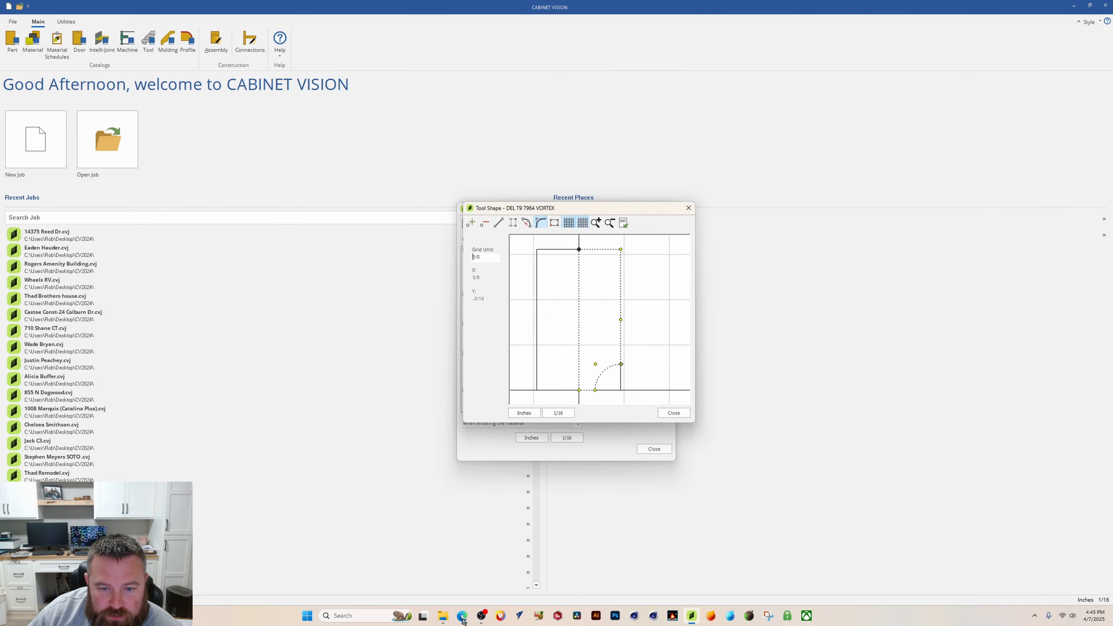
{"action": "left_click", "coordinate": [471, 222]}
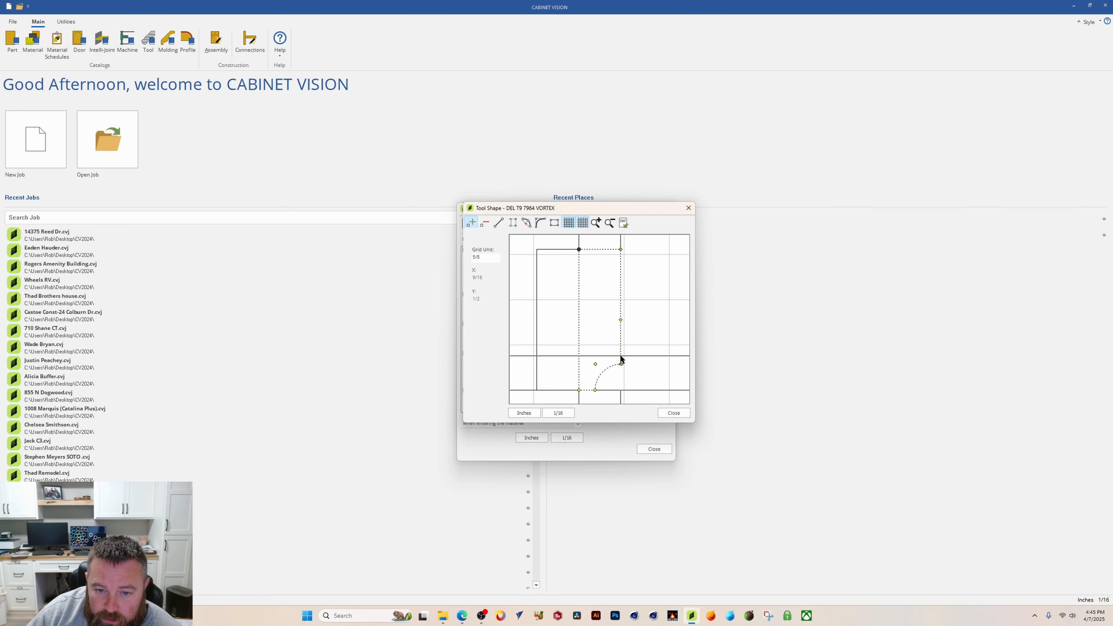
{"action": "left_click", "coordinate": [621, 356]}
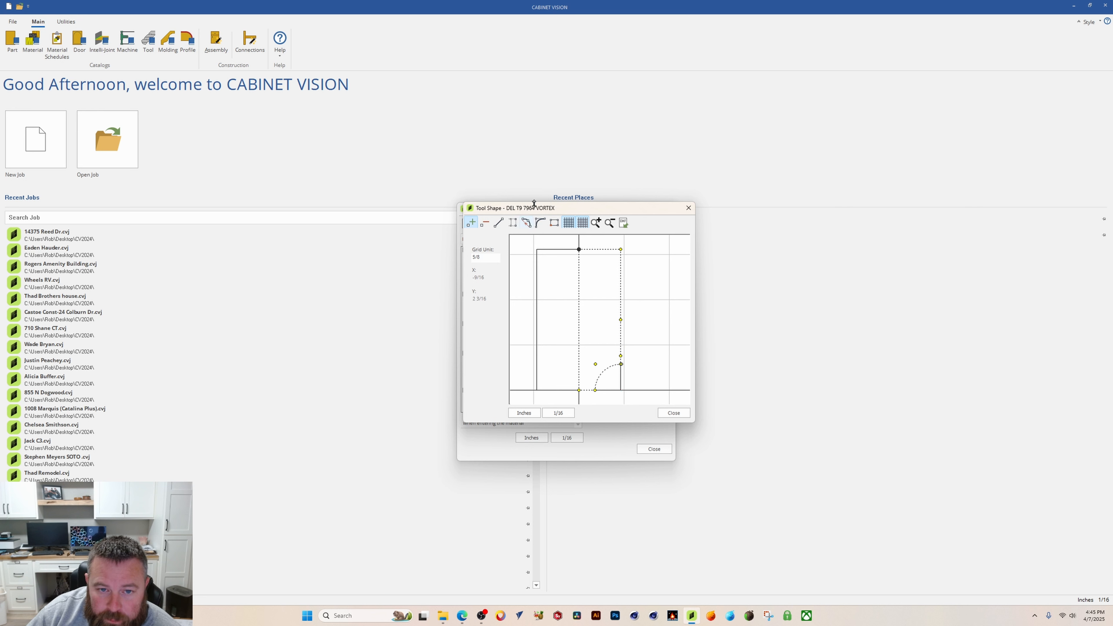
Step: Zoom in and nudge the new point and the right-edge midpoint slightly outward to straighten the right edge
{"action": "left_click", "coordinate": [596, 223]}
{"action": "left_click", "coordinate": [596, 223]}
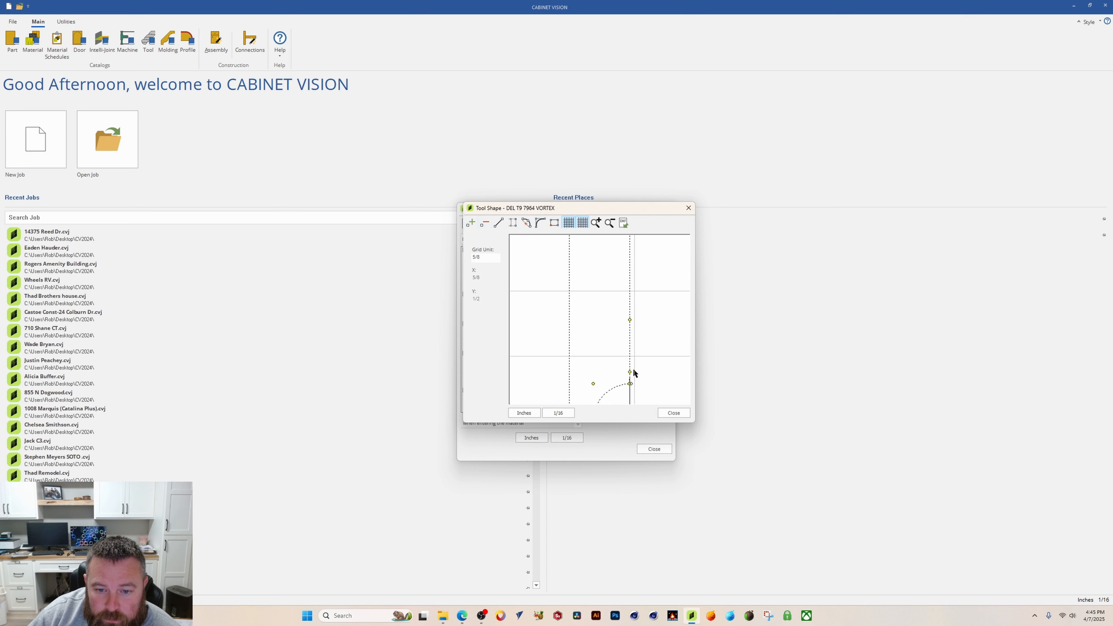
{"action": "left_click_drag", "start_coordinate": [630, 362], "coordinate": [635, 370]}
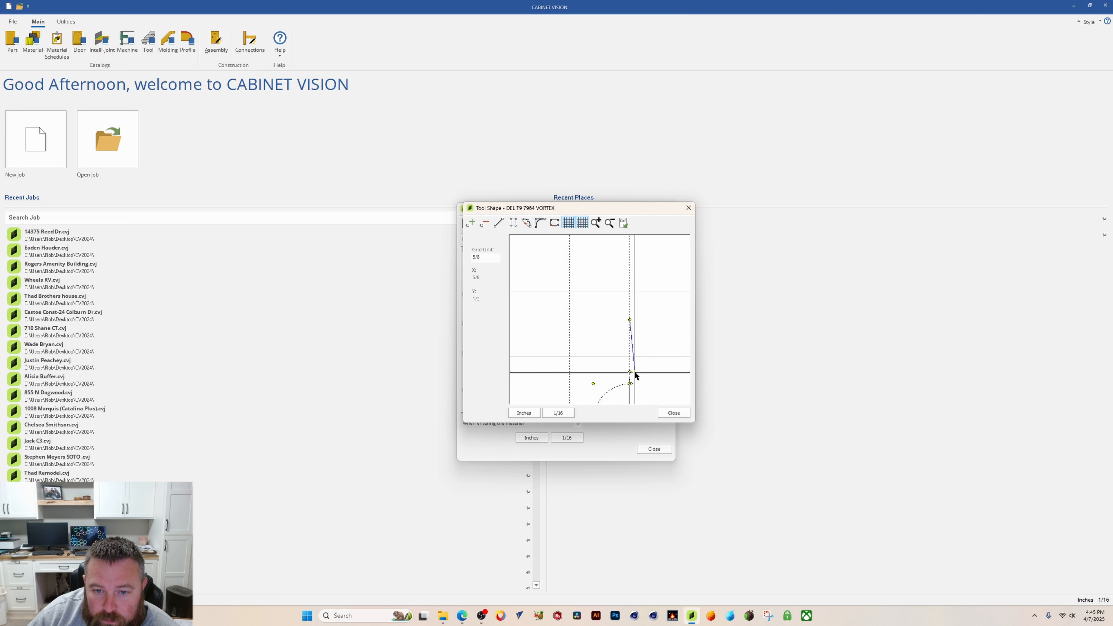
{"action": "left_click_drag", "start_coordinate": [635, 372], "coordinate": [636, 373]}
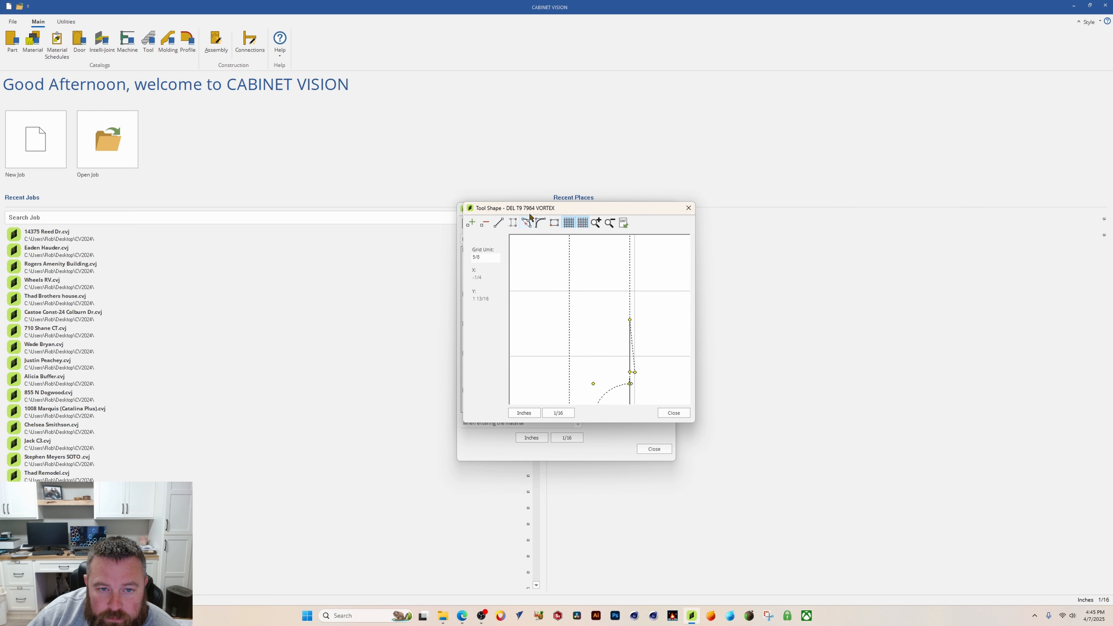
{"action": "left_click", "coordinate": [499, 222]}
{"action": "left_click", "coordinate": [636, 372]}
{"action": "left_click_drag", "start_coordinate": [635, 373], "coordinate": [636, 372]}
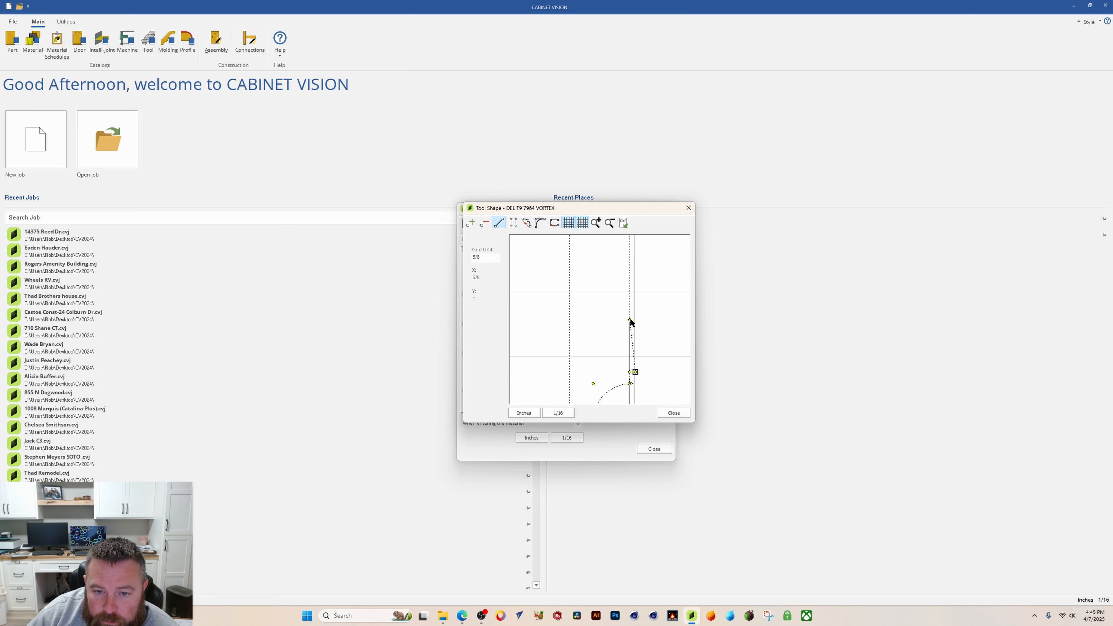
{"action": "left_click_drag", "start_coordinate": [630, 320], "coordinate": [636, 320]}
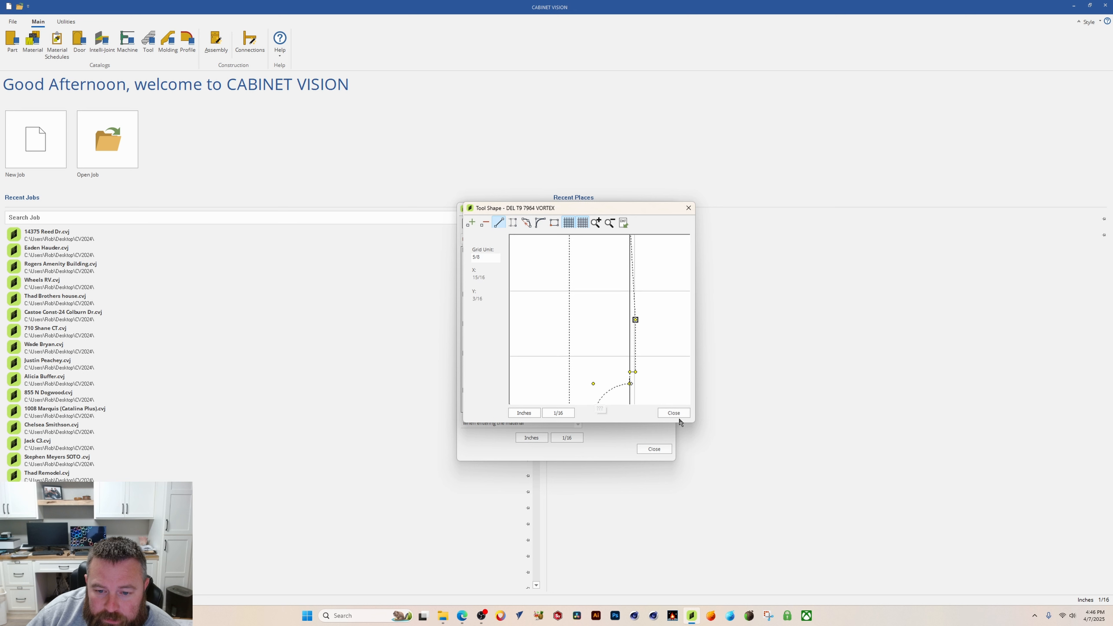
Step: Apply a radius to the point where the arc meets the right edge
{"action": "left_click", "coordinate": [540, 223]}
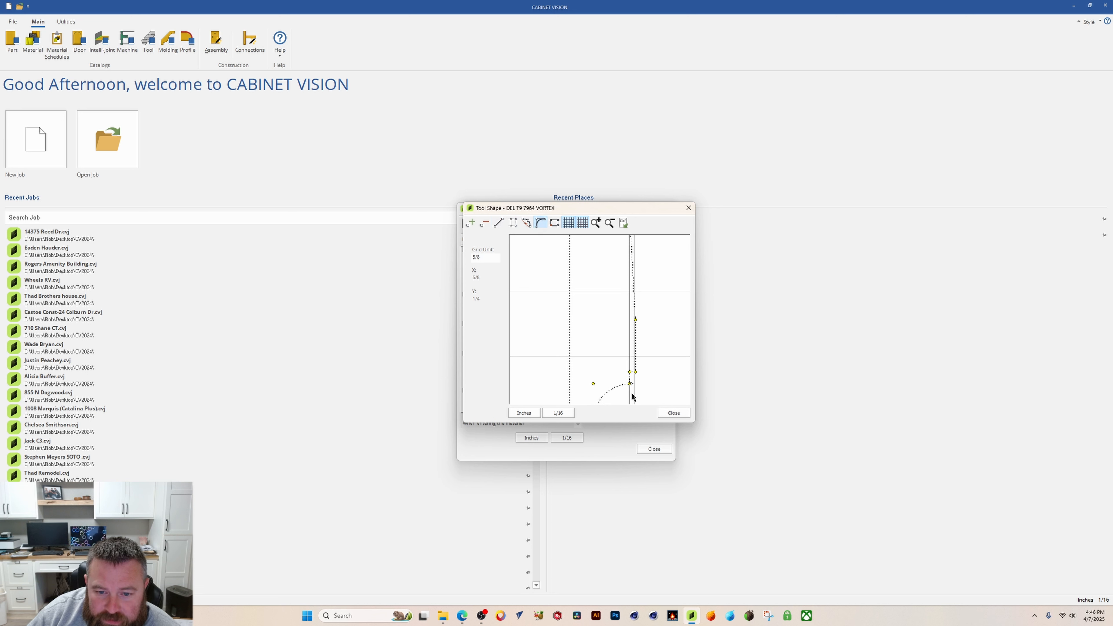
{"action": "left_click", "coordinate": [629, 372]}
{"action": "double_click", "coordinate": [554, 306]}
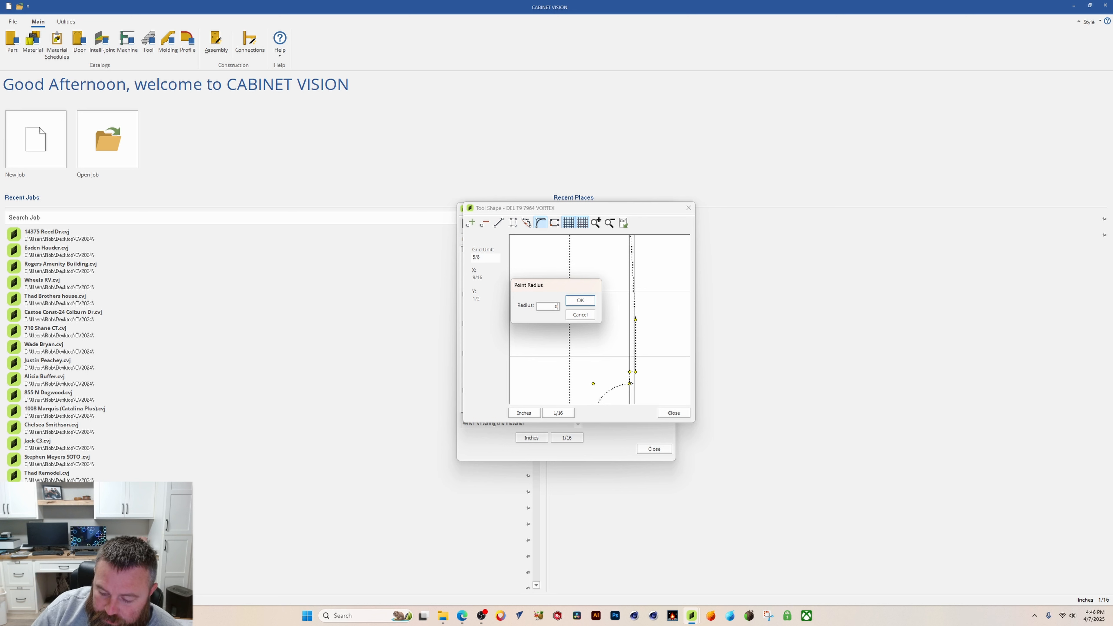
{"action": "left_click", "coordinate": [580, 301]}
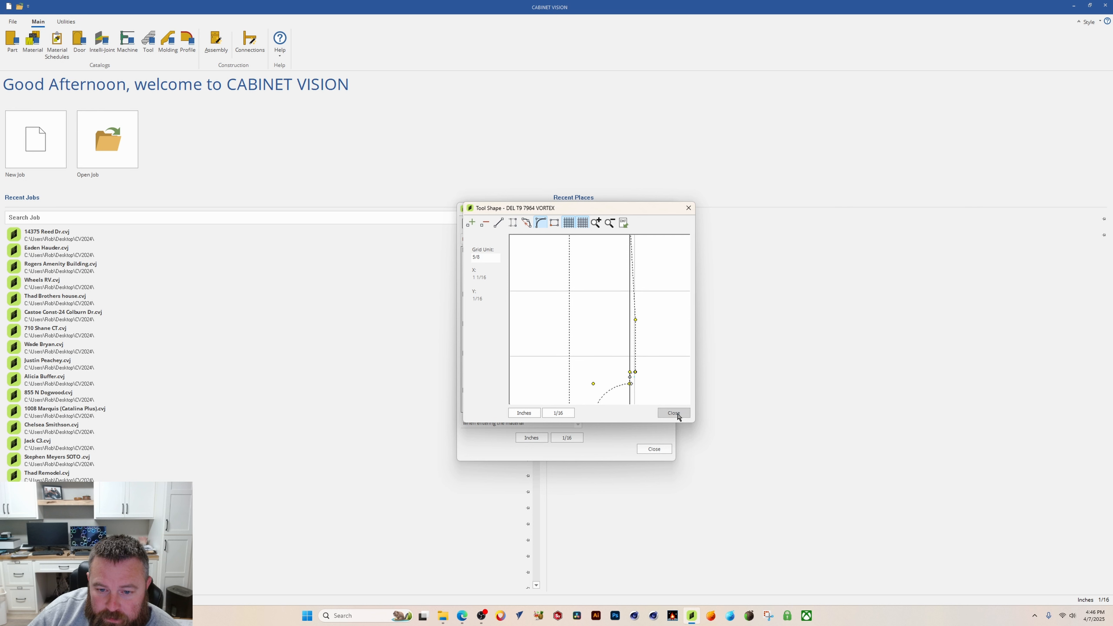
Step: Zoom around the arc-to-edge transition and compare the shape with the manufacturer drawing
{"action": "left_click", "coordinate": [596, 223]}
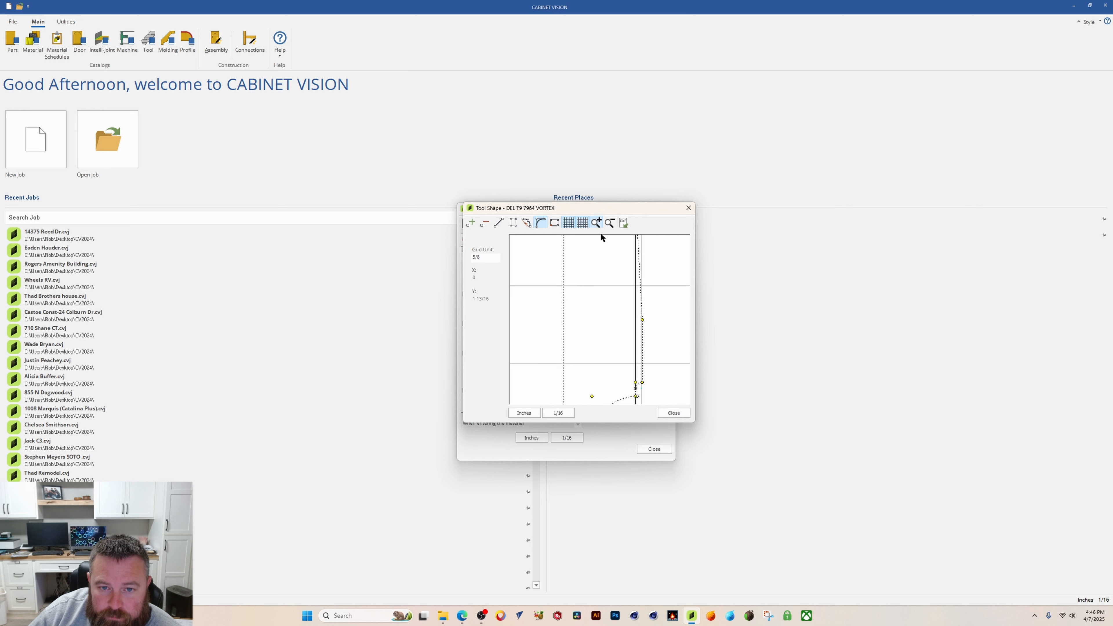
{"action": "left_click", "coordinate": [595, 222]}
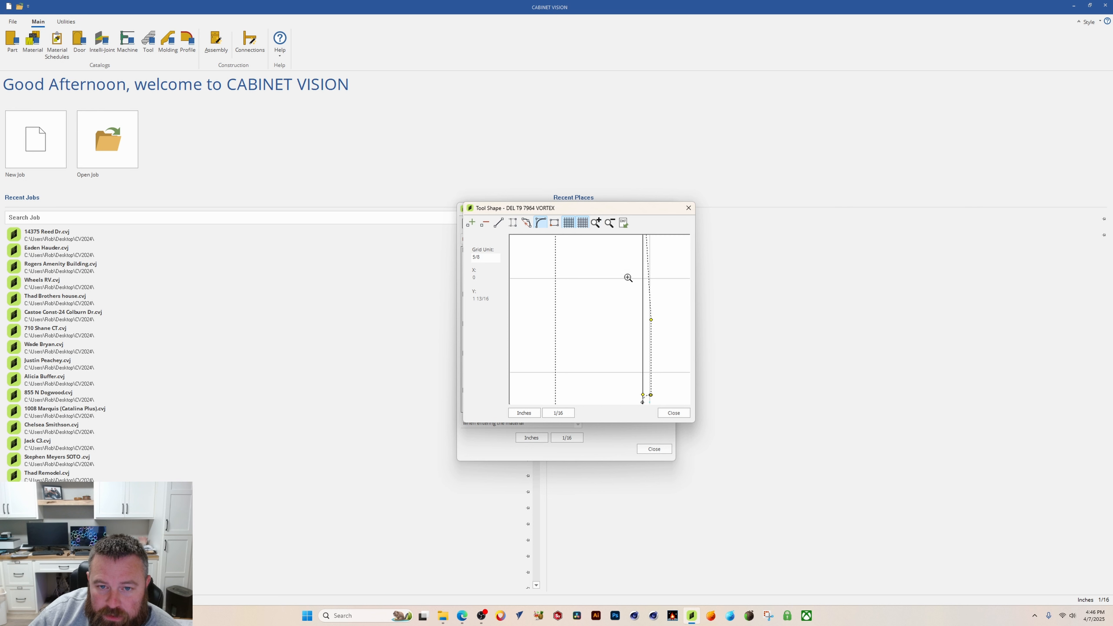
{"action": "left_click", "coordinate": [610, 223]}
{"action": "left_click_drag", "start_coordinate": [628, 363], "coordinate": [603, 340]}
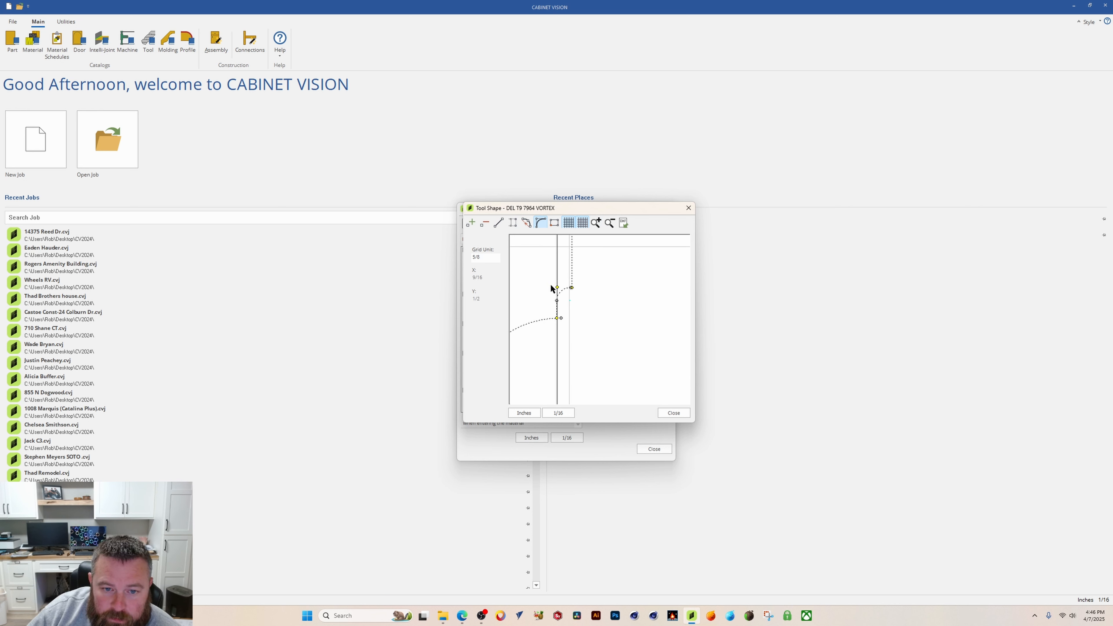
{"action": "left_click", "coordinate": [611, 223]}
{"action": "left_click", "coordinate": [611, 224]}
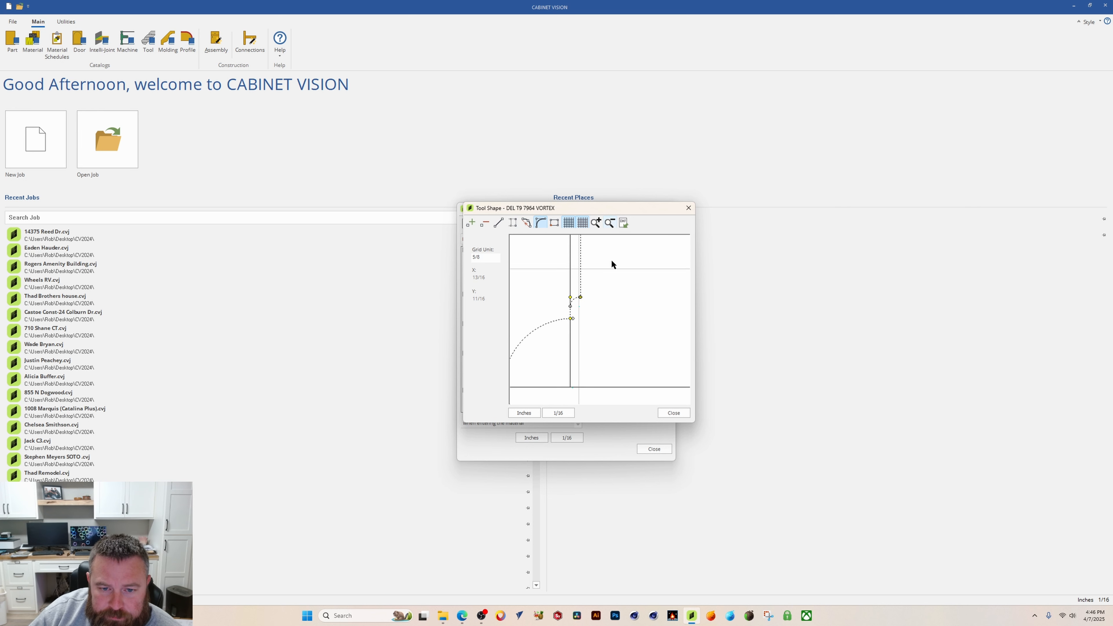
{"action": "left_click", "coordinate": [610, 223]}
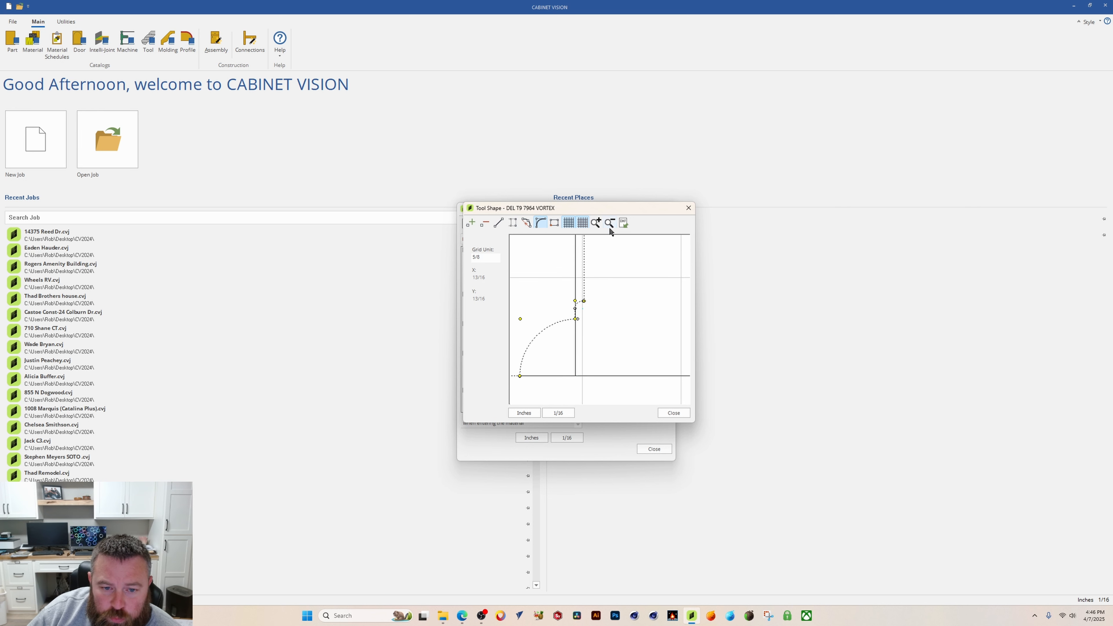
{"action": "left_click", "coordinate": [610, 224]}
{"action": "left_click", "coordinate": [611, 223]}
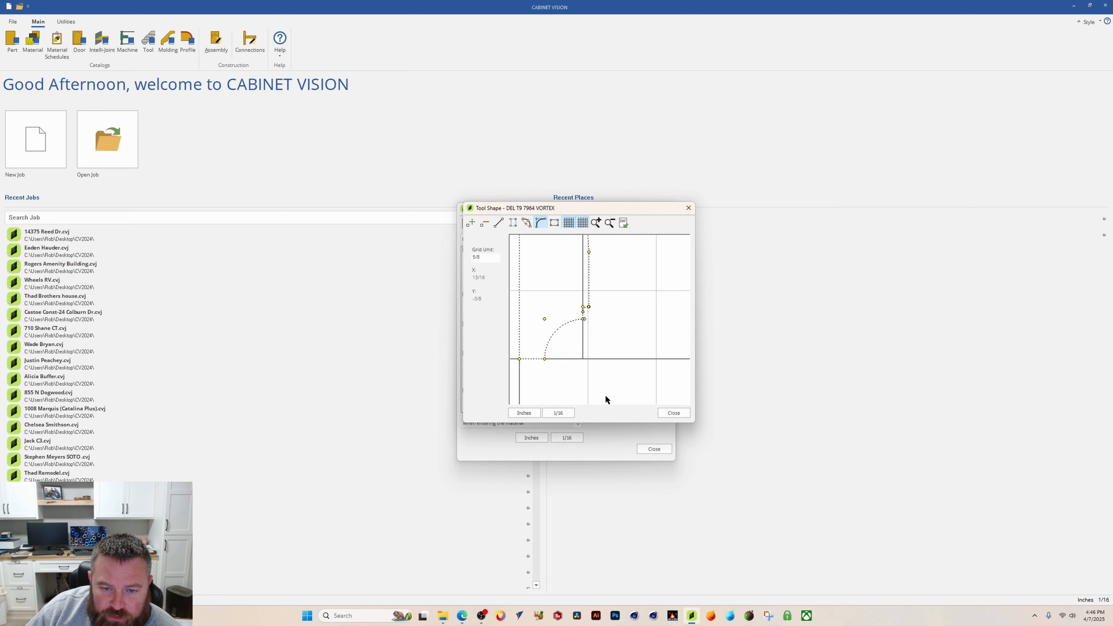
{"action": "left_click", "coordinate": [465, 575]}
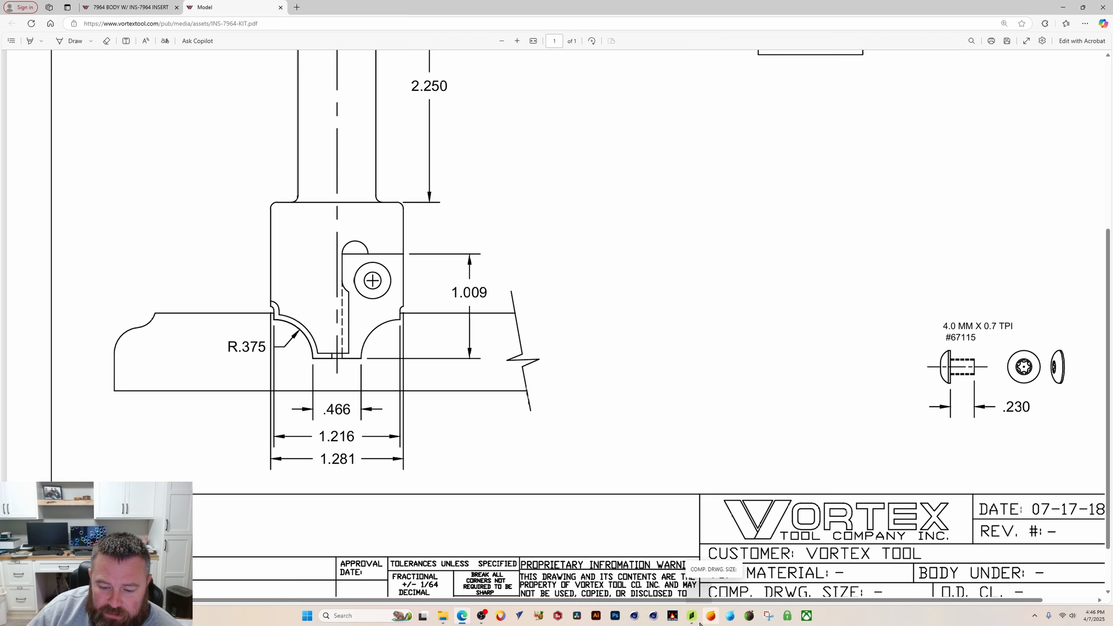
{"action": "left_click", "coordinate": [692, 615]}
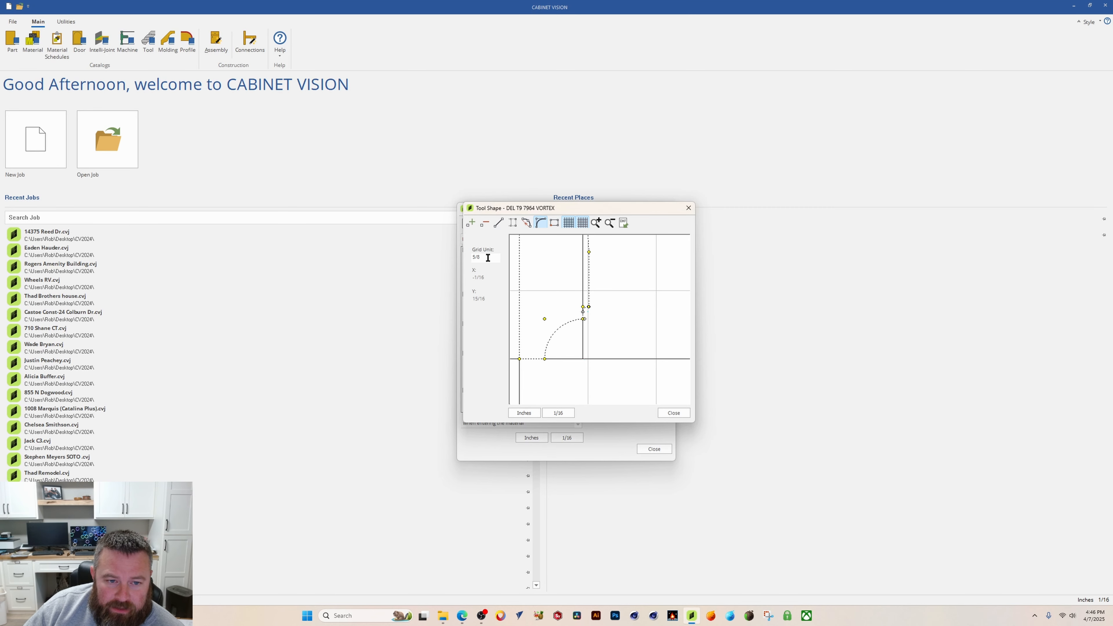
Step: Set the grid unit to 1 and add a new point on the upper right edge, pulling it slightly inward to taper the edge
{"action": "left_click_drag", "start_coordinate": [488, 258], "coordinate": [436, 257]}
{"action": "type", "text": "1"}
{"action": "key", "text": "Return"}
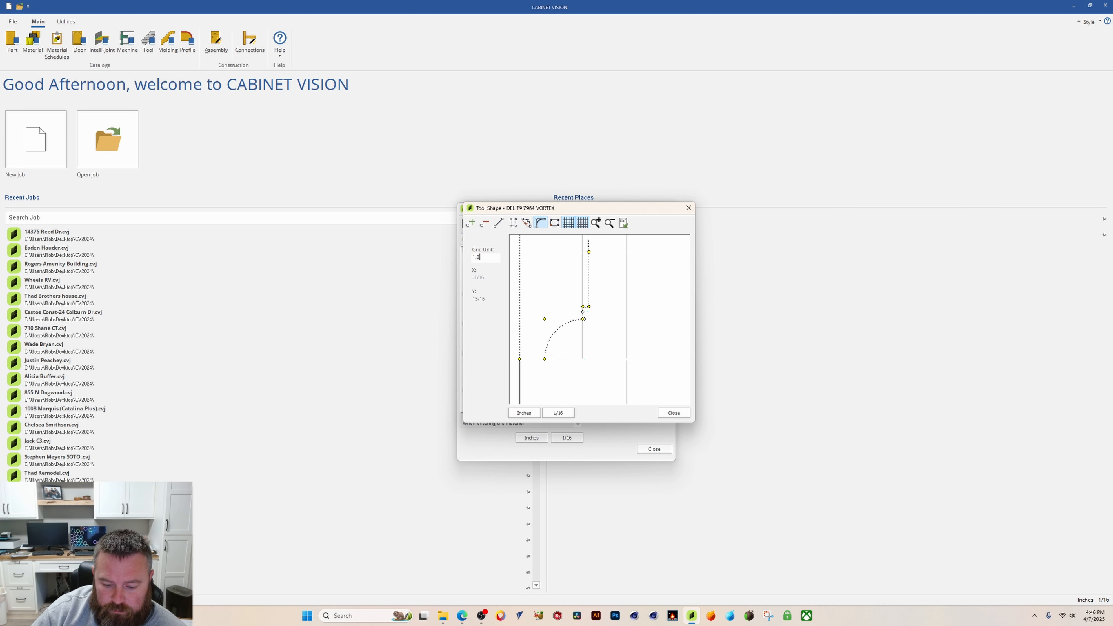
{"action": "left_click", "coordinate": [610, 223]}
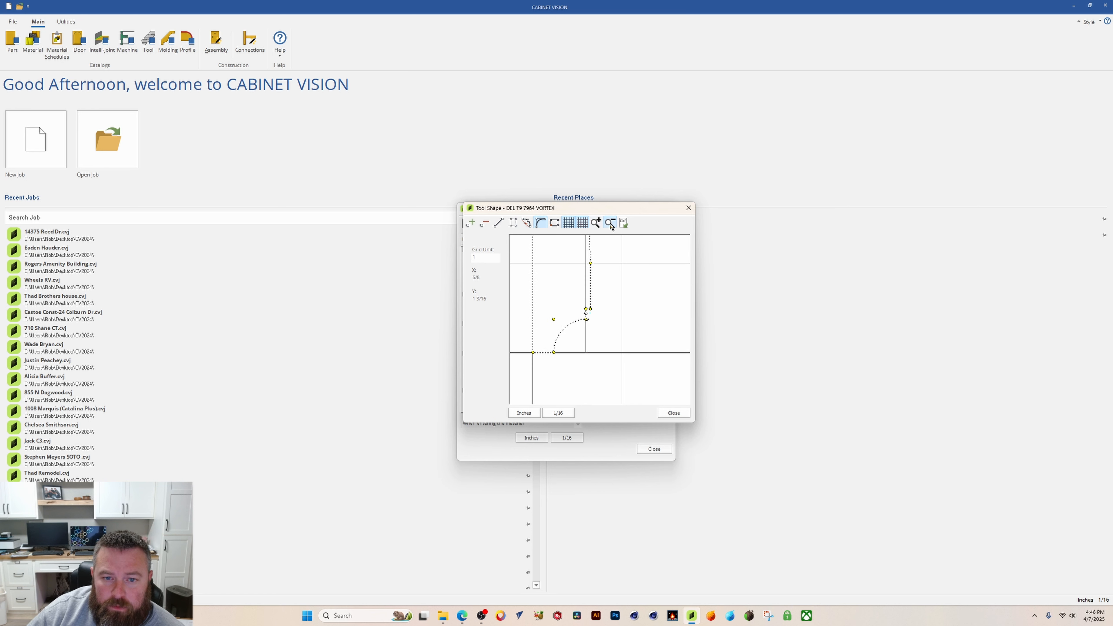
{"action": "left_click", "coordinate": [610, 223]}
{"action": "left_click", "coordinate": [610, 223]}
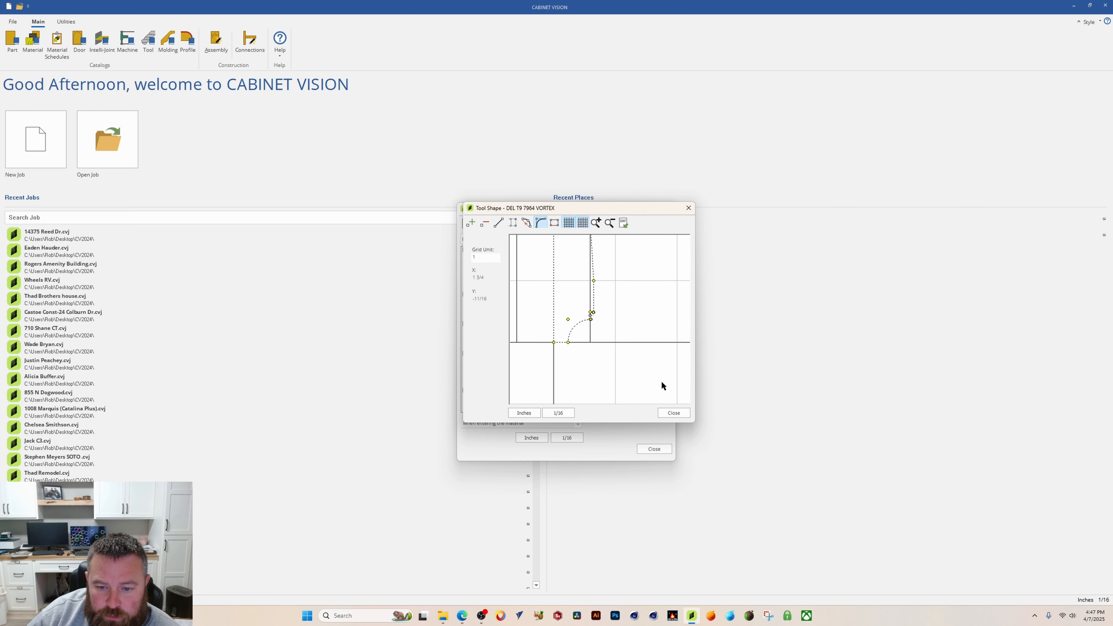
{"action": "left_click", "coordinate": [609, 223]}
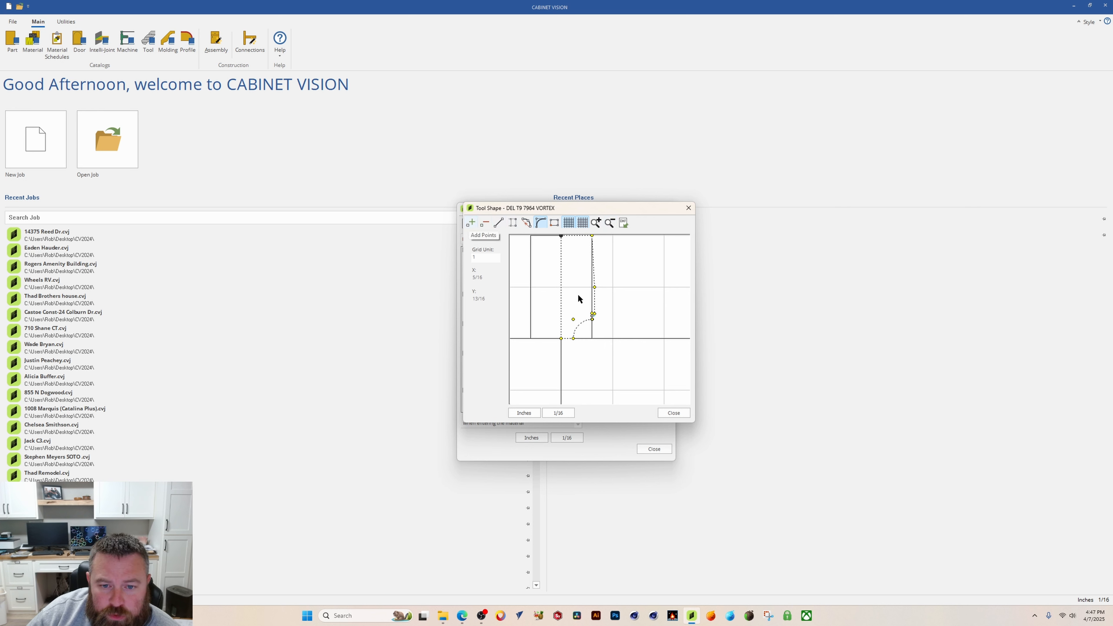
{"action": "left_click", "coordinate": [471, 223]}
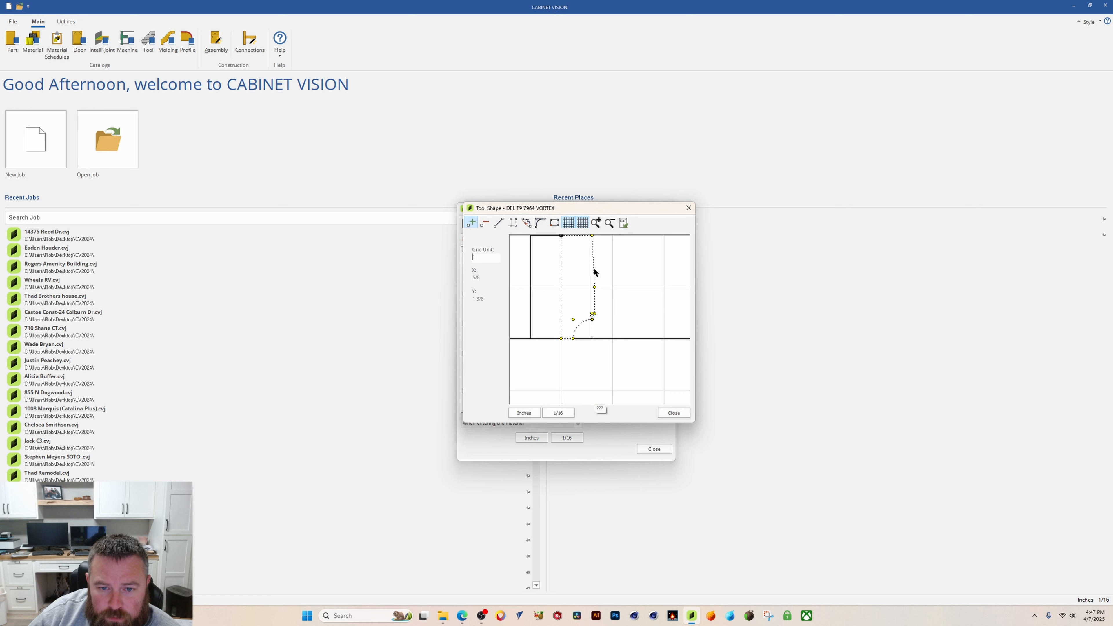
{"action": "left_click_drag", "start_coordinate": [593, 269], "coordinate": [584, 287]}
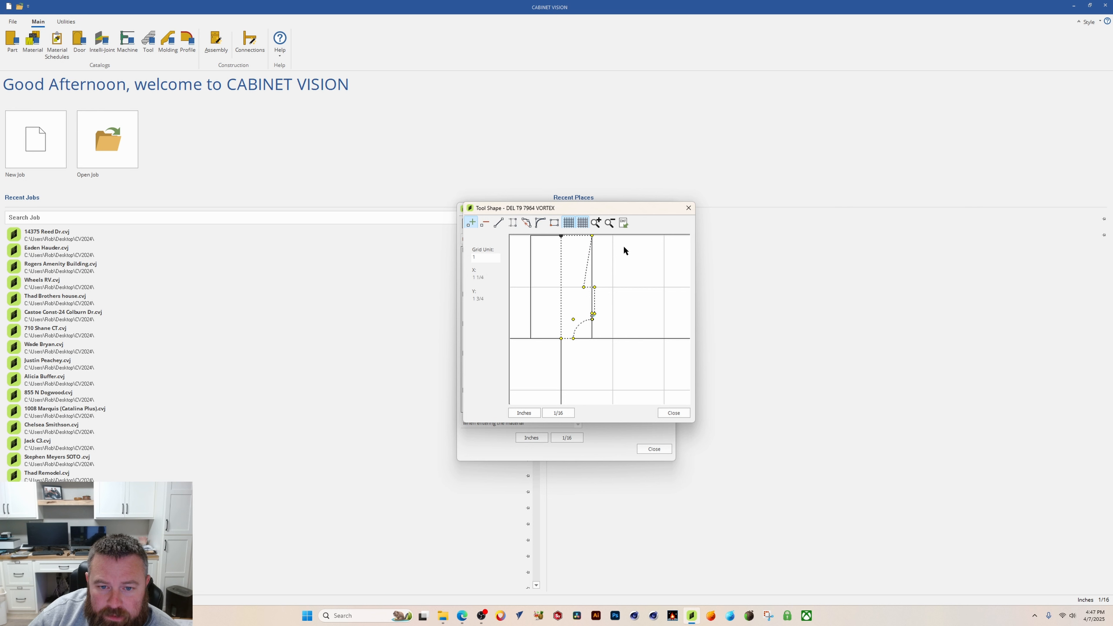
{"action": "left_click", "coordinate": [610, 223]}
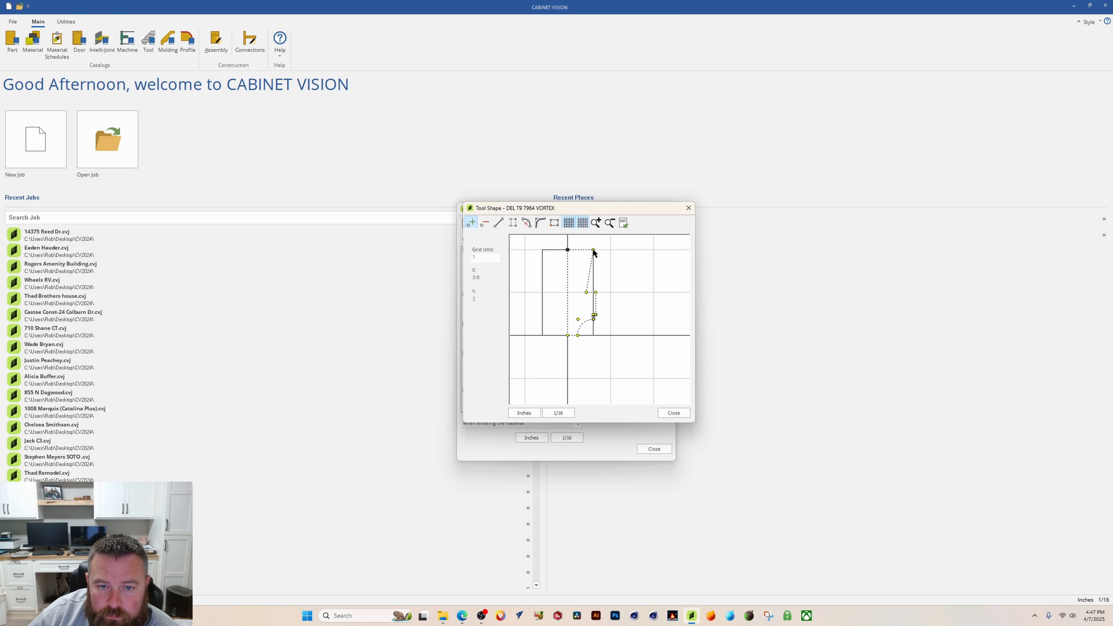
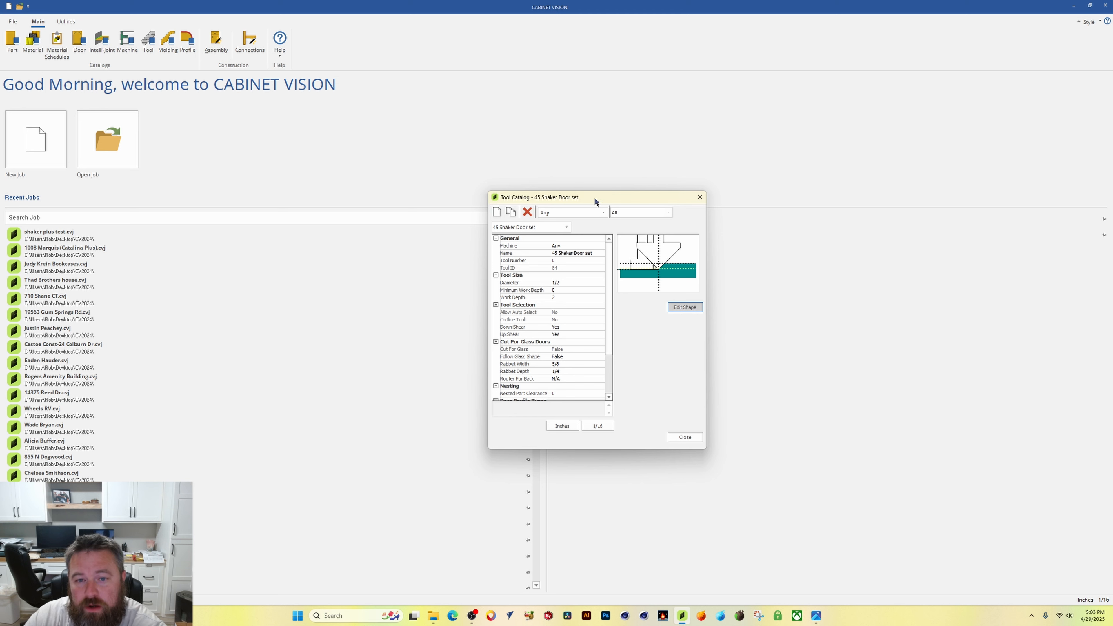
Step: Create a new Tool Set tool named DELETE Shape VIDEO TEST
{"action": "left_click_drag", "start_coordinate": [595, 198], "coordinate": [603, 198]}
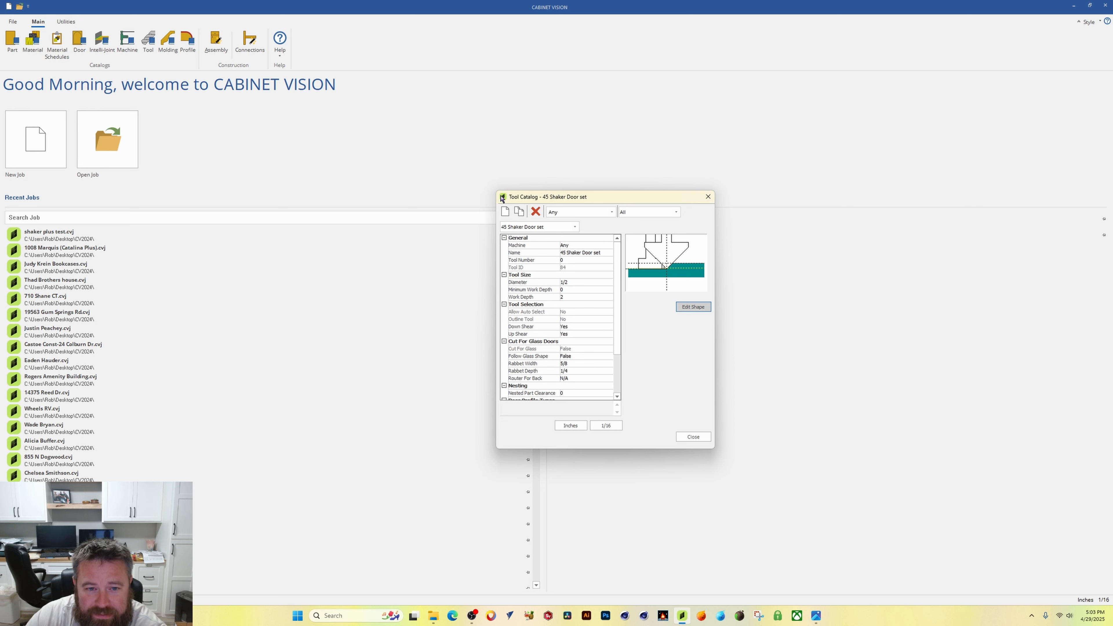
{"action": "left_click", "coordinate": [505, 213]}
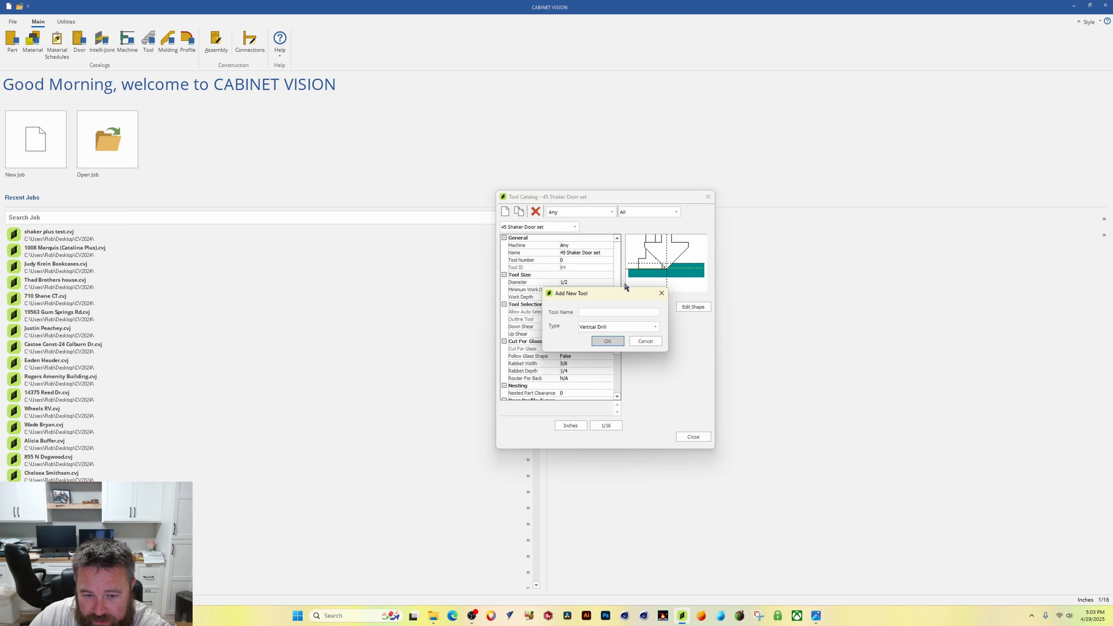
{"action": "left_click", "coordinate": [619, 312]}
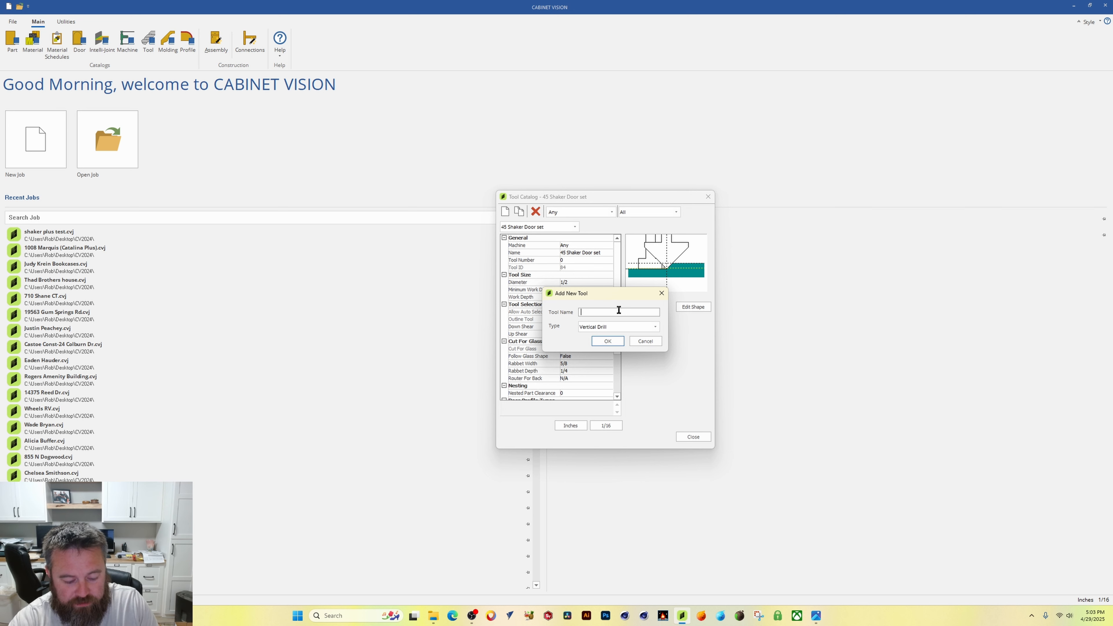
{"action": "type", "text": "DELETE"}
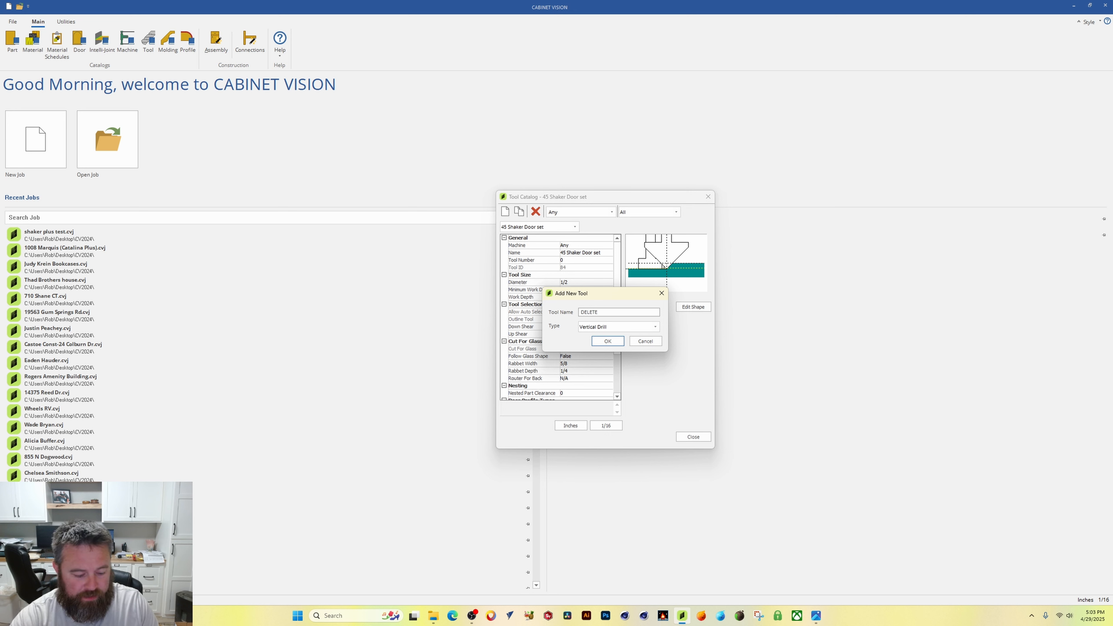
{"action": "type", "text": " V G"}
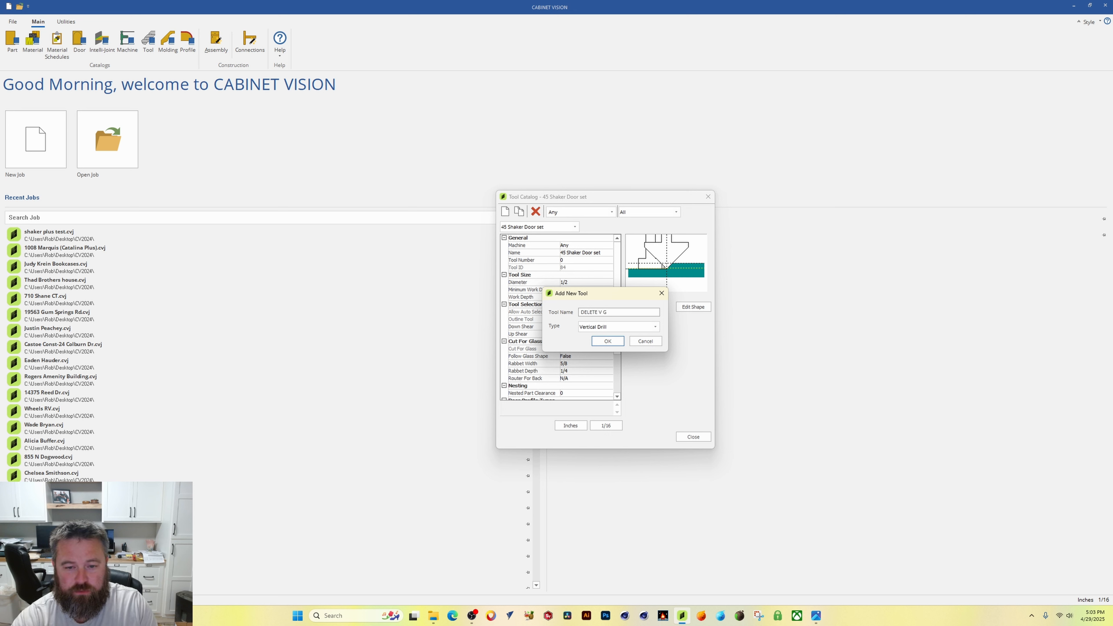
{"action": "key", "text": "BackSpace"}
{"action": "key", "text": "BackSpace"}
{"action": "key", "text": "BackSpace"}
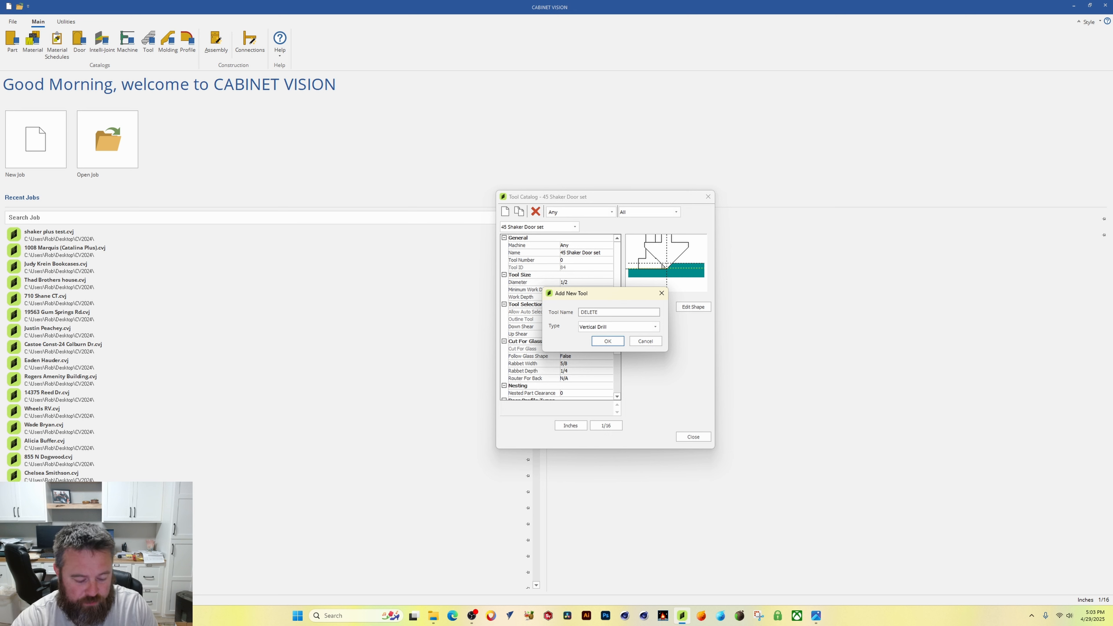
{"action": "type", "text": "Shap"}
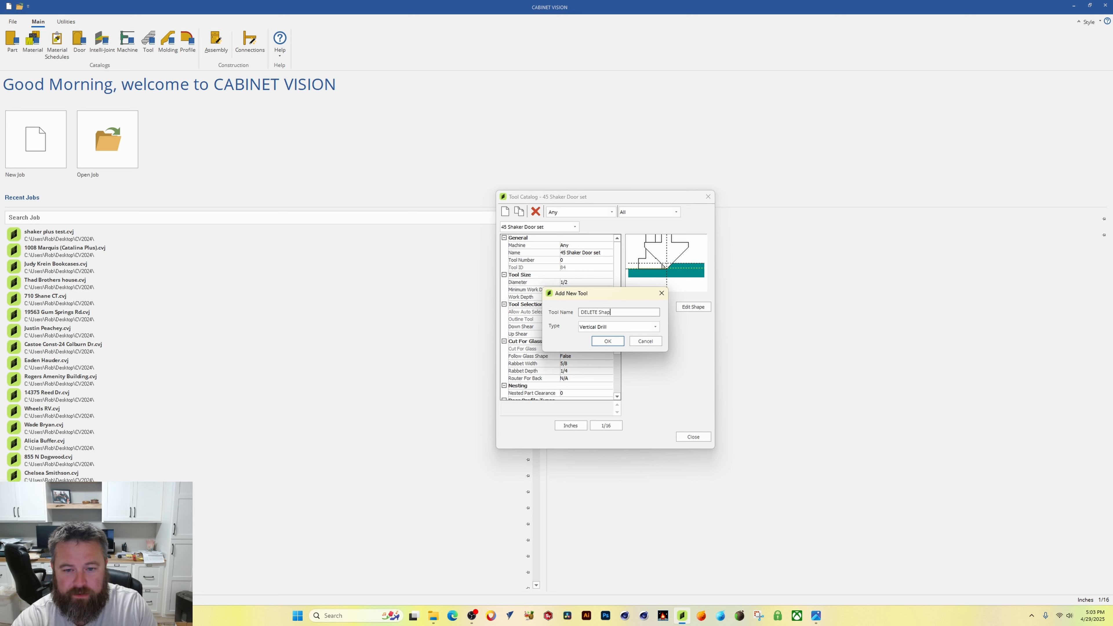
{"action": "type", "text": "e"}
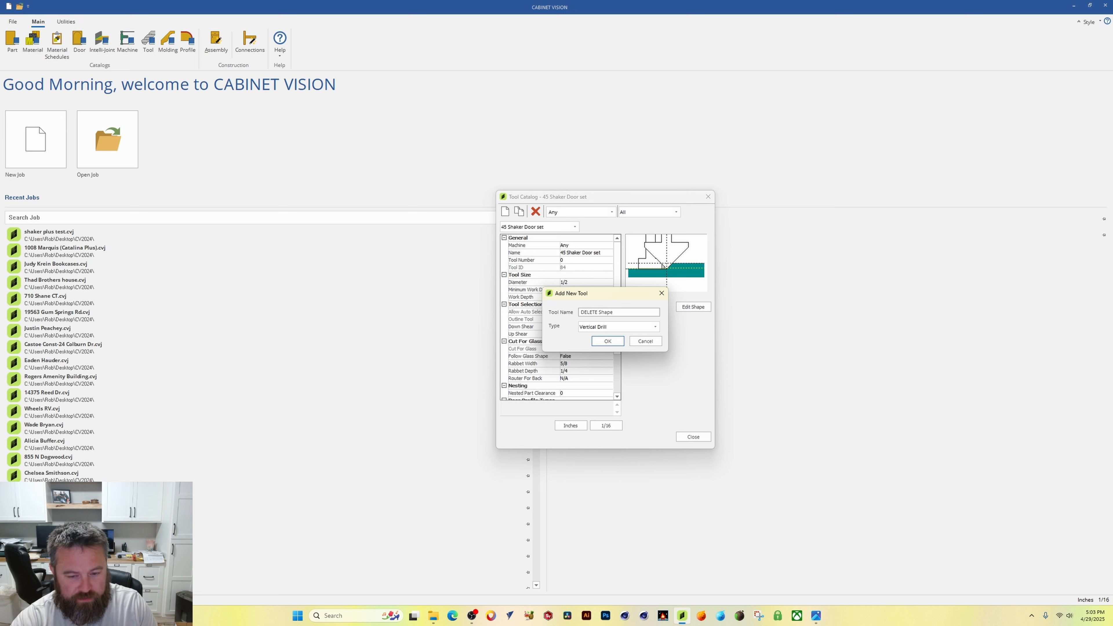
{"action": "type", "text": " VIDEo"}
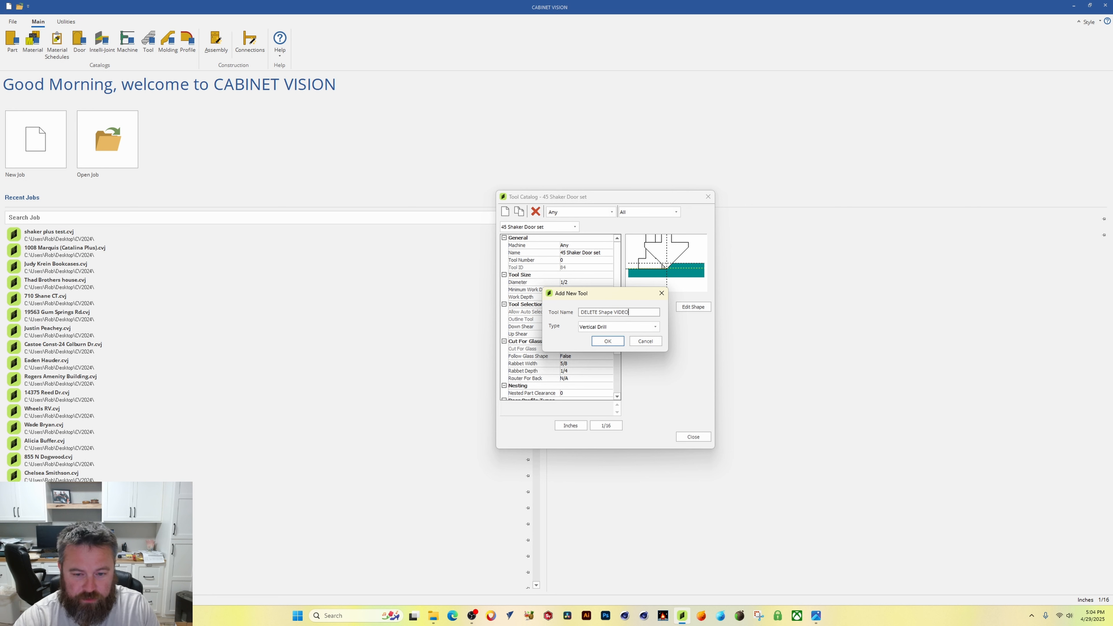
{"action": "type", "text": " TEST"}
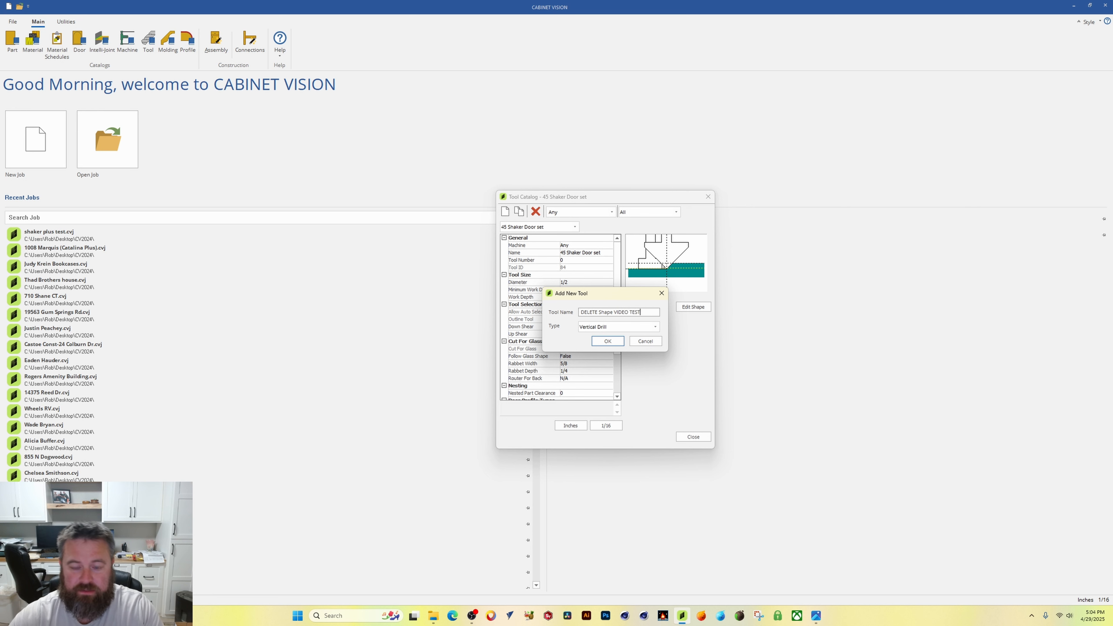
{"action": "left_click_drag", "start_coordinate": [614, 297], "coordinate": [629, 266]}
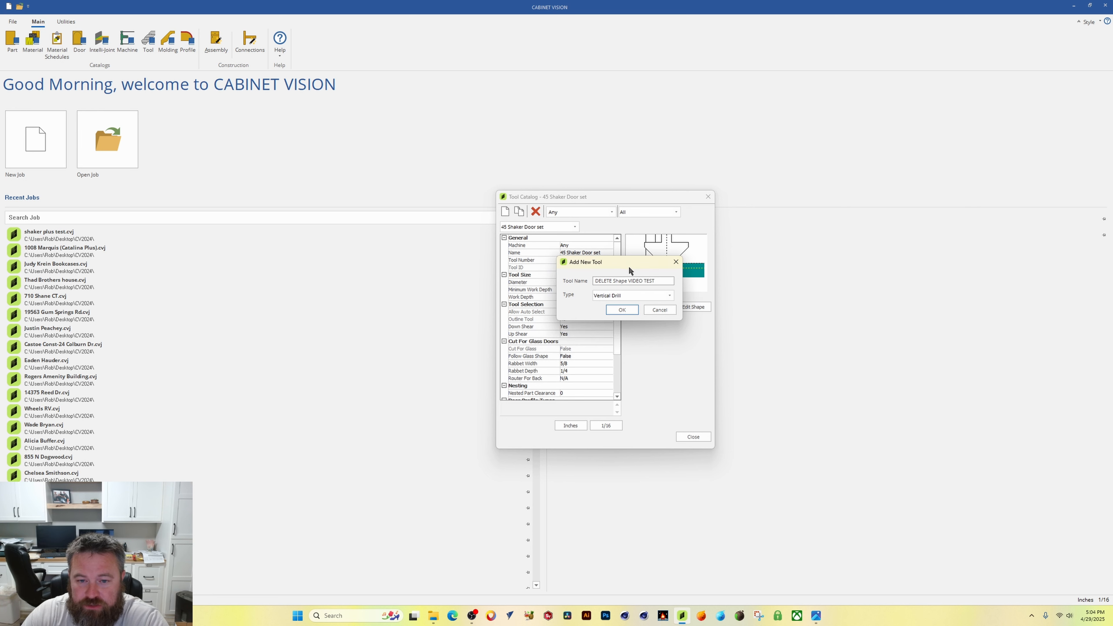
{"action": "left_click", "coordinate": [669, 296]}
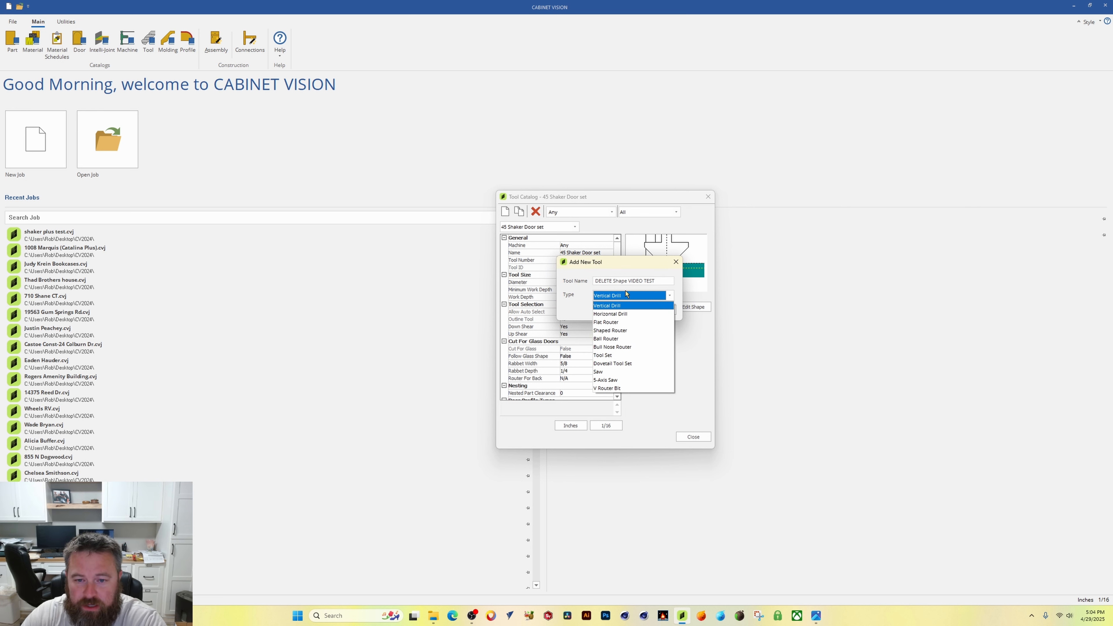
{"action": "left_click", "coordinate": [604, 356]}
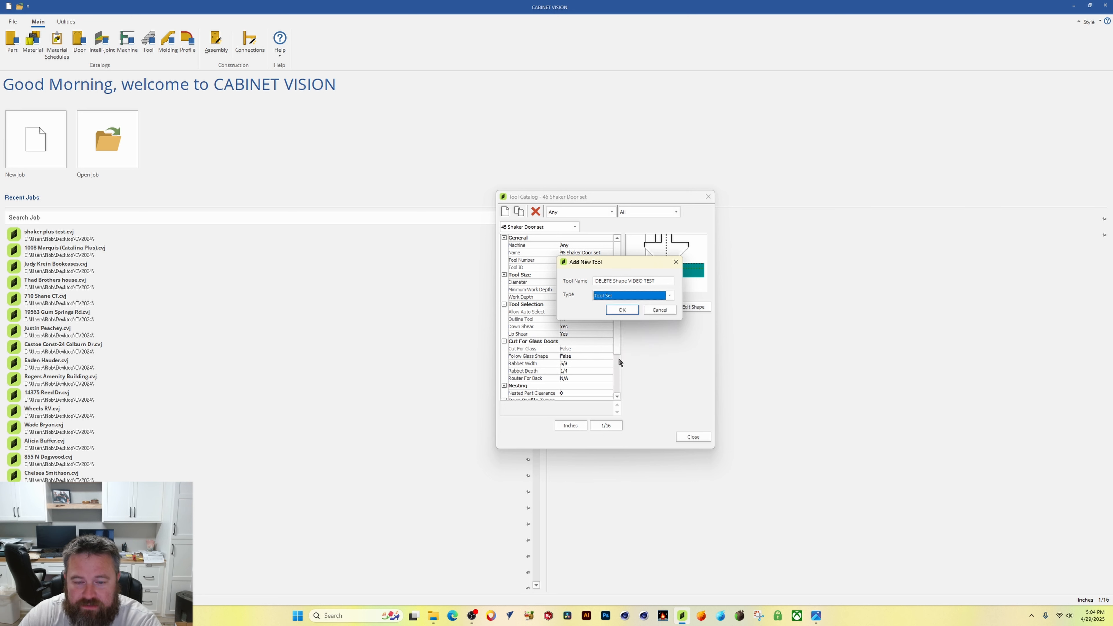
{"action": "left_click", "coordinate": [623, 310]}
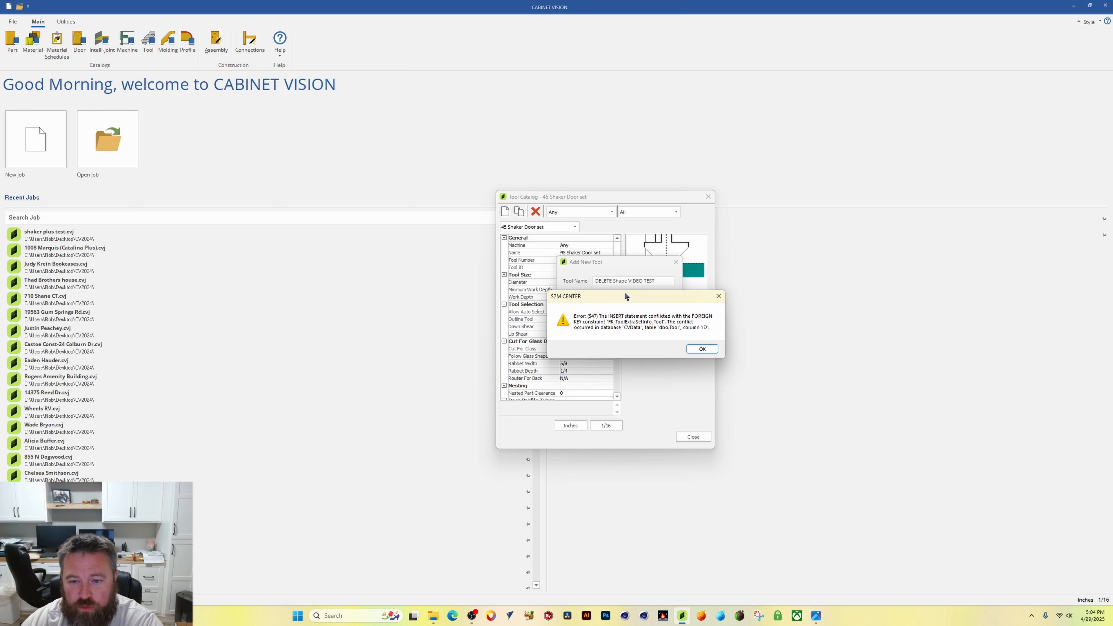
Step: Dismiss the error message and delete the DELETE Shape VIDEO TEST tool
{"action": "left_click_drag", "start_coordinate": [662, 298], "coordinate": [636, 289]}
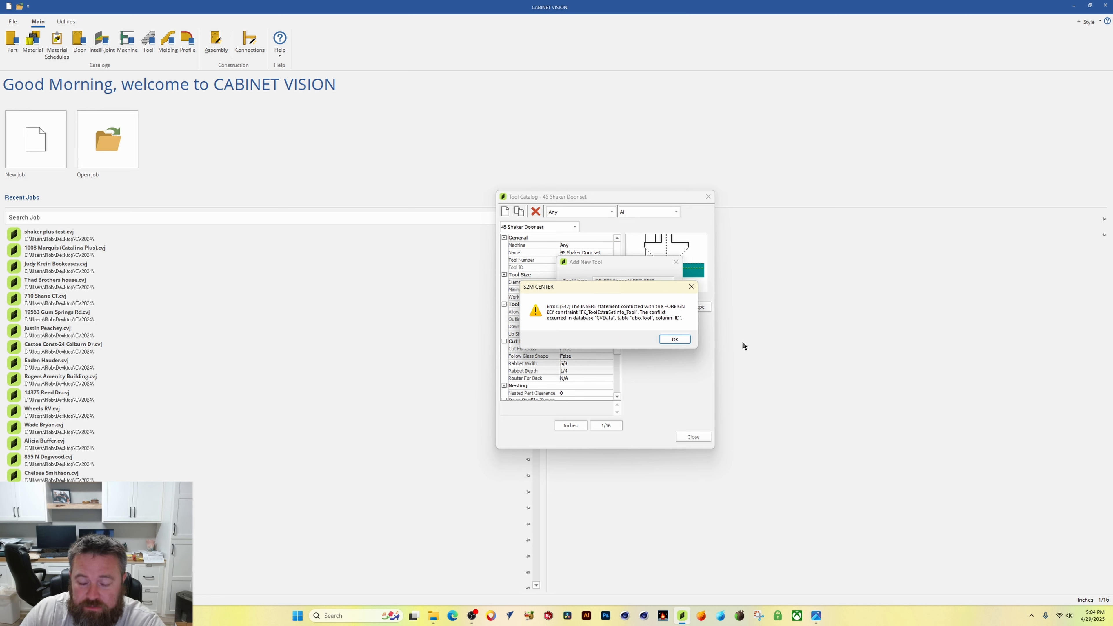
{"action": "left_click_drag", "start_coordinate": [586, 295], "coordinate": [575, 320]}
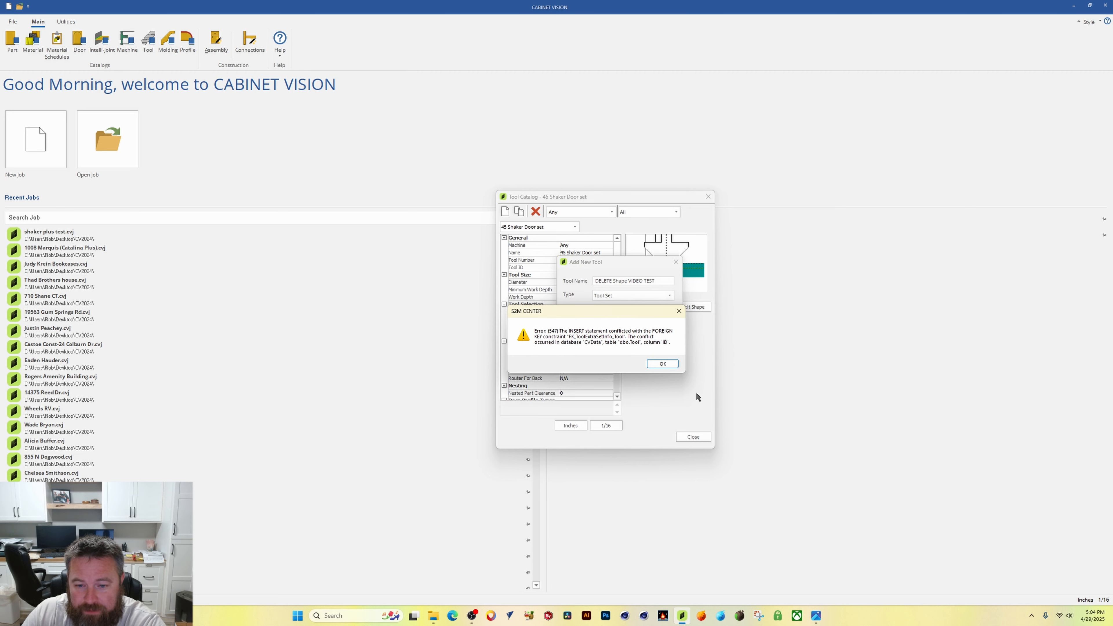
{"action": "left_click", "coordinate": [662, 363]}
{"action": "left_click", "coordinate": [615, 336]}
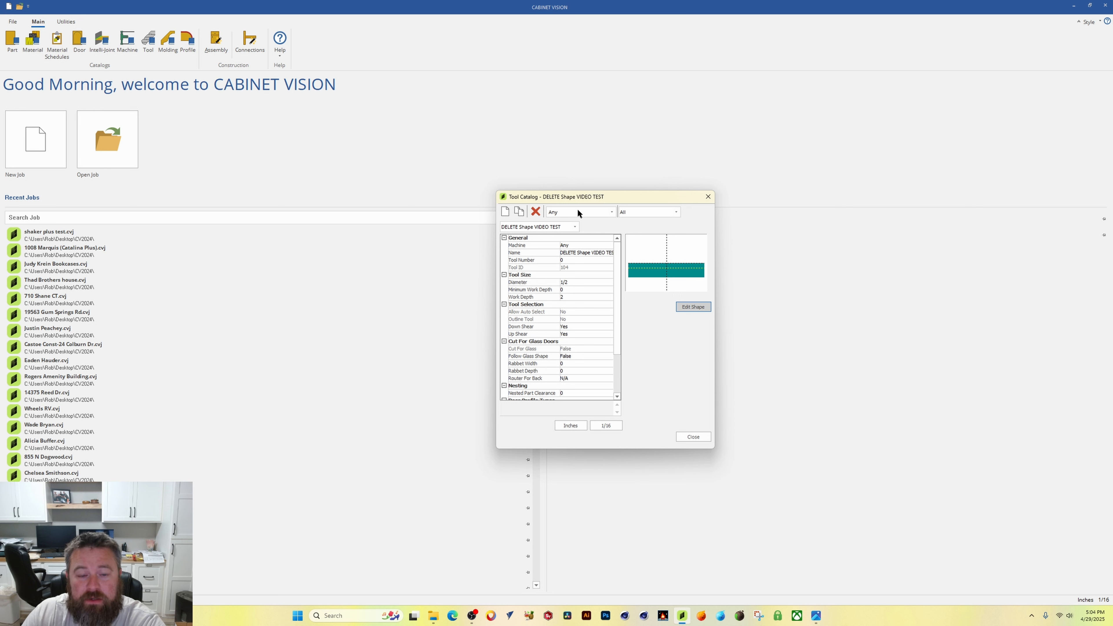
{"action": "left_click", "coordinate": [535, 211]}
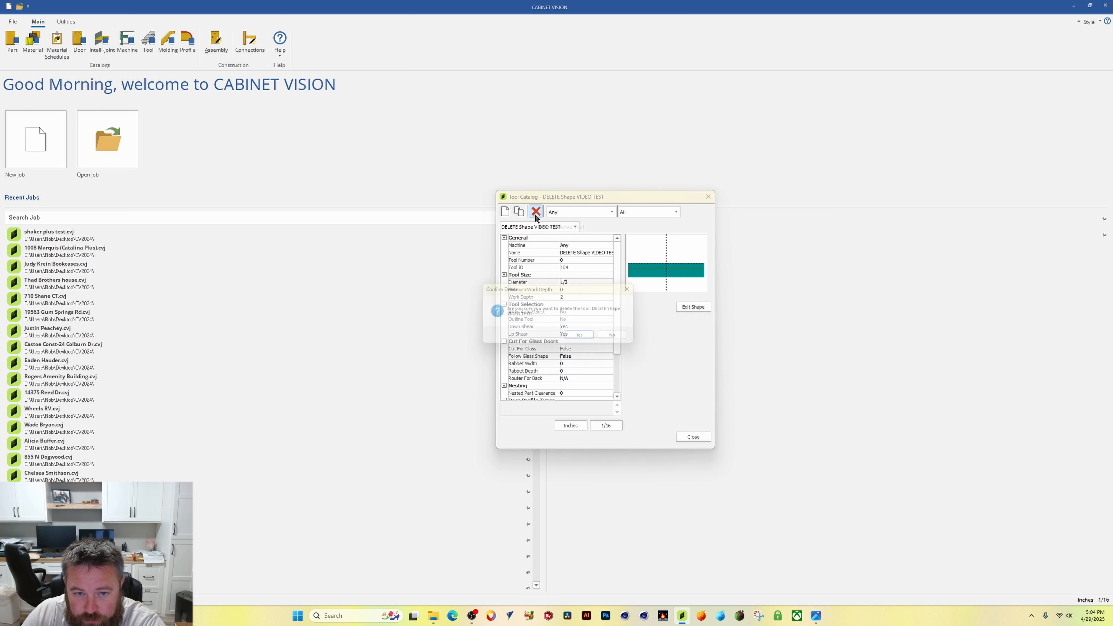
{"action": "left_click", "coordinate": [583, 338]}
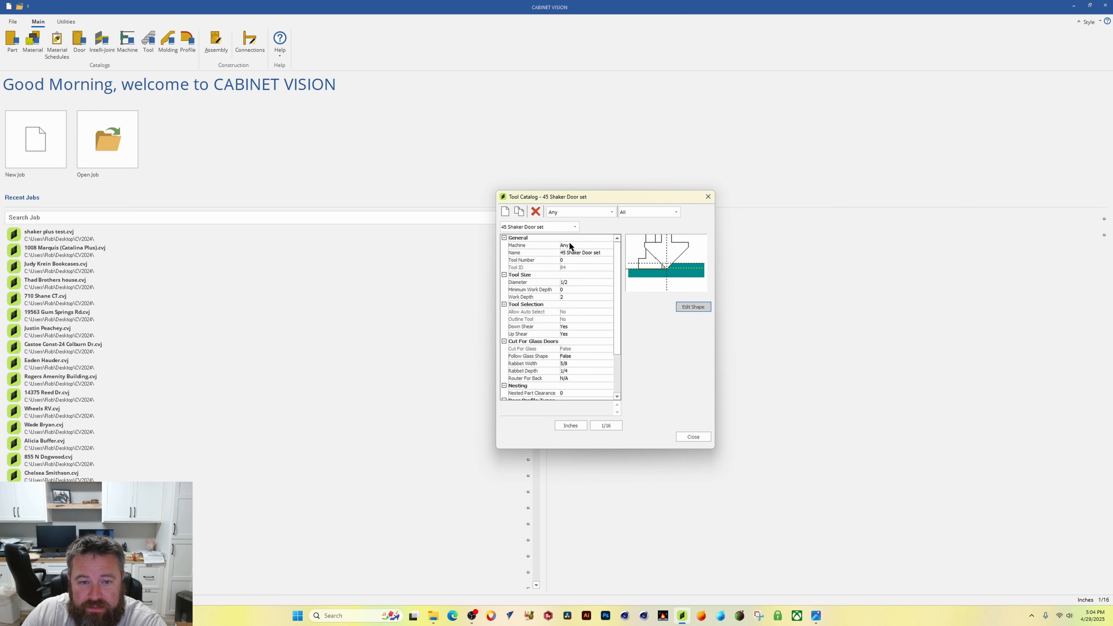
Step: Select the Shaker Door set tool and duplicate it
{"action": "left_click", "coordinate": [566, 228]}
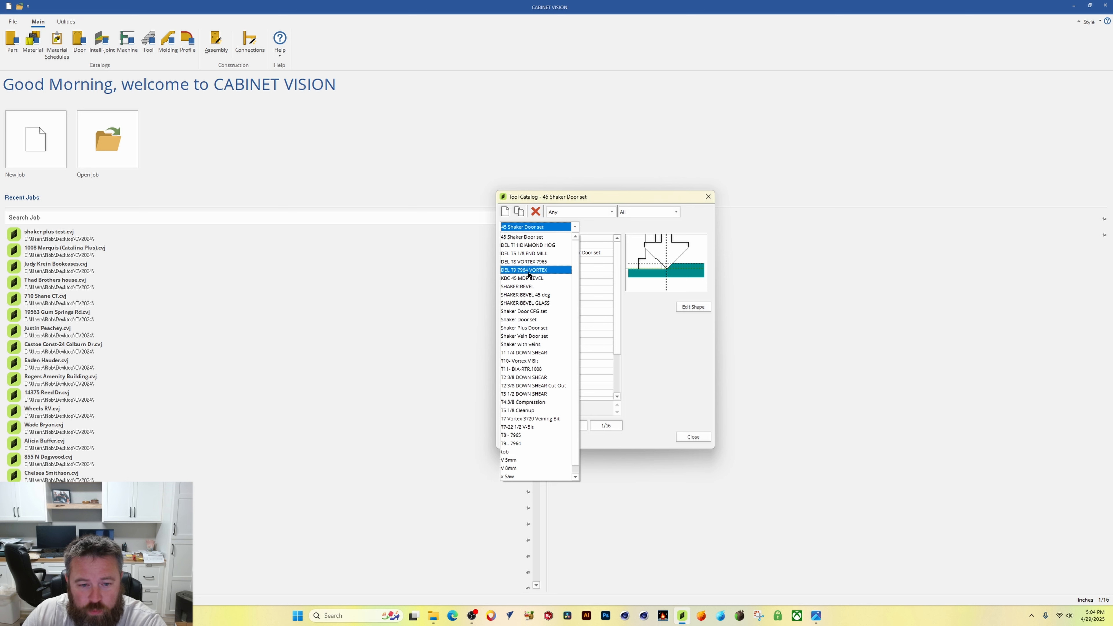
{"action": "left_click", "coordinate": [526, 319]}
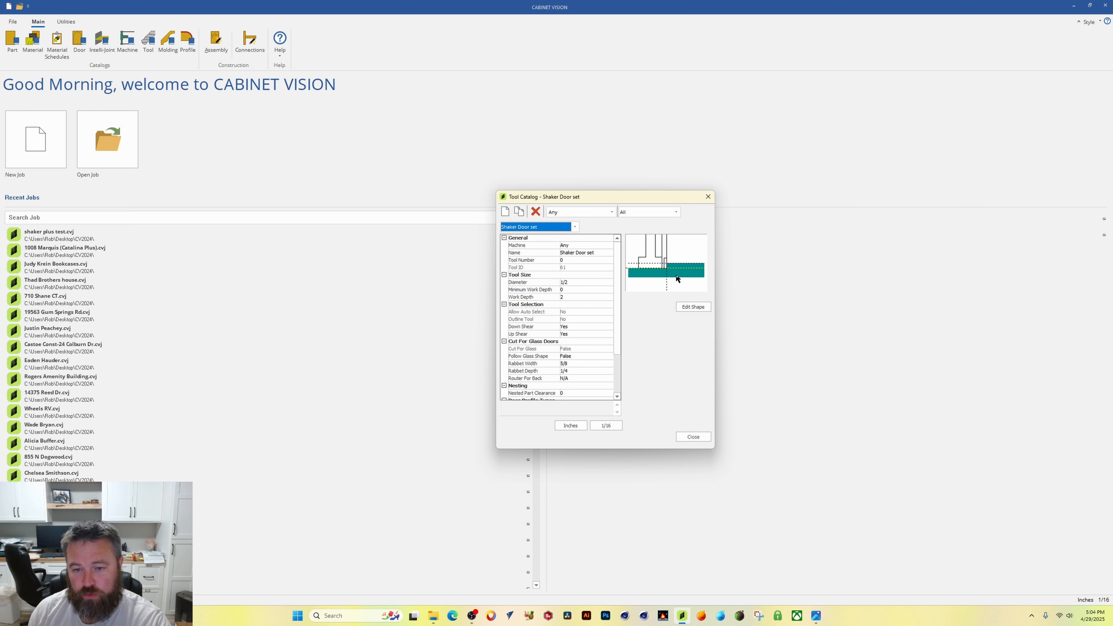
{"action": "left_click", "coordinate": [520, 212]}
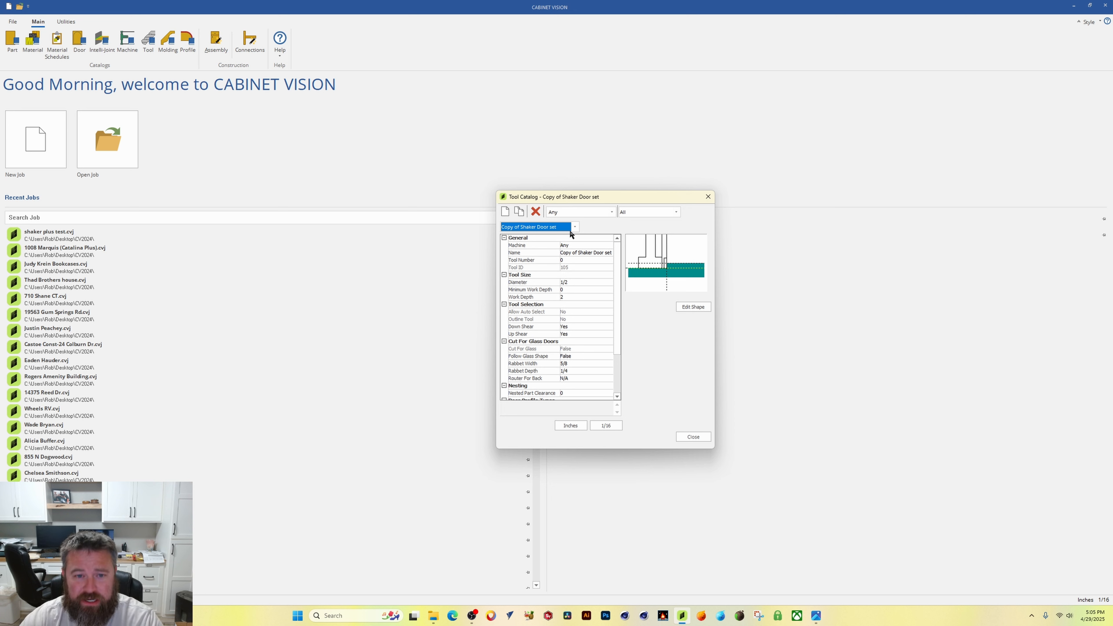
Step: Rename the copied tool as DEL FORM TOOL VIDEO TEST
{"action": "left_click", "coordinate": [607, 253]}
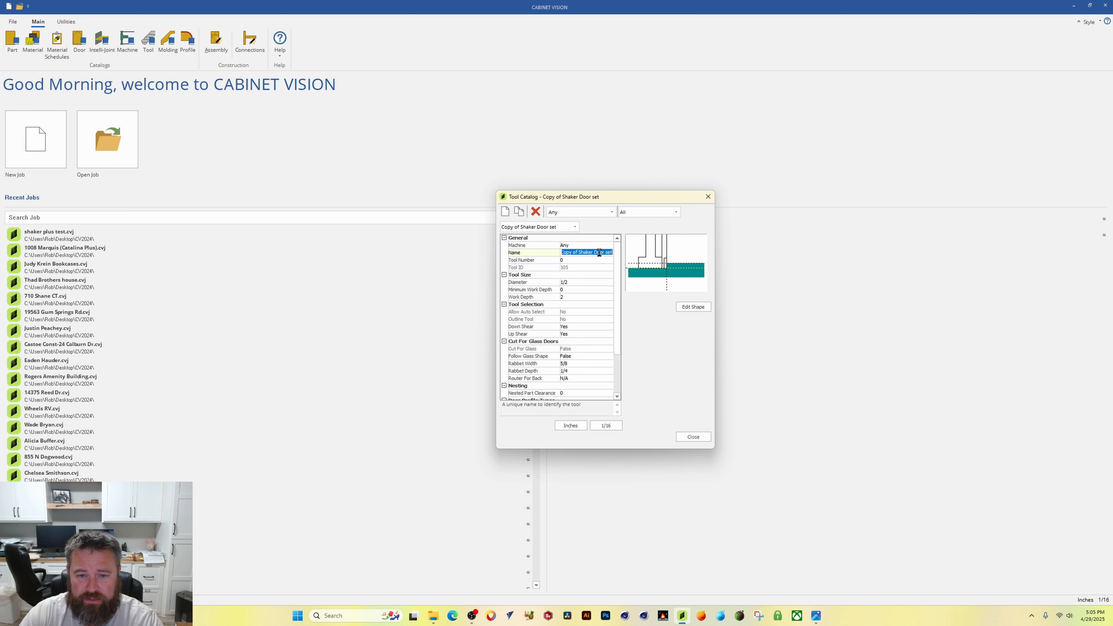
{"action": "left_click", "coordinate": [599, 254]}
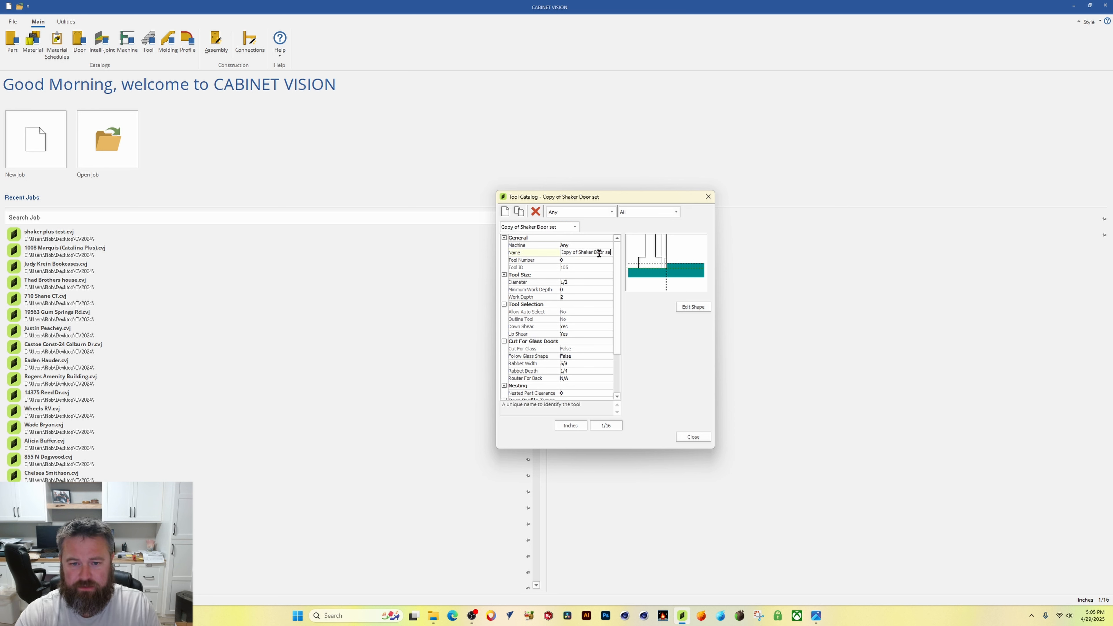
{"action": "key", "text": "BackSpace"}
{"action": "key", "text": "BackSpace"}
{"action": "key", "text": "BackSpace"}
{"action": "key", "text": "BackSpace"}
{"action": "key", "text": "BackSpace"}
{"action": "key", "text": "BackSpace"}
{"action": "key", "text": "BackSpace"}
{"action": "key", "text": "BackSpace"}
{"action": "key", "text": "BackSpace"}
{"action": "key", "text": "BackSpace"}
{"action": "key", "text": "BackSpace"}
{"action": "key", "text": "BackSpace"}
{"action": "key", "text": "BackSpace"}
{"action": "key", "text": "BackSpace"}
{"action": "key", "text": "BackSpace"}
{"action": "key", "text": "BackSpace"}
{"action": "key", "text": "BackSpace"}
{"action": "key", "text": "BackSpace"}
{"action": "key", "text": "BackSpace"}
{"action": "key", "text": "BackSpace"}
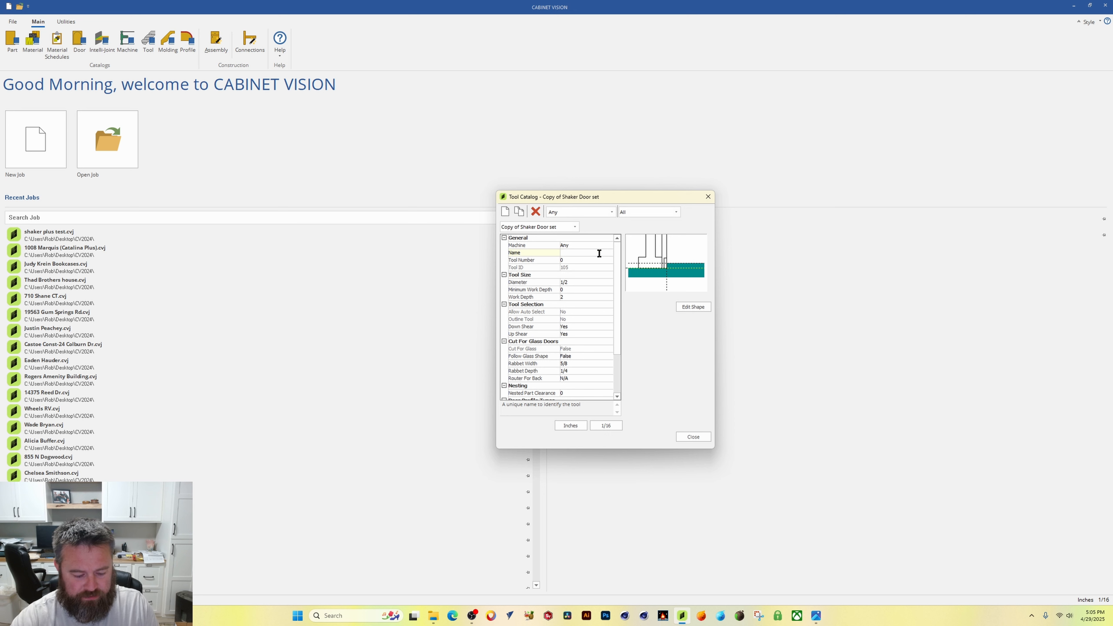
{"action": "type", "text": "DEL FOR"}
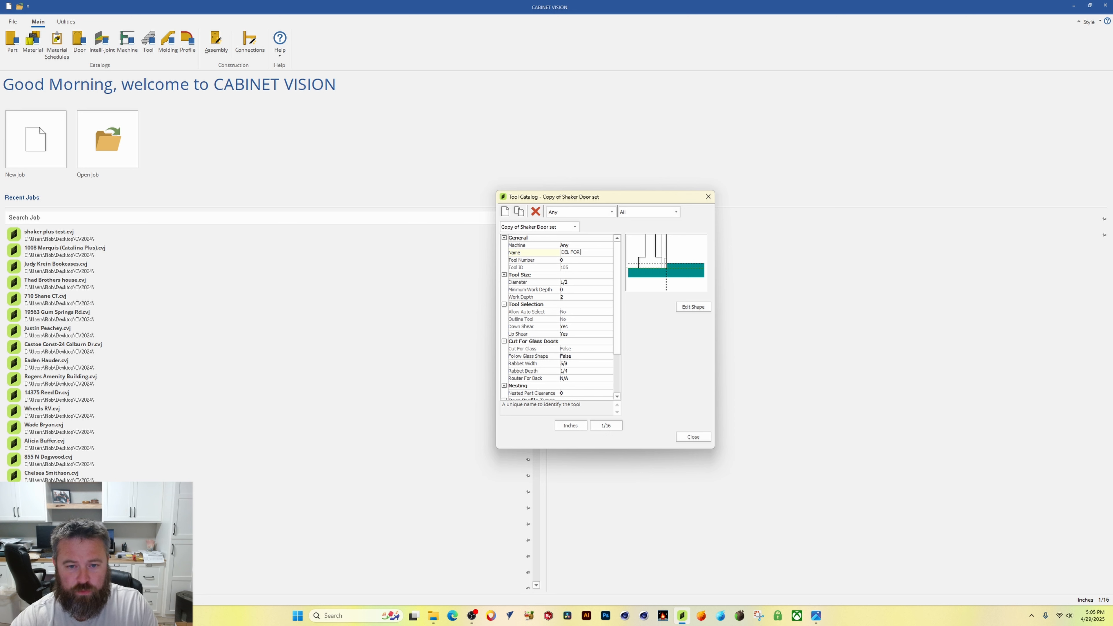
{"action": "type", "text": "M TOOL"}
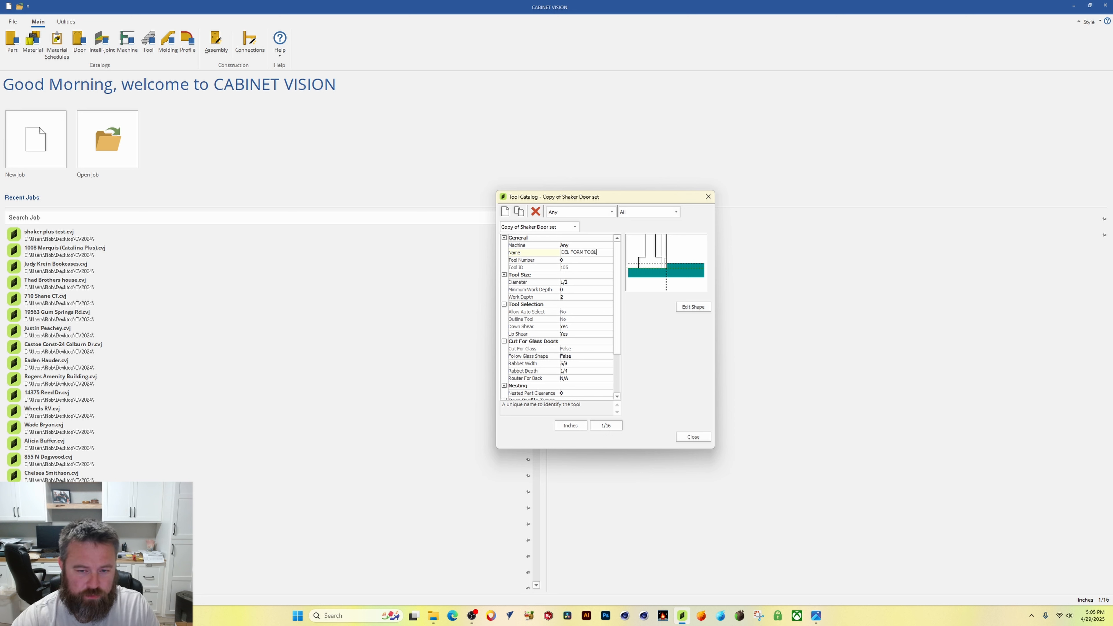
{"action": "type", "text": " TE"}
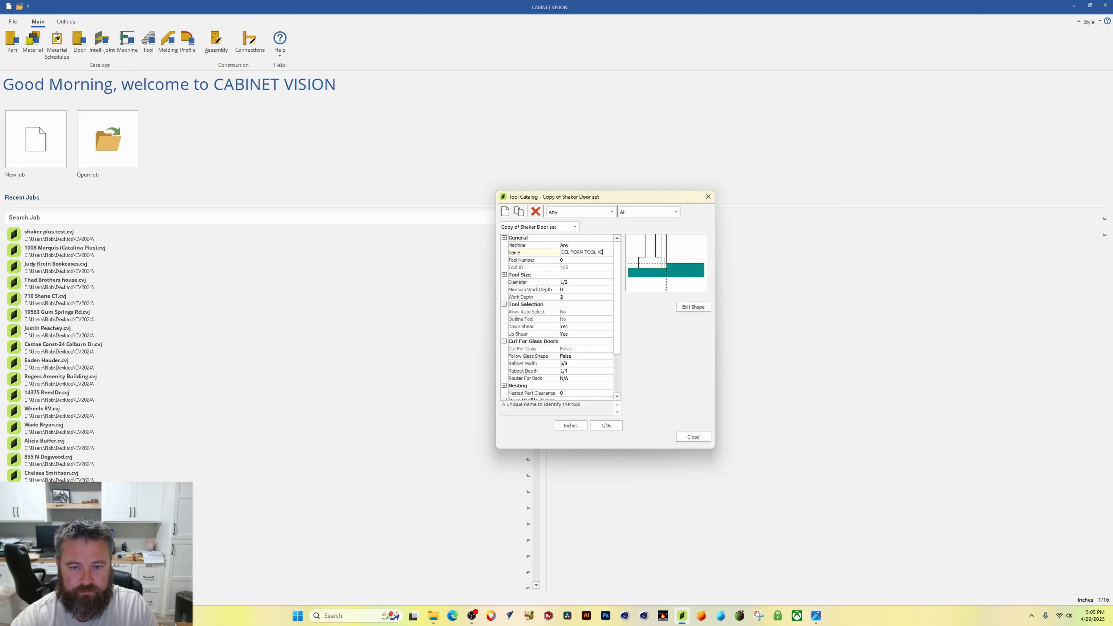
{"action": "type", "text": " TEST"}
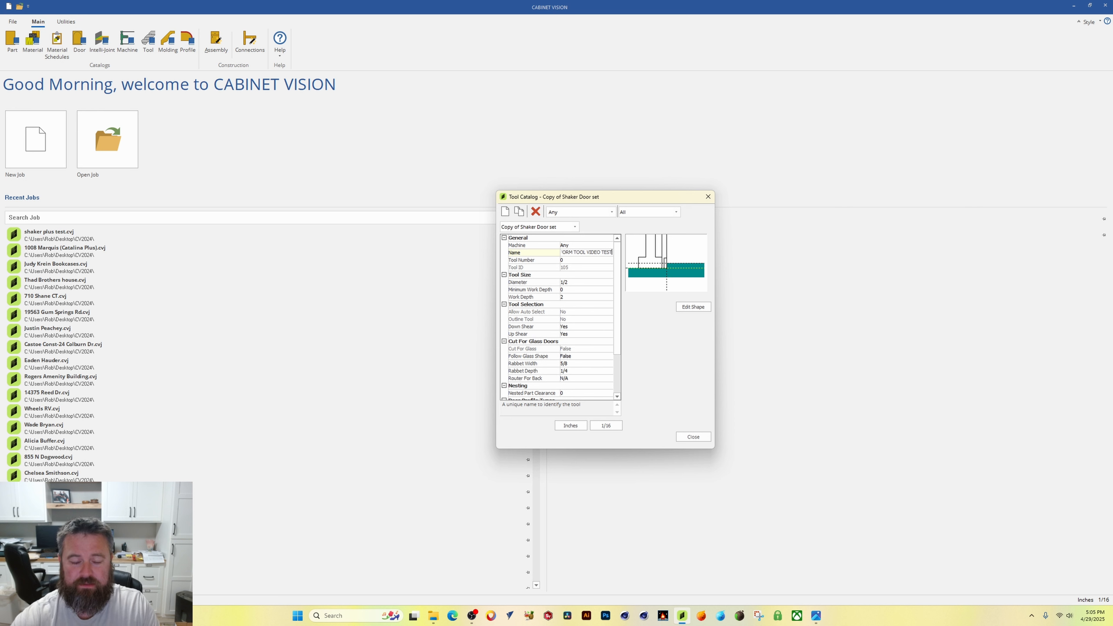
{"action": "left_click", "coordinate": [583, 260]}
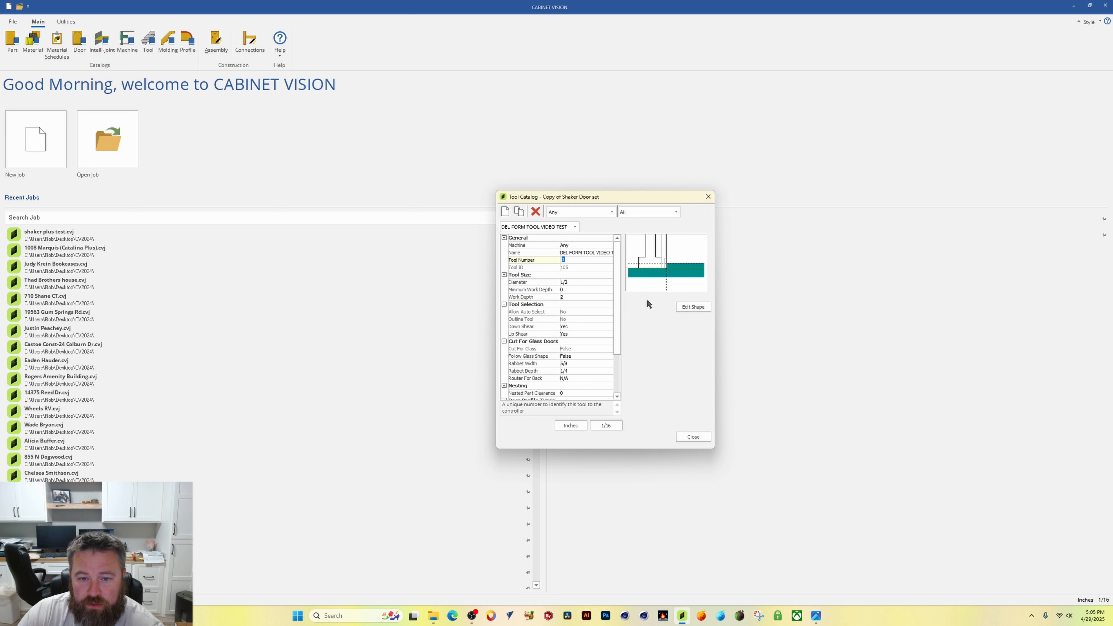
Step: Open the copied tool's shape editor and delete all three tooling operations
{"action": "left_click", "coordinate": [685, 307]}
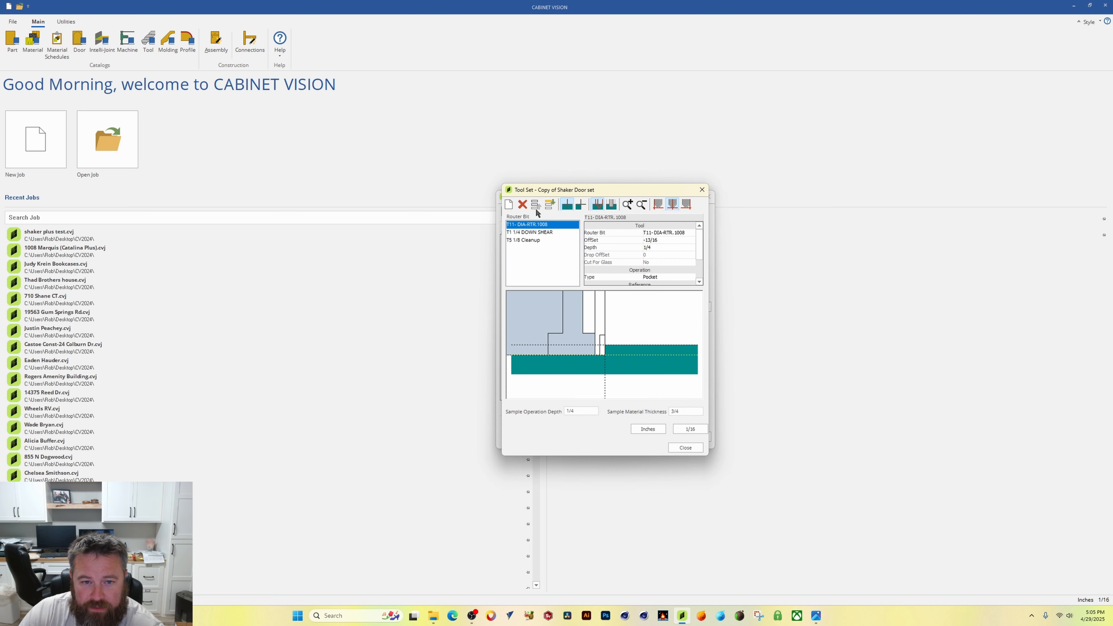
{"action": "left_click", "coordinate": [522, 204]}
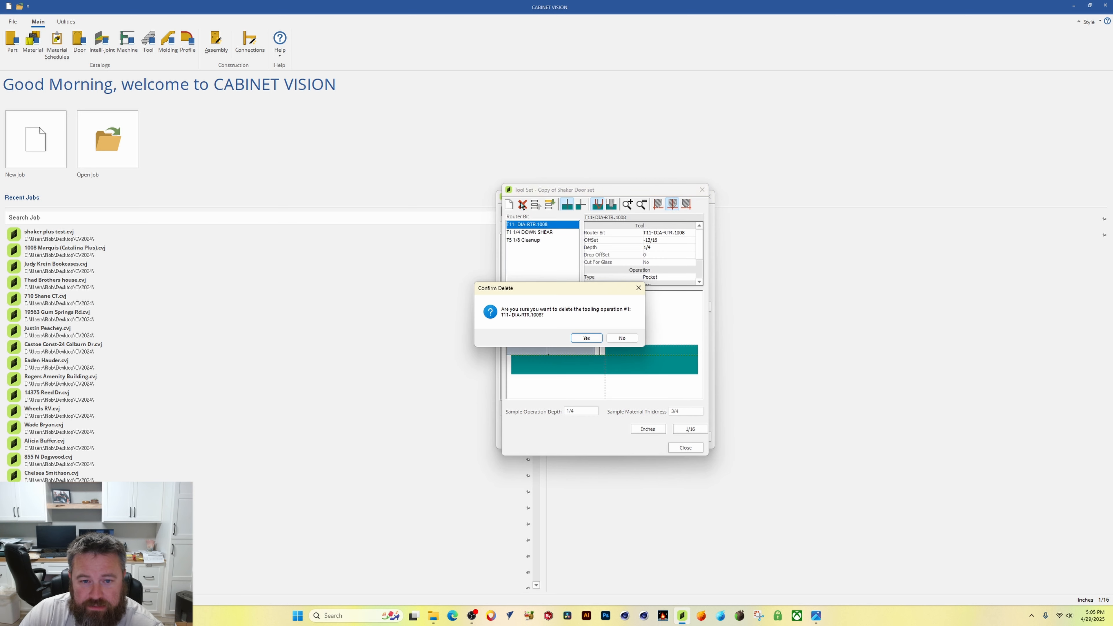
{"action": "left_click", "coordinate": [584, 337]}
{"action": "left_click", "coordinate": [522, 204]}
{"action": "left_click", "coordinate": [583, 337]}
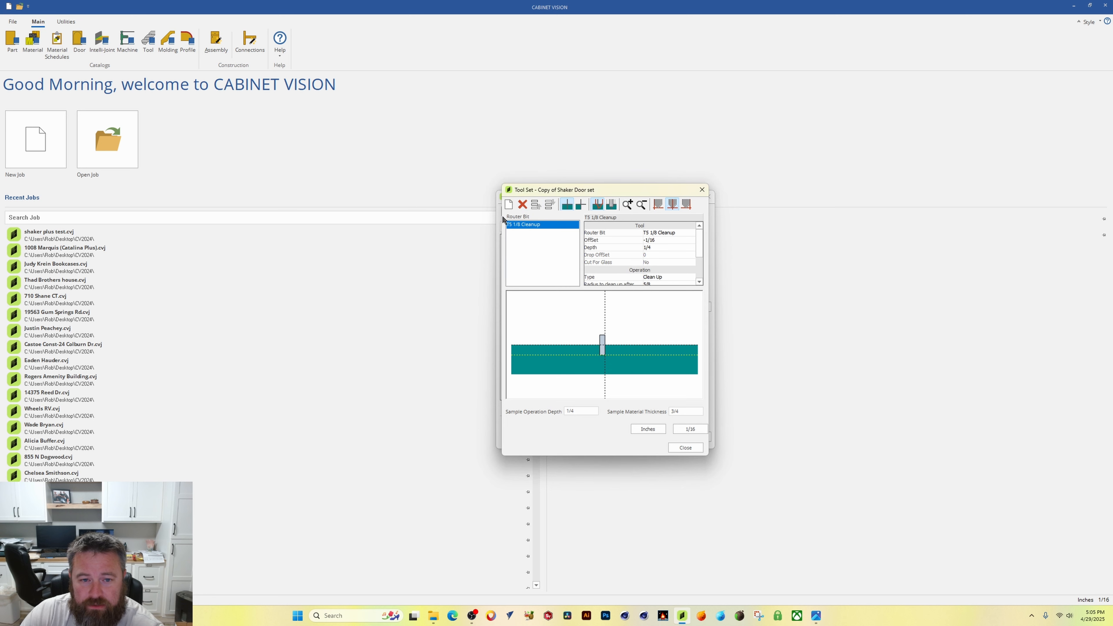
{"action": "left_click", "coordinate": [522, 204]}
{"action": "left_click", "coordinate": [588, 337]}
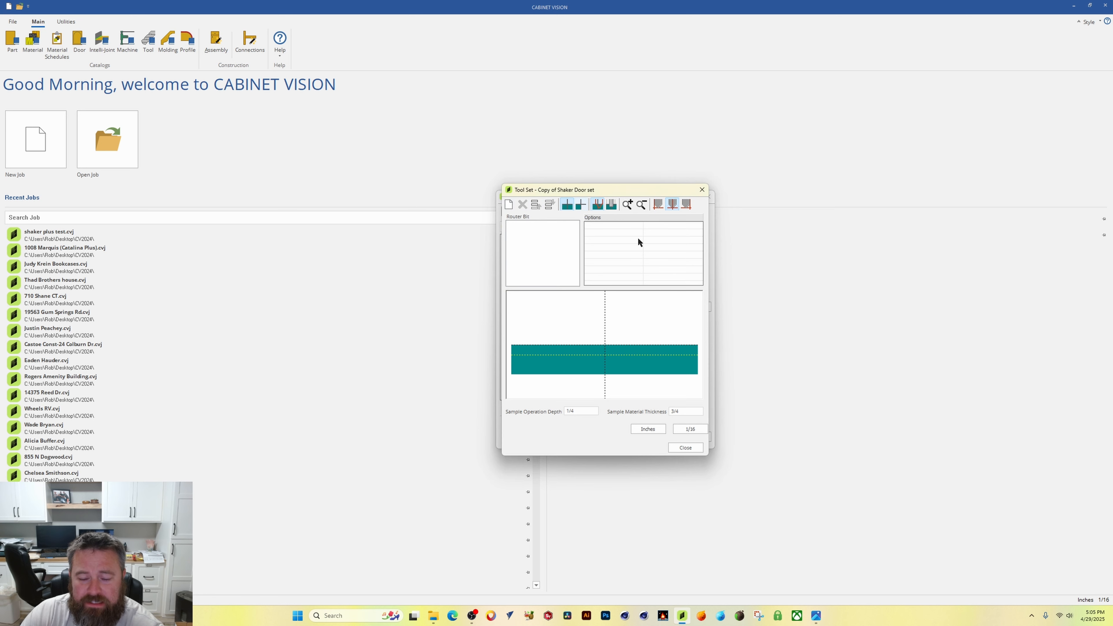
{"action": "left_click_drag", "start_coordinate": [595, 192], "coordinate": [783, 172]}
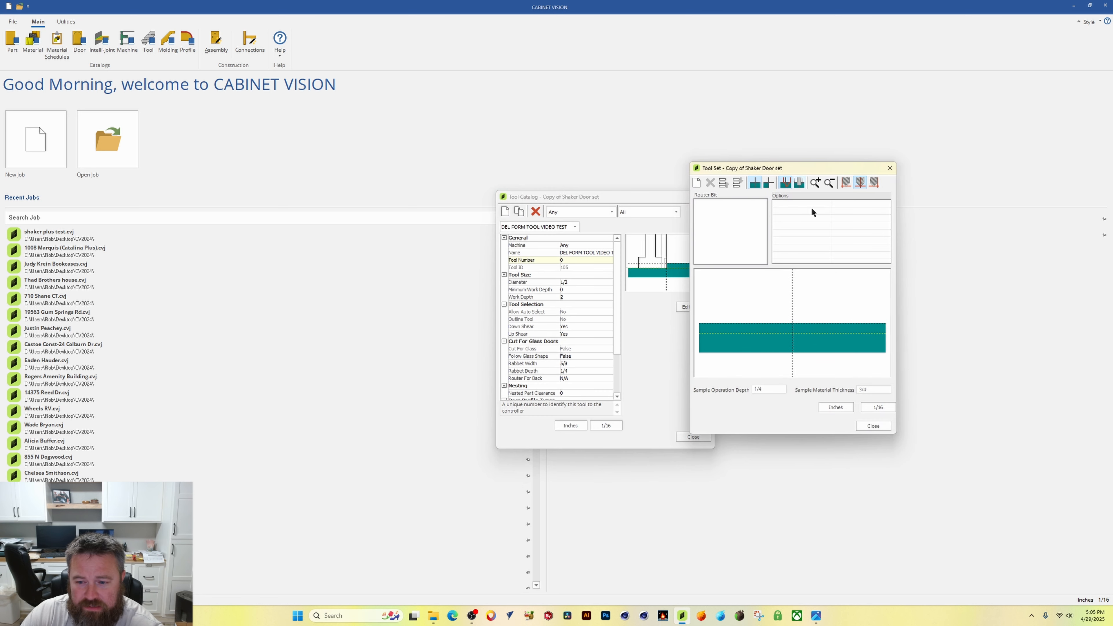
Step: Close the tool's shape editor, reopen and close it again, then close the tool catalog
{"action": "left_click", "coordinate": [874, 427]}
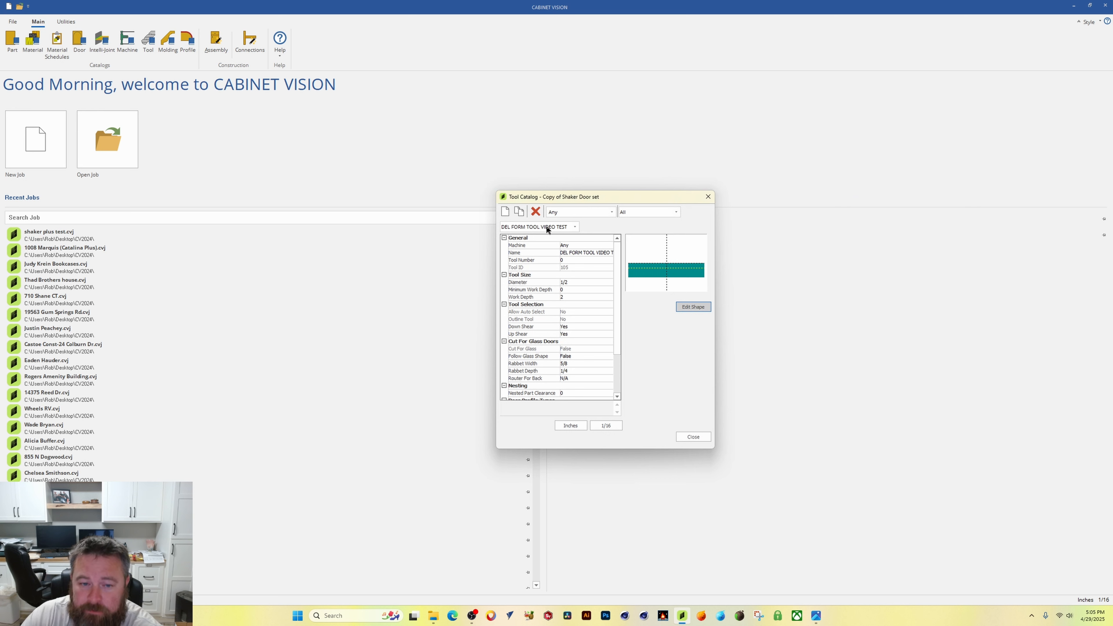
{"action": "left_click", "coordinate": [693, 307]}
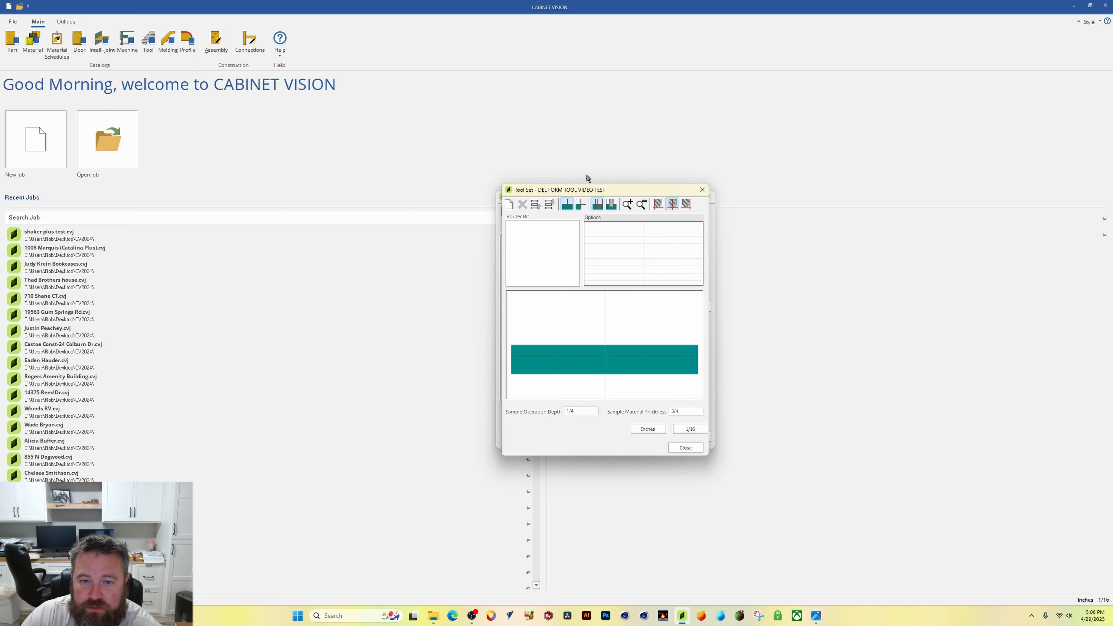
{"action": "left_click_drag", "start_coordinate": [578, 192], "coordinate": [750, 203]}
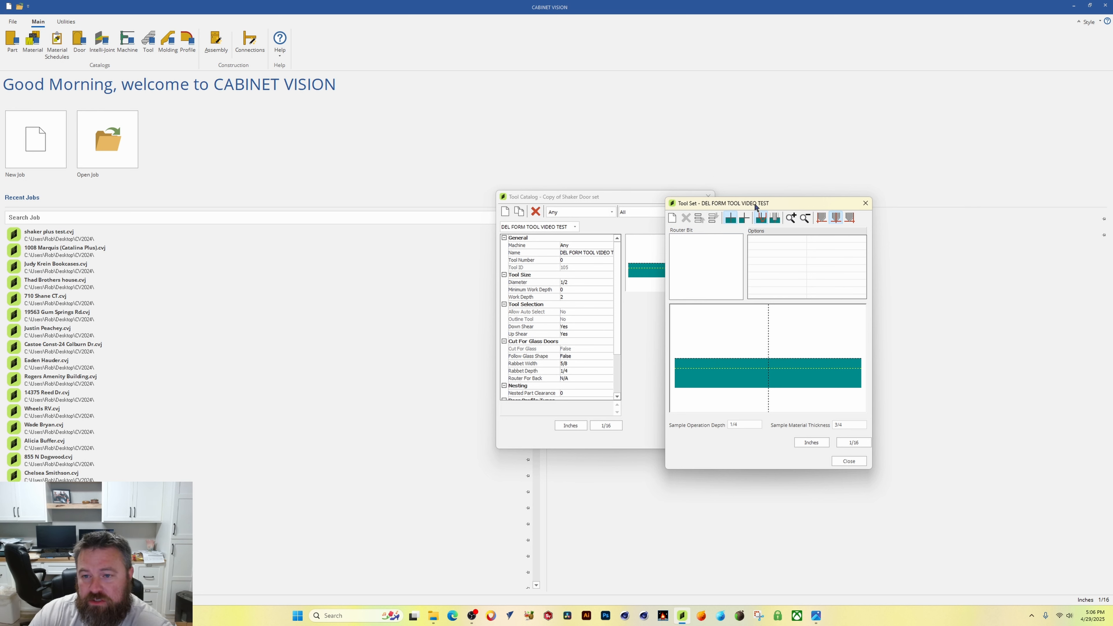
{"action": "left_click_drag", "start_coordinate": [754, 206], "coordinate": [715, 159]}
{"action": "left_click", "coordinate": [810, 414]}
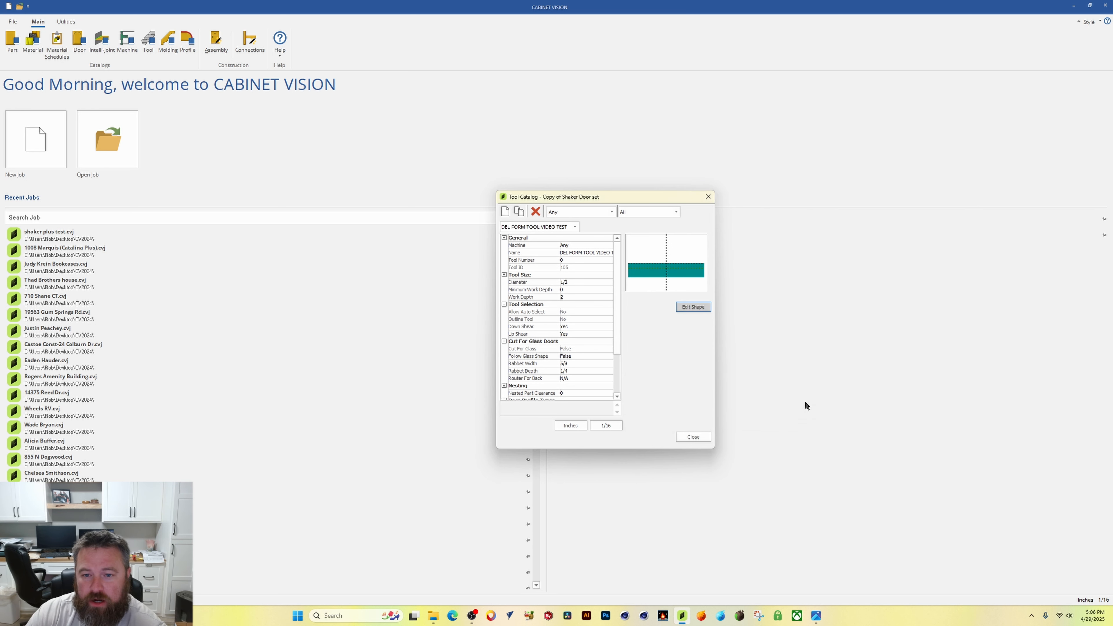
{"action": "left_click_drag", "start_coordinate": [638, 195], "coordinate": [624, 204]}
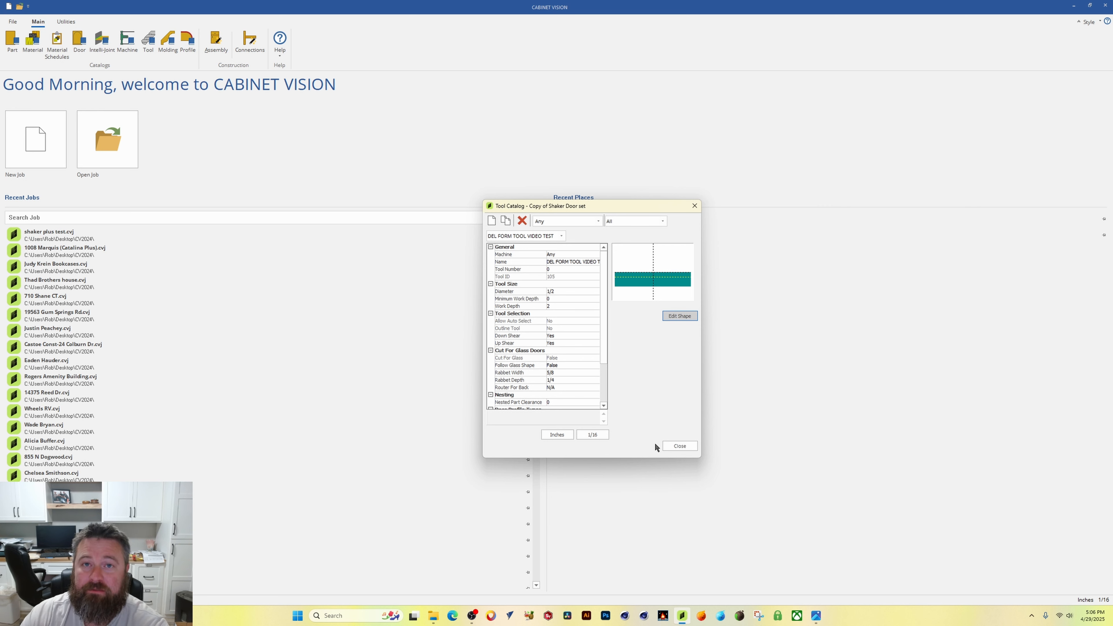
{"action": "left_click", "coordinate": [679, 444]}
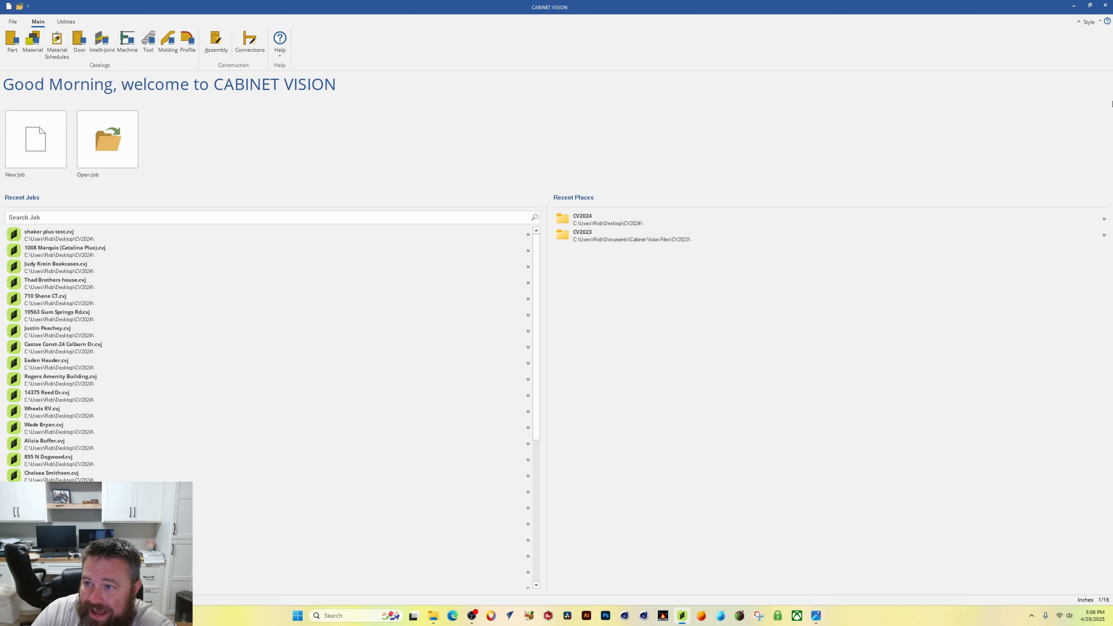
Step: View the installed license details from the About CV information
{"action": "left_click", "coordinate": [1107, 22]}
{"action": "left_click_drag", "start_coordinate": [590, 233], "coordinate": [606, 197]}
{"action": "left_click", "coordinate": [520, 327]}
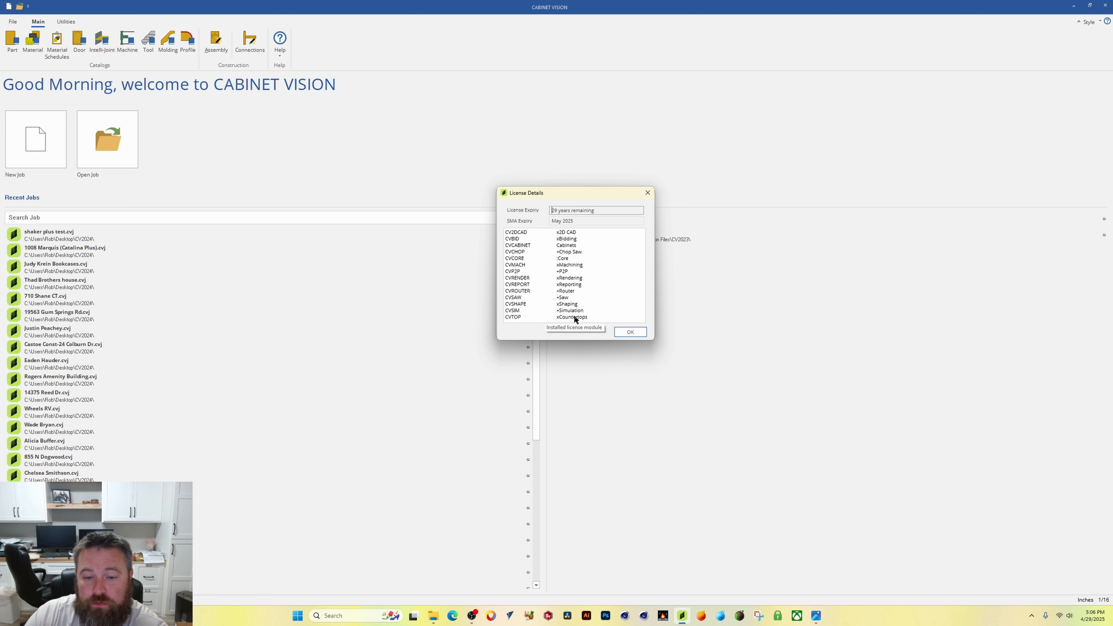
{"action": "left_click", "coordinate": [630, 332]}
{"action": "left_click", "coordinate": [627, 323]}
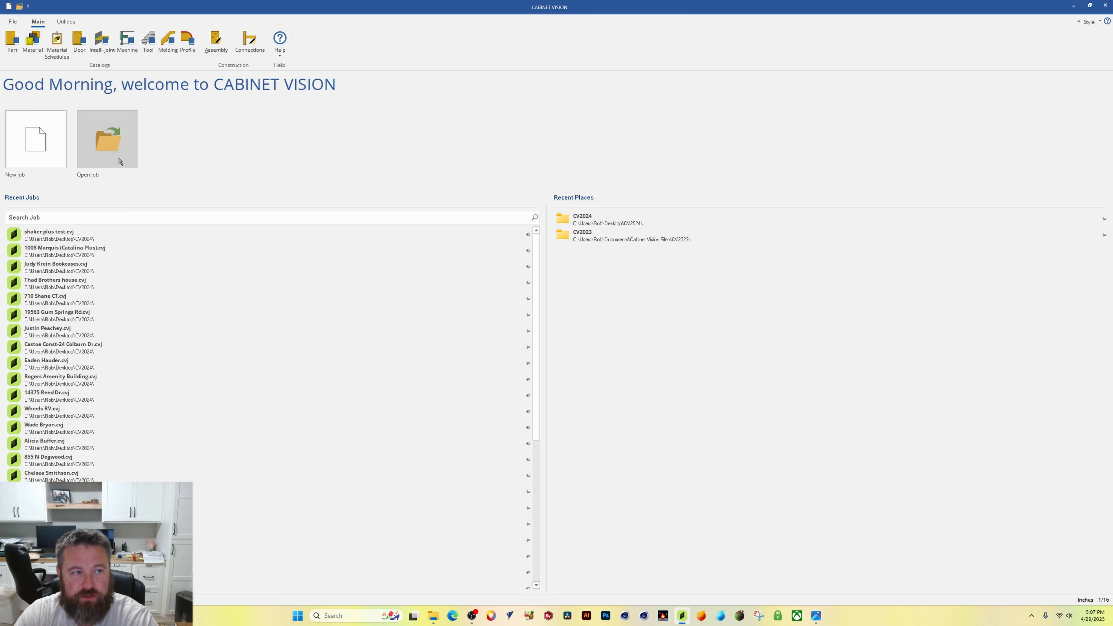
Step: Reopen the tool catalog, select DEL FORM TOOL VIDEO TEST, open its shape editor and add a new router bit operation
{"action": "left_click", "coordinate": [144, 47]}
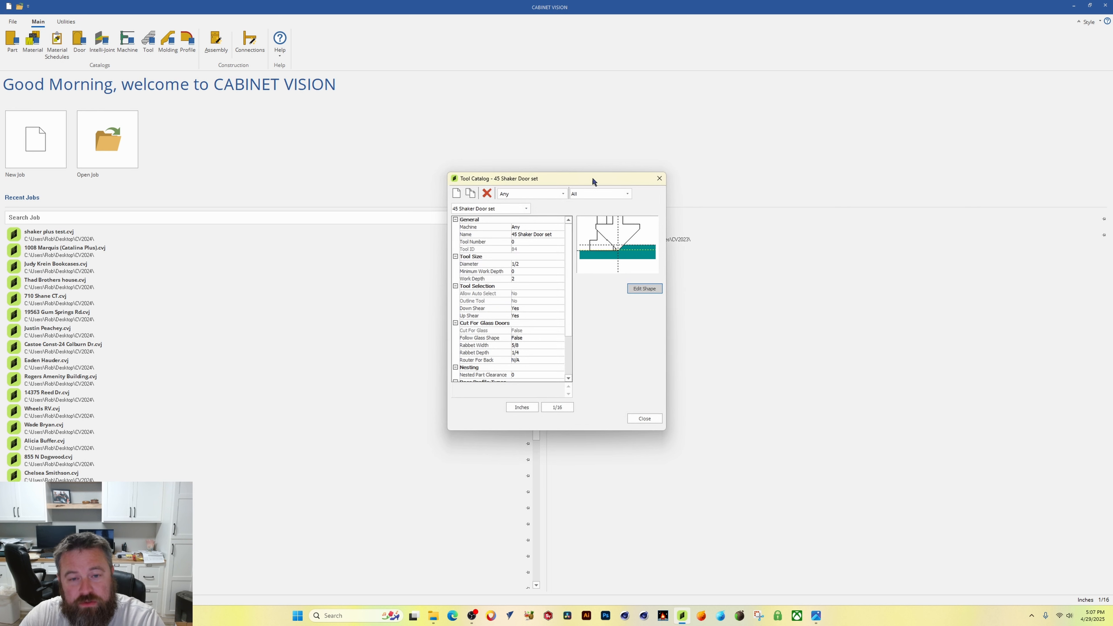
{"action": "left_click", "coordinate": [557, 199]}
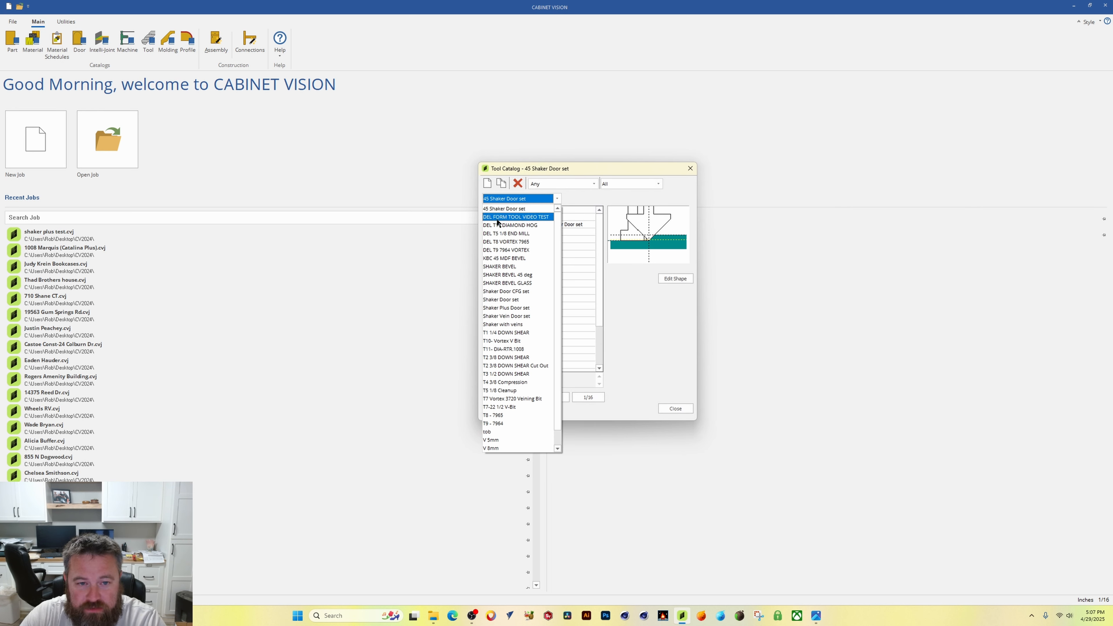
{"action": "left_click", "coordinate": [509, 218]}
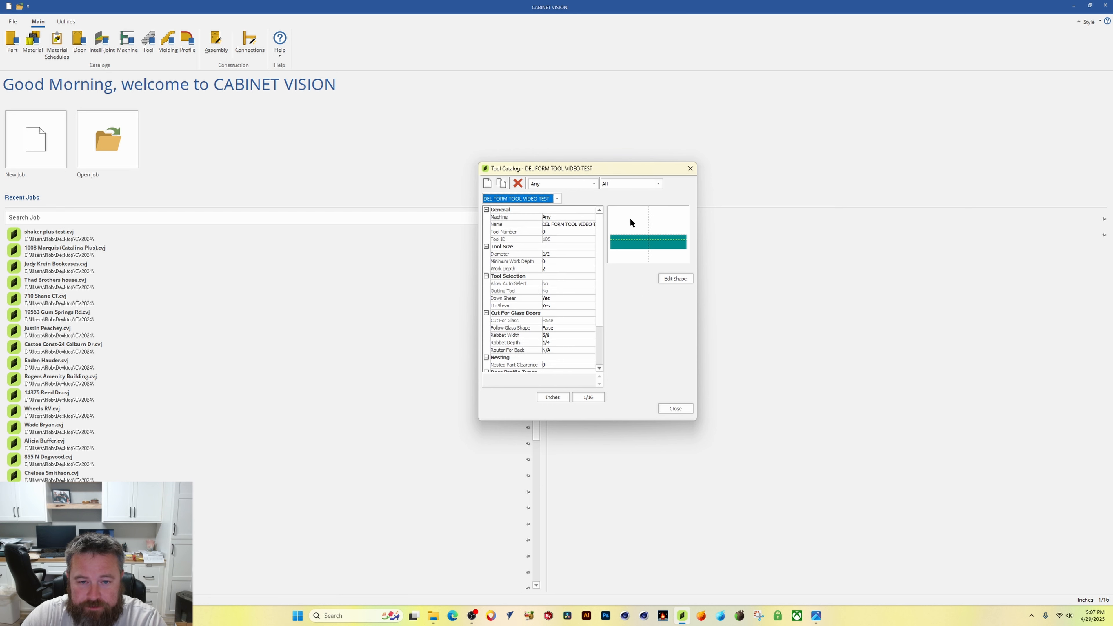
{"action": "left_click_drag", "start_coordinate": [605, 167], "coordinate": [658, 158]}
{"action": "left_click", "coordinate": [703, 276]}
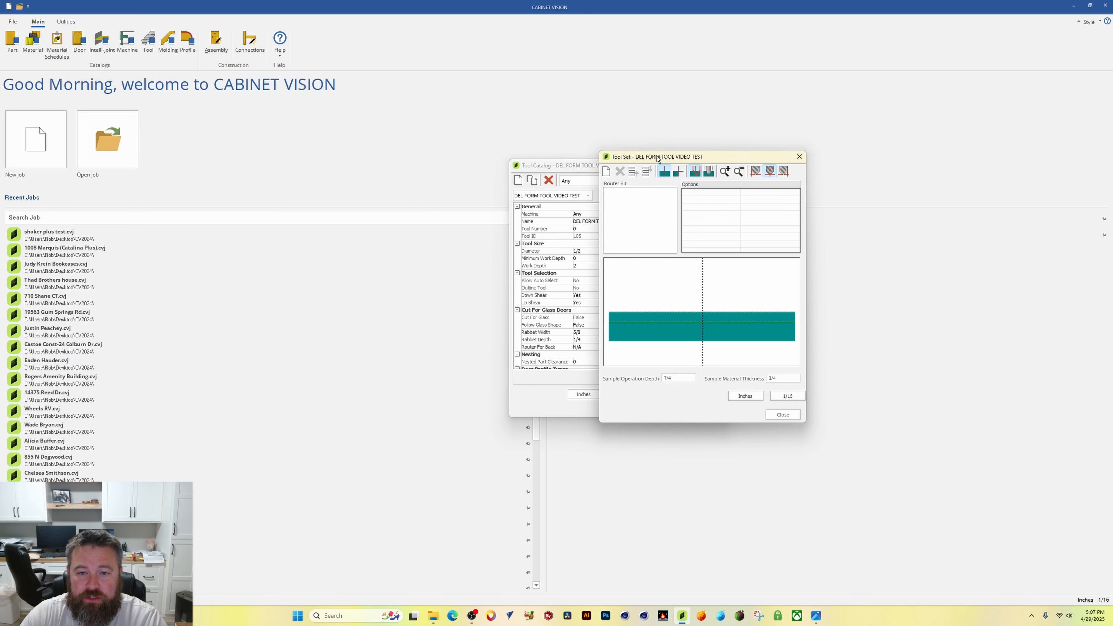
{"action": "left_click", "coordinate": [607, 172]}
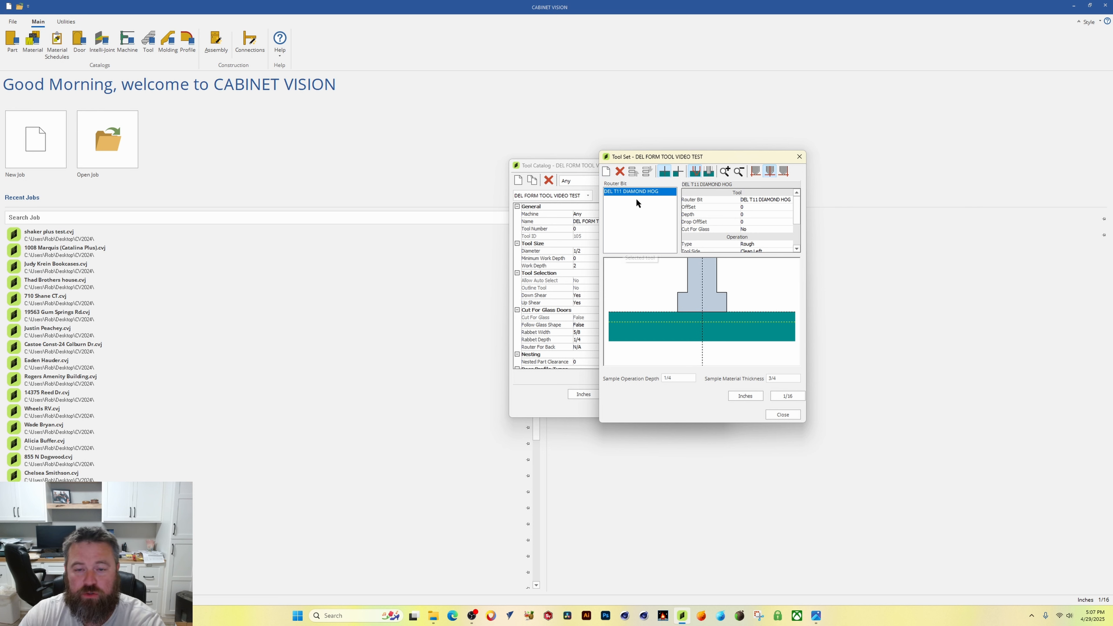
Step: Try setting the new operation's offset to 1/2 and then to its negative value
{"action": "mouse_move", "coordinate": [717, 156]}
{"action": "left_mouse_down"}
{"action": "mouse_move", "coordinate": [627, 129]}
{"action": "mouse_move", "coordinate": [700, 146]}
{"action": "left_mouse_up"}
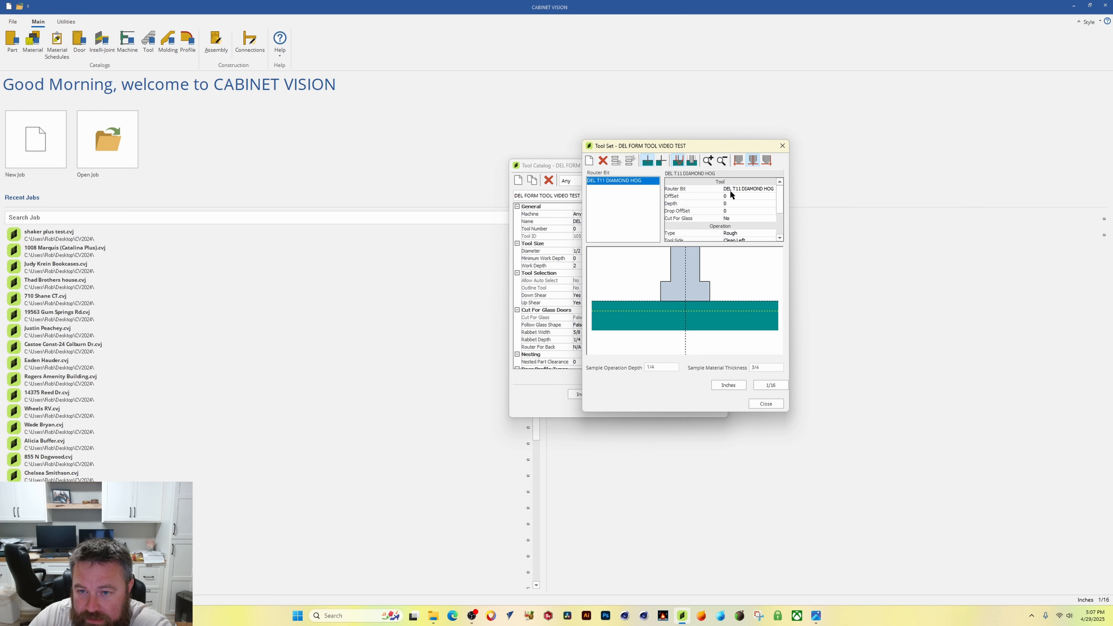
{"action": "left_click", "coordinate": [765, 188]}
{"action": "left_click", "coordinate": [765, 189]}
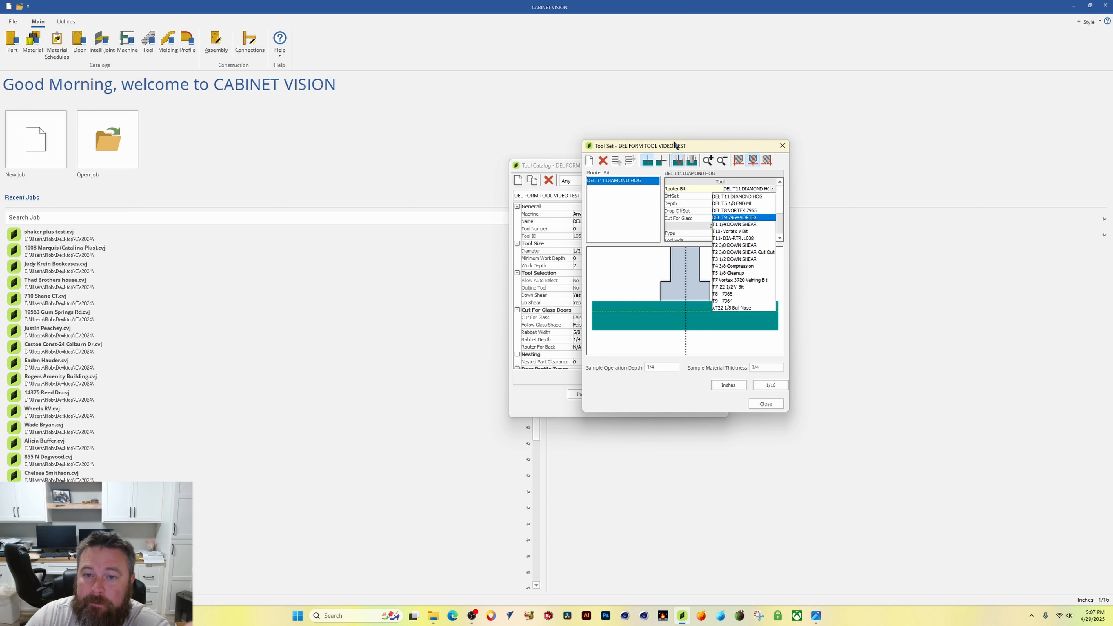
{"action": "left_click", "coordinate": [676, 143]}
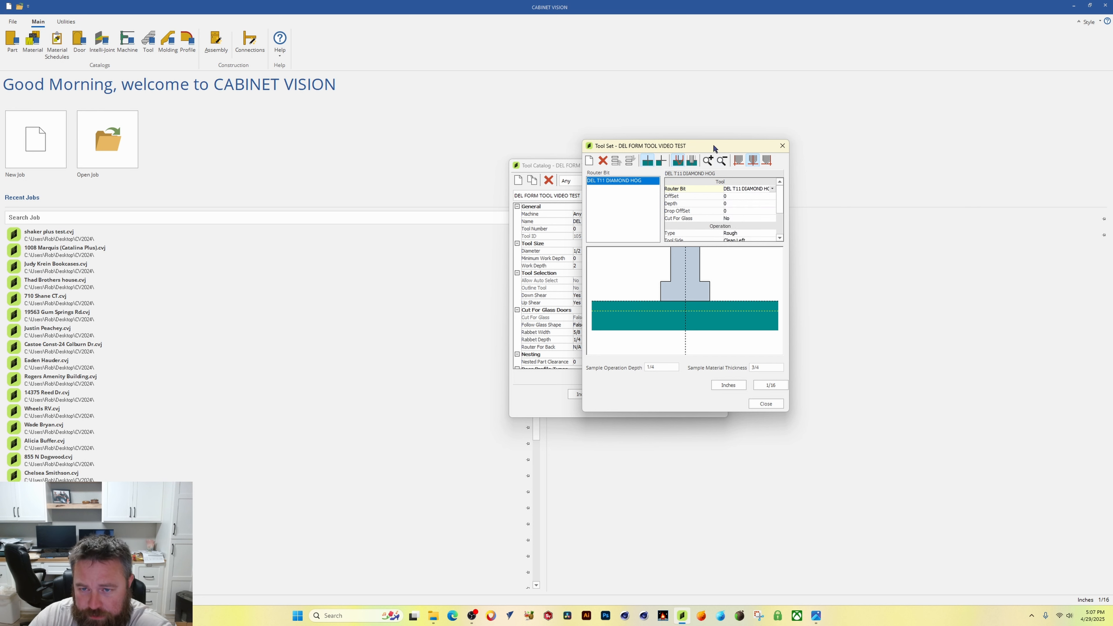
{"action": "left_click_drag", "start_coordinate": [713, 145], "coordinate": [687, 178]}
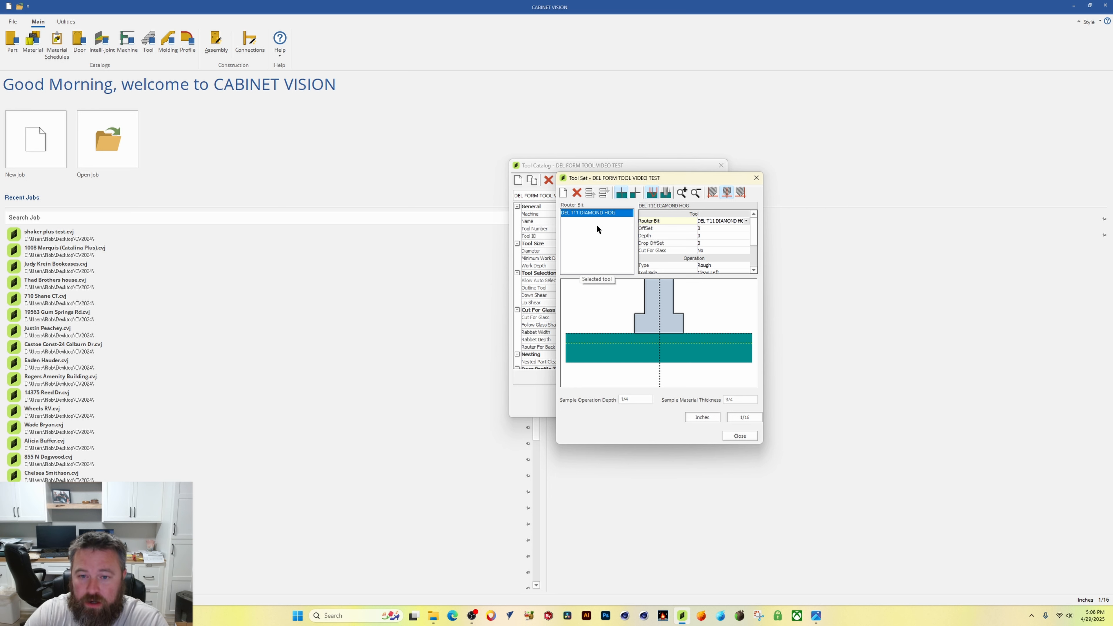
{"action": "left_click", "coordinate": [707, 228]}
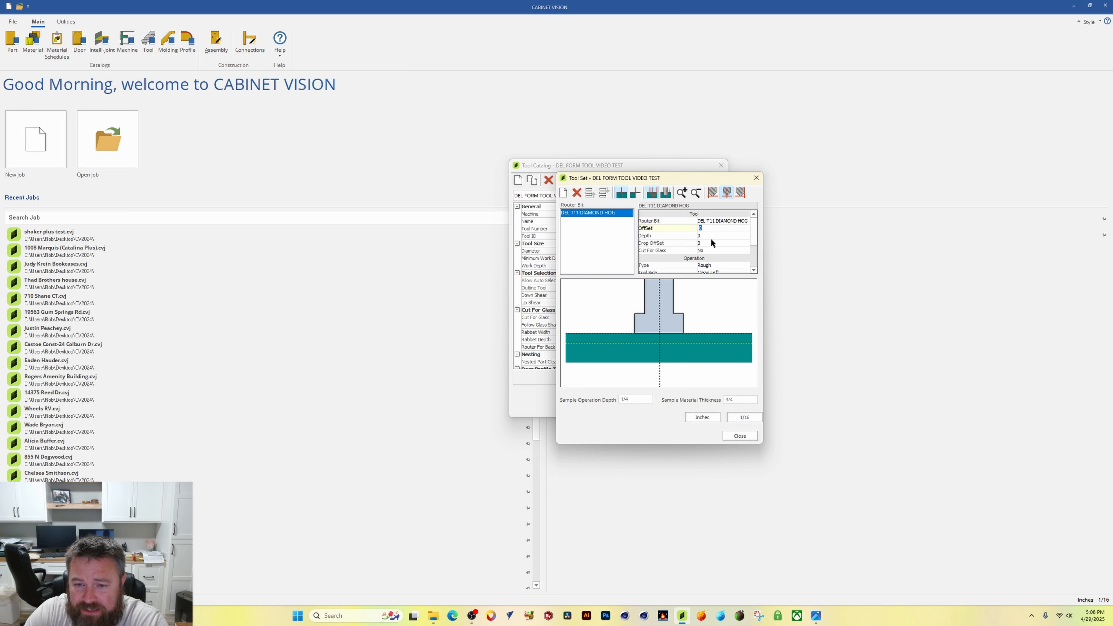
{"action": "left_click", "coordinate": [711, 235]}
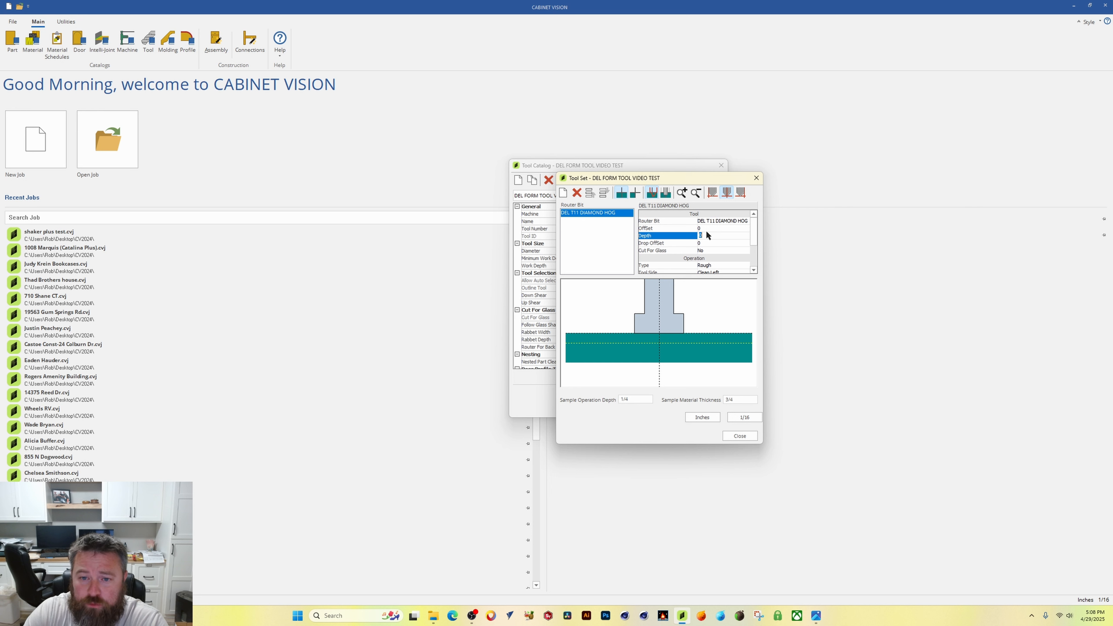
{"action": "left_click", "coordinate": [713, 227]}
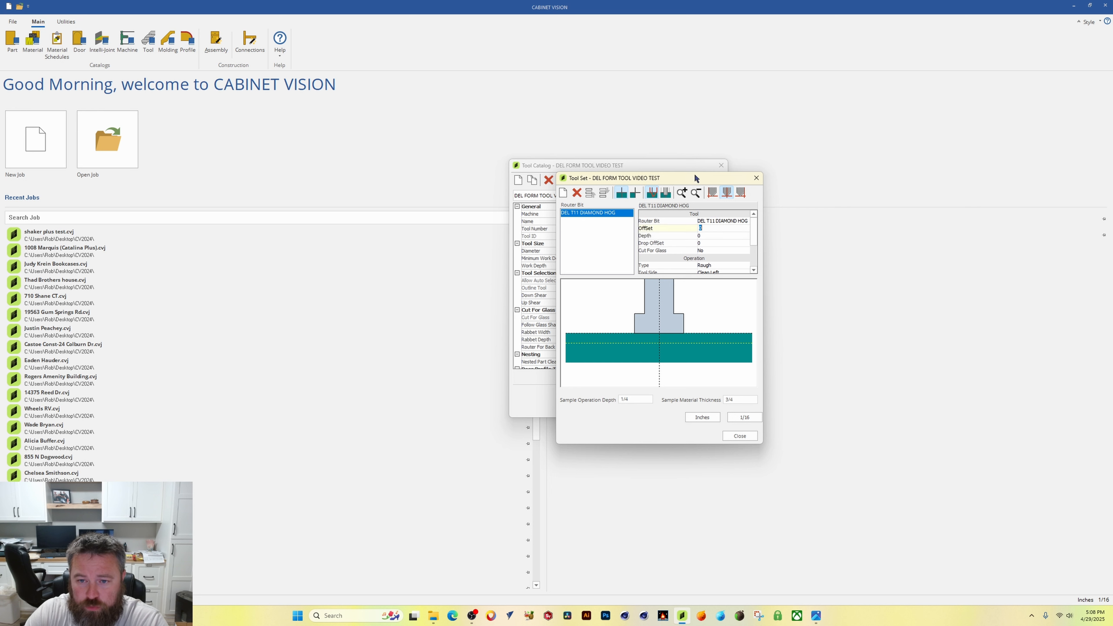
{"action": "left_click_drag", "start_coordinate": [695, 178], "coordinate": [700, 173]}
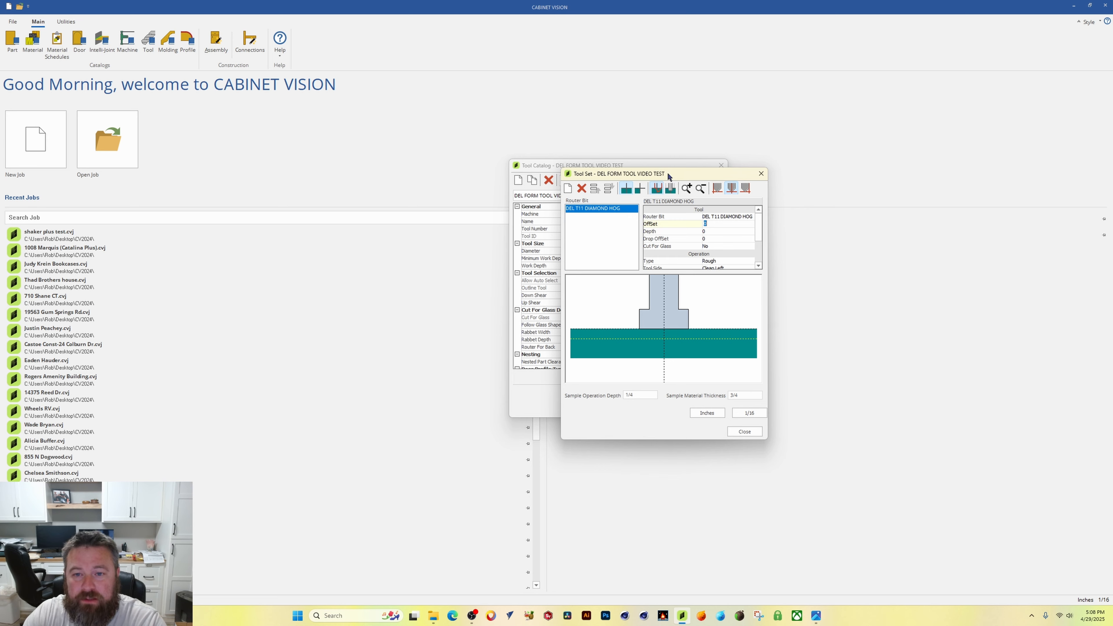
{"action": "left_click_drag", "start_coordinate": [667, 173], "coordinate": [673, 163]}
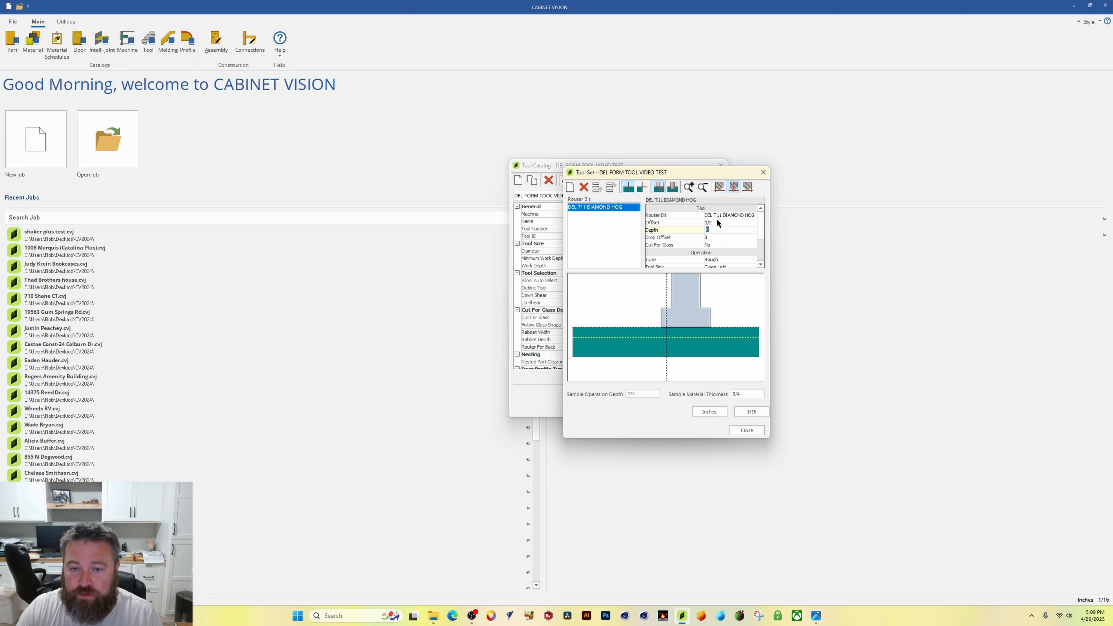
{"action": "left_click", "coordinate": [723, 223]}
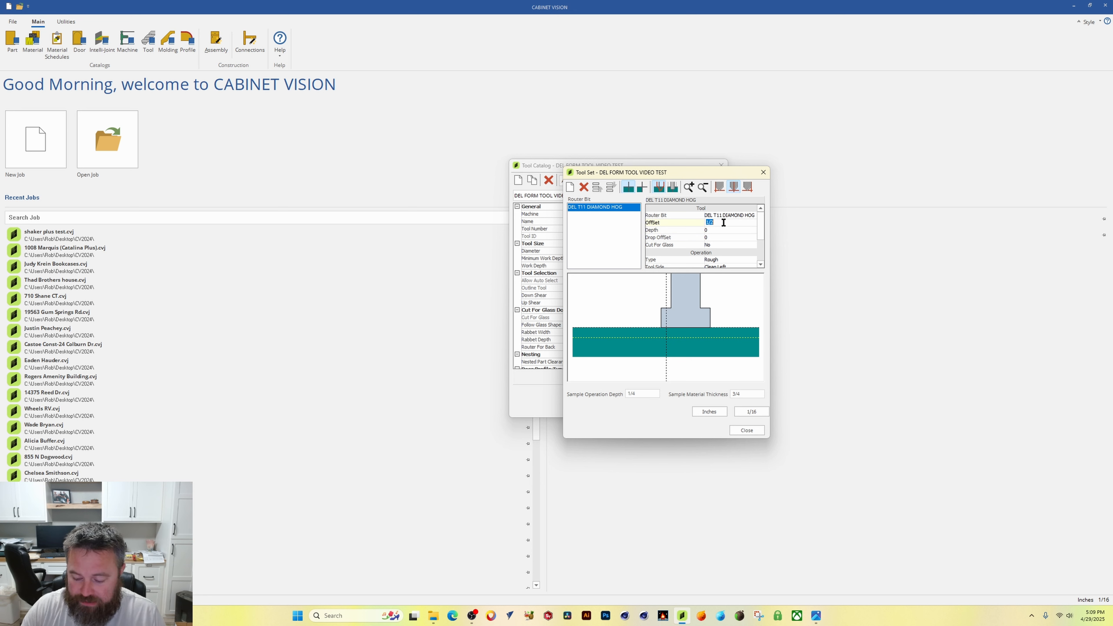
{"action": "type", "text": "-.5"}
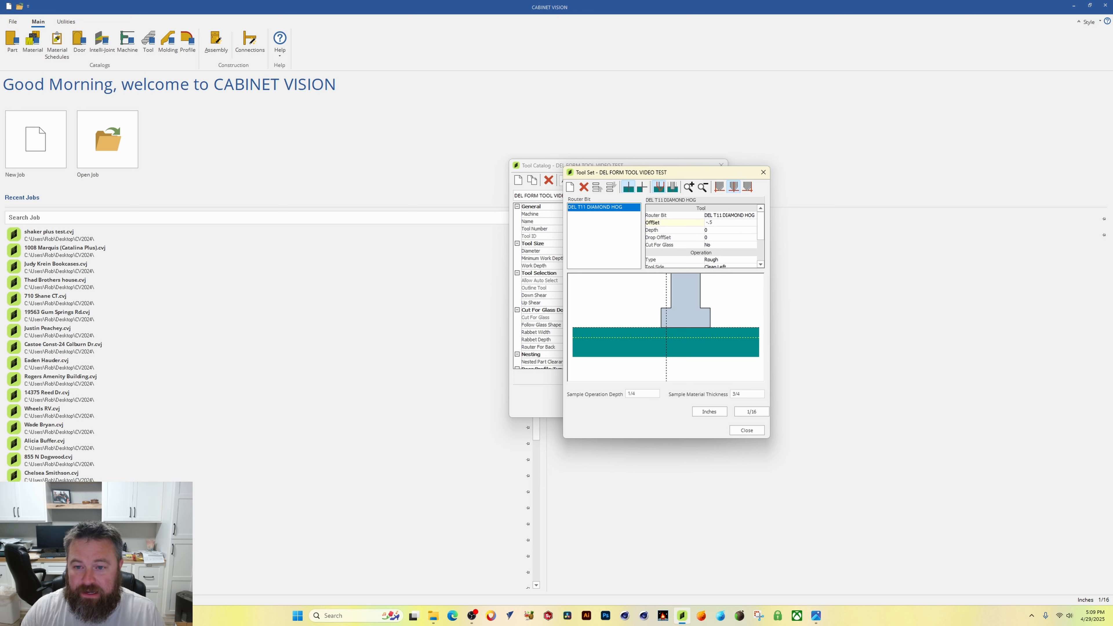
{"action": "key", "text": "Return"}
Step: Reset the operation's offset to 0
{"action": "left_click", "coordinate": [727, 221]}
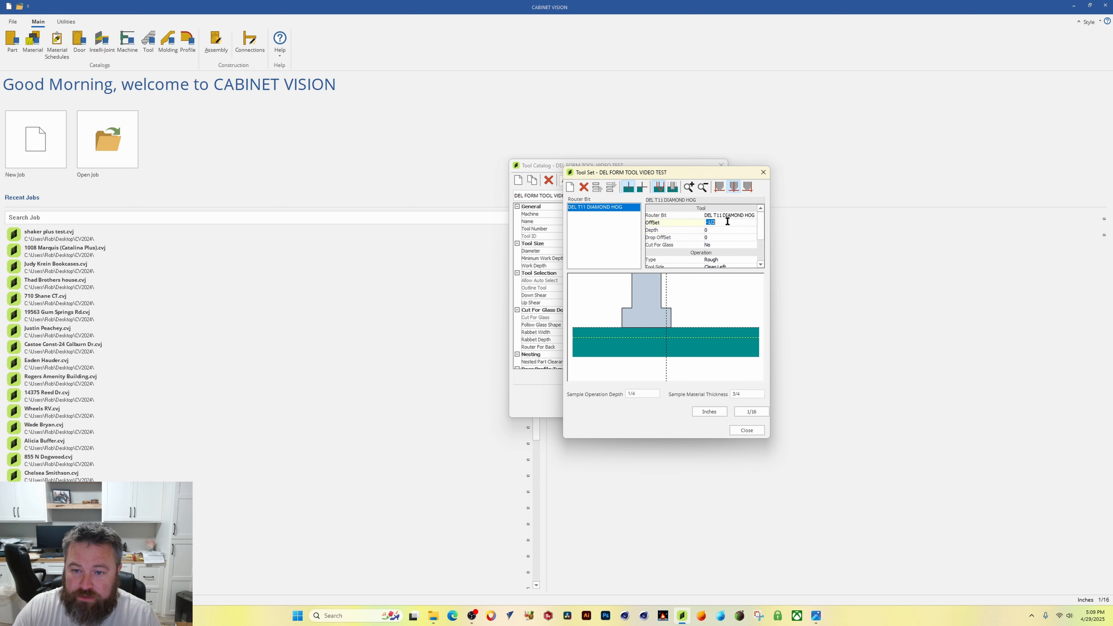
{"action": "type", "text": "0"}
{"action": "key", "text": "Return"}
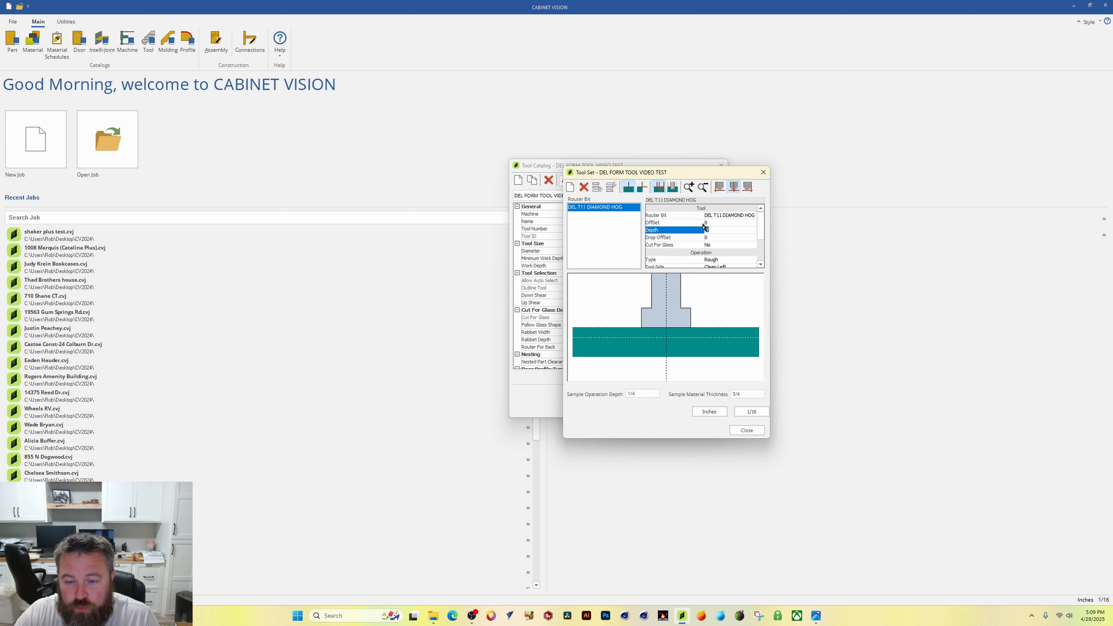
Step: Set the operation's offset to -11/16
{"action": "left_click", "coordinate": [717, 223]}
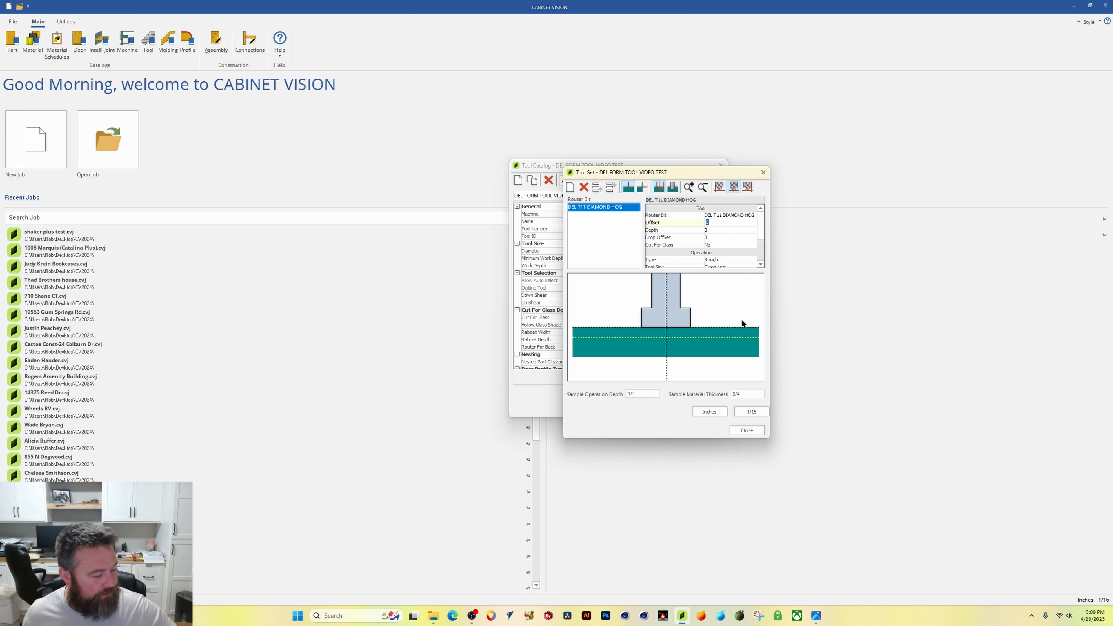
{"action": "type", "text": "-11/16"}
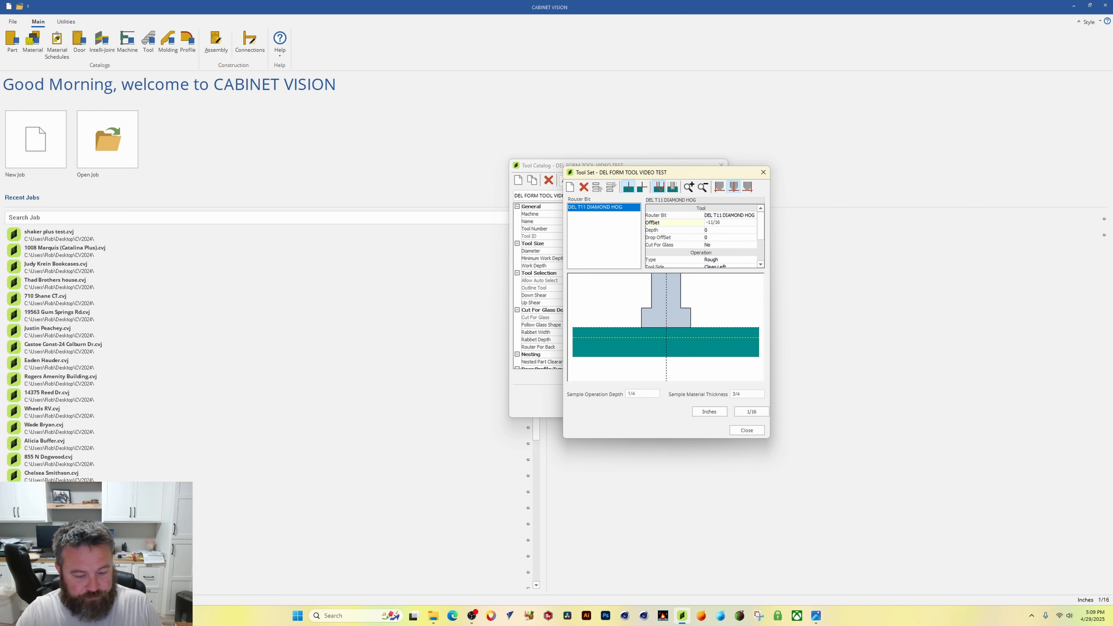
{"action": "key", "text": "Tab"}
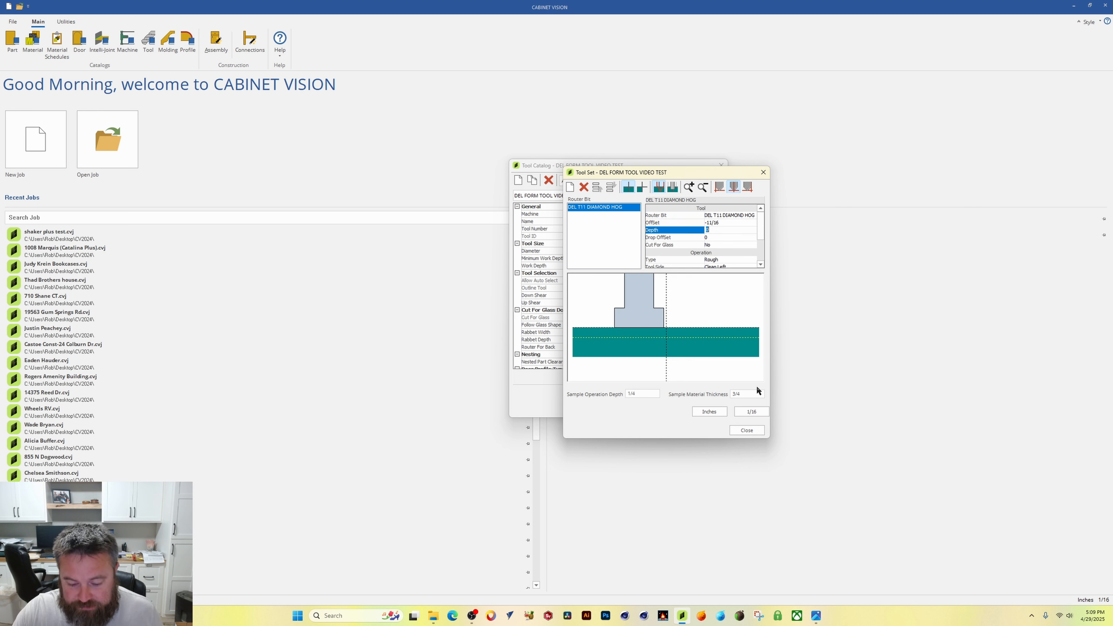
Step: Set the operation's depth to 7/16
{"action": "left_click_drag", "start_coordinate": [708, 174], "coordinate": [711, 173]}
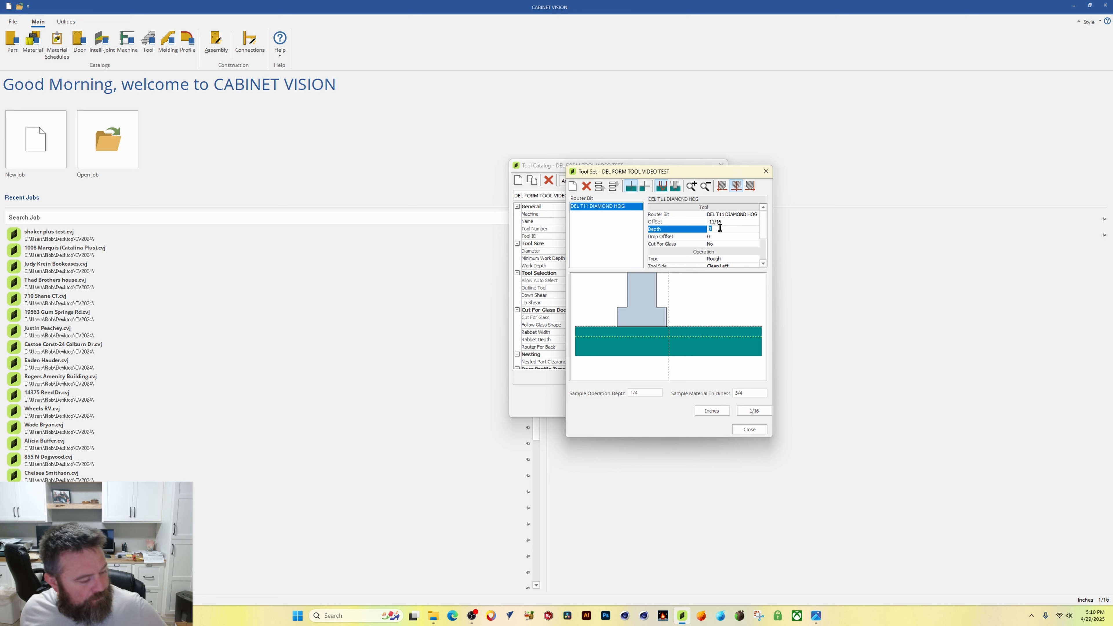
{"action": "type", "text": "7/16"}
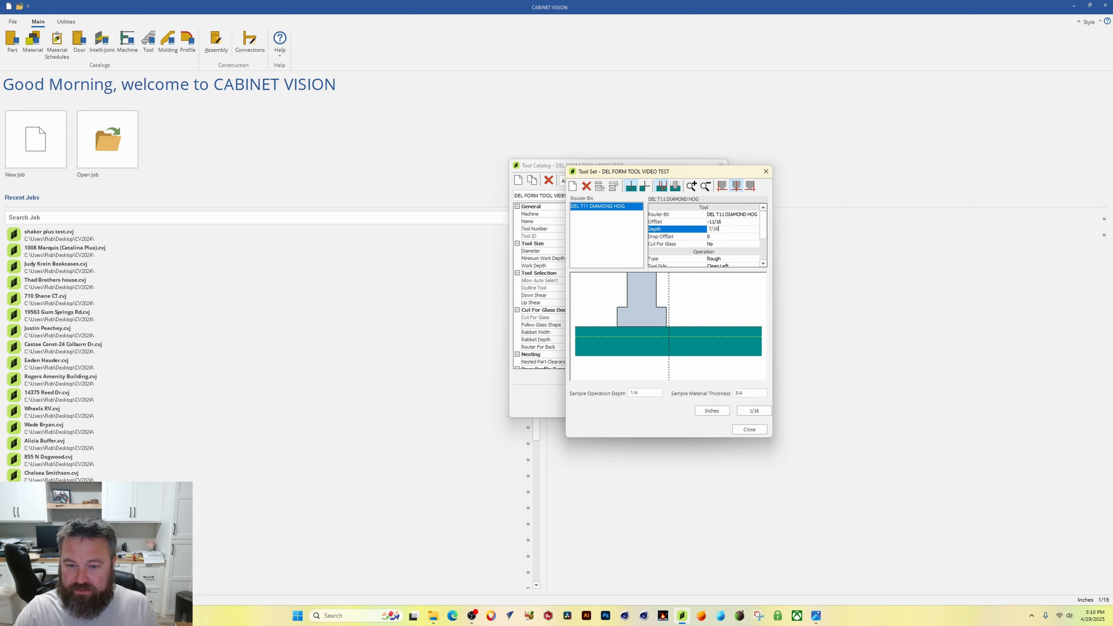
{"action": "key", "text": "Return"}
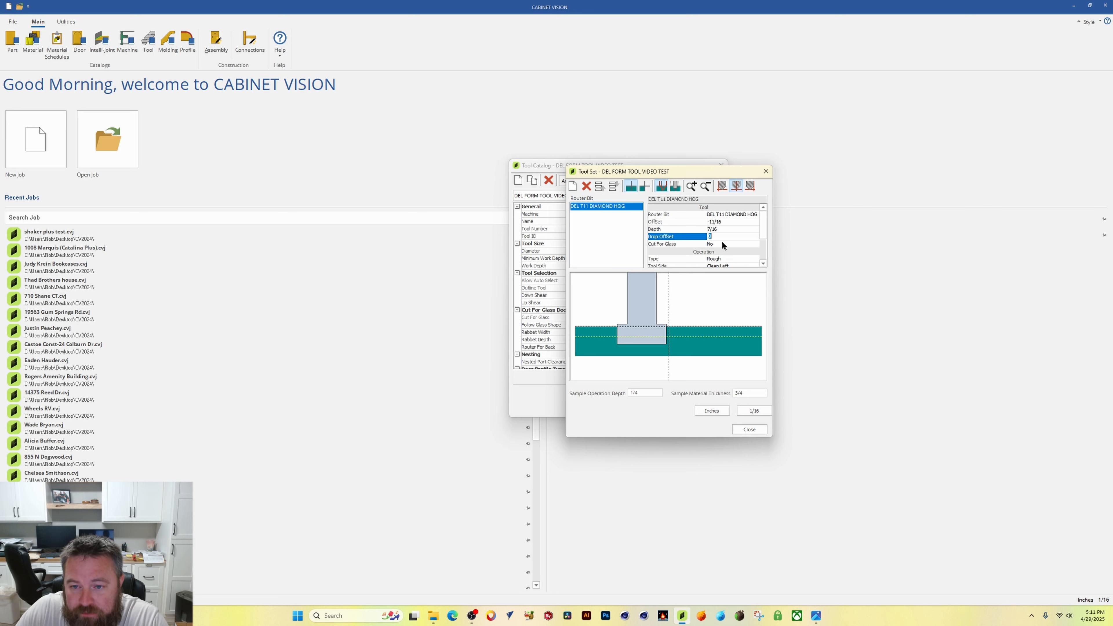
Step: Inspect the operation's Cut For Glass, Type and Tool Side settings
{"action": "scroll", "coordinate": [724, 240], "scroll_direction": "down", "scroll_amount": 1}
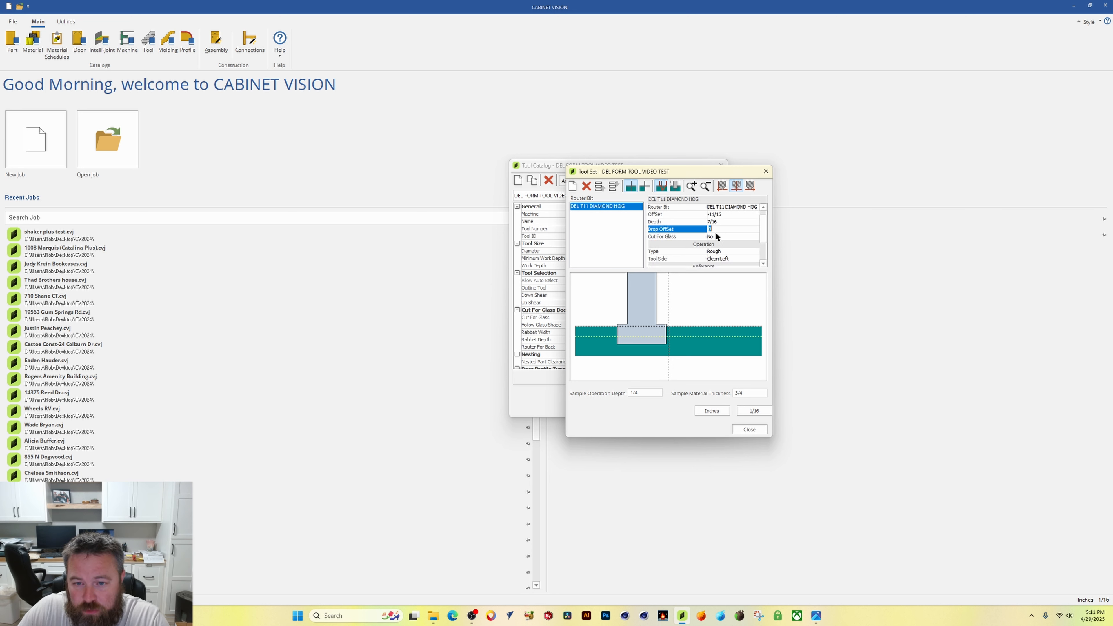
{"action": "left_click", "coordinate": [717, 237]}
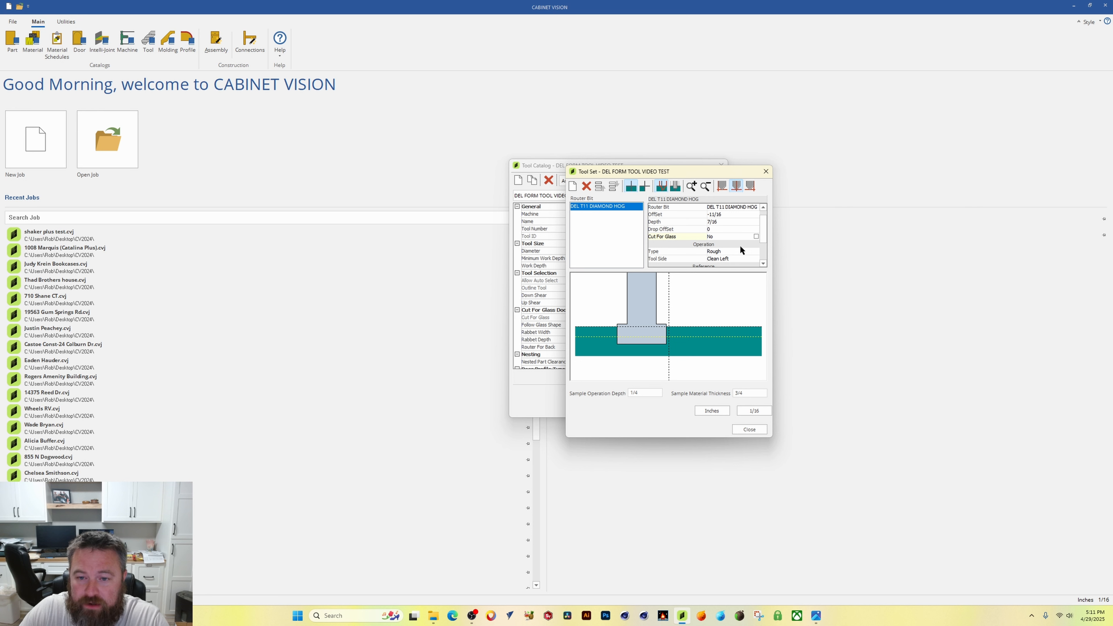
{"action": "scroll", "coordinate": [762, 228], "scroll_direction": "down", "scroll_amount": 2}
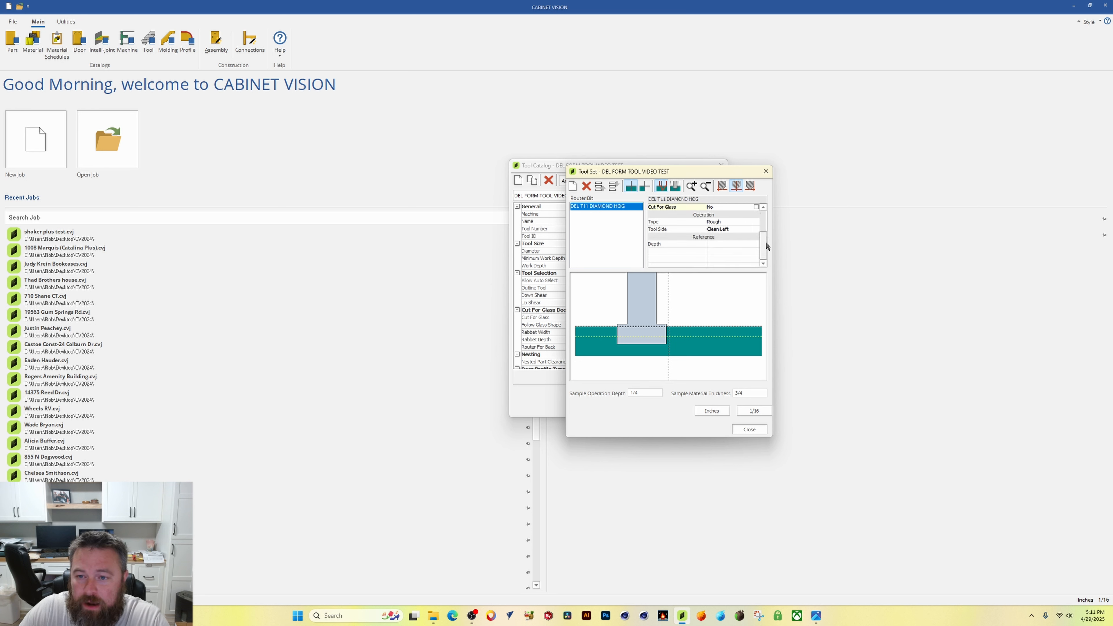
Step: Set the operation's Type to Pocket
{"action": "left_click", "coordinate": [752, 222]}
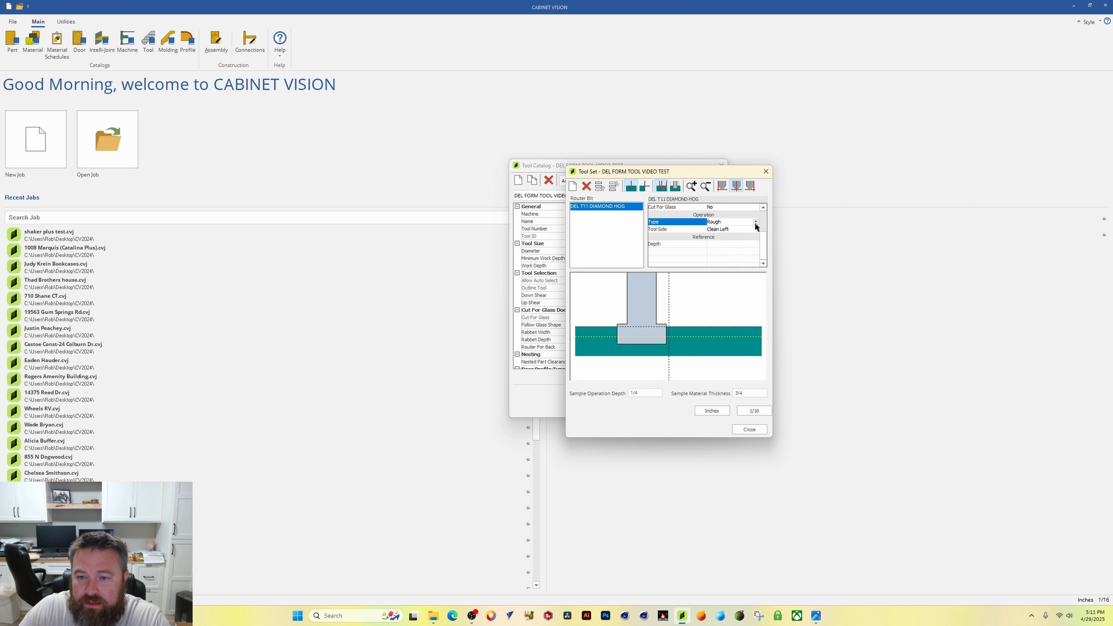
{"action": "left_click", "coordinate": [753, 222]}
{"action": "left_click", "coordinate": [724, 244]}
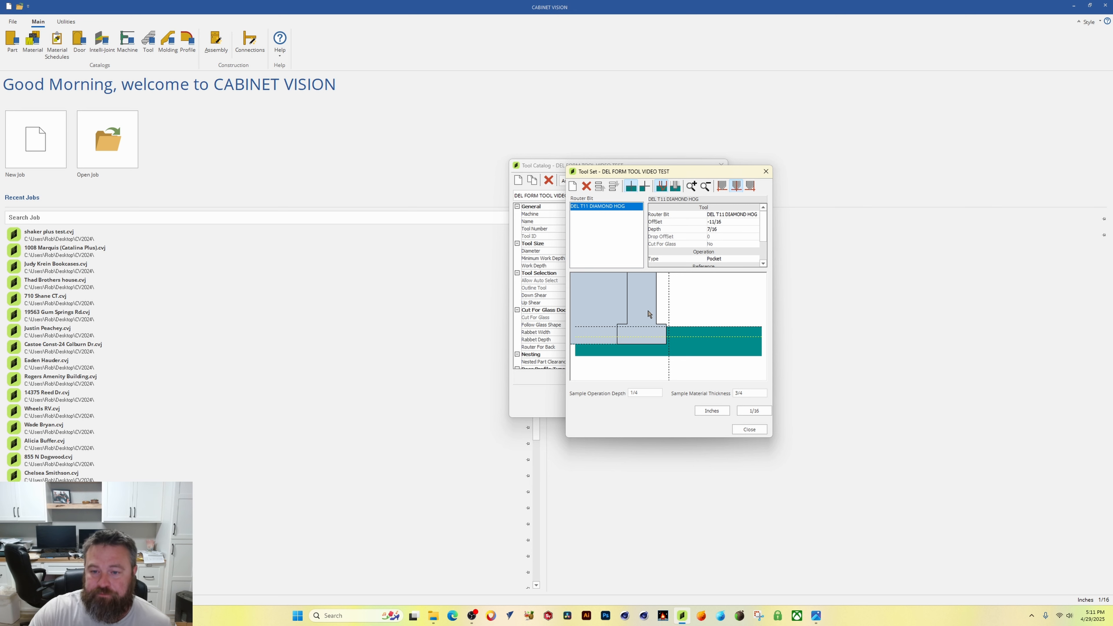
Step: Set the operation's Depth reference to Fixed Depth
{"action": "scroll", "coordinate": [762, 226], "scroll_direction": "down", "scroll_amount": 2}
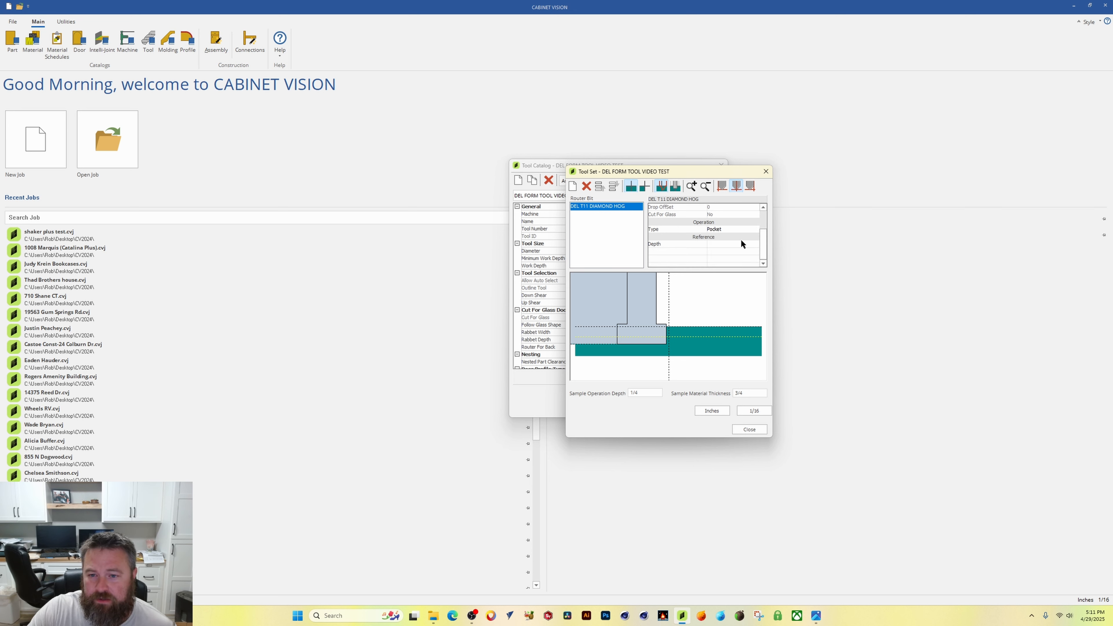
{"action": "left_click", "coordinate": [720, 244]}
{"action": "left_click", "coordinate": [756, 244]}
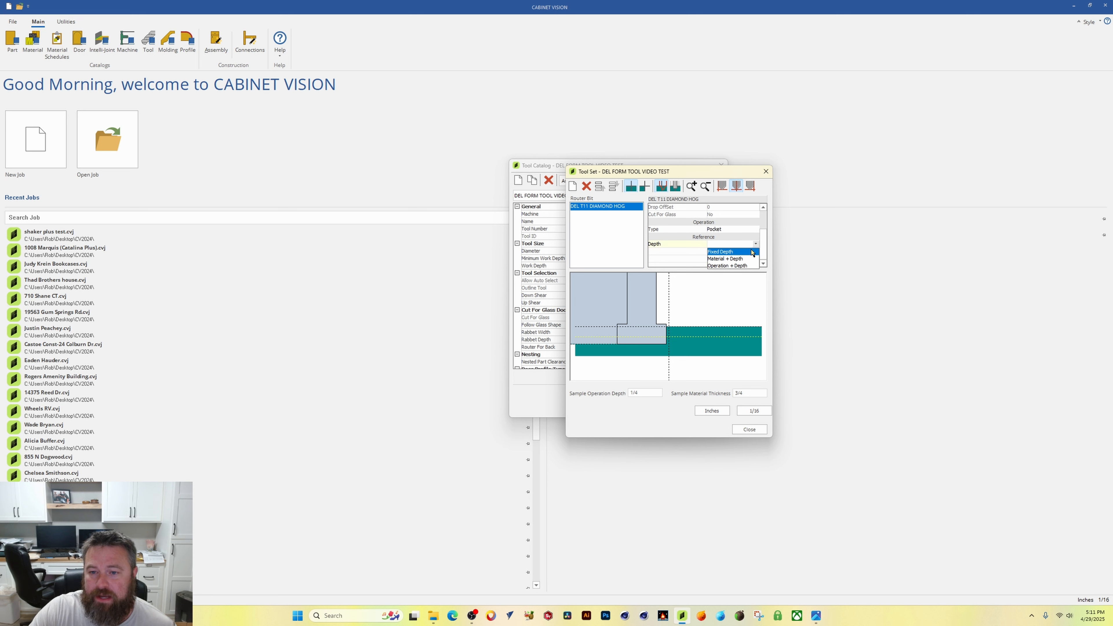
{"action": "left_click", "coordinate": [720, 251]}
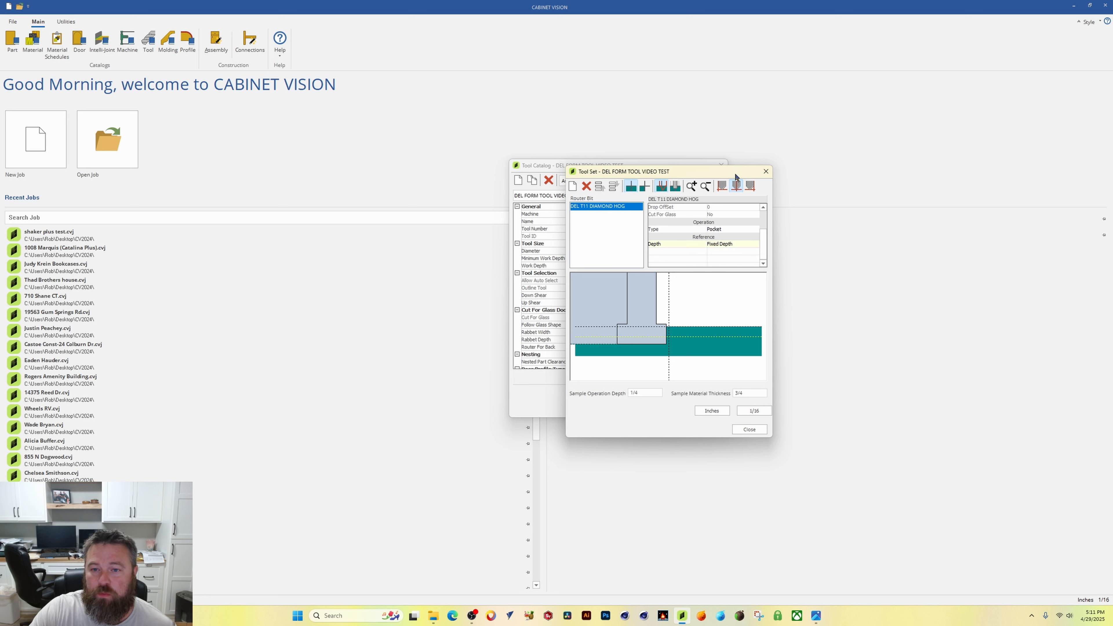
Step: Close the tool set and the tool catalog
{"action": "left_click_drag", "start_coordinate": [736, 174], "coordinate": [718, 166]}
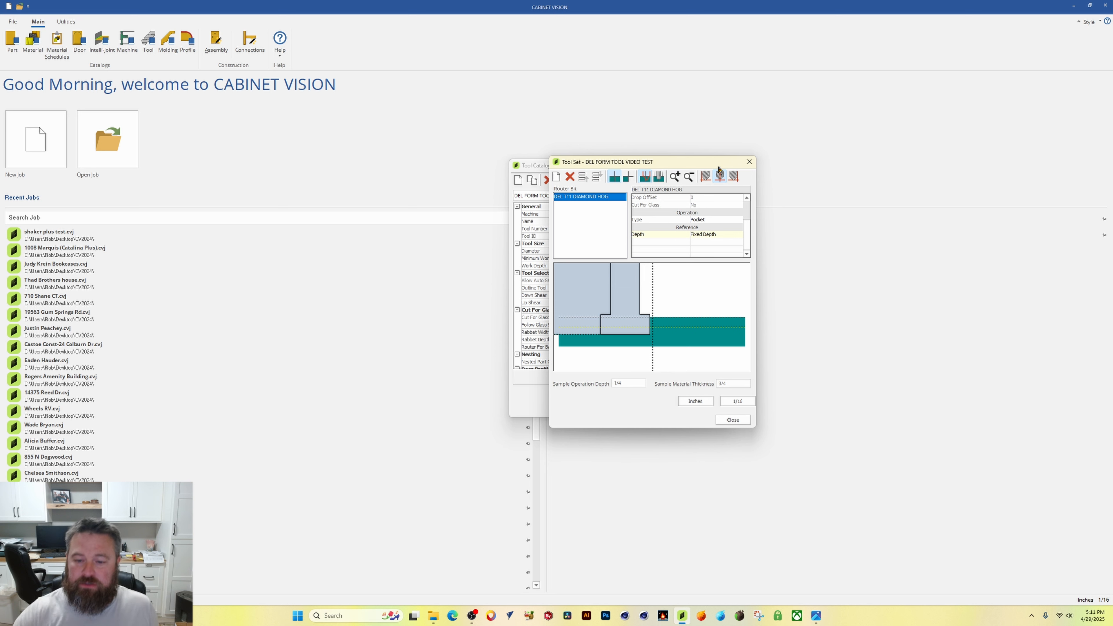
{"action": "left_click_drag", "start_coordinate": [648, 163], "coordinate": [675, 161]}
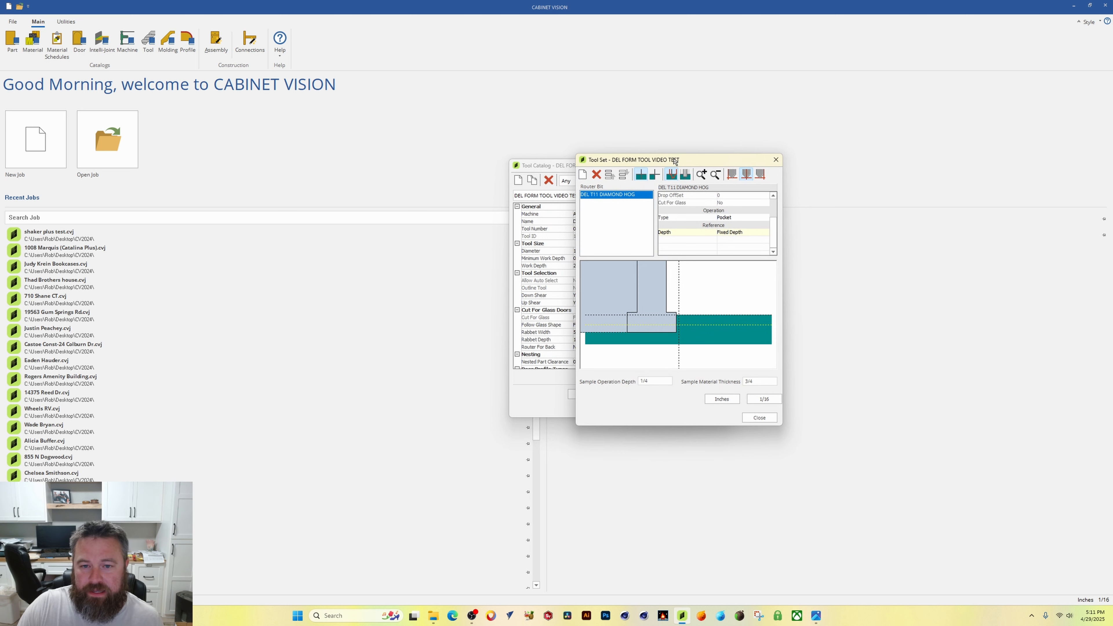
{"action": "left_click", "coordinate": [759, 417]}
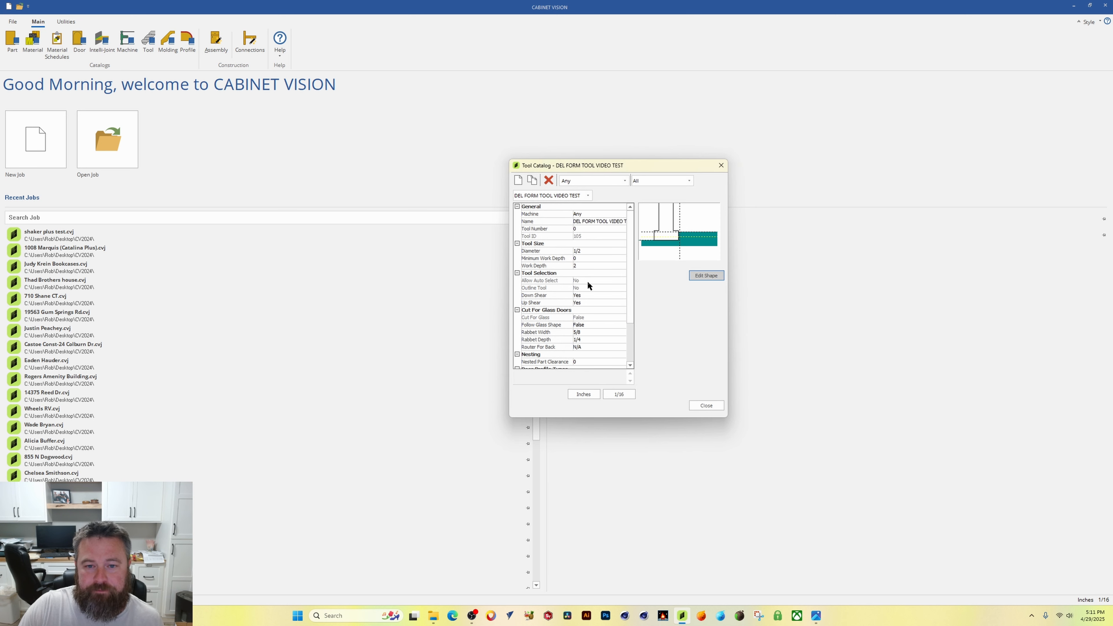
{"action": "left_click", "coordinate": [704, 405]}
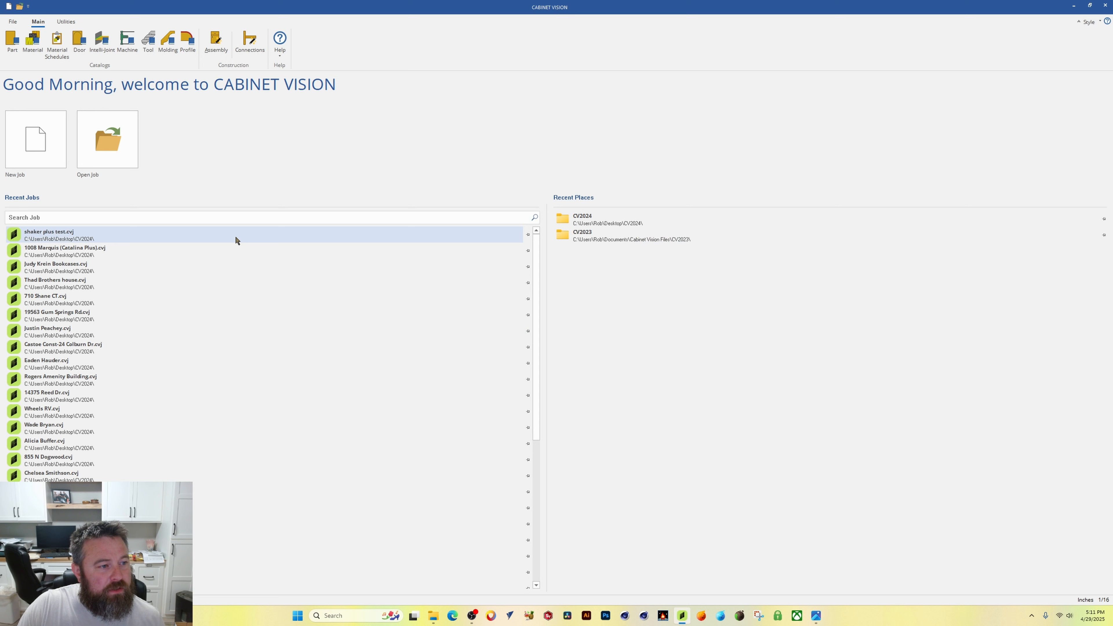
Step: Create a new job and set its cabinet door Route Path to DEL FORM TOOL VIDEO TEST
{"action": "left_click", "coordinate": [43, 139]}
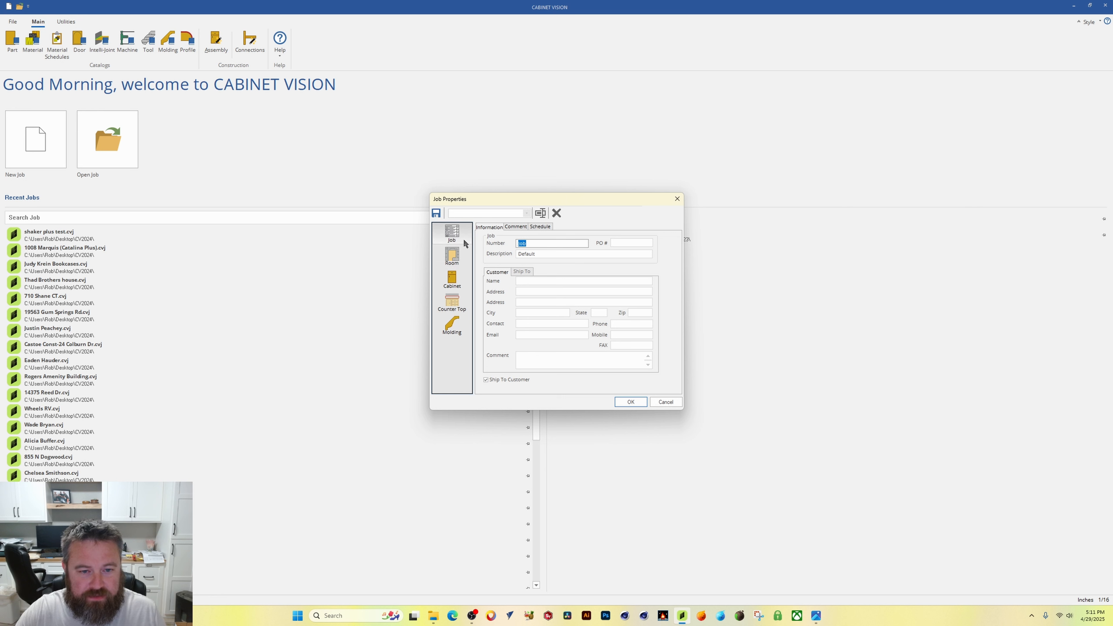
{"action": "left_click", "coordinate": [454, 285]}
{"action": "left_click", "coordinate": [564, 226]}
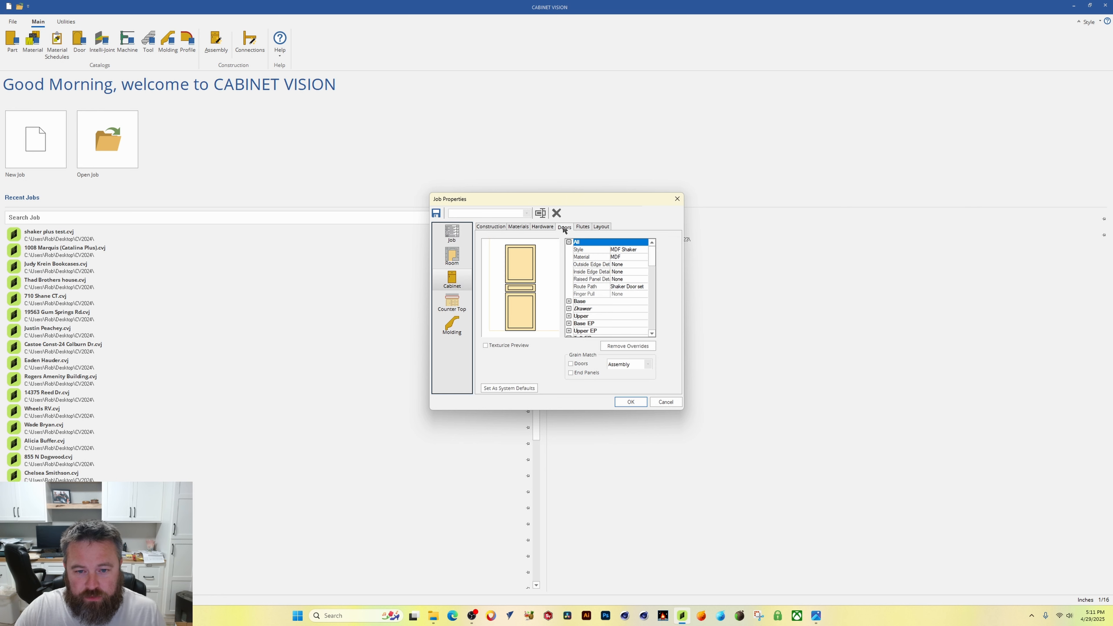
{"action": "left_click", "coordinate": [619, 250]}
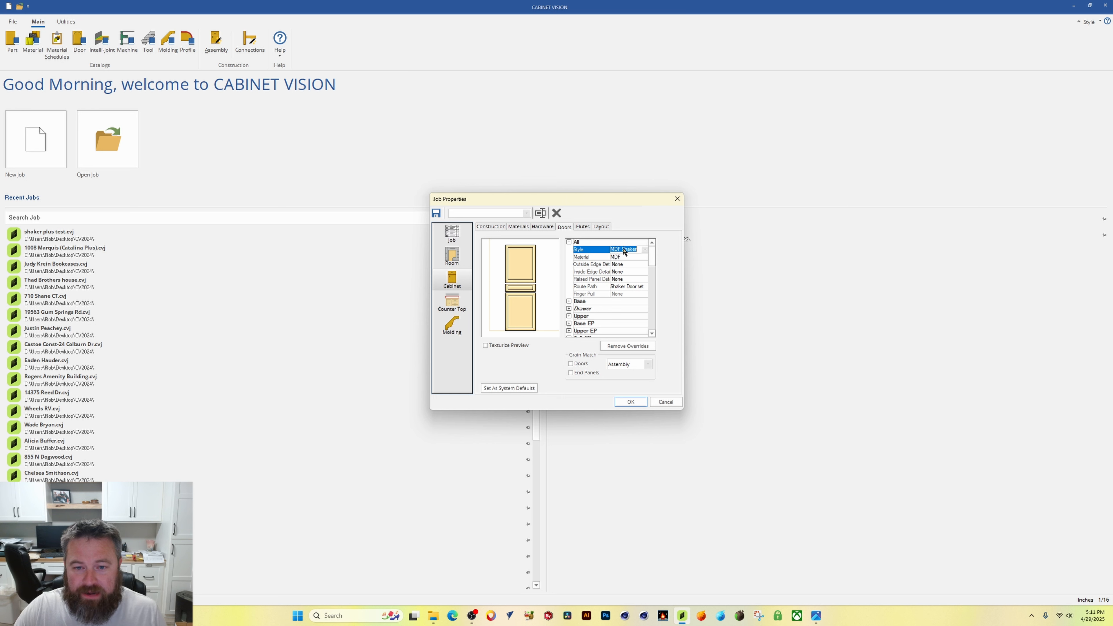
{"action": "left_click", "coordinate": [644, 286]}
{"action": "left_click", "coordinate": [645, 287]}
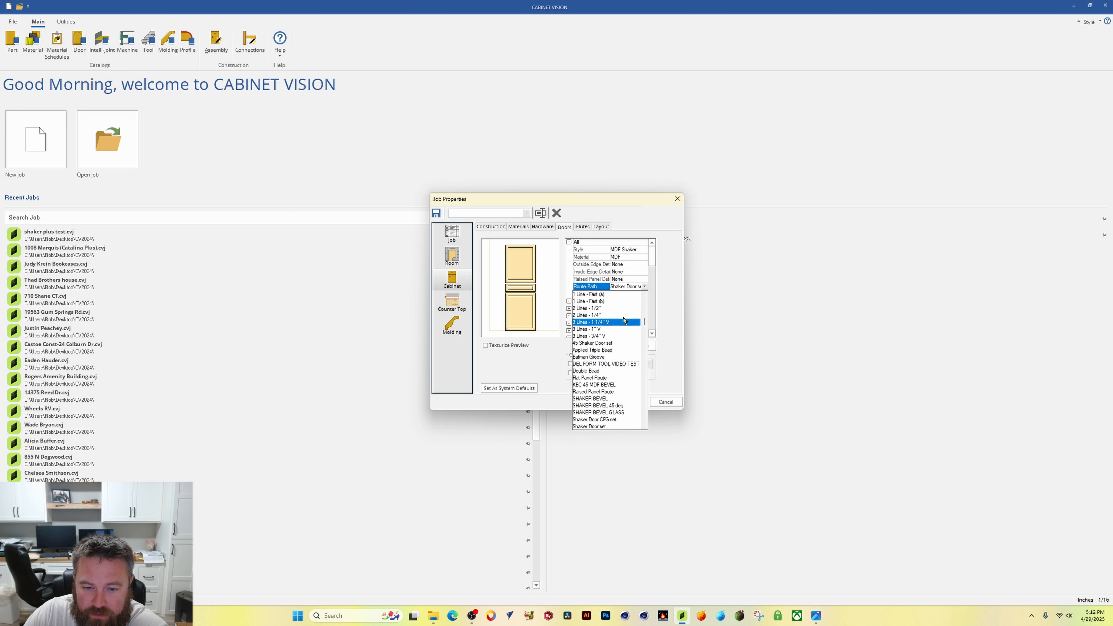
{"action": "left_click", "coordinate": [608, 364]}
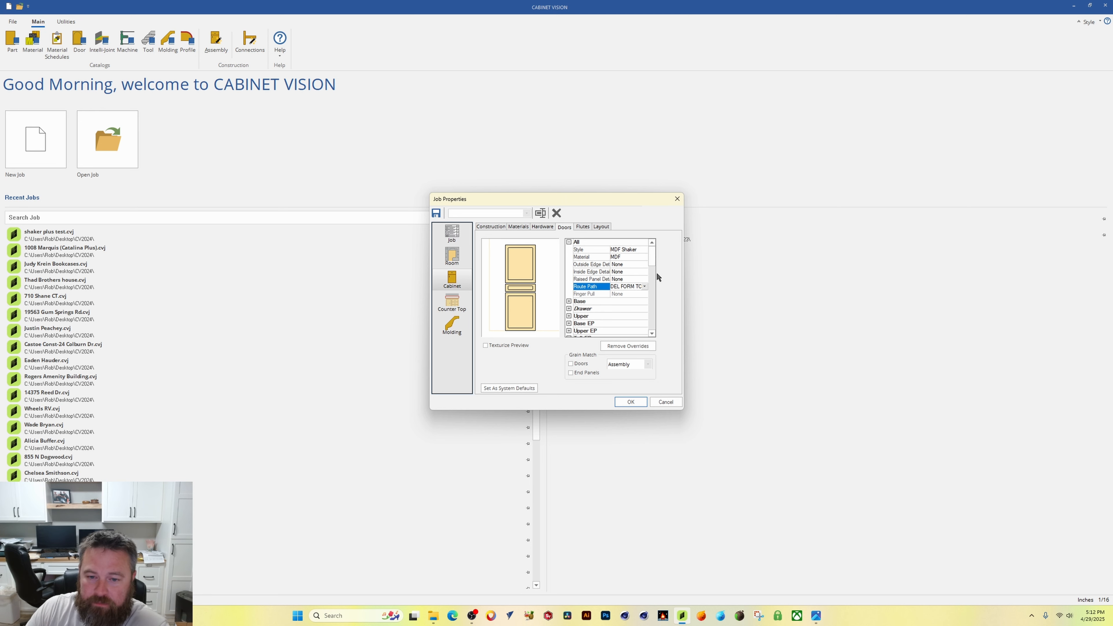
{"action": "left_click", "coordinate": [631, 402]}
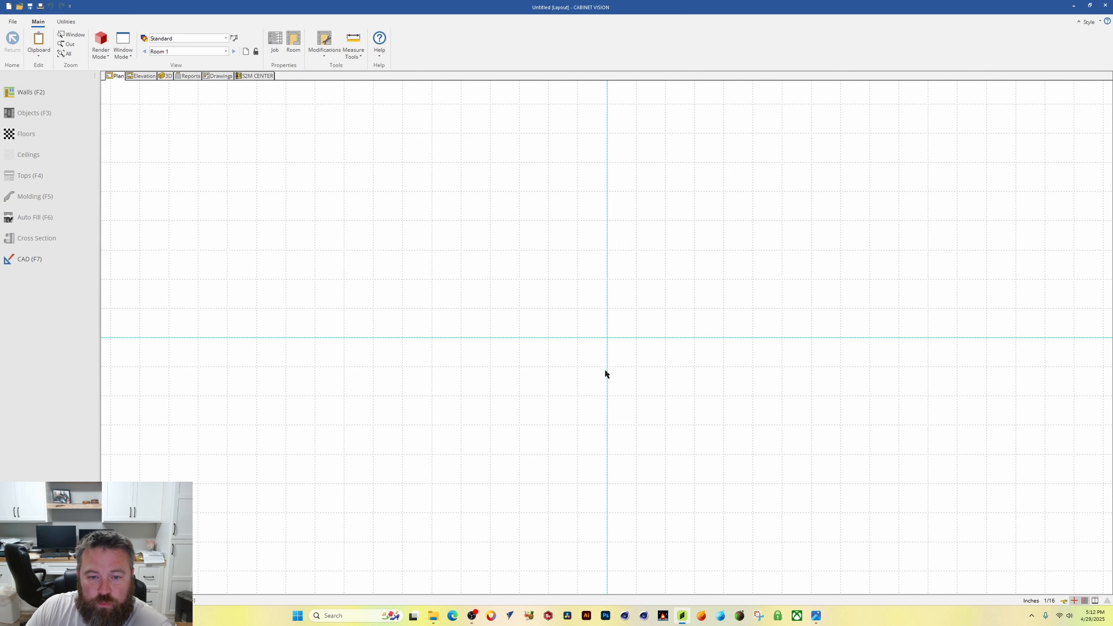
Step: Draw a straight wall 100 inches long in the plan view
{"action": "left_click", "coordinate": [25, 97]}
{"action": "left_click", "coordinate": [345, 303]}
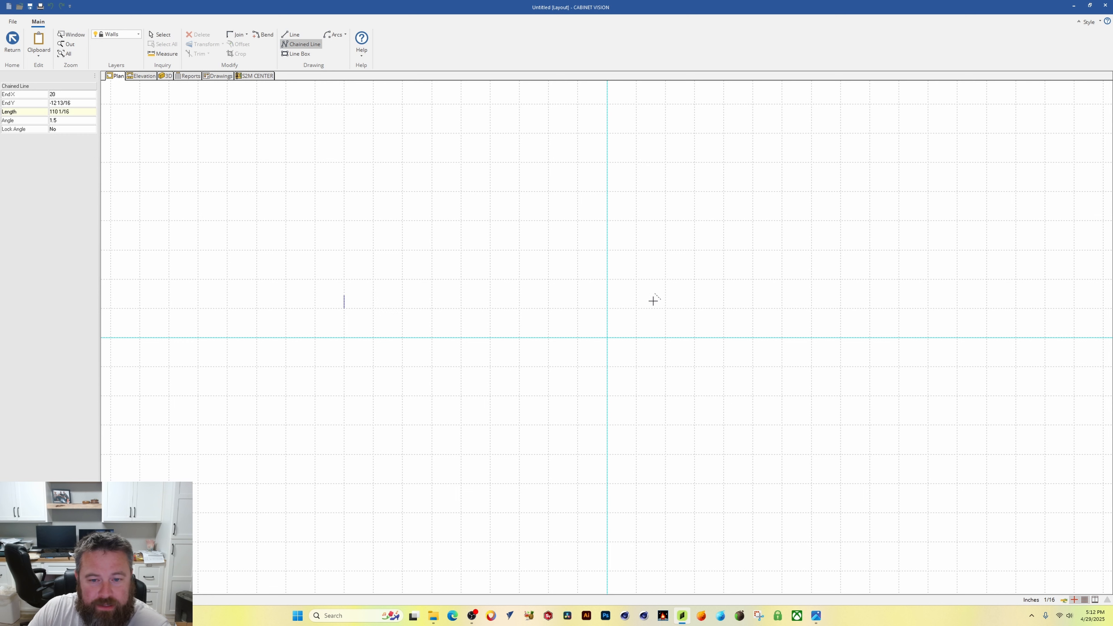
{"action": "left_click", "coordinate": [635, 302]}
{"action": "left_click", "coordinate": [12, 42]}
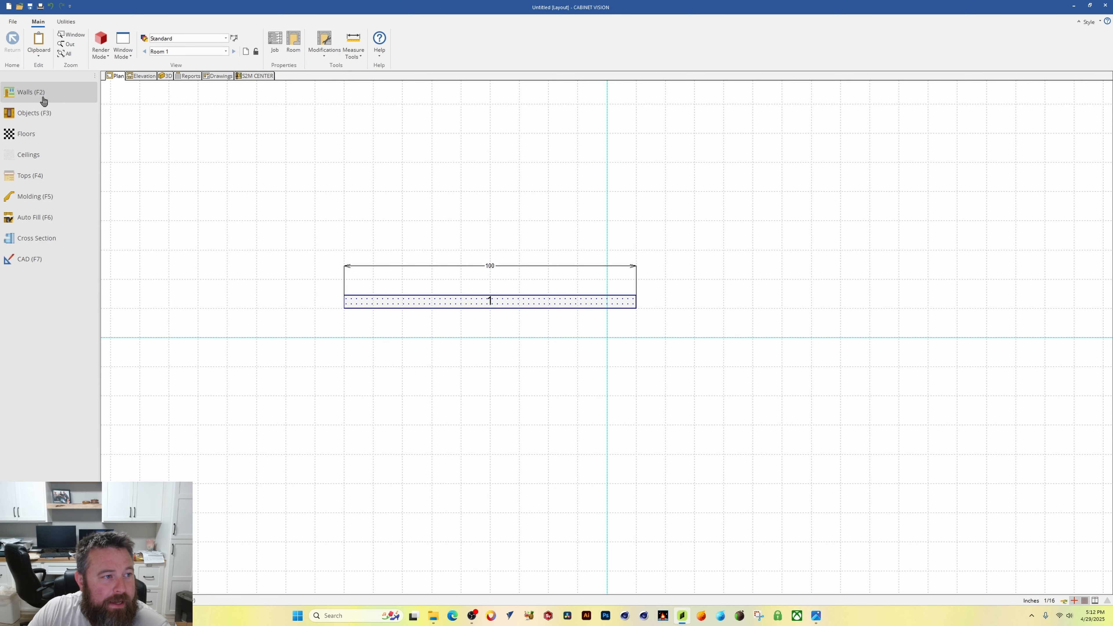
Step: Place a Std Upper wall cabinet at the left end of the wall
{"action": "left_click", "coordinate": [47, 112]}
{"action": "left_click", "coordinate": [36, 117]}
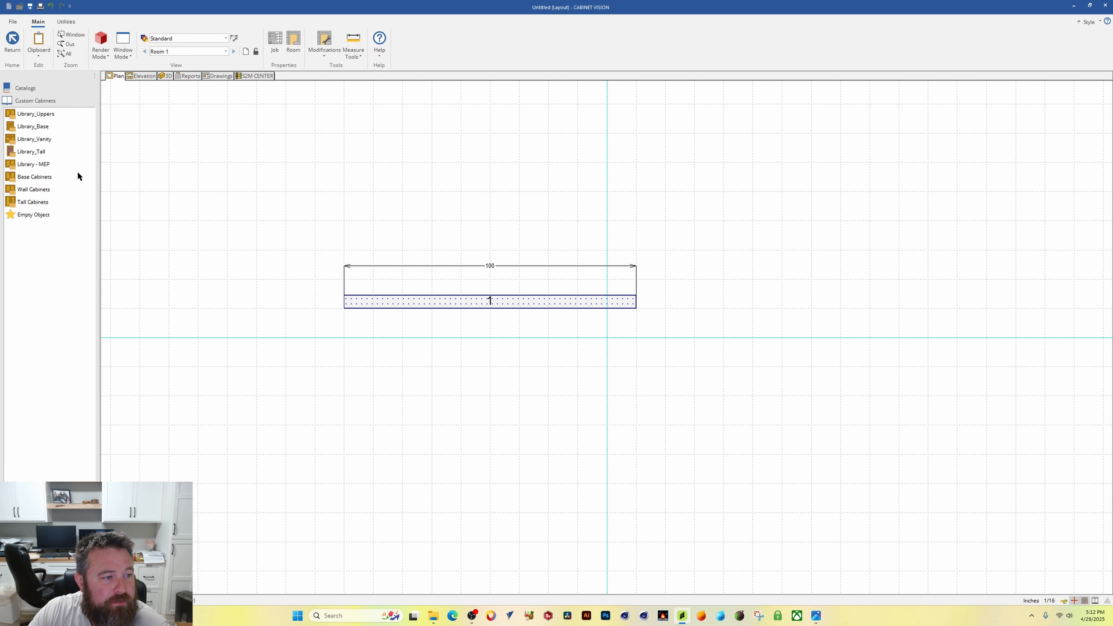
{"action": "left_click", "coordinate": [36, 193]}
{"action": "left_click", "coordinate": [38, 126]}
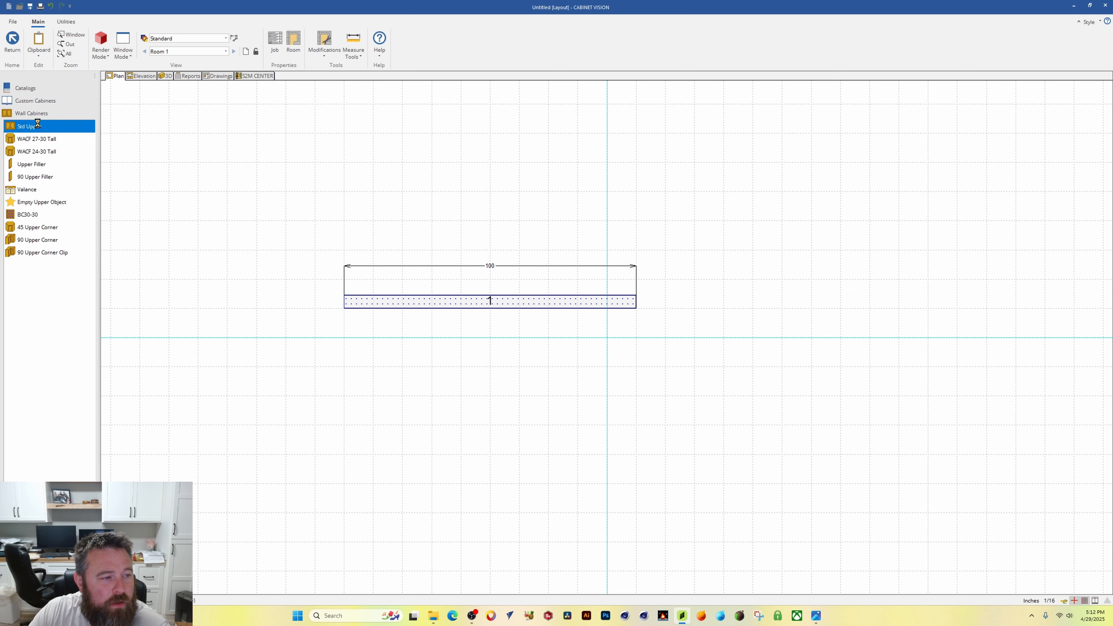
{"action": "left_click", "coordinate": [378, 316]}
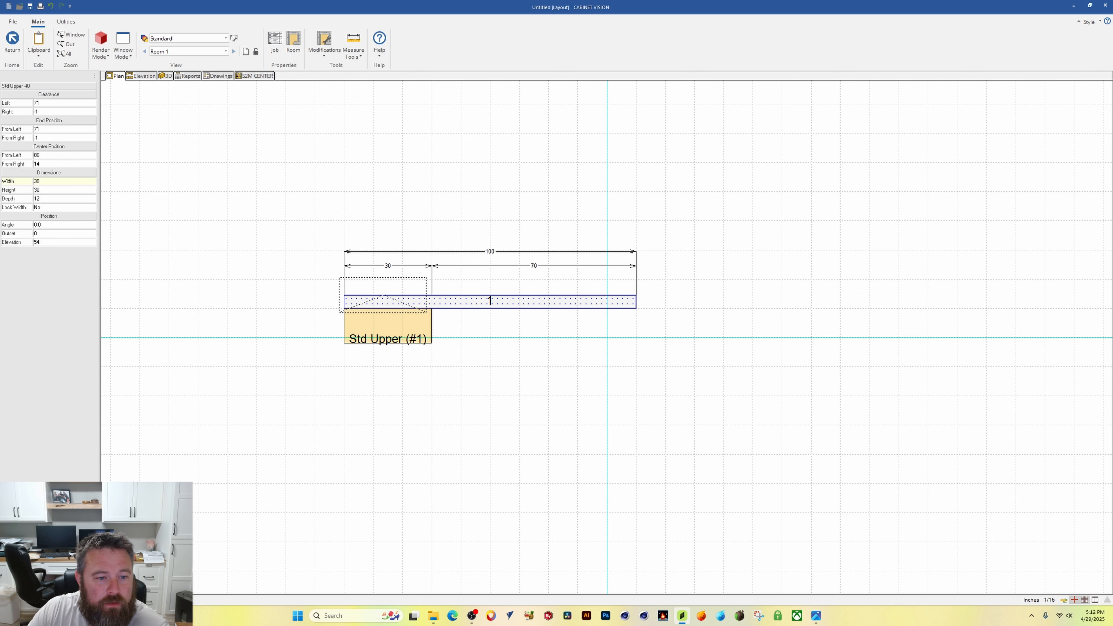
Step: Open the wall elevation and set the upper cabinet's width to 20
{"action": "right_click", "coordinate": [387, 300]}
{"action": "double_click", "coordinate": [387, 301]}
{"action": "left_click", "coordinate": [500, 280]}
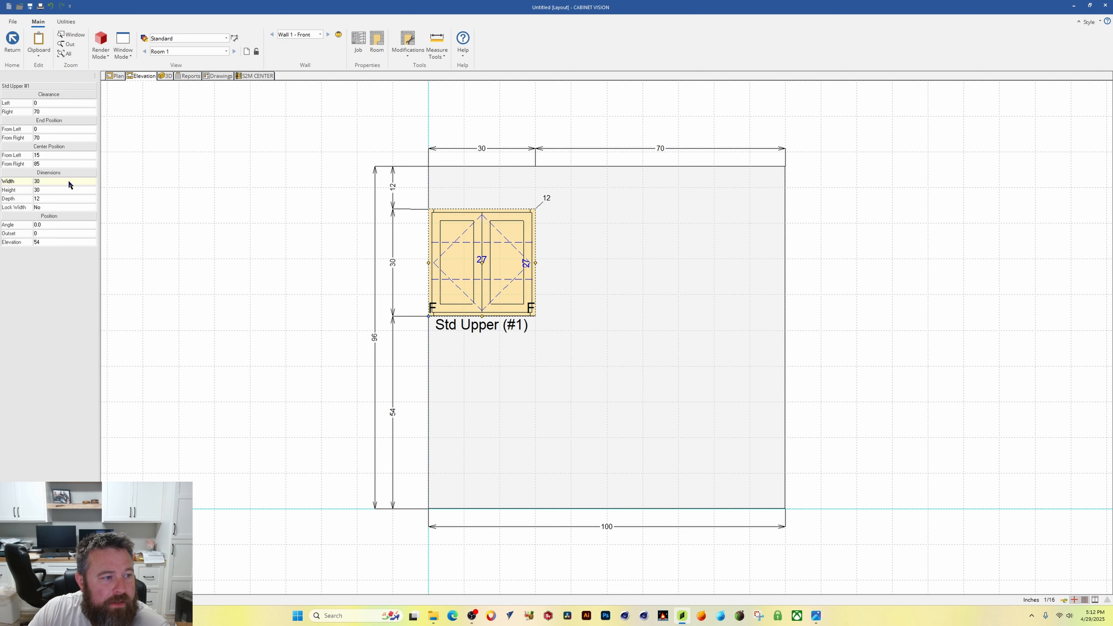
{"action": "left_click", "coordinate": [67, 181]}
{"action": "type", "text": "20"}
{"action": "key", "text": "Return"}
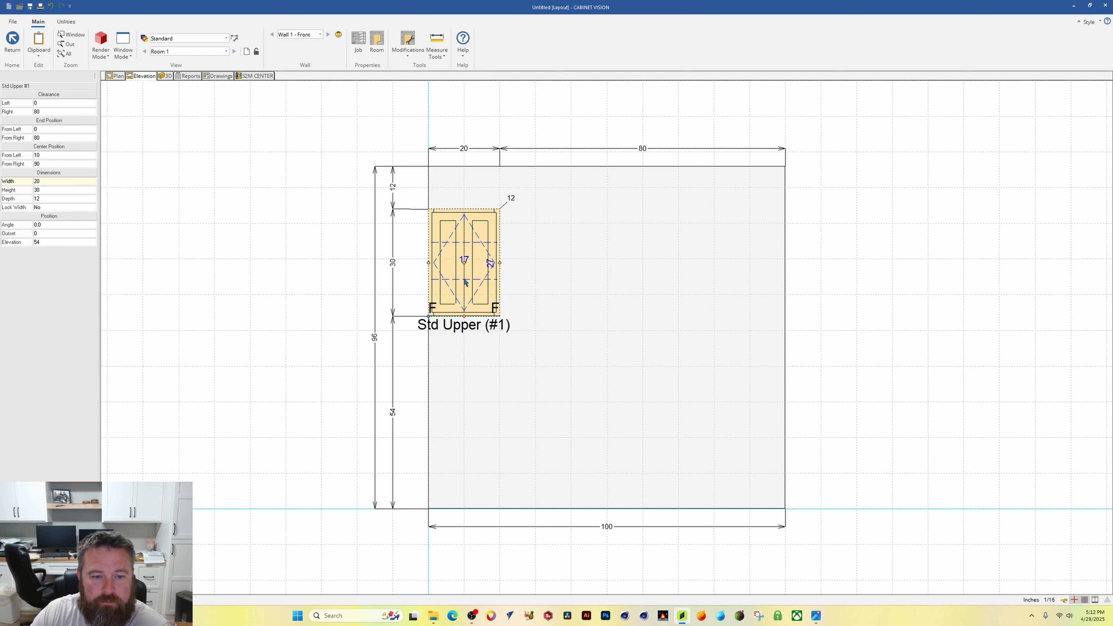
Step: Open the cabinet's assembly view to examine its door, then return to the elevation
{"action": "left_click", "coordinate": [477, 275]}
{"action": "double_click", "coordinate": [477, 275]}
{"action": "left_click", "coordinate": [565, 302]}
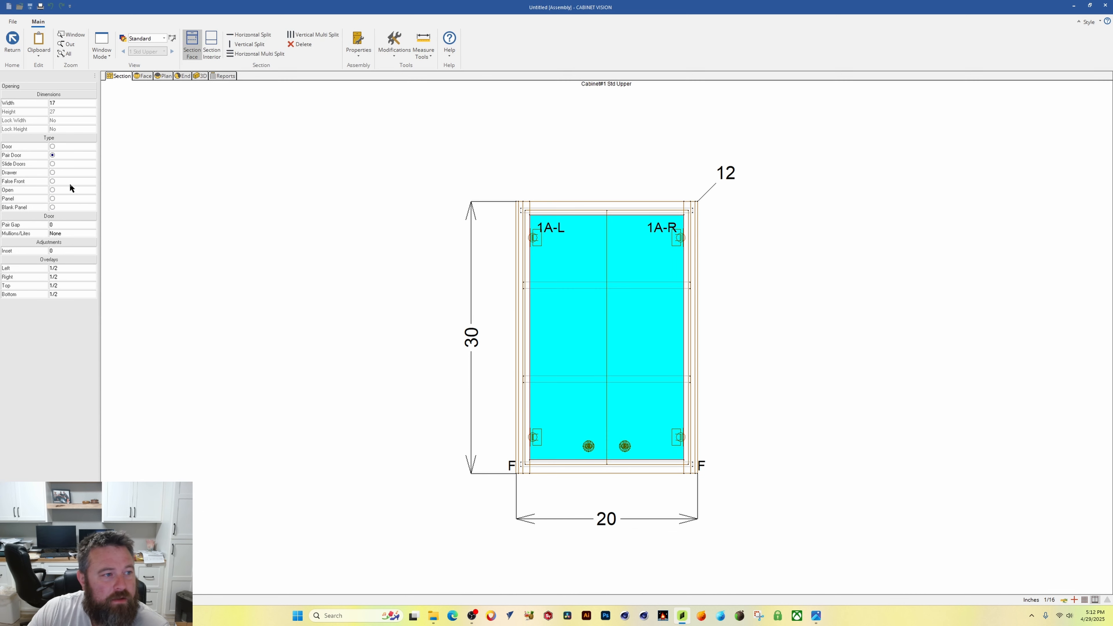
{"action": "left_click", "coordinate": [12, 43]}
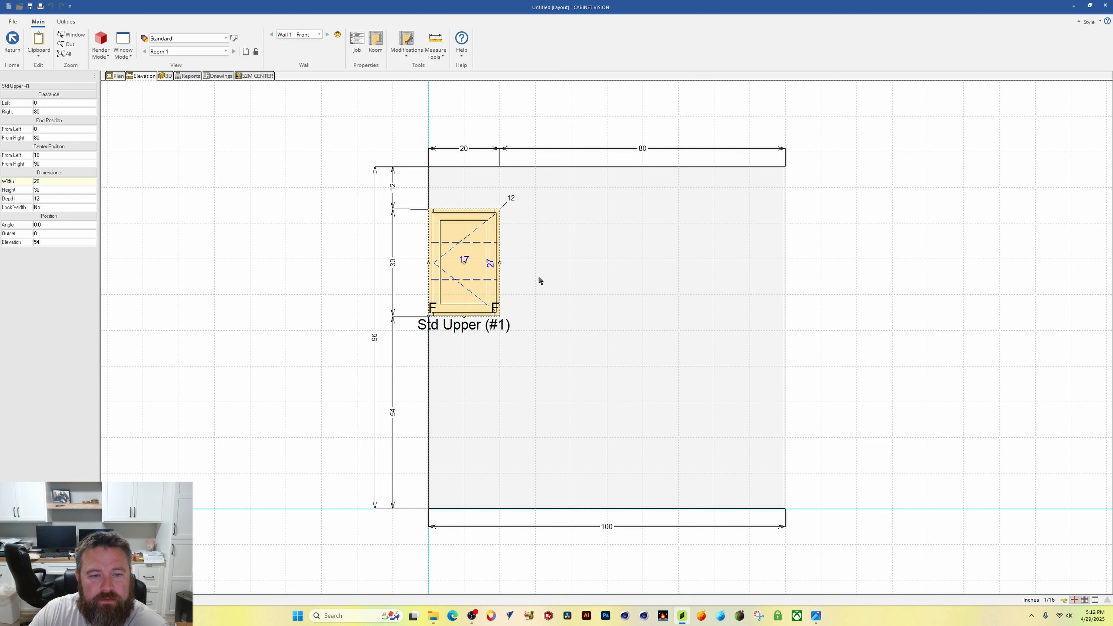
Step: Save the job as VIDEO TEST
{"action": "scroll", "coordinate": [492, 267], "scroll_direction": "up", "scroll_amount": 1}
{"action": "left_click", "coordinate": [140, 166]}
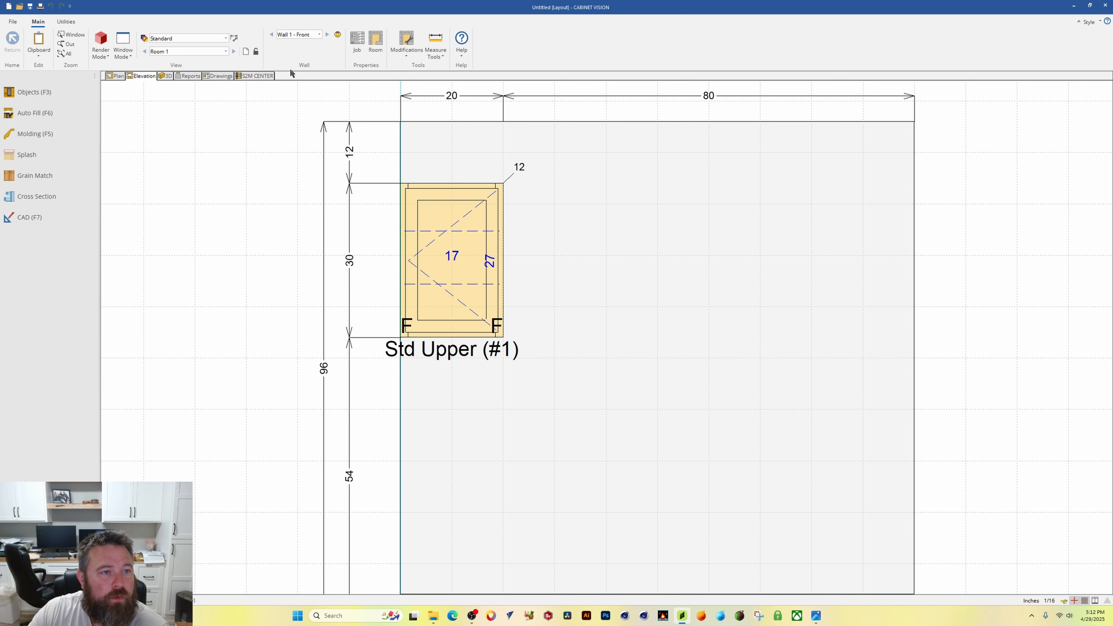
{"action": "left_click", "coordinate": [30, 6]}
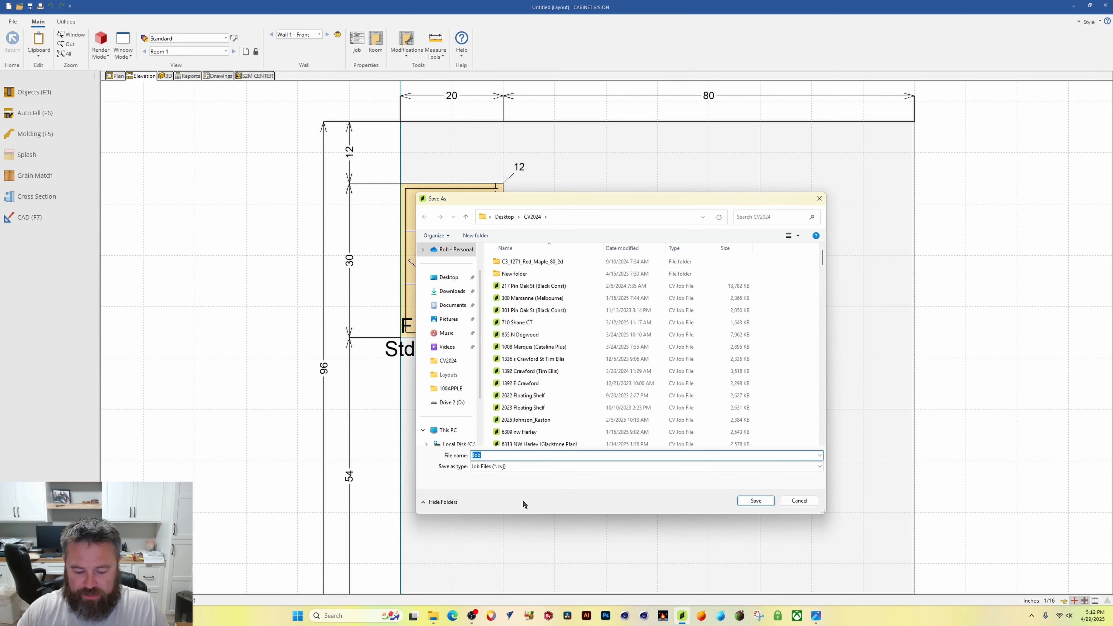
{"action": "type", "text": "VI"}
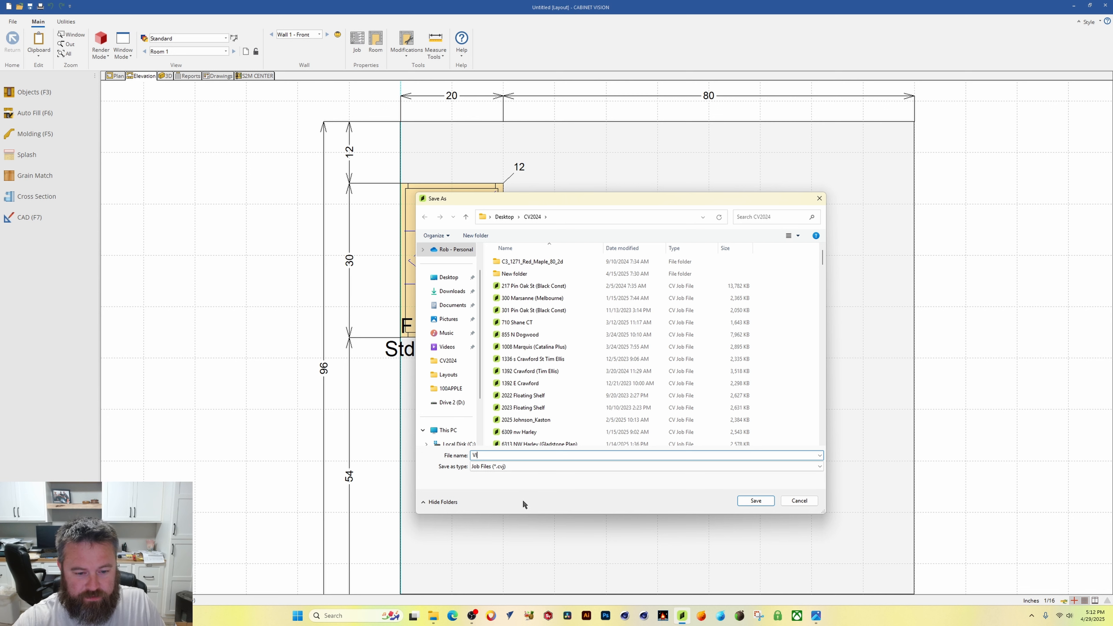
{"action": "type", "text": "DEO TEST"}
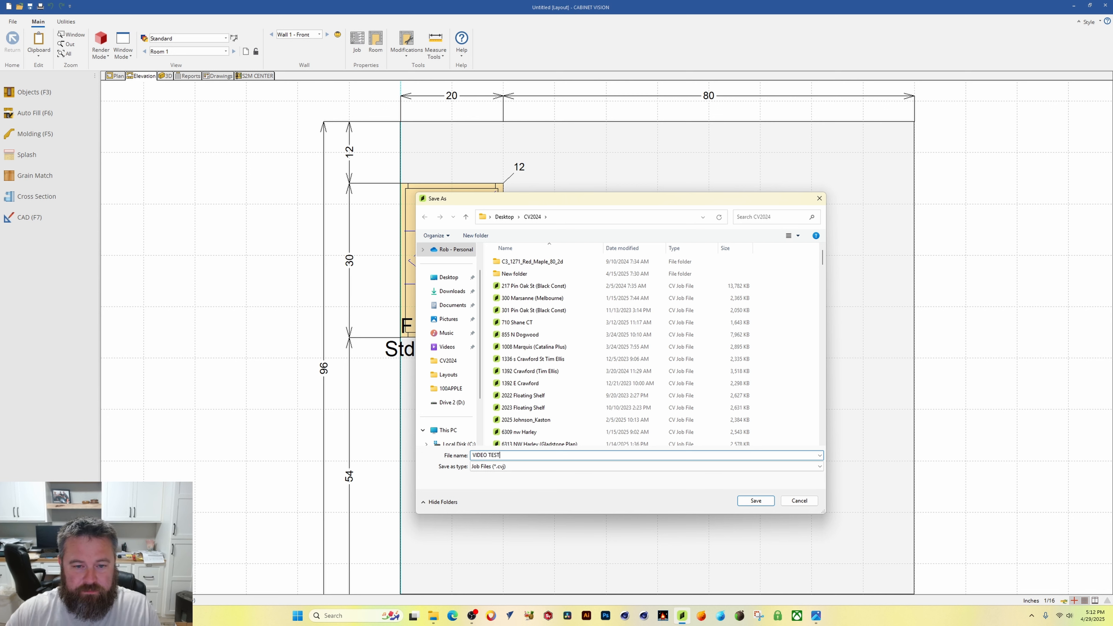
{"action": "left_click", "coordinate": [756, 501]}
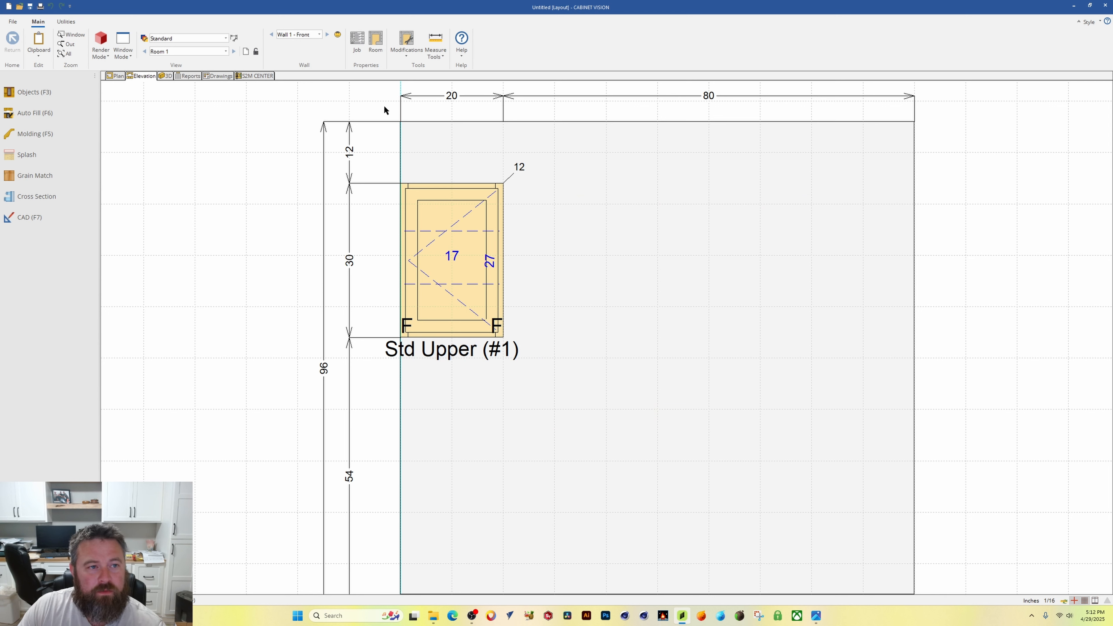
Step: Open the S2M Center parts list and select the Door Slab part
{"action": "left_click", "coordinate": [258, 79]}
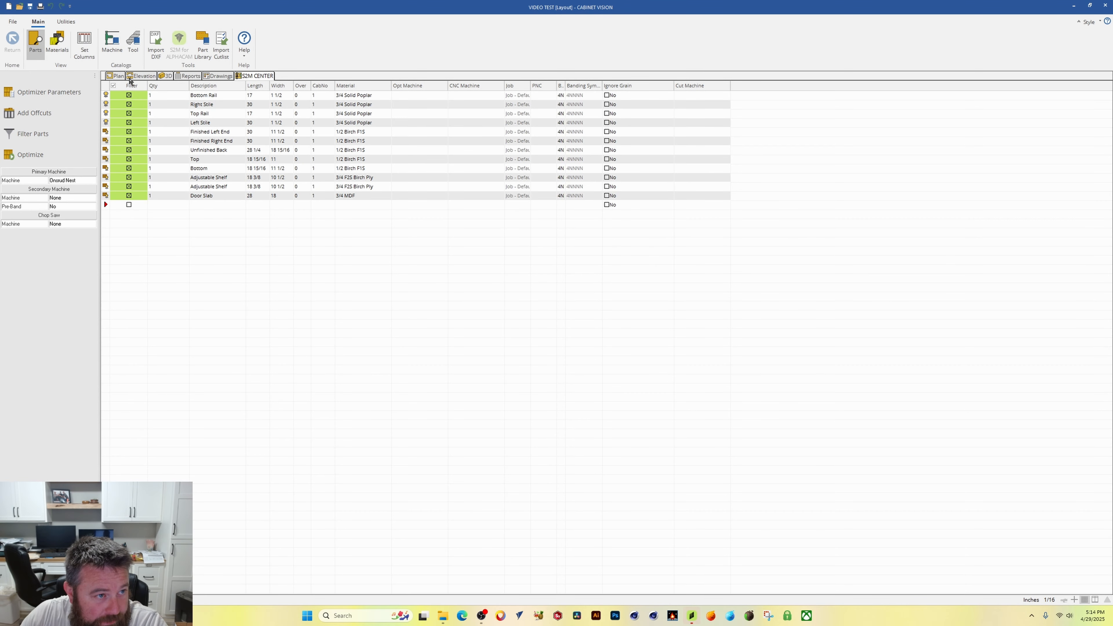
{"action": "left_click", "coordinate": [113, 87]}
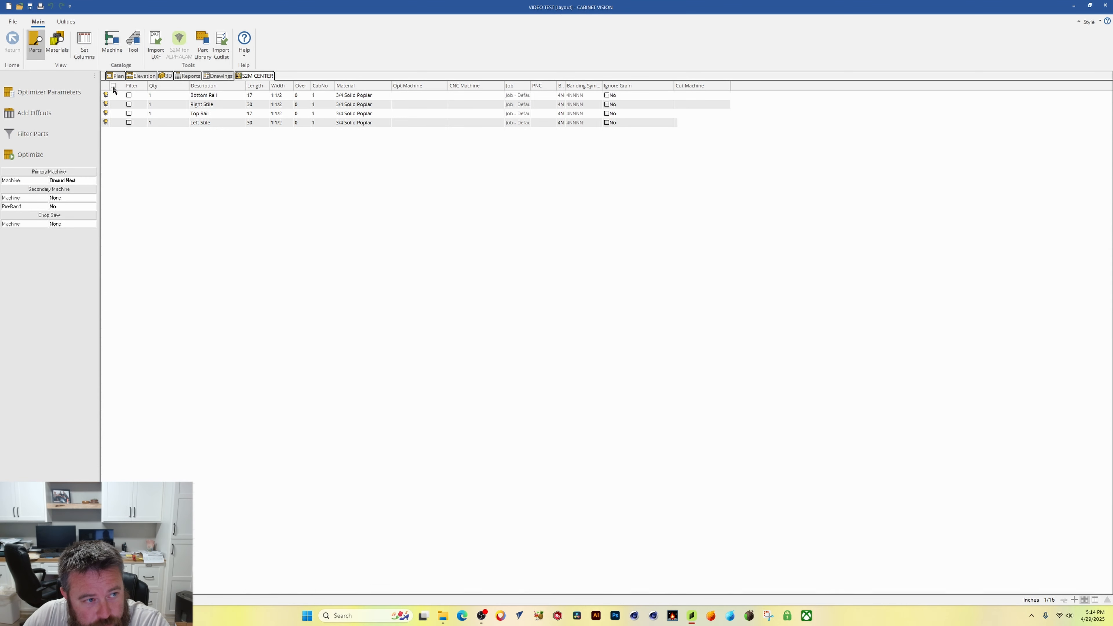
{"action": "left_click", "coordinate": [107, 197]}
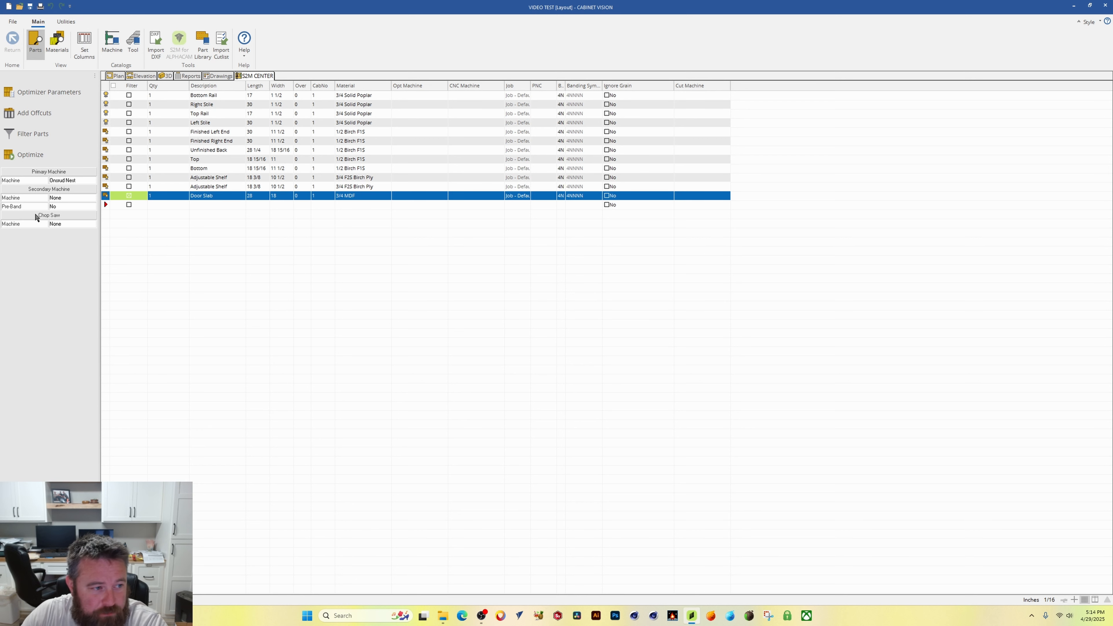
Step: Run the Optimize nest for the parts
{"action": "left_click", "coordinate": [30, 154]}
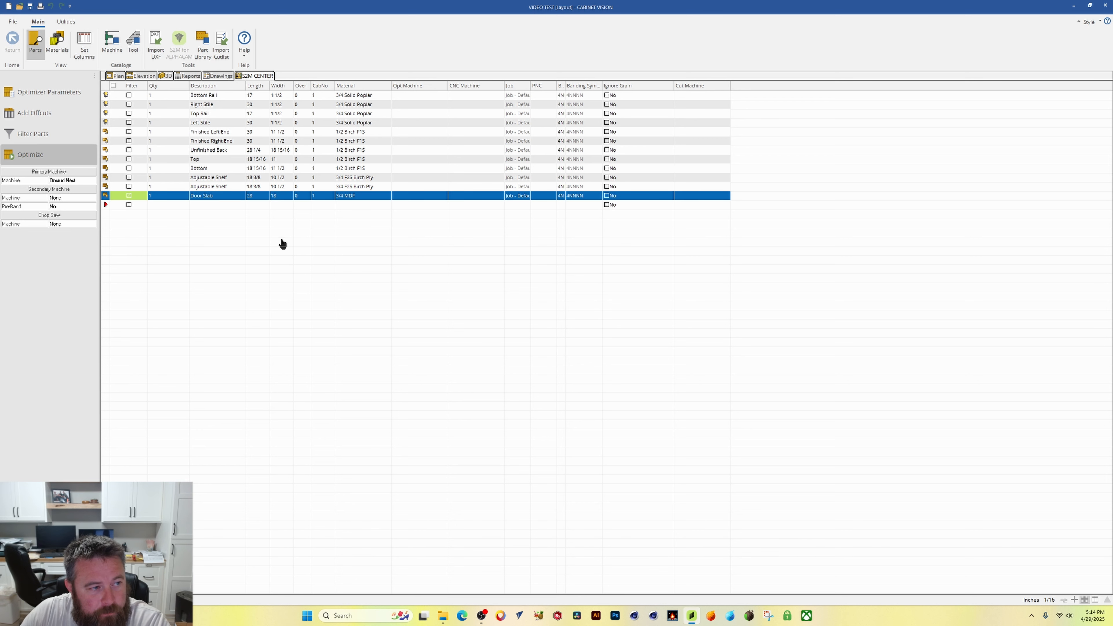
{"action": "left_click_drag", "start_coordinate": [535, 235], "coordinate": [564, 241]}
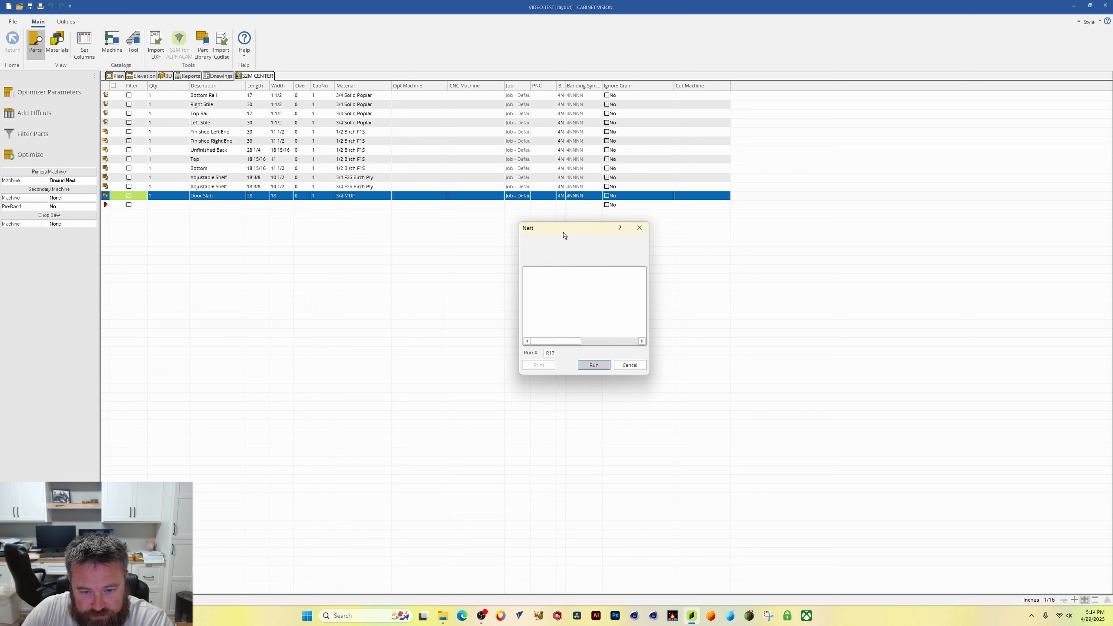
{"action": "left_click", "coordinate": [596, 375]}
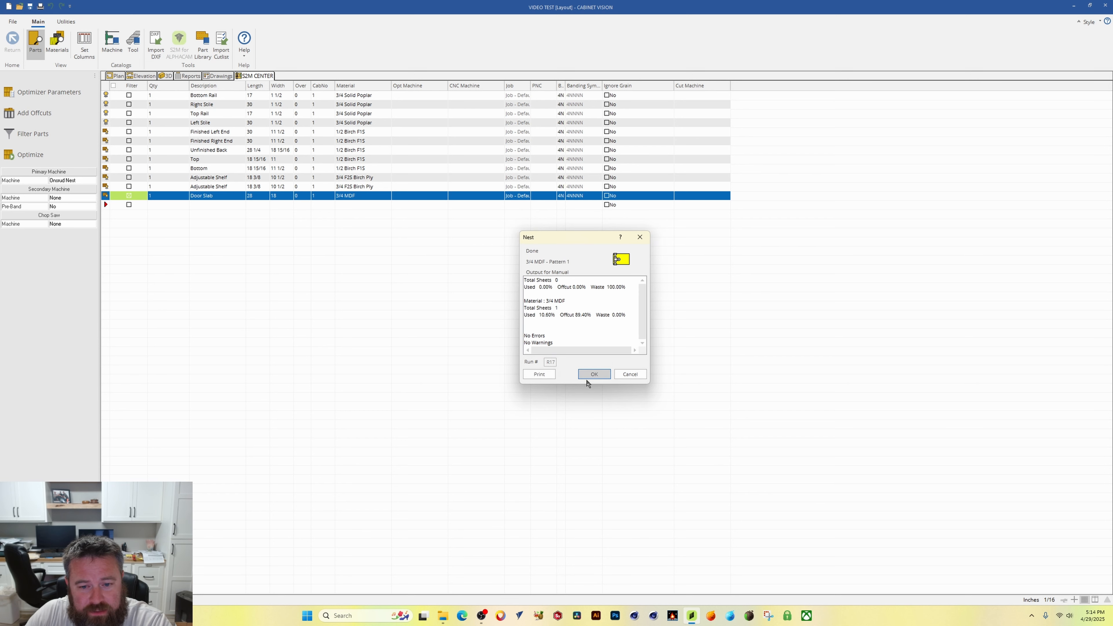
Step: Close the nest report and inspect the 3/4 MDF sheet's cut pattern with the door slab
{"action": "left_click", "coordinate": [595, 373]}
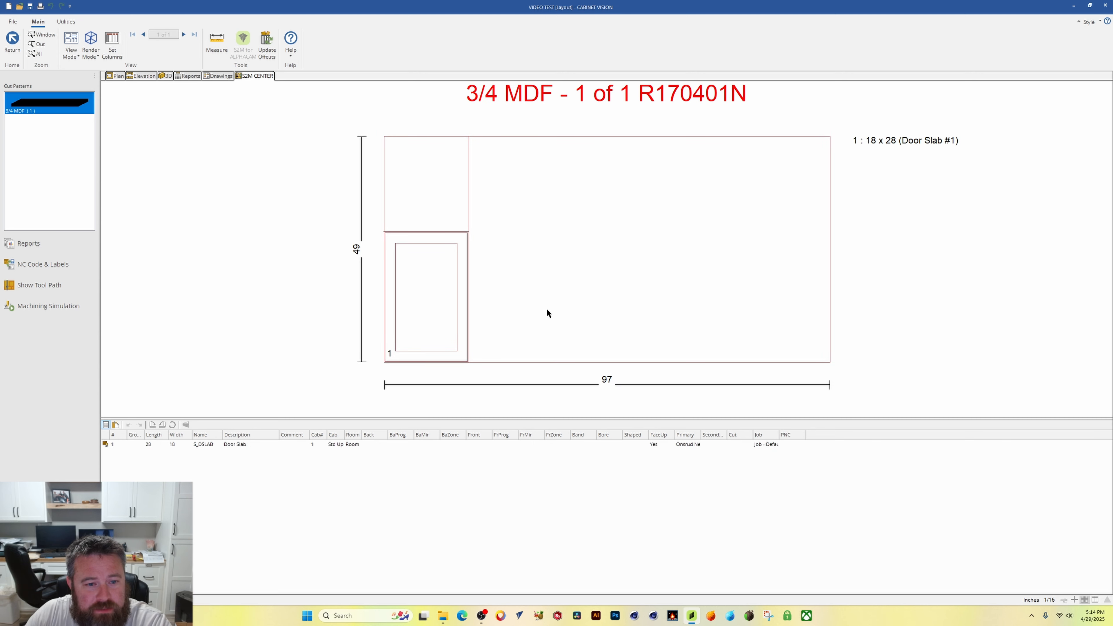
{"action": "scroll", "coordinate": [400, 331], "scroll_direction": "up", "scroll_amount": 3}
{"action": "scroll", "coordinate": [402, 330], "scroll_direction": "down", "scroll_amount": 1}
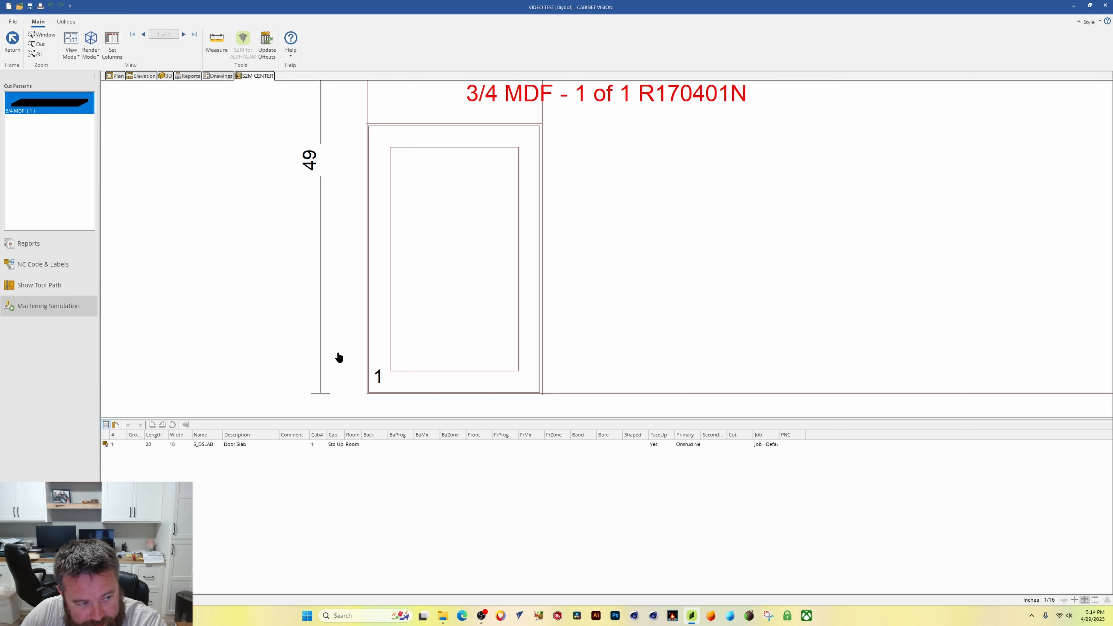
Step: Launch the machining simulation for the sheet in ALPHACAM and zoom in on the door's toolpath
{"action": "left_click", "coordinate": [41, 302]}
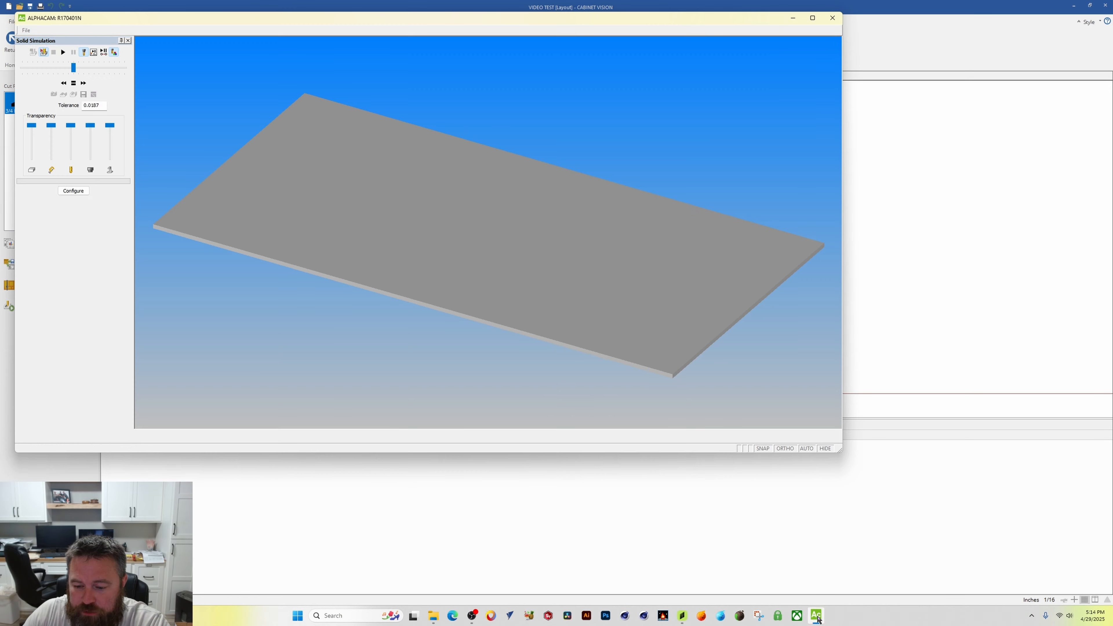
{"action": "left_click", "coordinate": [812, 21]}
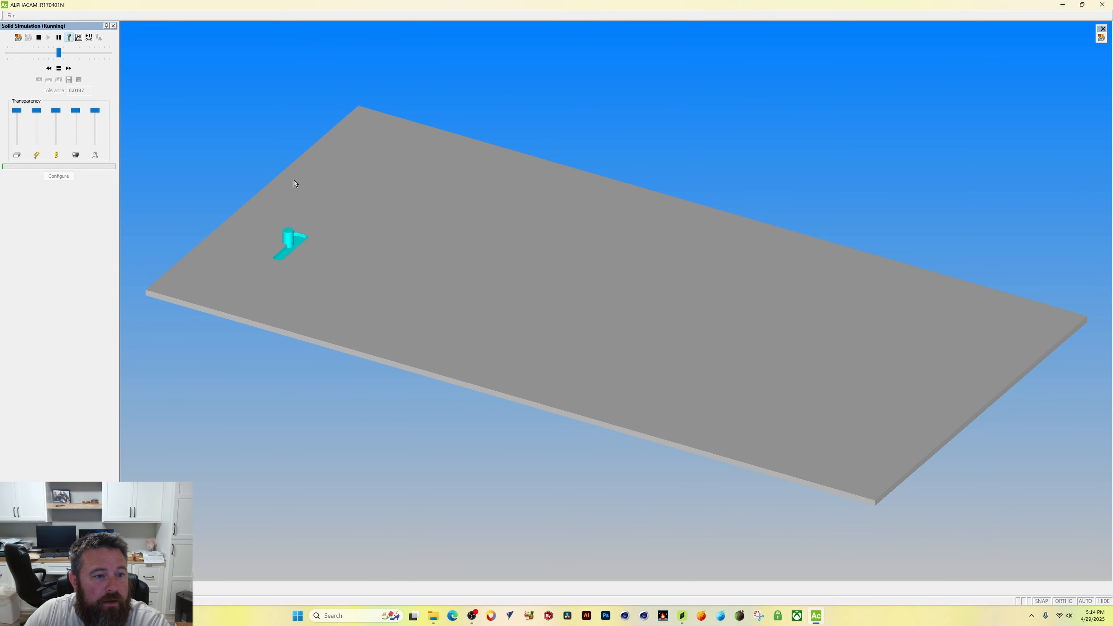
{"action": "scroll", "coordinate": [290, 245], "scroll_direction": "down", "scroll_amount": 2}
{"action": "scroll", "coordinate": [306, 264], "scroll_direction": "up", "scroll_amount": 1}
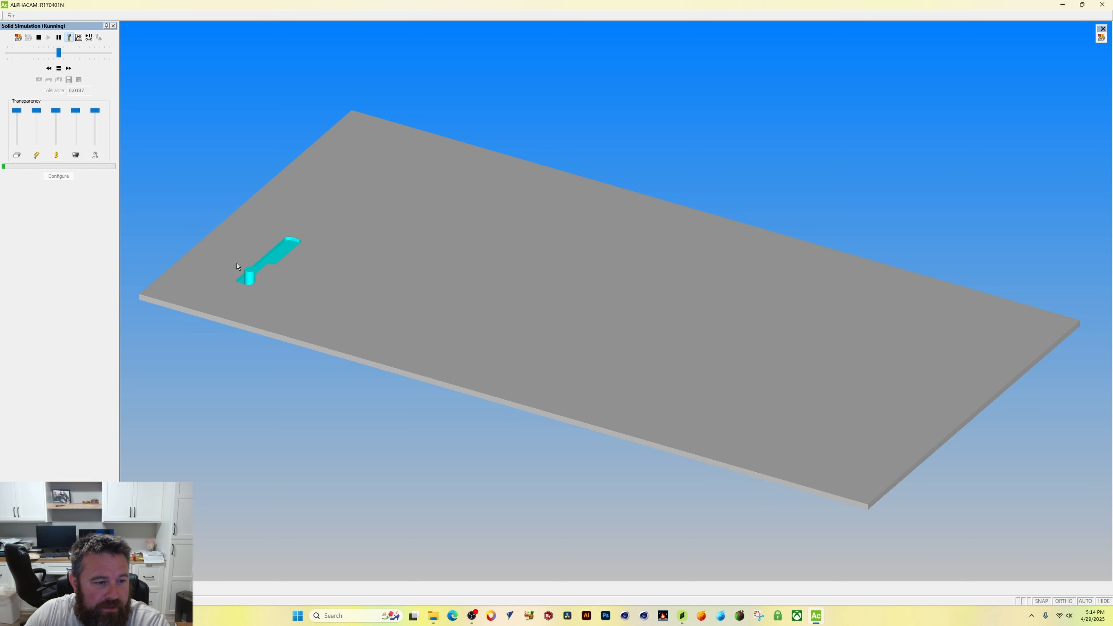
{"action": "scroll", "coordinate": [249, 259], "scroll_direction": "up", "scroll_amount": 4}
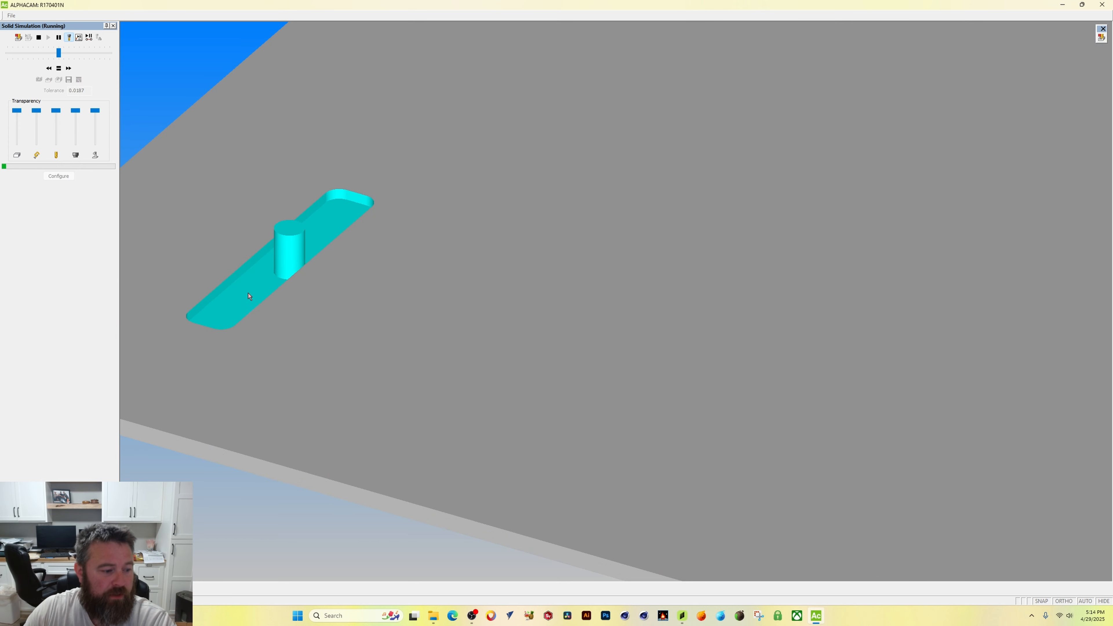
{"action": "scroll", "coordinate": [276, 265], "scroll_direction": "down", "scroll_amount": 2}
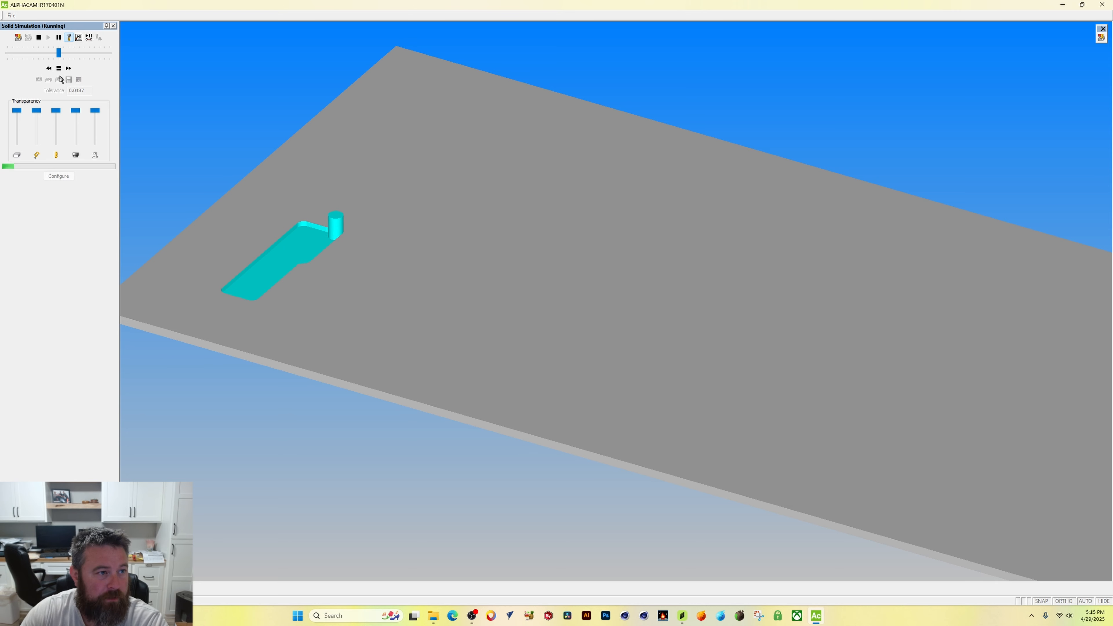
Step: Speed the simulation through to completion and orbit around the machined door pocket
{"action": "left_click_drag", "start_coordinate": [58, 53], "coordinate": [79, 53]}
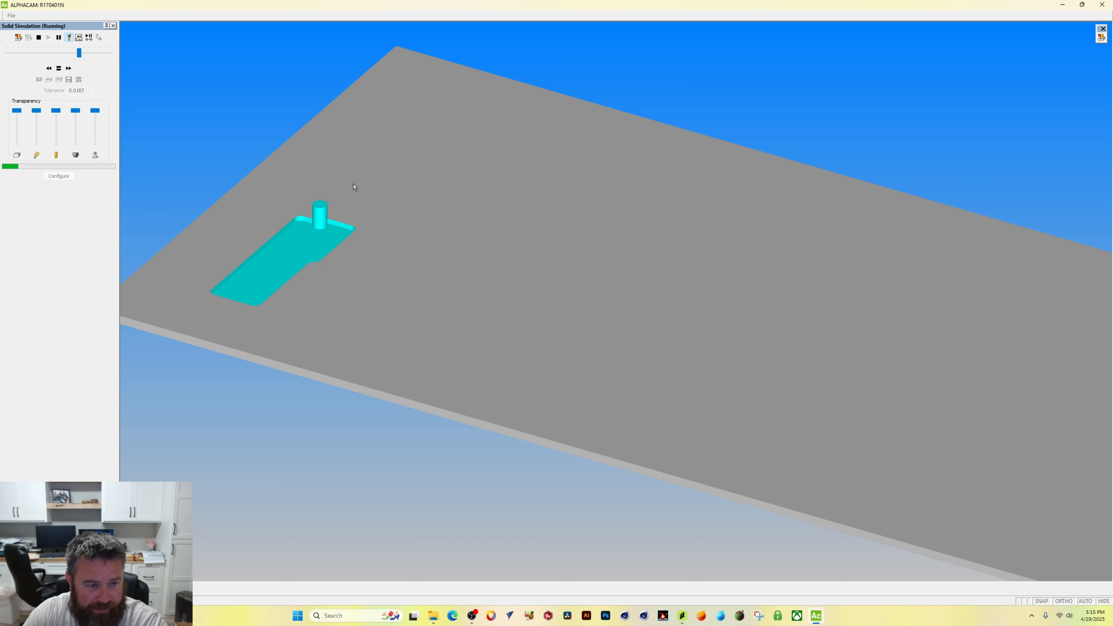
{"action": "left_click", "coordinate": [98, 53]}
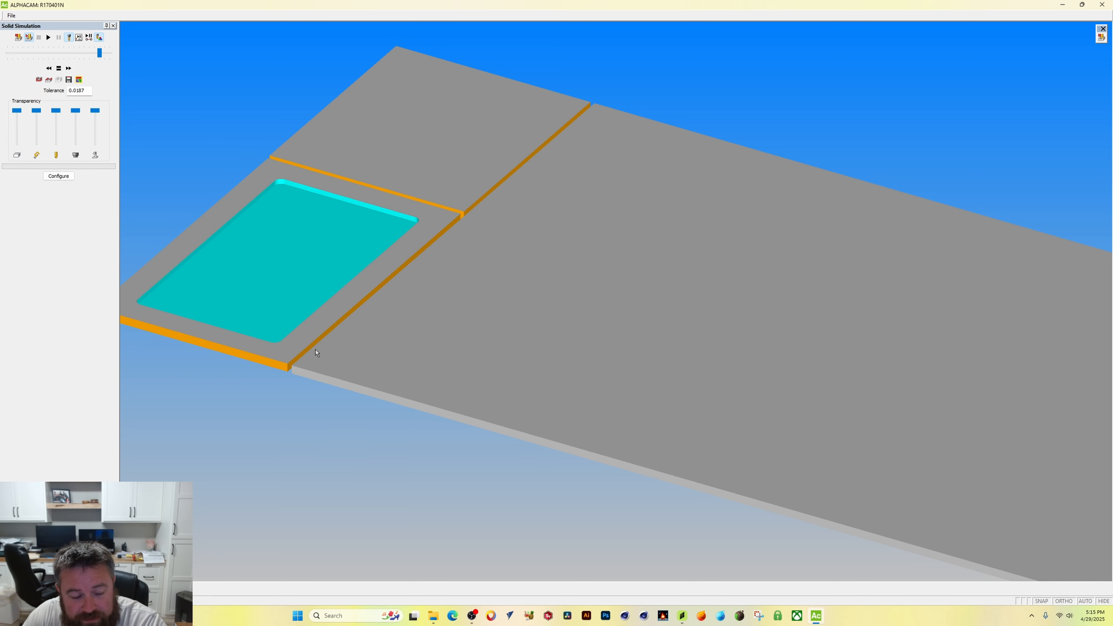
{"action": "middle_click_drag", "start_coordinate": [317, 354], "coordinate": [356, 353]}
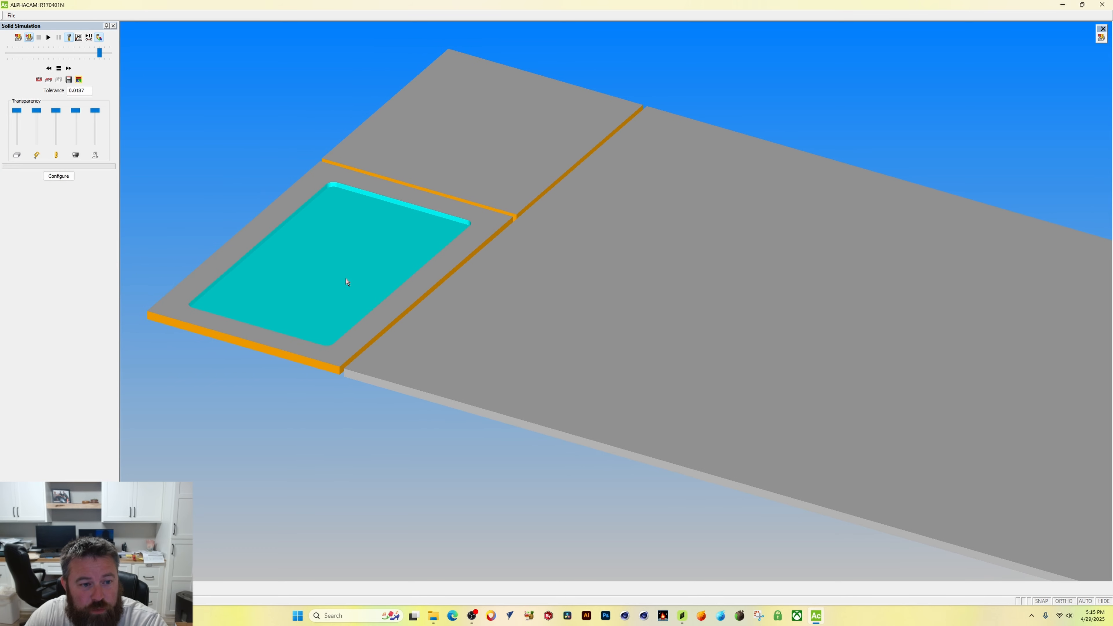
{"action": "middle_click_drag", "start_coordinate": [348, 281], "coordinate": [342, 267], "text": "shift"}
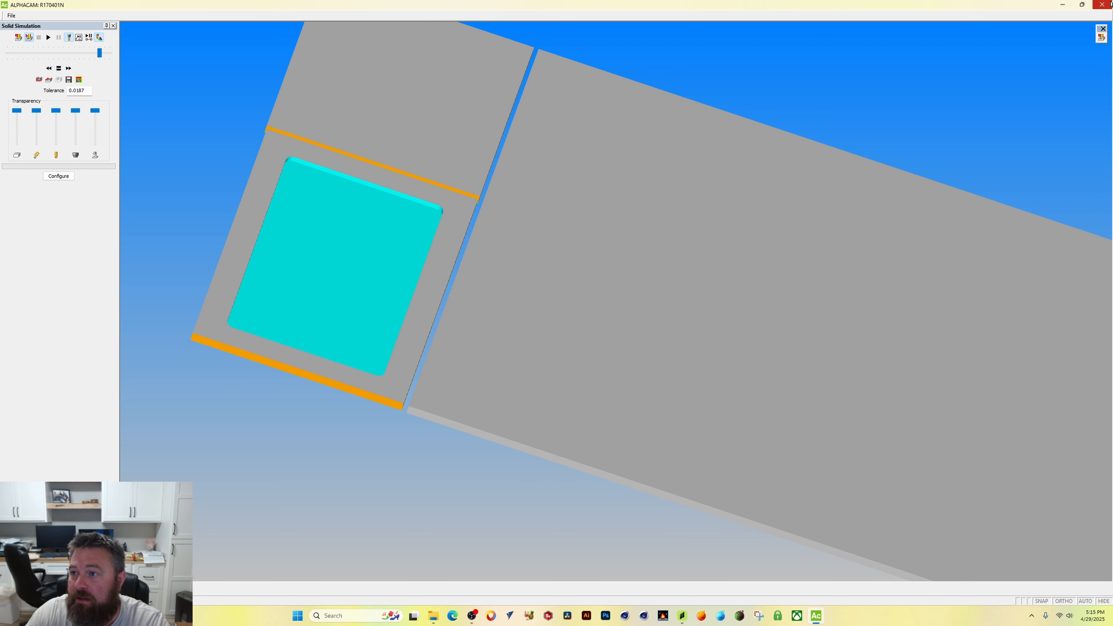
Step: Close the simulation and return to the S2M Center parts list
{"action": "left_click", "coordinate": [1102, 5]}
{"action": "left_click", "coordinate": [12, 42]}
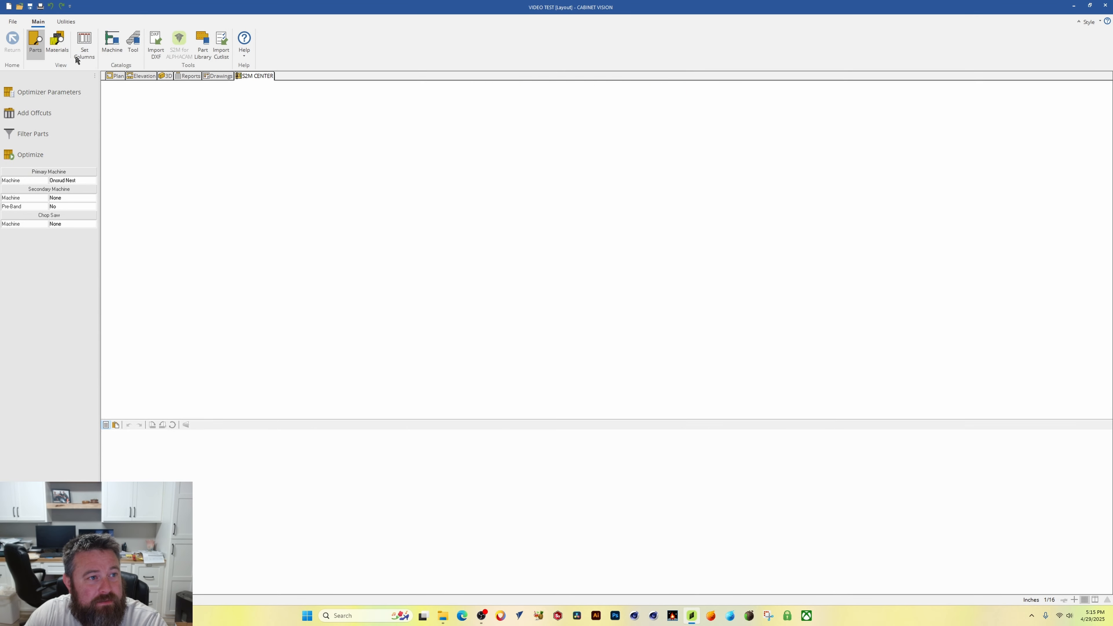
{"action": "left_click", "coordinate": [610, 319]}
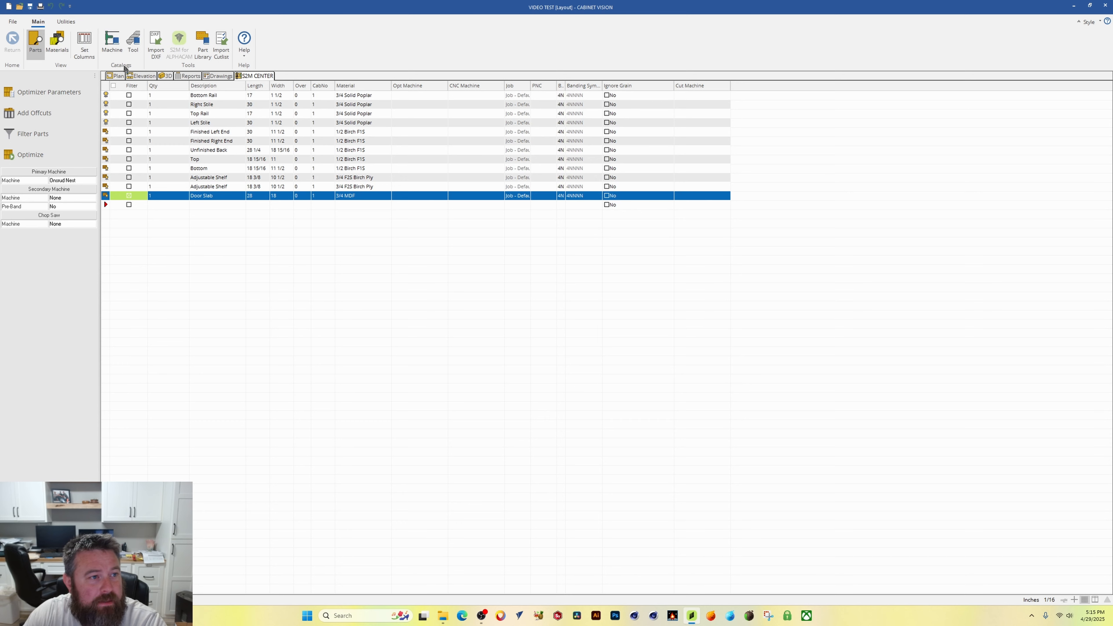
Step: Switch to the plan view and close the VIDEO TEST job
{"action": "left_click", "coordinate": [142, 76]}
{"action": "left_click", "coordinate": [120, 78]}
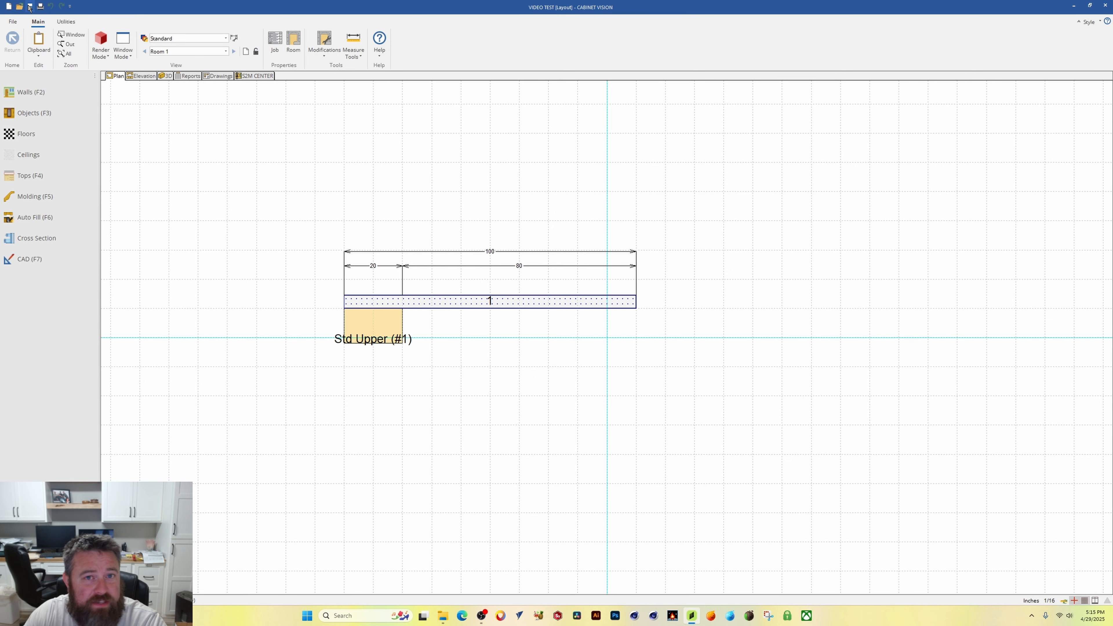
{"action": "left_click", "coordinate": [12, 21]}
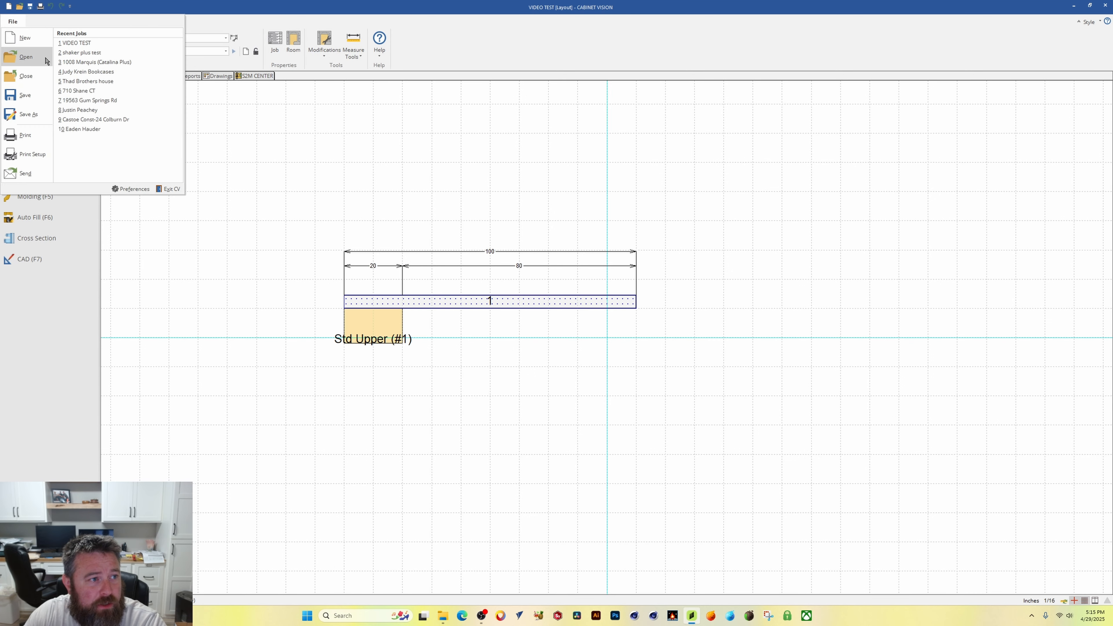
{"action": "left_click", "coordinate": [35, 80]}
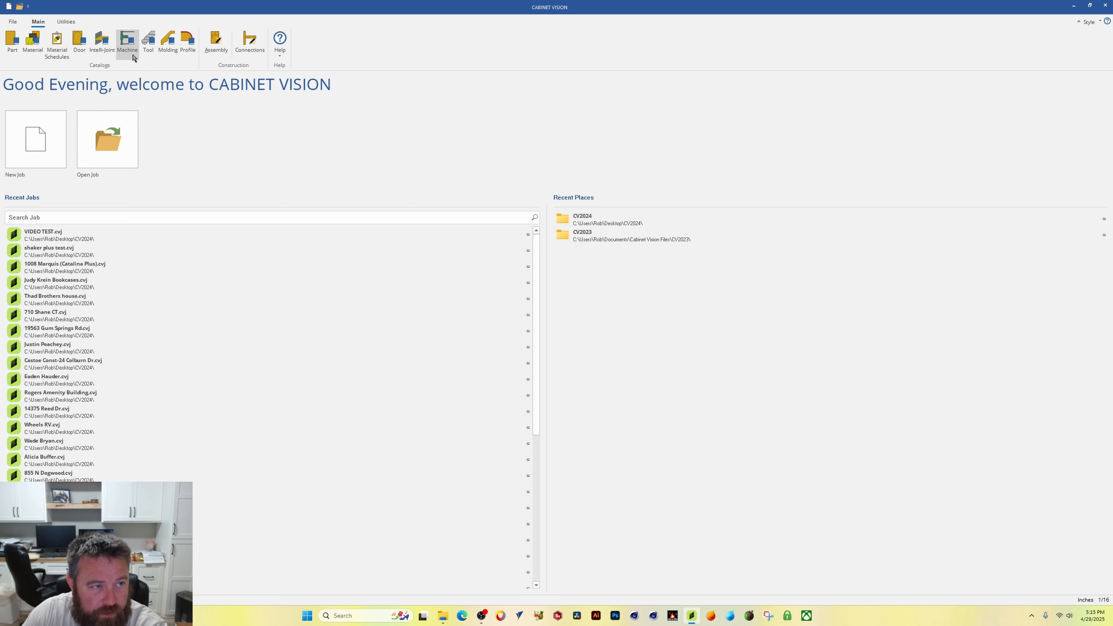
Step: Open the DEL FORM TOOL VIDEO TEST tool set's shape editor from the Tool catalog
{"action": "left_click", "coordinate": [154, 40]}
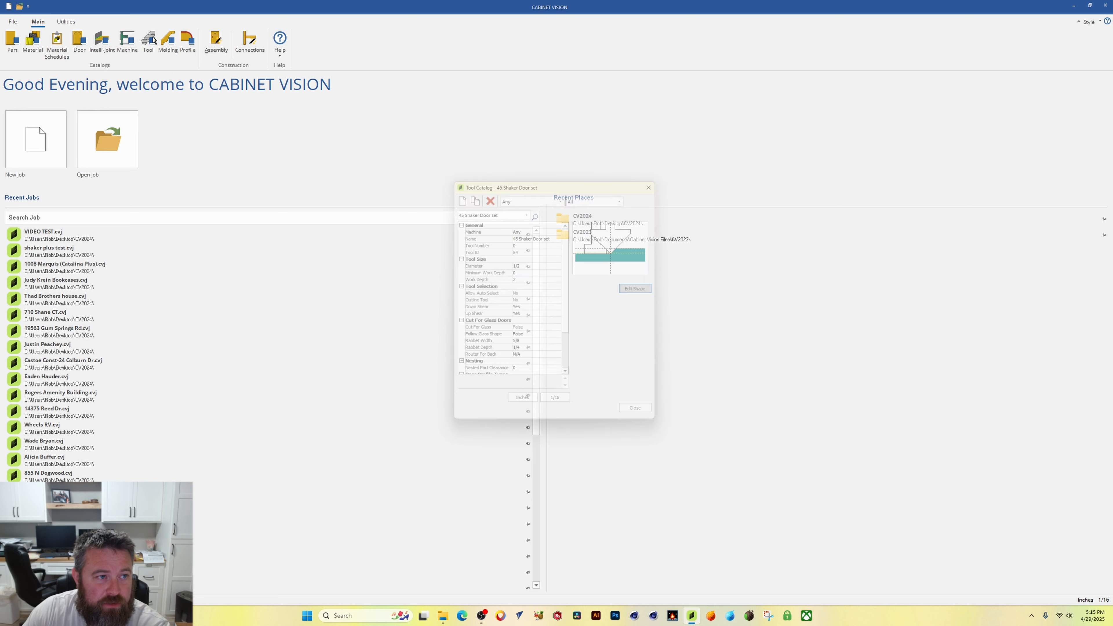
{"action": "left_click", "coordinate": [526, 208]}
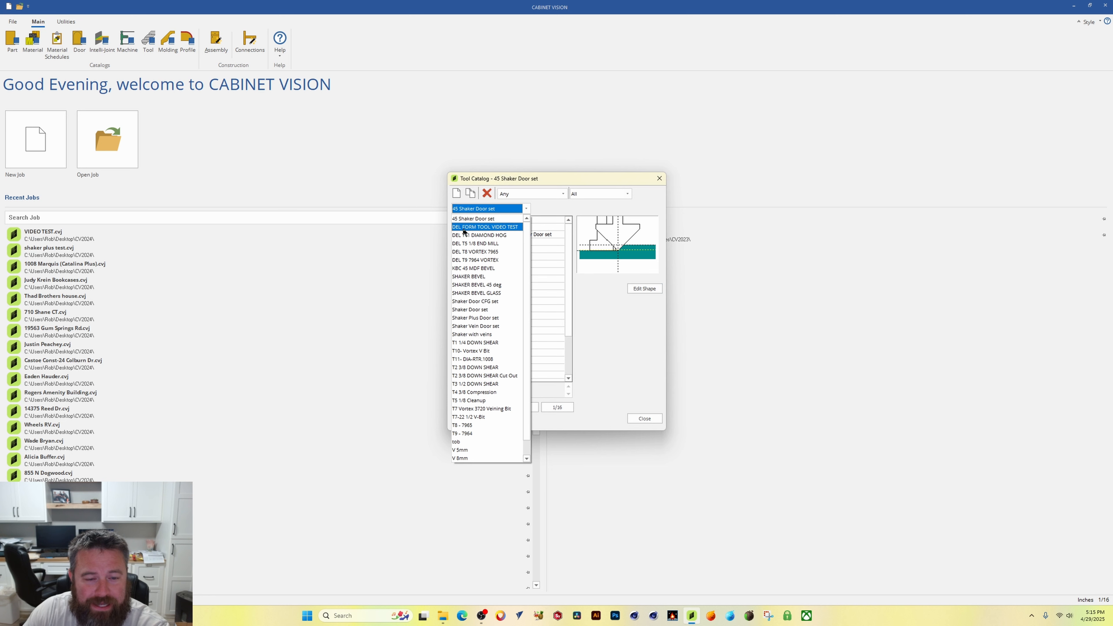
{"action": "left_click", "coordinate": [474, 226]}
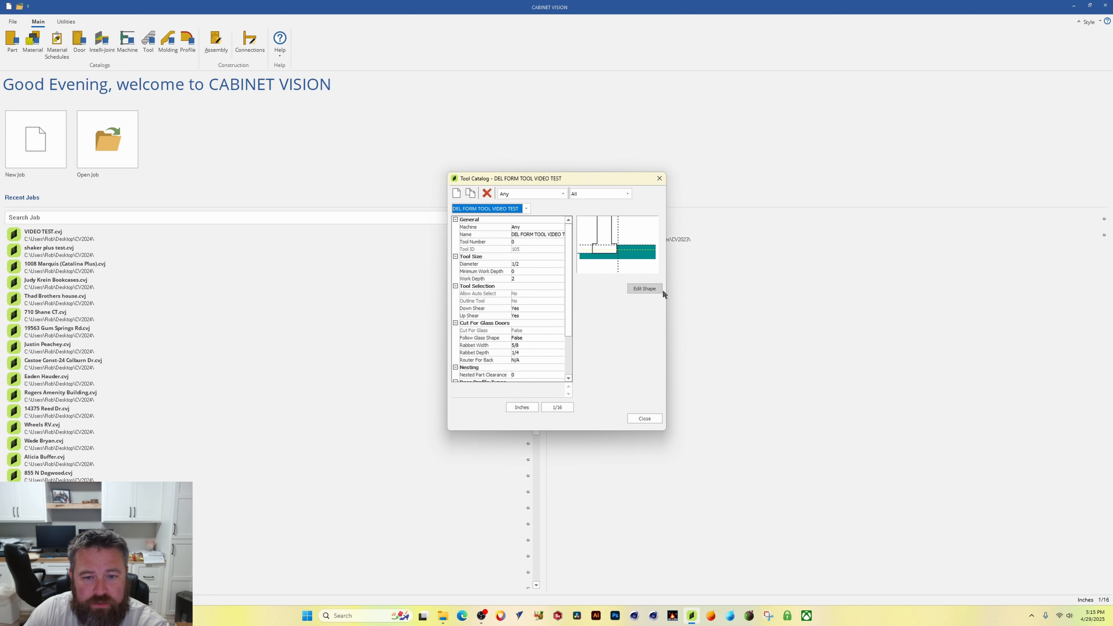
{"action": "left_click", "coordinate": [639, 290]}
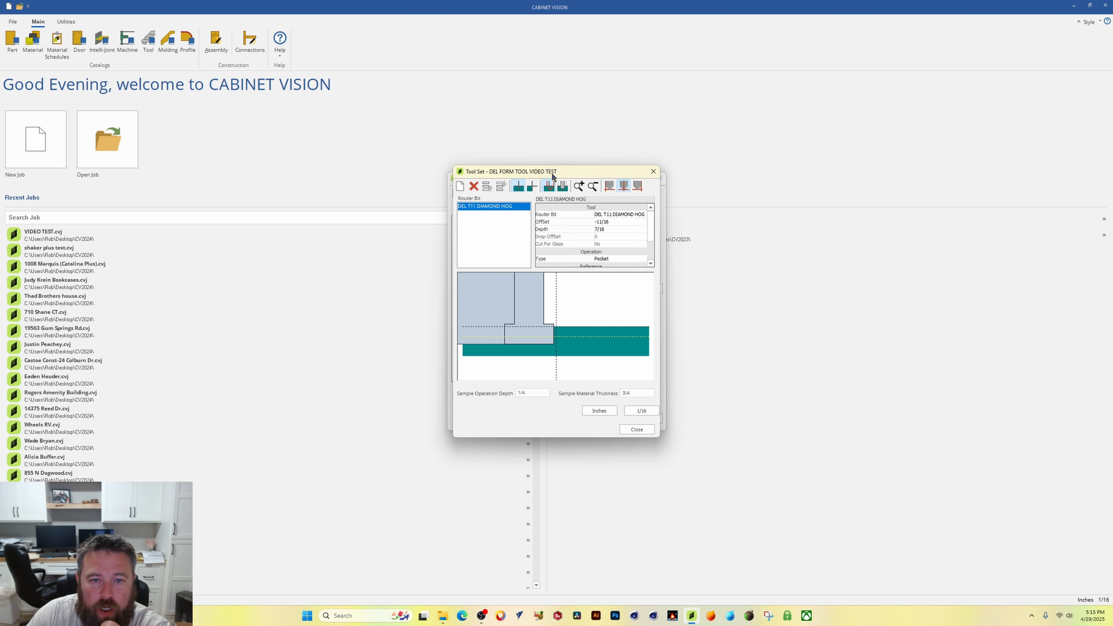
{"action": "left_click_drag", "start_coordinate": [549, 172], "coordinate": [650, 191]}
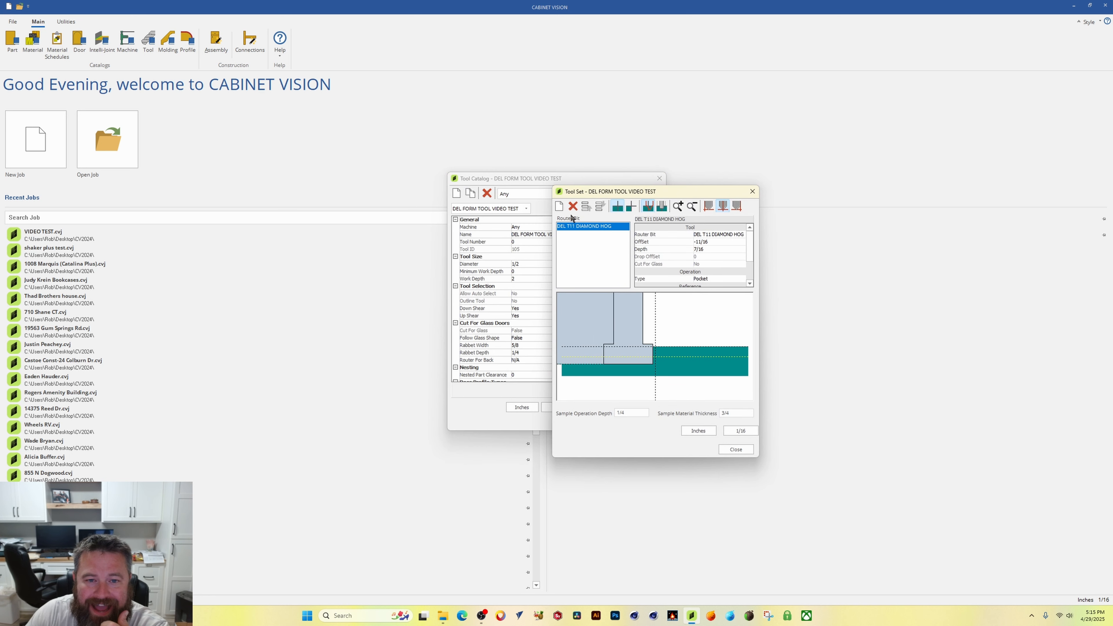
Step: Add a second router bit to the tool set and set it to DEL T9 7964 VORTEX
{"action": "left_click", "coordinate": [559, 206]}
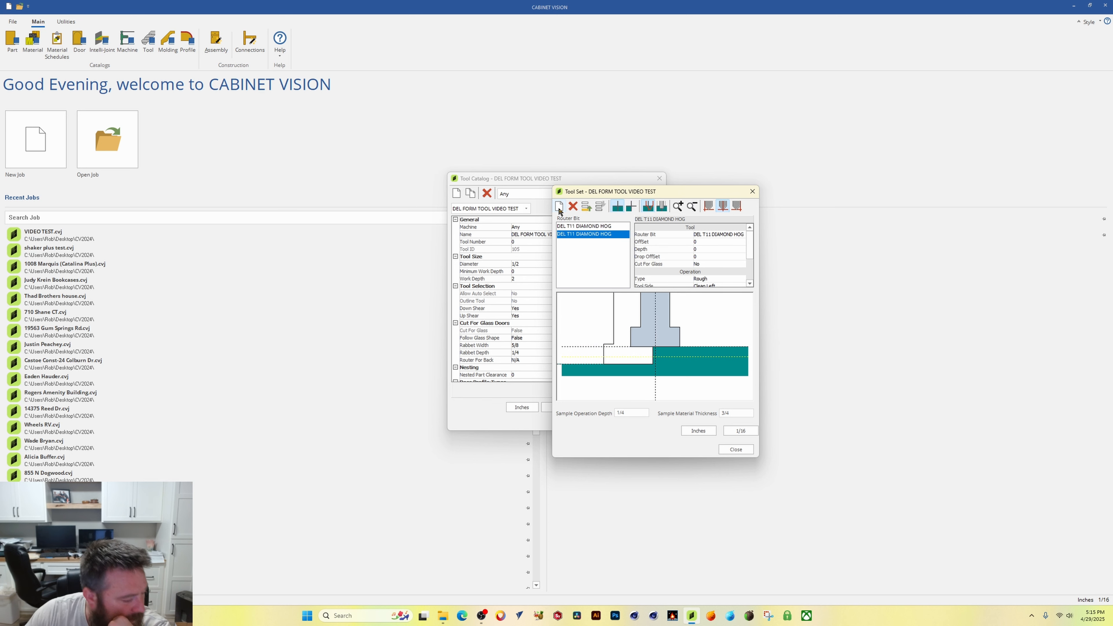
{"action": "left_click", "coordinate": [740, 235]}
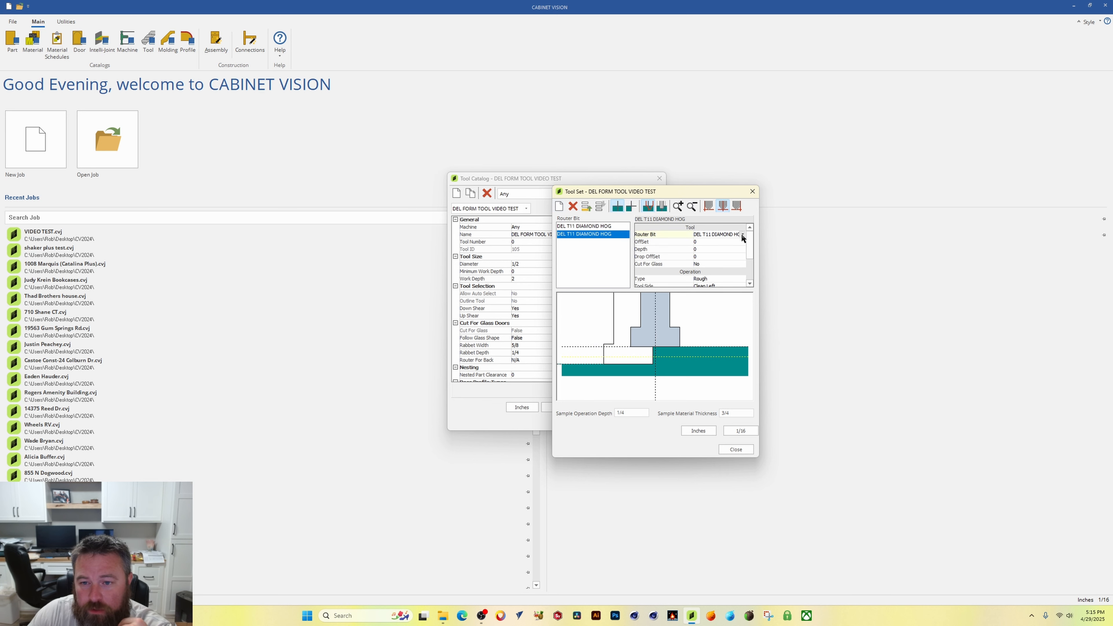
{"action": "left_click", "coordinate": [742, 235]}
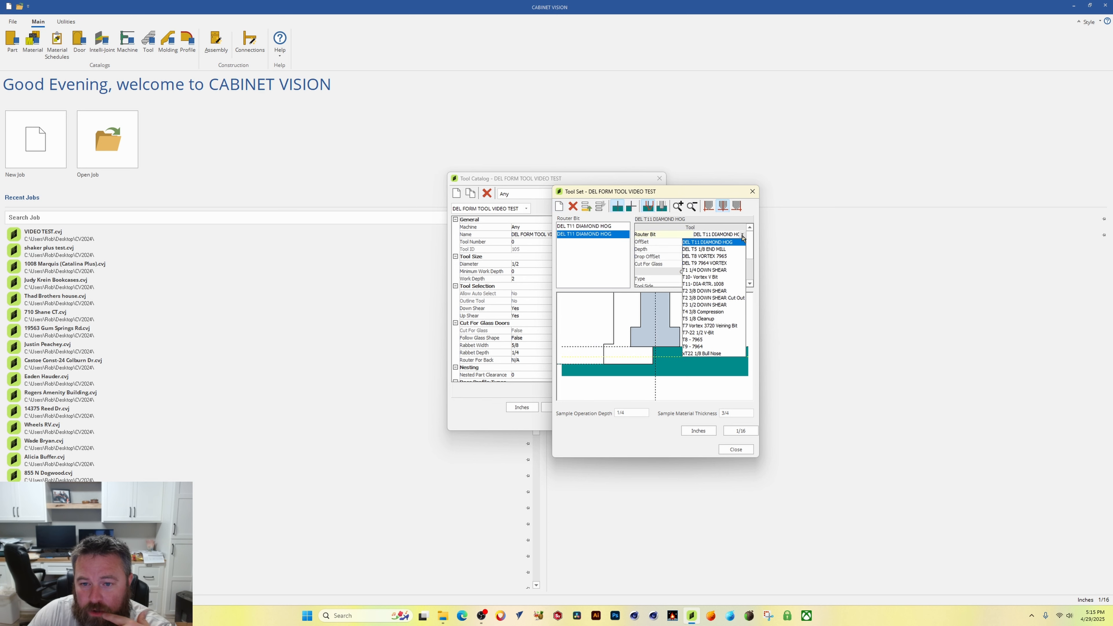
{"action": "left_click", "coordinate": [701, 263]}
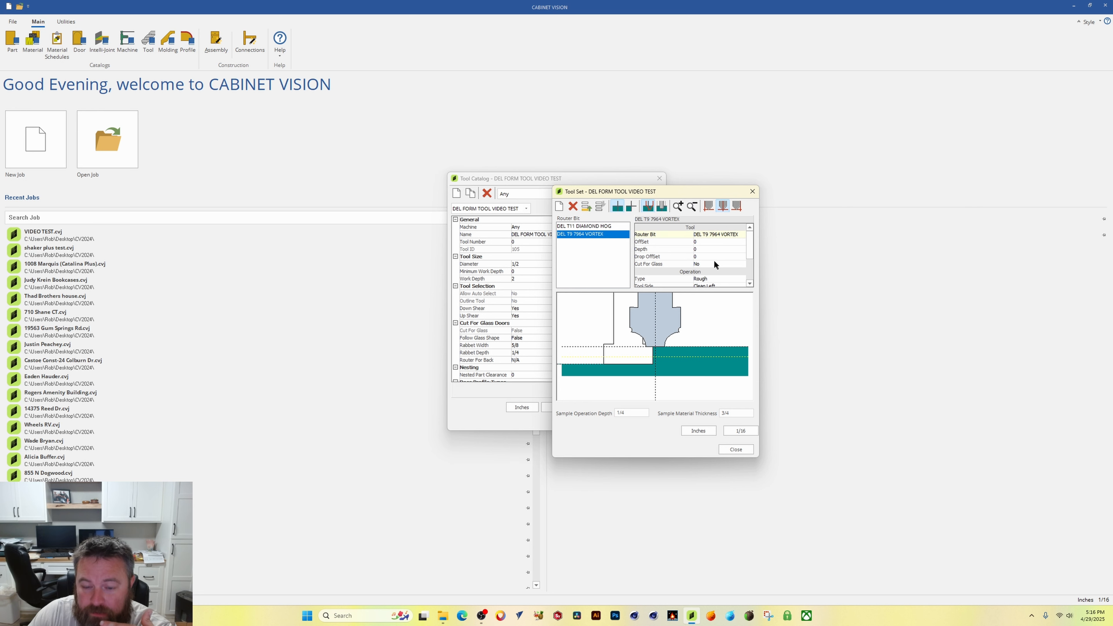
Step: Try moving the vortex bit ahead of the diamond hog in the tool order, then restore the original order
{"action": "left_click", "coordinate": [572, 226]}
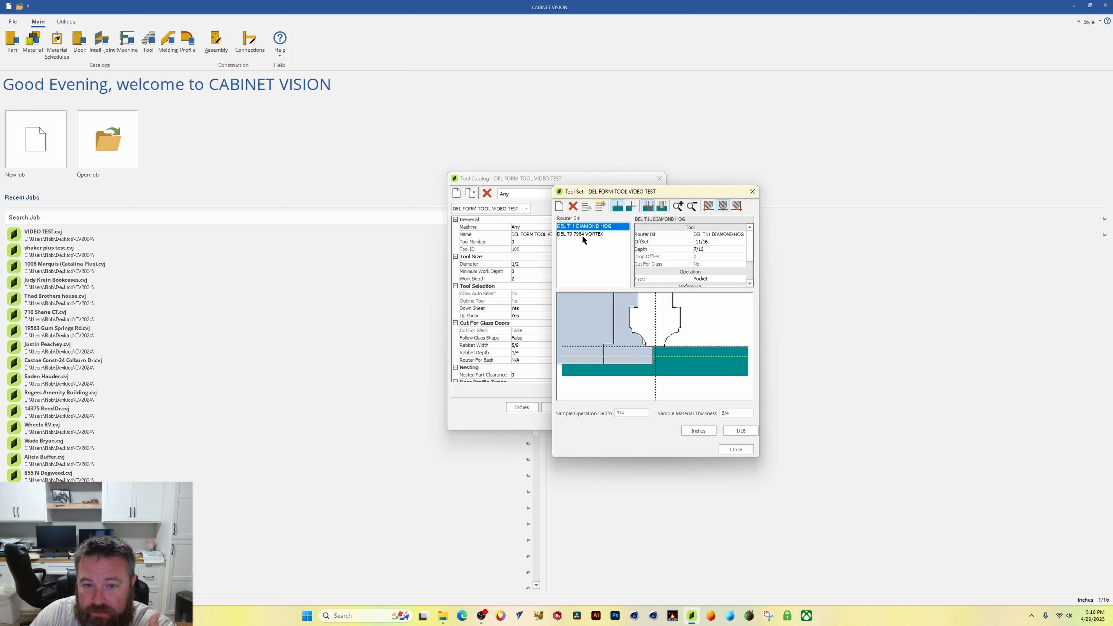
{"action": "left_click", "coordinate": [585, 235]}
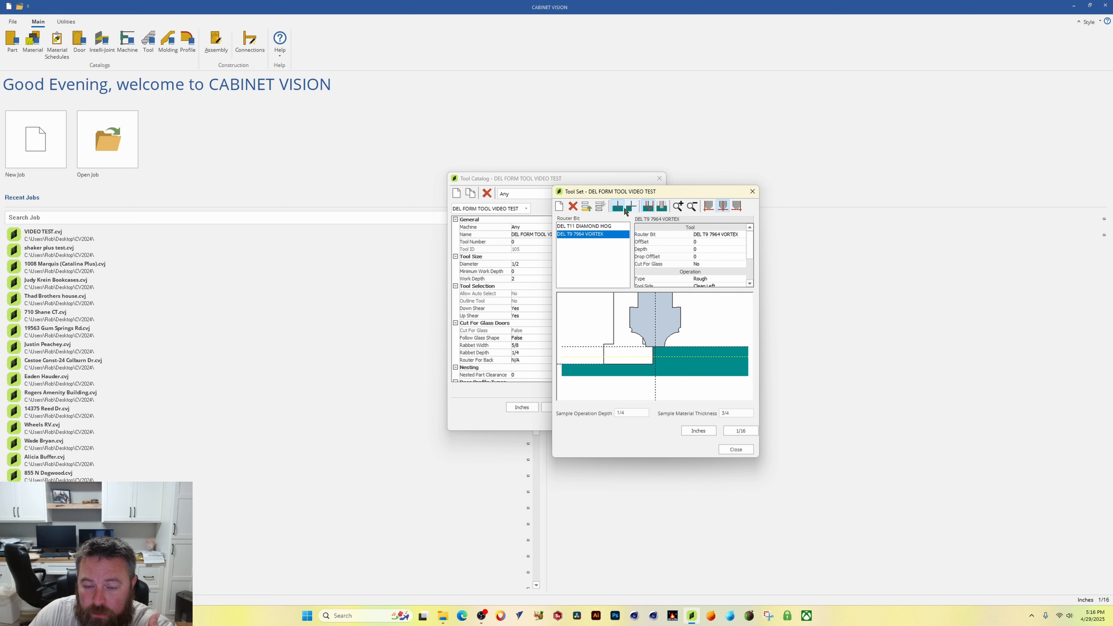
{"action": "left_click", "coordinate": [631, 211]}
{"action": "left_click", "coordinate": [616, 211]}
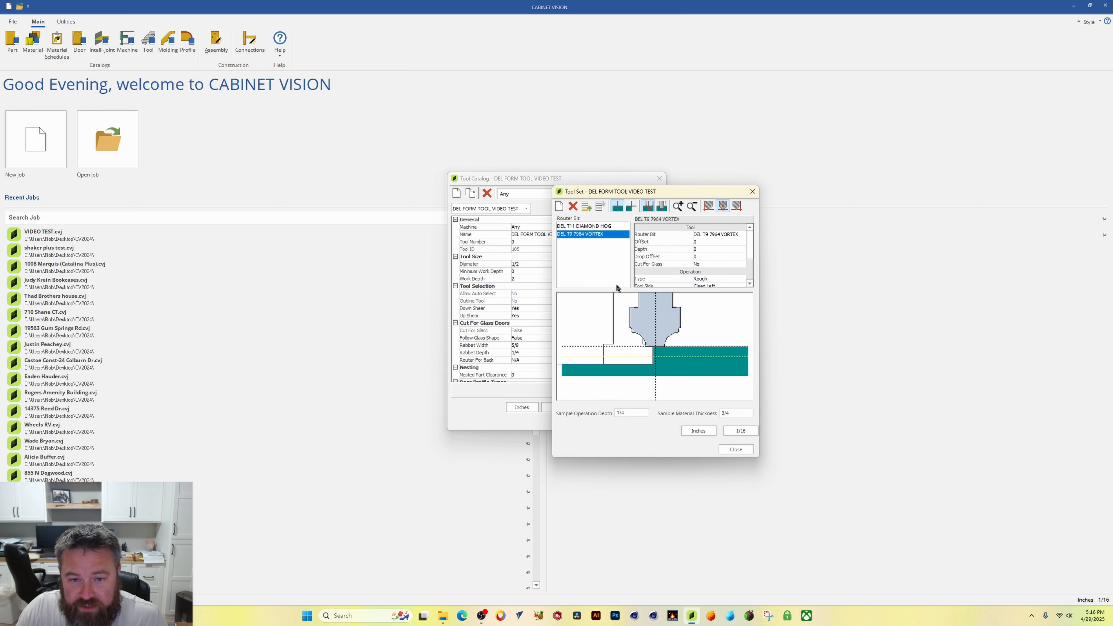
{"action": "left_click", "coordinate": [578, 225]}
{"action": "left_click", "coordinate": [570, 236]}
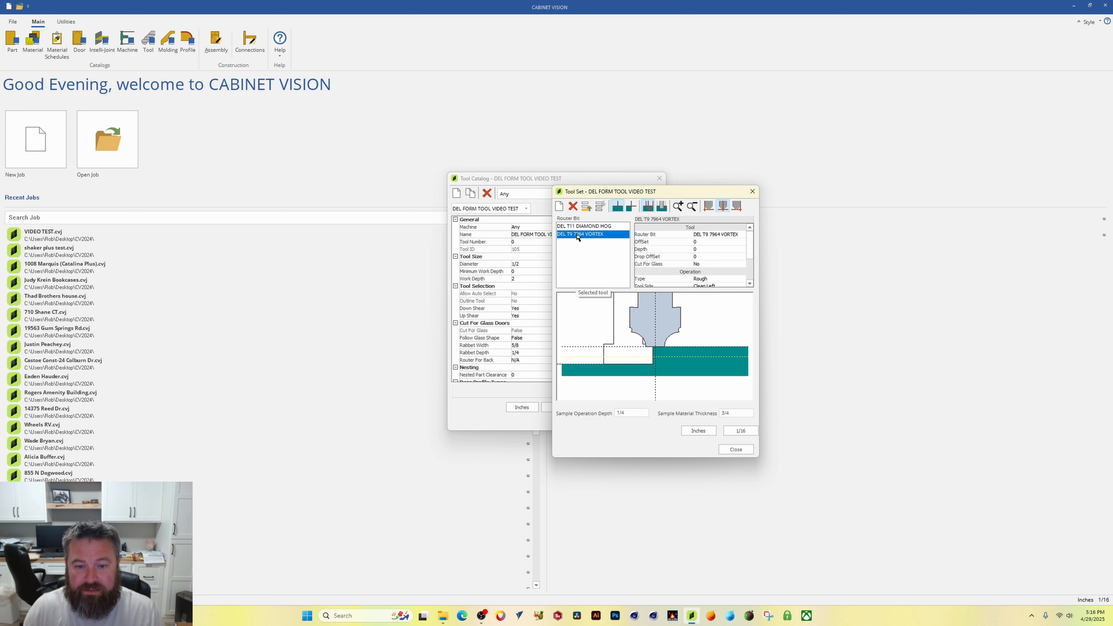
{"action": "left_click", "coordinate": [587, 206]}
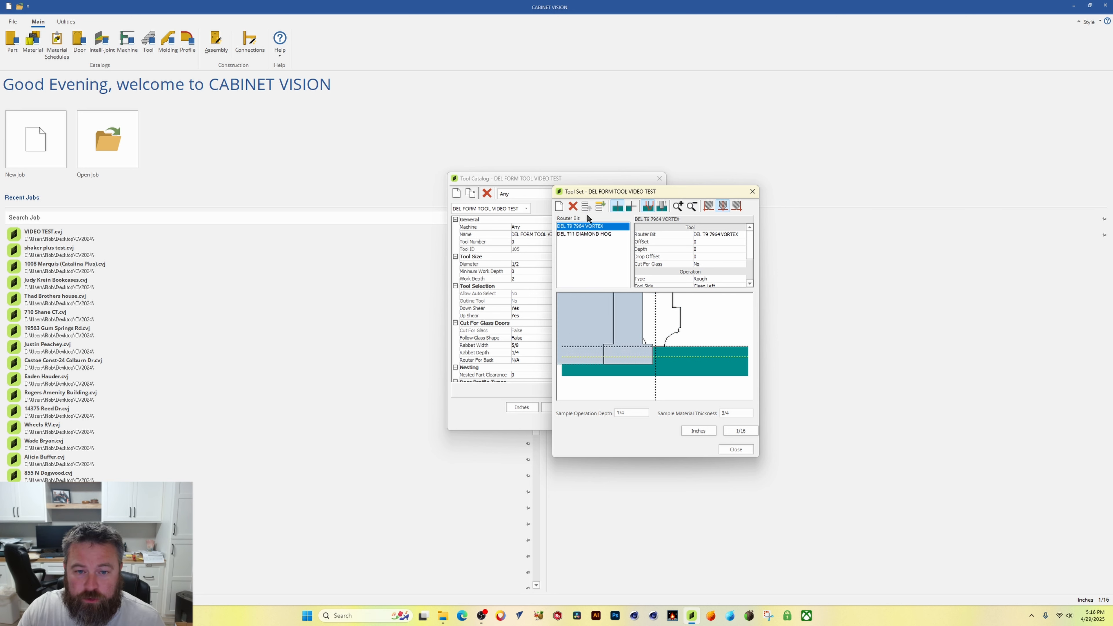
{"action": "left_click", "coordinate": [586, 234]}
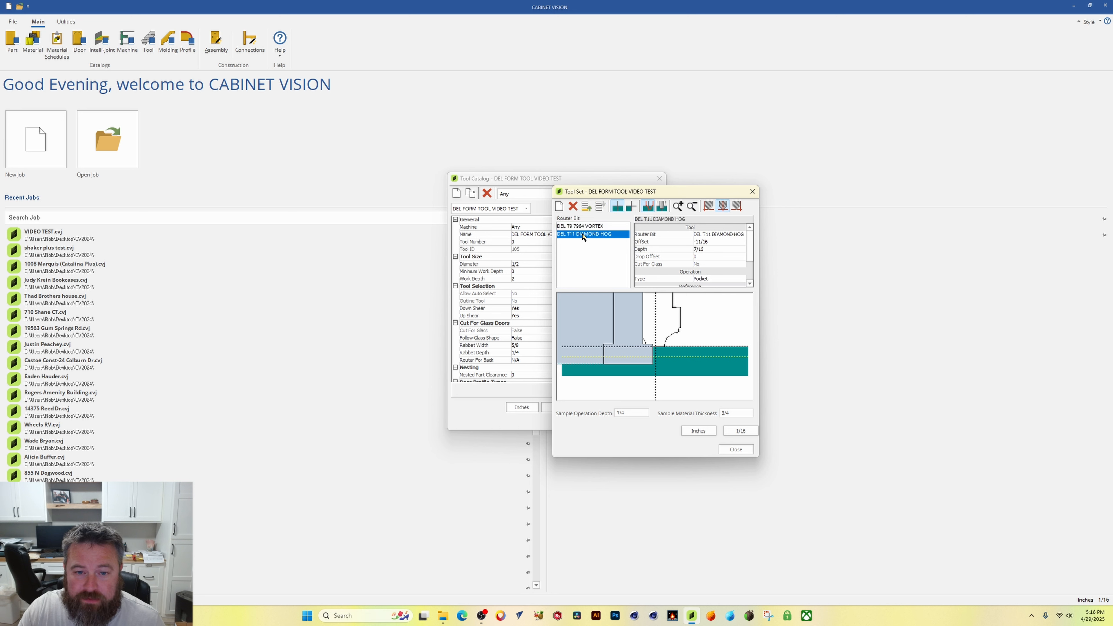
{"action": "left_click", "coordinate": [586, 206]}
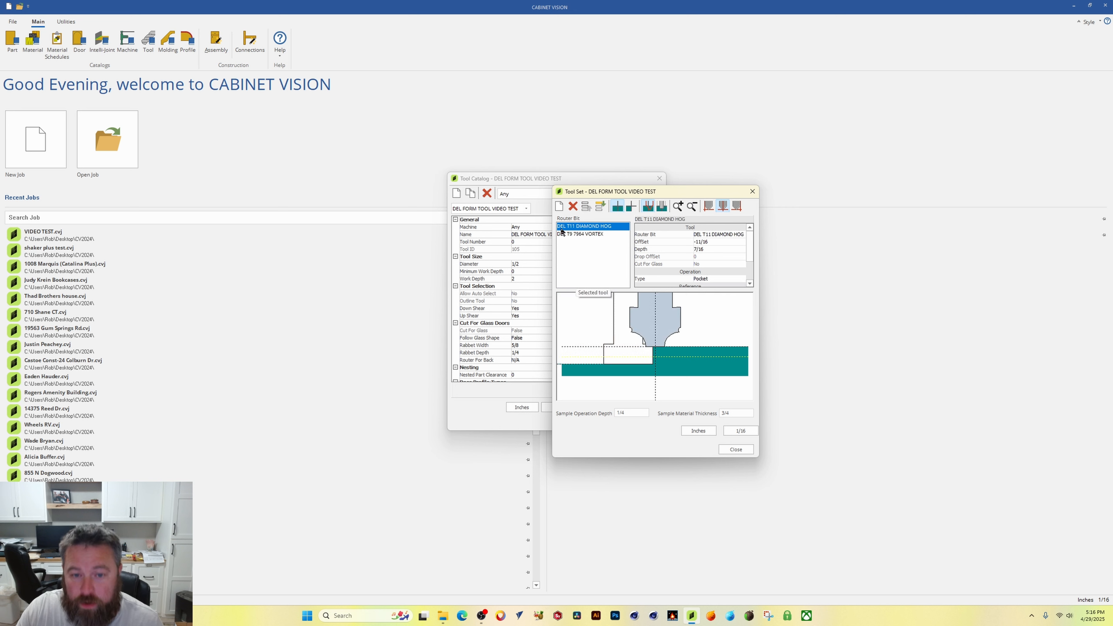
Step: Select the DEL T9 7964 VORTEX bit and review its tool and operation properties
{"action": "left_click", "coordinate": [579, 234]}
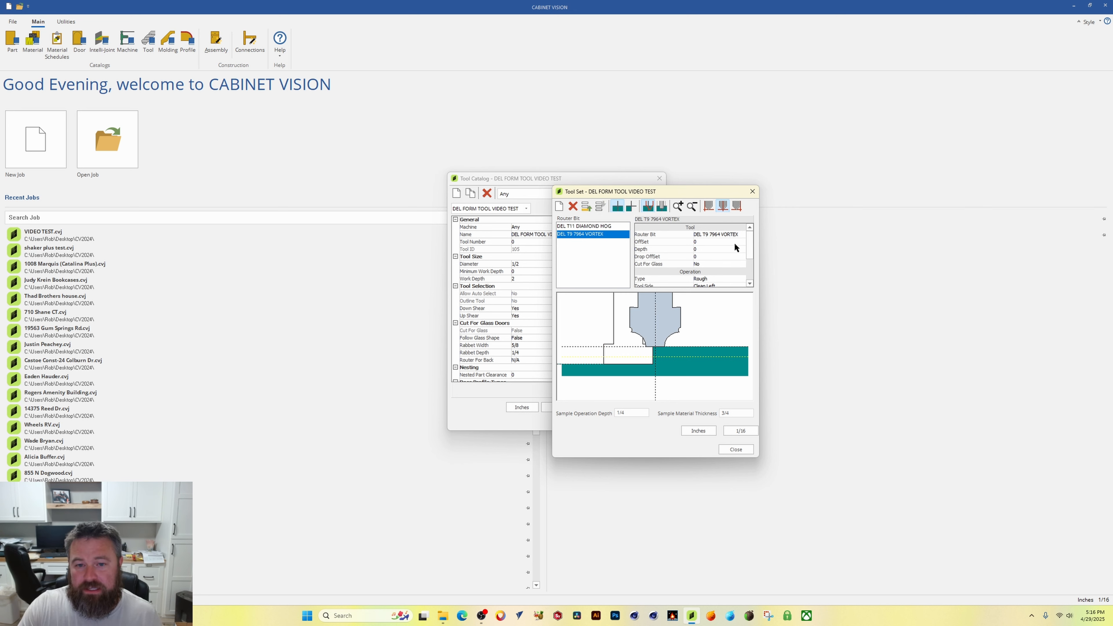
{"action": "scroll", "coordinate": [707, 253], "scroll_direction": "down", "scroll_amount": 1}
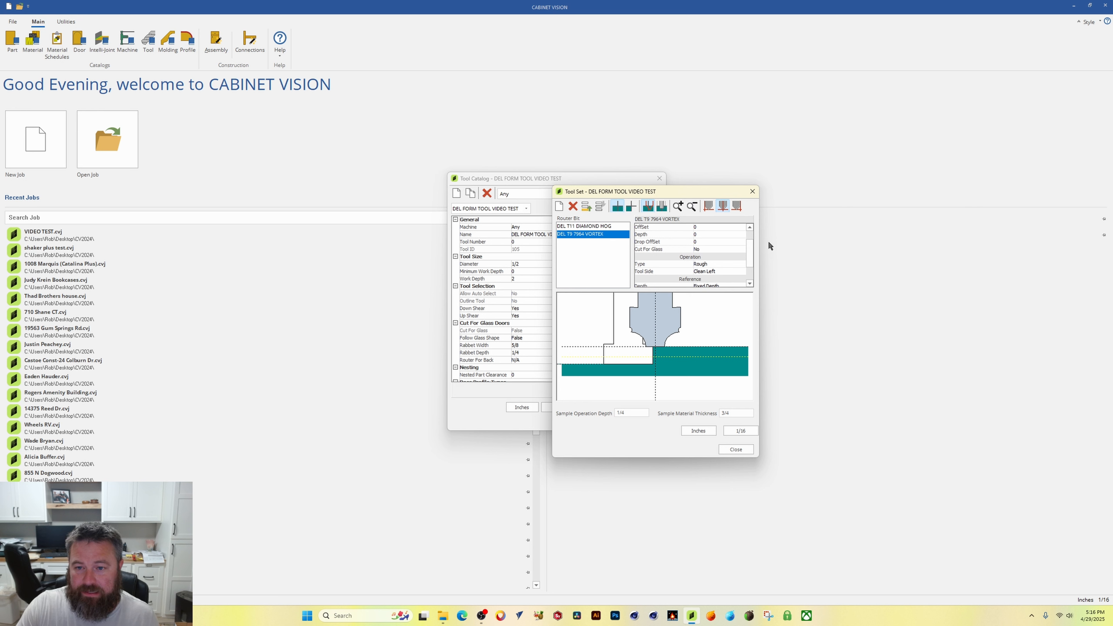
{"action": "left_click_drag", "start_coordinate": [748, 250], "coordinate": [705, 241]}
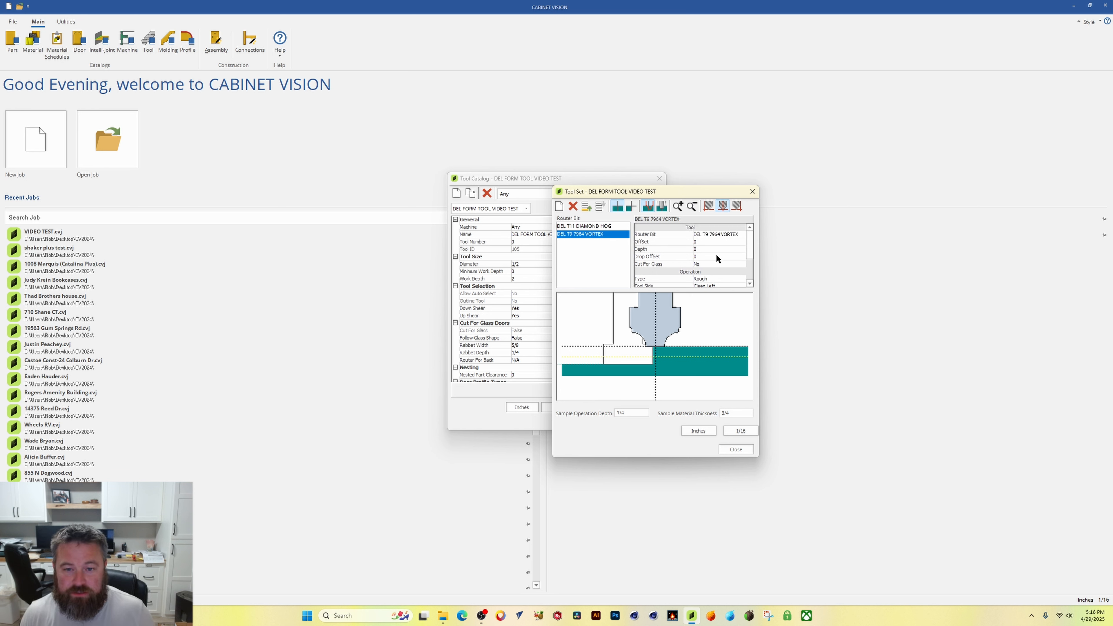
Step: Set the vortex bit's offset to -1/4 and its depth to 7/16
{"action": "left_click", "coordinate": [704, 241]}
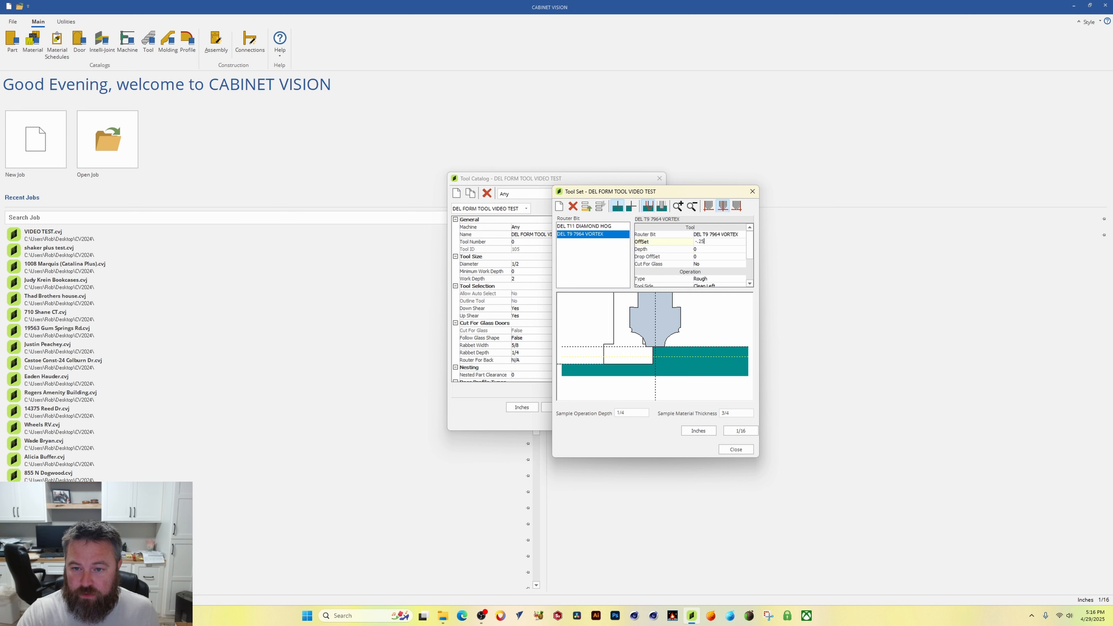
{"action": "key", "text": "Tab"}
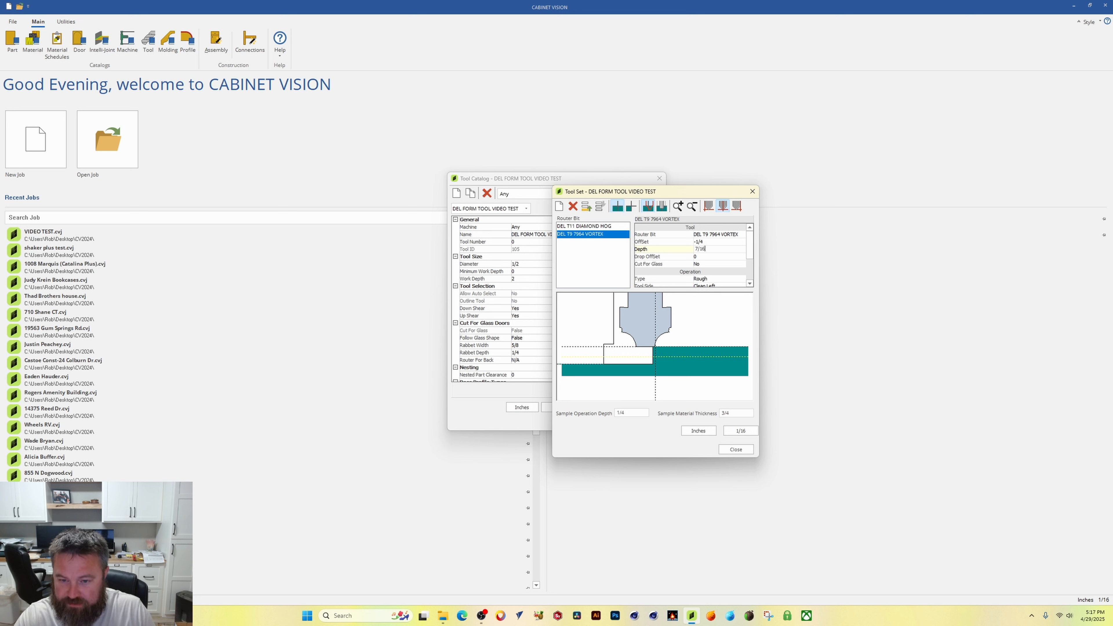
{"action": "key", "text": "Return"}
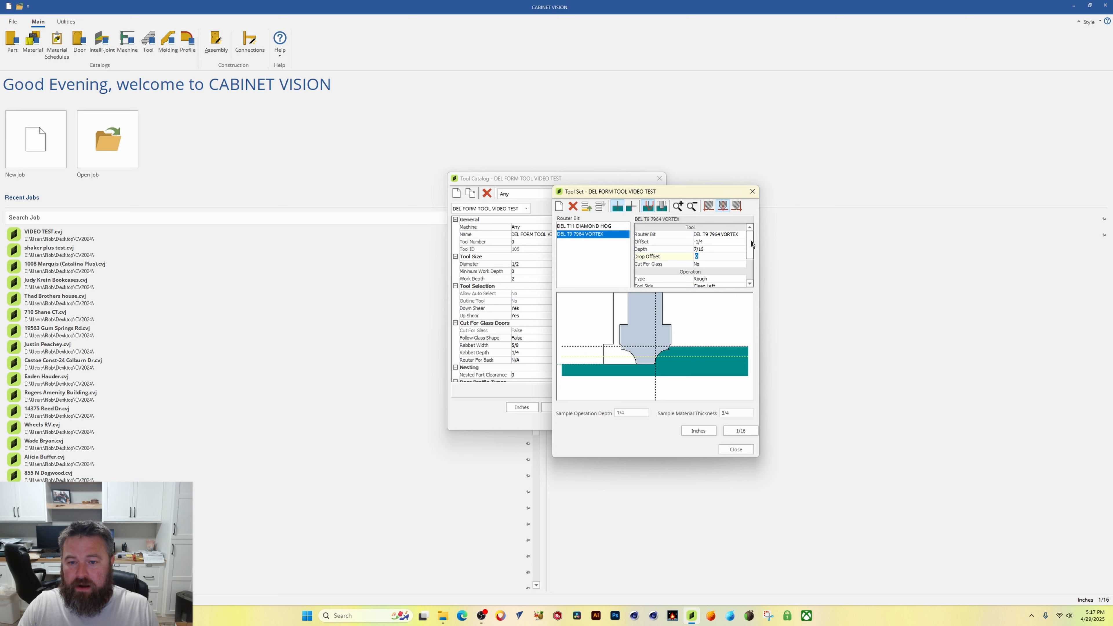
Step: Set the vortex bit's tool side to Clean Right, then close the tool set and the tool catalog
{"action": "left_click_drag", "start_coordinate": [750, 242], "coordinate": [753, 253]}
{"action": "left_click", "coordinate": [740, 265]}
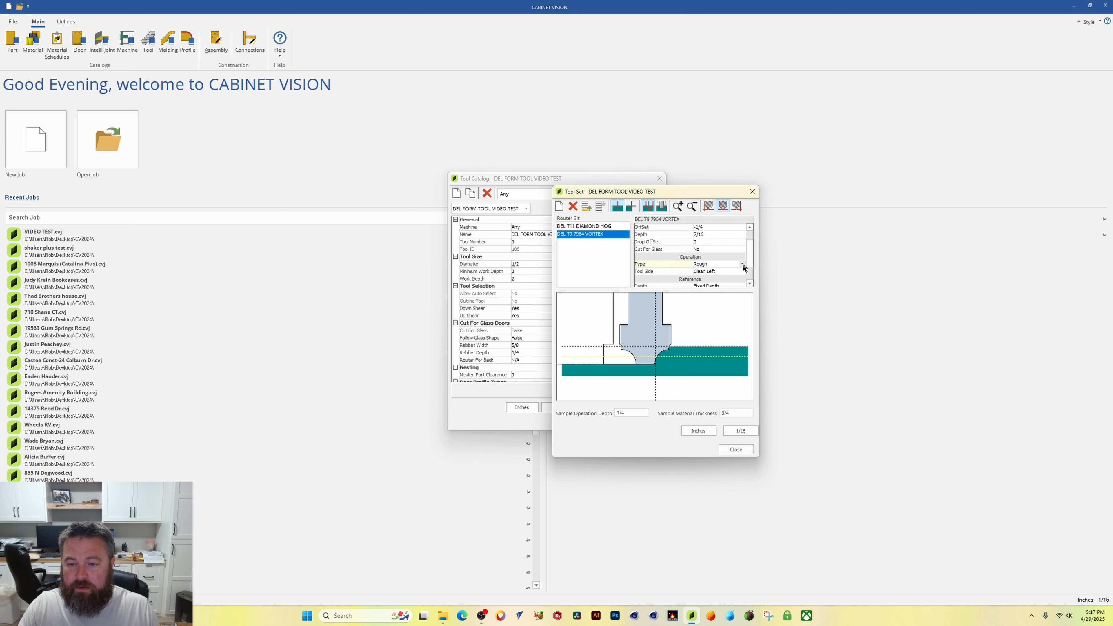
{"action": "left_click", "coordinate": [742, 264]}
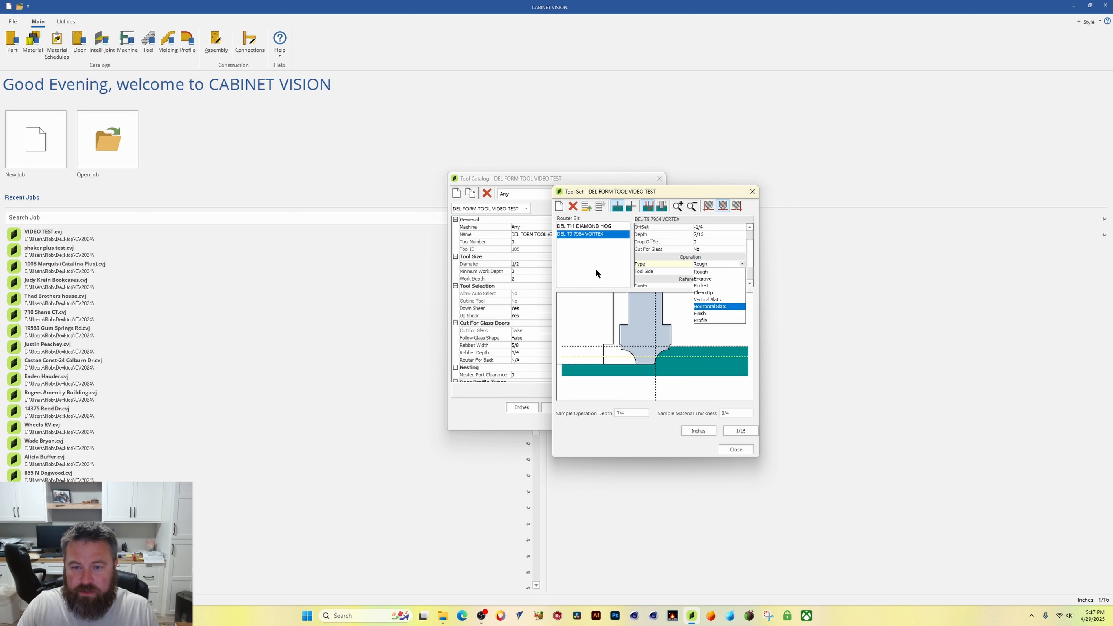
{"action": "left_click", "coordinate": [633, 262]}
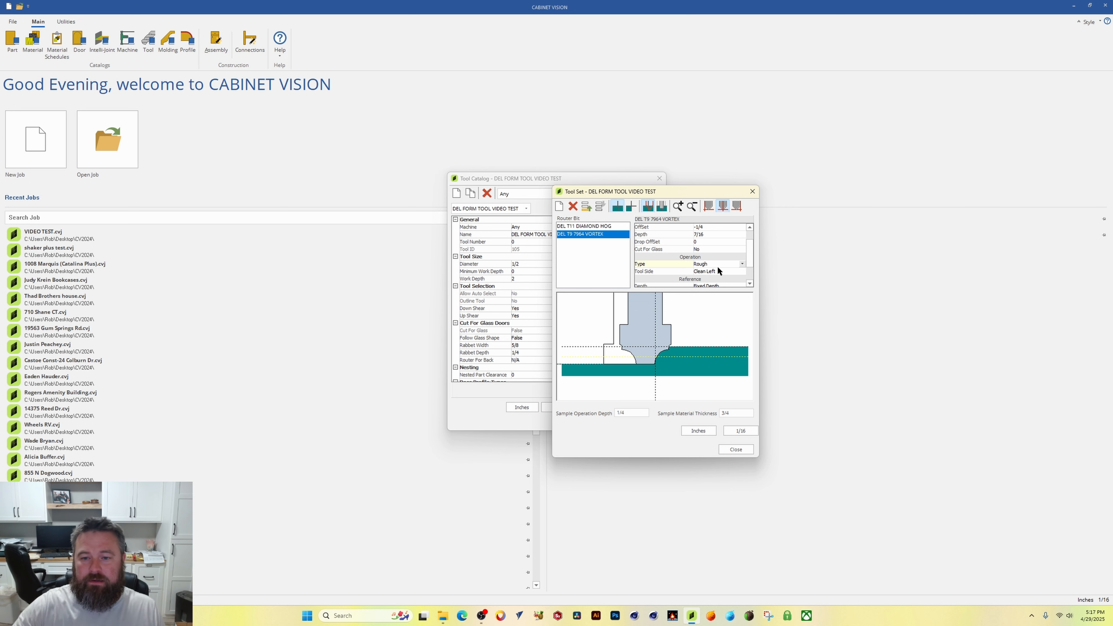
{"action": "left_click", "coordinate": [738, 272]}
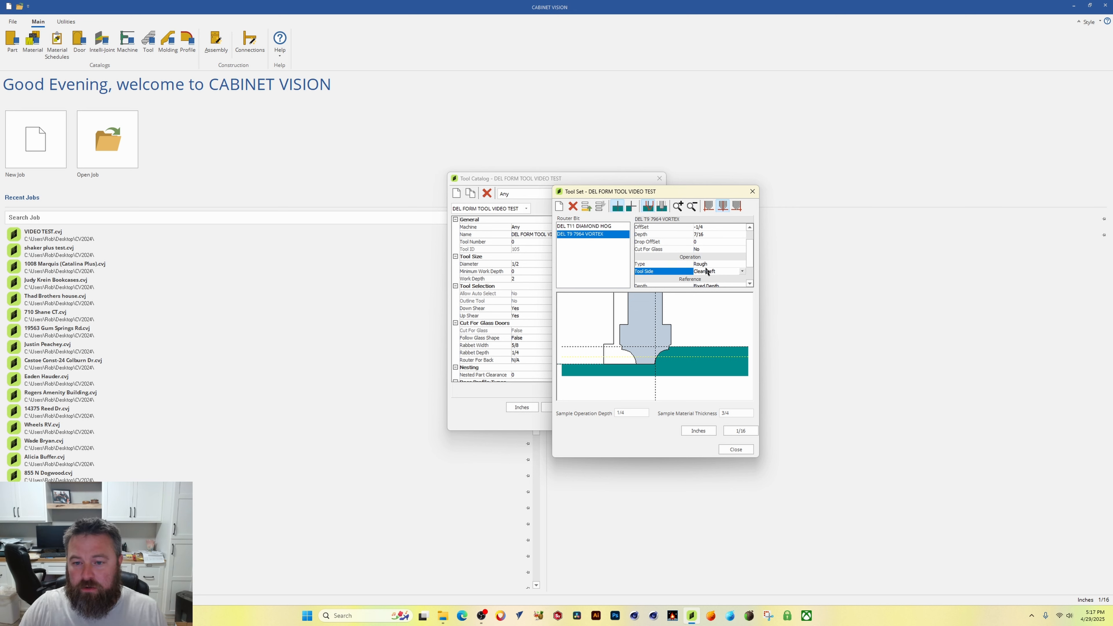
{"action": "left_click", "coordinate": [744, 272]}
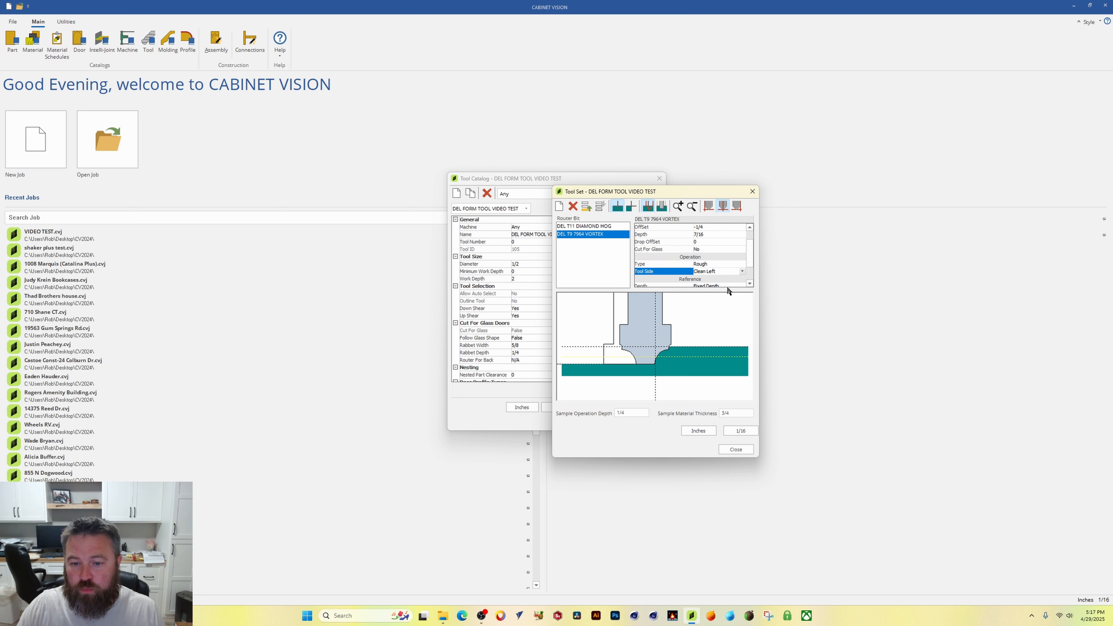
{"action": "left_click", "coordinate": [719, 284]}
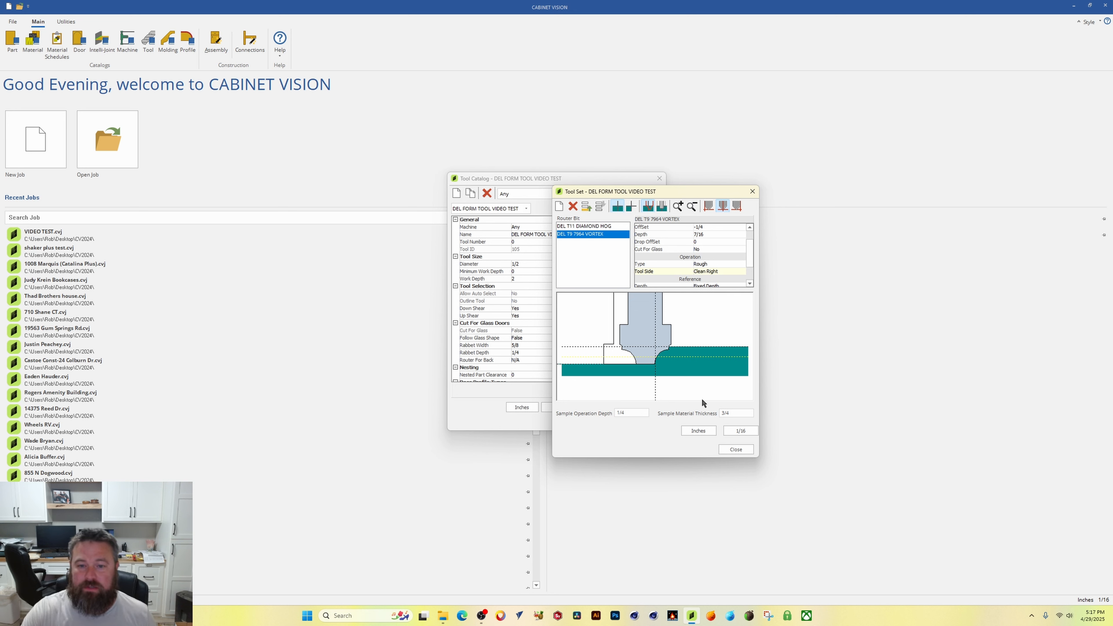
{"action": "left_click", "coordinate": [750, 252]}
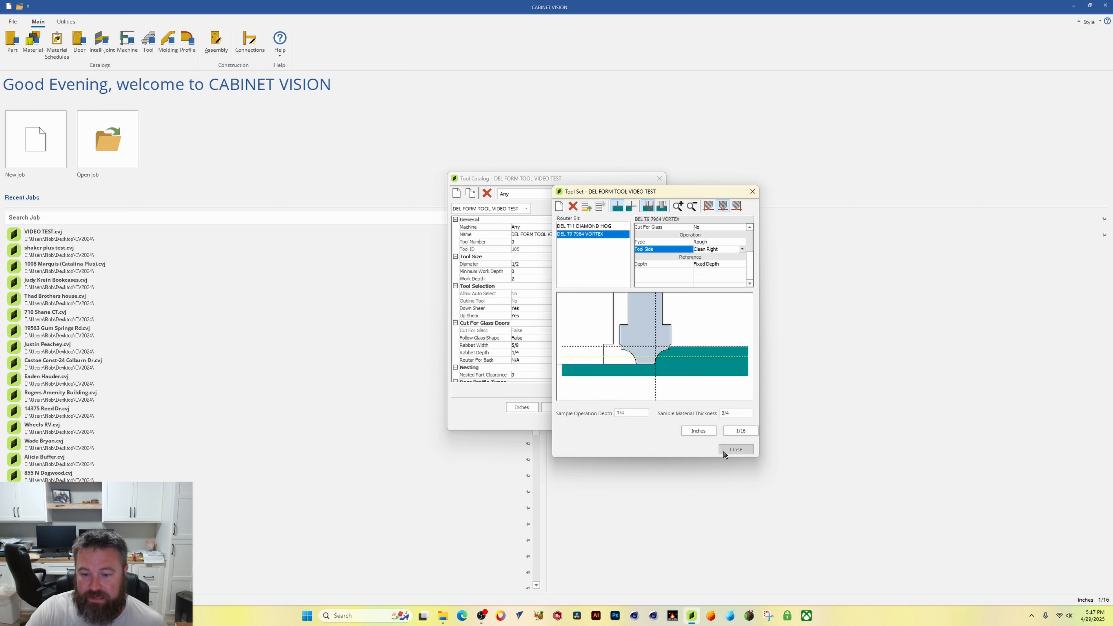
{"action": "left_click", "coordinate": [736, 450]}
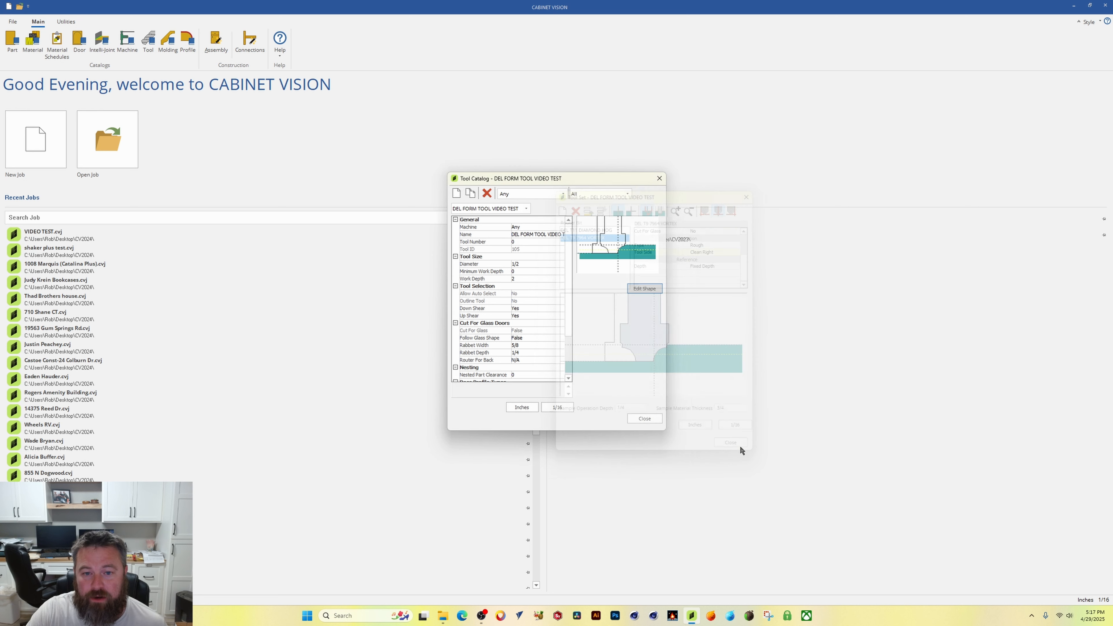
{"action": "left_click", "coordinate": [642, 418]}
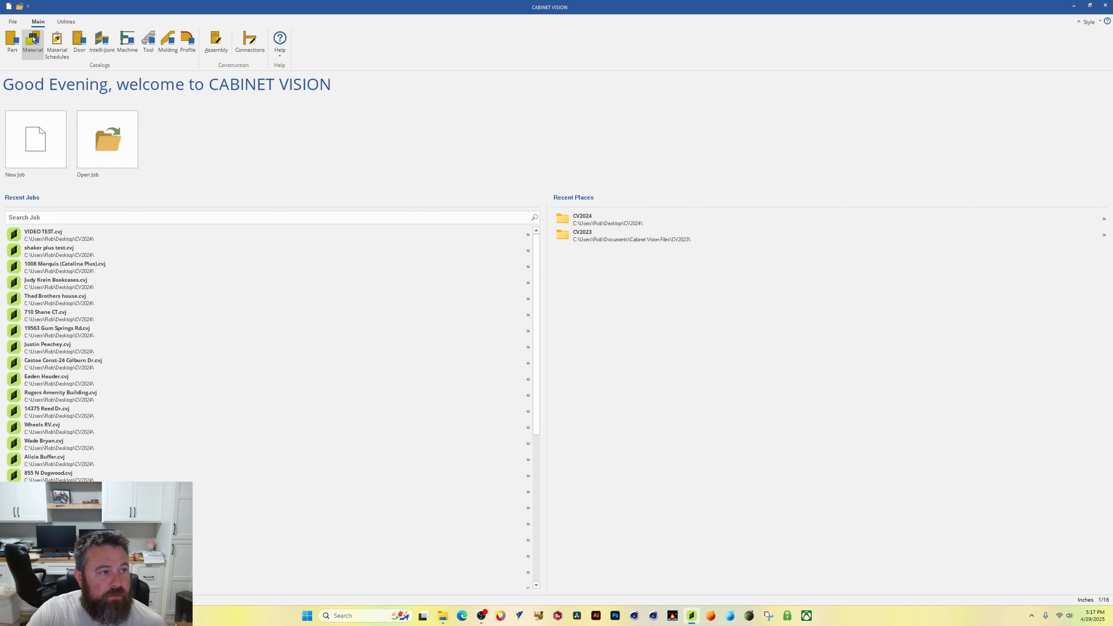
Step: Open the VIDEO TEST job and update its doors from the catalog databases
{"action": "left_click", "coordinate": [57, 237]}
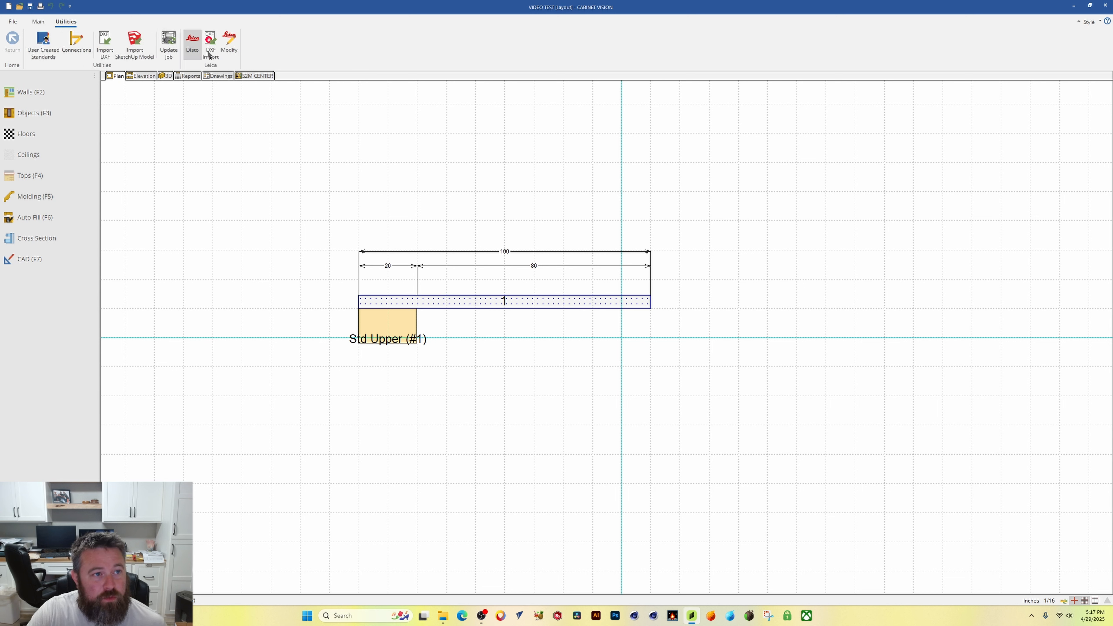
{"action": "left_click", "coordinate": [168, 43]}
{"action": "left_click", "coordinate": [505, 301]}
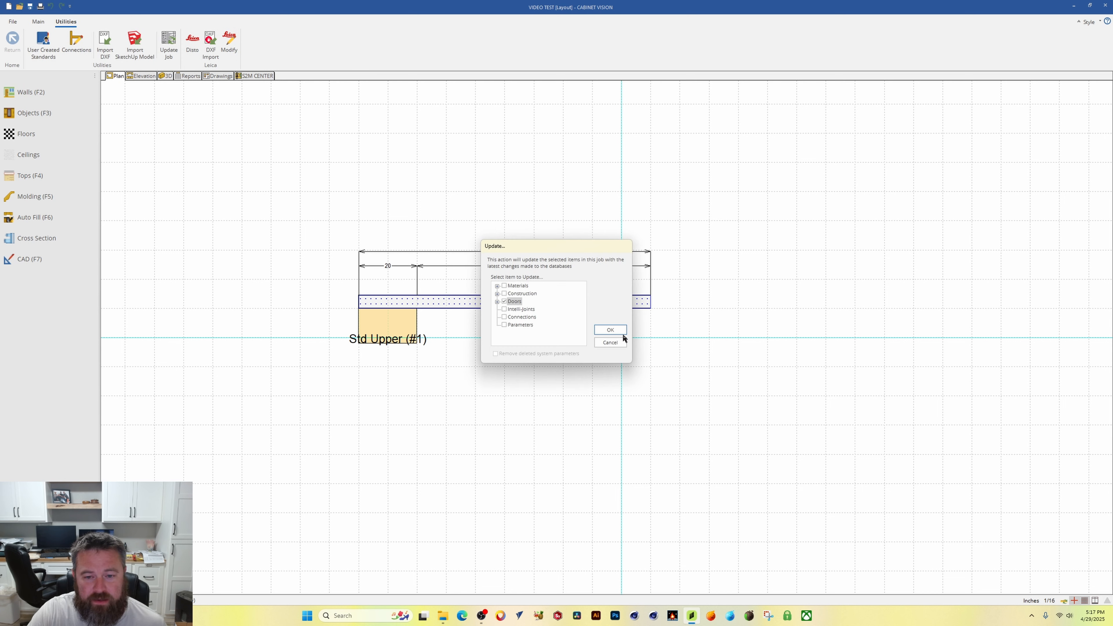
{"action": "left_click", "coordinate": [616, 330]}
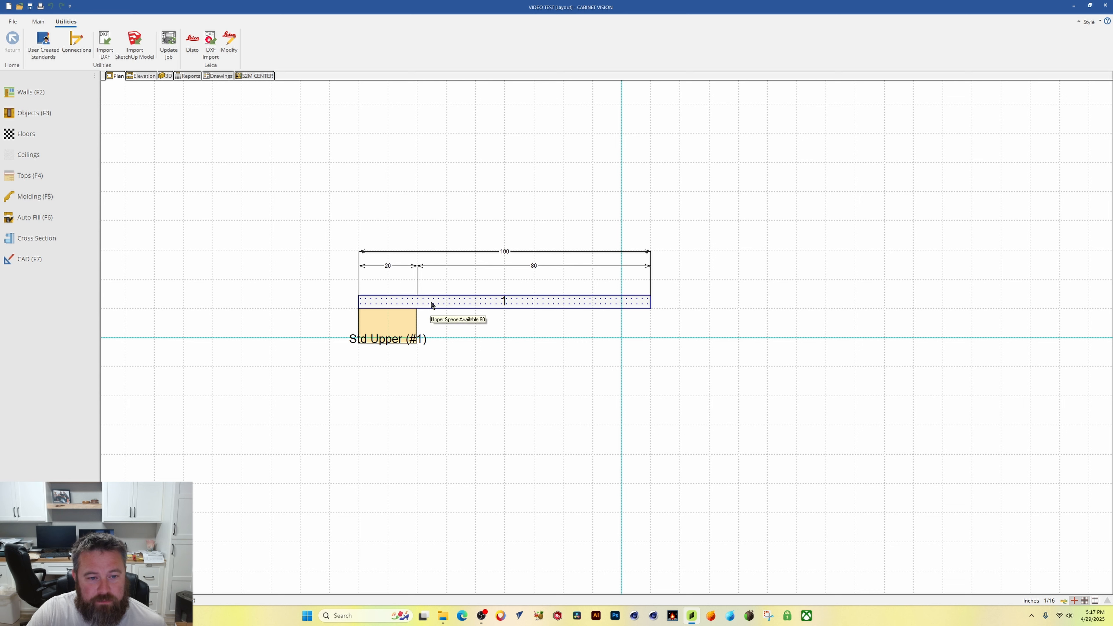
Step: Open the upper cabinet's elevation, then in S2M Center optimize only the Door Slab part
{"action": "left_click", "coordinate": [399, 305]}
{"action": "double_click", "coordinate": [402, 306]}
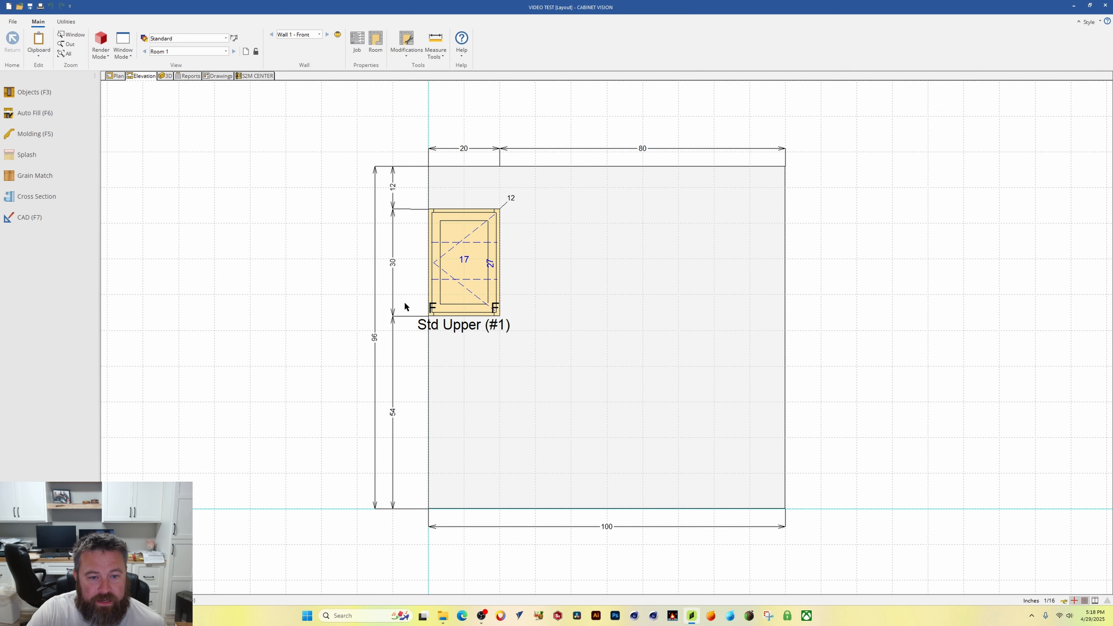
{"action": "left_click", "coordinate": [253, 76]}
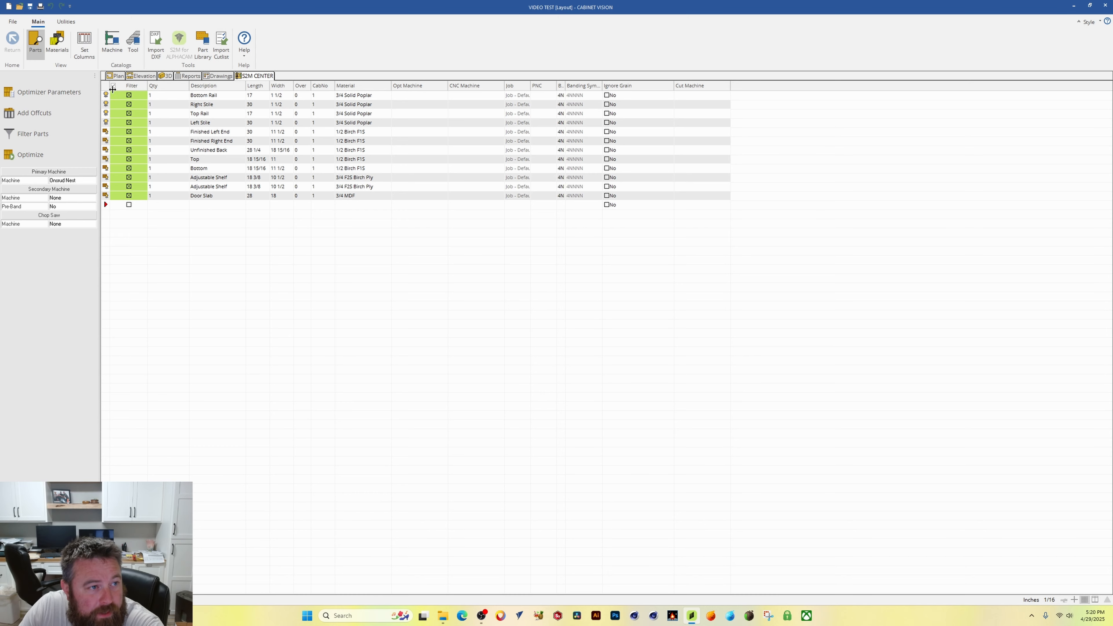
{"action": "left_click", "coordinate": [134, 196]}
{"action": "left_click", "coordinate": [106, 195]}
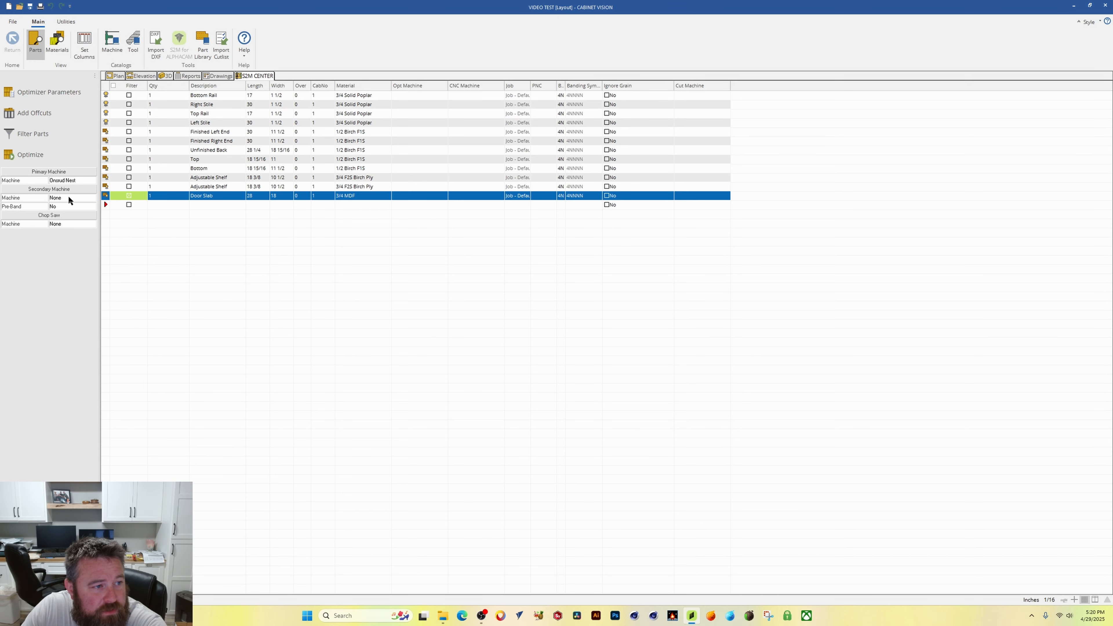
{"action": "left_click", "coordinate": [29, 154]}
Step: Select the 3/4 MDF cut pattern and run its machining simulation
{"action": "left_click", "coordinate": [566, 368]}
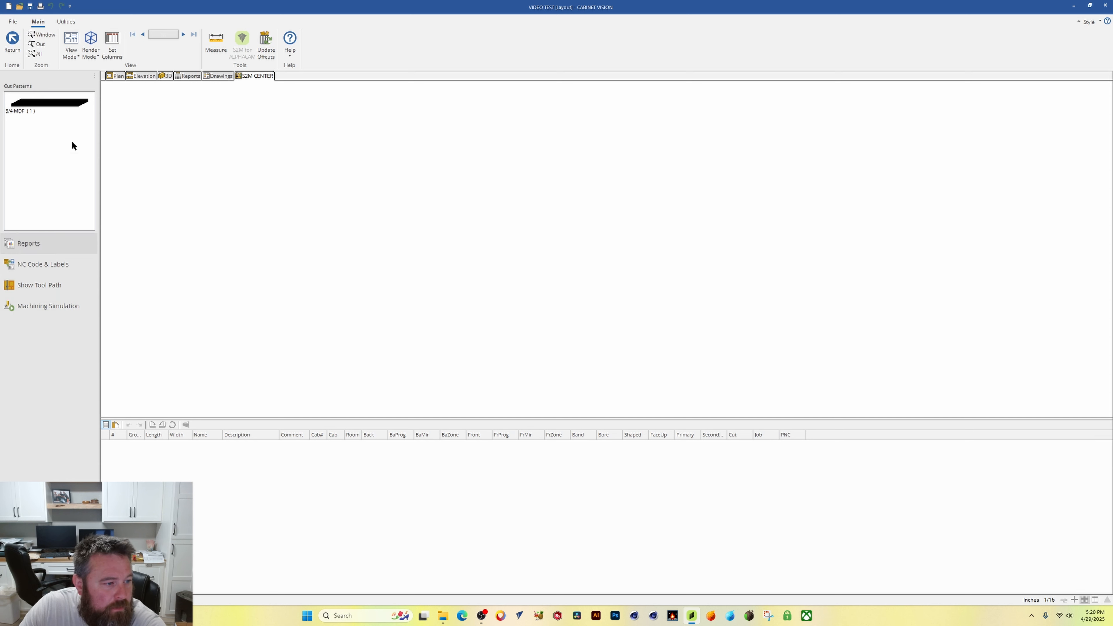
{"action": "left_click", "coordinate": [42, 302]}
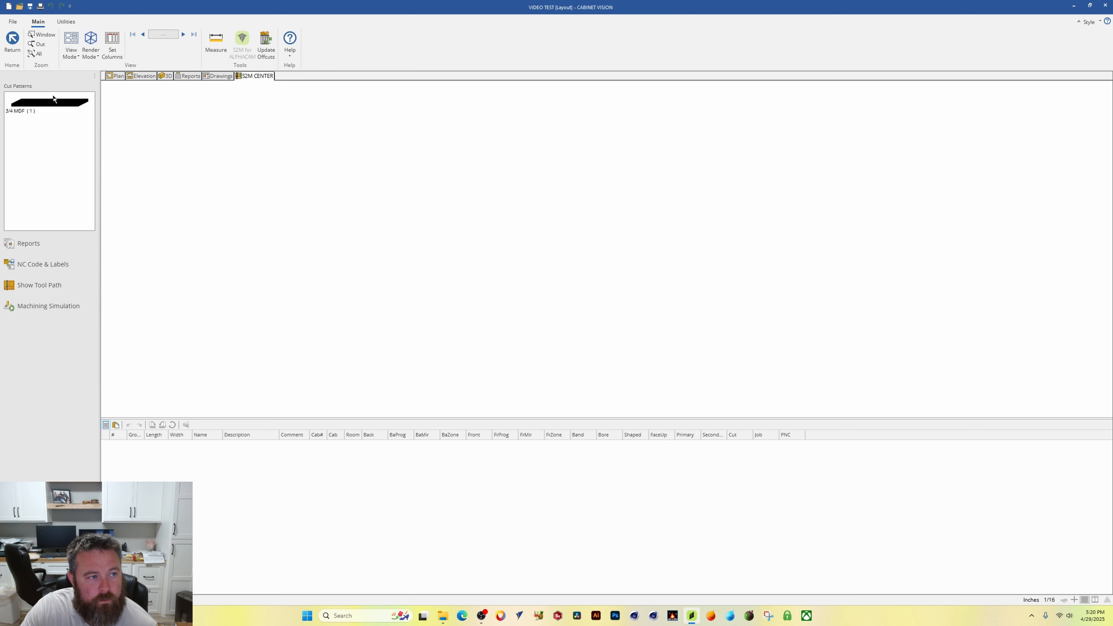
{"action": "left_click", "coordinate": [44, 102]}
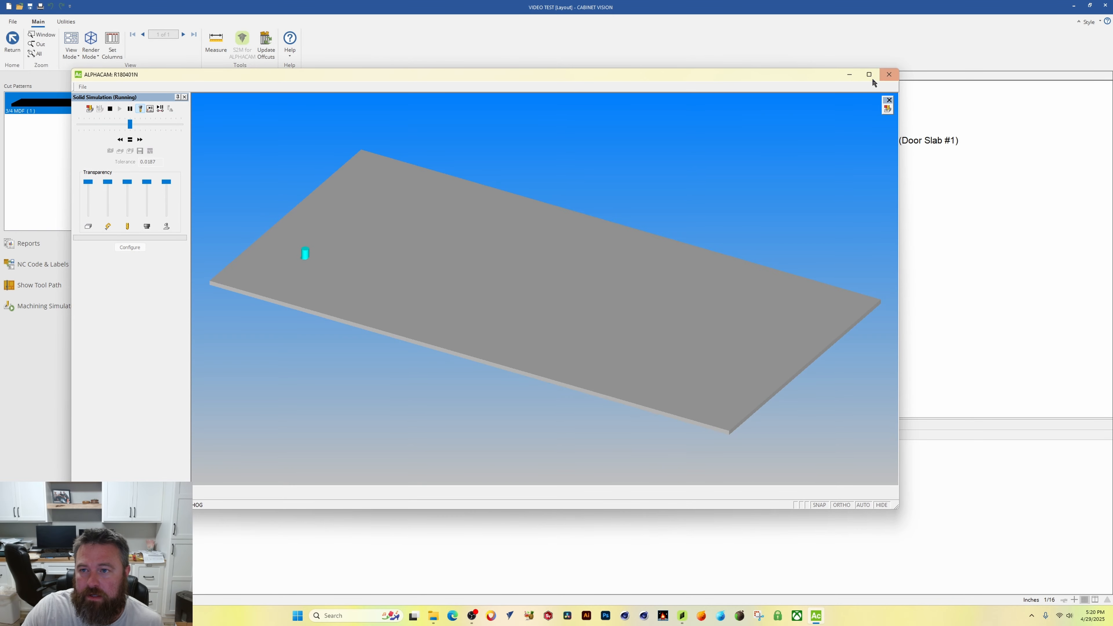
{"action": "left_click", "coordinate": [871, 77]}
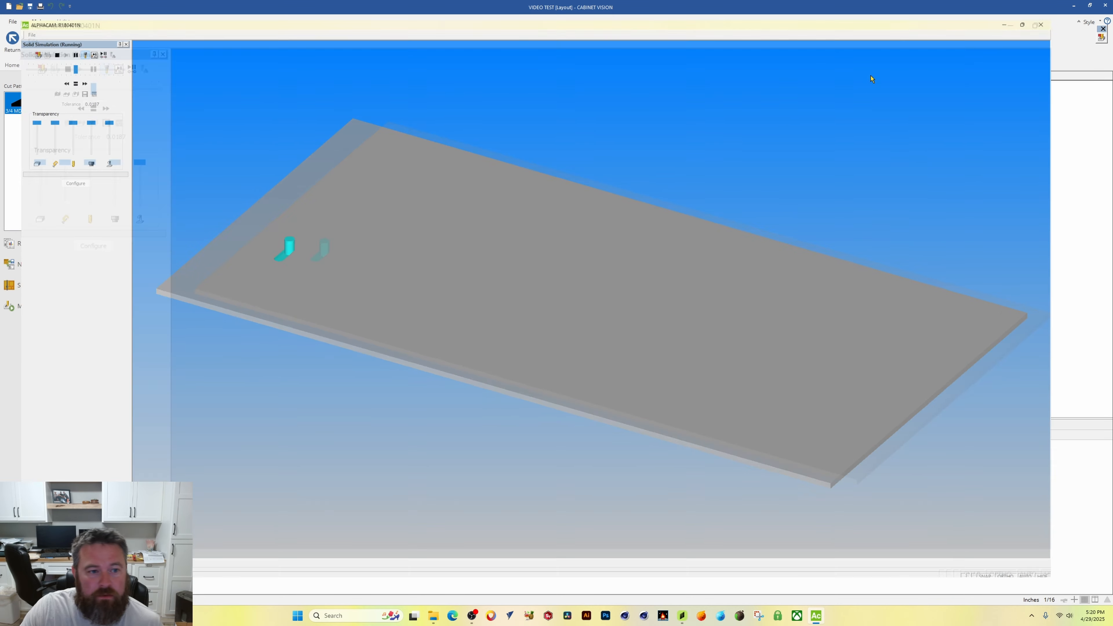
{"action": "left_click", "coordinate": [76, 52]}
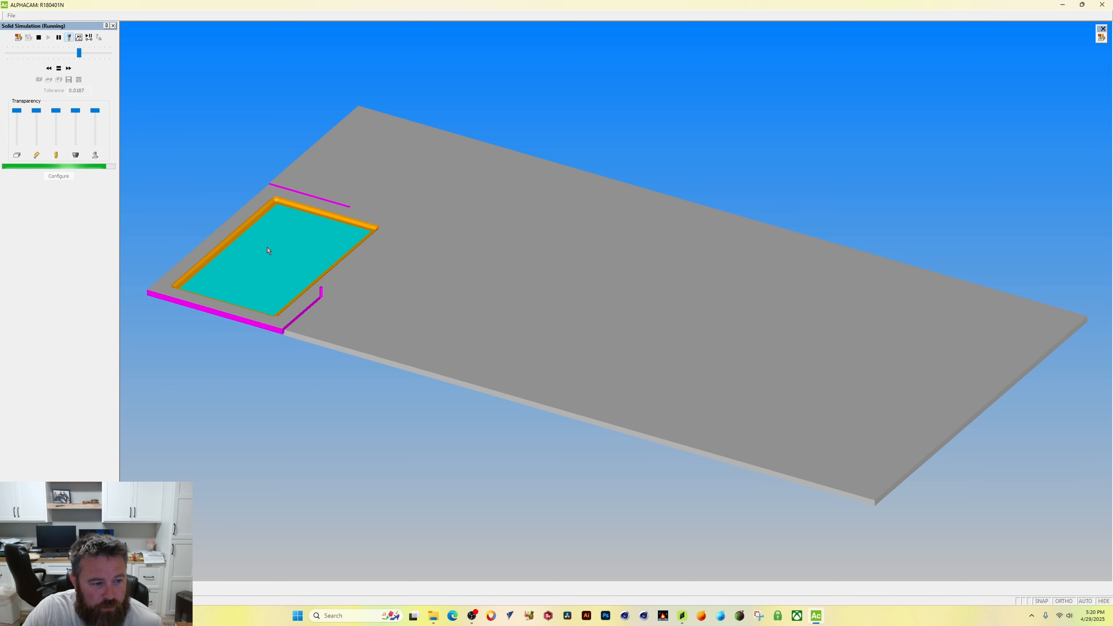
Step: Inspect the simulated door panel profile cut from several angles and zoom levels
{"action": "scroll", "coordinate": [269, 208], "scroll_direction": "up", "scroll_amount": 5}
{"action": "scroll", "coordinate": [269, 208], "scroll_direction": "up", "scroll_amount": 3}
{"action": "scroll", "coordinate": [375, 217], "scroll_direction": "down", "scroll_amount": 3}
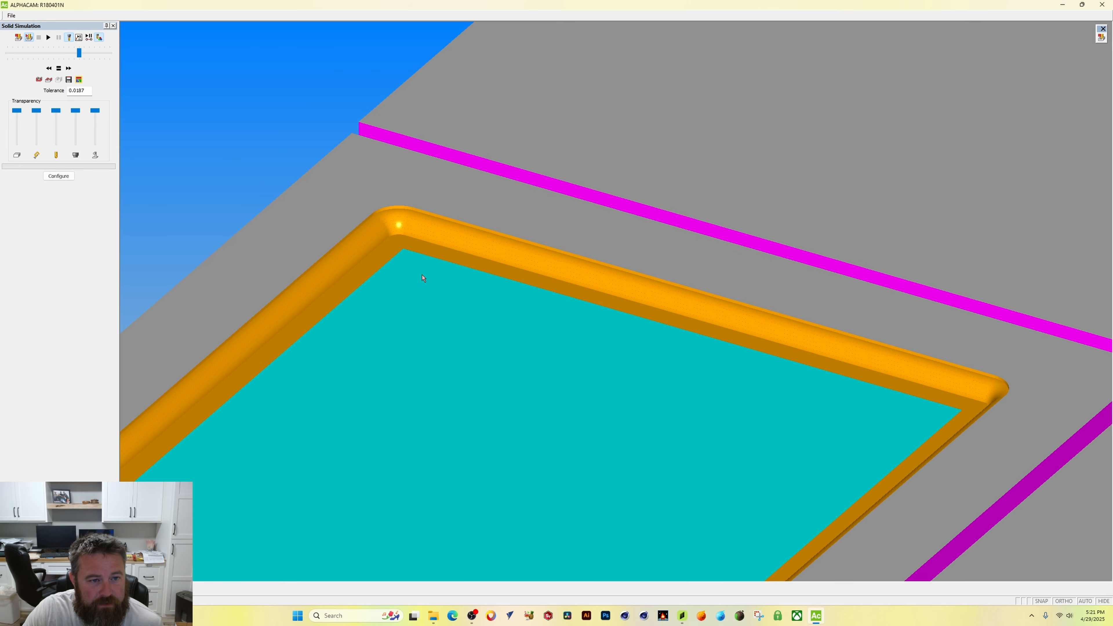
{"action": "scroll", "coordinate": [487, 421], "scroll_direction": "down", "scroll_amount": 2}
{"action": "middle_click_drag", "start_coordinate": [528, 418], "coordinate": [583, 417]}
{"action": "middle_click_drag", "start_coordinate": [598, 283], "coordinate": [566, 302]}
{"action": "middle_click_drag", "start_coordinate": [360, 335], "coordinate": [712, 494]}
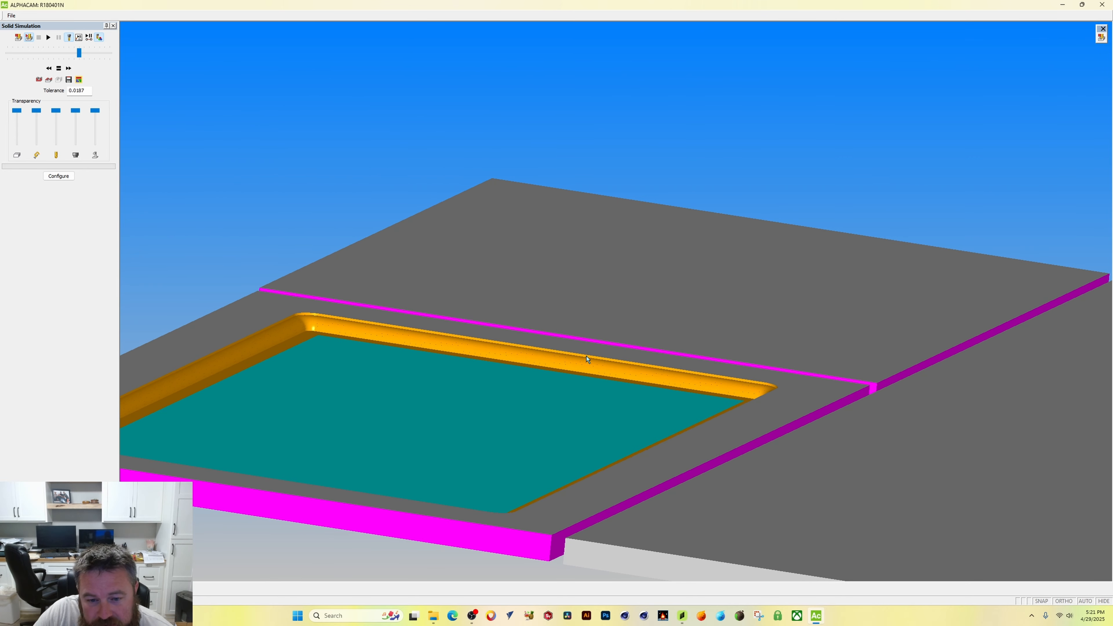
{"action": "middle_click_drag", "start_coordinate": [407, 356], "coordinate": [253, 460]}
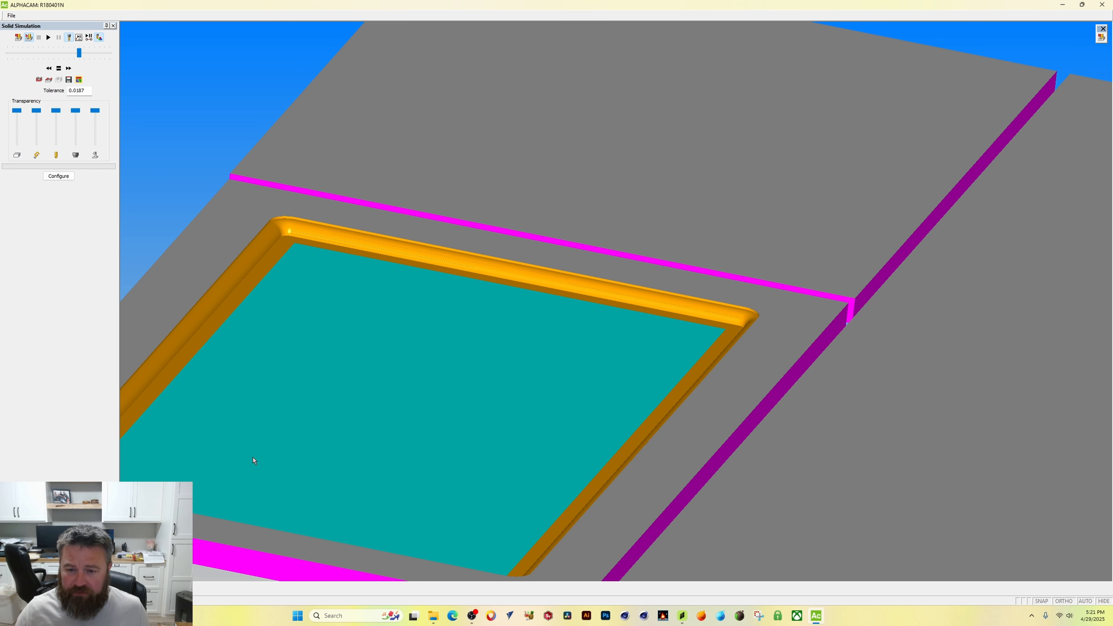
{"action": "middle_click_drag", "start_coordinate": [308, 395], "coordinate": [476, 268]}
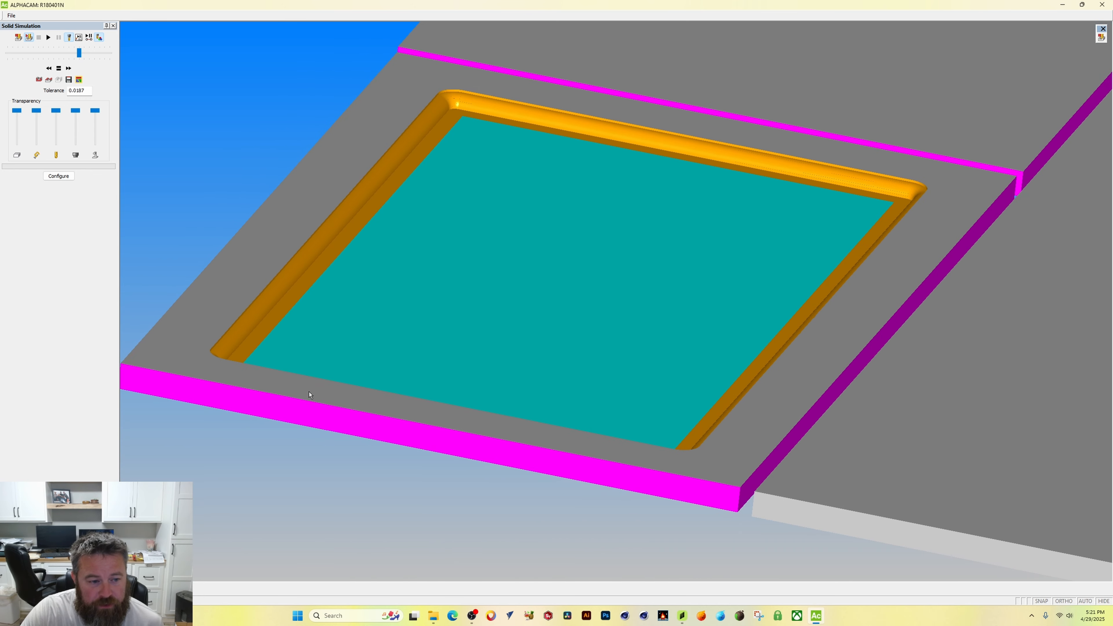
{"action": "middle_click_drag", "start_coordinate": [600, 311], "coordinate": [797, 284]}
{"action": "scroll", "coordinate": [798, 282], "scroll_direction": "down", "scroll_amount": 3}
{"action": "scroll", "coordinate": [797, 282], "scroll_direction": "up", "scroll_amount": 1}
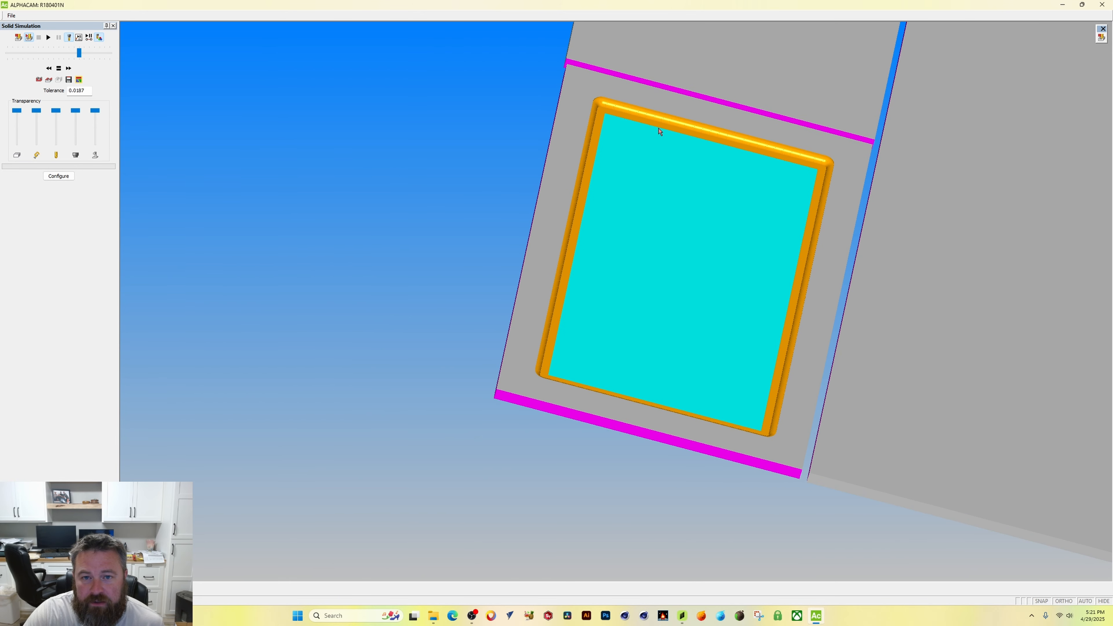
{"action": "mouse_move", "coordinate": [669, 89]}
{"action": "middle_mouse_down"}
{"action": "mouse_move", "coordinate": [655, 109]}
{"action": "mouse_move", "coordinate": [673, 91]}
{"action": "middle_mouse_up"}
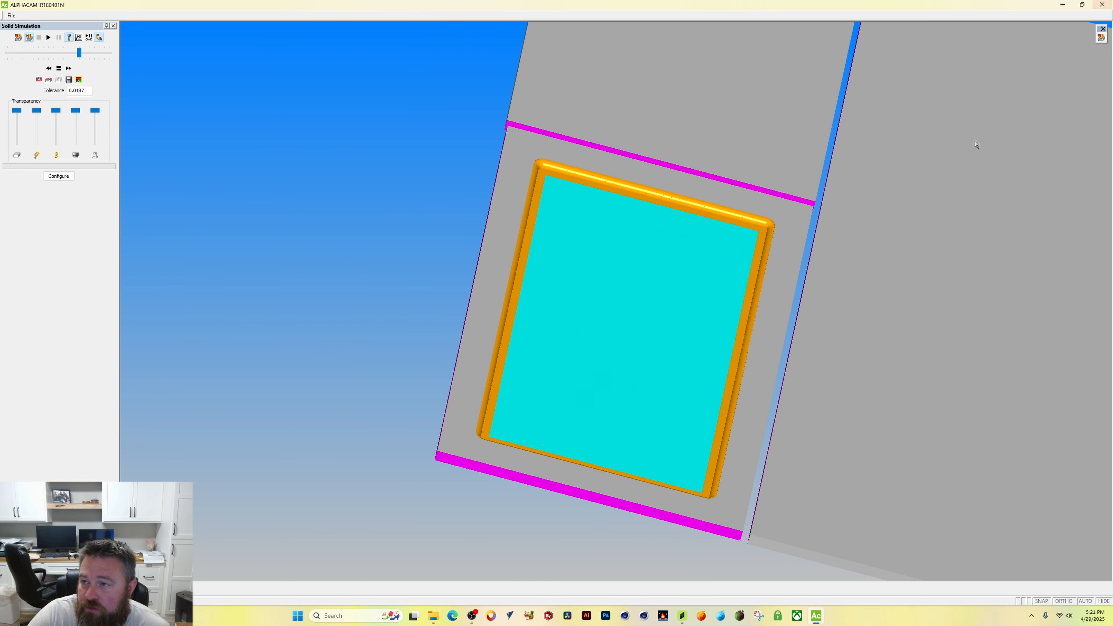
{"action": "middle_click_drag", "start_coordinate": [585, 114], "coordinate": [585, 145]}
{"action": "mouse_move", "coordinate": [960, 276]}
{"action": "middle_mouse_down"}
{"action": "mouse_move", "coordinate": [980, 211]}
{"action": "mouse_move", "coordinate": [1026, 172]}
{"action": "middle_mouse_up"}
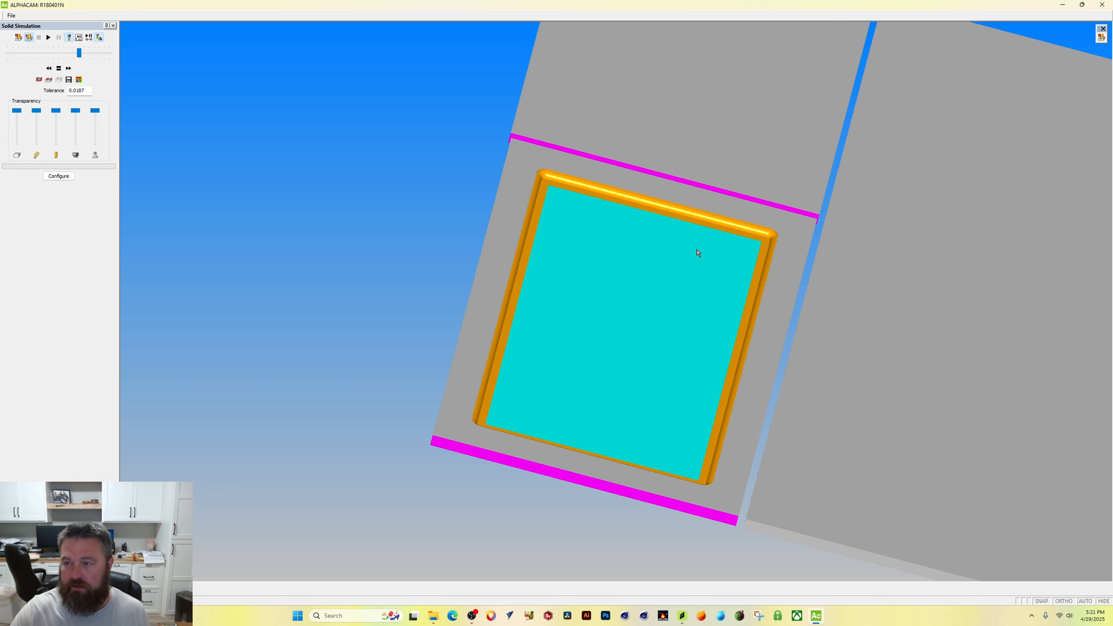
Step: Close the simulation, return to the plan view without running output, and close the job
{"action": "left_click", "coordinate": [1102, 4]}
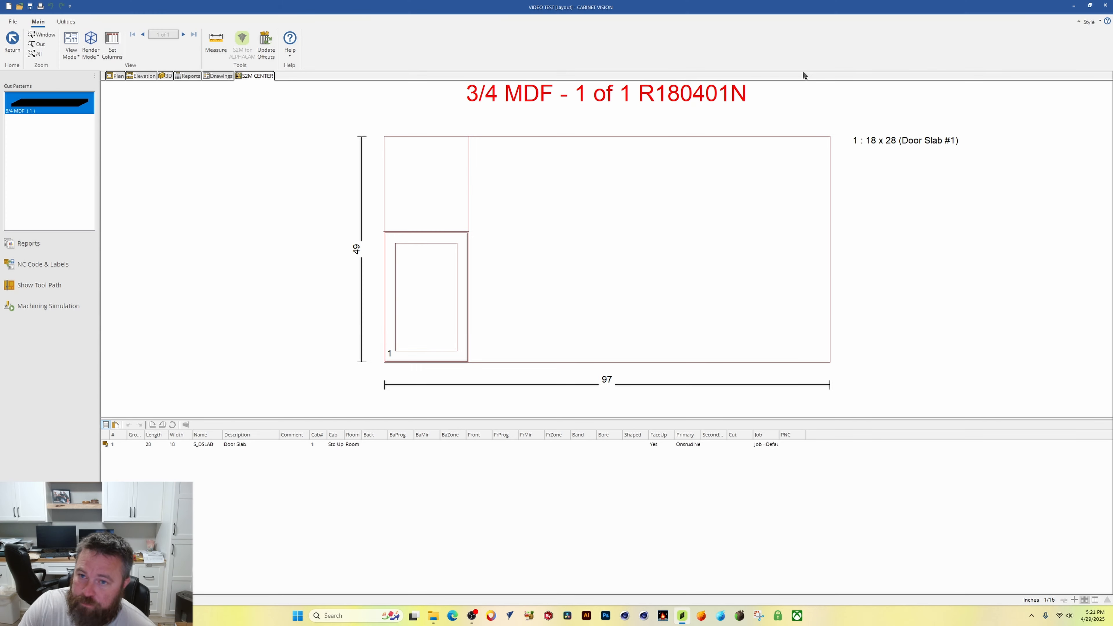
{"action": "left_click", "coordinate": [110, 77]}
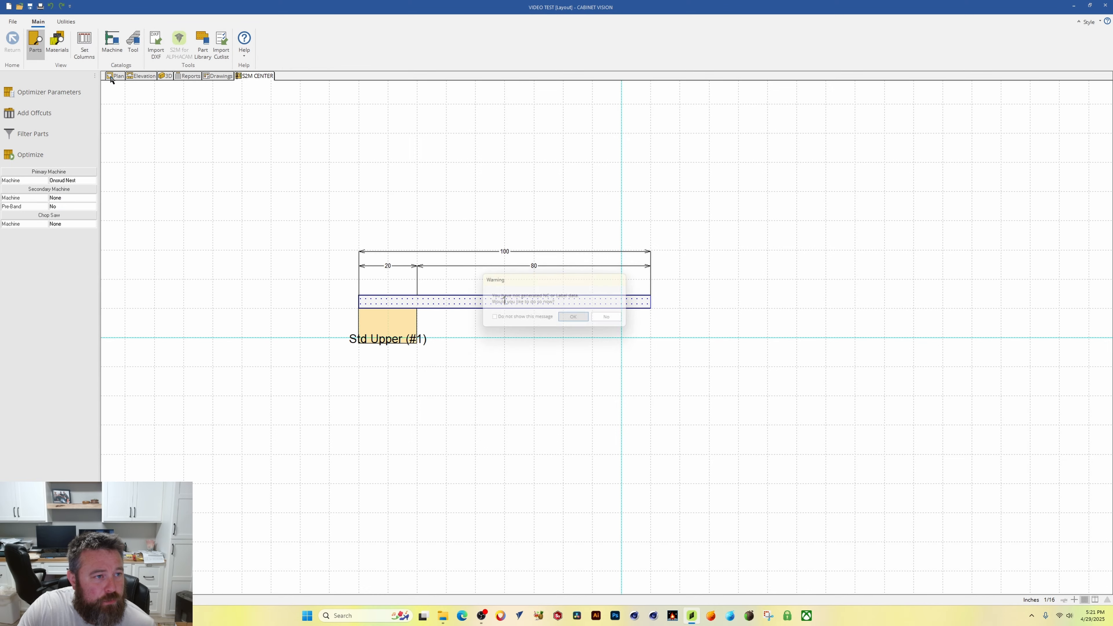
{"action": "left_click", "coordinate": [567, 318]}
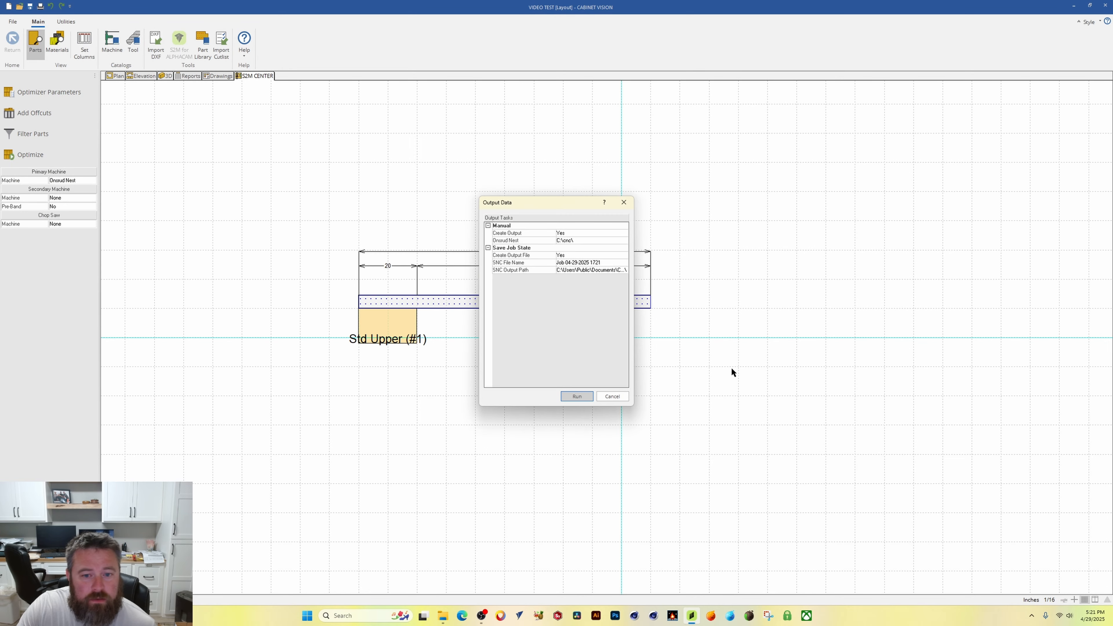
{"action": "left_click", "coordinate": [612, 397]}
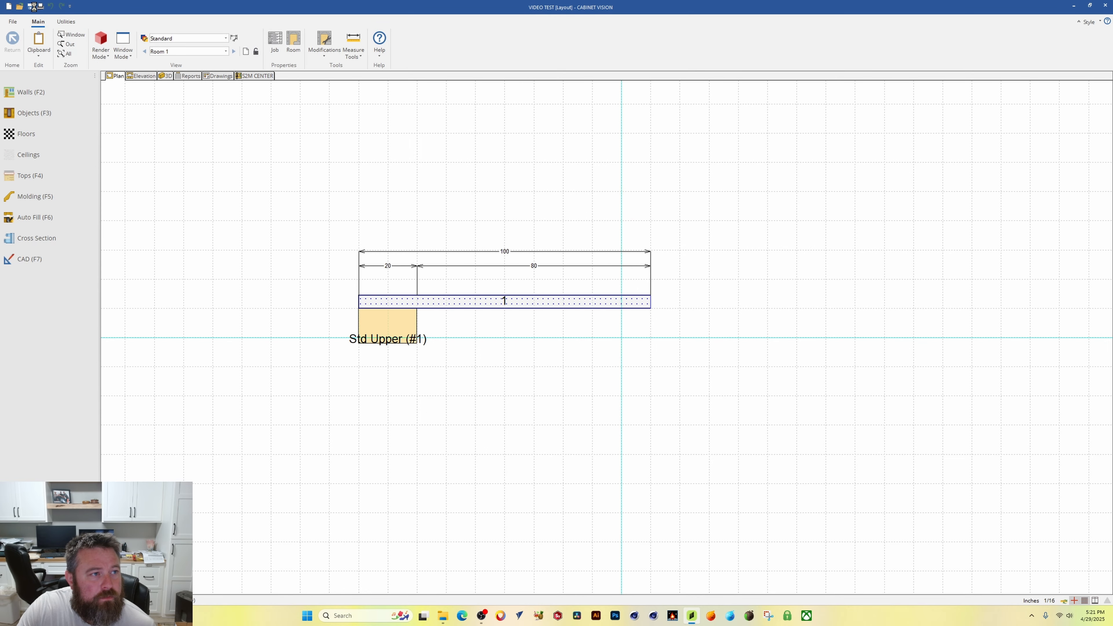
{"action": "left_click", "coordinate": [13, 23]}
{"action": "left_click", "coordinate": [19, 79]}
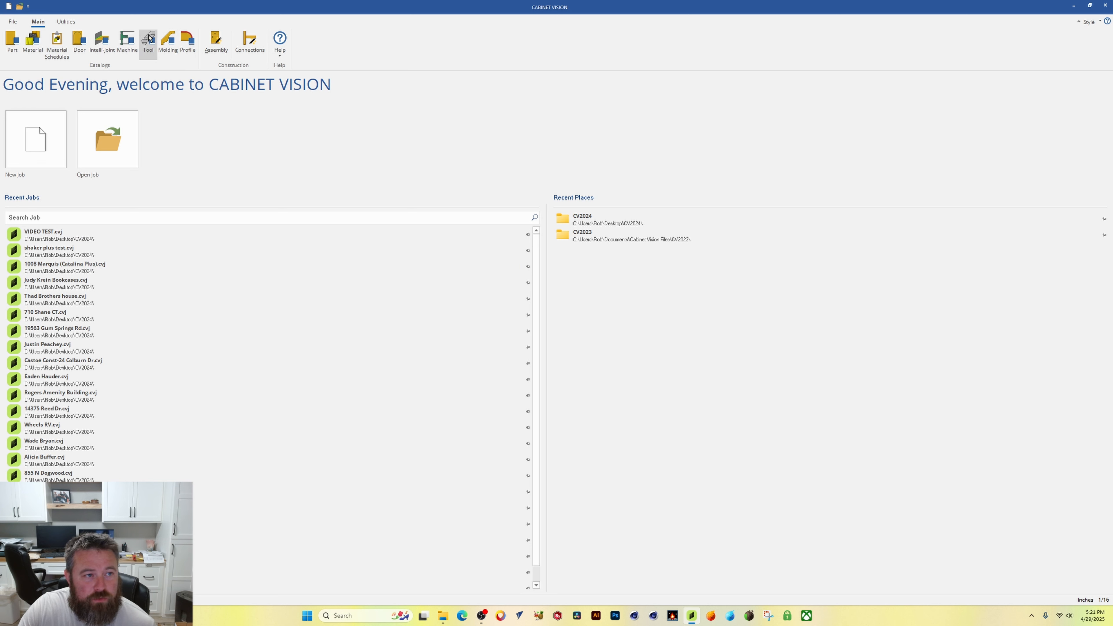
Step: Open the DEL FORM TOOL VIDEO TEST tool set from the tool catalog and edit its shape
{"action": "left_click", "coordinate": [148, 41]}
{"action": "left_click", "coordinate": [524, 208]}
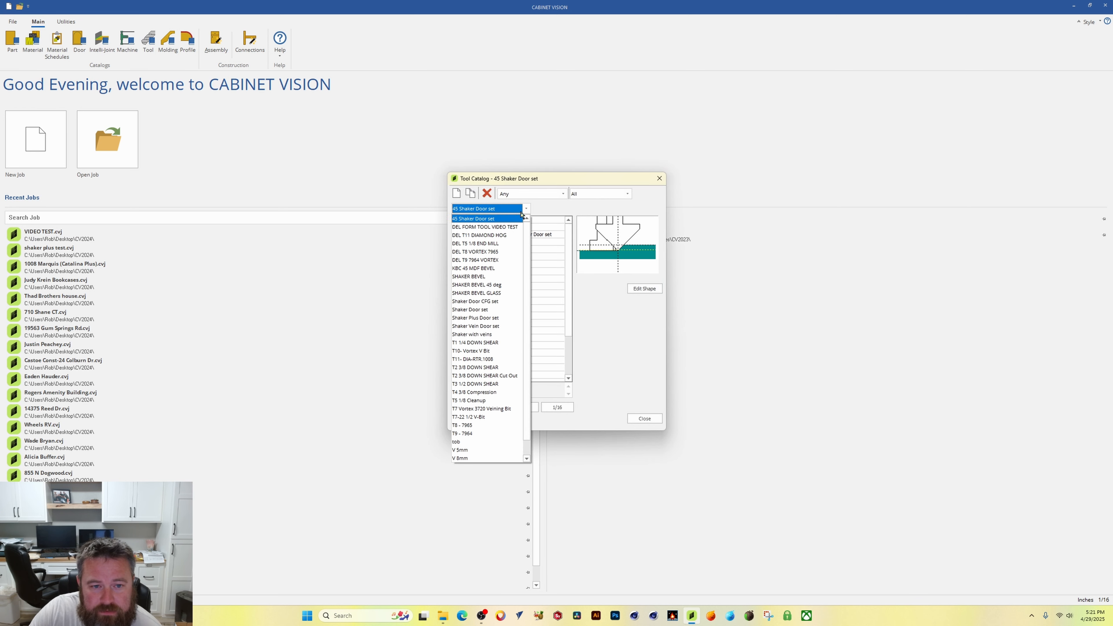
{"action": "left_click", "coordinate": [482, 229]}
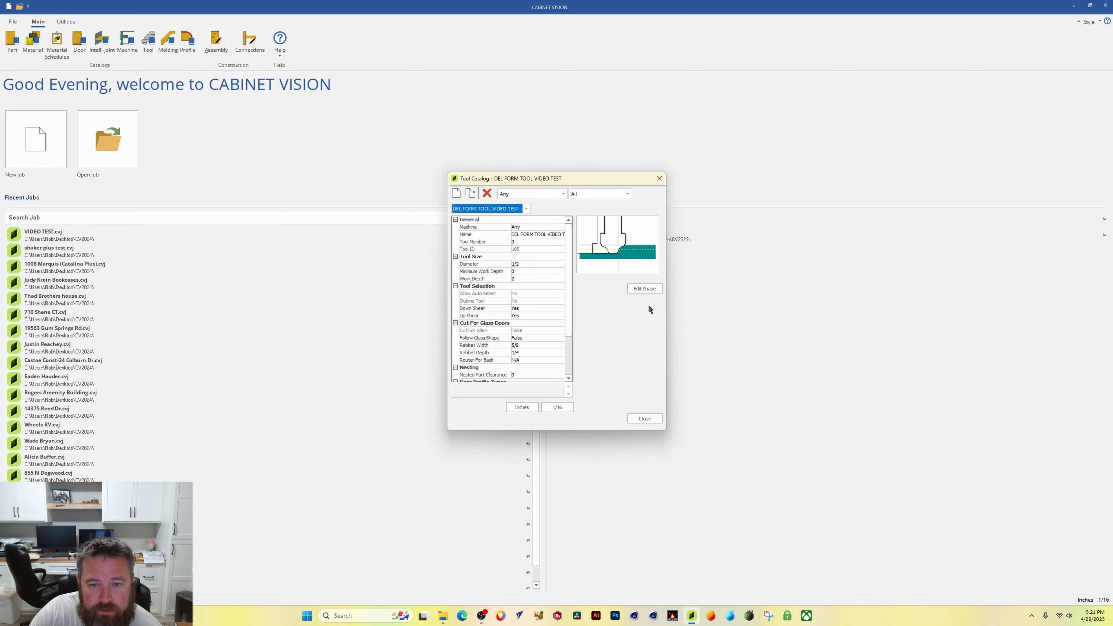
{"action": "left_click", "coordinate": [644, 289]}
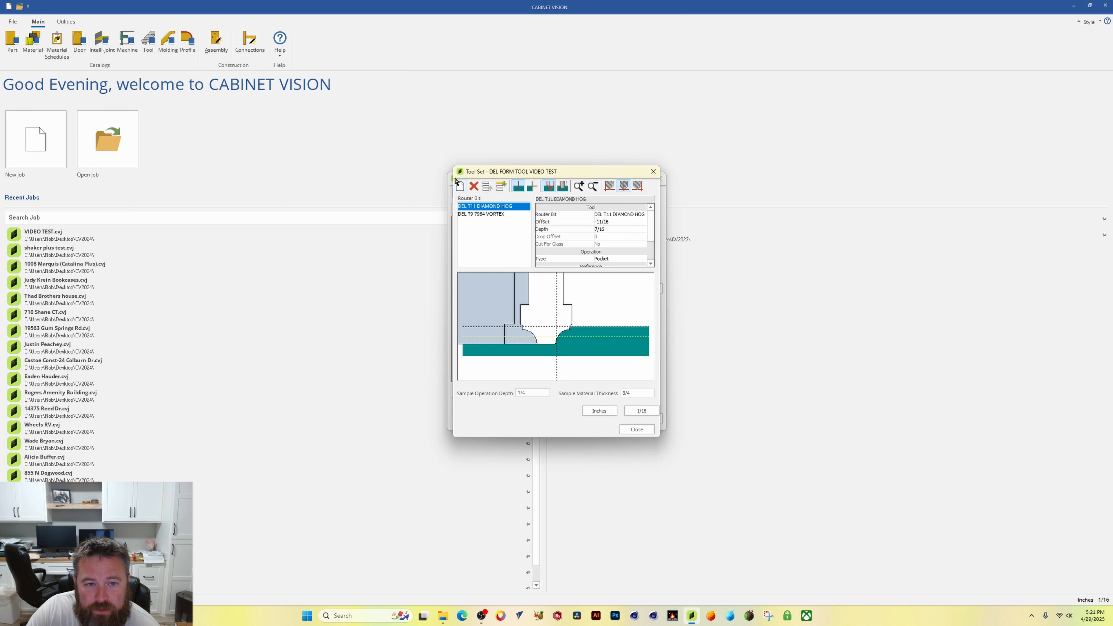
Step: Add a new router bit to the tool set and set it to DEL T8 VORTEX 7965
{"action": "left_click", "coordinate": [461, 186]}
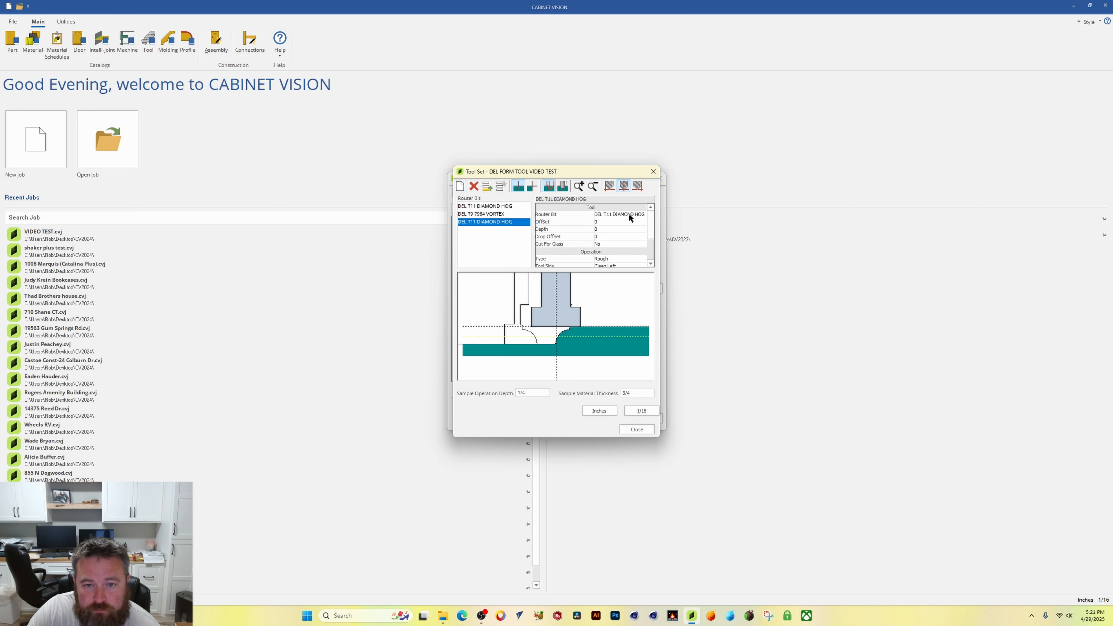
{"action": "left_click", "coordinate": [642, 217]}
{"action": "left_click", "coordinate": [643, 214]}
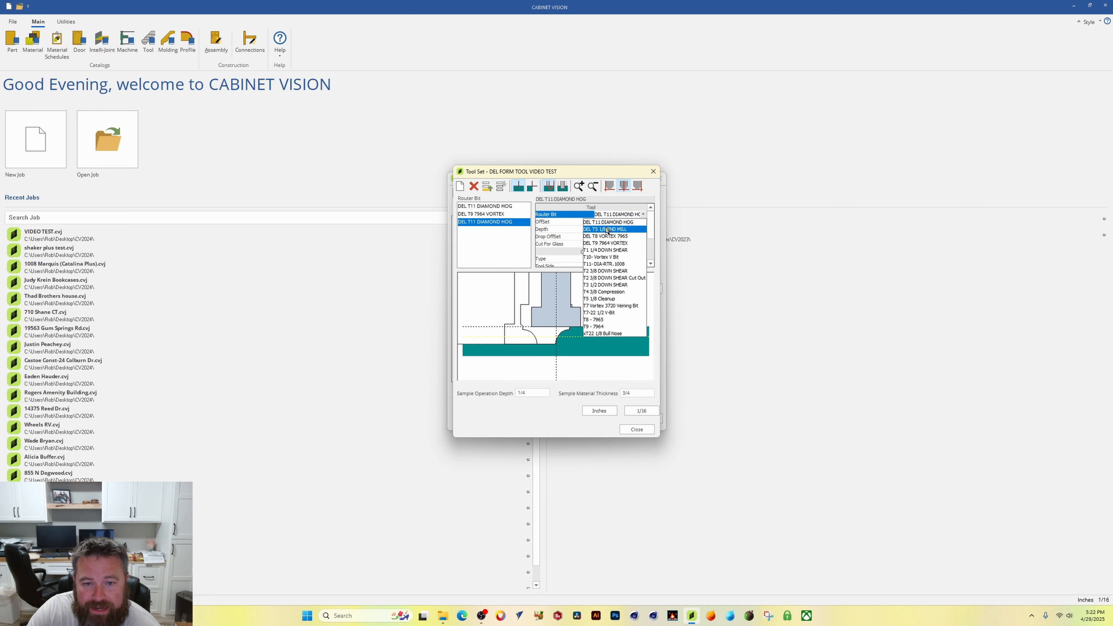
{"action": "left_click", "coordinate": [609, 237]}
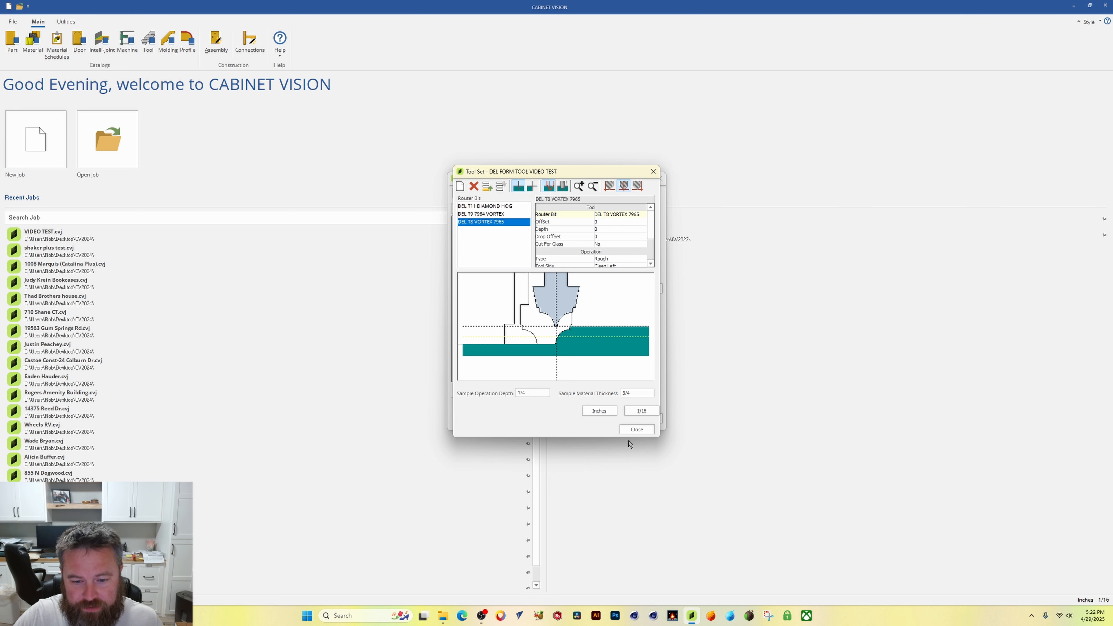
Step: Switch the fraction precision to 1/32 and set the new bit's offset to -1/32
{"action": "left_click", "coordinate": [644, 411]}
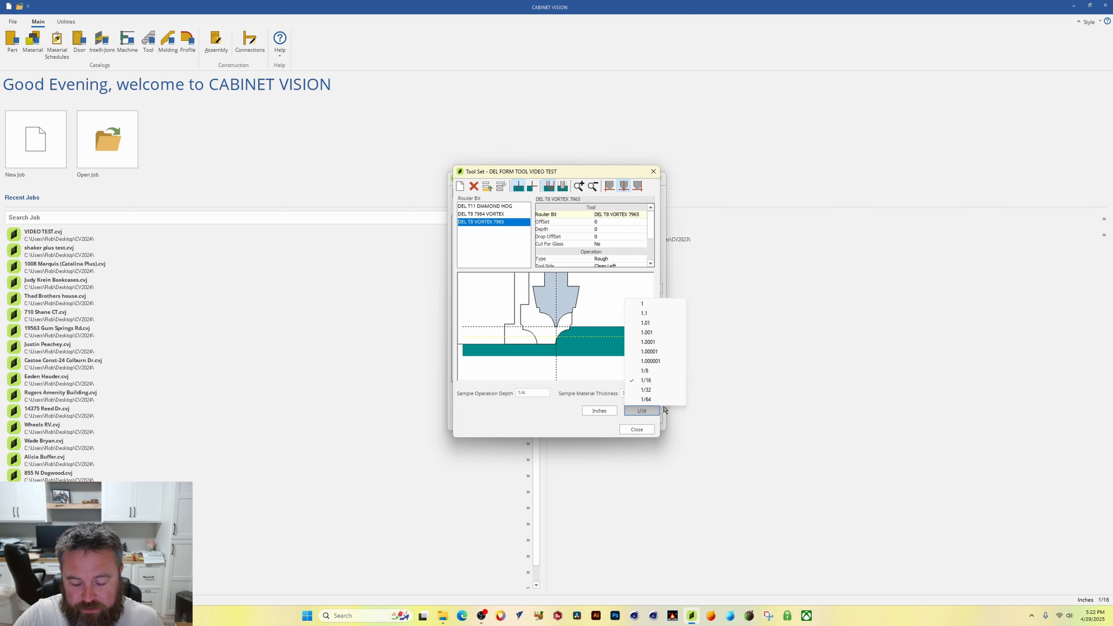
{"action": "left_click", "coordinate": [645, 390]}
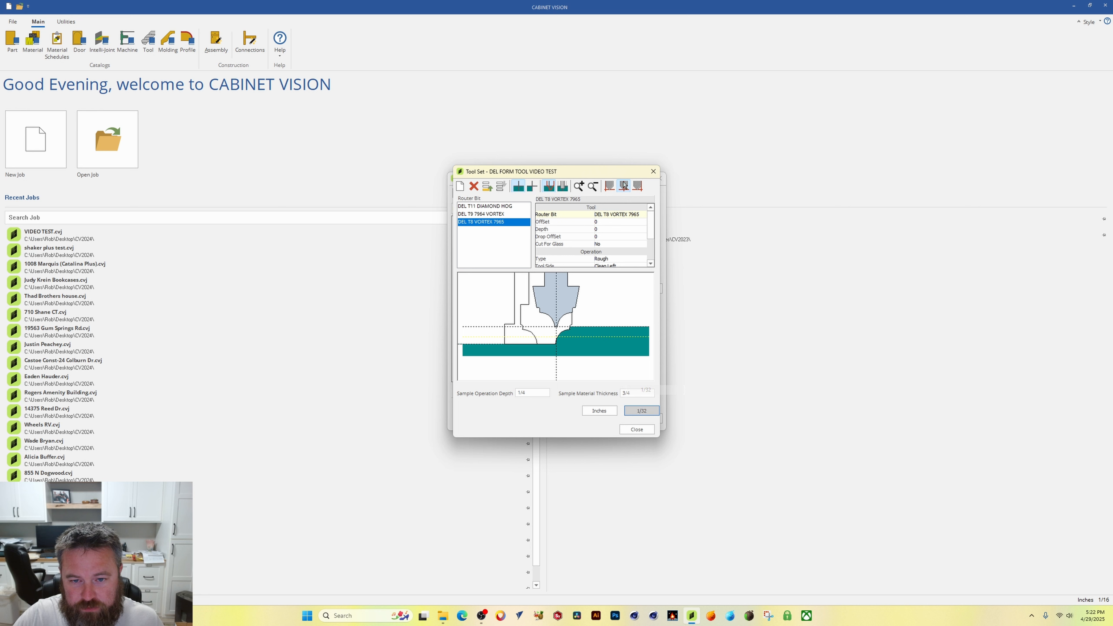
{"action": "left_click", "coordinate": [615, 221]}
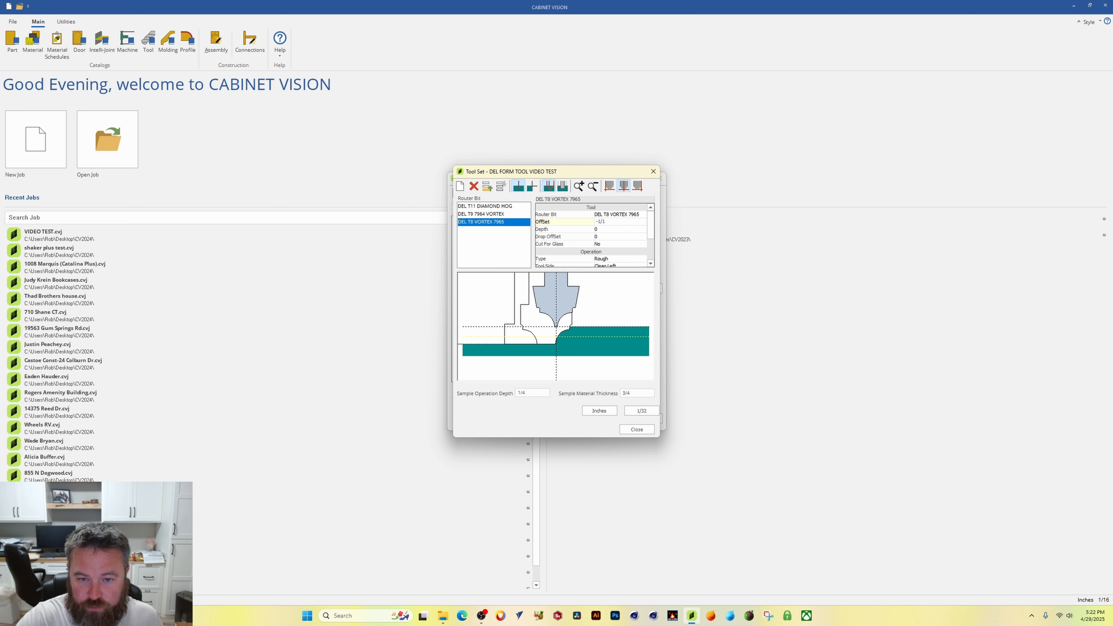
{"action": "type", "text": "-1/32"}
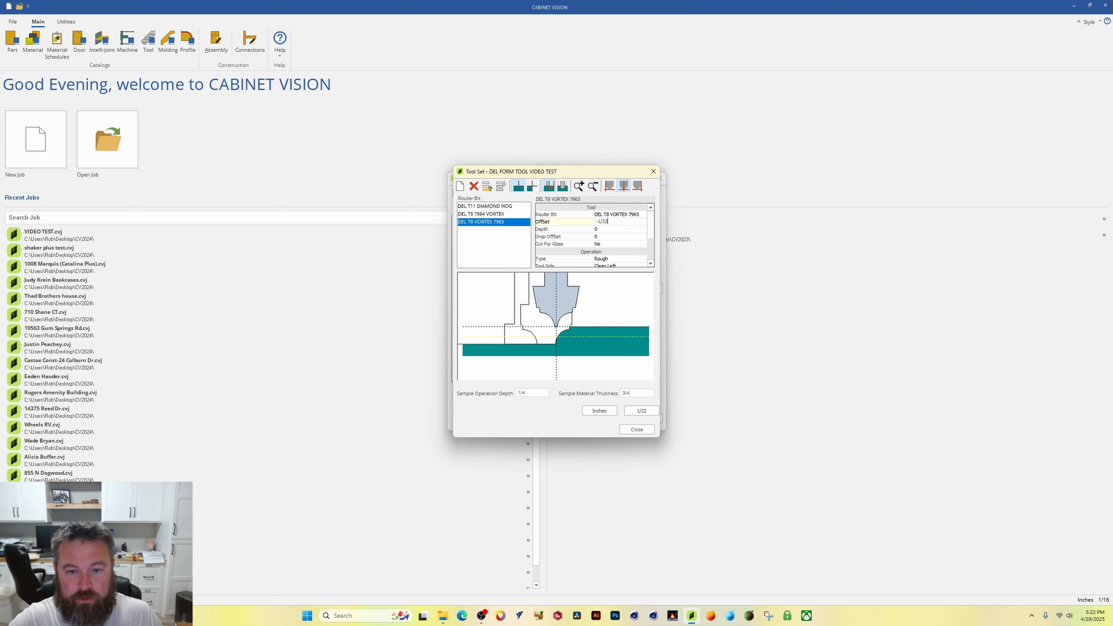
{"action": "key", "text": "Return"}
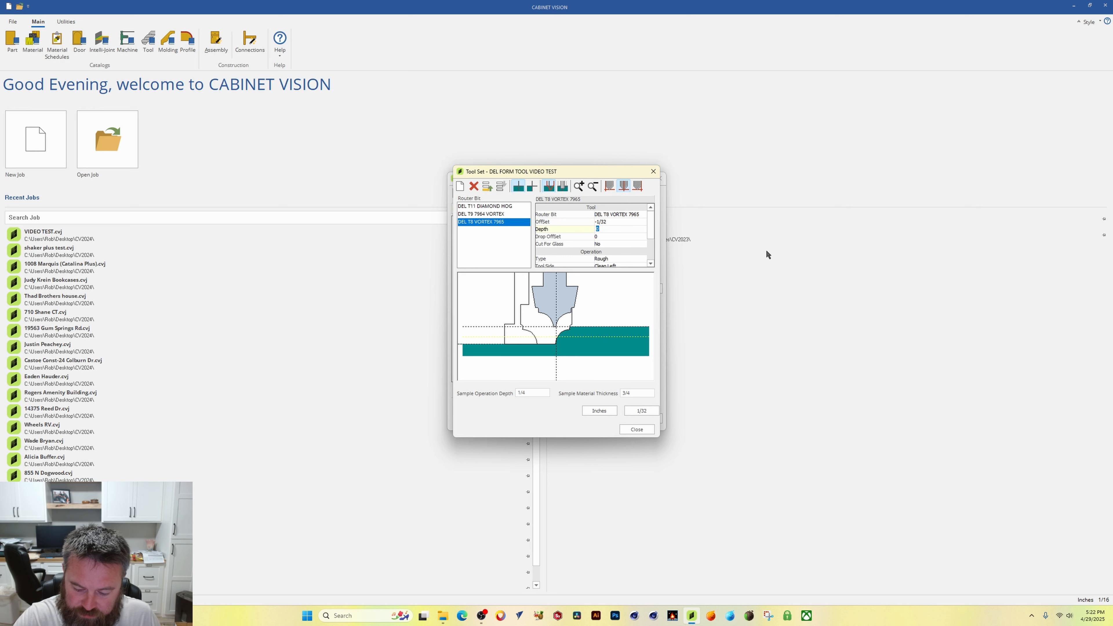
Step: Set the new bit's depth to 7/16 and its drop offset to 0
{"action": "type", "text": "7"}
{"action": "key", "text": "Return"}
{"action": "type", "text": "16"}
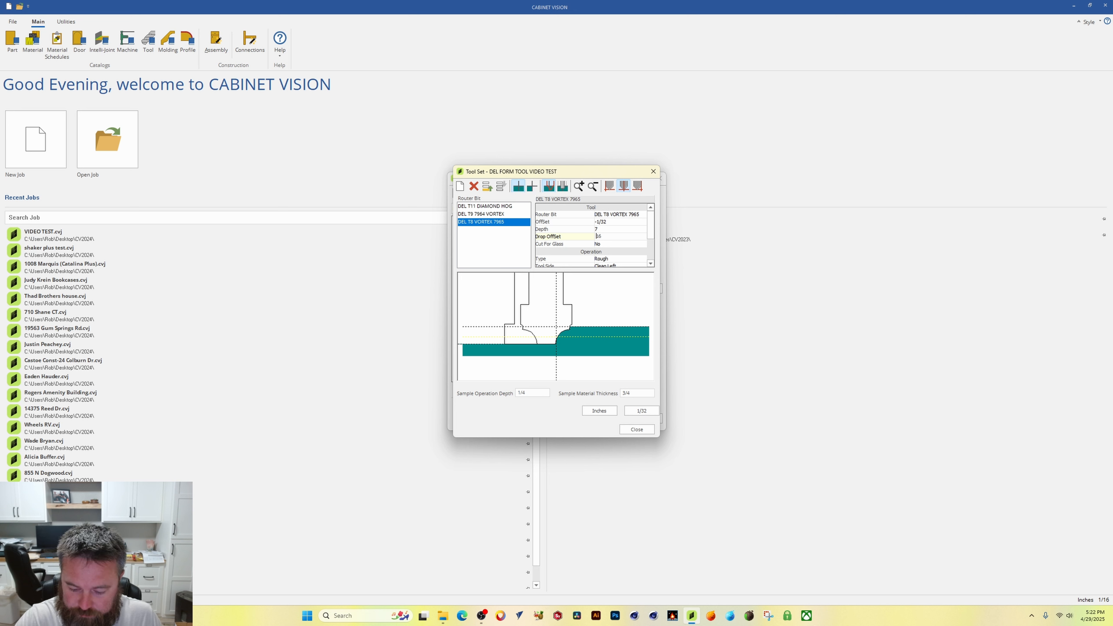
{"action": "type", "text": "7/"}
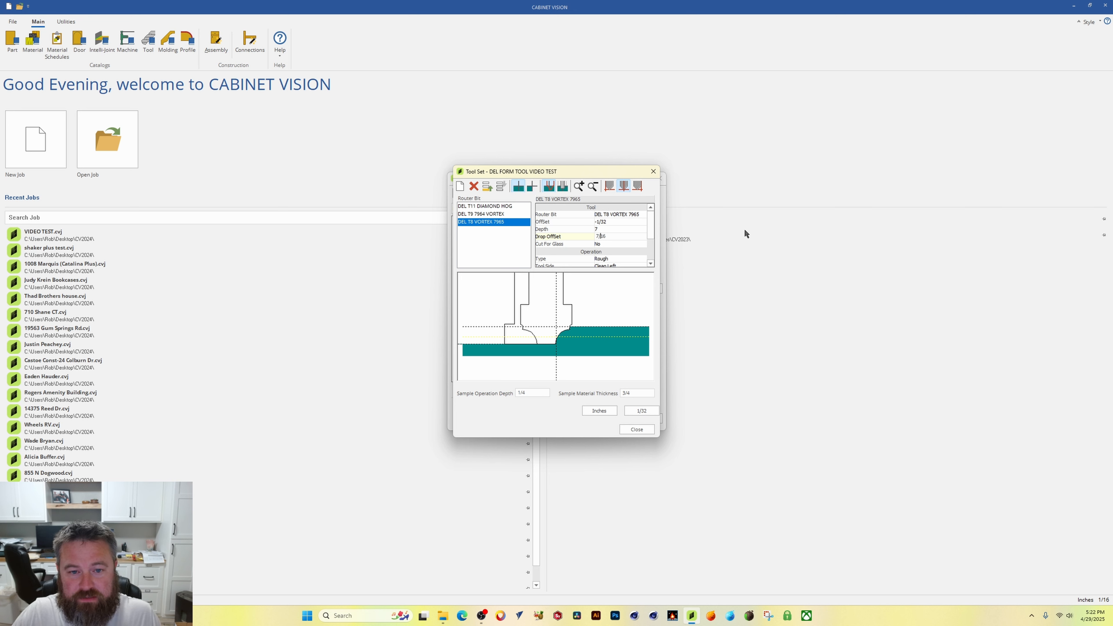
{"action": "left_click", "coordinate": [604, 229]}
{"action": "left_click", "coordinate": [612, 237]}
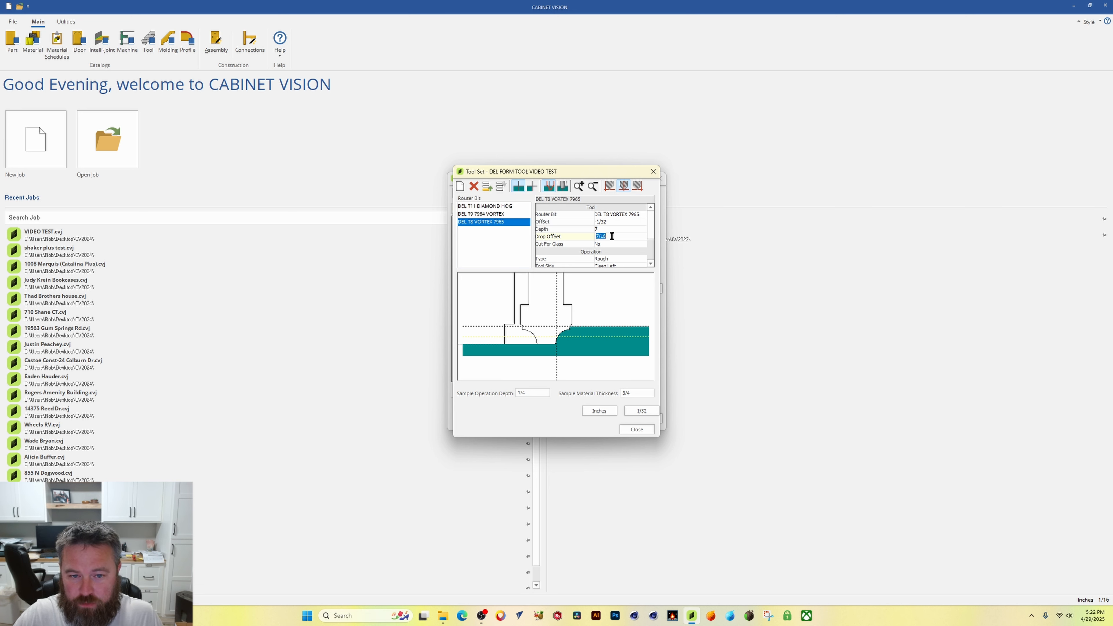
{"action": "type", "text": "0"}
{"action": "key", "text": "Return"}
{"action": "left_click", "coordinate": [603, 226]}
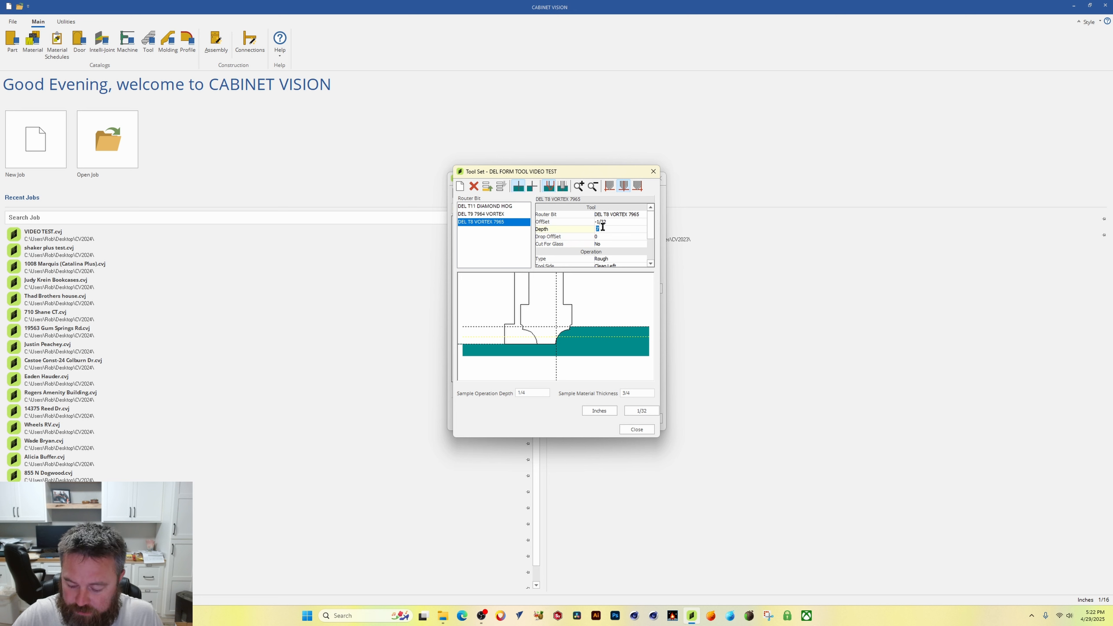
{"action": "type", "text": "/16"}
{"action": "key", "text": "Return"}
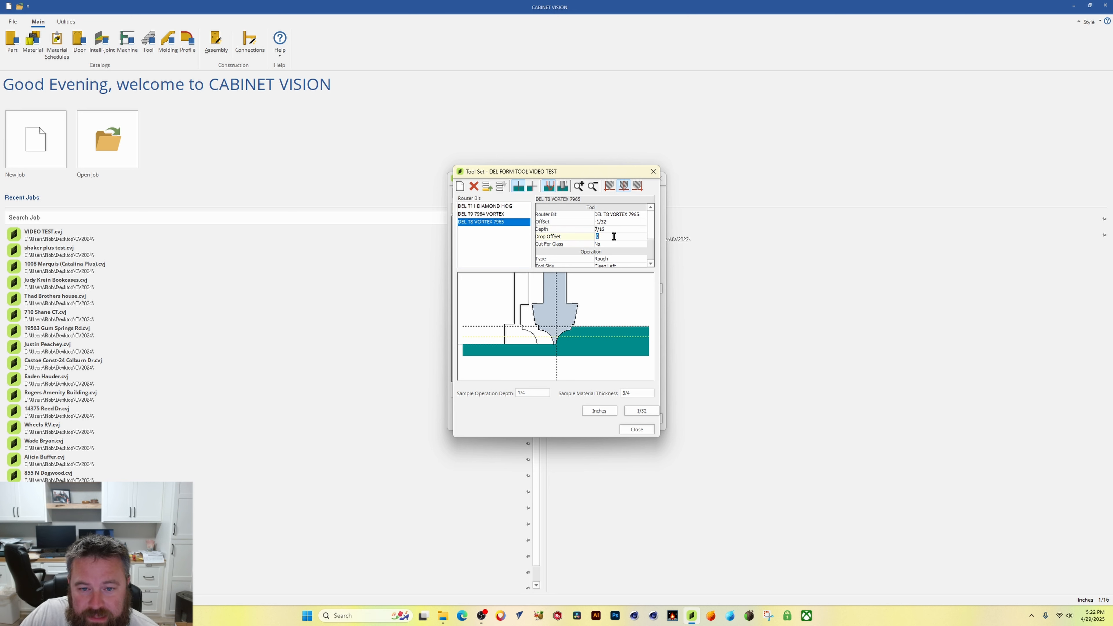
Step: Set the new bit's tool side to Clean Right
{"action": "scroll", "coordinate": [637, 247], "scroll_direction": "down", "scroll_amount": 1}
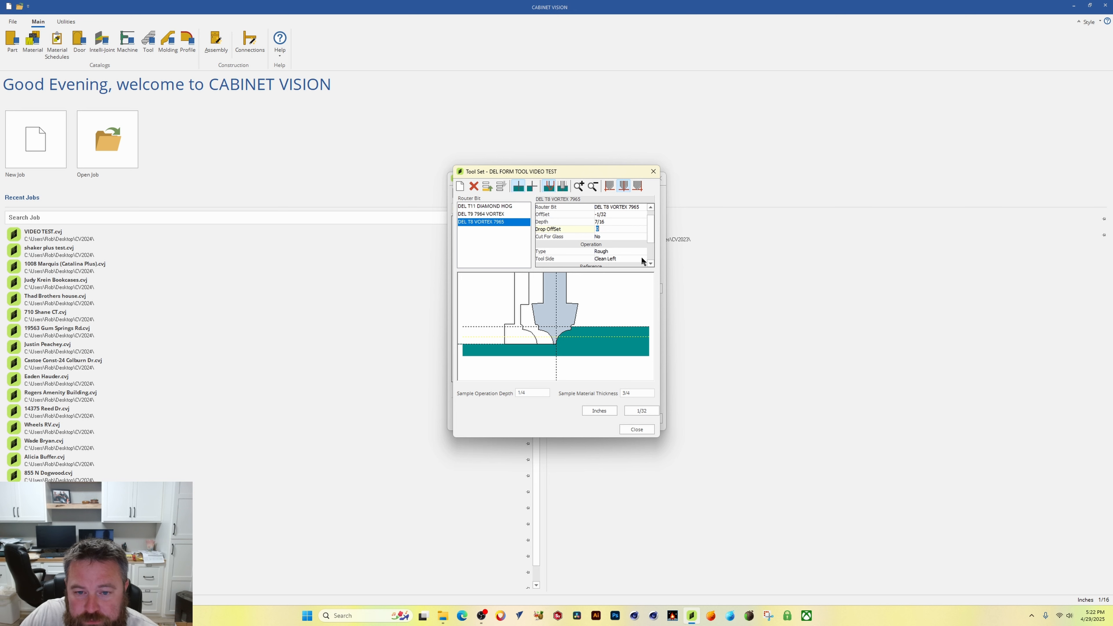
{"action": "left_click", "coordinate": [642, 258]}
{"action": "left_click", "coordinate": [627, 274]}
{"action": "scroll", "coordinate": [656, 235], "scroll_direction": "down", "scroll_amount": 2}
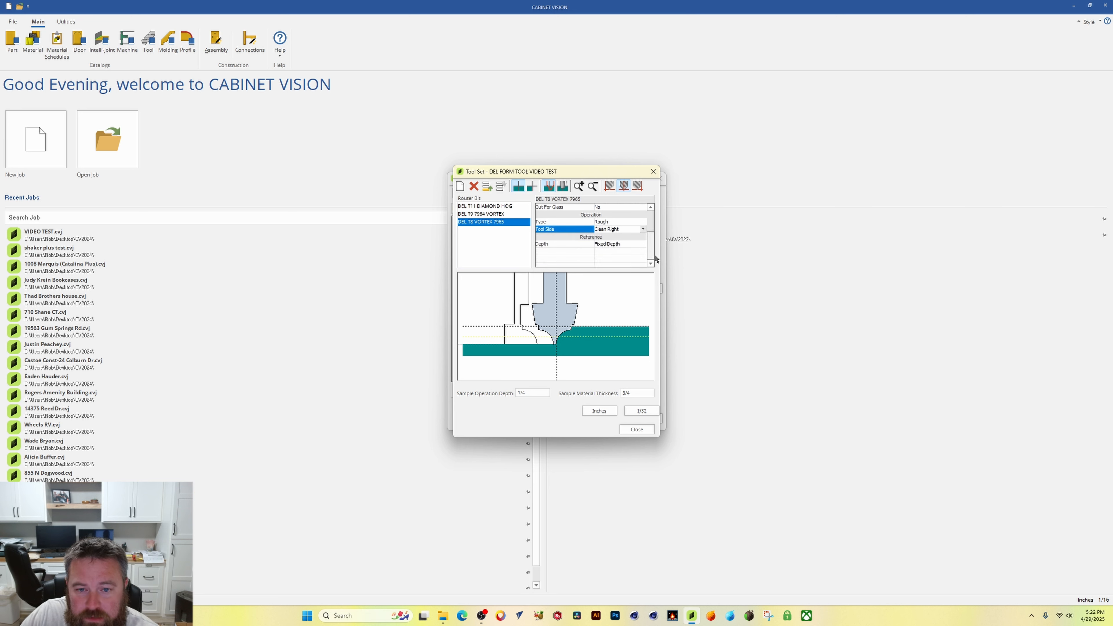
{"action": "scroll", "coordinate": [605, 254], "scroll_direction": "up", "scroll_amount": 3}
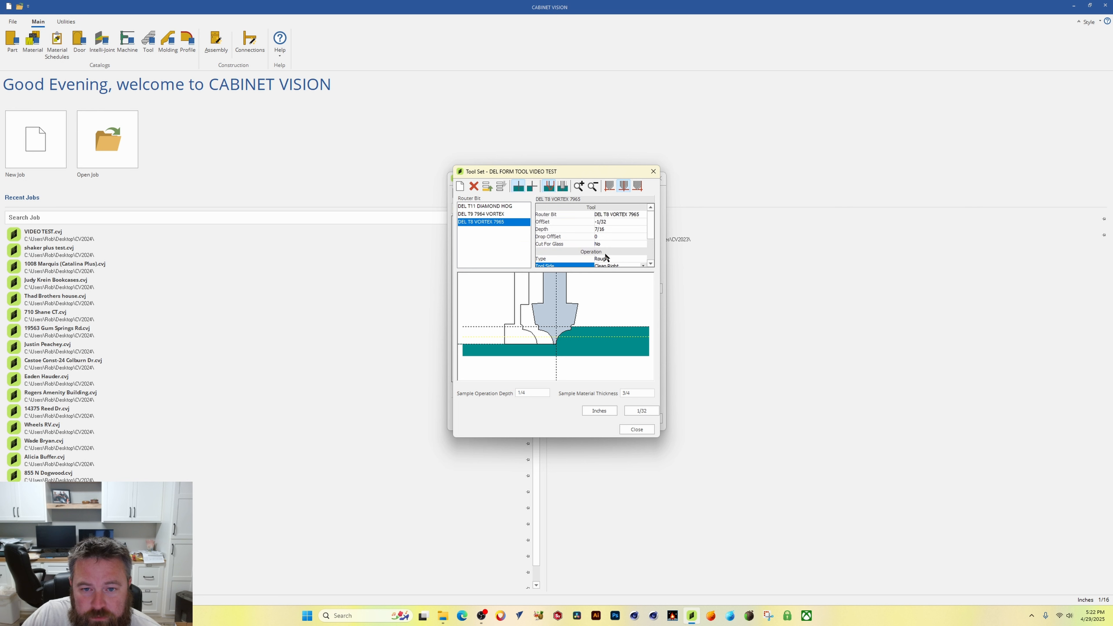
{"action": "scroll", "coordinate": [618, 265], "scroll_direction": "down", "scroll_amount": 1}
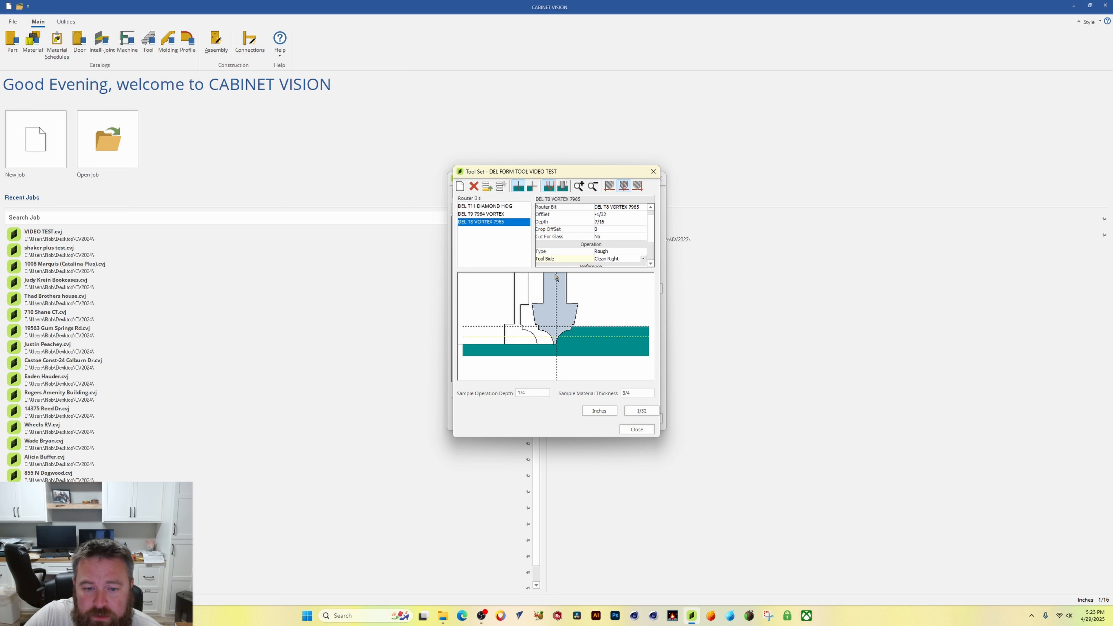
Step: Compare the T9 7964 and T8 7965 vortex bit settings, then close the tool set and tool catalog
{"action": "left_click", "coordinate": [487, 215]}
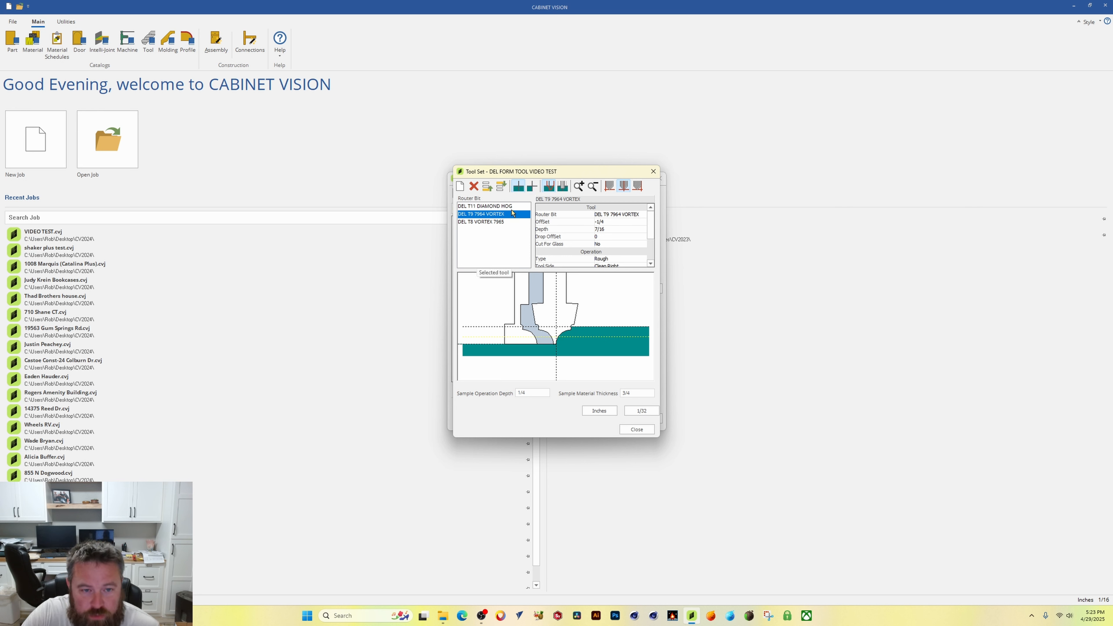
{"action": "left_click", "coordinate": [486, 221]}
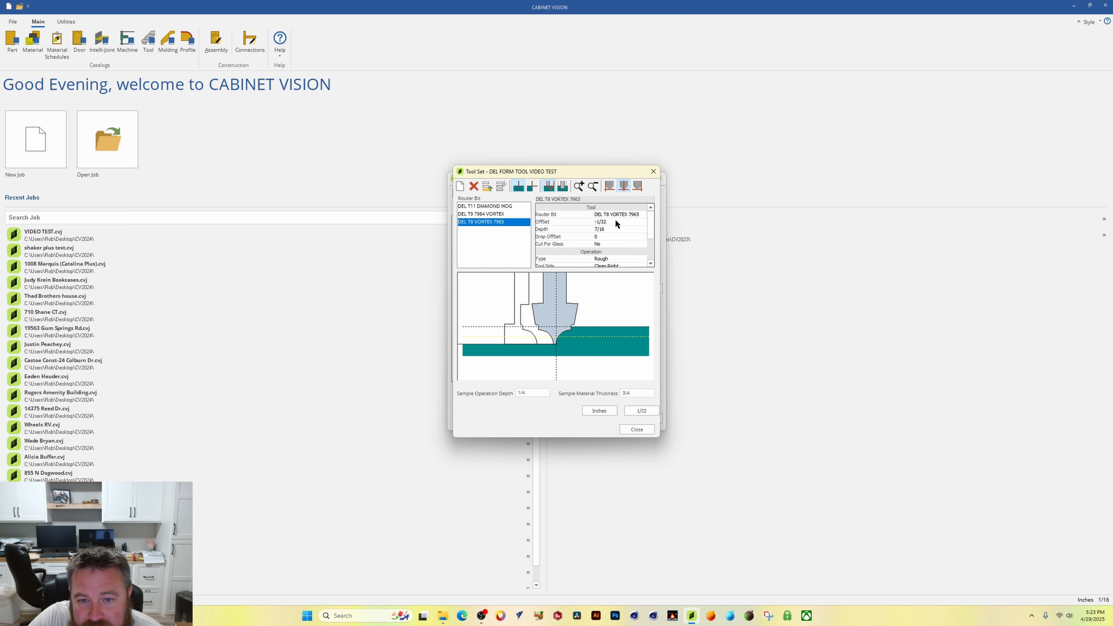
{"action": "left_click", "coordinate": [500, 214]}
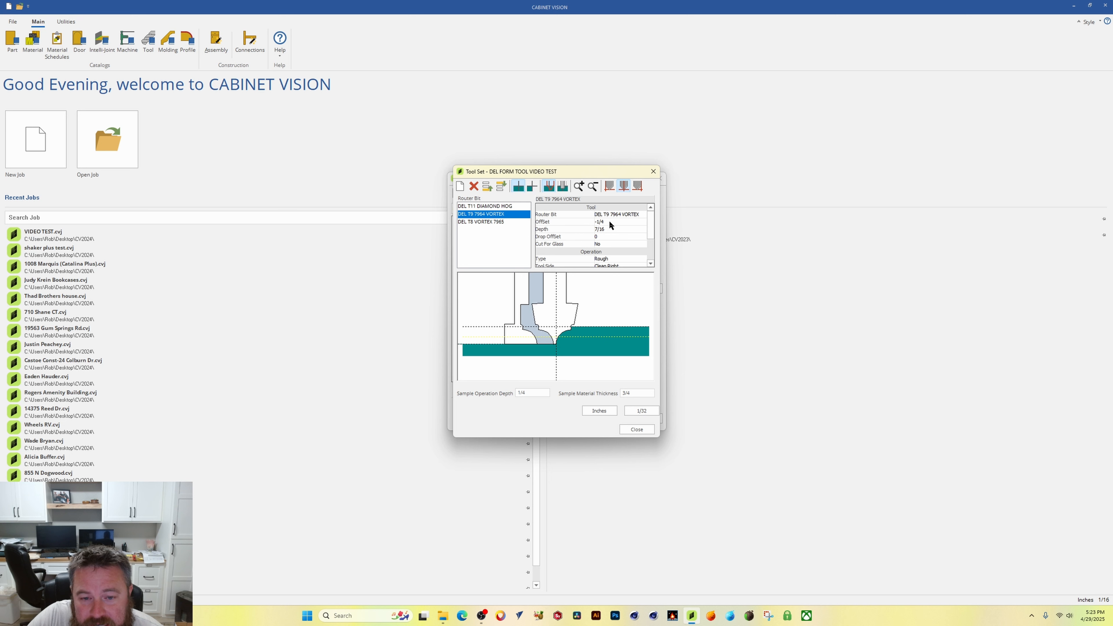
{"action": "left_click", "coordinate": [493, 222]}
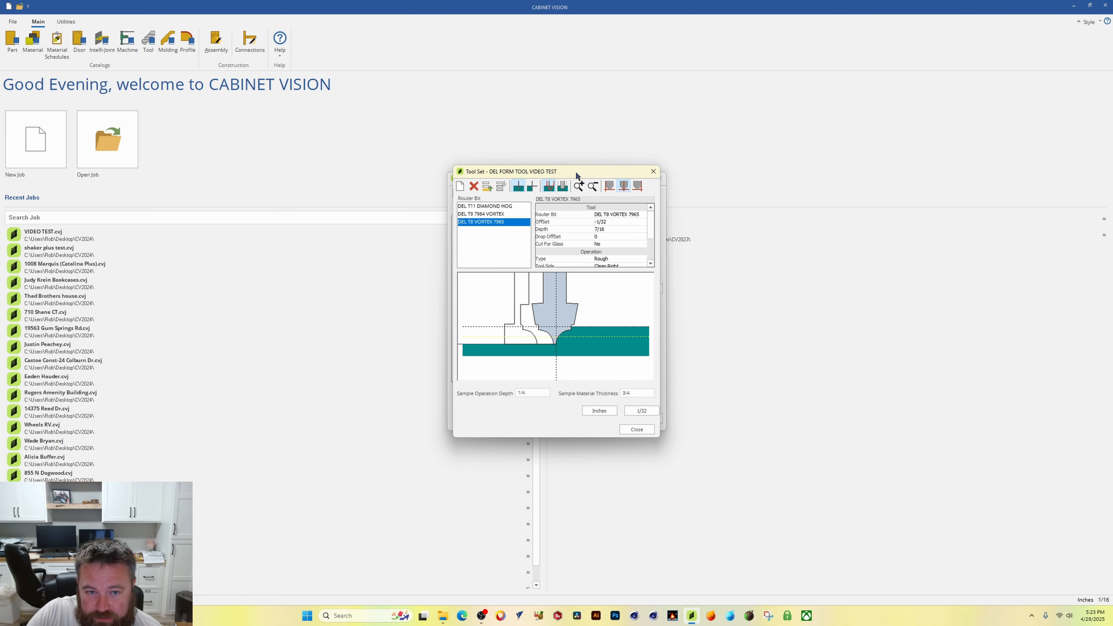
{"action": "left_click_drag", "start_coordinate": [576, 171], "coordinate": [654, 165]}
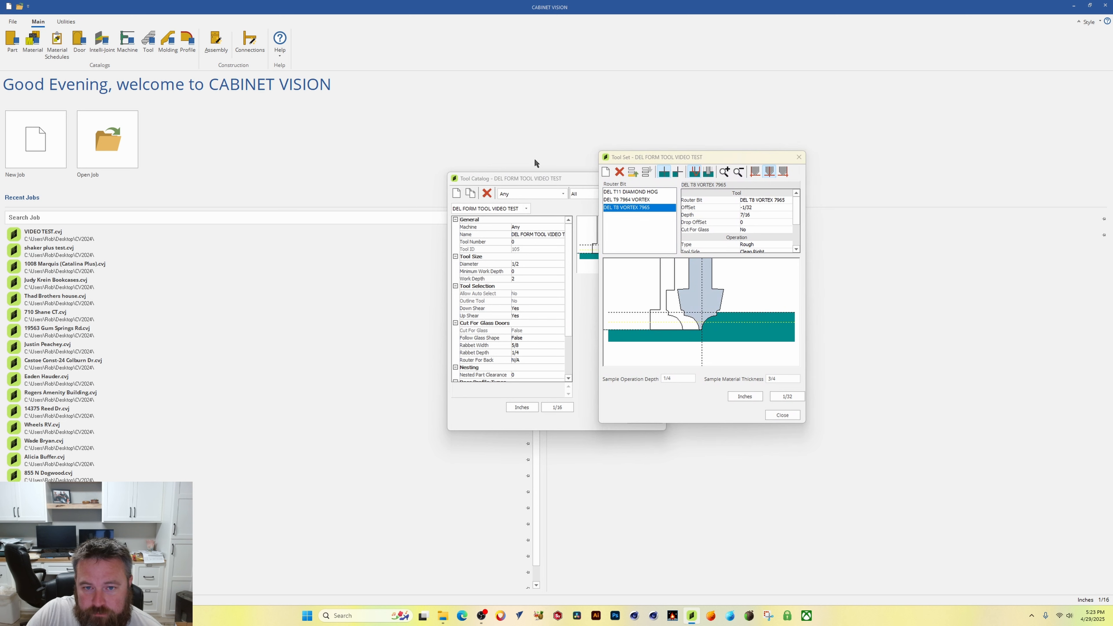
{"action": "left_click", "coordinate": [783, 415]}
{"action": "left_click", "coordinate": [644, 417]}
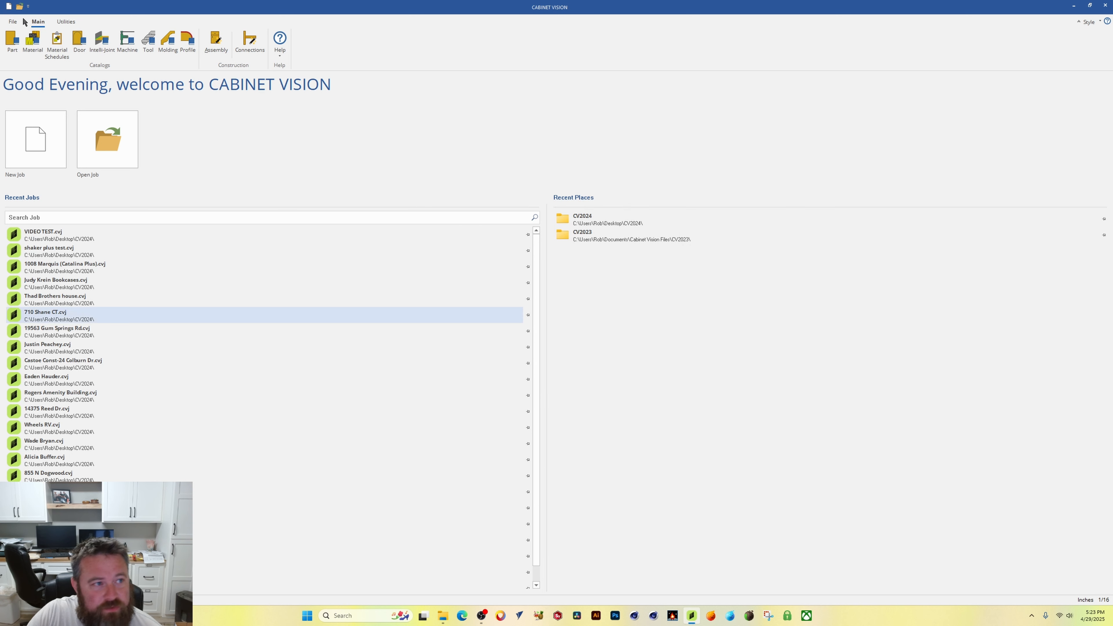
Step: Open the VIDEO TEST job from the recent jobs
{"action": "left_click", "coordinate": [12, 22]}
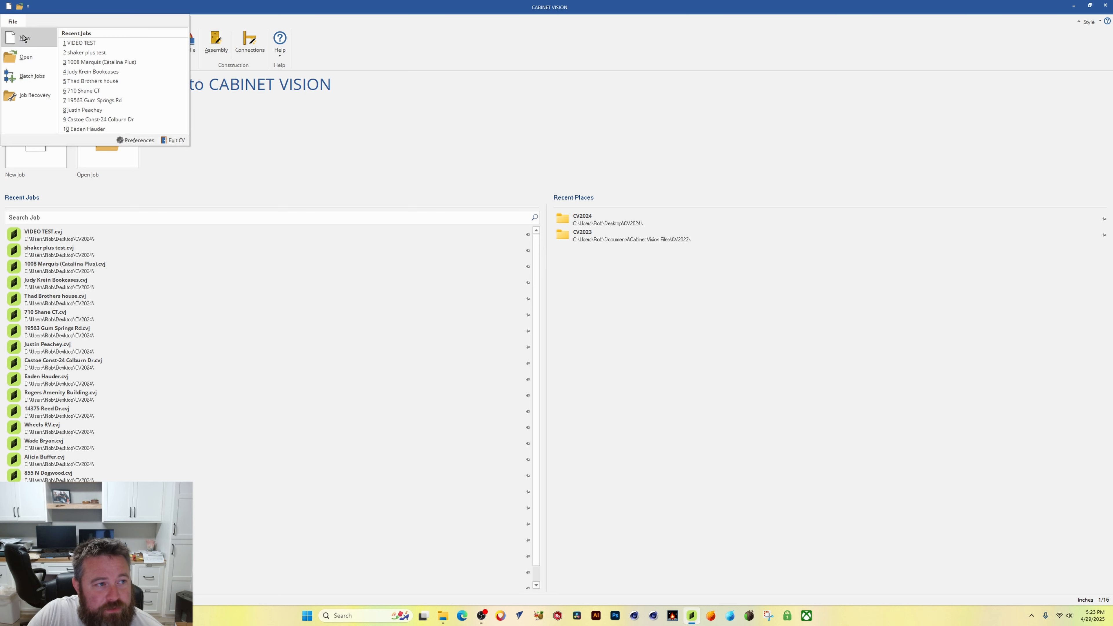
{"action": "left_click", "coordinate": [361, 112]}
{"action": "left_click", "coordinate": [59, 236]}
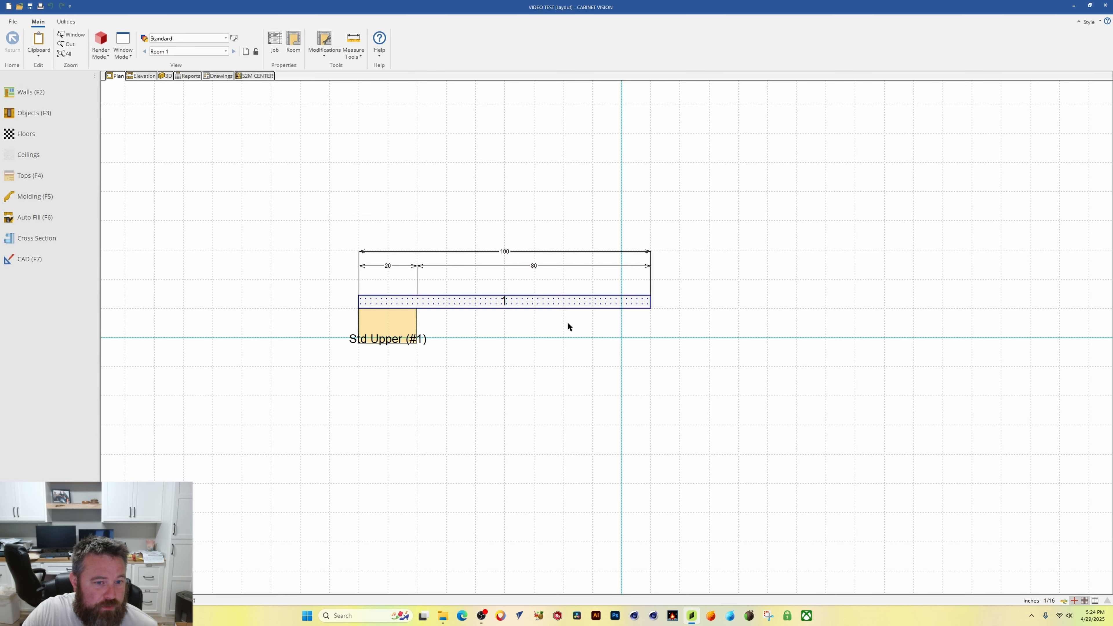
Step: In S2M Center, optimize only the Door Slab part
{"action": "left_click", "coordinate": [255, 76]}
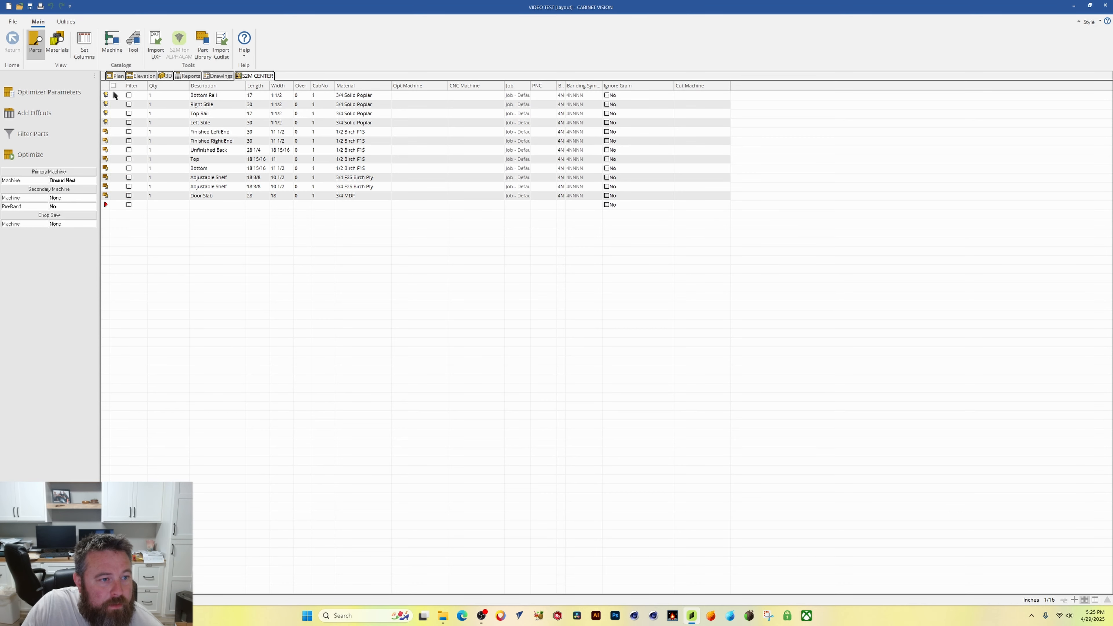
{"action": "left_click", "coordinate": [108, 196]}
{"action": "left_click", "coordinate": [30, 158]}
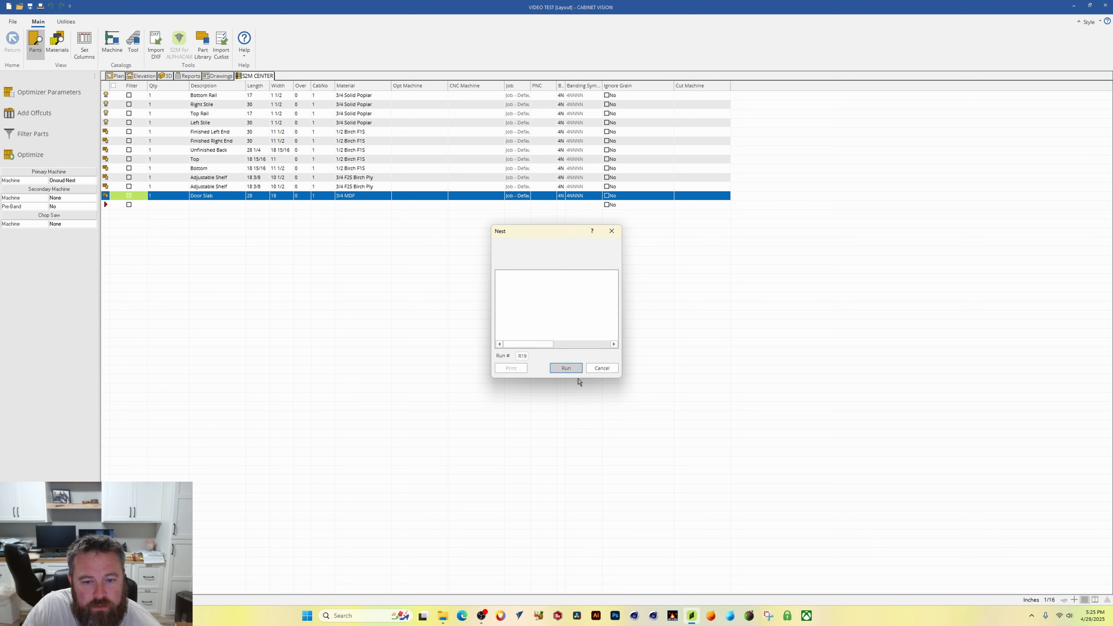
{"action": "left_click", "coordinate": [567, 368]}
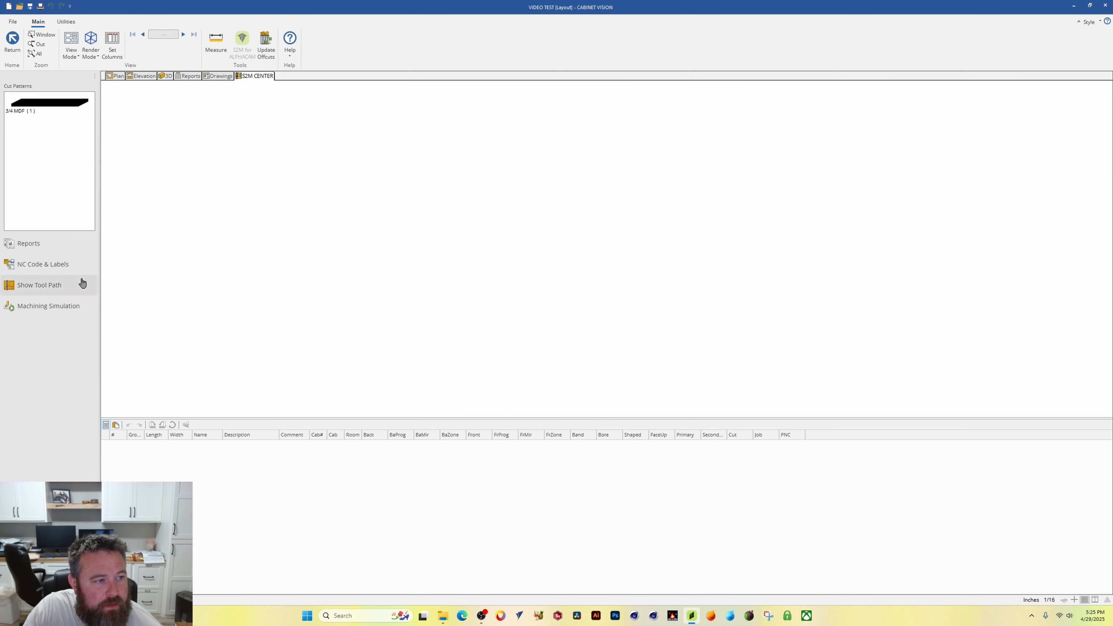
Step: Select the 3/4 MDF cut pattern and run its machining simulation at full speed
{"action": "left_click", "coordinate": [33, 97]}
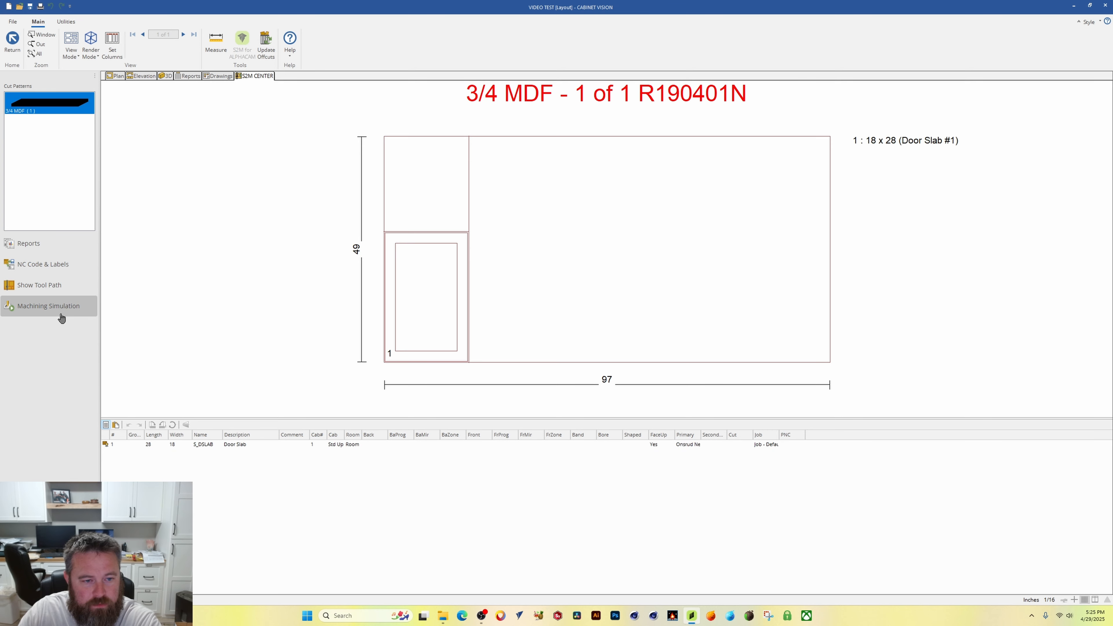
{"action": "left_click", "coordinate": [45, 307]}
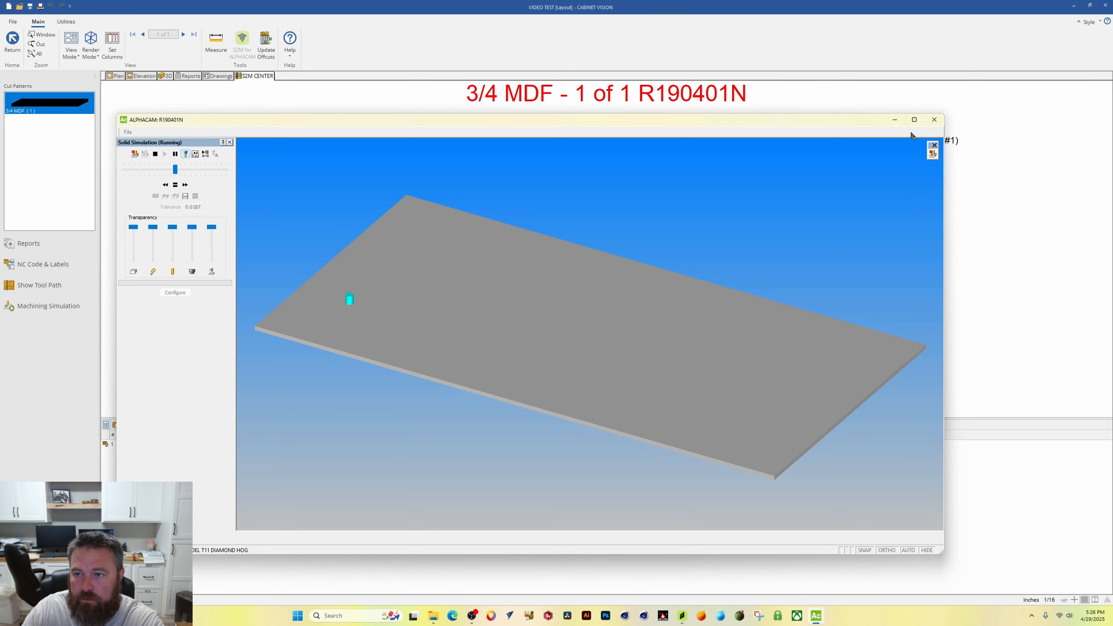
{"action": "left_click", "coordinate": [916, 119]}
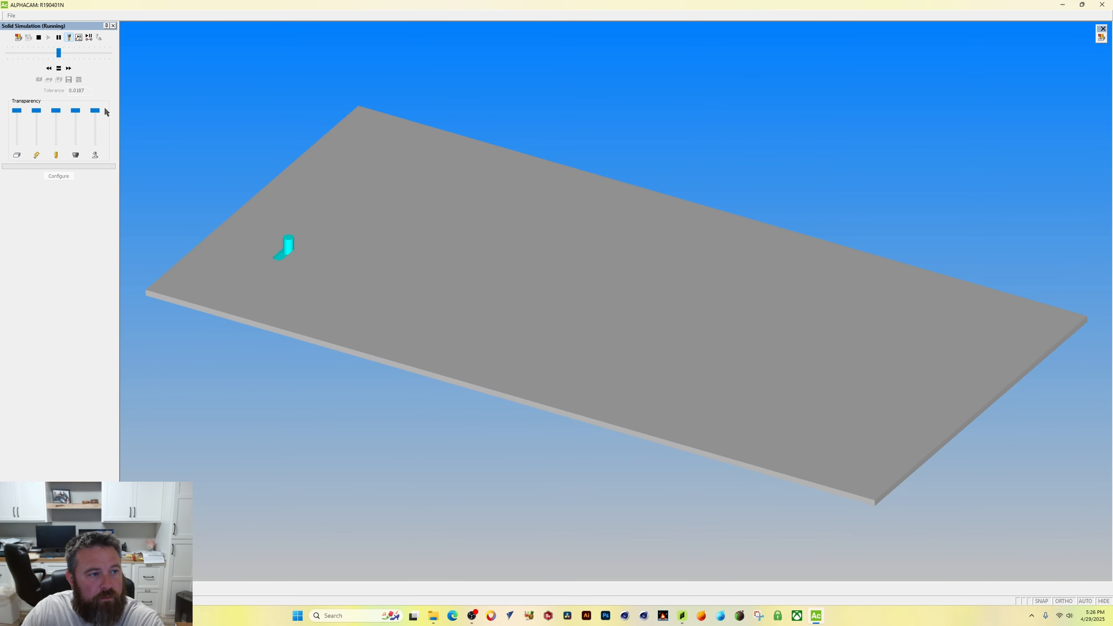
{"action": "left_click", "coordinate": [87, 53]}
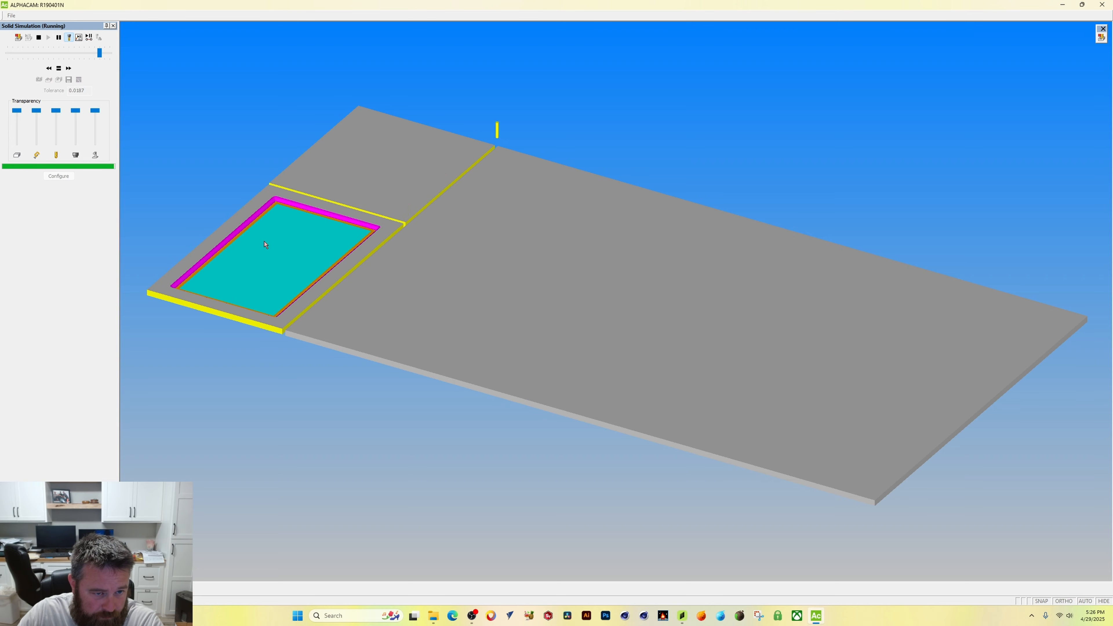
Step: Inspect the door slab's machined pocket corners closely in the solid simulation, then close the simulation
{"action": "scroll", "coordinate": [408, 166], "scroll_direction": "up", "scroll_amount": 6}
{"action": "scroll", "coordinate": [447, 131], "scroll_direction": "up", "scroll_amount": 3}
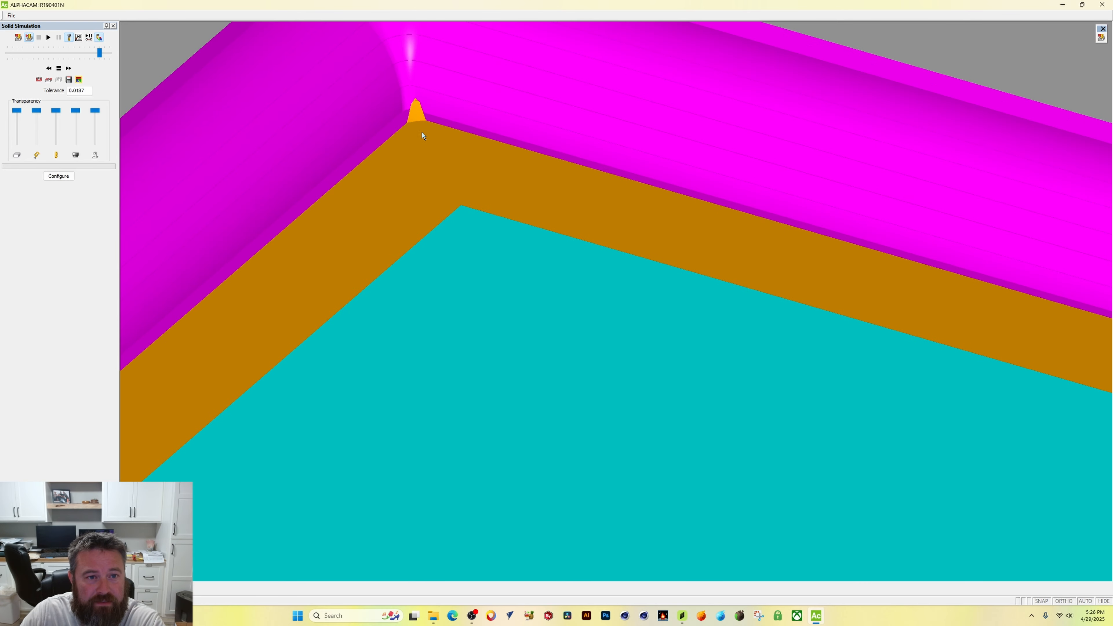
{"action": "scroll", "coordinate": [422, 131], "scroll_direction": "down", "scroll_amount": 4}
{"action": "mouse_move", "coordinate": [370, 118]}
{"action": "middle_mouse_down"}
{"action": "mouse_move", "coordinate": [369, 140]}
{"action": "mouse_move", "coordinate": [373, 132]}
{"action": "middle_mouse_up"}
{"action": "middle_click_drag", "start_coordinate": [524, 235], "coordinate": [414, 3]}
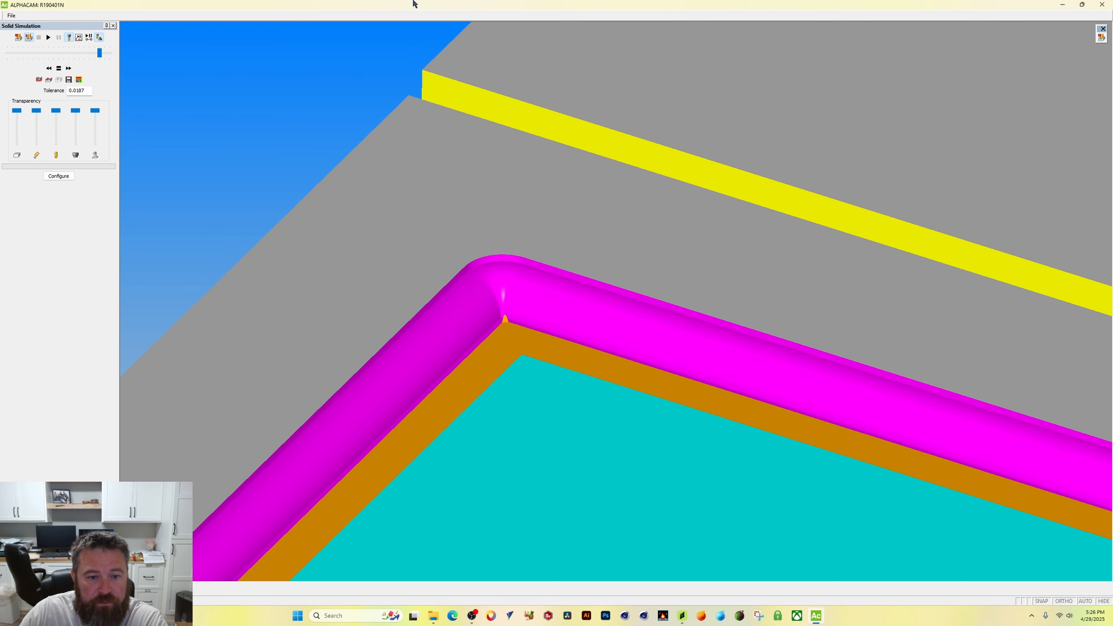
{"action": "scroll", "coordinate": [508, 311], "scroll_direction": "up", "scroll_amount": 4}
{"action": "scroll", "coordinate": [474, 196], "scroll_direction": "up", "scroll_amount": 3}
{"action": "scroll", "coordinate": [561, 552], "scroll_direction": "down", "scroll_amount": 2}
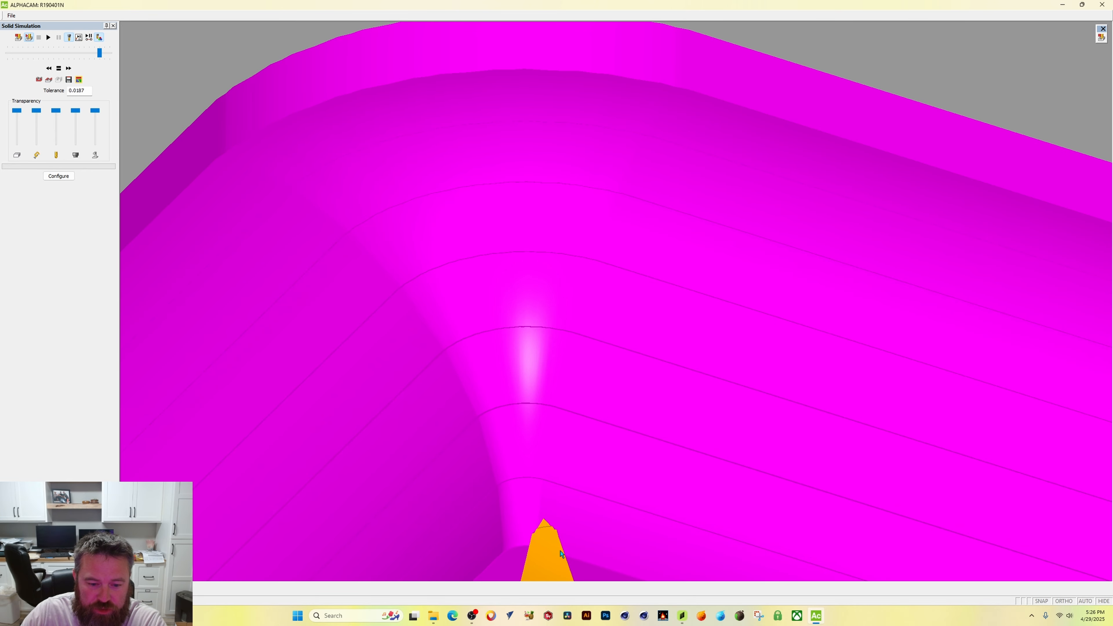
{"action": "middle_click_drag", "start_coordinate": [560, 551], "coordinate": [547, 446]}
{"action": "scroll", "coordinate": [541, 488], "scroll_direction": "down", "scroll_amount": 4}
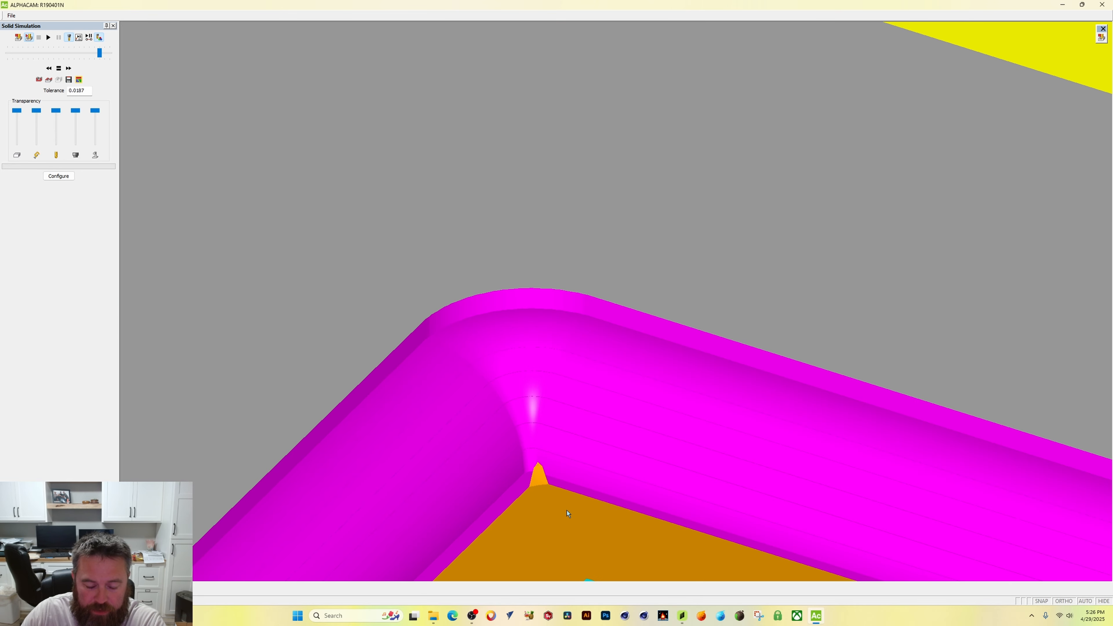
{"action": "middle_click_drag", "start_coordinate": [565, 510], "coordinate": [564, 497]}
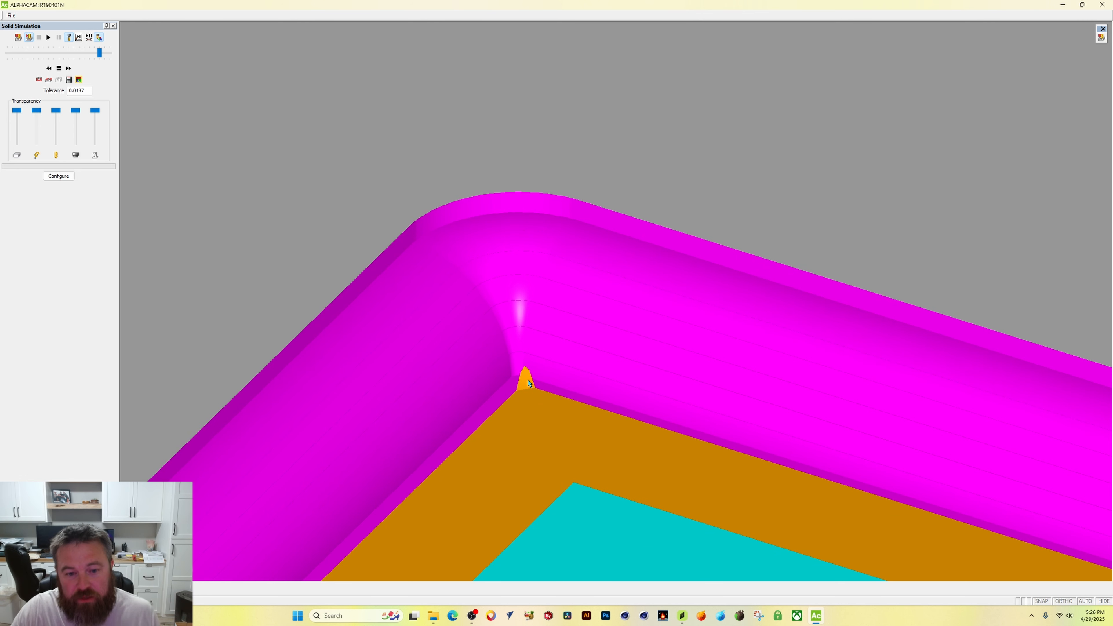
{"action": "scroll", "coordinate": [626, 466], "scroll_direction": "down", "scroll_amount": 6}
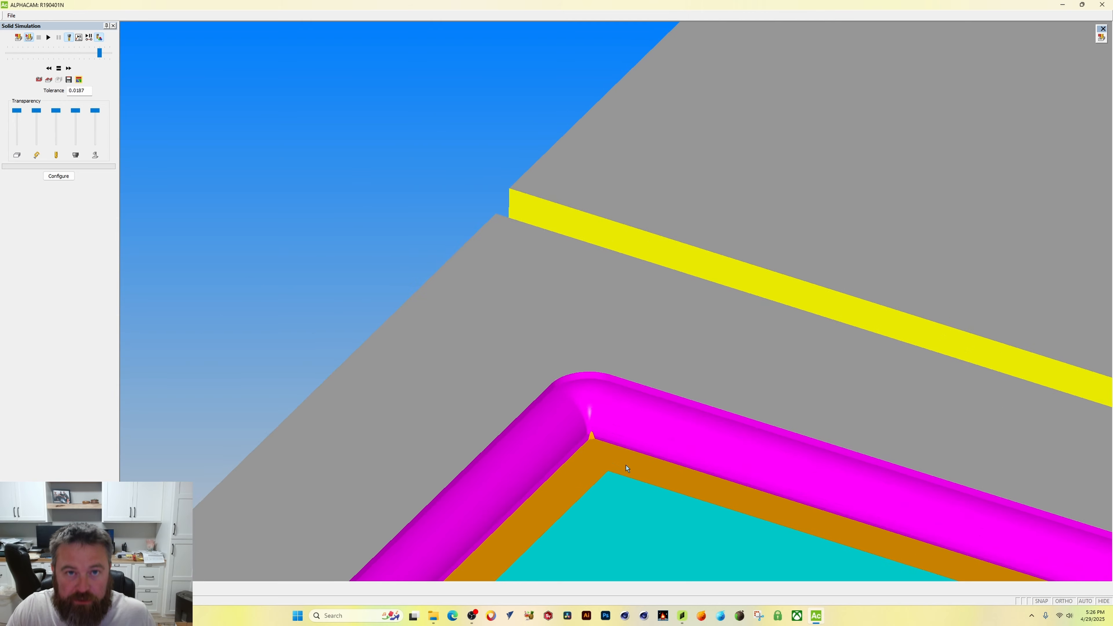
{"action": "scroll", "coordinate": [625, 466], "scroll_direction": "up", "scroll_amount": 2}
{"action": "scroll", "coordinate": [626, 465], "scroll_direction": "down", "scroll_amount": 6}
{"action": "middle_click_drag", "start_coordinate": [812, 535], "coordinate": [748, 308]}
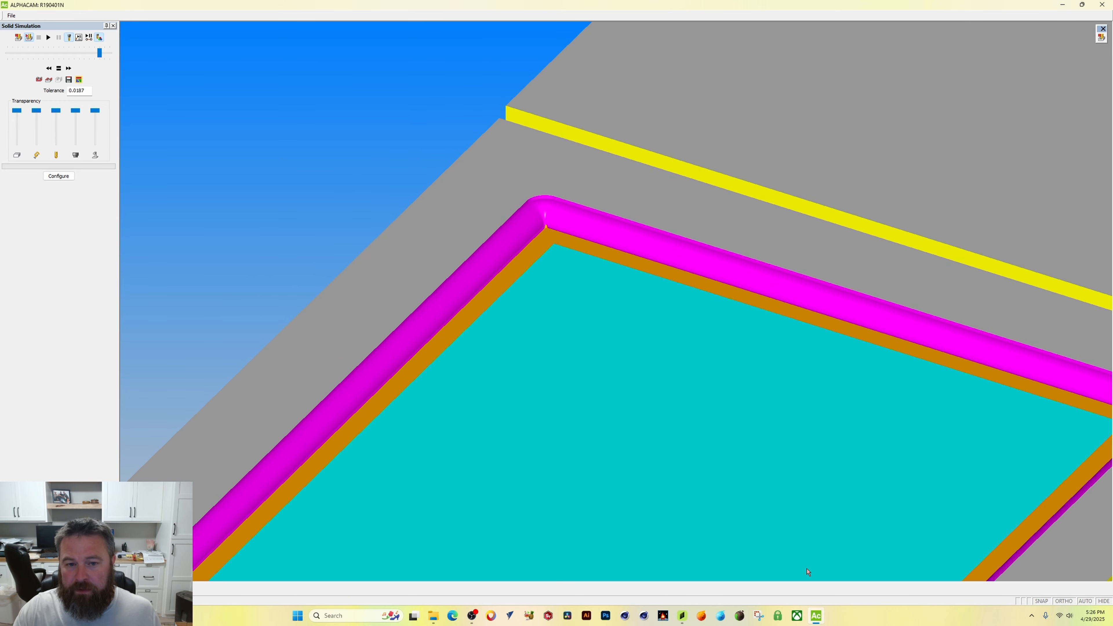
{"action": "middle_click_drag", "start_coordinate": [738, 385], "coordinate": [649, 289]}
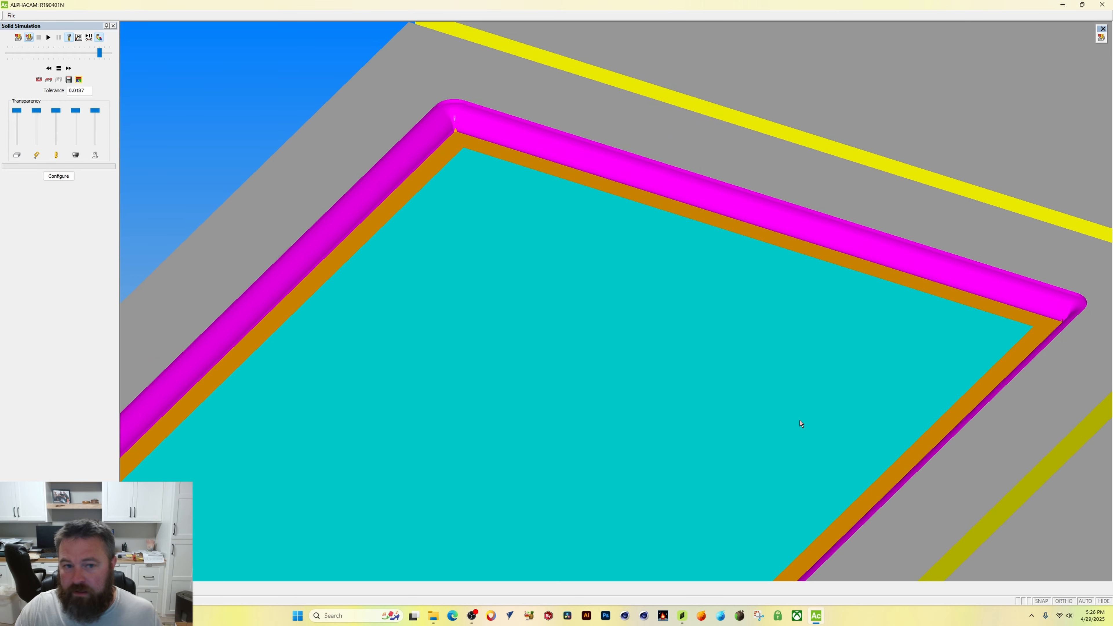
{"action": "middle_click_drag", "start_coordinate": [517, 252], "coordinate": [563, 294]}
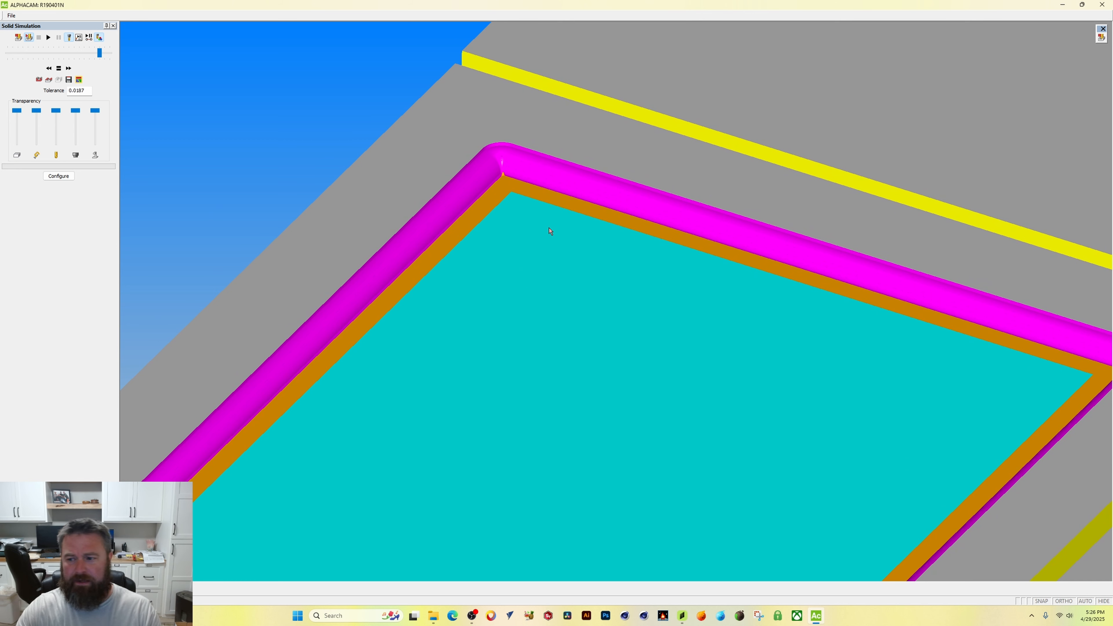
{"action": "middle_click_drag", "start_coordinate": [715, 221], "coordinate": [690, 220]}
{"action": "middle_click_drag", "start_coordinate": [995, 368], "coordinate": [909, 316]}
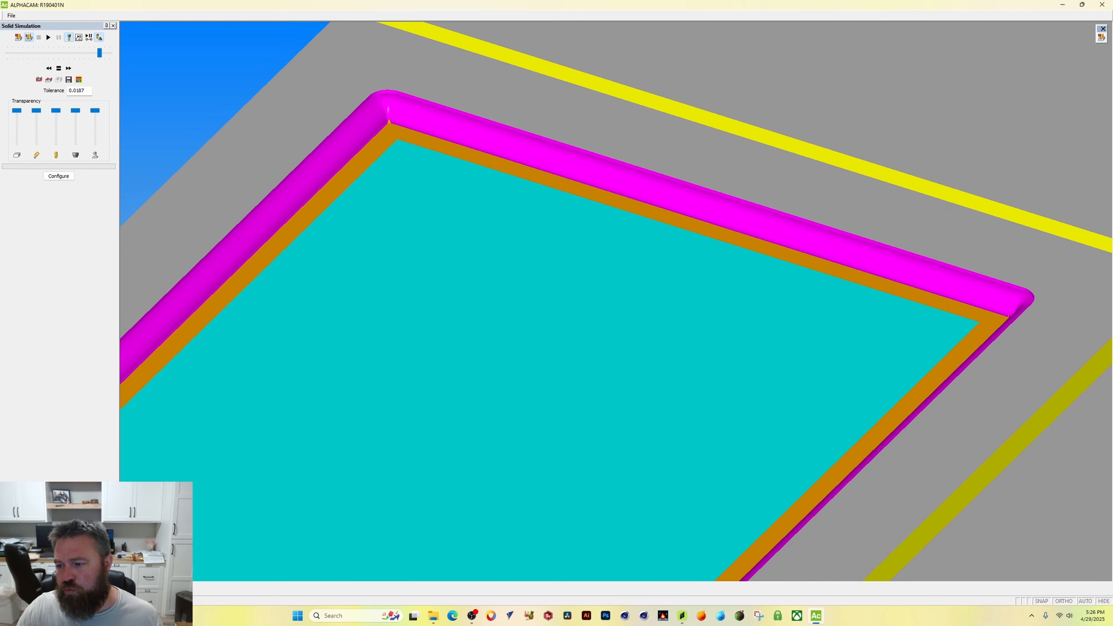
{"action": "middle_click_drag", "start_coordinate": [974, 364], "coordinate": [870, 276]}
{"action": "middle_click_drag", "start_coordinate": [811, 151], "coordinate": [800, 197]}
{"action": "scroll", "coordinate": [795, 204], "scroll_direction": "down", "scroll_amount": 5}
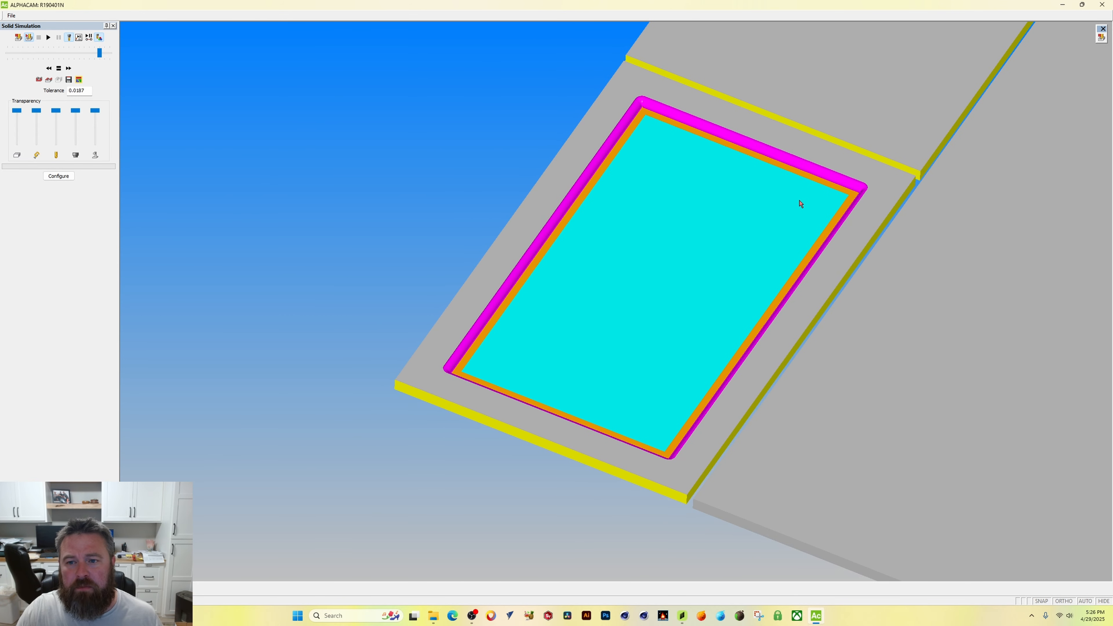
{"action": "middle_click_drag", "start_coordinate": [543, 172], "coordinate": [661, 283]}
{"action": "mouse_move", "coordinate": [984, 322]}
{"action": "middle_mouse_down"}
{"action": "mouse_move", "coordinate": [993, 291]}
{"action": "mouse_move", "coordinate": [991, 329]}
{"action": "middle_mouse_up"}
{"action": "middle_click_drag", "start_coordinate": [552, 164], "coordinate": [553, 191]}
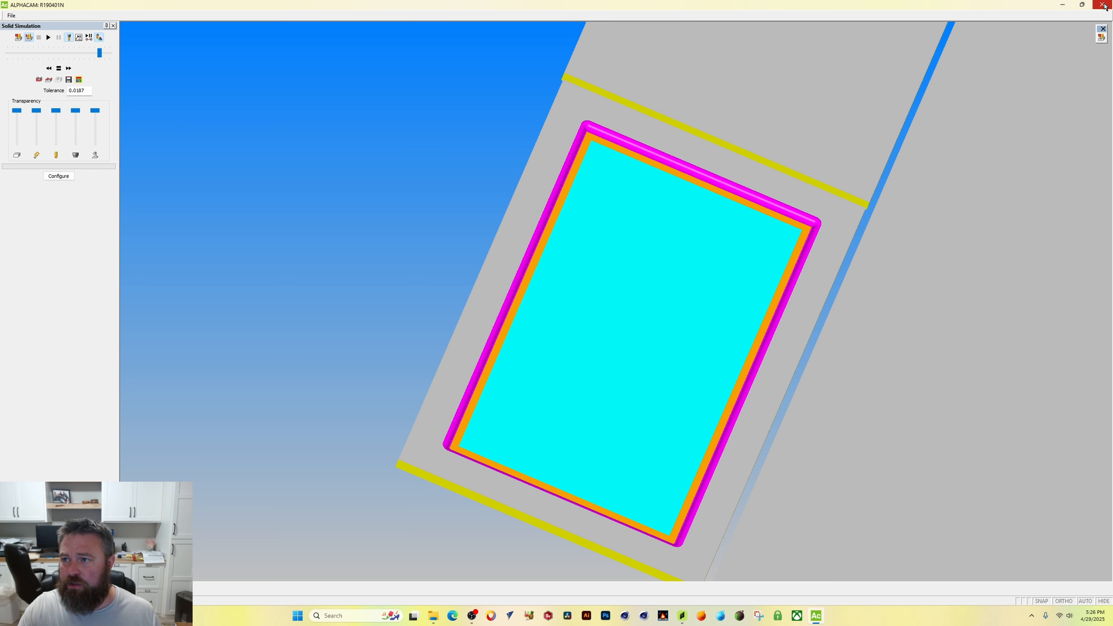
{"action": "scroll", "coordinate": [554, 110], "scroll_direction": "down", "scroll_amount": 3}
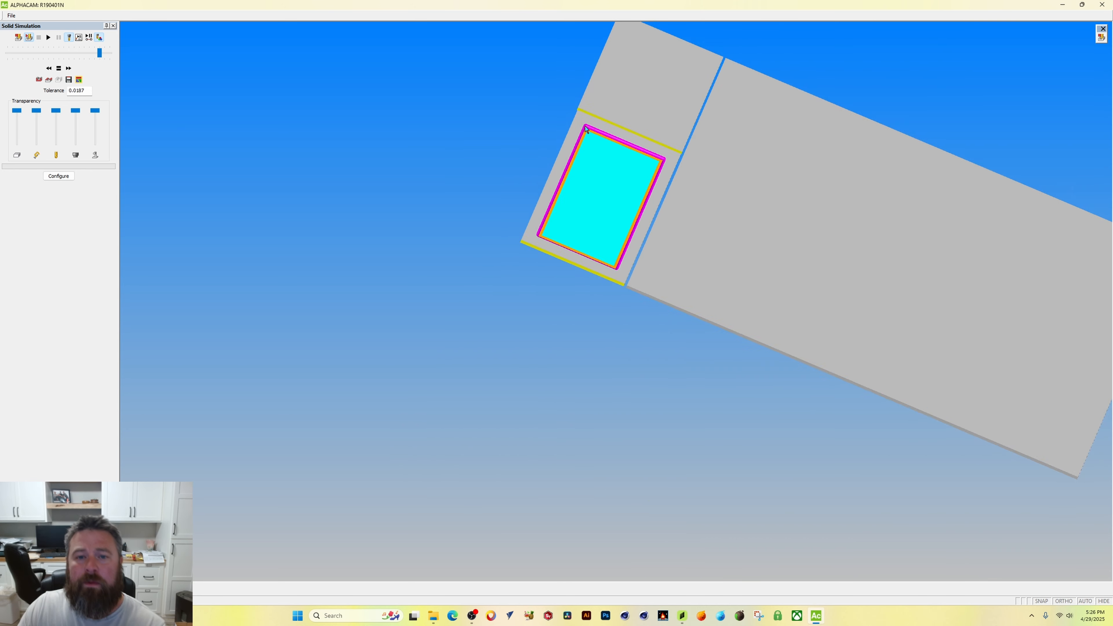
{"action": "scroll", "coordinate": [570, 123], "scroll_direction": "up", "scroll_amount": 10}
{"action": "scroll", "coordinate": [585, 132], "scroll_direction": "down", "scroll_amount": 1}
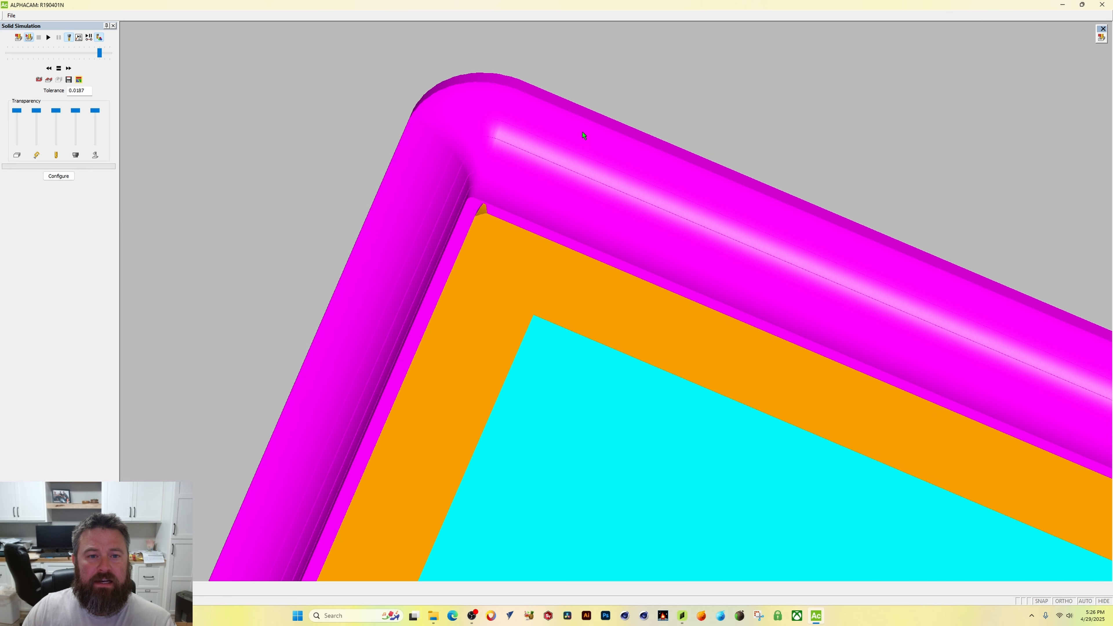
{"action": "scroll", "coordinate": [730, 469], "scroll_direction": "down", "scroll_amount": 4}
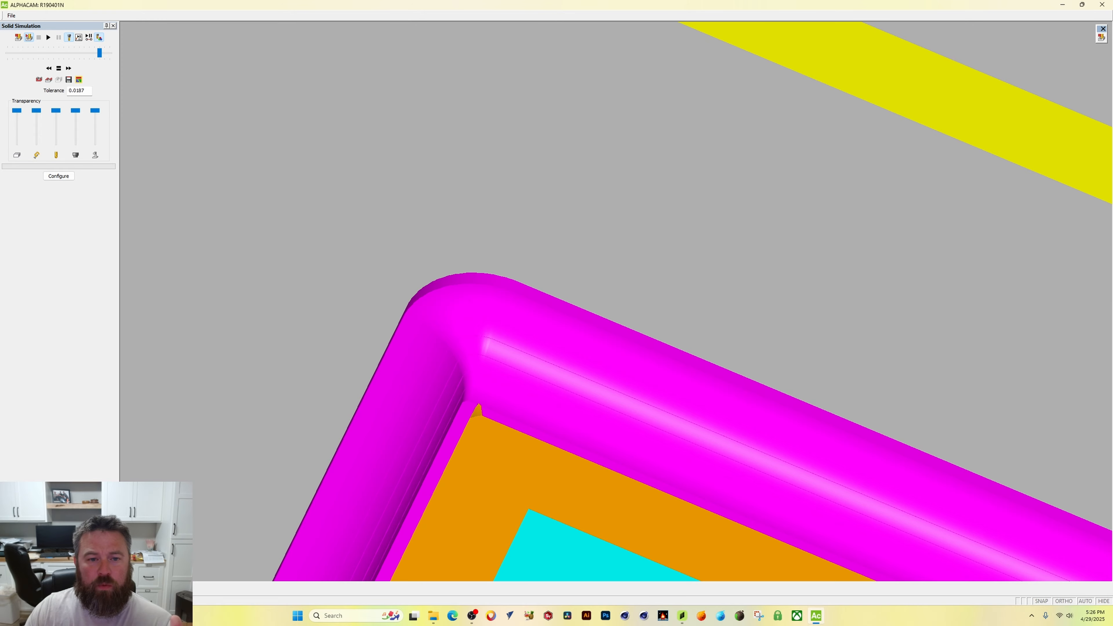
{"action": "scroll", "coordinate": [609, 520], "scroll_direction": "up", "scroll_amount": 5}
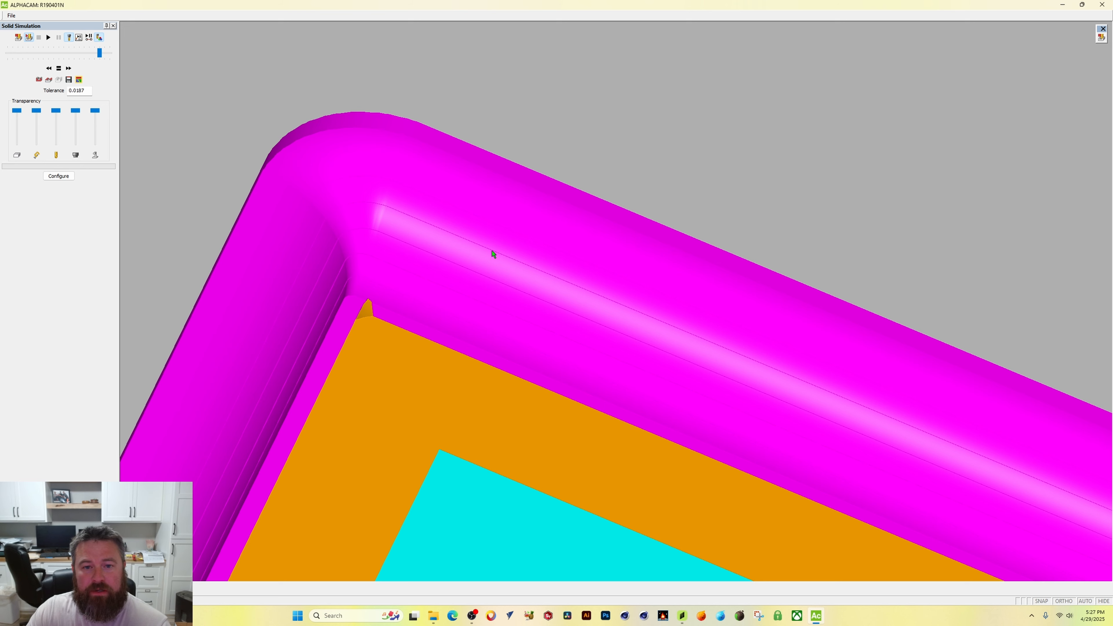
{"action": "scroll", "coordinate": [482, 247], "scroll_direction": "down", "scroll_amount": 2}
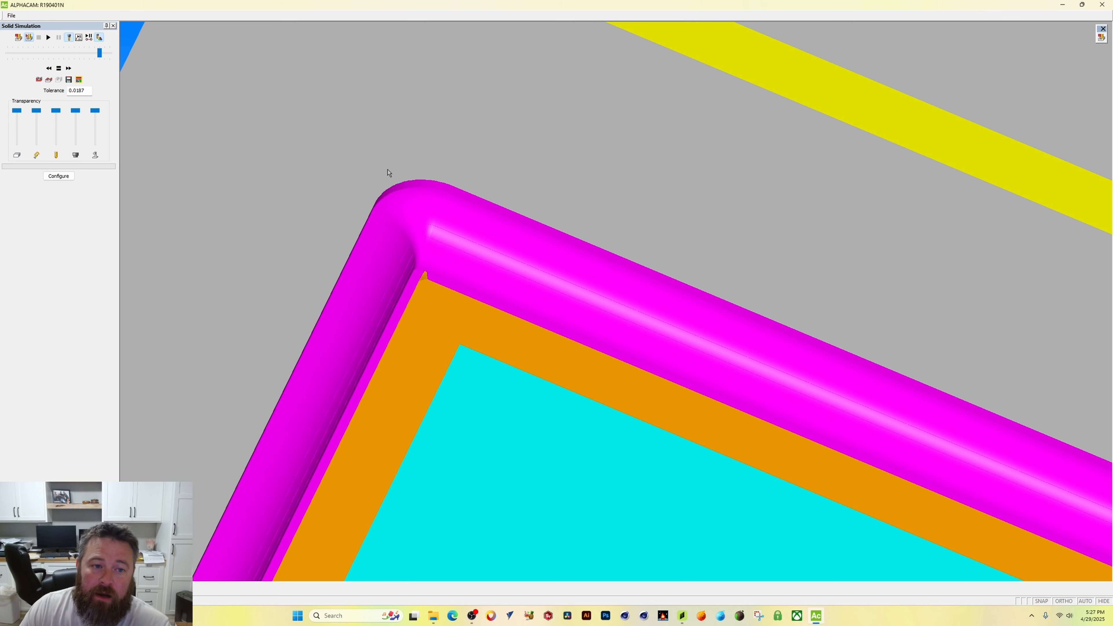
{"action": "scroll", "coordinate": [433, 198], "scroll_direction": "down", "scroll_amount": 5}
{"action": "scroll", "coordinate": [584, 299], "scroll_direction": "up", "scroll_amount": 6}
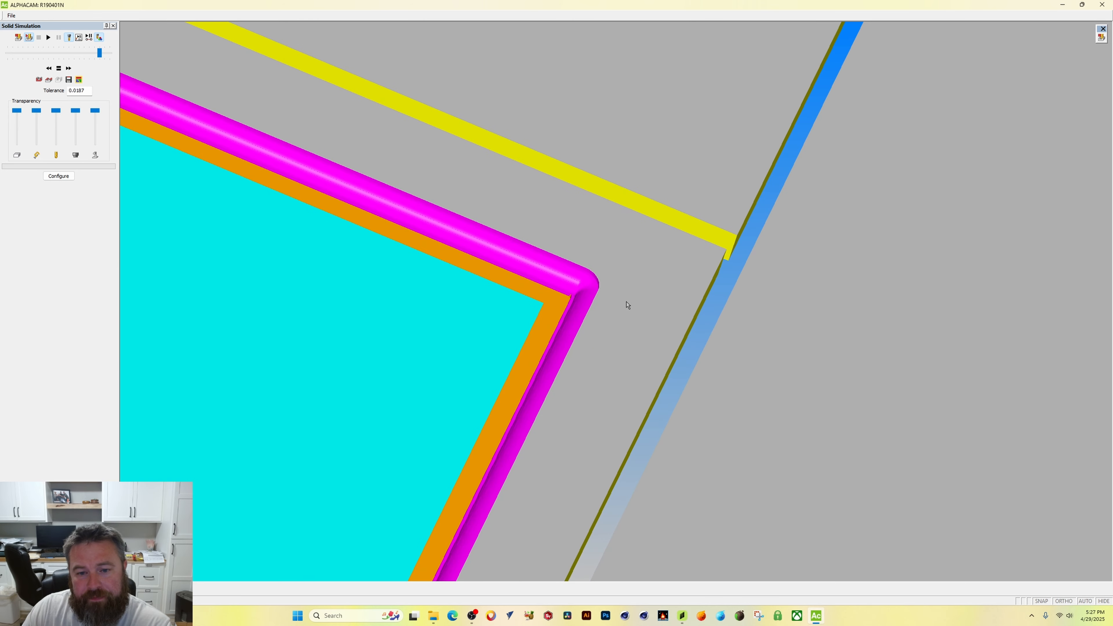
{"action": "scroll", "coordinate": [533, 297], "scroll_direction": "down", "scroll_amount": 2}
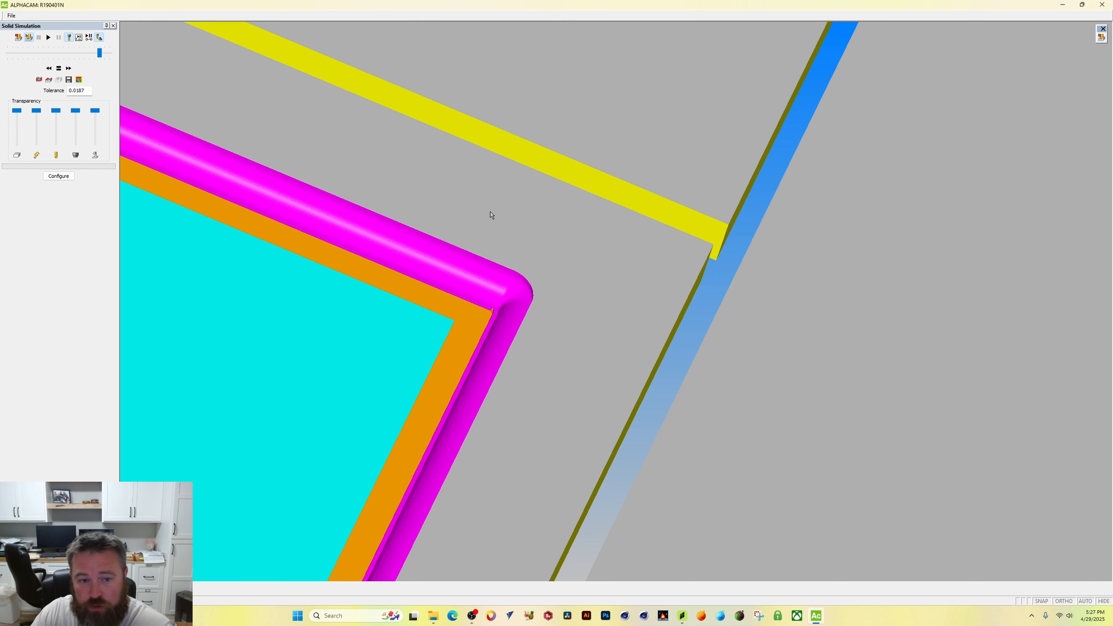
{"action": "scroll", "coordinate": [490, 226], "scroll_direction": "down", "scroll_amount": 6}
{"action": "left_click", "coordinate": [1102, 5]}
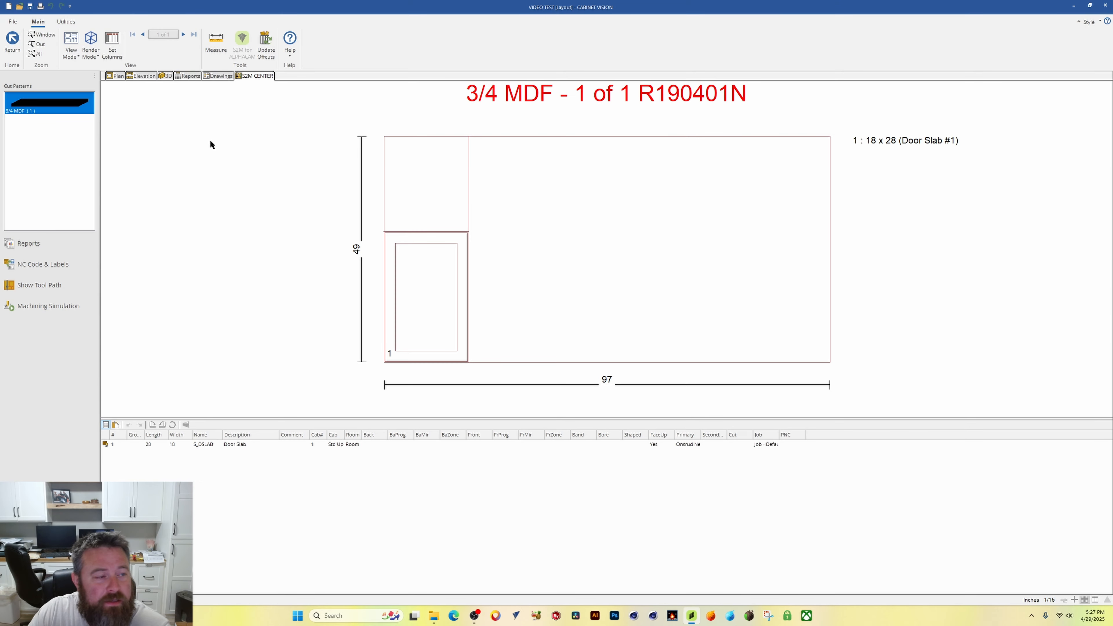
Step: Leave S2M Center without generating NC data and close the VIDEO TEST job
{"action": "left_click", "coordinate": [117, 79]}
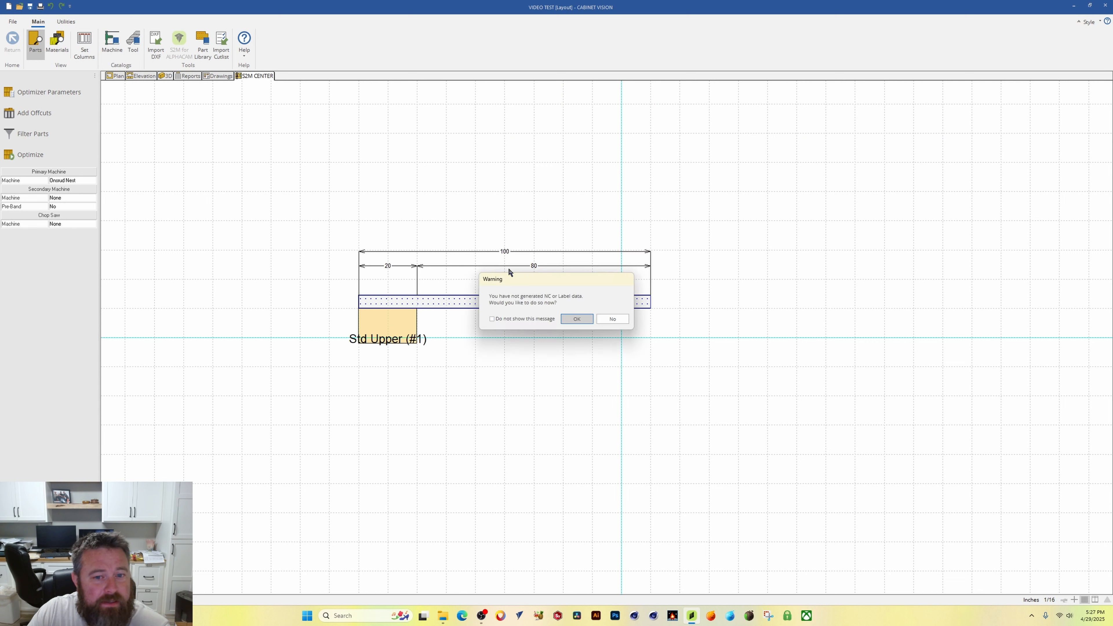
{"action": "left_click", "coordinate": [611, 319]}
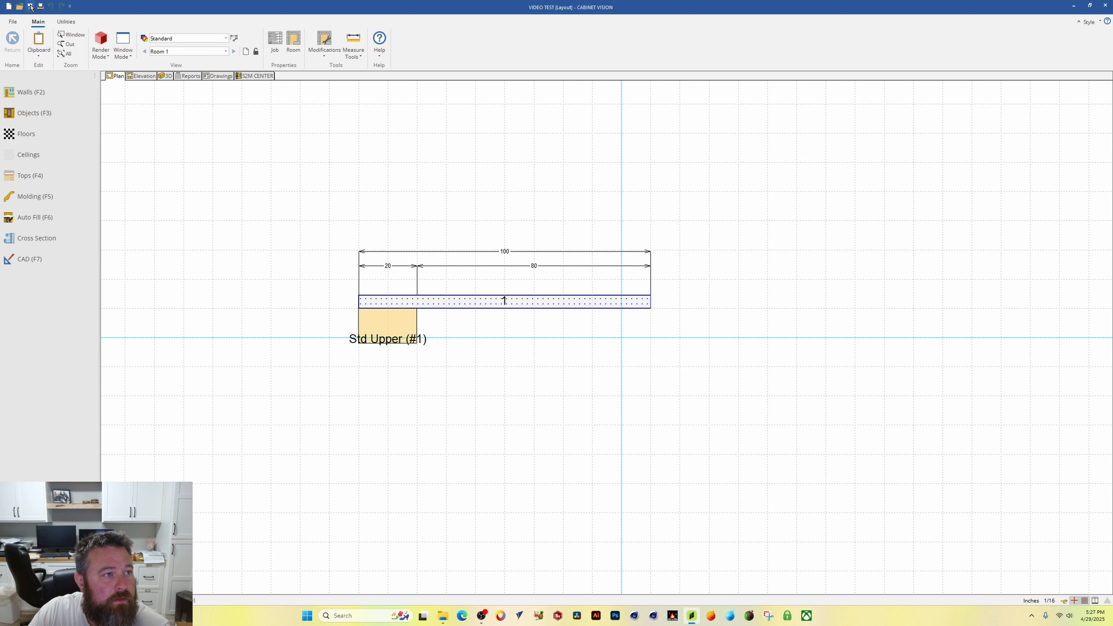
{"action": "left_click", "coordinate": [13, 21]}
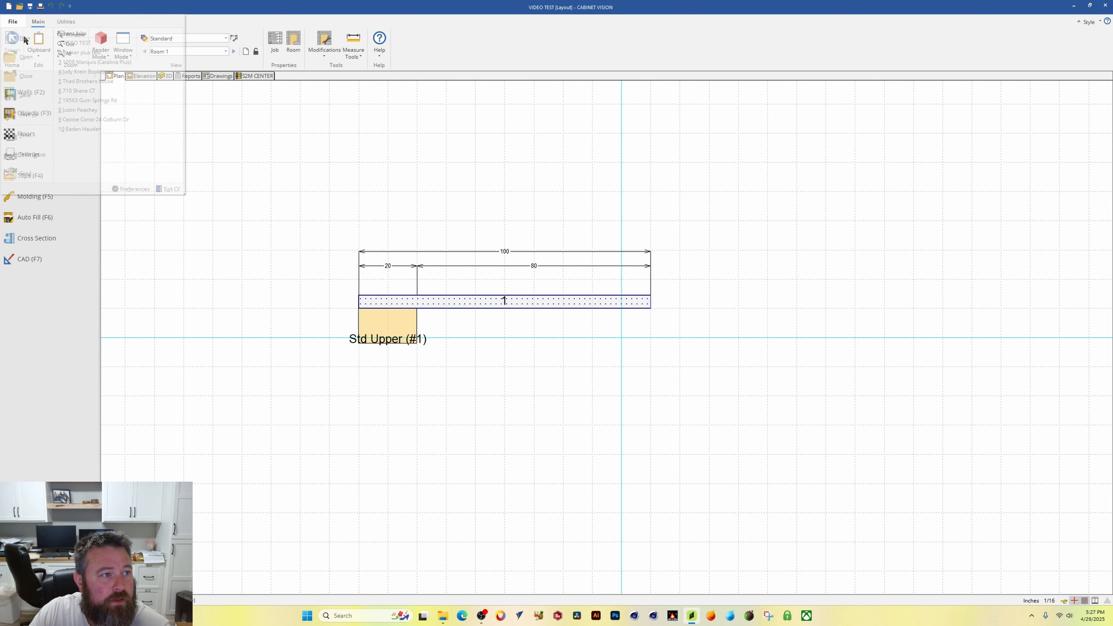
{"action": "left_click", "coordinate": [25, 76]}
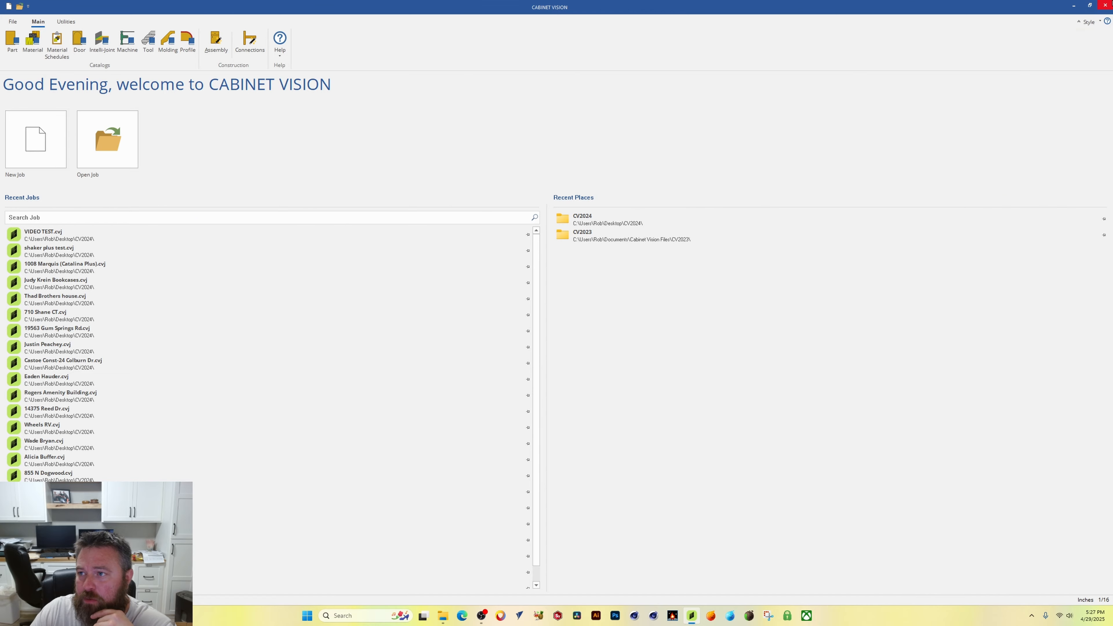
Step: Remove the CV2023 folder from the recent places list
{"action": "left_click", "coordinate": [1105, 5]}
{"action": "right_click", "coordinate": [806, 143]}
{"action": "left_click", "coordinate": [658, 262]}
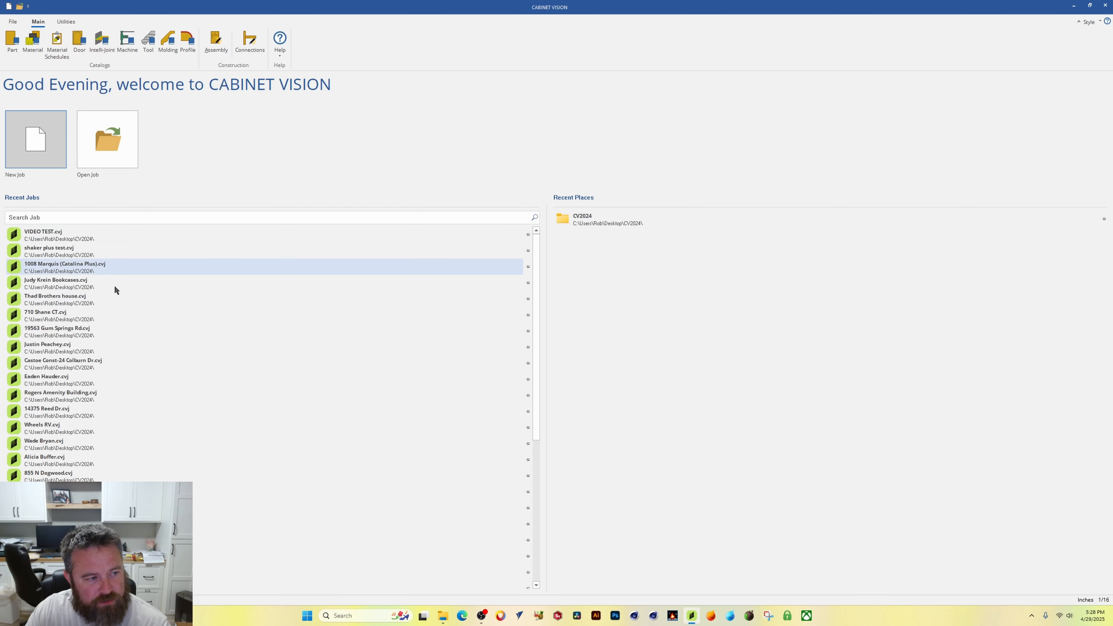
{"action": "double_click", "coordinate": [39, 235]}
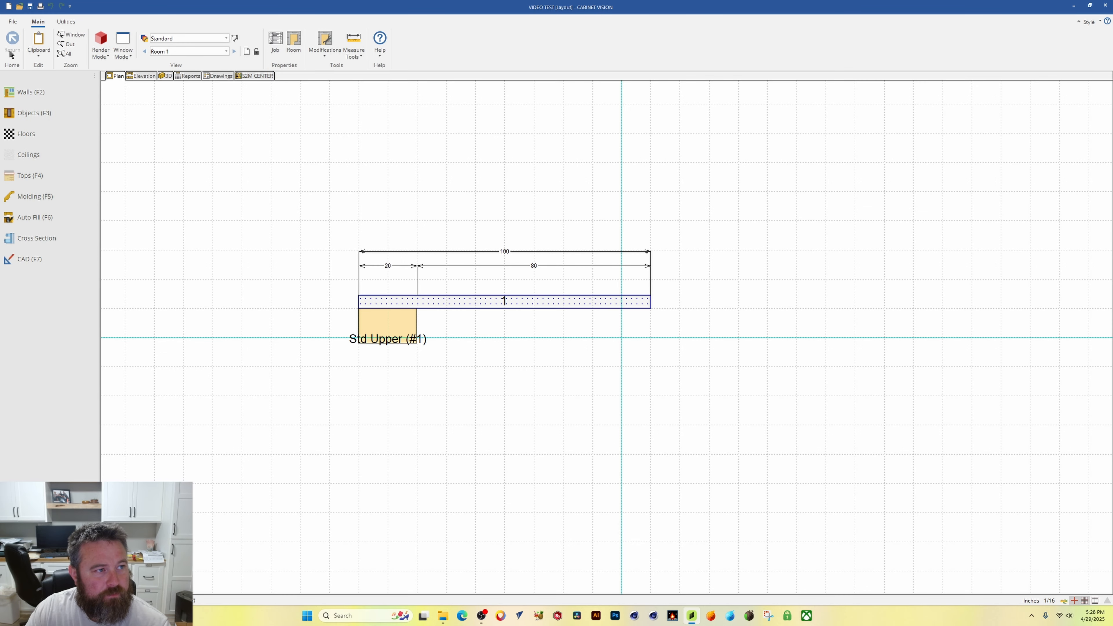
Step: Open the tool catalog, select the DEL FORM TOOL VIDEO TEST tool set and edit its shape
{"action": "left_click", "coordinate": [11, 53]}
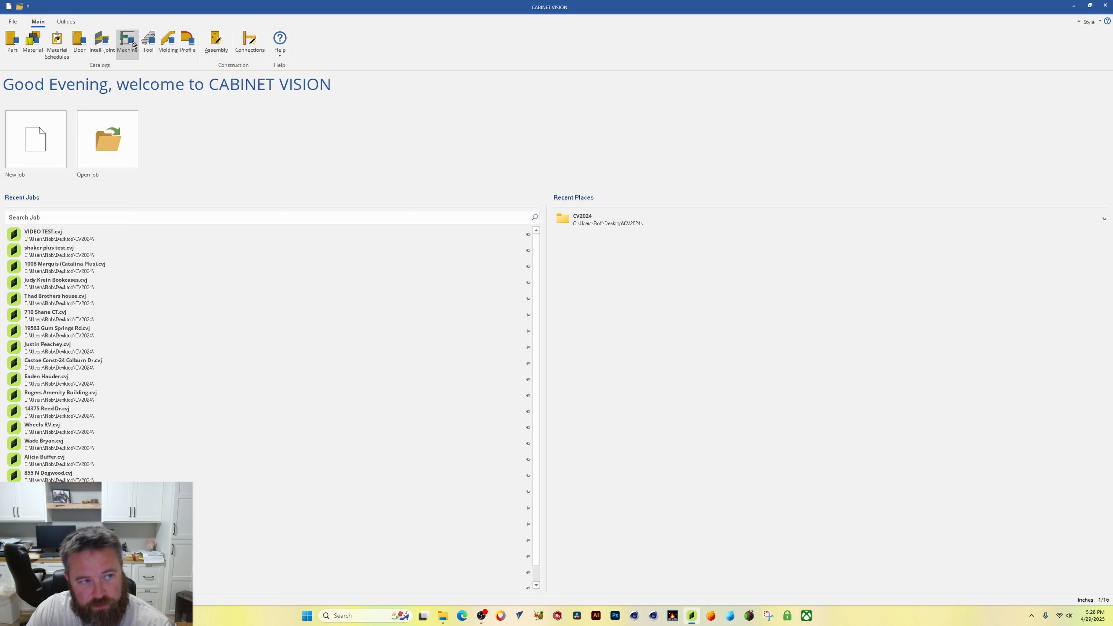
{"action": "left_click", "coordinate": [147, 44]}
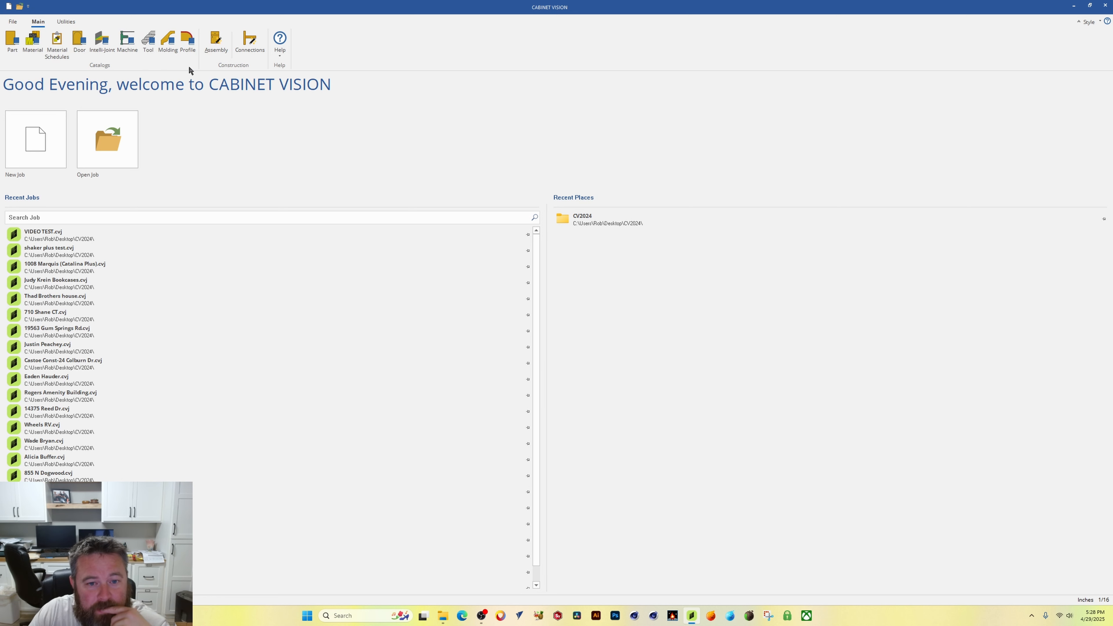
{"action": "left_click", "coordinate": [515, 209]}
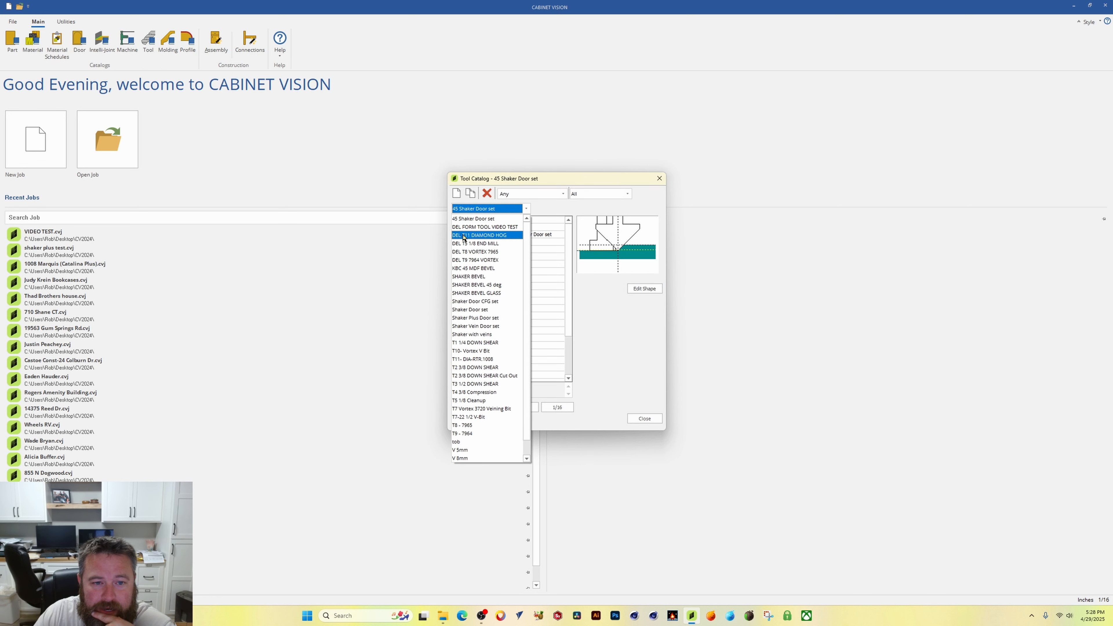
{"action": "left_click", "coordinate": [482, 227]}
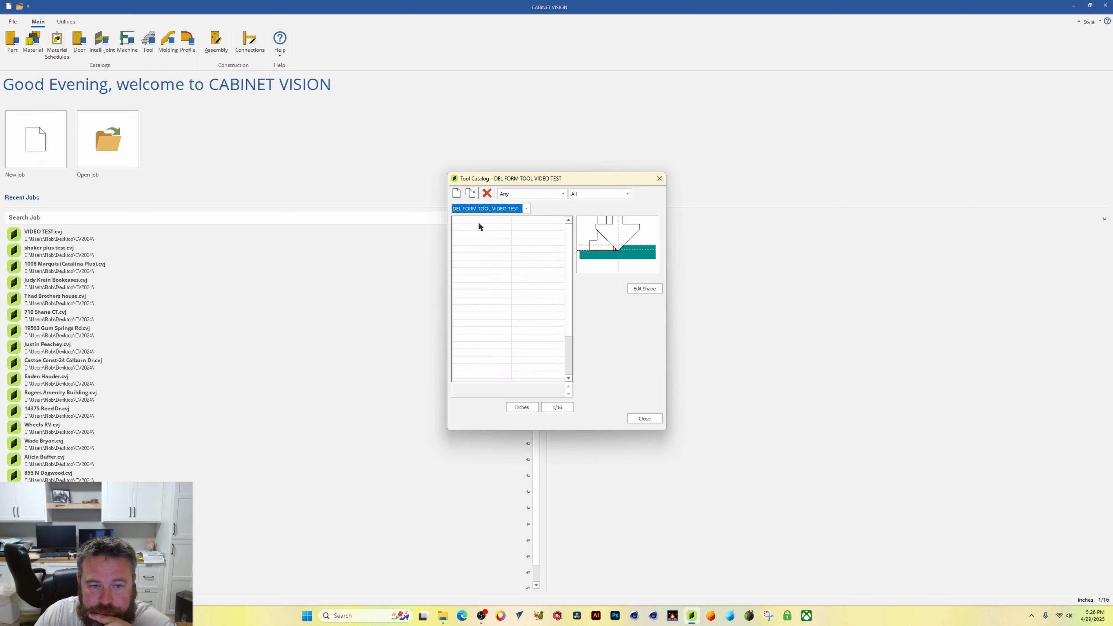
{"action": "left_click", "coordinate": [635, 289]}
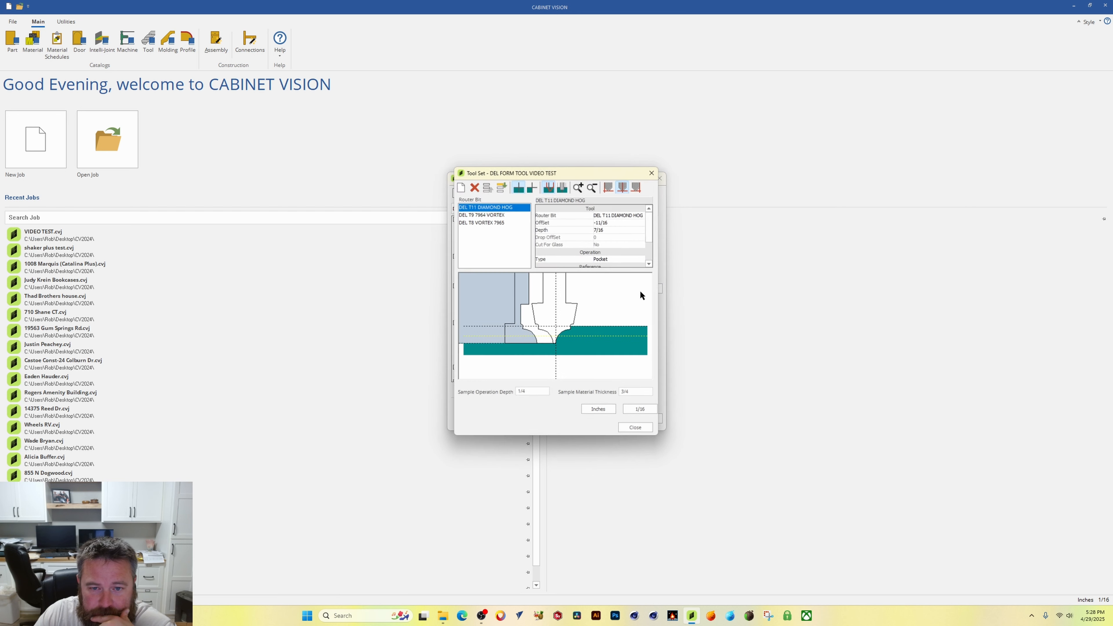
Step: Add a new router bit to the tool set and assign it the DEL T5 1/8 END MILL bit
{"action": "left_click", "coordinate": [460, 187]}
{"action": "left_click", "coordinate": [641, 214]}
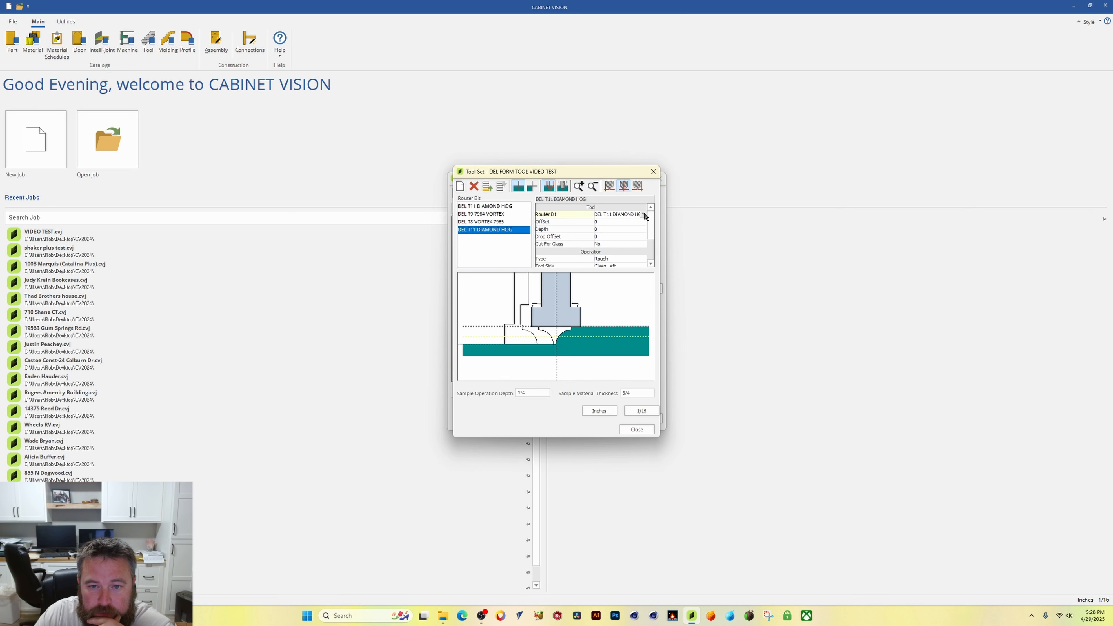
{"action": "left_click", "coordinate": [643, 215]}
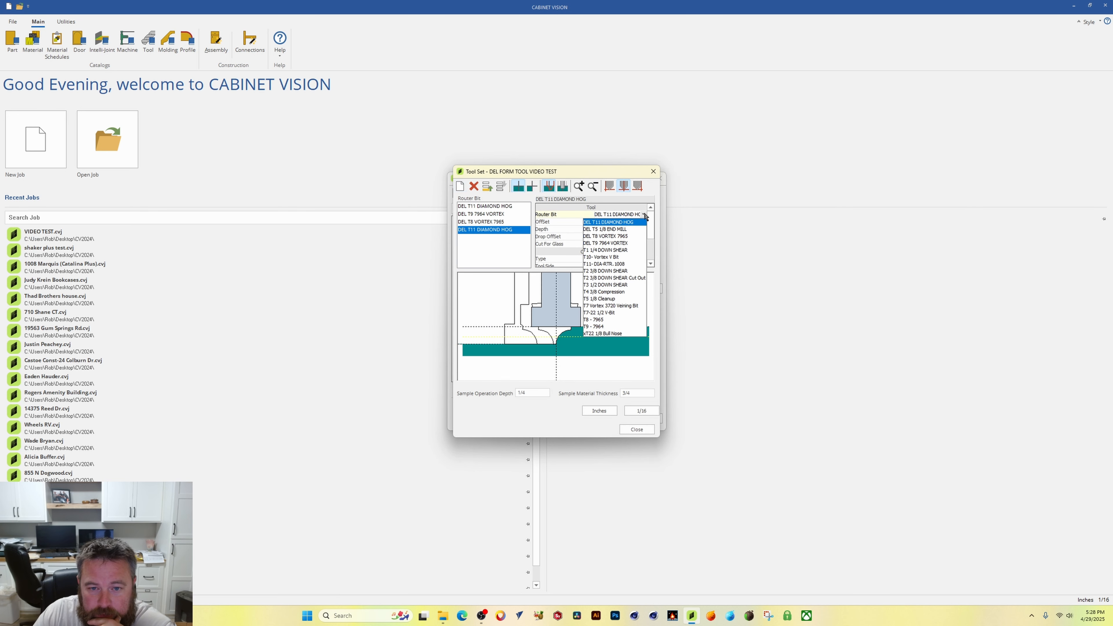
{"action": "left_click", "coordinate": [606, 229]}
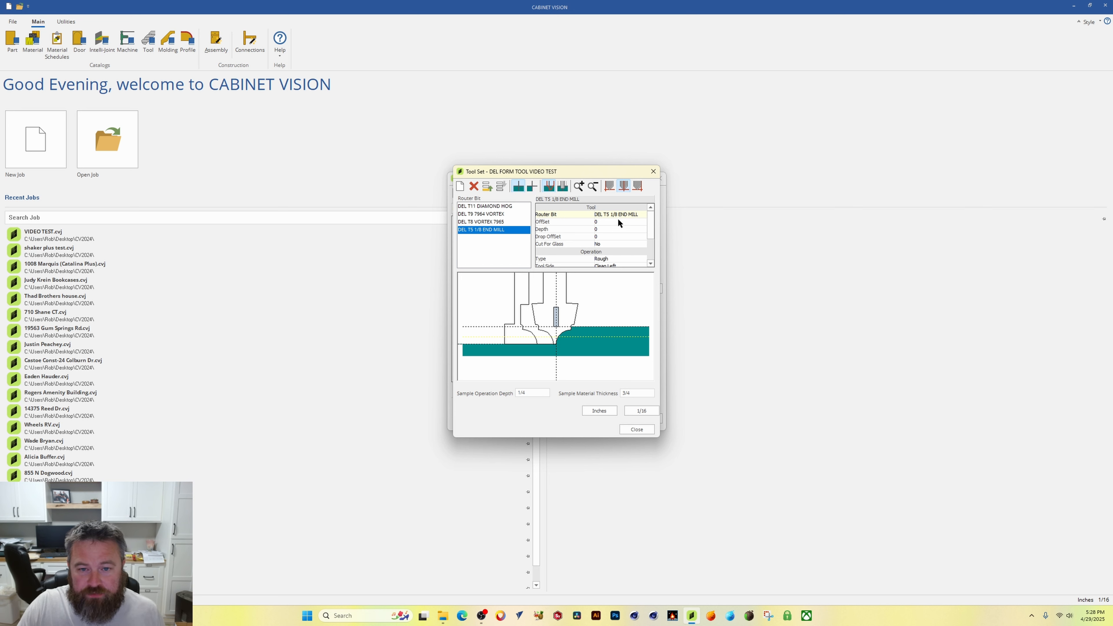
Step: Set the end mill's offset to 3/8 and its depth to .06
{"action": "left_click", "coordinate": [629, 220]}
{"action": "type", "text": "3/8"}
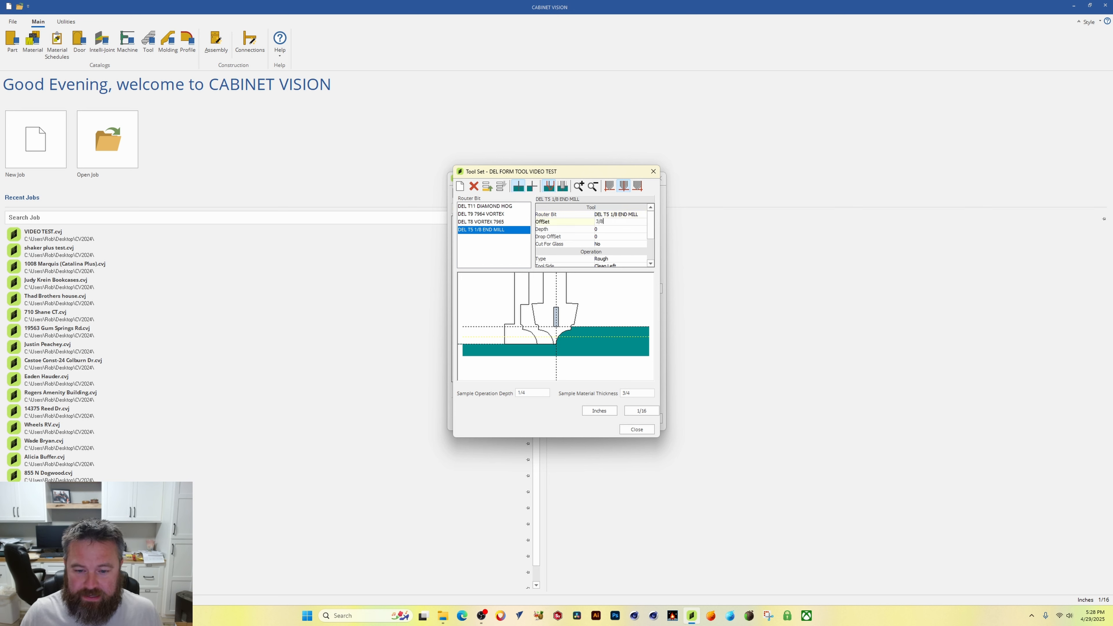
{"action": "key", "text": "Return"}
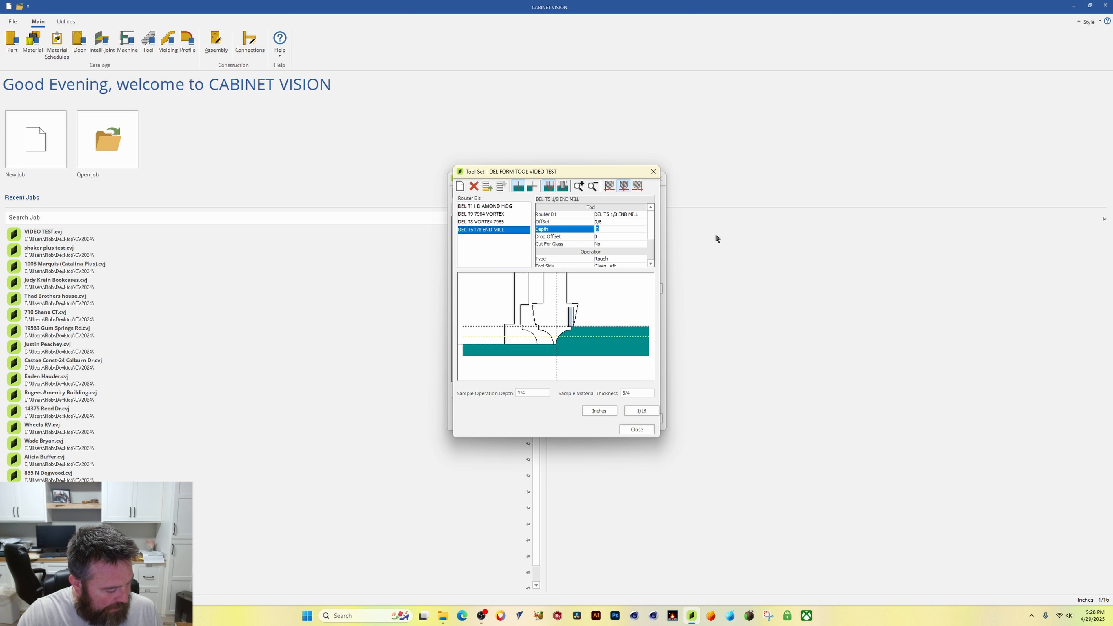
{"action": "type", "text": ".065"}
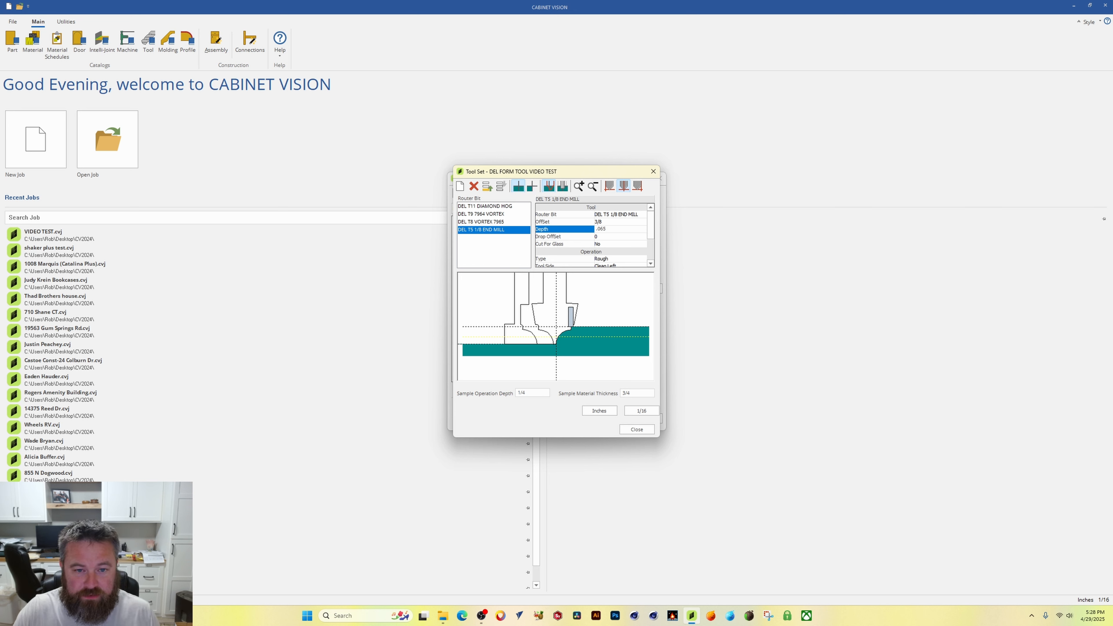
{"action": "key", "text": "Return"}
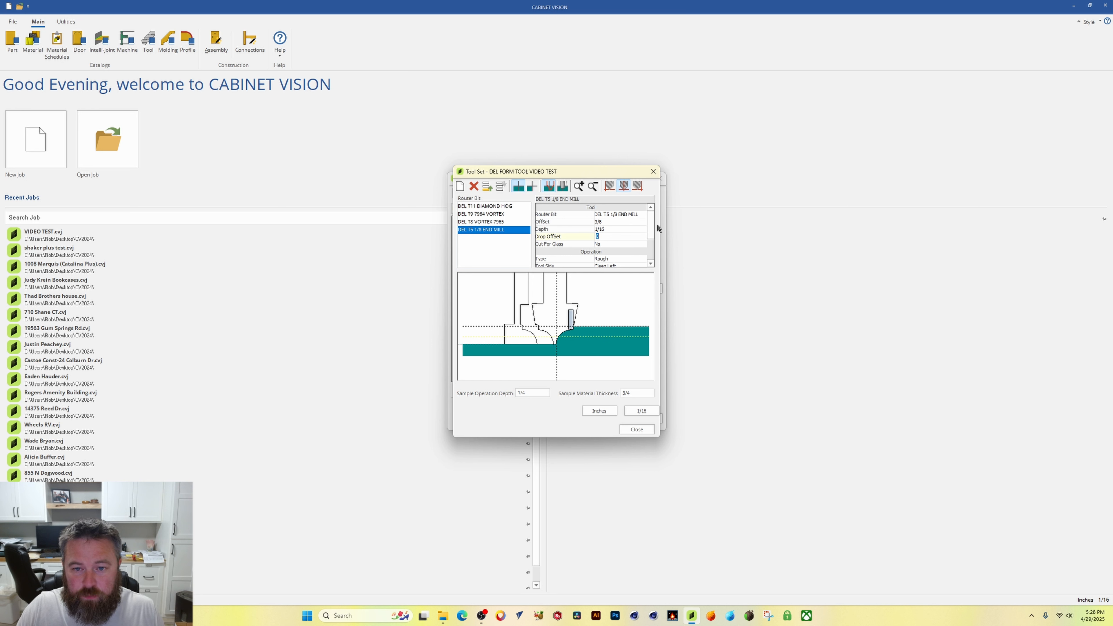
Step: Set the end mill's operation type to Clean Up and open its radius to clean up after for editing
{"action": "left_click_drag", "start_coordinate": [650, 221], "coordinate": [650, 235]}
{"action": "left_click", "coordinate": [627, 237]}
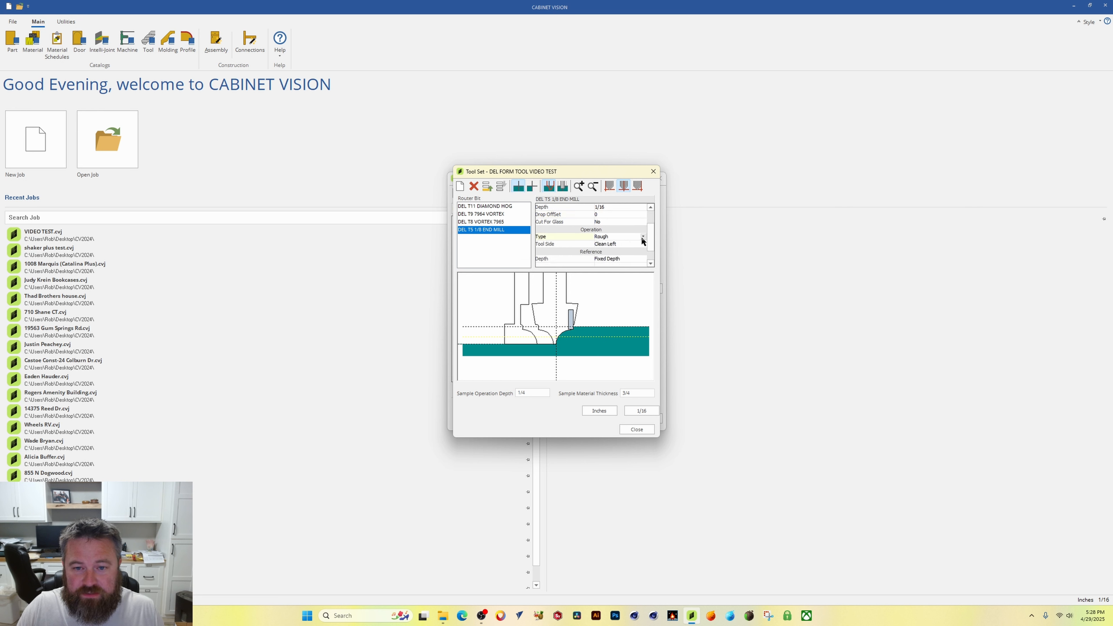
{"action": "left_click", "coordinate": [642, 237]}
{"action": "left_click", "coordinate": [613, 266]}
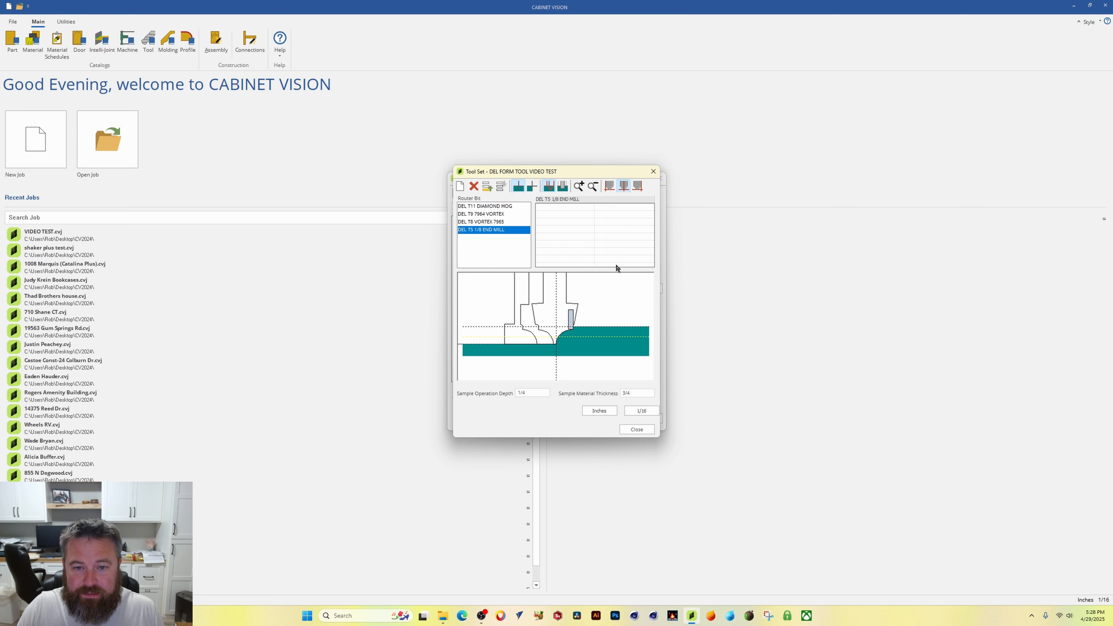
{"action": "scroll", "coordinate": [633, 245], "scroll_direction": "down", "scroll_amount": 2}
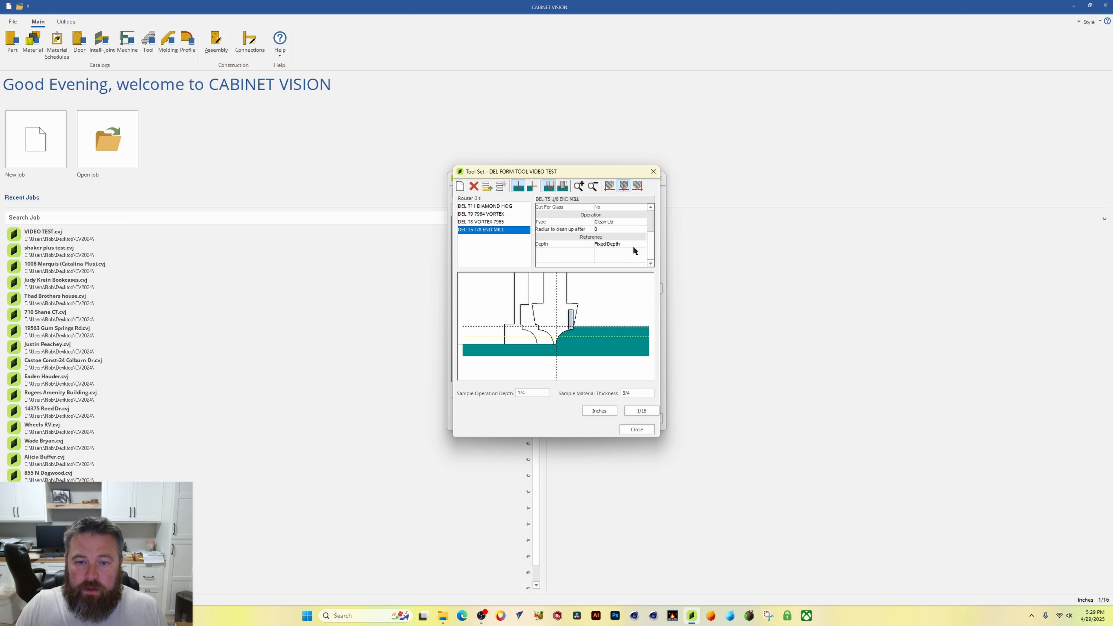
{"action": "left_click", "coordinate": [613, 229]}
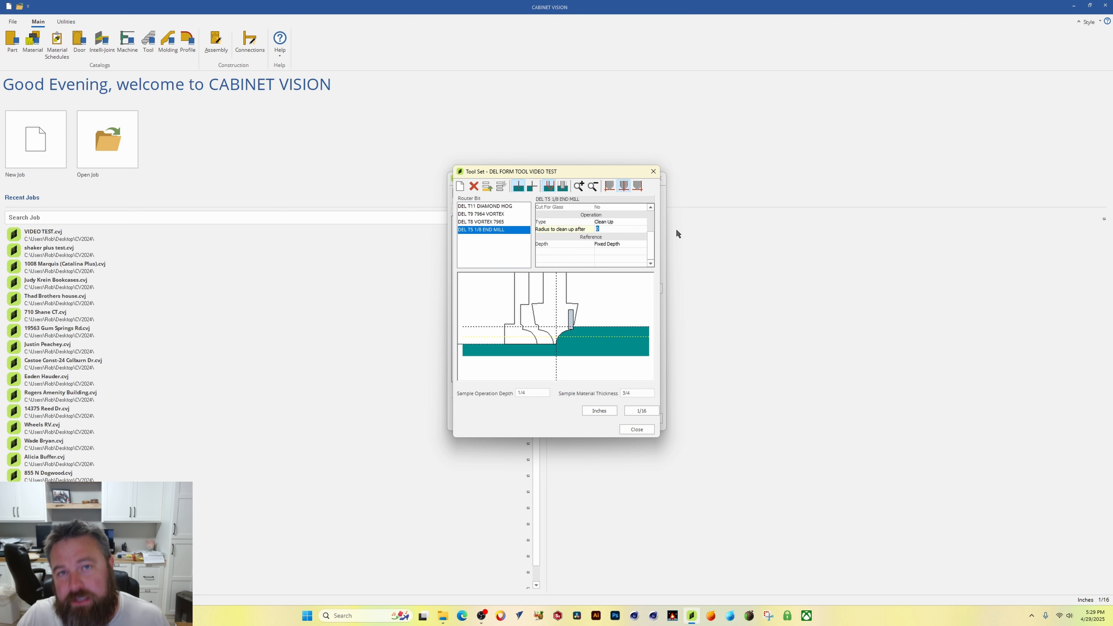
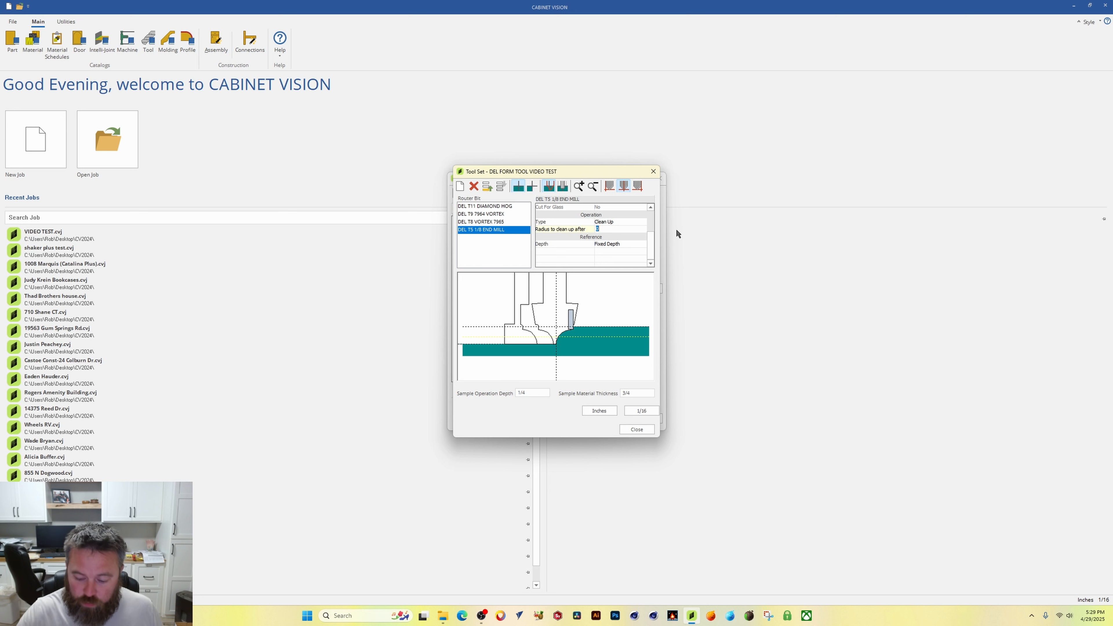
Step: Set the end mill's radius to clean up after to 5/8 and close the tool set
{"action": "type", "text": "5/8"}
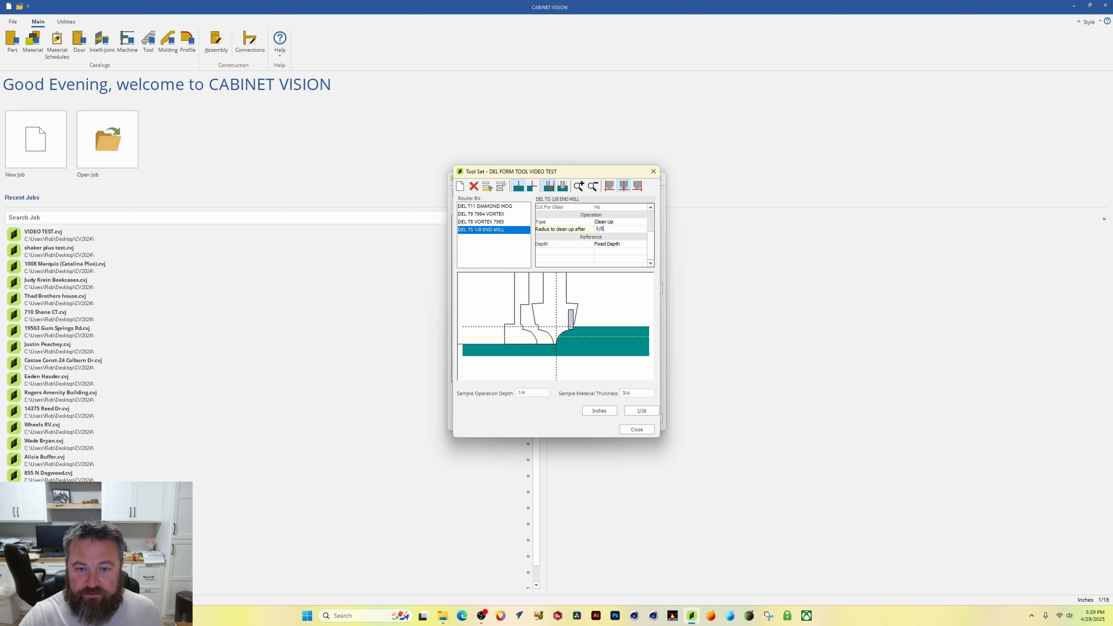
{"action": "key", "text": "Return"}
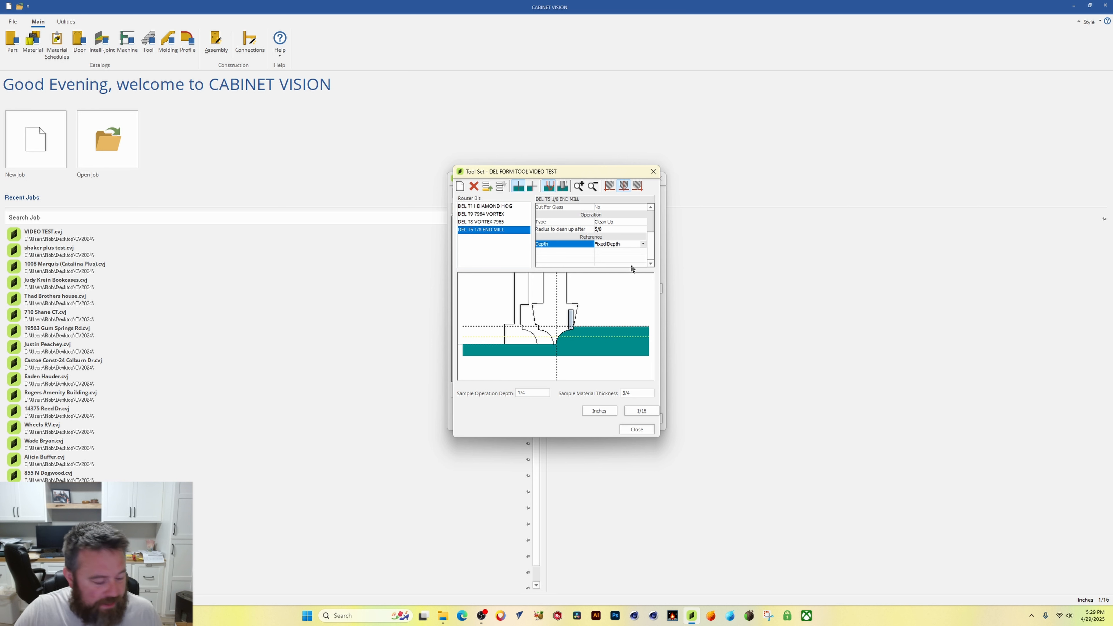
{"action": "mouse_move", "coordinate": [652, 246]}
{"action": "left_mouse_down"}
{"action": "mouse_move", "coordinate": [648, 231]}
{"action": "mouse_move", "coordinate": [649, 246]}
{"action": "left_mouse_up"}
{"action": "left_click", "coordinate": [637, 430]}
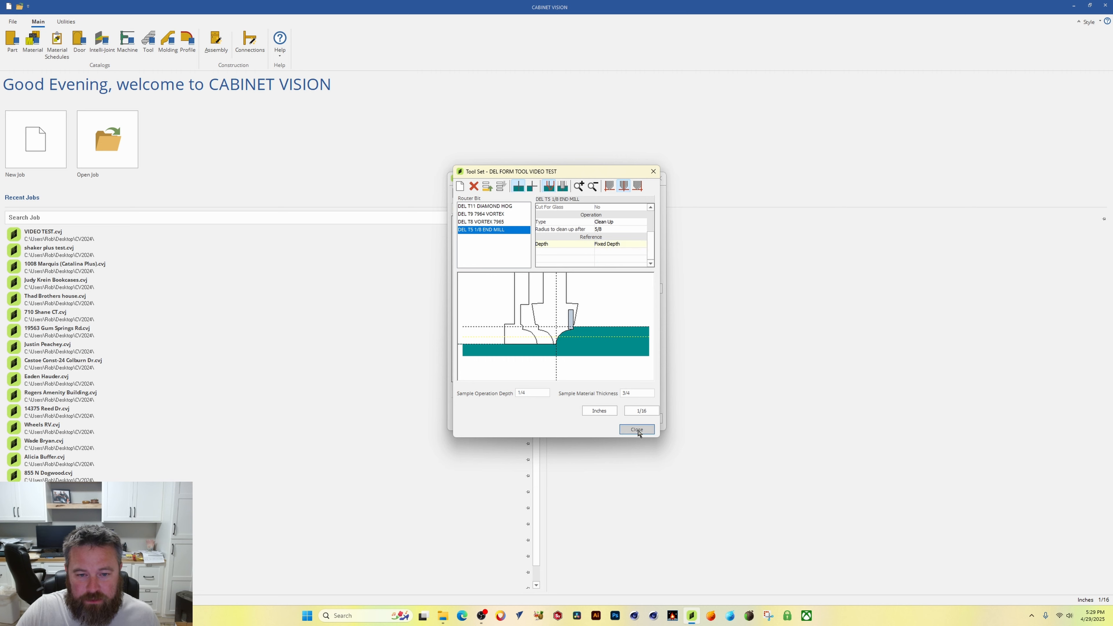
{"action": "left_click", "coordinate": [645, 419]}
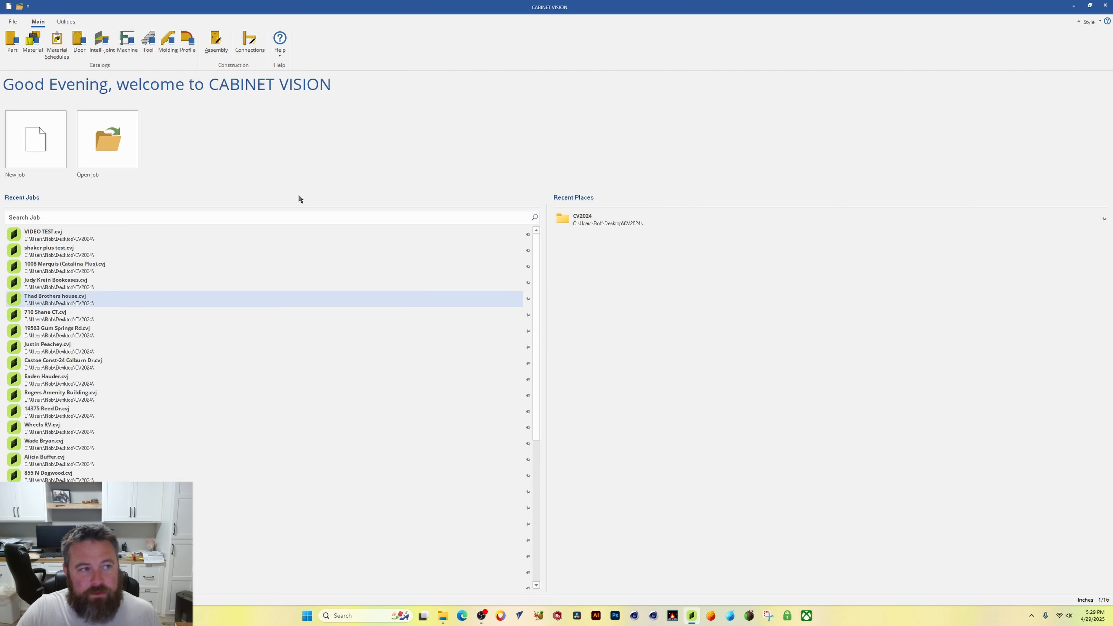
Step: Open the VIDEO TEST job and update it with the latest database changes
{"action": "left_click", "coordinate": [60, 236]}
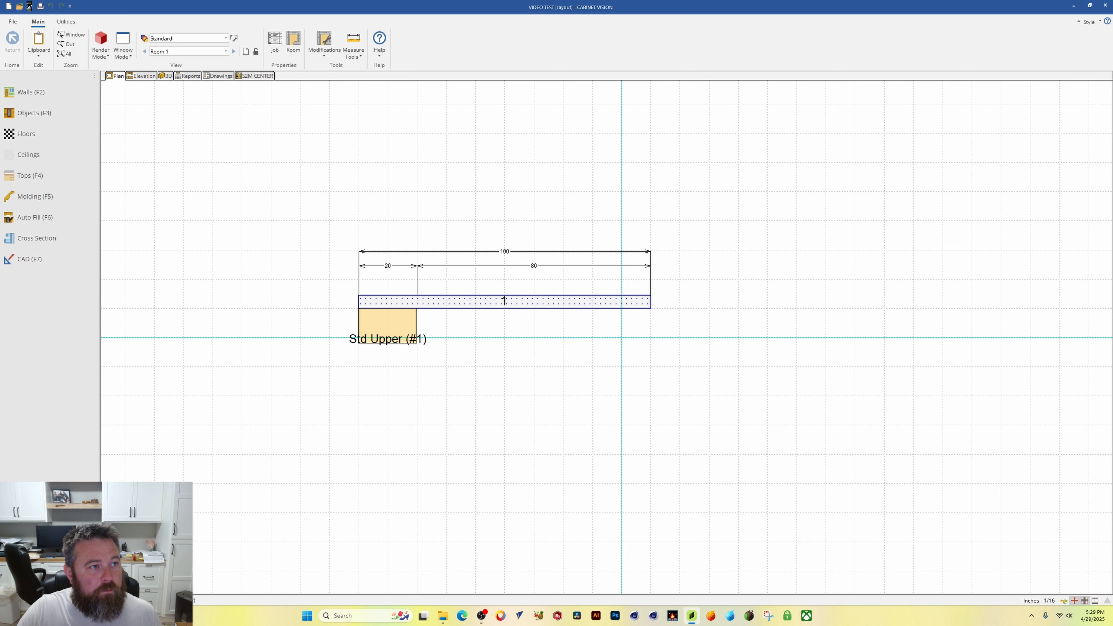
{"action": "left_click", "coordinate": [66, 21]}
{"action": "left_click", "coordinate": [168, 43]}
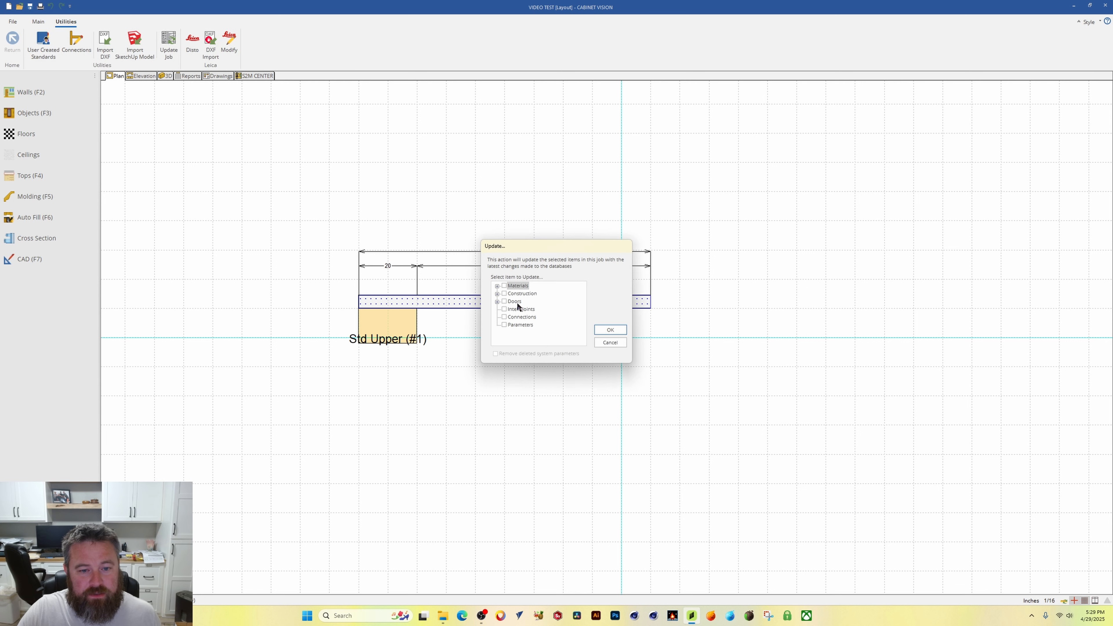
{"action": "left_click", "coordinate": [609, 330]}
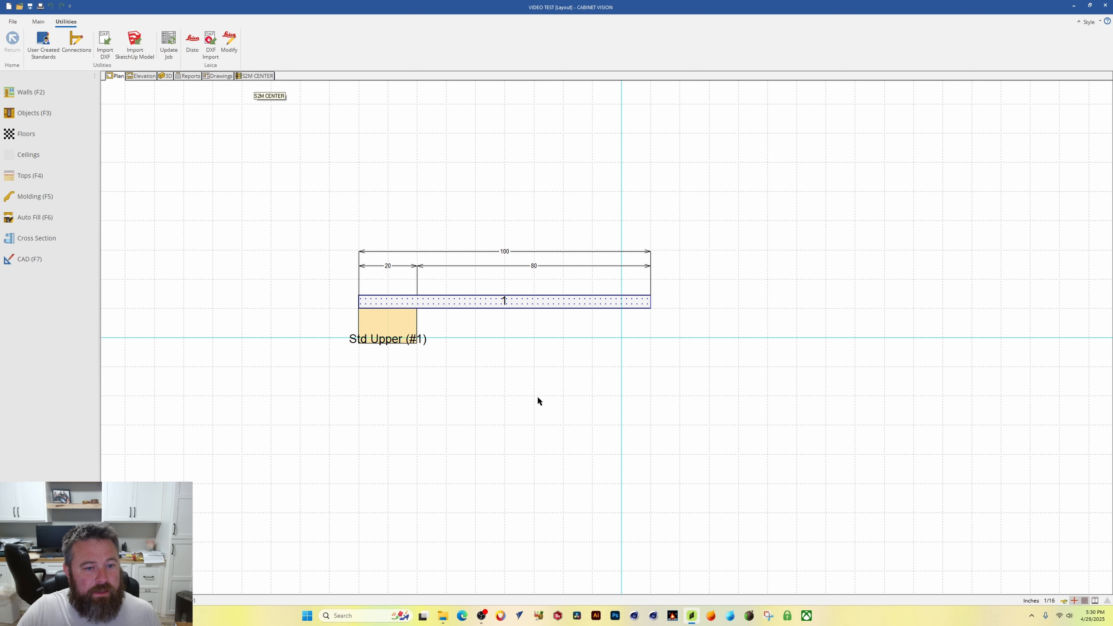
Step: Resize the Std Upper cabinet to 15 high and 15 wide
{"action": "double_click", "coordinate": [423, 312]}
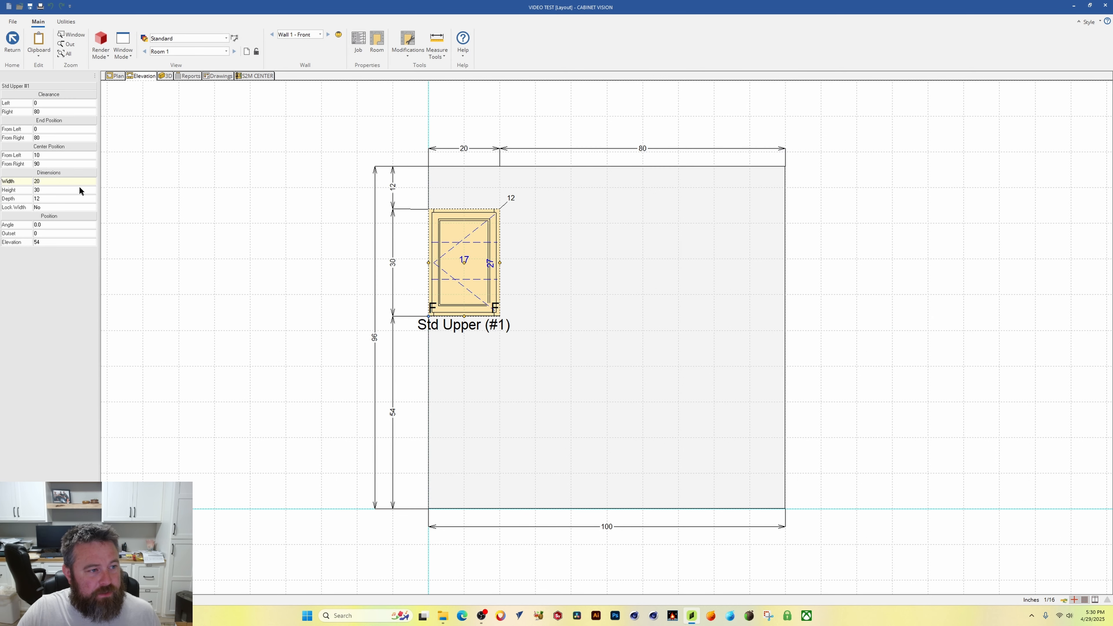
{"action": "left_click", "coordinate": [63, 189]}
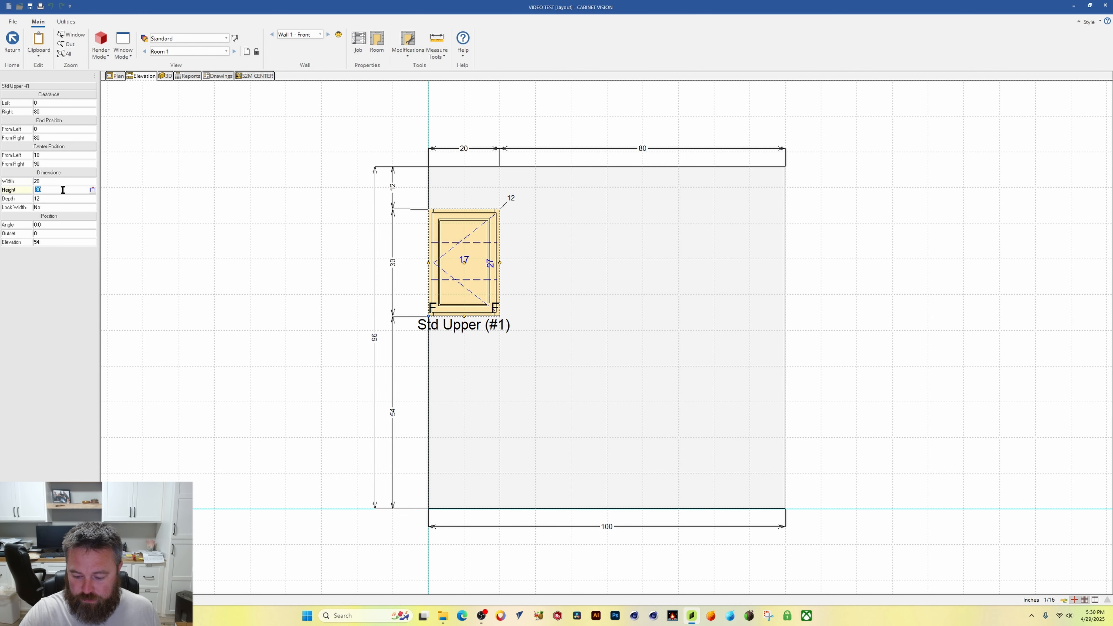
{"action": "type", "text": "15"}
{"action": "key", "text": "Return"}
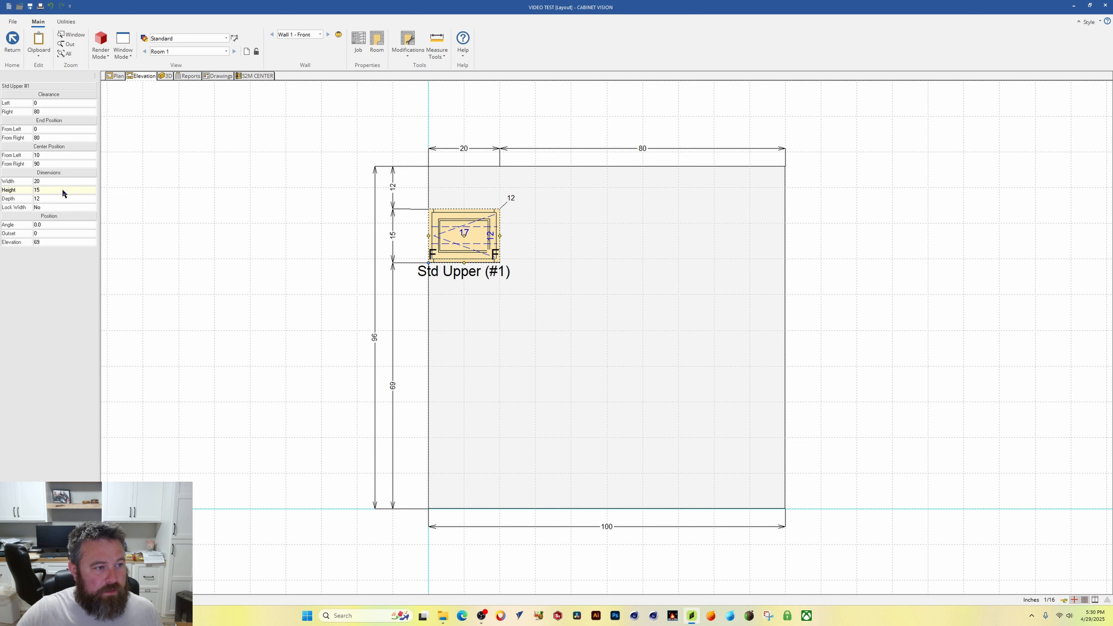
{"action": "left_click", "coordinate": [63, 182]}
{"action": "type", "text": "15"}
{"action": "key", "text": "Return"}
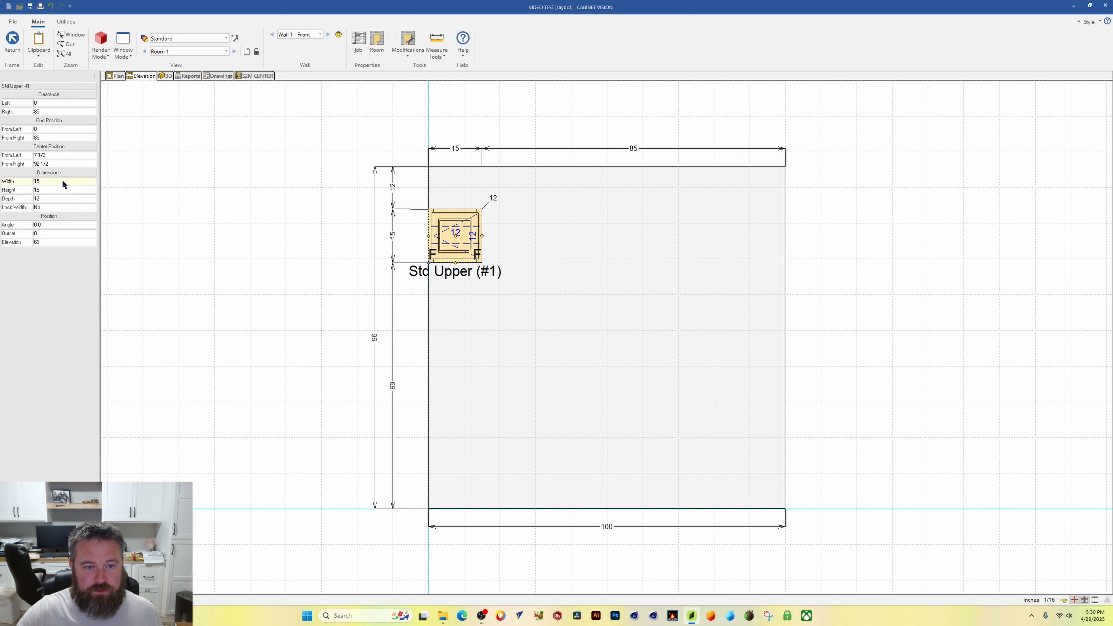
Step: Nest only the door slab part in S2M Center
{"action": "left_click", "coordinate": [876, 324]}
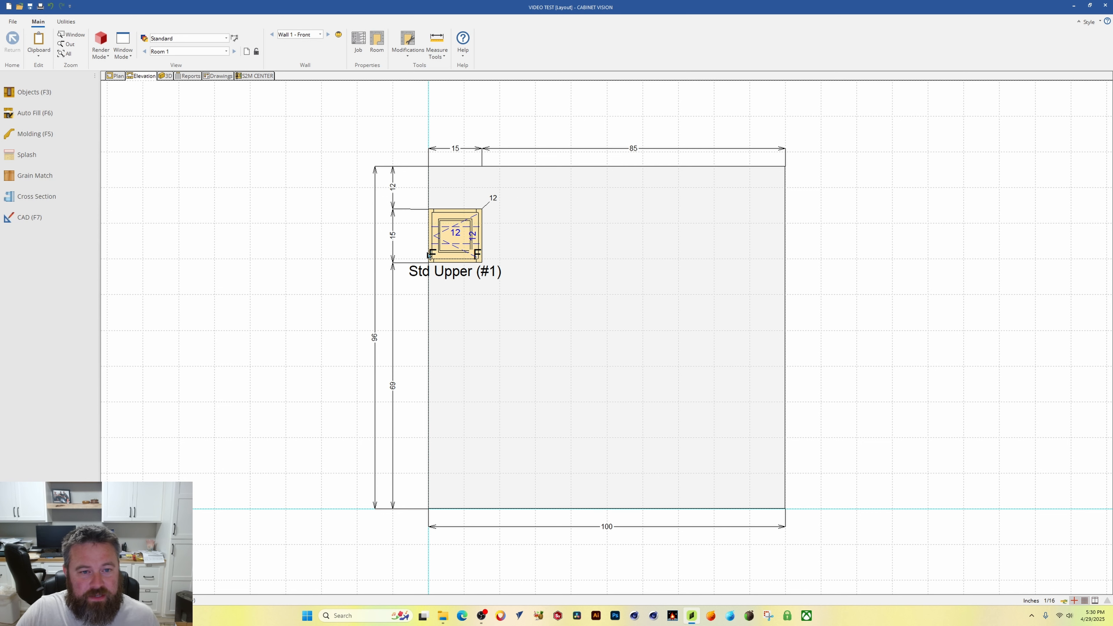
{"action": "left_click", "coordinate": [257, 77]}
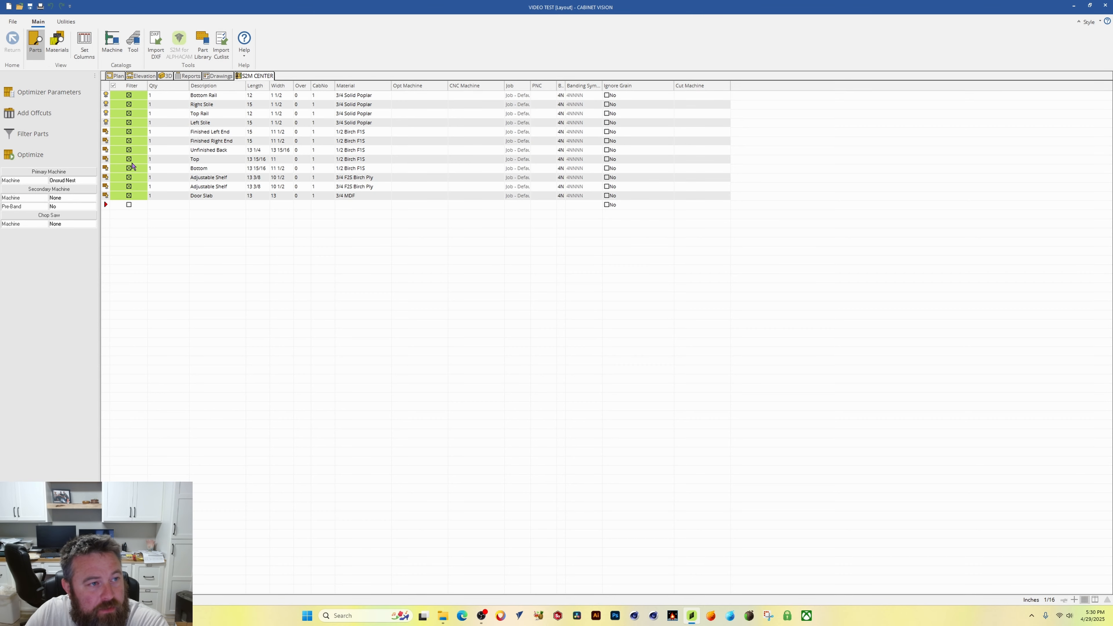
{"action": "left_click", "coordinate": [106, 197]}
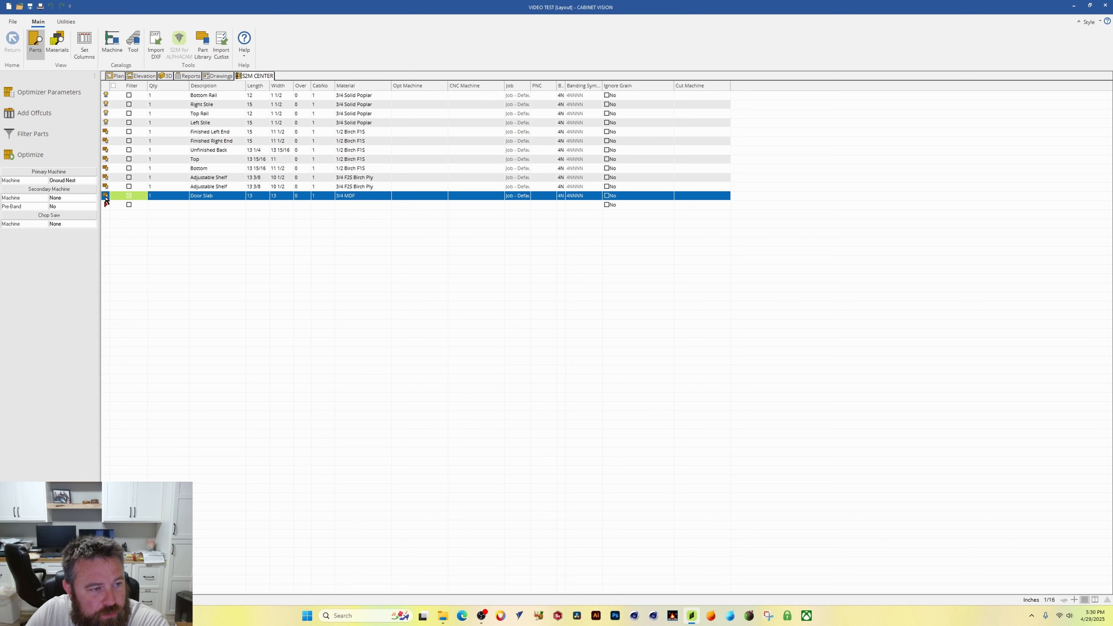
{"action": "left_click", "coordinate": [24, 156]}
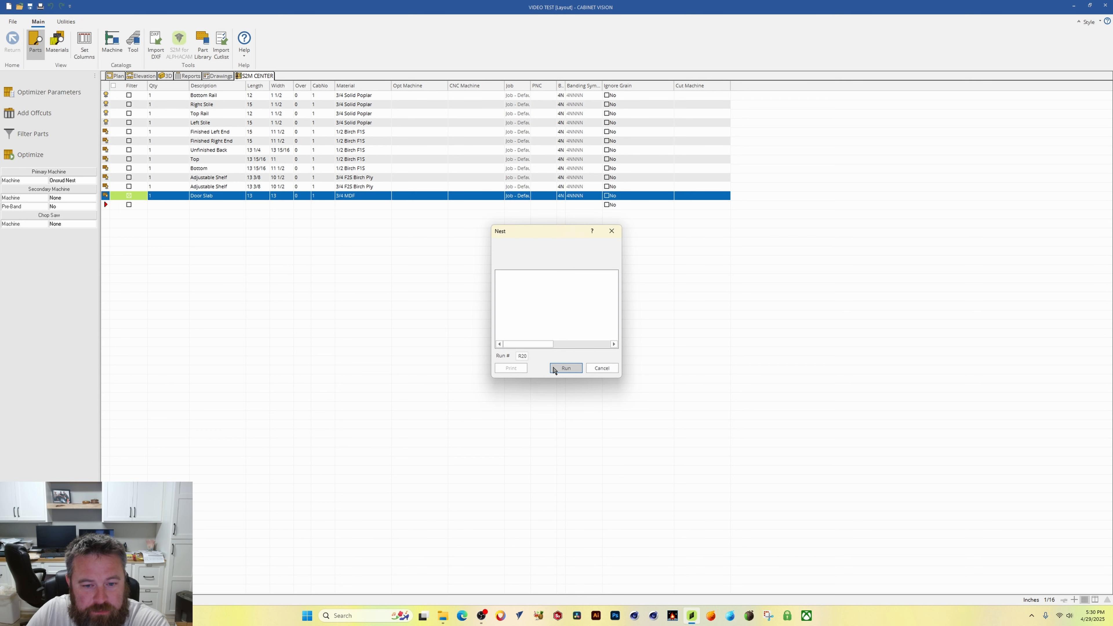
{"action": "left_click", "coordinate": [566, 368]}
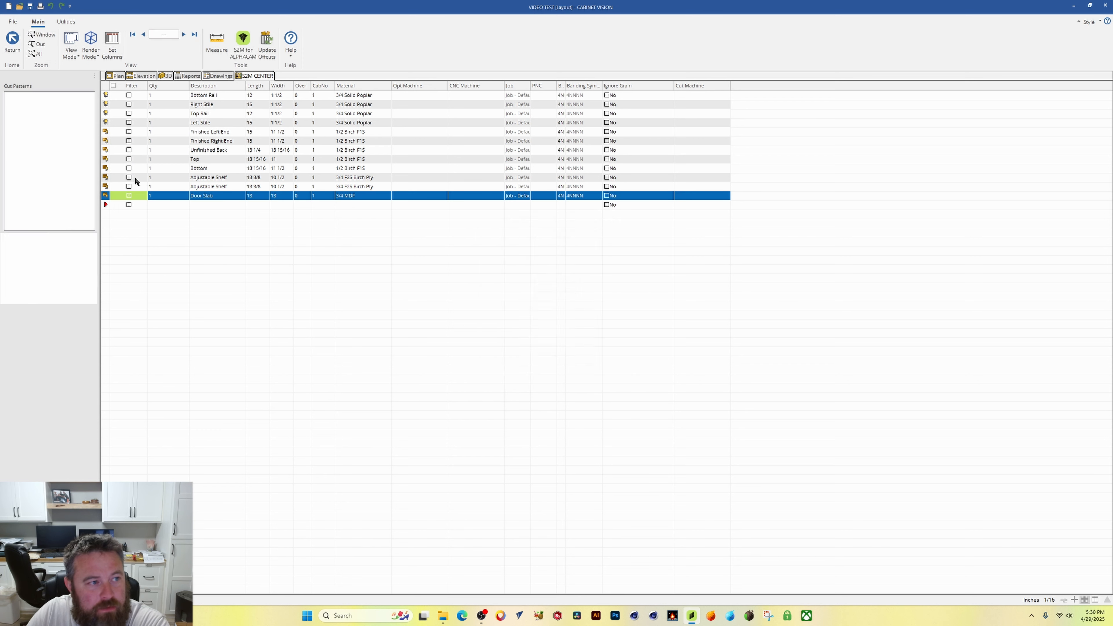
Step: Open the machining simulation for the nested door sheet in a maximized window
{"action": "left_click", "coordinate": [35, 106]}
{"action": "left_click", "coordinate": [22, 316]}
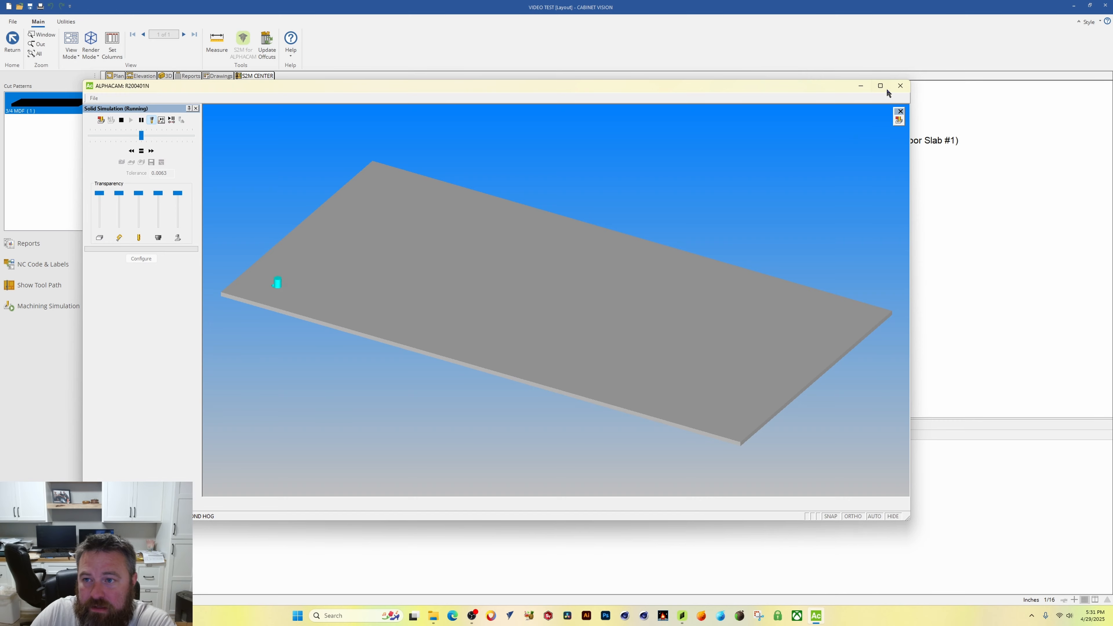
{"action": "left_click", "coordinate": [884, 86]}
{"action": "scroll", "coordinate": [213, 273], "scroll_direction": "down", "scroll_amount": 3}
{"action": "scroll", "coordinate": [213, 274], "scroll_direction": "up", "scroll_amount": 7}
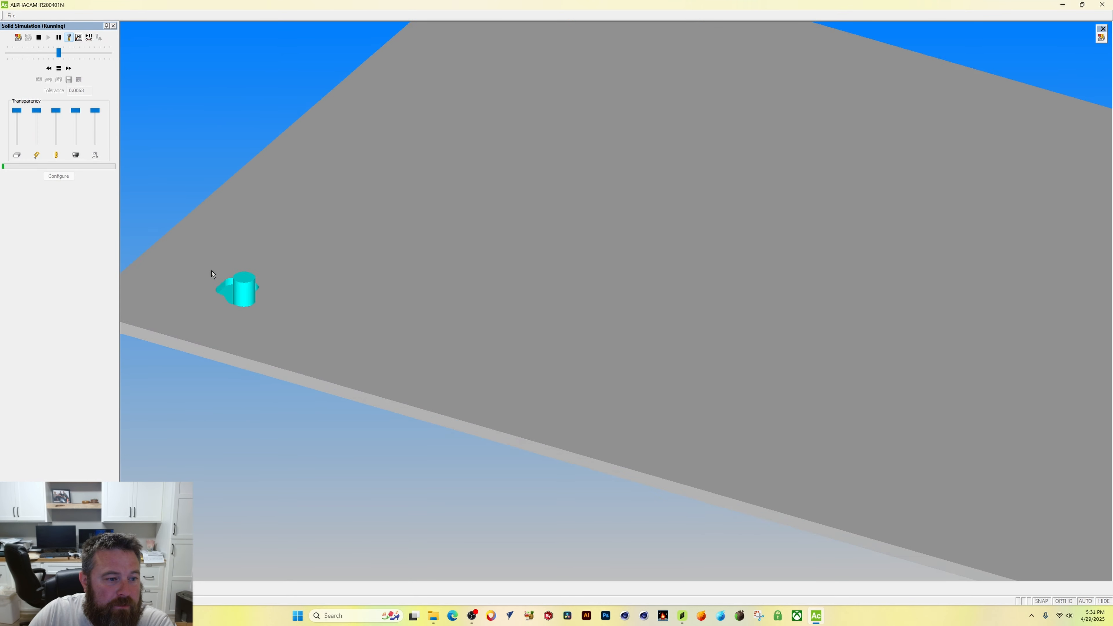
{"action": "scroll", "coordinate": [213, 274], "scroll_direction": "down", "scroll_amount": 1}
{"action": "middle_click_drag", "start_coordinate": [208, 250], "coordinate": [321, 279]}
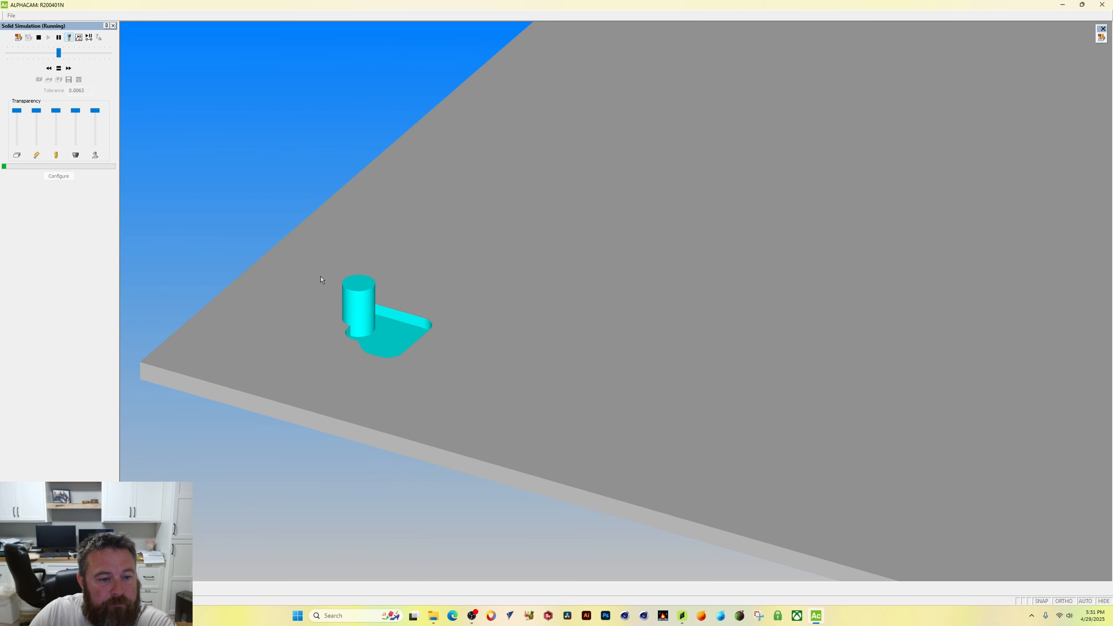
{"action": "scroll", "coordinate": [322, 279], "scroll_direction": "down", "scroll_amount": 1}
Step: Adjust the simulation speed and watch the door profile being machined
{"action": "left_click", "coordinate": [71, 56]}
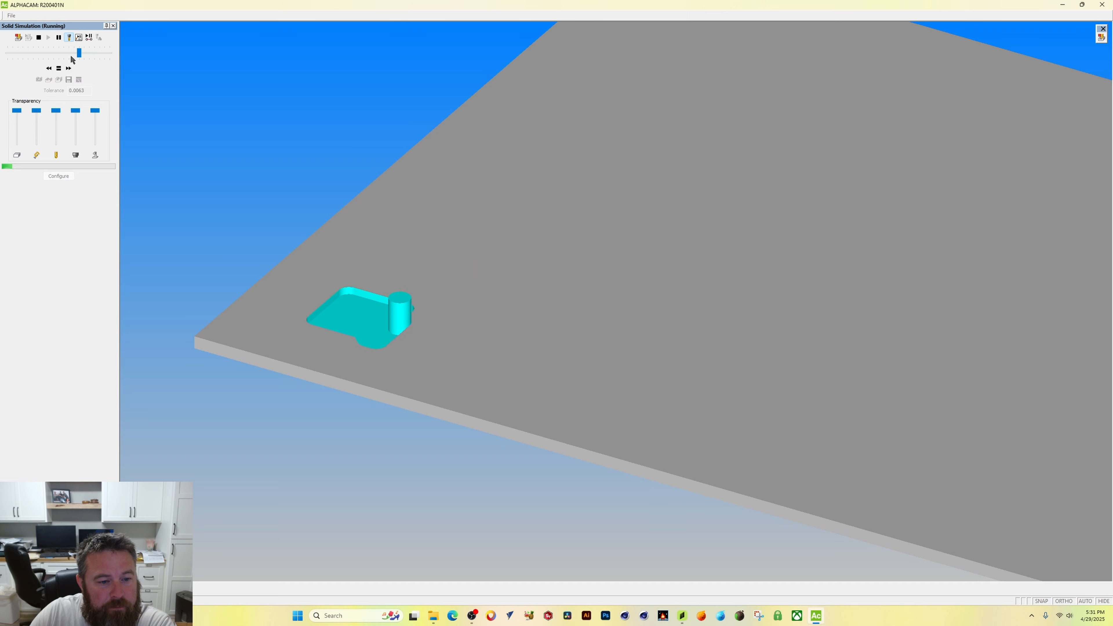
{"action": "middle_click_drag", "start_coordinate": [245, 228], "coordinate": [251, 291]}
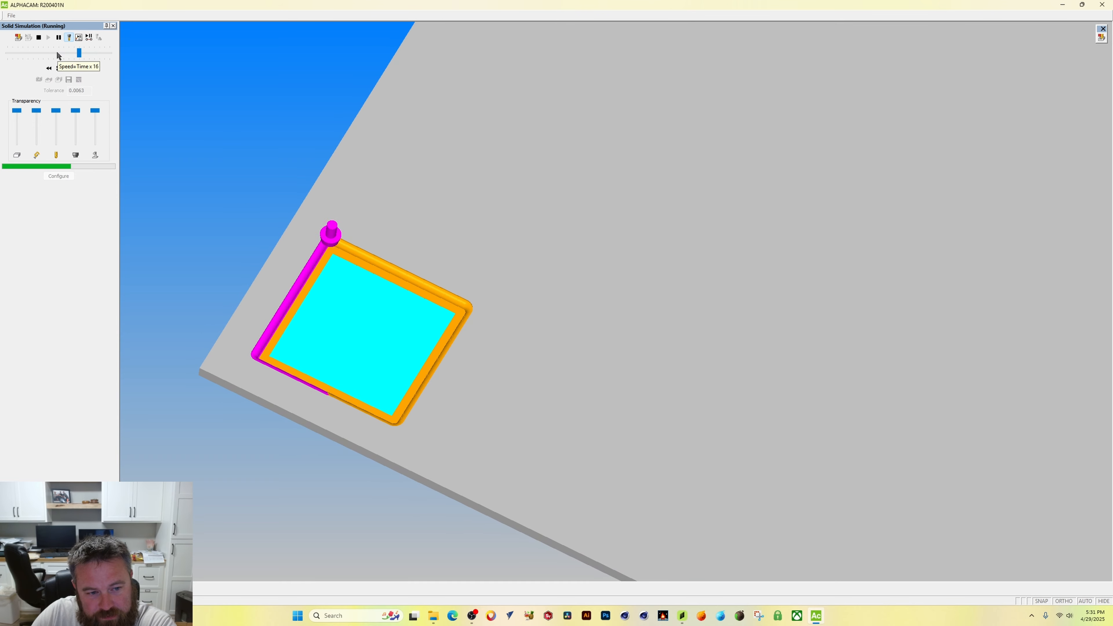
{"action": "left_click", "coordinate": [58, 53]}
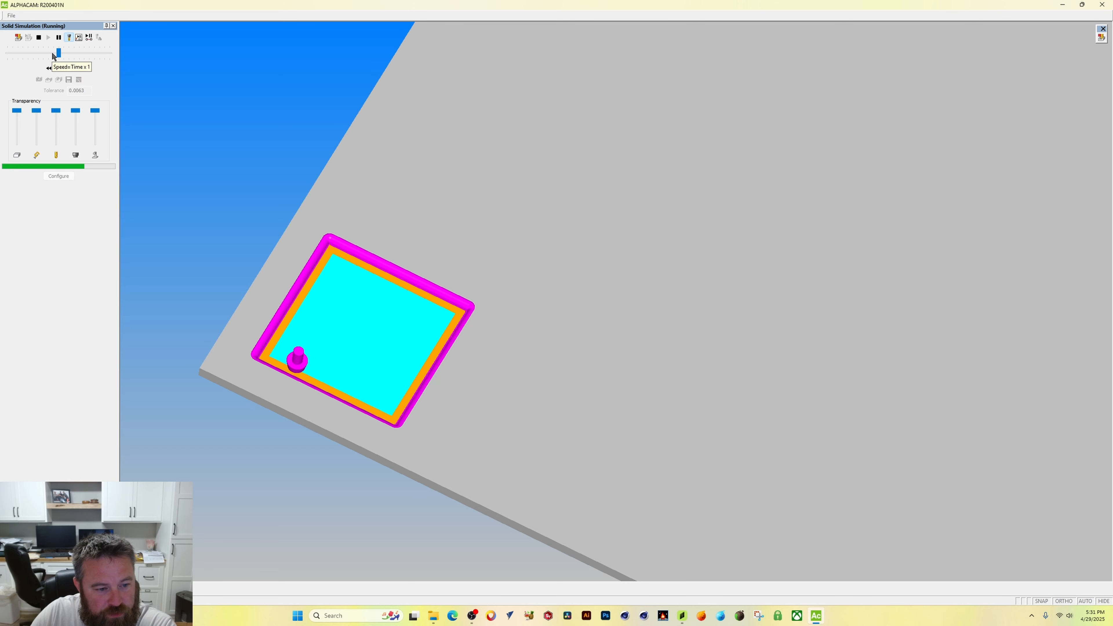
{"action": "left_click", "coordinate": [39, 53]}
{"action": "scroll", "coordinate": [409, 435], "scroll_direction": "up", "scroll_amount": 5}
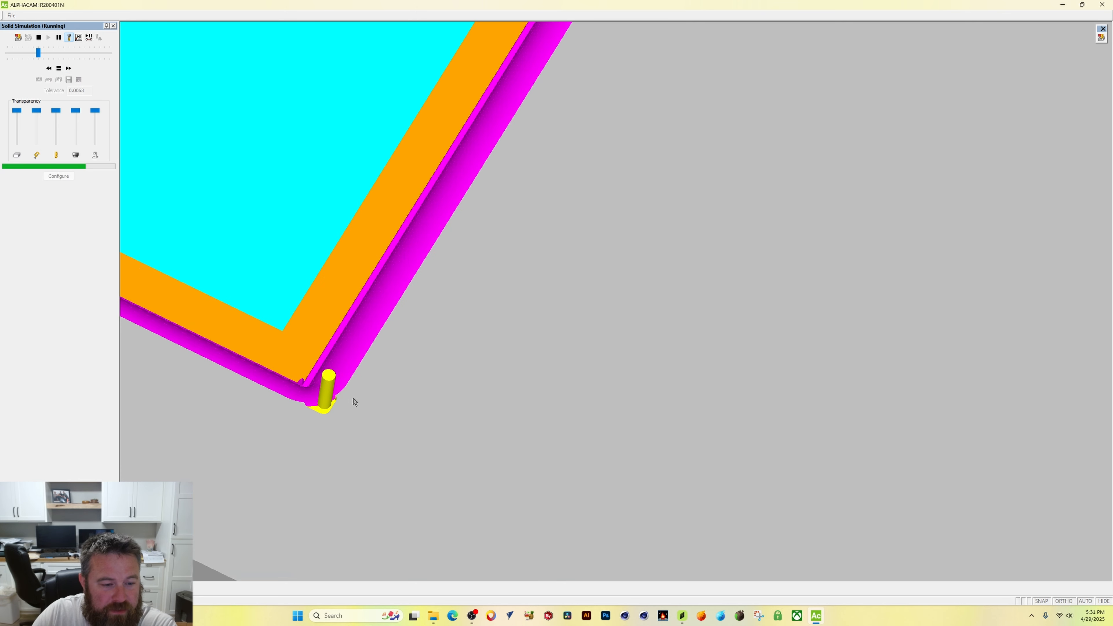
{"action": "scroll", "coordinate": [364, 434], "scroll_direction": "up", "scroll_amount": 2}
{"action": "middle_click_drag", "start_coordinate": [515, 510], "coordinate": [481, 473]}
{"action": "middle_click_drag", "start_coordinate": [741, 458], "coordinate": [396, 434]}
{"action": "scroll", "coordinate": [497, 493], "scroll_direction": "down", "scroll_amount": 5}
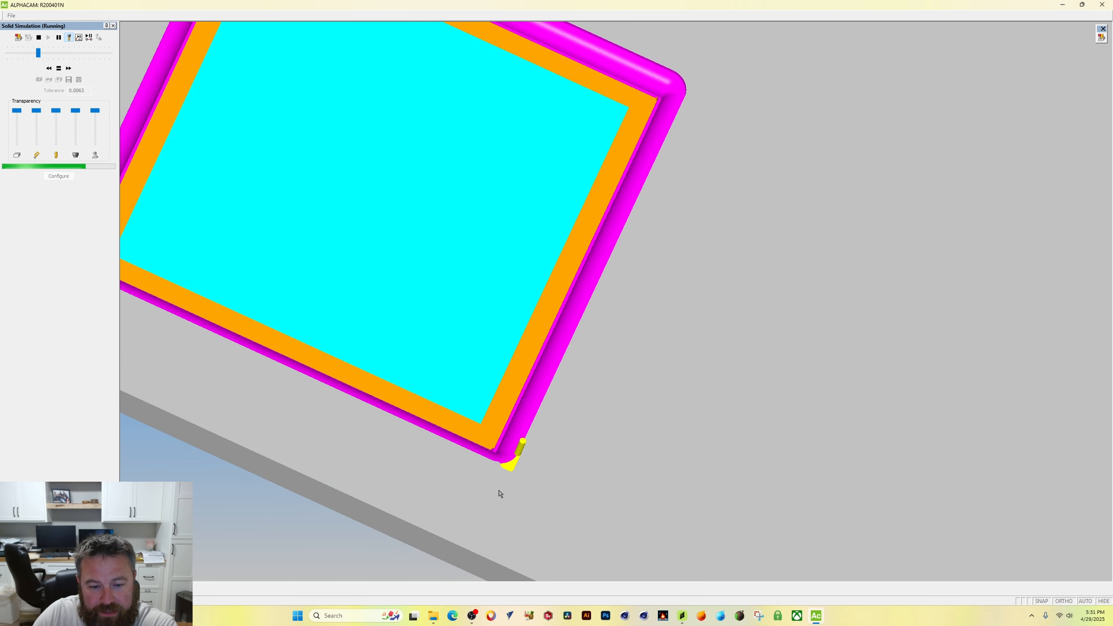
{"action": "scroll", "coordinate": [499, 492], "scroll_direction": "up", "scroll_amount": 5}
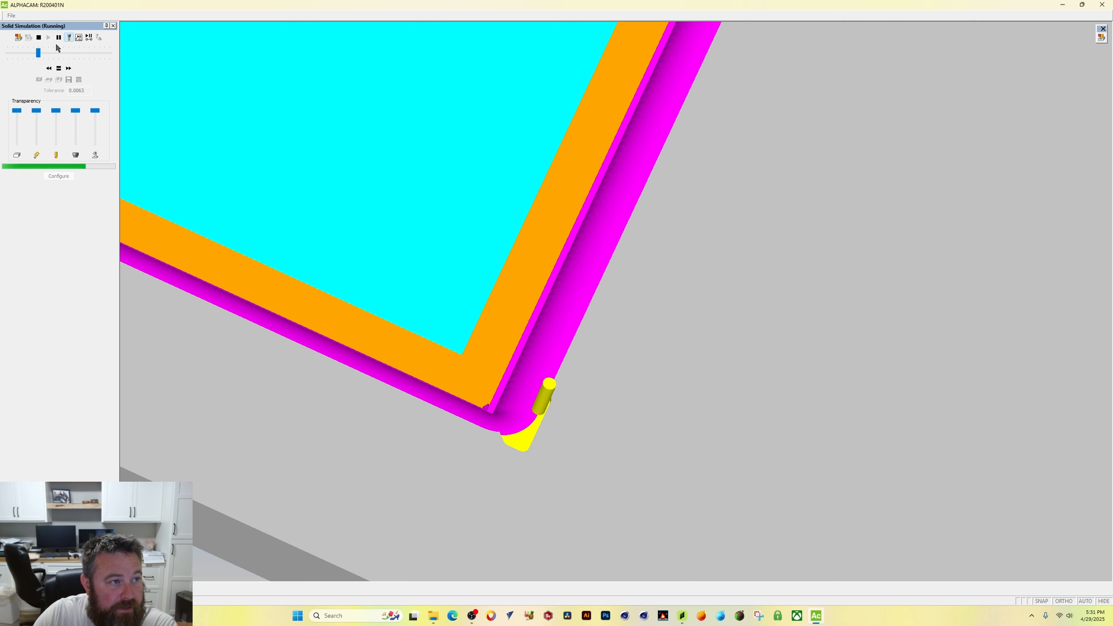
{"action": "left_click_drag", "start_coordinate": [43, 55], "coordinate": [59, 54]}
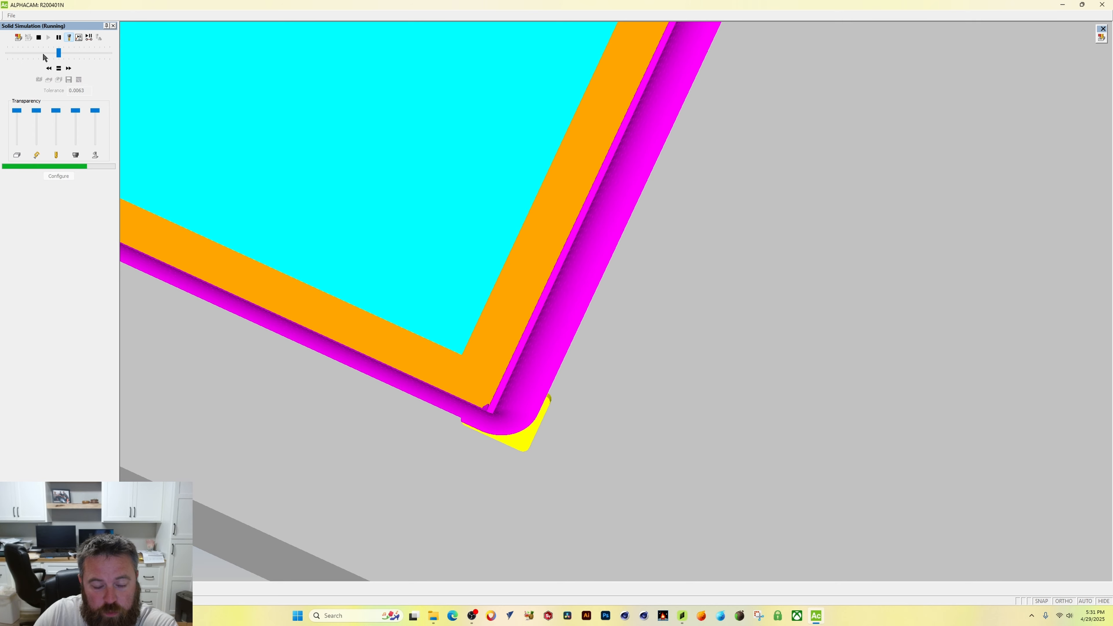
Step: Zoom and orbit around the door's corners to inspect the clean-up passes
{"action": "scroll", "coordinate": [416, 265], "scroll_direction": "down", "scroll_amount": 5}
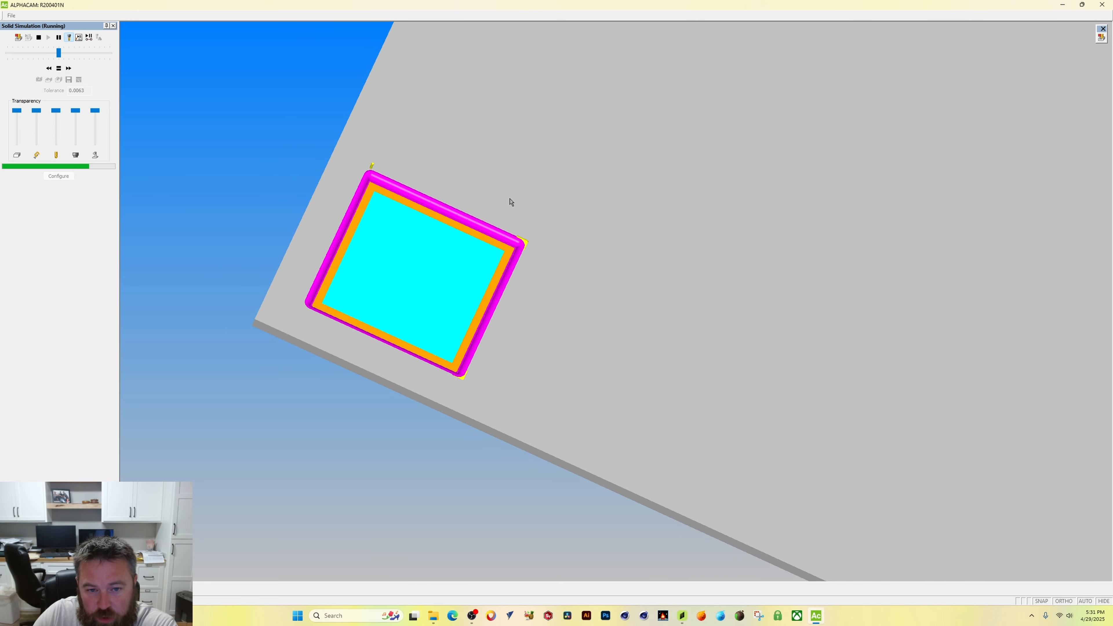
{"action": "scroll", "coordinate": [364, 165], "scroll_direction": "up", "scroll_amount": 3}
{"action": "scroll", "coordinate": [364, 165], "scroll_direction": "up", "scroll_amount": 3}
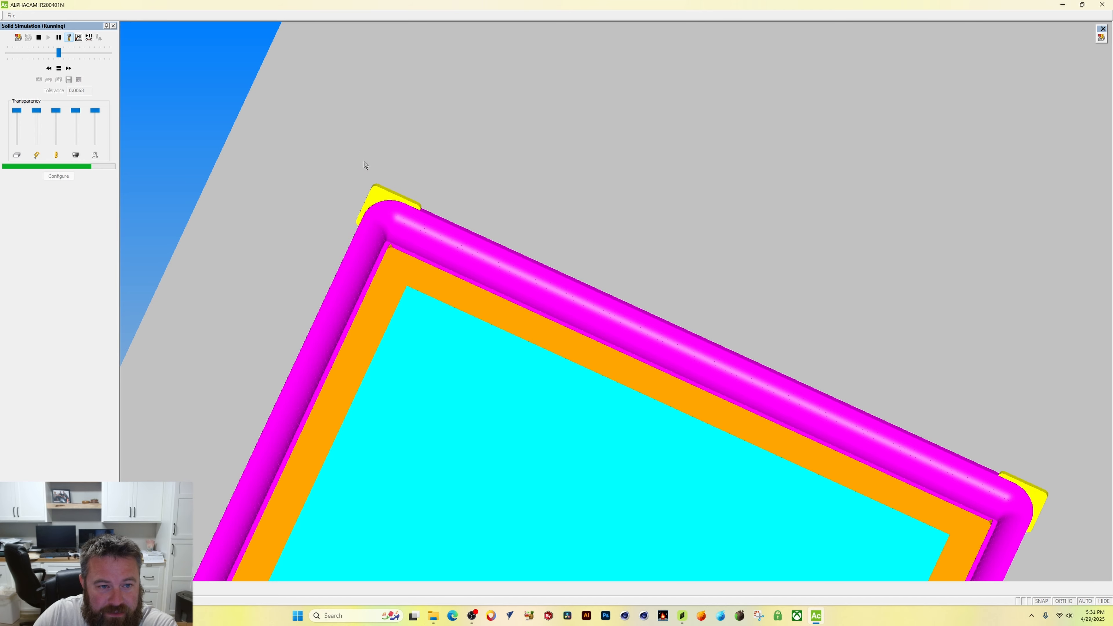
{"action": "scroll", "coordinate": [373, 302], "scroll_direction": "down", "scroll_amount": 3}
{"action": "middle_click_drag", "start_coordinate": [373, 302], "coordinate": [444, 254]}
{"action": "scroll", "coordinate": [326, 440], "scroll_direction": "up", "scroll_amount": 3}
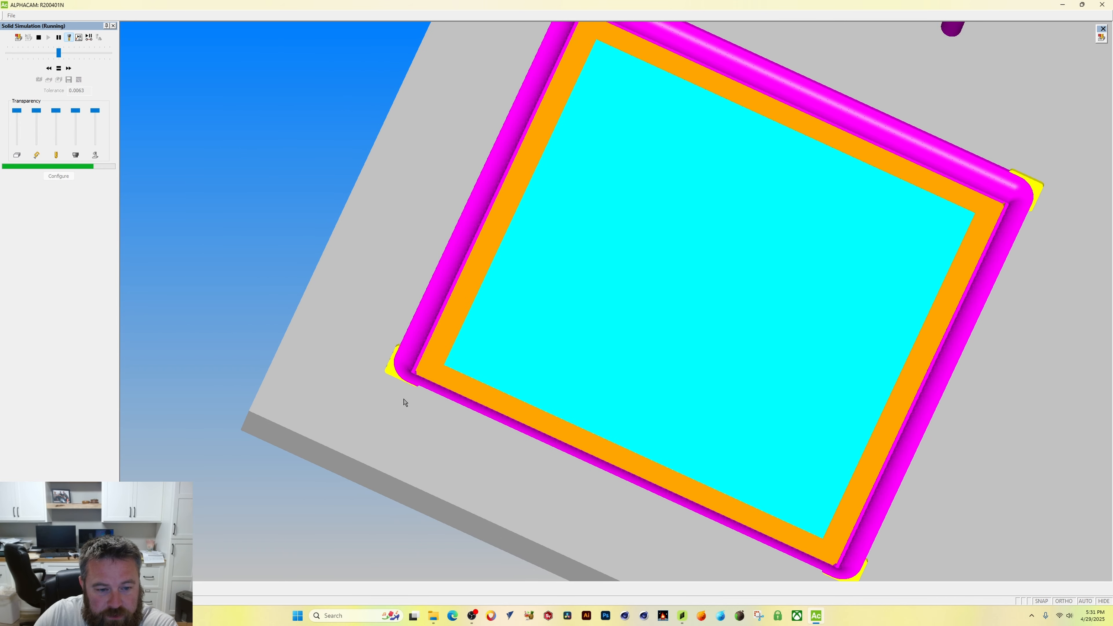
{"action": "middle_click_drag", "start_coordinate": [505, 418], "coordinate": [466, 456]}
{"action": "middle_click_drag", "start_coordinate": [1030, 253], "coordinate": [998, 308]}
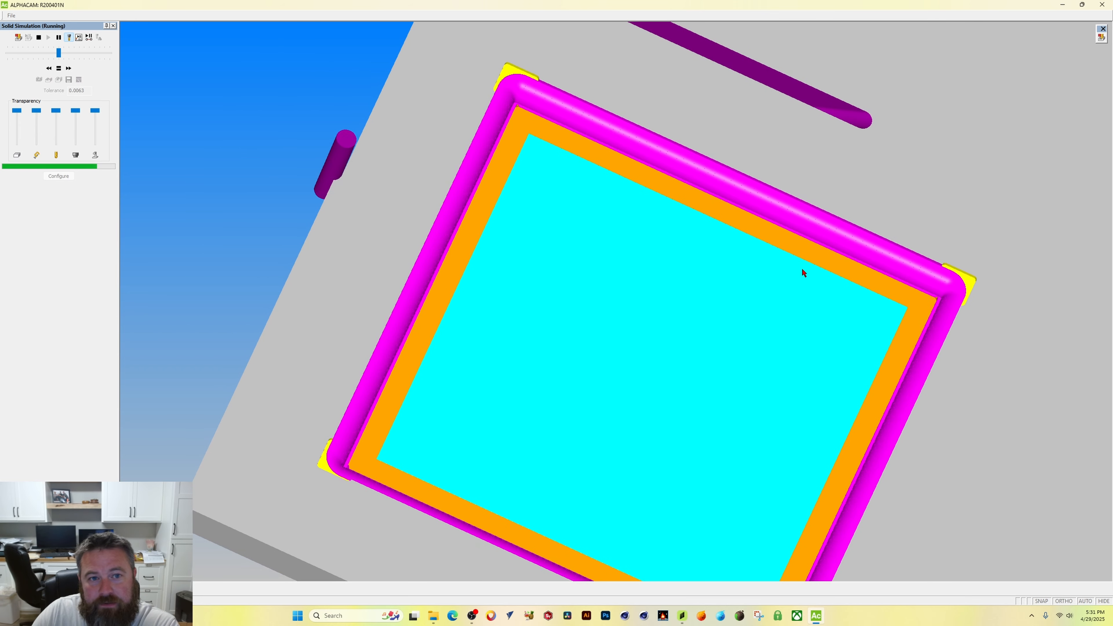
{"action": "scroll", "coordinate": [635, 335], "scroll_direction": "down", "scroll_amount": 3}
{"action": "scroll", "coordinate": [547, 236], "scroll_direction": "up", "scroll_amount": 3}
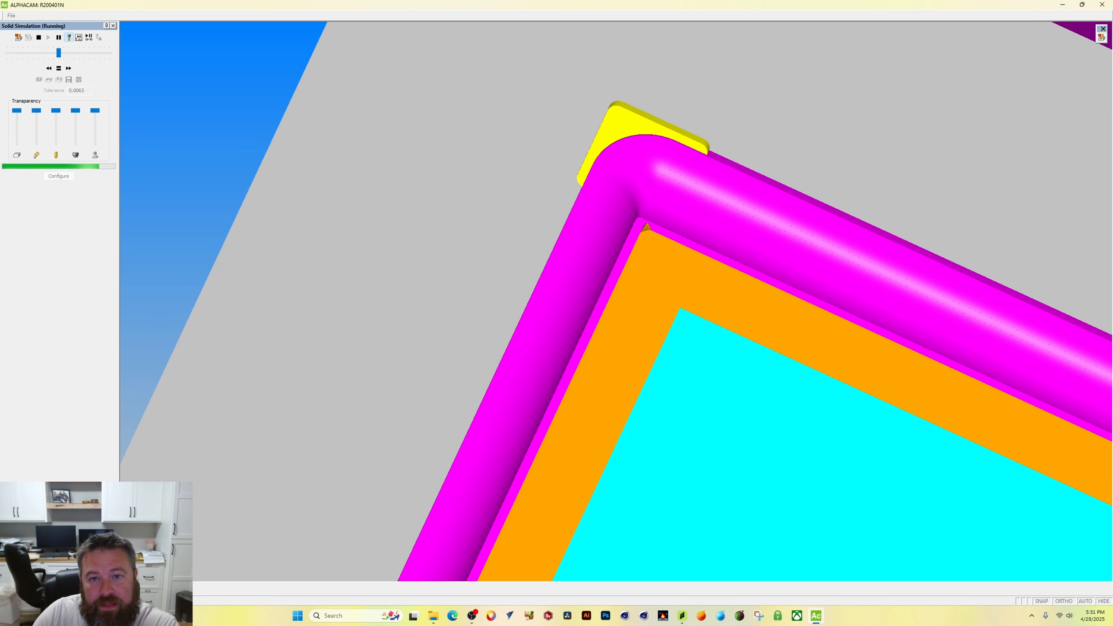
{"action": "scroll", "coordinate": [621, 132], "scroll_direction": "up", "scroll_amount": 3}
{"action": "middle_click_drag", "start_coordinate": [752, 413], "coordinate": [507, 472]}
{"action": "scroll", "coordinate": [765, 495], "scroll_direction": "up", "scroll_amount": 3}
{"action": "middle_click_drag", "start_coordinate": [607, 563], "coordinate": [607, 487]}
{"action": "middle_click_drag", "start_coordinate": [415, 575], "coordinate": [418, 452]}
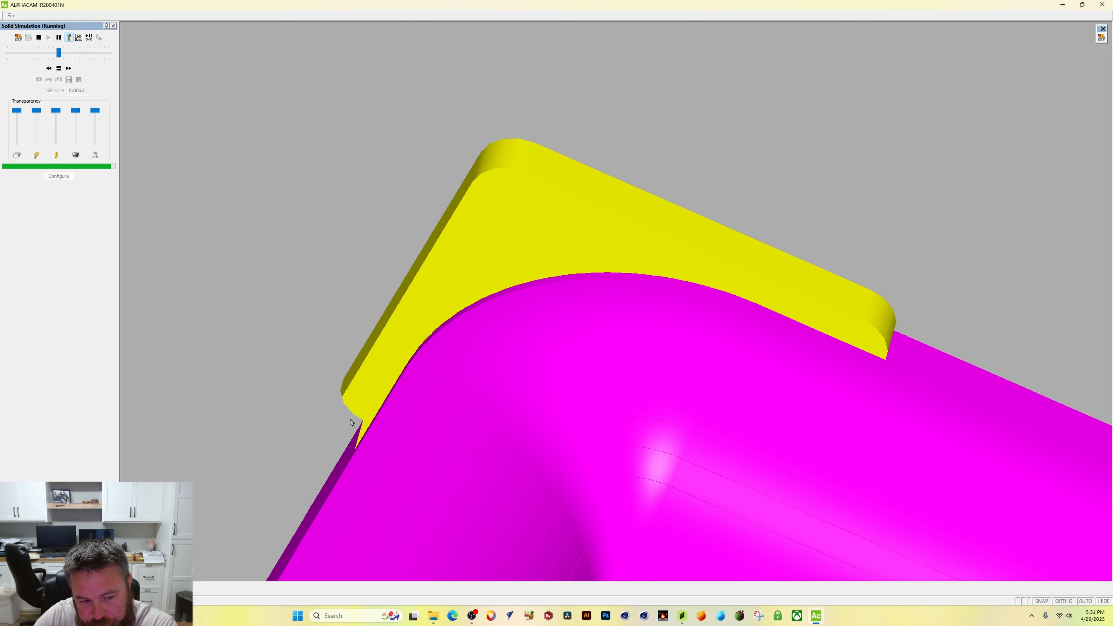
{"action": "scroll", "coordinate": [421, 454], "scroll_direction": "down", "scroll_amount": 5}
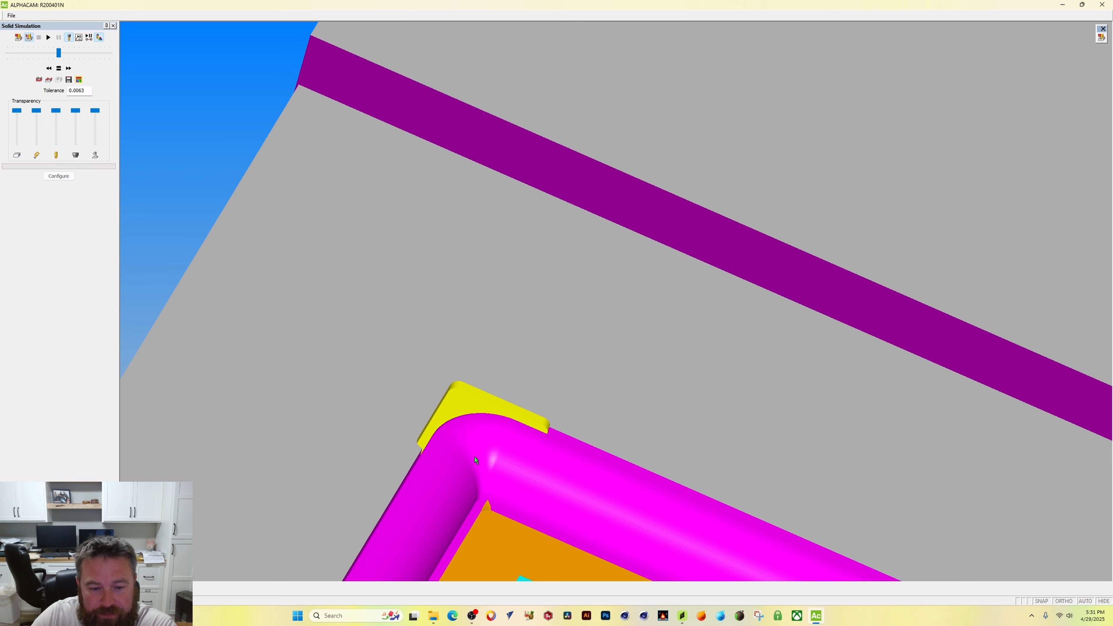
{"action": "scroll", "coordinate": [476, 460], "scroll_direction": "down", "scroll_amount": 5}
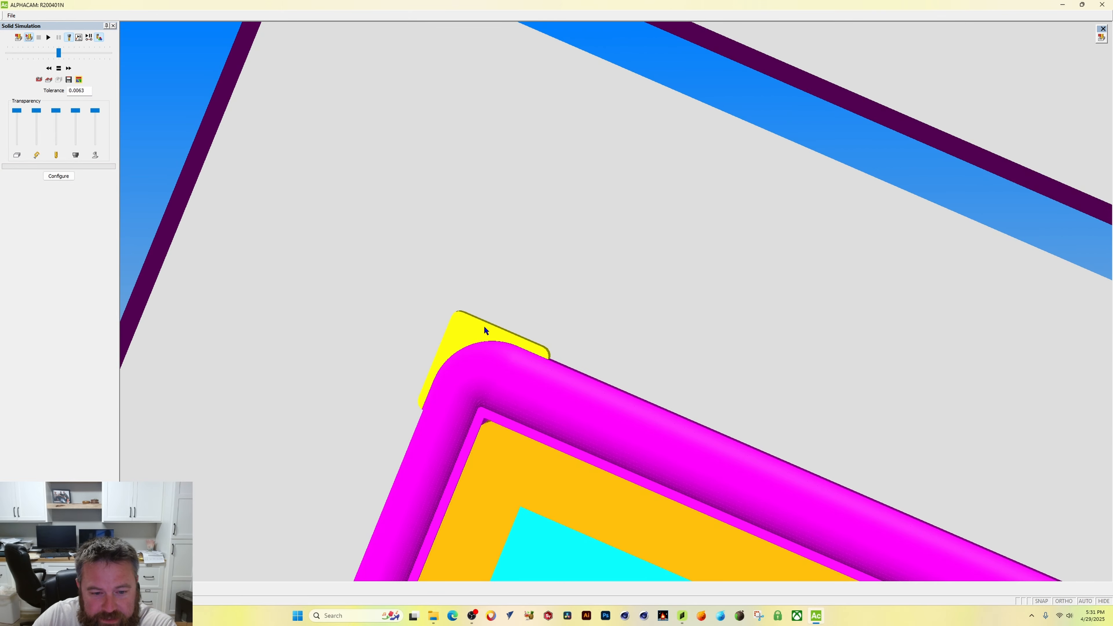
{"action": "scroll", "coordinate": [485, 331], "scroll_direction": "down", "scroll_amount": 6}
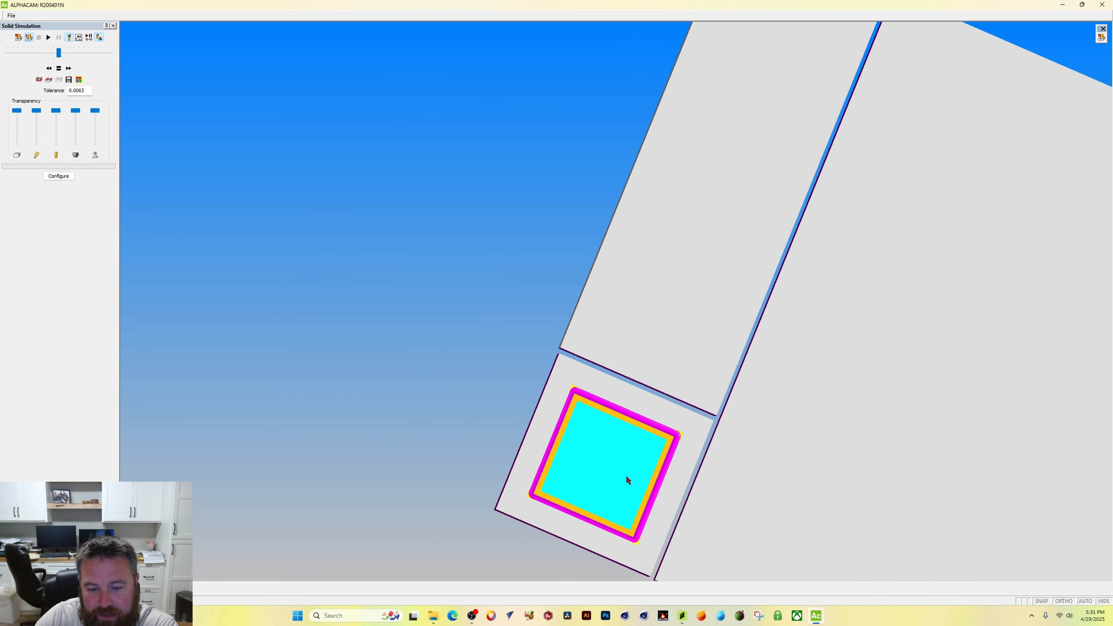
Step: Close the machining simulation window and the VIDEO TEST job
{"action": "scroll", "coordinate": [627, 480], "scroll_direction": "down", "scroll_amount": 3}
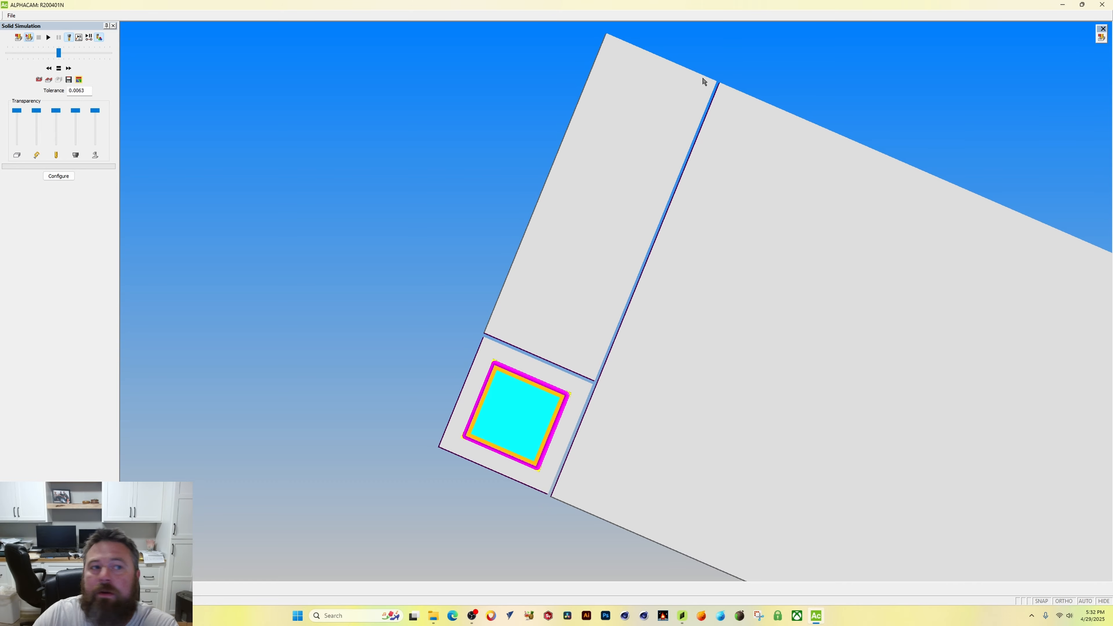
{"action": "left_click", "coordinate": [1102, 4]}
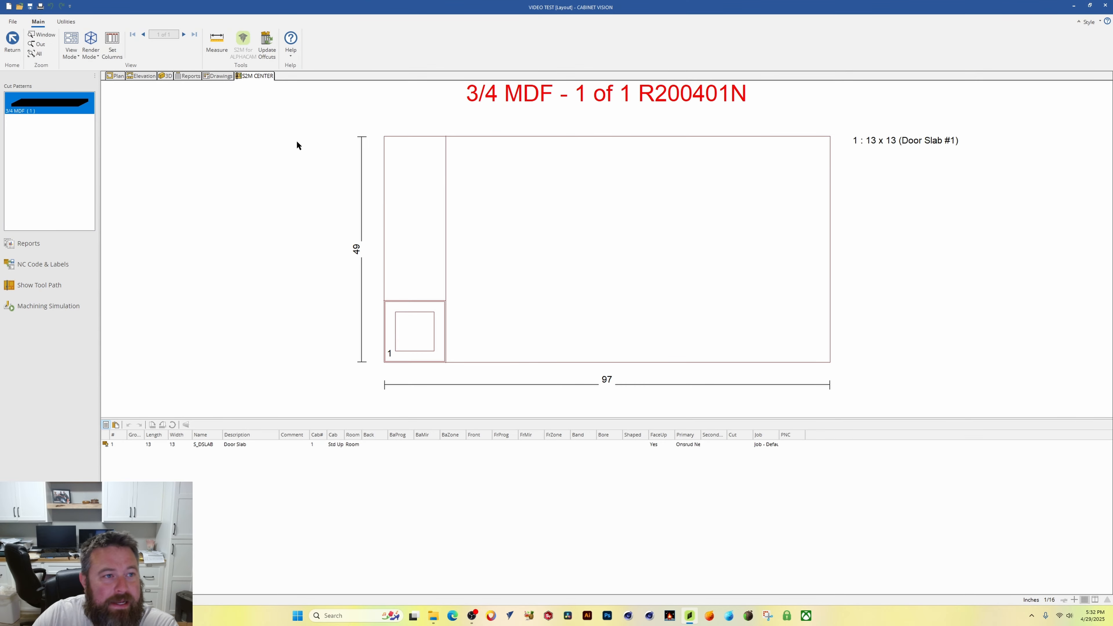
{"action": "left_click", "coordinate": [118, 75]}
{"action": "left_click", "coordinate": [622, 322]}
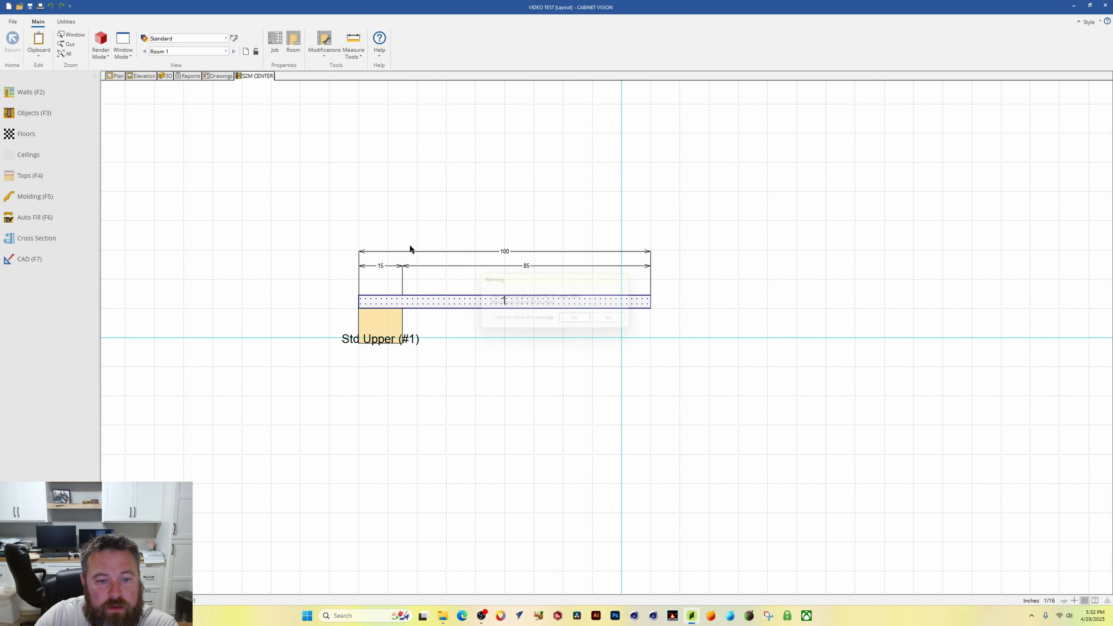
{"action": "left_click", "coordinate": [12, 22]}
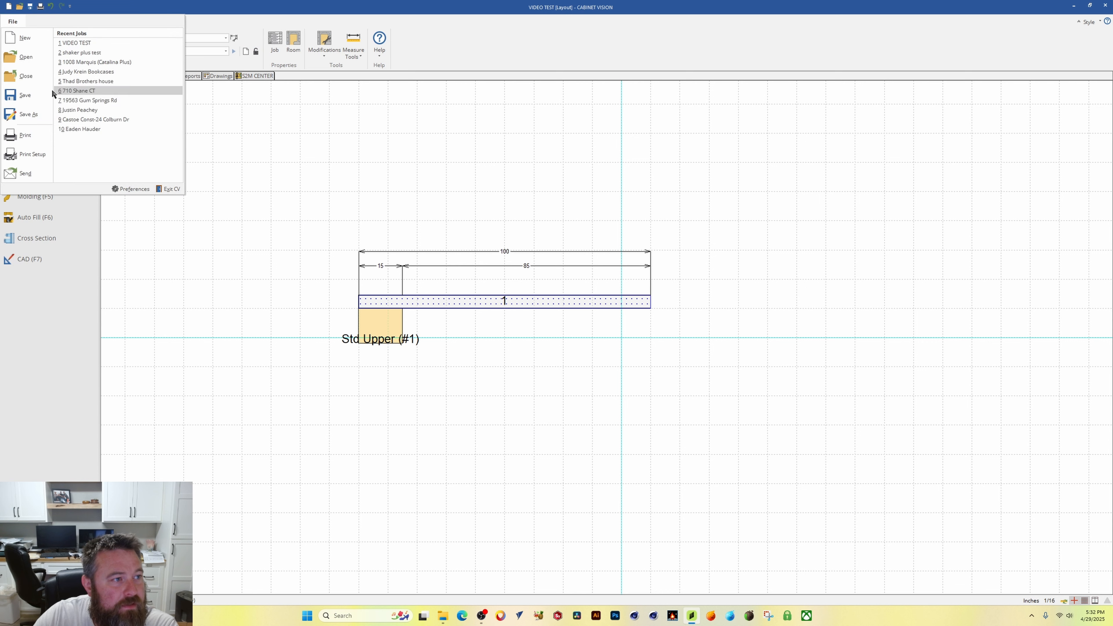
{"action": "left_click", "coordinate": [52, 88]}
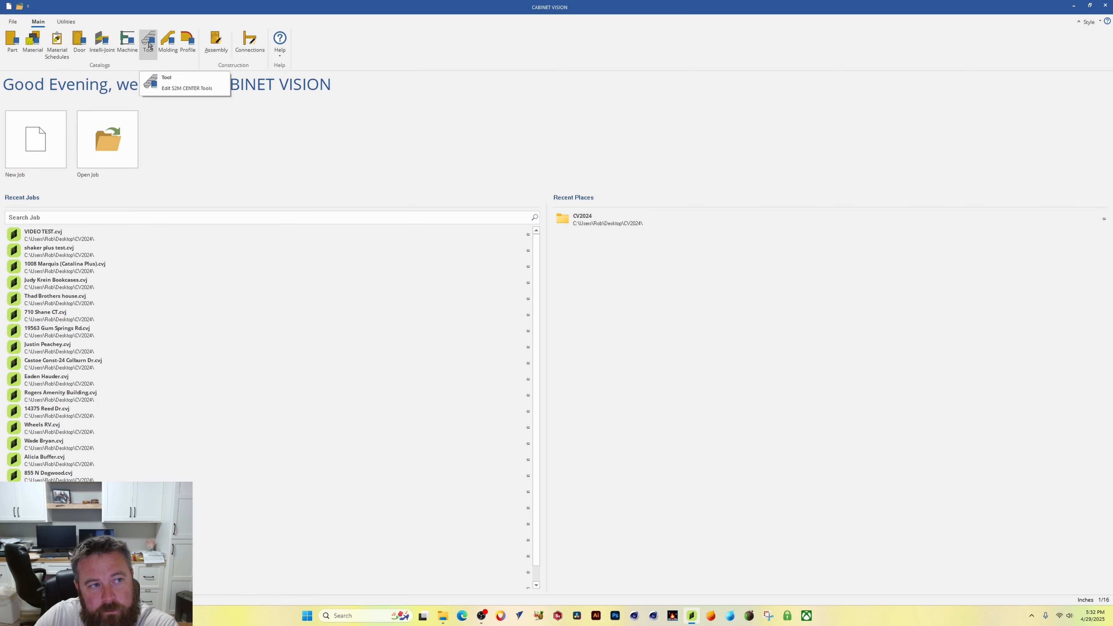
Step: Open the DEL FORM TOOL VIDEO TEST tool set's shape editor and add another DEL T5 1/8 END MILL bit
{"action": "left_click", "coordinate": [149, 44]}
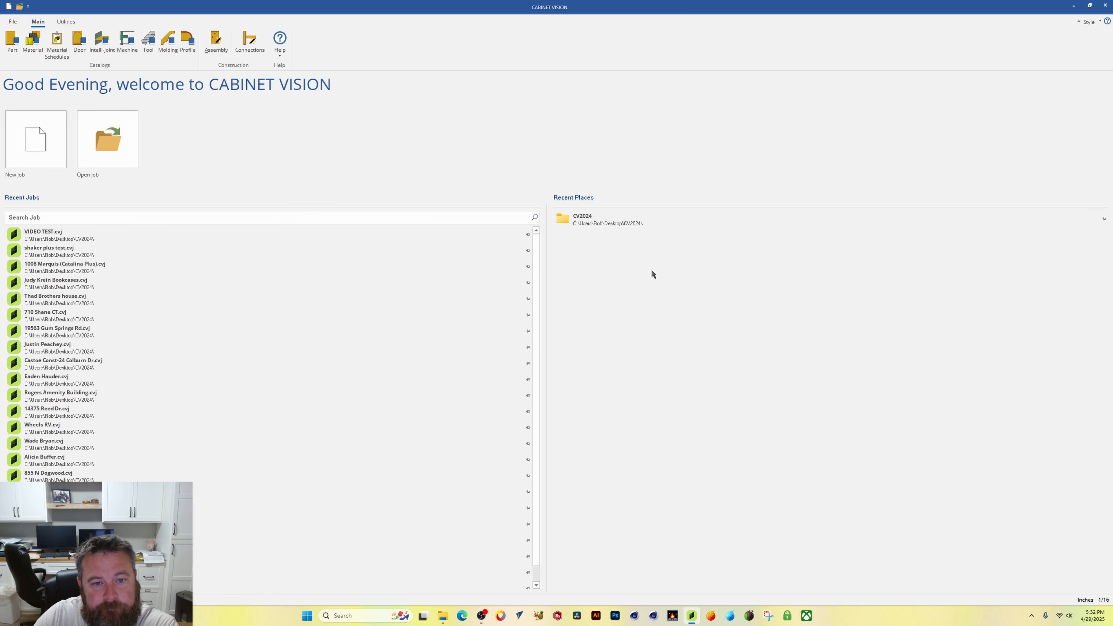
{"action": "left_click", "coordinate": [511, 209]}
{"action": "left_click", "coordinate": [498, 228]}
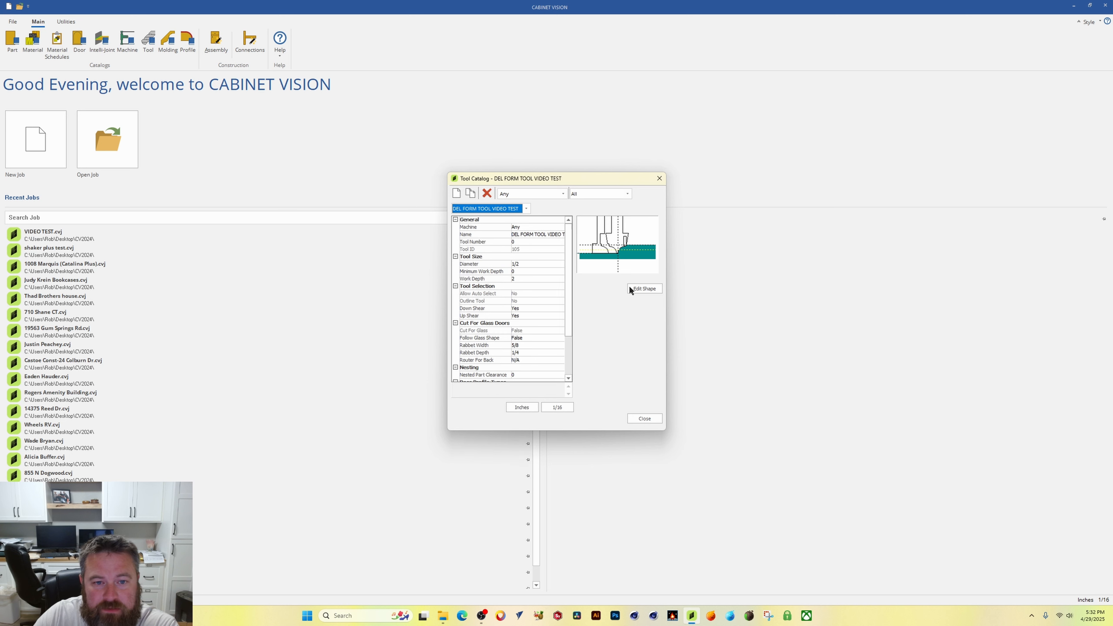
{"action": "left_click", "coordinate": [643, 289]}
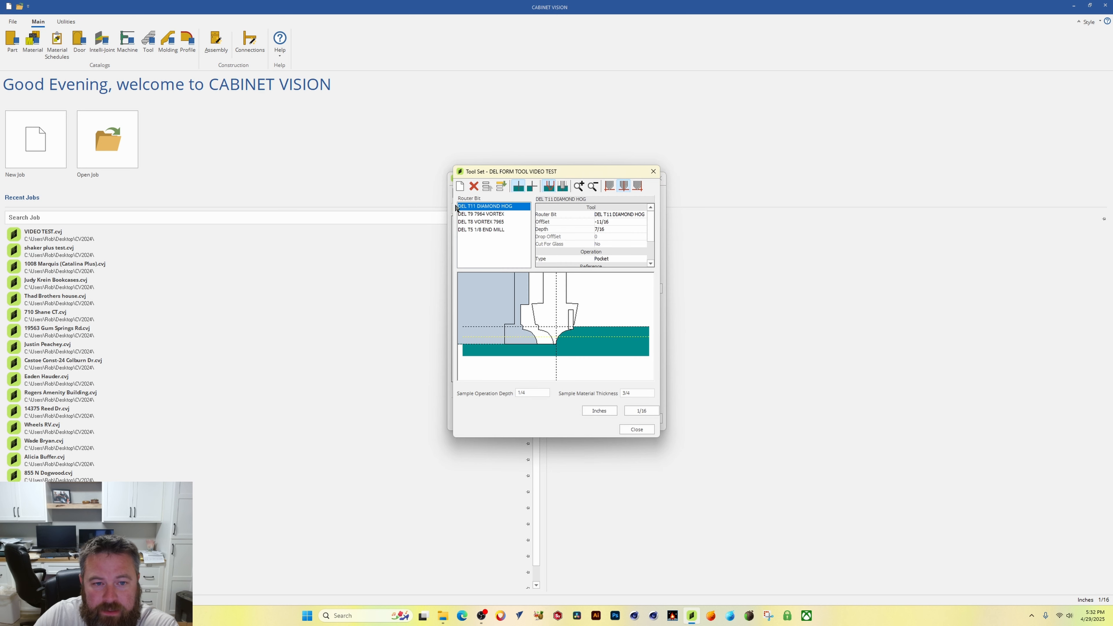
{"action": "left_click", "coordinate": [481, 230]}
{"action": "left_click", "coordinate": [459, 187]}
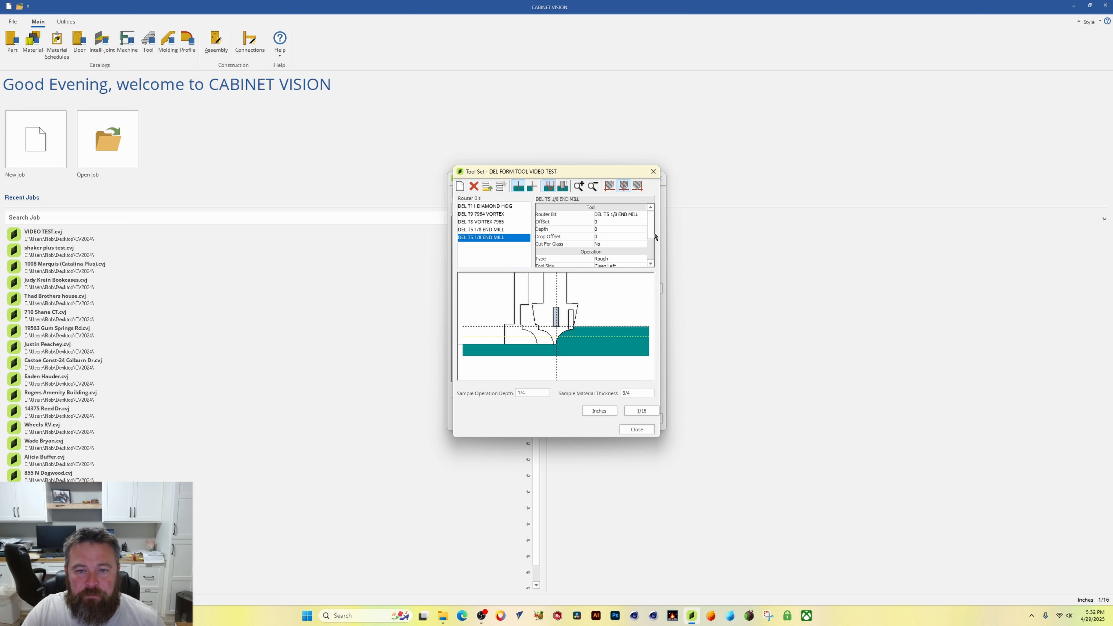
Step: Set the new end mill's offset to 3/8 and edit its depth
{"action": "left_click", "coordinate": [609, 222]}
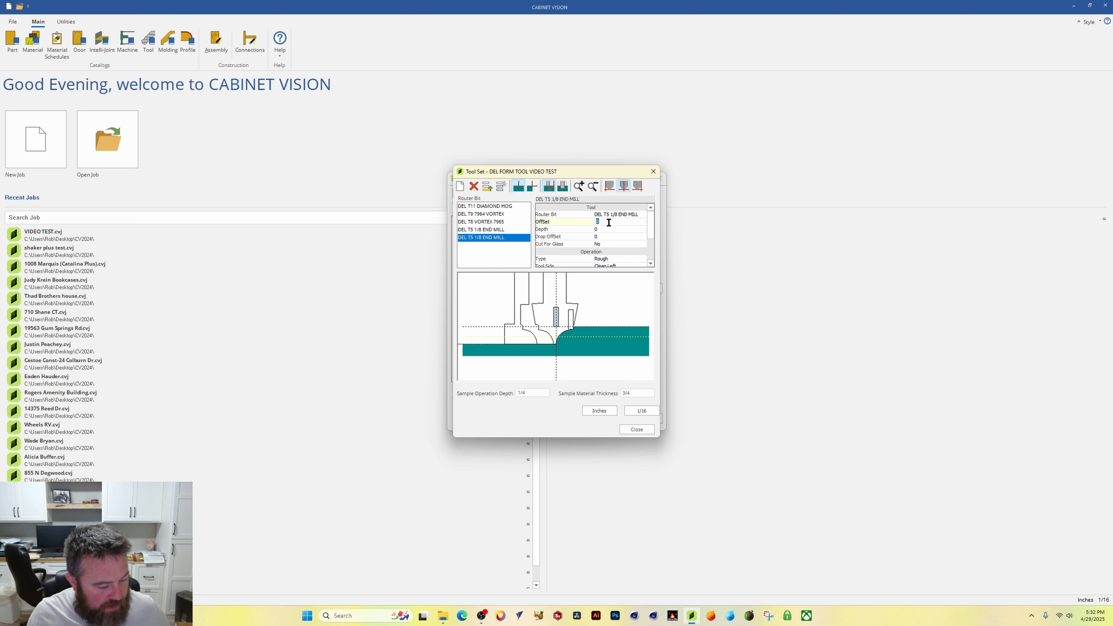
{"action": "type", "text": "375"}
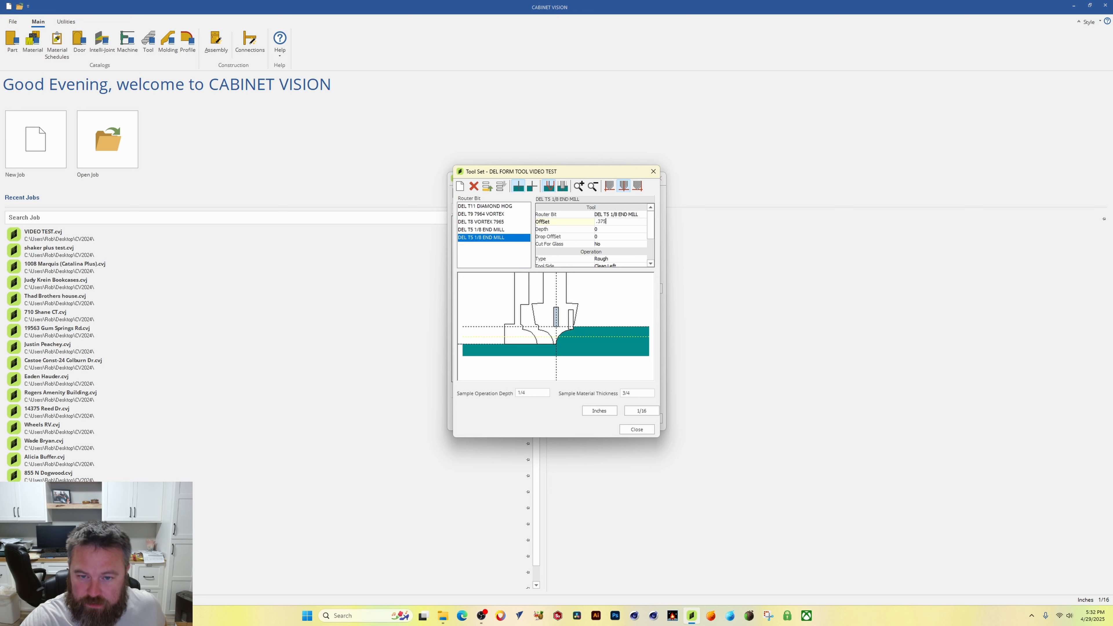
{"action": "left_click", "coordinate": [618, 230]}
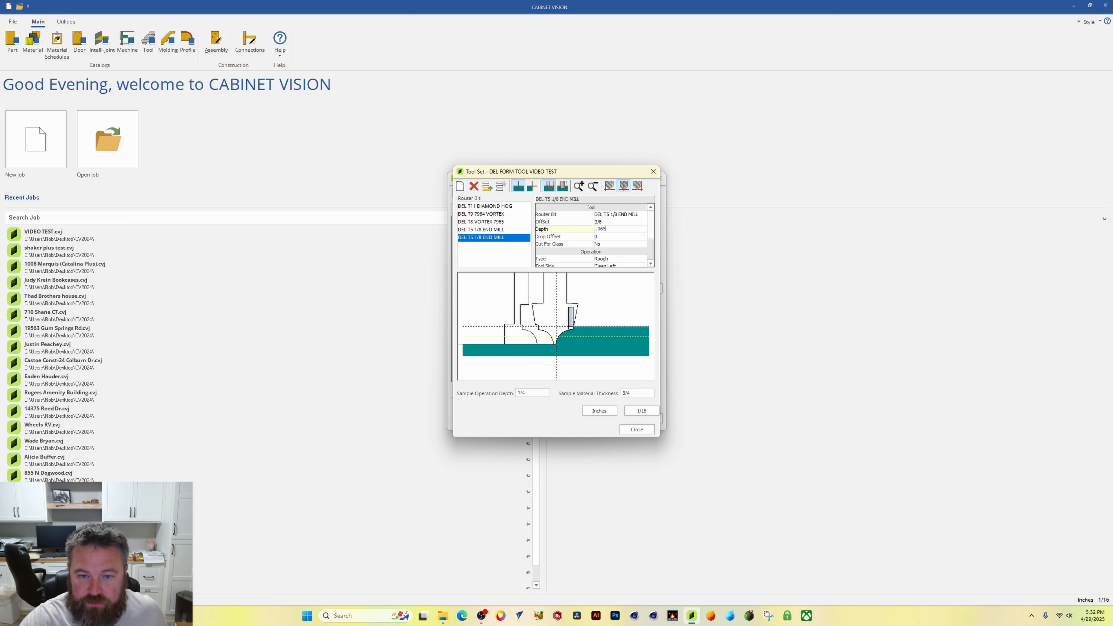
Step: Set the new end mill's tool side to Clean Right, then close the tool set and tool catalog
{"action": "left_click", "coordinate": [624, 259]}
{"action": "left_click_drag", "start_coordinate": [650, 233], "coordinate": [650, 248]}
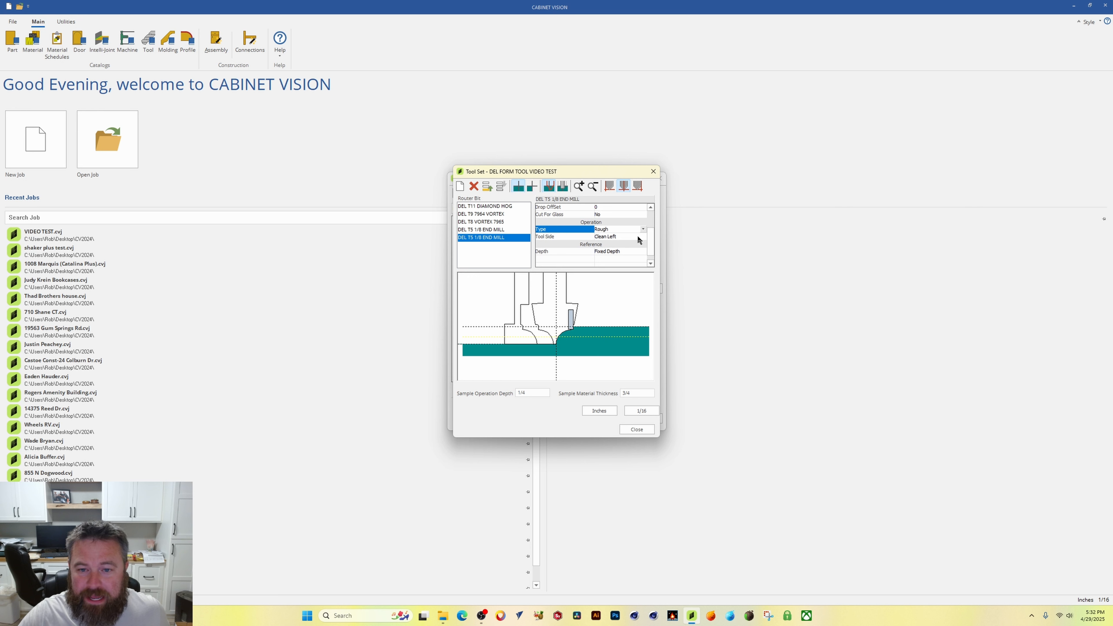
{"action": "left_click", "coordinate": [638, 237]}
{"action": "left_click", "coordinate": [642, 237]}
{"action": "left_click", "coordinate": [625, 252]}
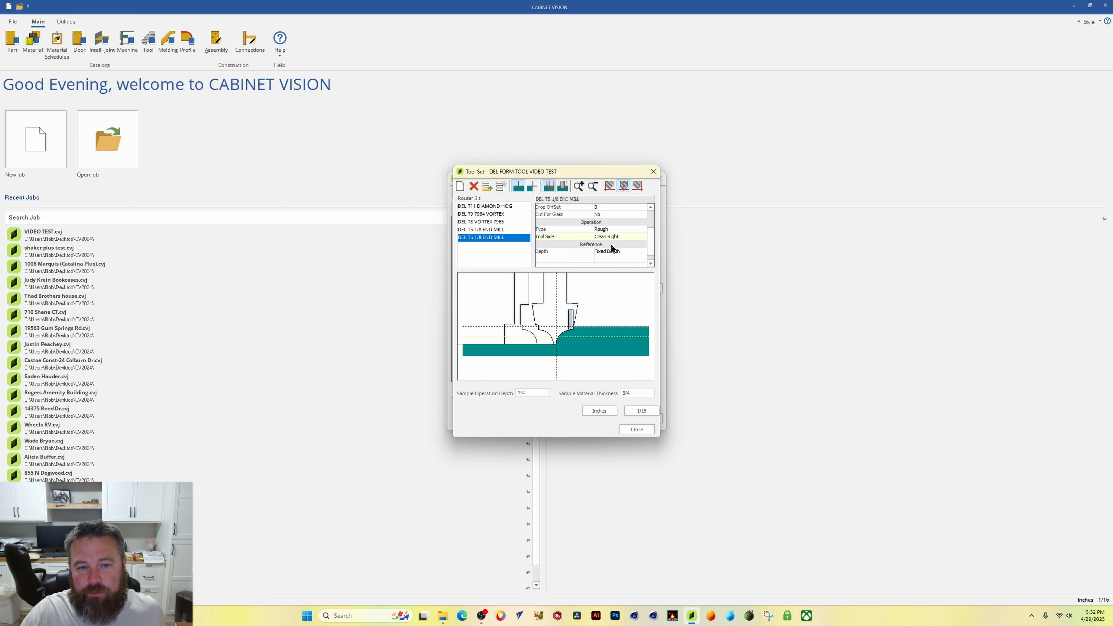
{"action": "left_click", "coordinate": [639, 429]}
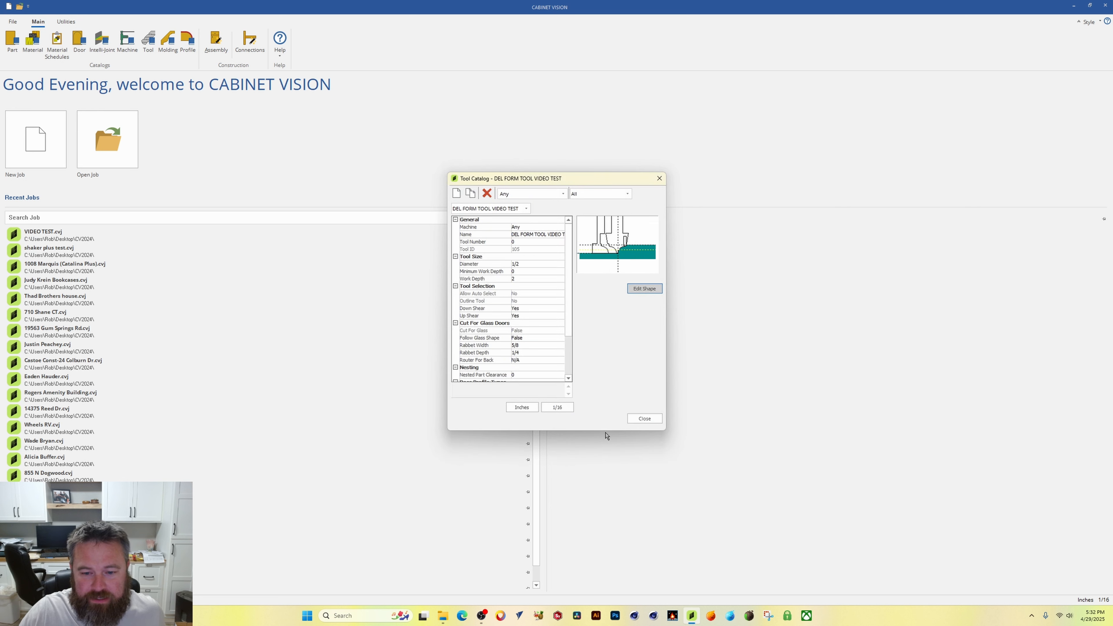
{"action": "left_click", "coordinate": [642, 422]}
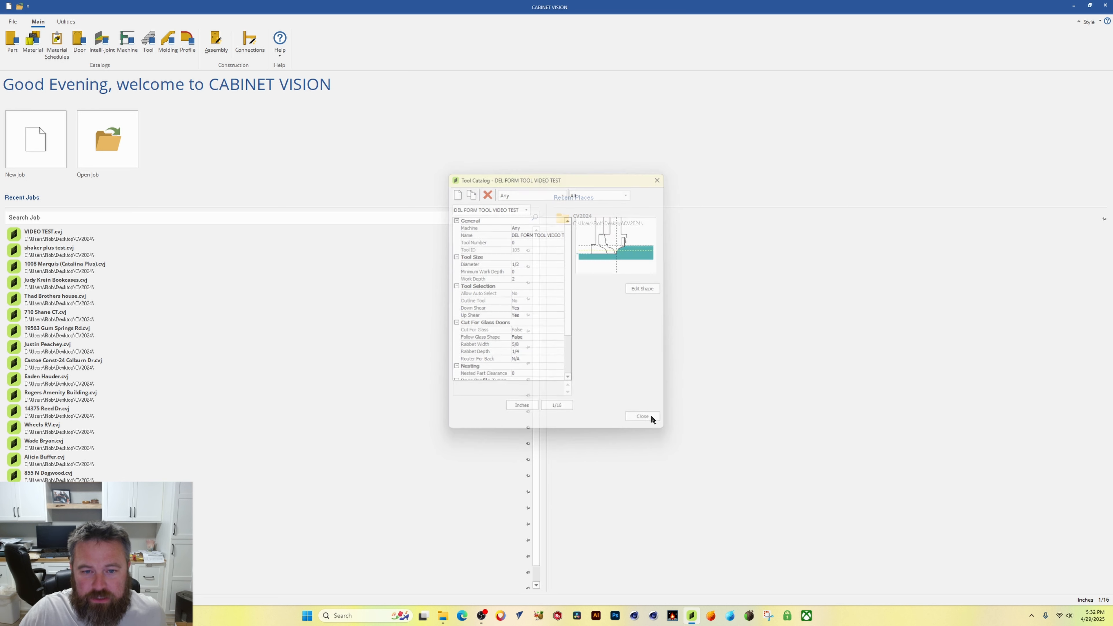
Step: Reopen the VIDEO TEST job and update its doors from the latest database changes
{"action": "left_click", "coordinate": [62, 242]}
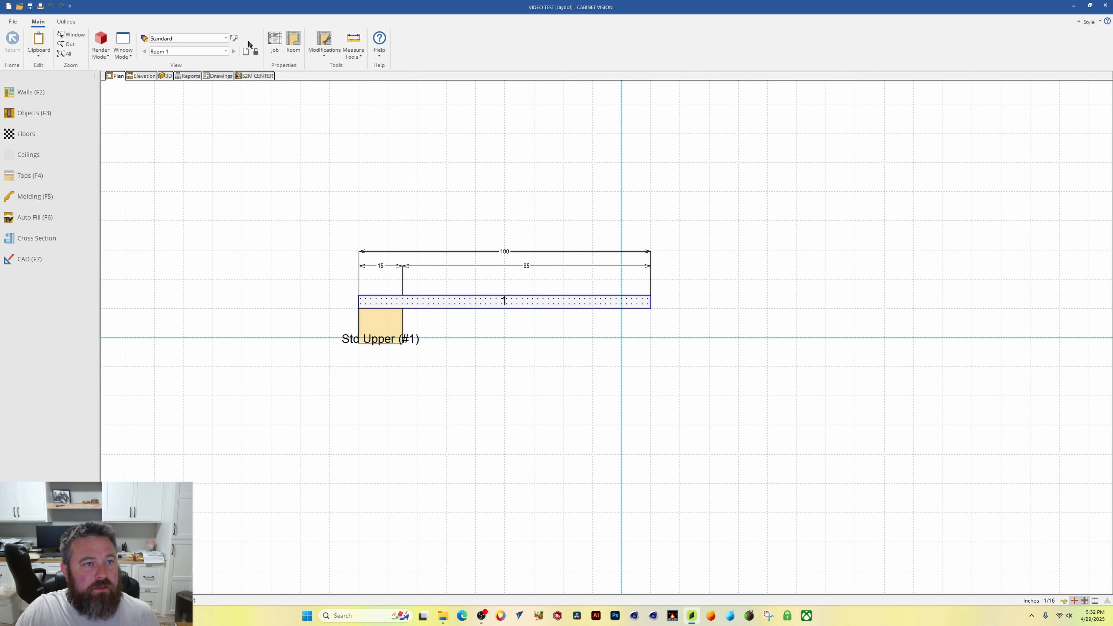
{"action": "left_click", "coordinate": [65, 22]}
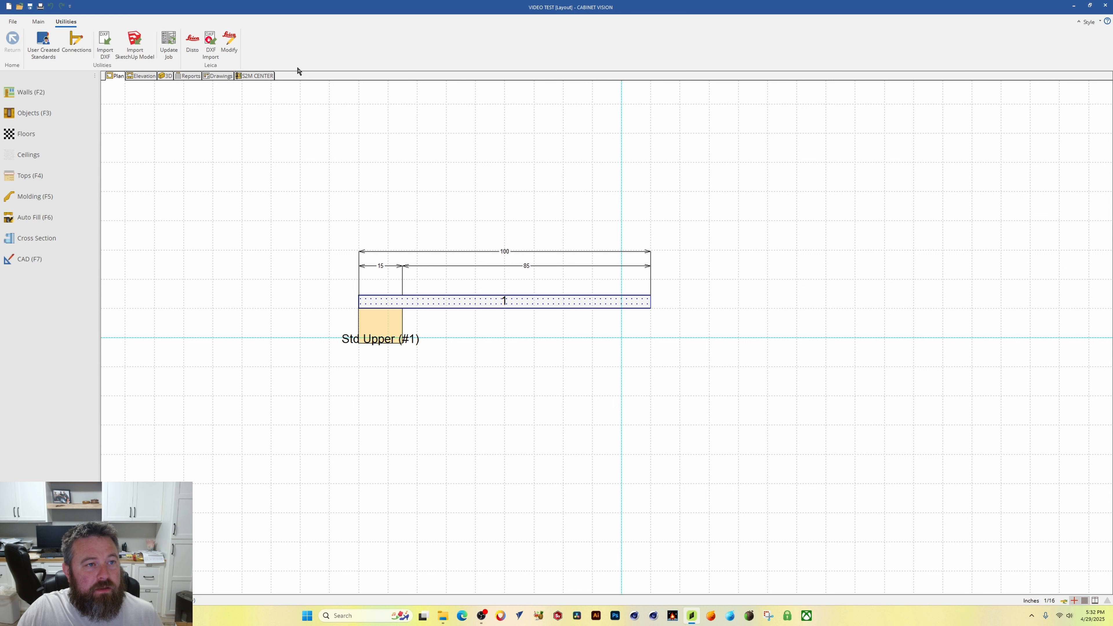
{"action": "left_click", "coordinate": [169, 42]}
{"action": "left_click", "coordinate": [504, 301]}
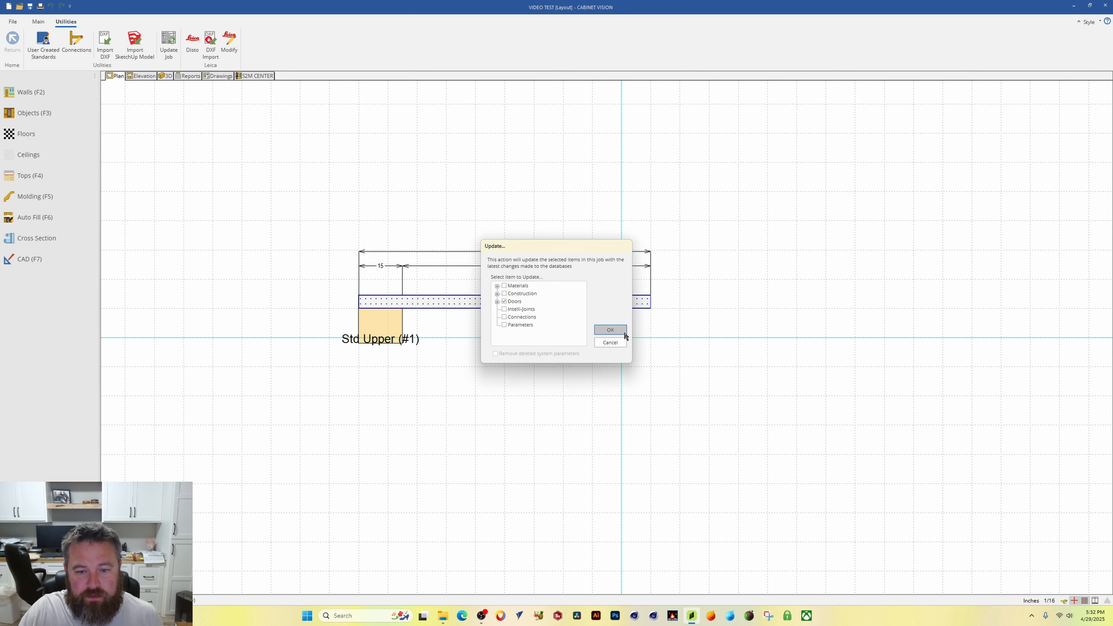
{"action": "left_click", "coordinate": [610, 329]}
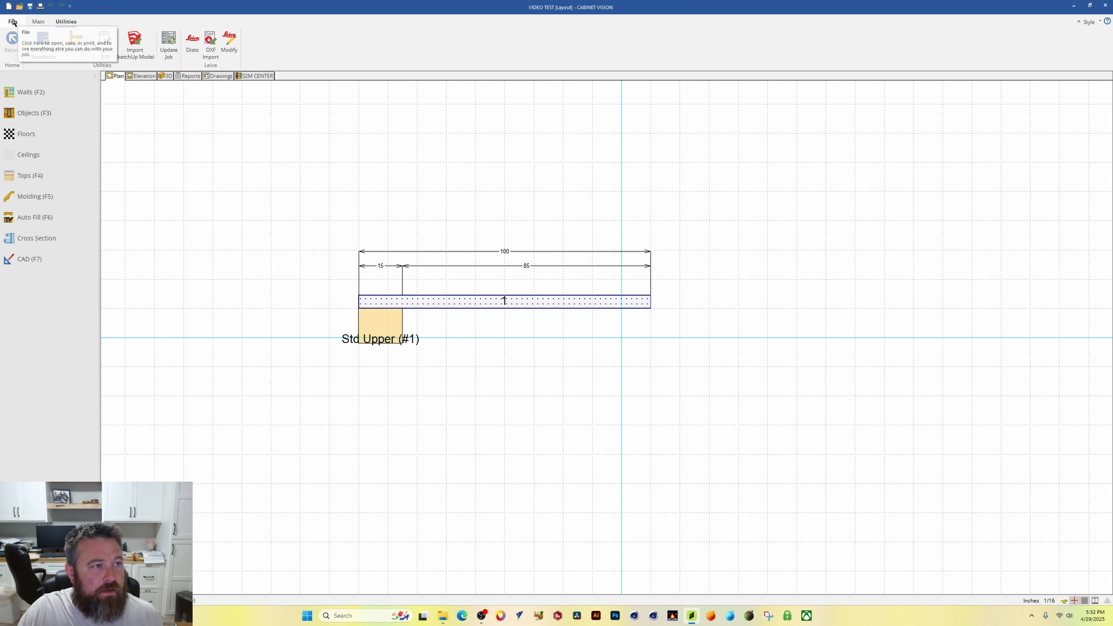
Step: Nest only the door slab part again in S2M Center
{"action": "left_click", "coordinate": [35, 22]}
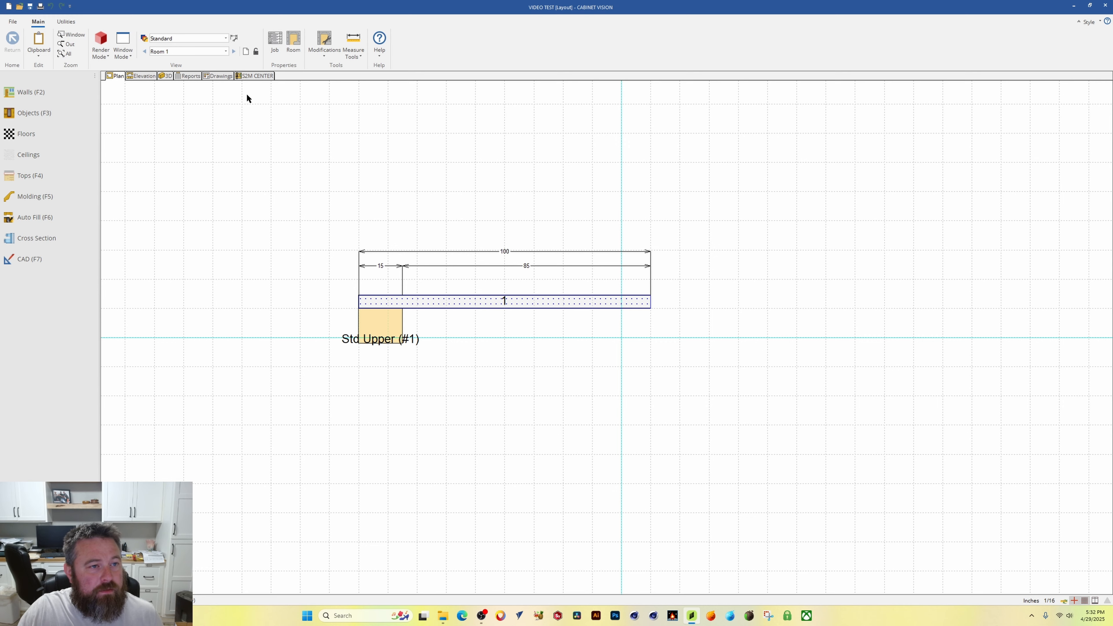
{"action": "left_click", "coordinate": [259, 76]}
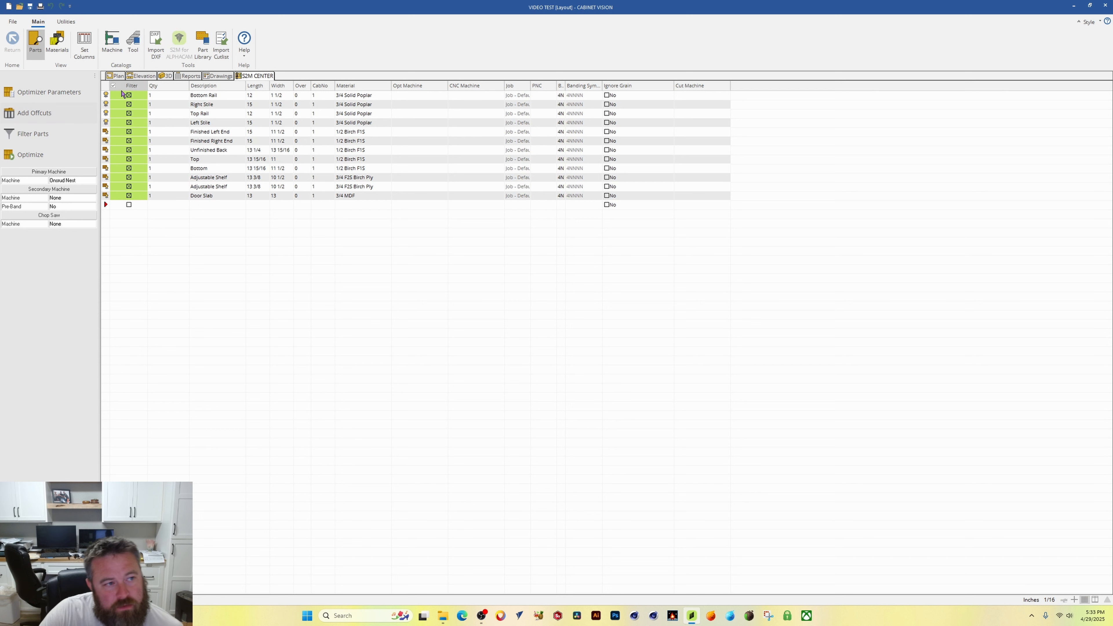
{"action": "left_click", "coordinate": [113, 86]}
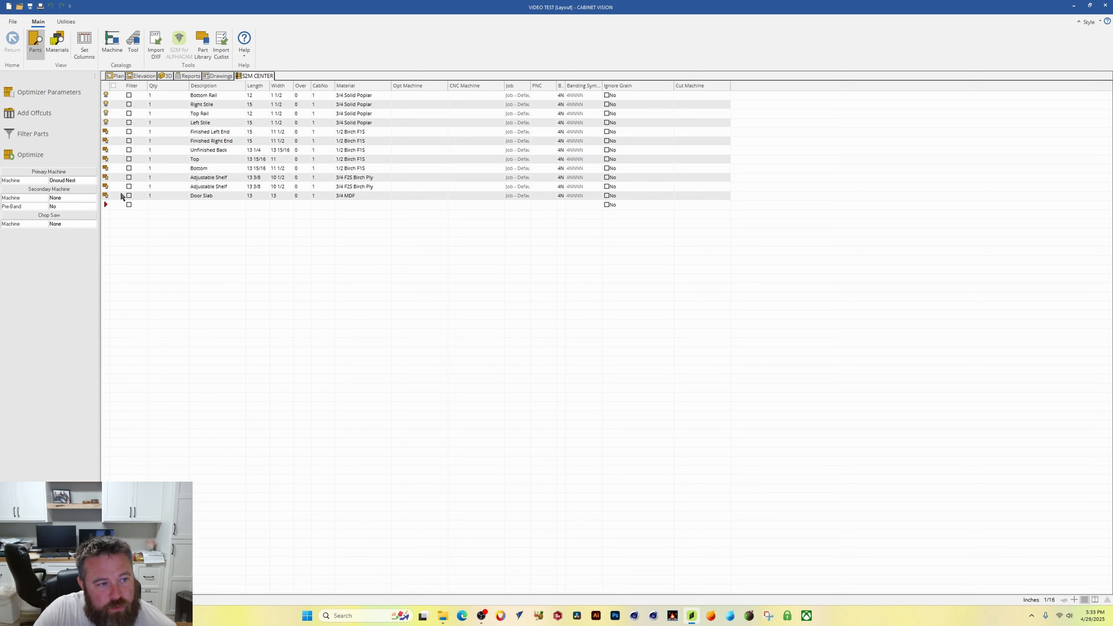
{"action": "left_click", "coordinate": [109, 195]}
{"action": "left_click", "coordinate": [32, 155]}
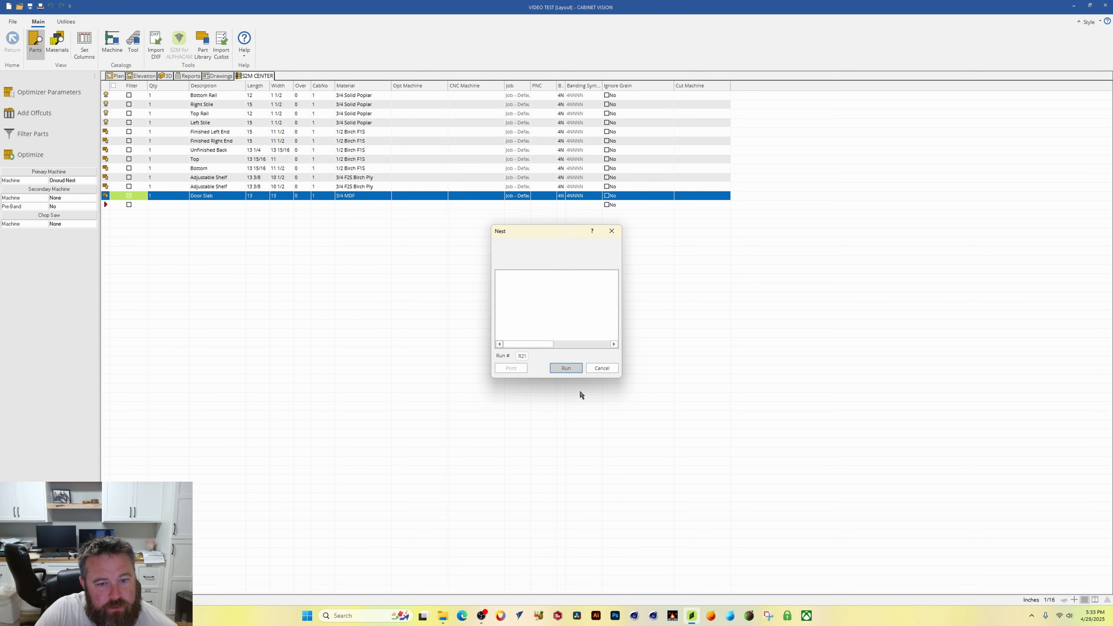
{"action": "left_click", "coordinate": [571, 370]}
{"action": "left_click", "coordinate": [566, 368]}
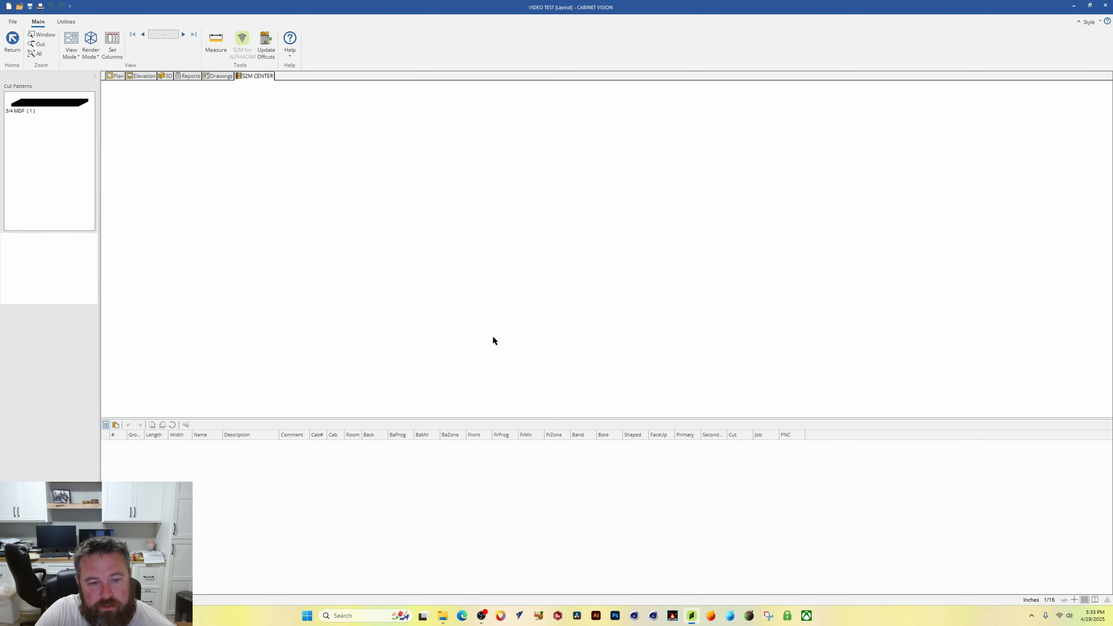
Step: Open the machining simulation for the nested door sheet and set its playback speed
{"action": "left_click", "coordinate": [86, 110]}
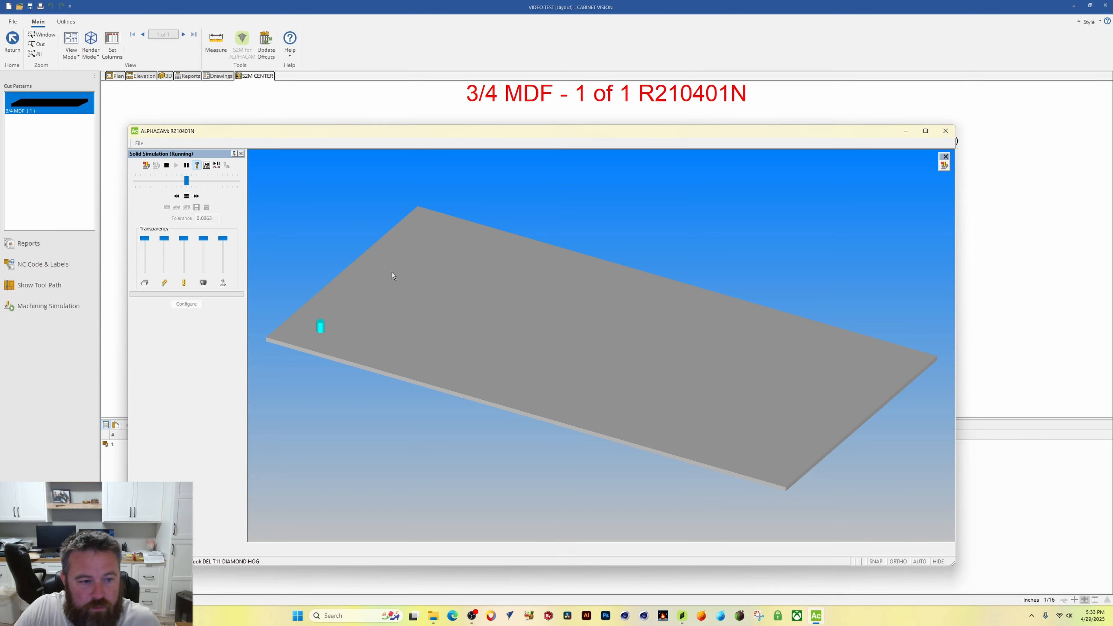
{"action": "scroll", "coordinate": [319, 352], "scroll_direction": "up", "scroll_amount": 6}
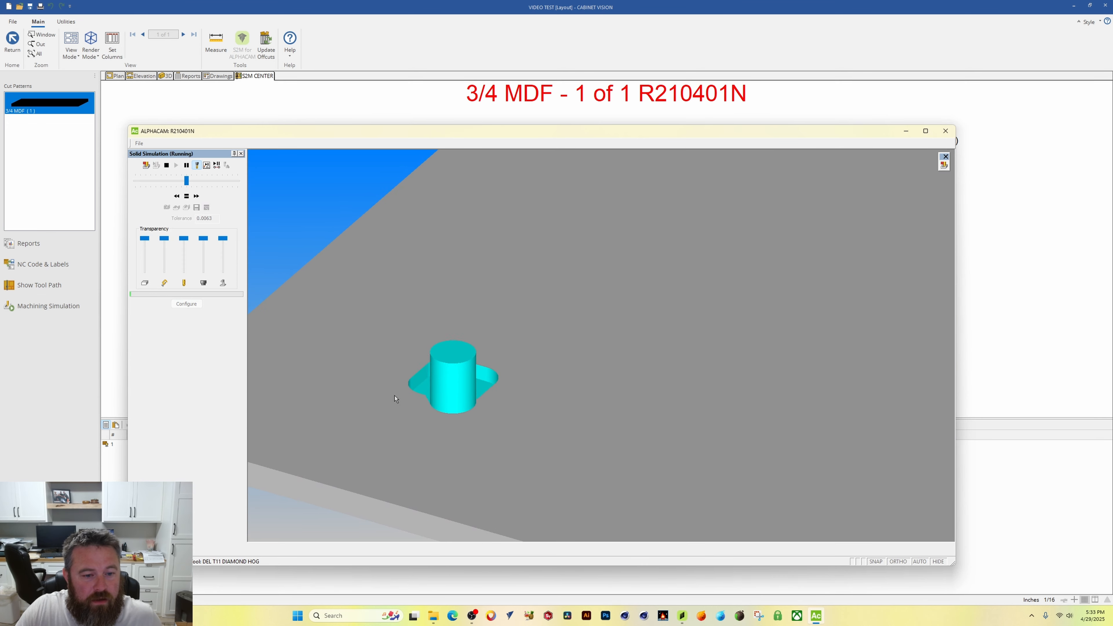
{"action": "left_click", "coordinate": [194, 179]}
{"action": "scroll", "coordinate": [478, 362], "scroll_direction": "down", "scroll_amount": 3}
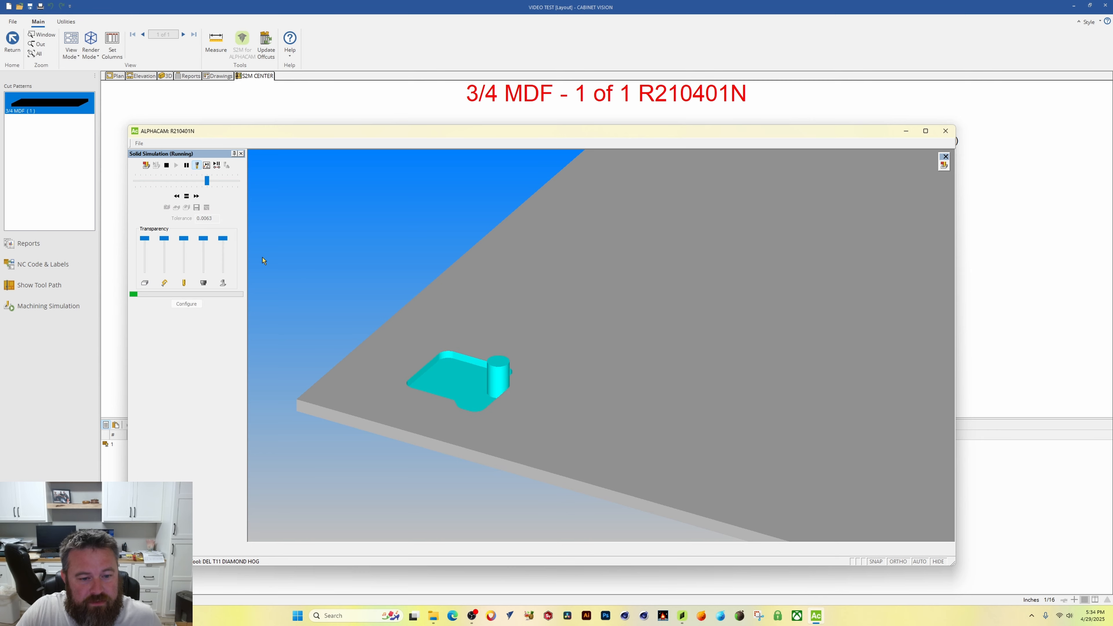
{"action": "middle_click_drag", "start_coordinate": [357, 245], "coordinate": [365, 331]}
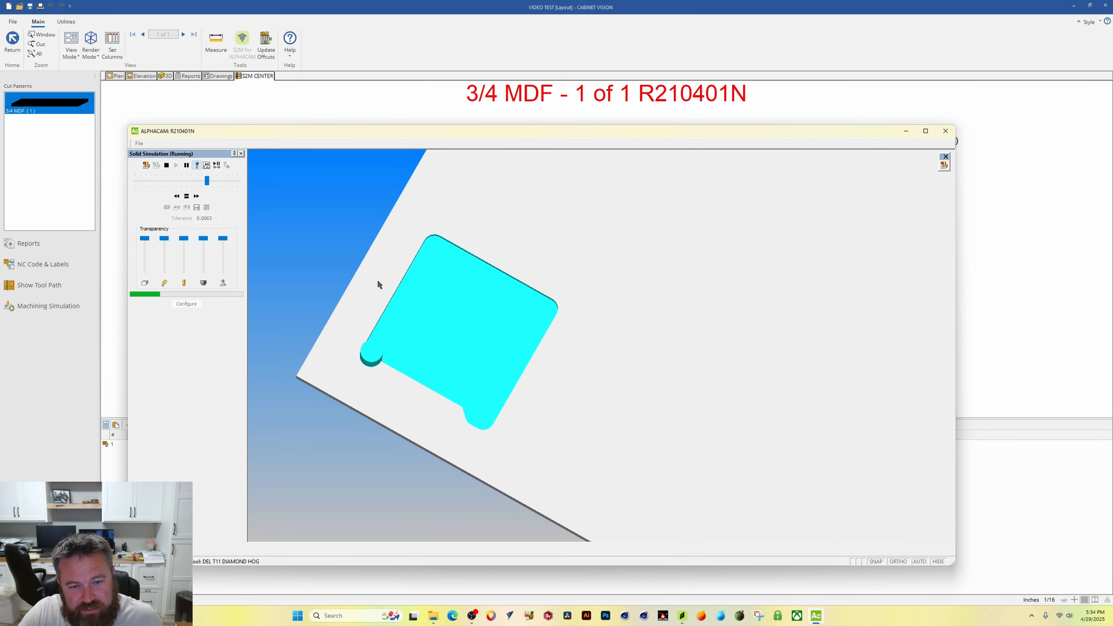
Step: Adjust the simulation speed and zoom in to watch the end mill clean up the door profile
{"action": "mouse_move", "coordinate": [202, 183]}
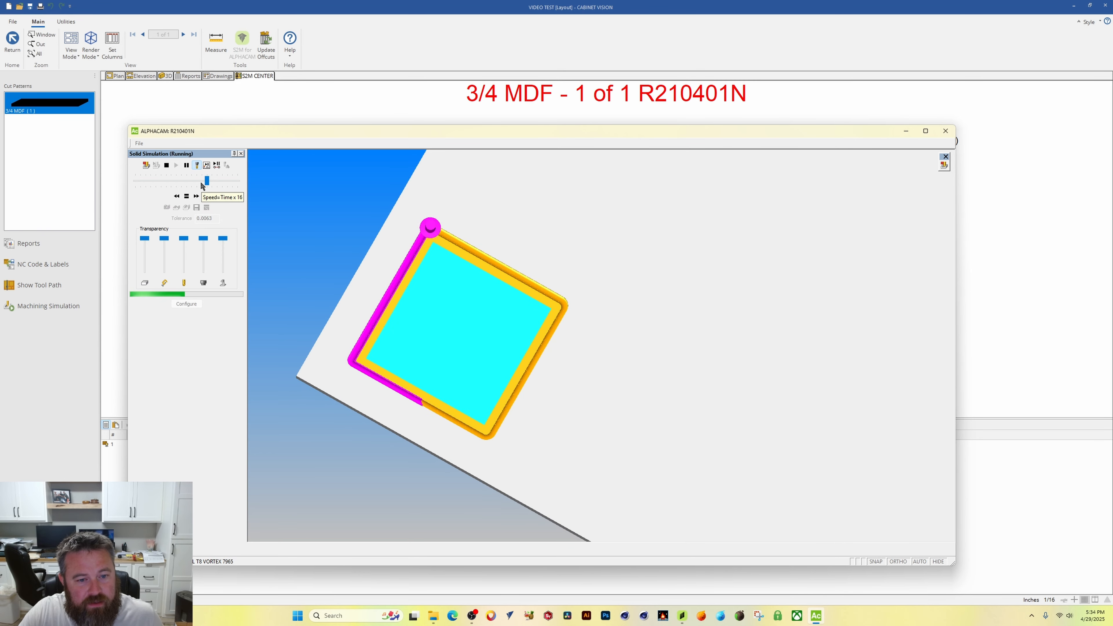
{"action": "left_click", "coordinate": [197, 181]}
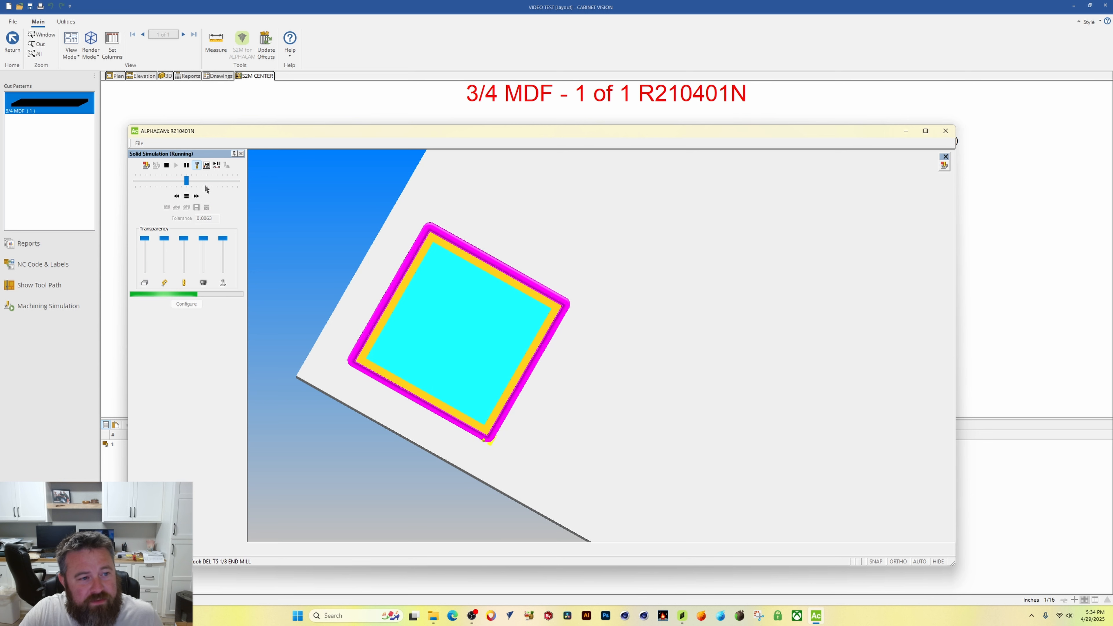
{"action": "left_click", "coordinate": [194, 181]}
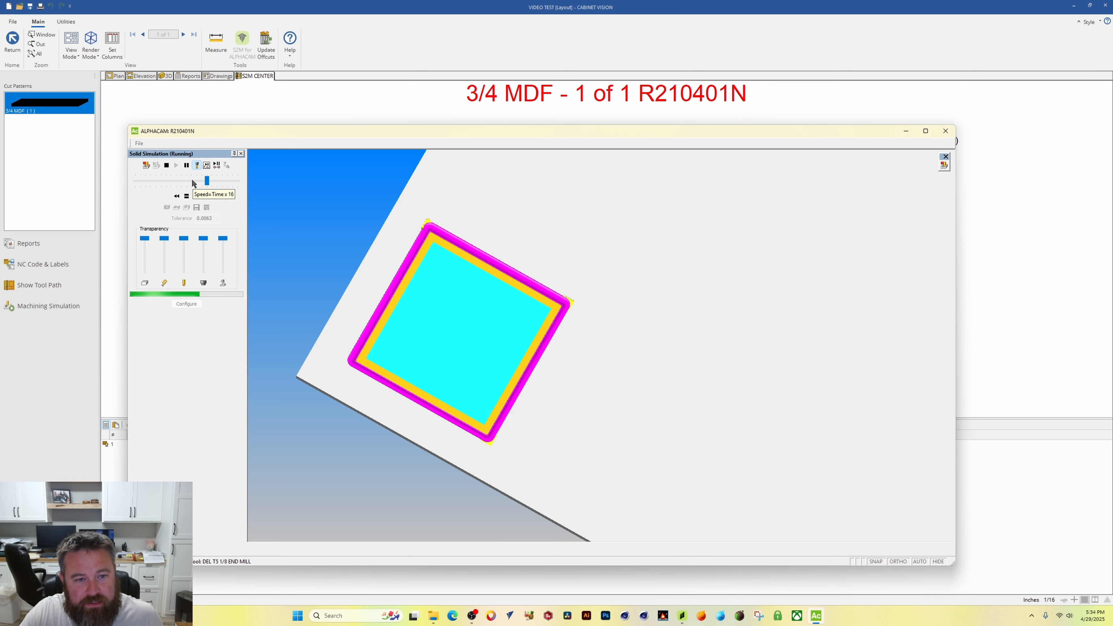
{"action": "left_click", "coordinate": [193, 183]}
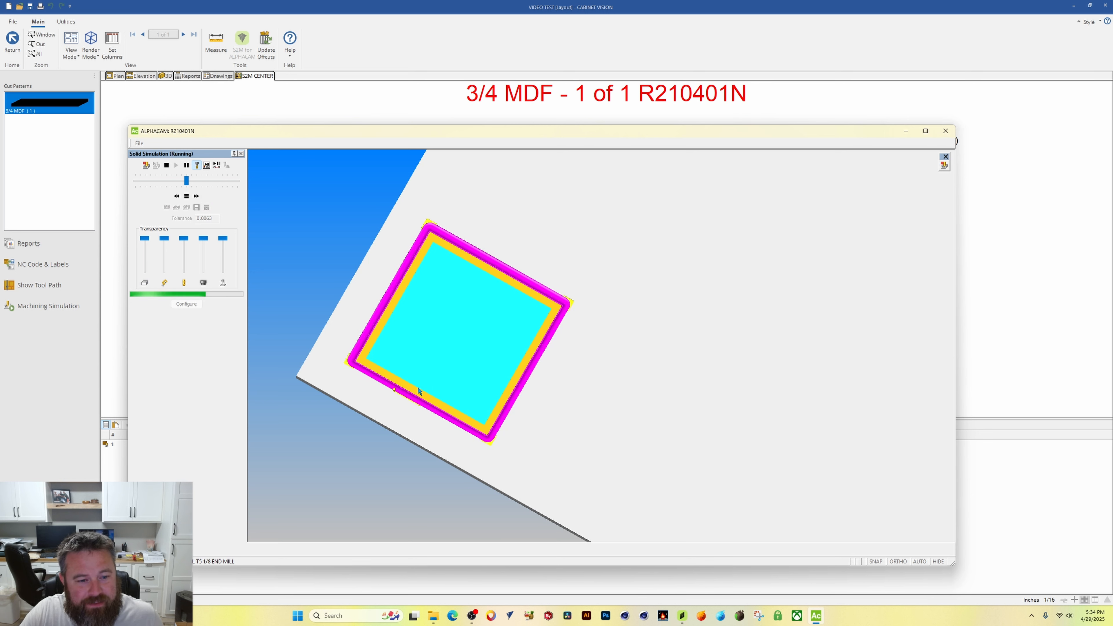
{"action": "scroll", "coordinate": [334, 362], "scroll_direction": "up", "scroll_amount": 2}
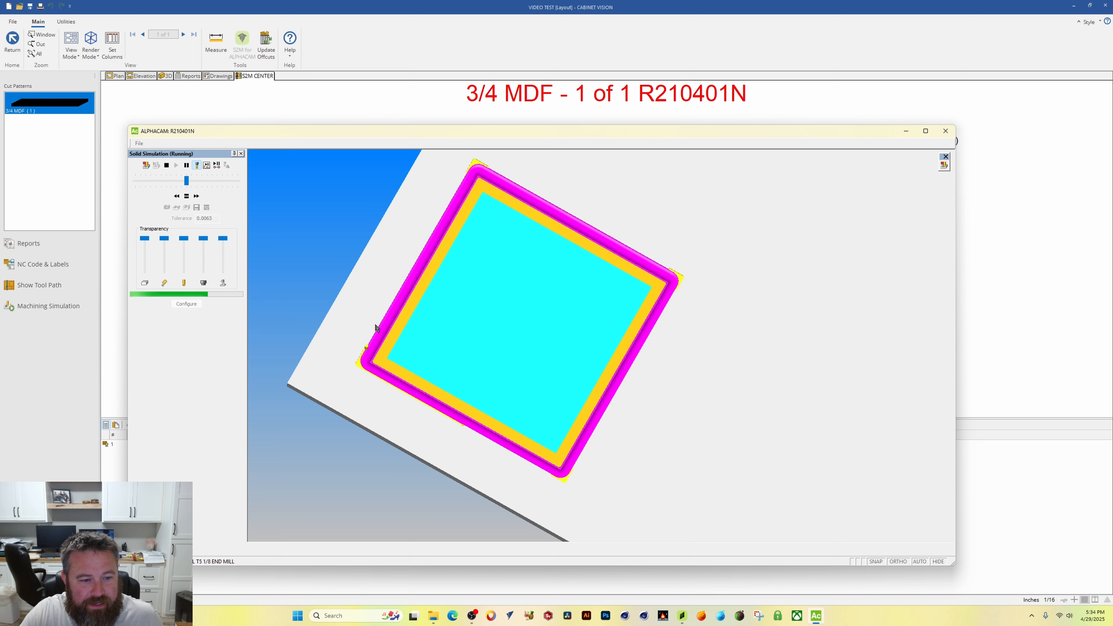
{"action": "scroll", "coordinate": [458, 231], "scroll_direction": "up", "scroll_amount": 2}
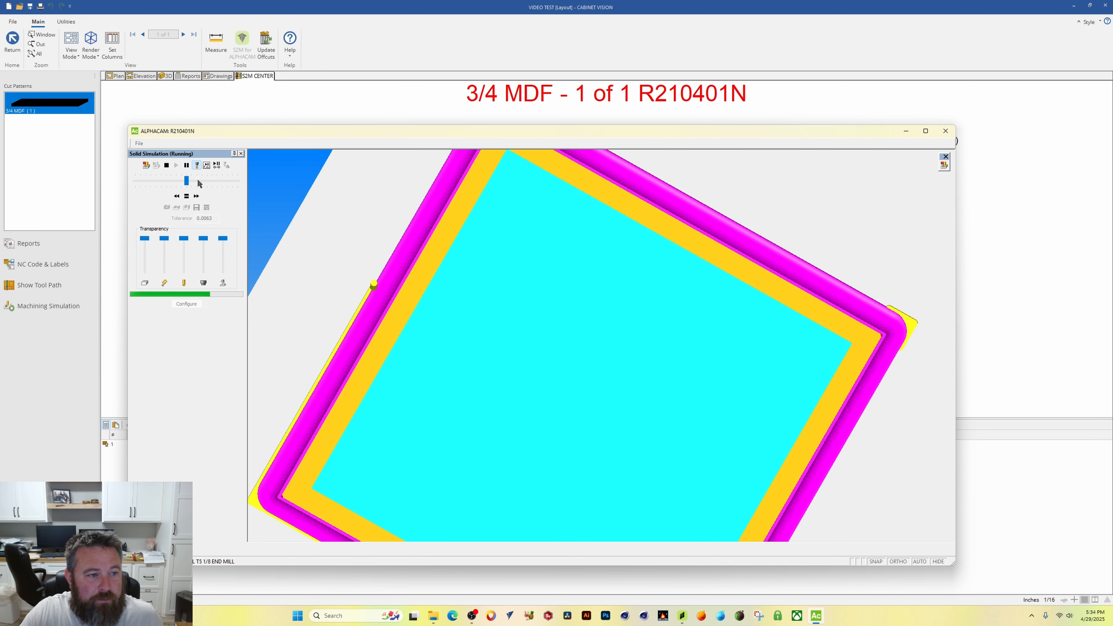
Step: Pause and resume the machining simulation while panning and zooming around the door's profiled edge
{"action": "left_click", "coordinate": [186, 166]}
{"action": "middle_click_drag", "start_coordinate": [459, 212], "coordinate": [441, 358]}
{"action": "scroll", "coordinate": [482, 234], "scroll_direction": "up", "scroll_amount": 2}
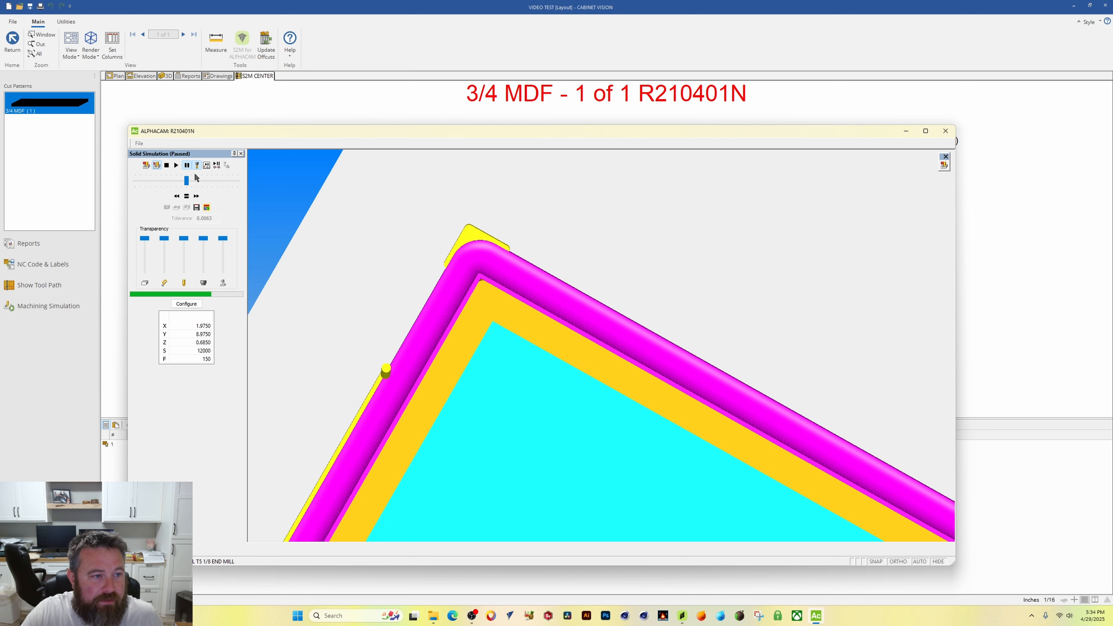
{"action": "left_click", "coordinate": [176, 165]}
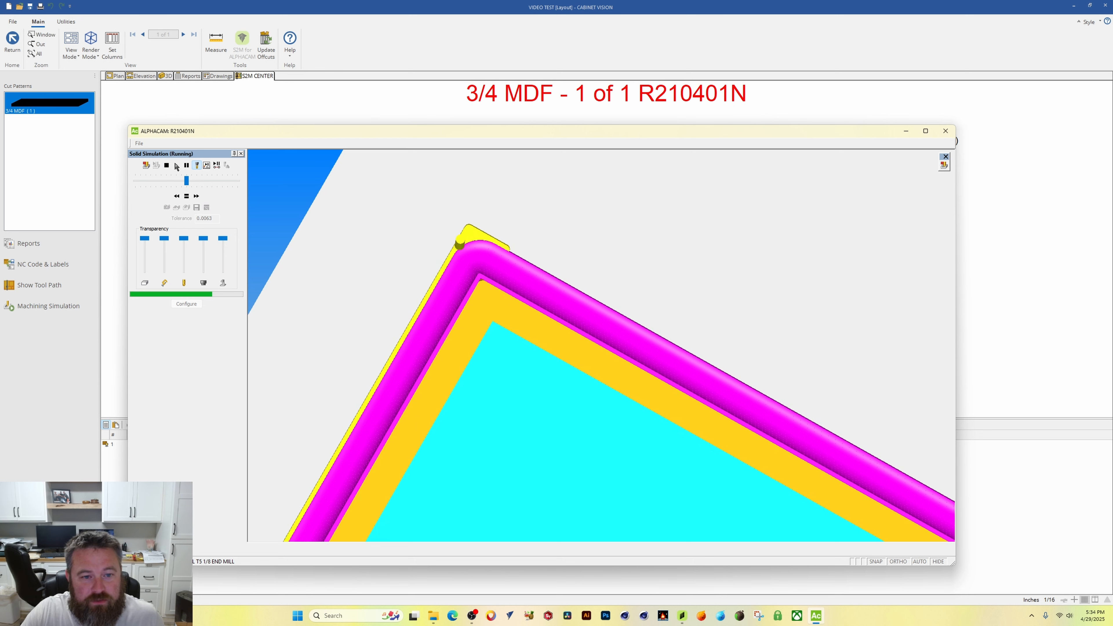
{"action": "middle_click_drag", "start_coordinate": [596, 388], "coordinate": [327, 294]}
{"action": "middle_click_drag", "start_coordinate": [867, 460], "coordinate": [690, 275]}
{"action": "middle_click_drag", "start_coordinate": [551, 510], "coordinate": [585, 459]}
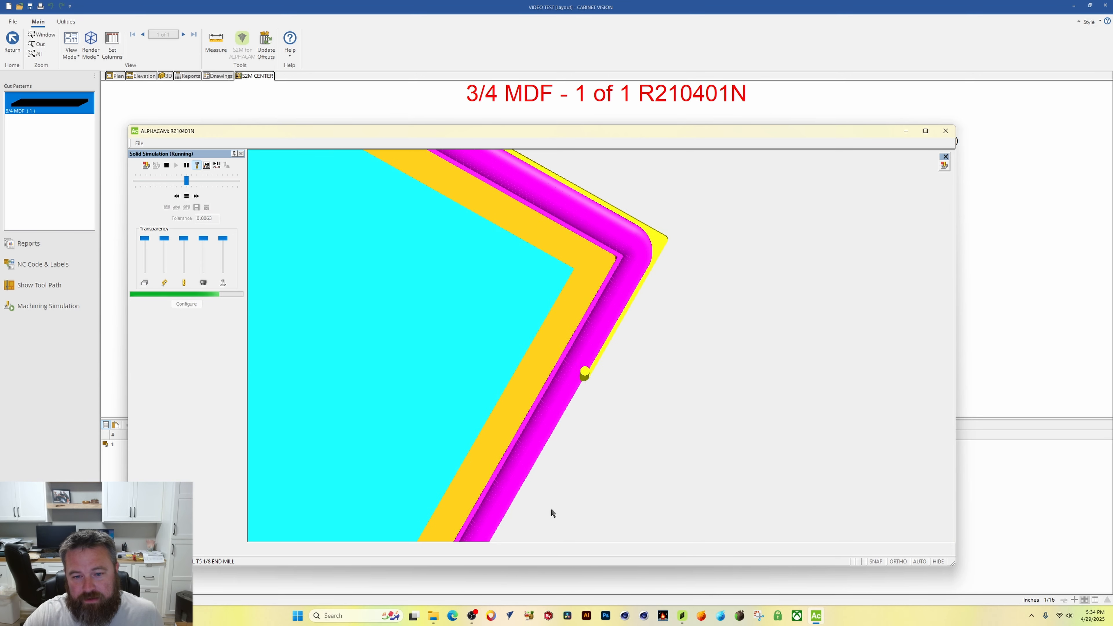
{"action": "scroll", "coordinate": [593, 445], "scroll_direction": "up", "scroll_amount": 4}
{"action": "scroll", "coordinate": [488, 492], "scroll_direction": "down", "scroll_amount": 7}
{"action": "middle_click_drag", "start_coordinate": [457, 525], "coordinate": [529, 440]}
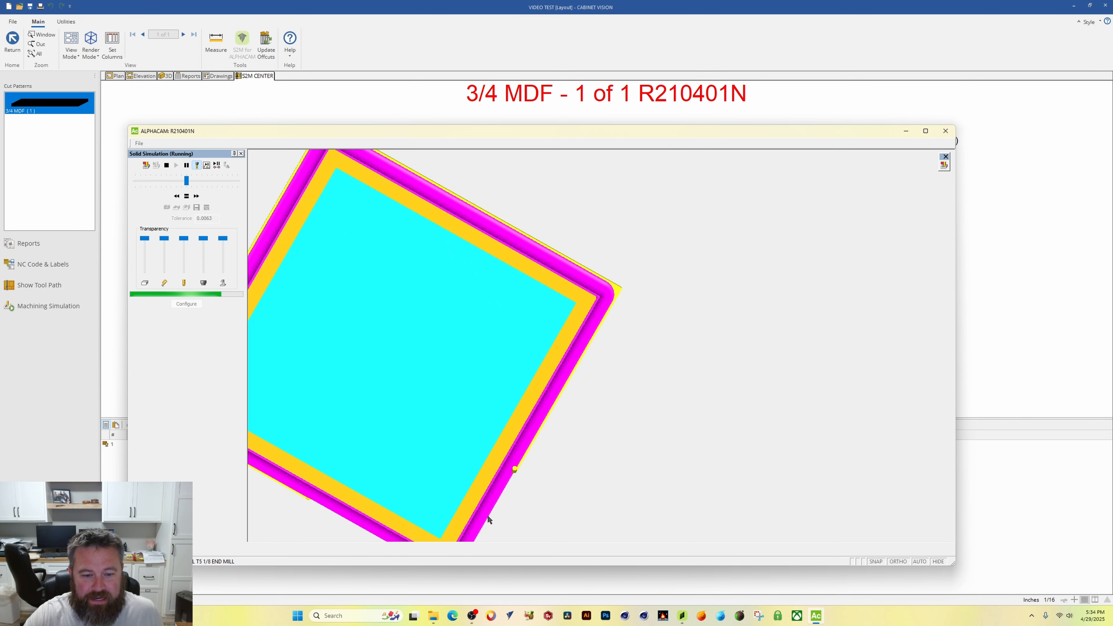
{"action": "middle_click_drag", "start_coordinate": [495, 512], "coordinate": [516, 480]}
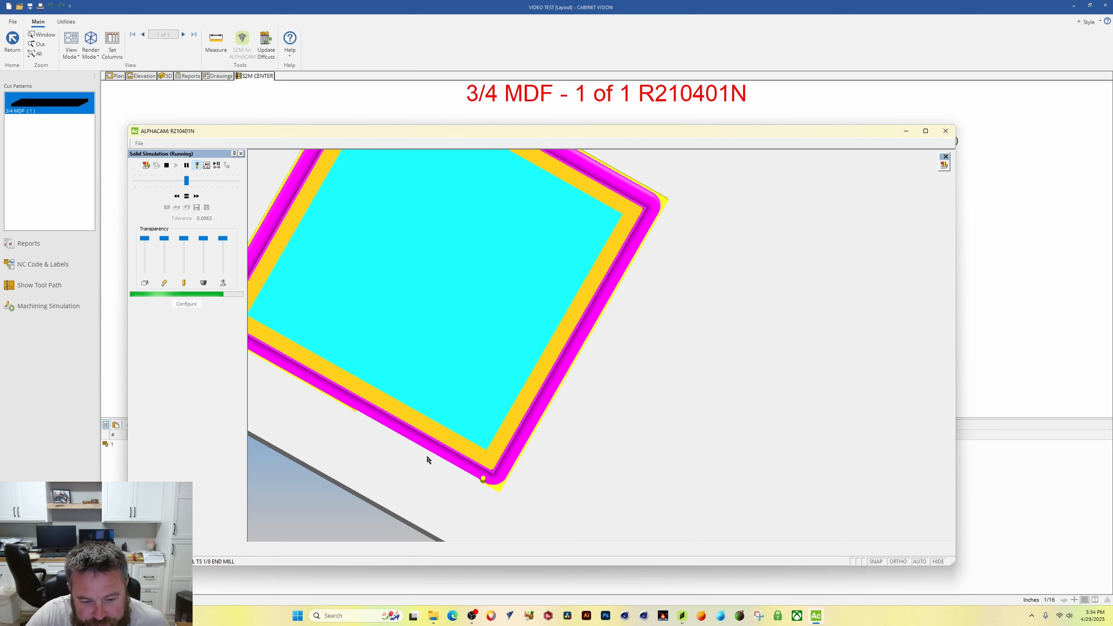
{"action": "scroll", "coordinate": [356, 394], "scroll_direction": "up", "scroll_amount": 1}
{"action": "middle_click_drag", "start_coordinate": [259, 357], "coordinate": [356, 395]}
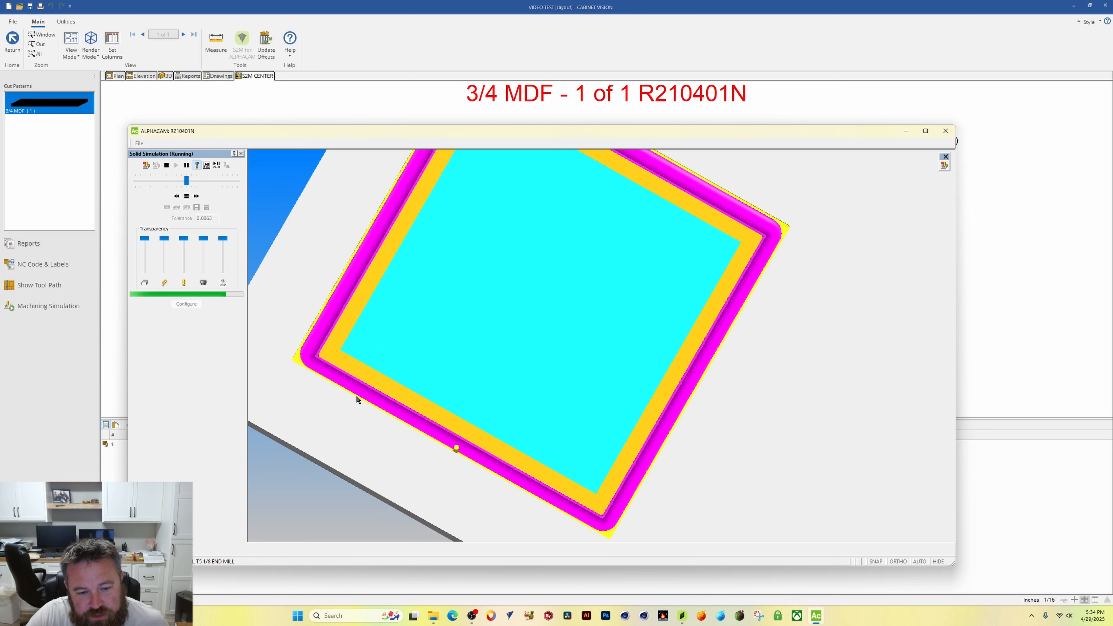
{"action": "scroll", "coordinate": [622, 392], "scroll_direction": "down", "scroll_amount": 2}
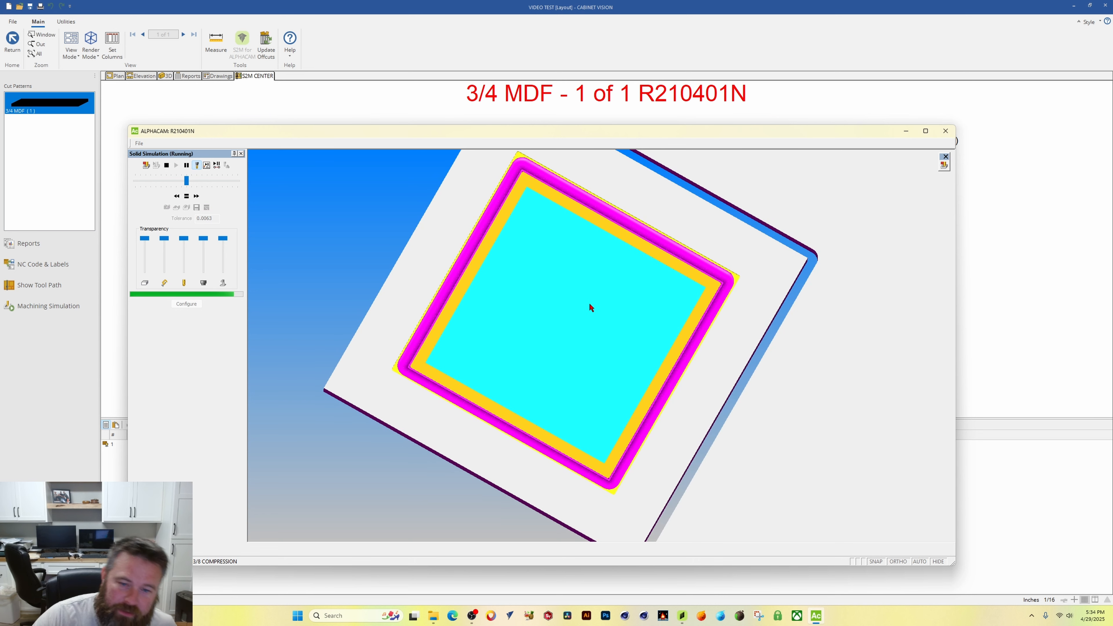
Step: Orbit, zoom and maximize the simulation to inspect the finished door profile from several angles, then close it
{"action": "middle_click_drag", "start_coordinate": [554, 232], "coordinate": [552, 285]}
{"action": "scroll", "coordinate": [554, 286], "scroll_direction": "down", "scroll_amount": 2}
{"action": "scroll", "coordinate": [559, 291], "scroll_direction": "up", "scroll_amount": 2}
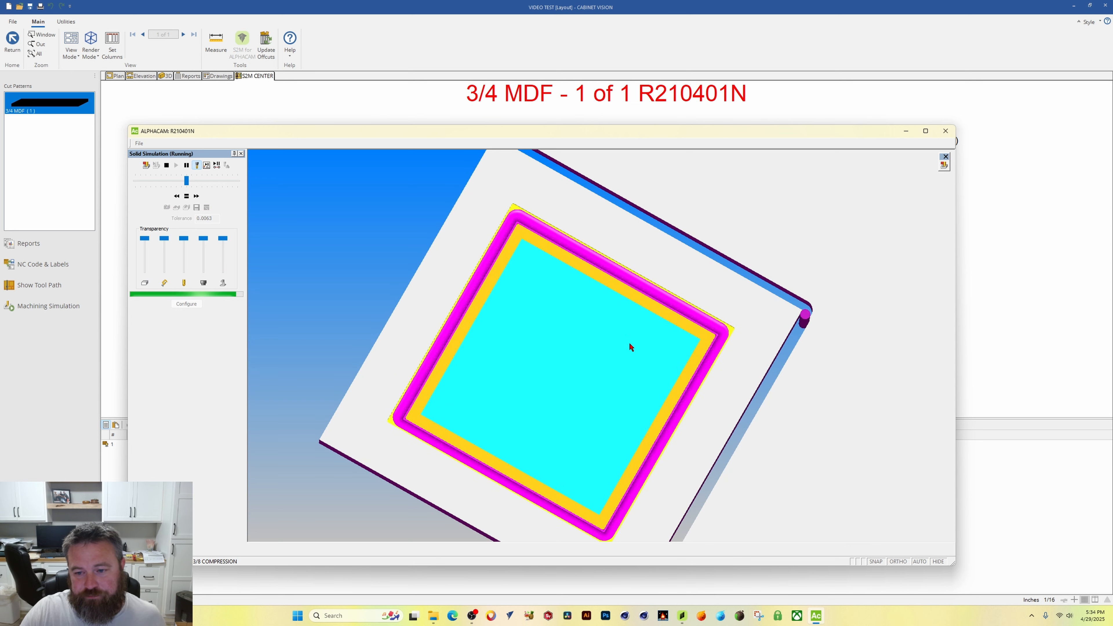
{"action": "middle_click_drag", "start_coordinate": [644, 483], "coordinate": [639, 343]}
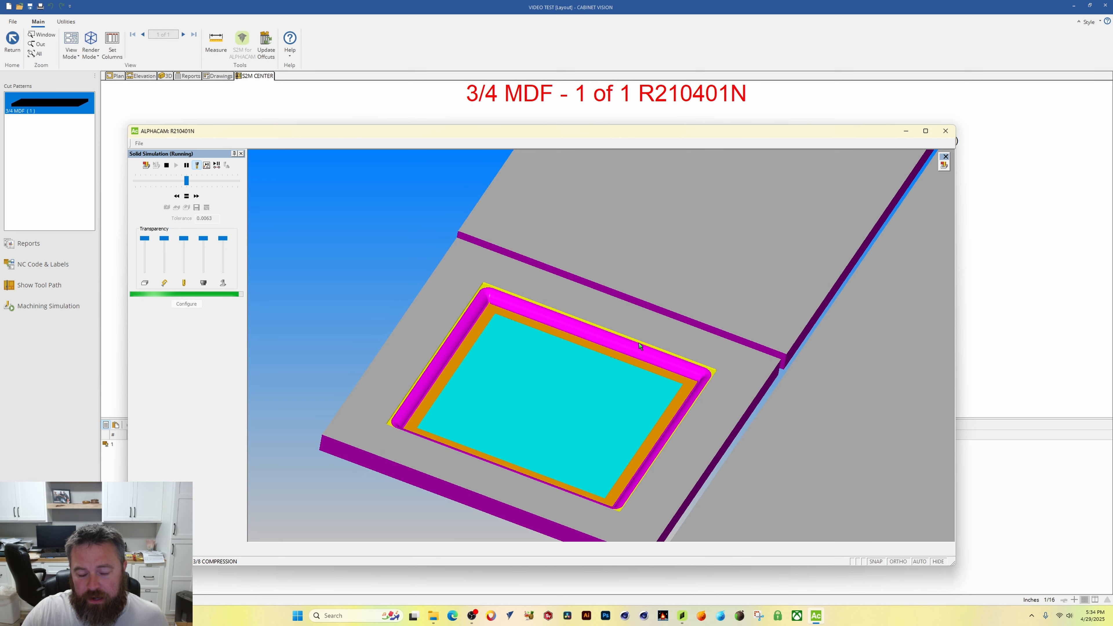
{"action": "scroll", "coordinate": [475, 289], "scroll_direction": "up", "scroll_amount": 5}
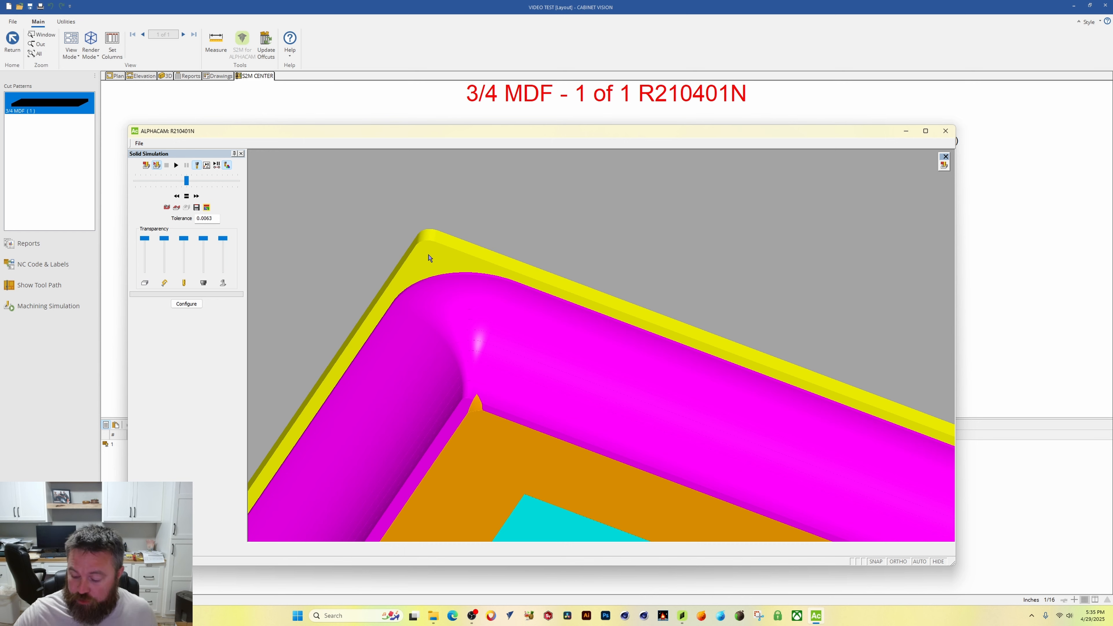
{"action": "scroll", "coordinate": [553, 300], "scroll_direction": "down", "scroll_amount": 5}
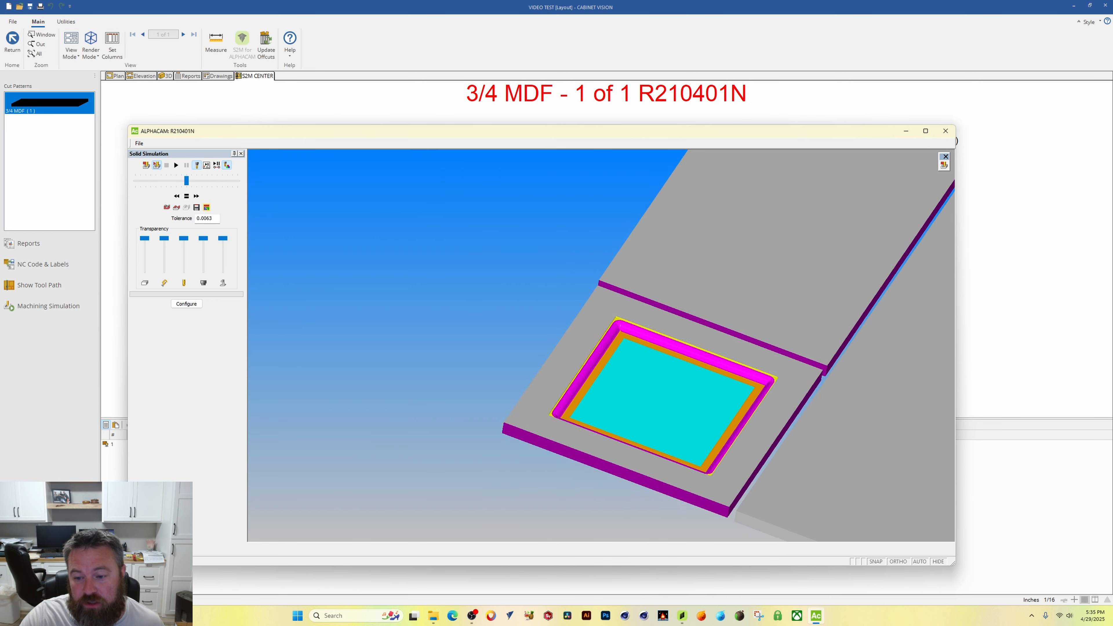
{"action": "scroll", "coordinate": [698, 397], "scroll_direction": "up", "scroll_amount": 3}
{"action": "middle_click_drag", "start_coordinate": [707, 284], "coordinate": [719, 323]}
{"action": "middle_click_drag", "start_coordinate": [516, 445], "coordinate": [890, 337]}
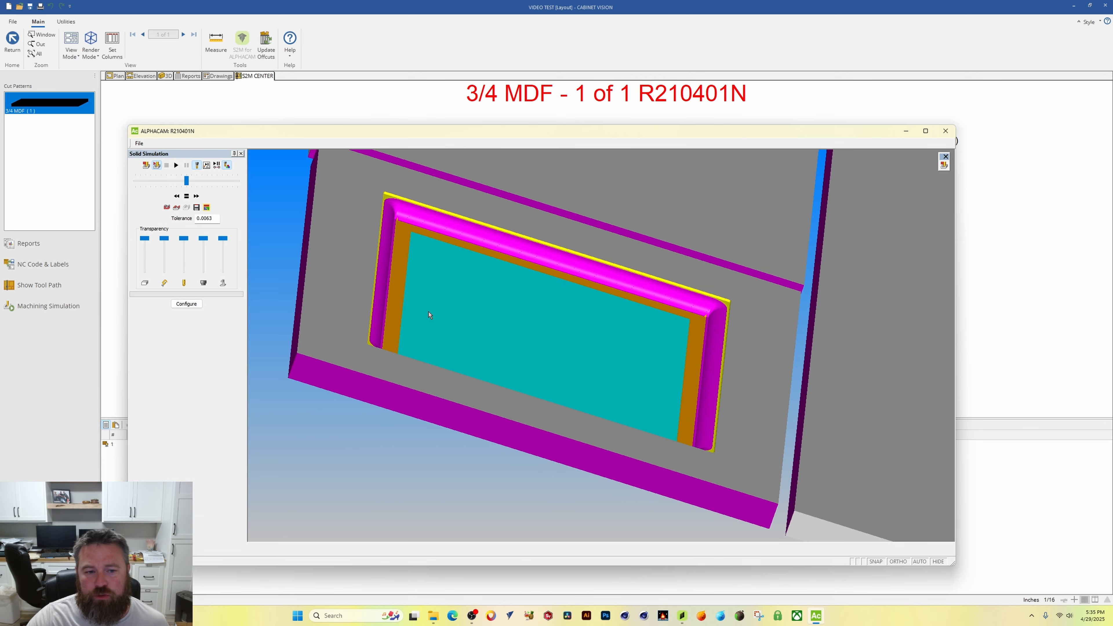
{"action": "middle_click_drag", "start_coordinate": [376, 211], "coordinate": [383, 242]}
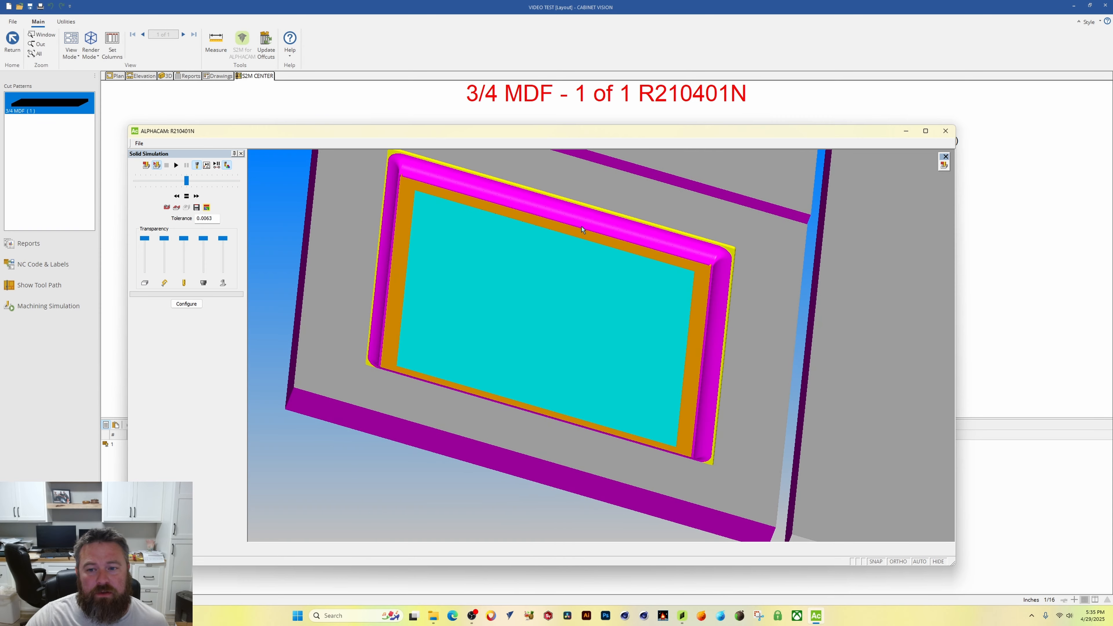
{"action": "scroll", "coordinate": [682, 272], "scroll_direction": "down", "scroll_amount": 3}
{"action": "left_click", "coordinate": [926, 131]}
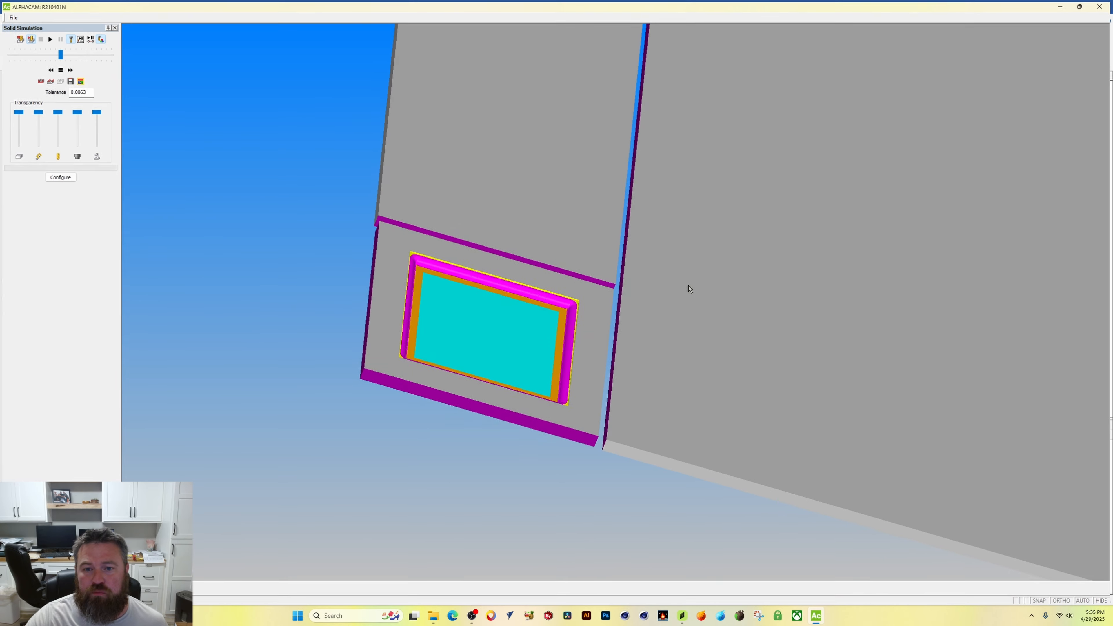
{"action": "scroll", "coordinate": [517, 343], "scroll_direction": "up", "scroll_amount": 3}
{"action": "scroll", "coordinate": [518, 344], "scroll_direction": "down", "scroll_amount": 2}
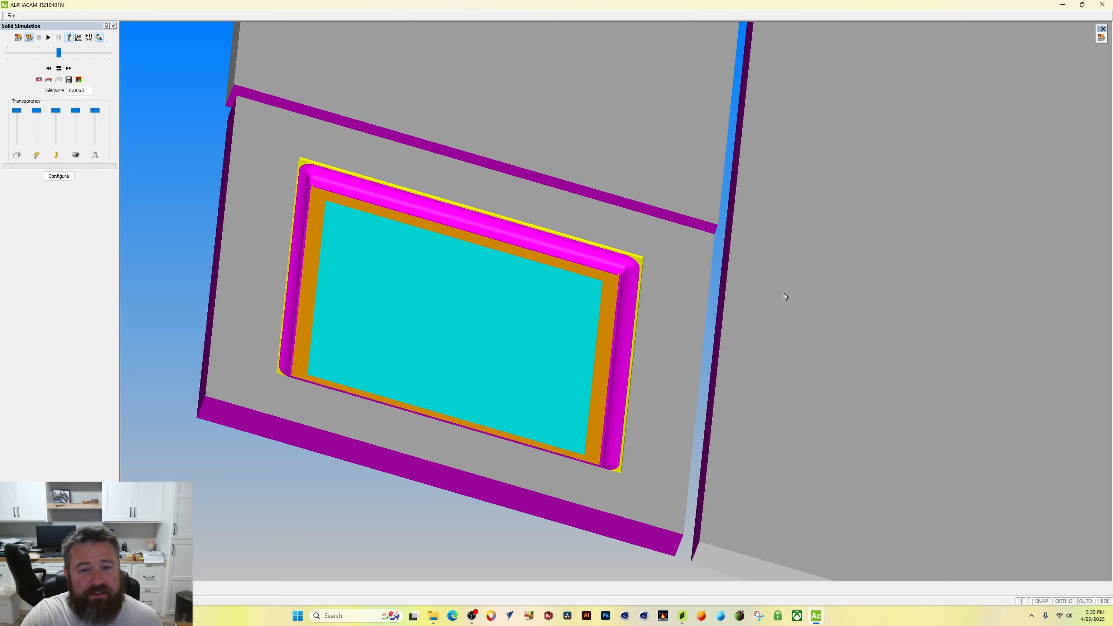
{"action": "scroll", "coordinate": [744, 322], "scroll_direction": "up", "scroll_amount": 5}
{"action": "scroll", "coordinate": [743, 333], "scroll_direction": "down", "scroll_amount": 8}
{"action": "middle_click_drag", "start_coordinate": [743, 343], "coordinate": [683, 241]}
{"action": "middle_click_drag", "start_coordinate": [808, 283], "coordinate": [753, 109]}
{"action": "middle_click_drag", "start_coordinate": [855, 343], "coordinate": [824, 186]}
{"action": "scroll", "coordinate": [825, 186], "scroll_direction": "up", "scroll_amount": 2}
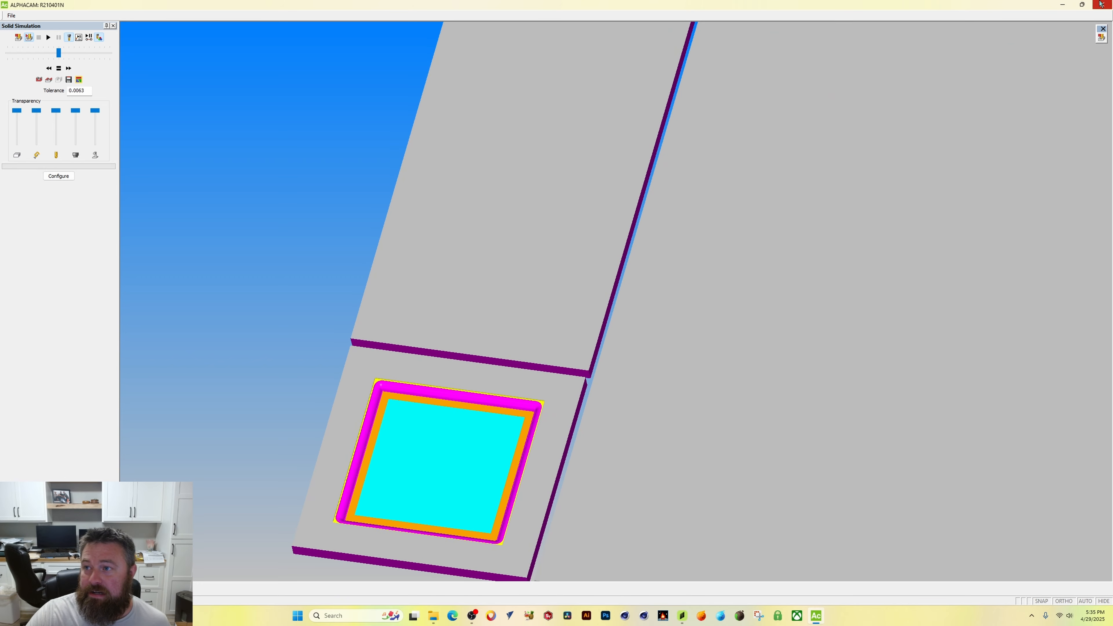
{"action": "left_click", "coordinate": [1102, 3]}
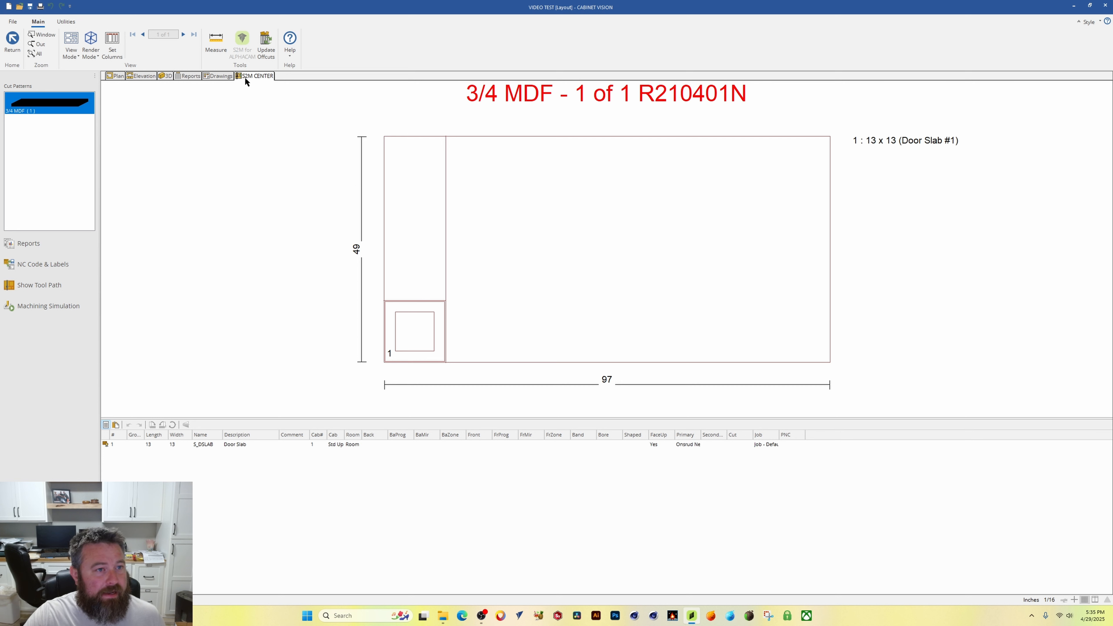
Step: Run the NC Code & Labels output for the nested door sheet
{"action": "left_click", "coordinate": [72, 265]}
{"action": "left_click", "coordinate": [588, 241]}
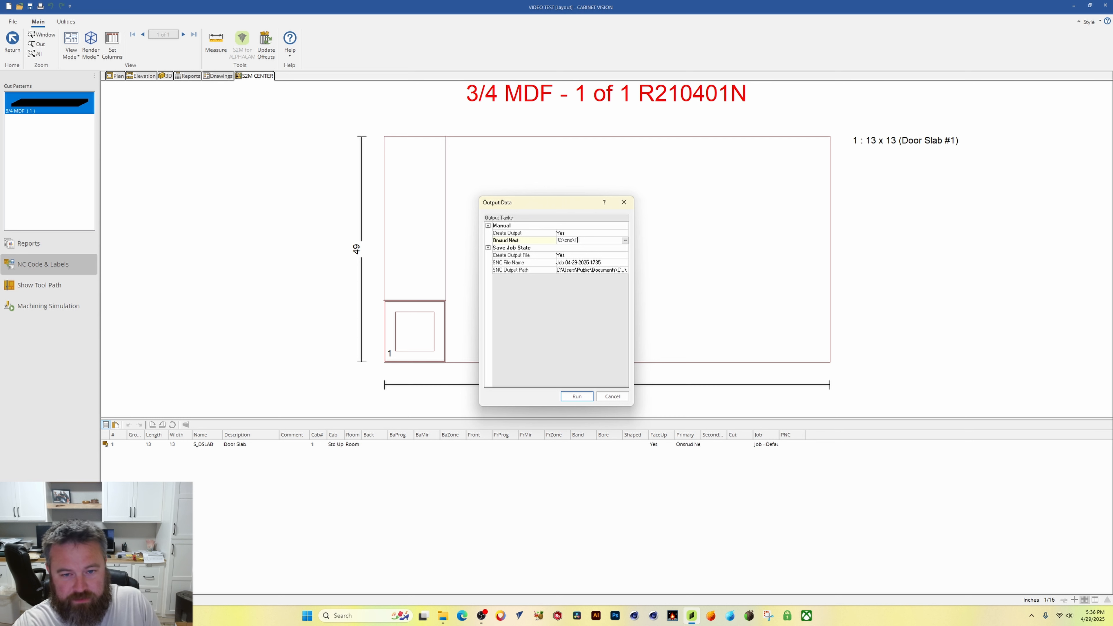
{"action": "left_click", "coordinate": [577, 396]}
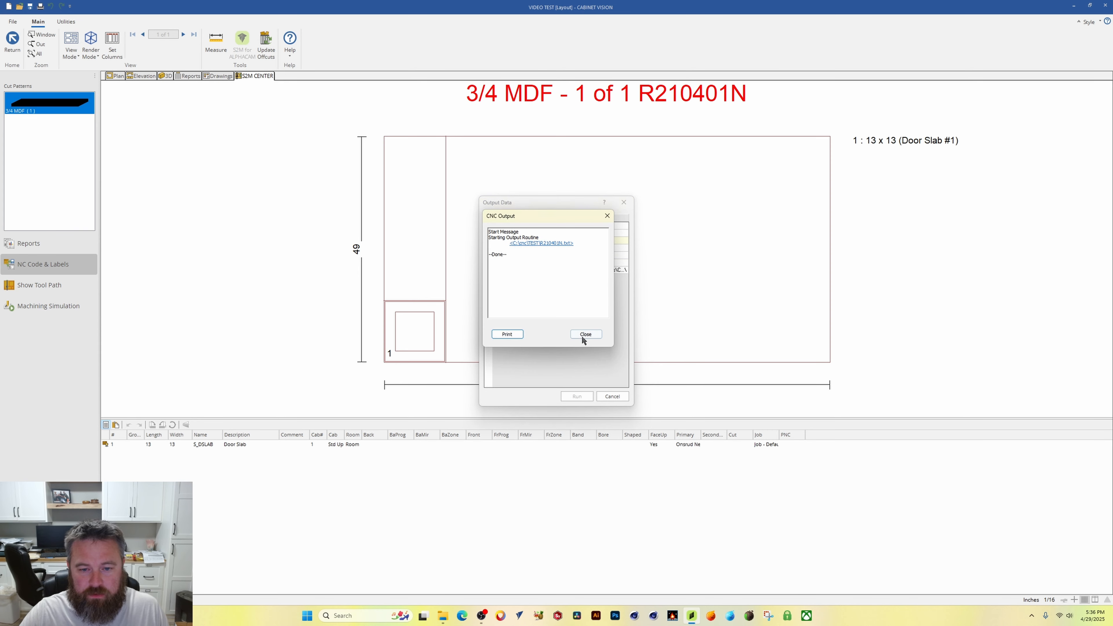
{"action": "left_click", "coordinate": [576, 396]}
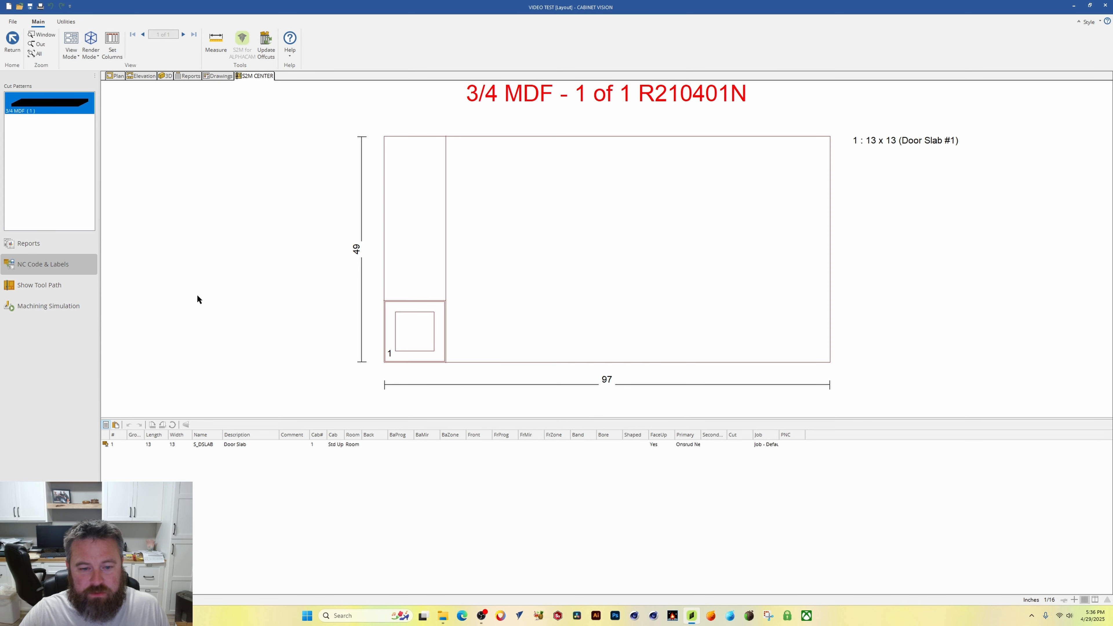
Step: Print the Pattern Sheets report for the nested 3/4 MDF sheet
{"action": "left_click", "coordinate": [48, 249]}
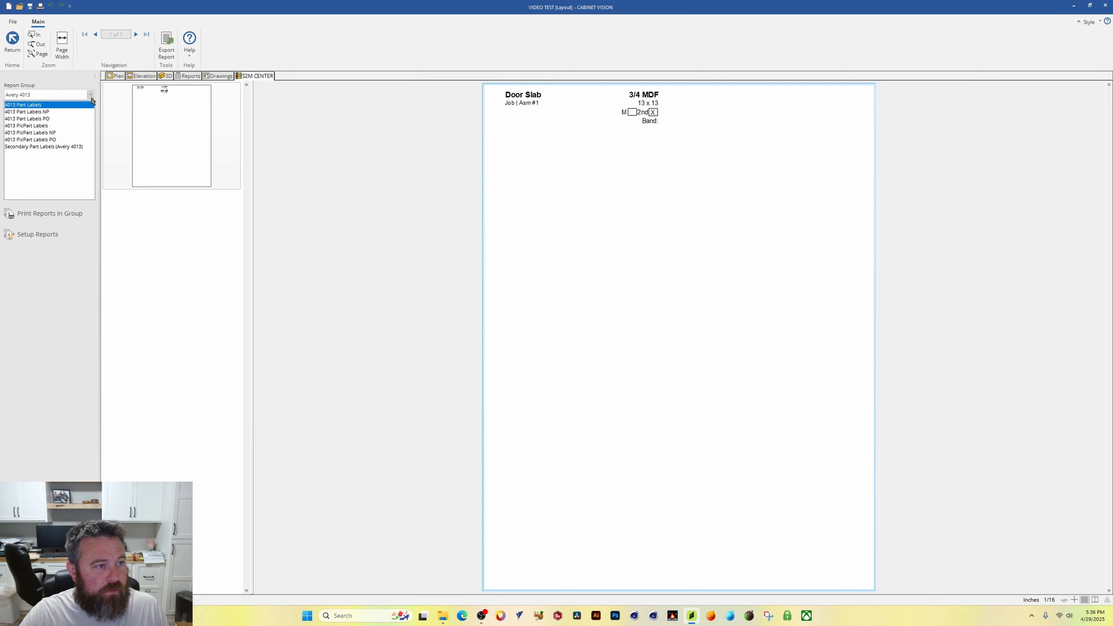
{"action": "left_click", "coordinate": [91, 96]}
{"action": "left_click", "coordinate": [35, 120]}
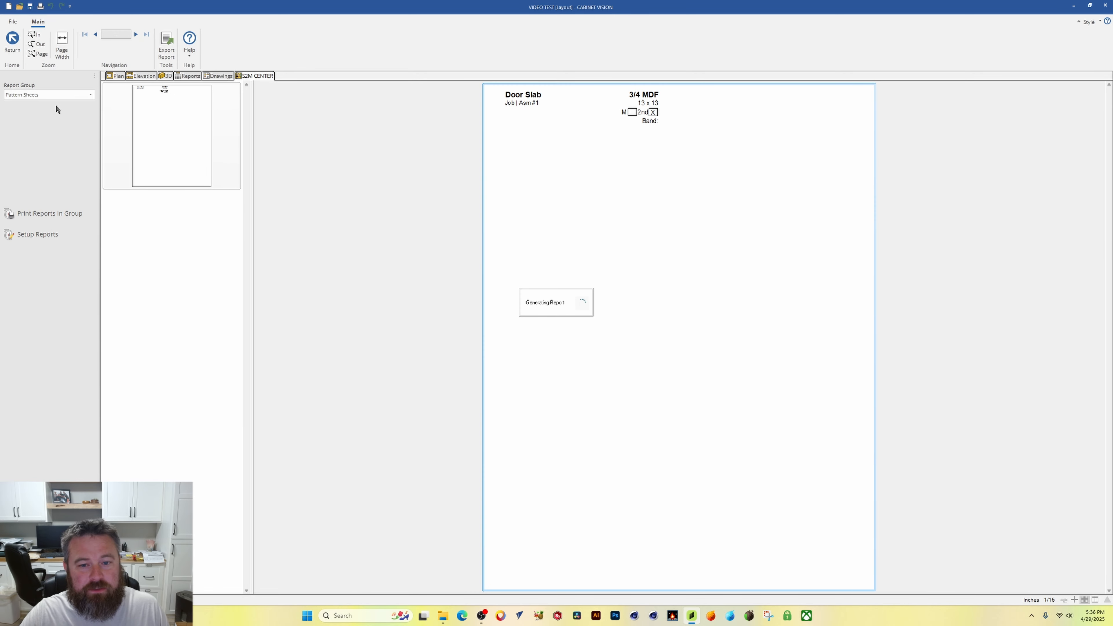
{"action": "left_click", "coordinate": [40, 7]}
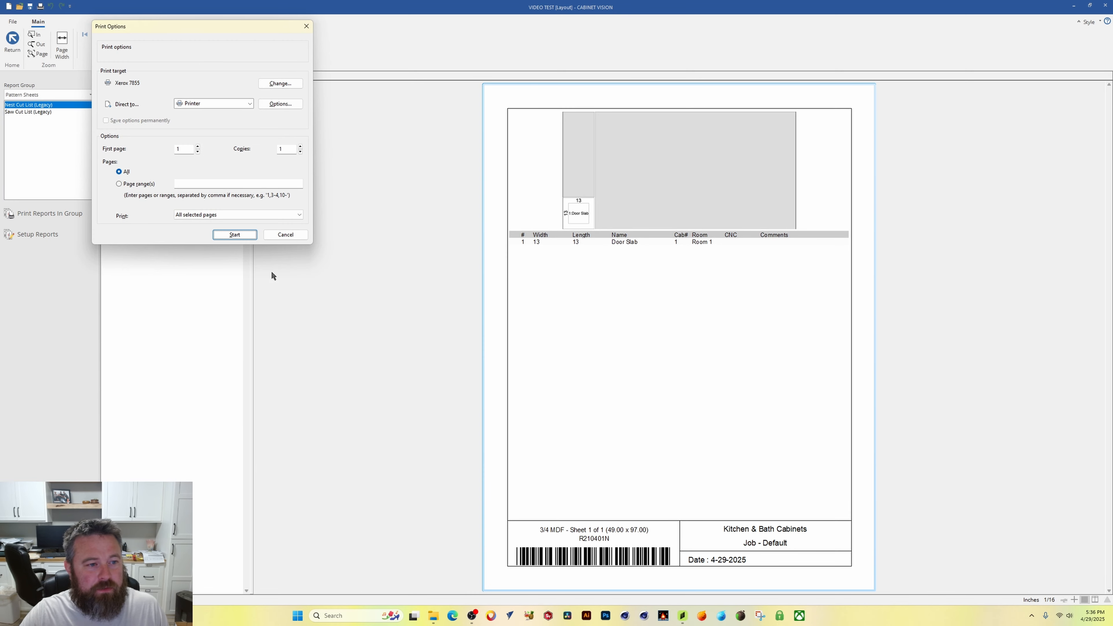
{"action": "left_click", "coordinate": [226, 236]}
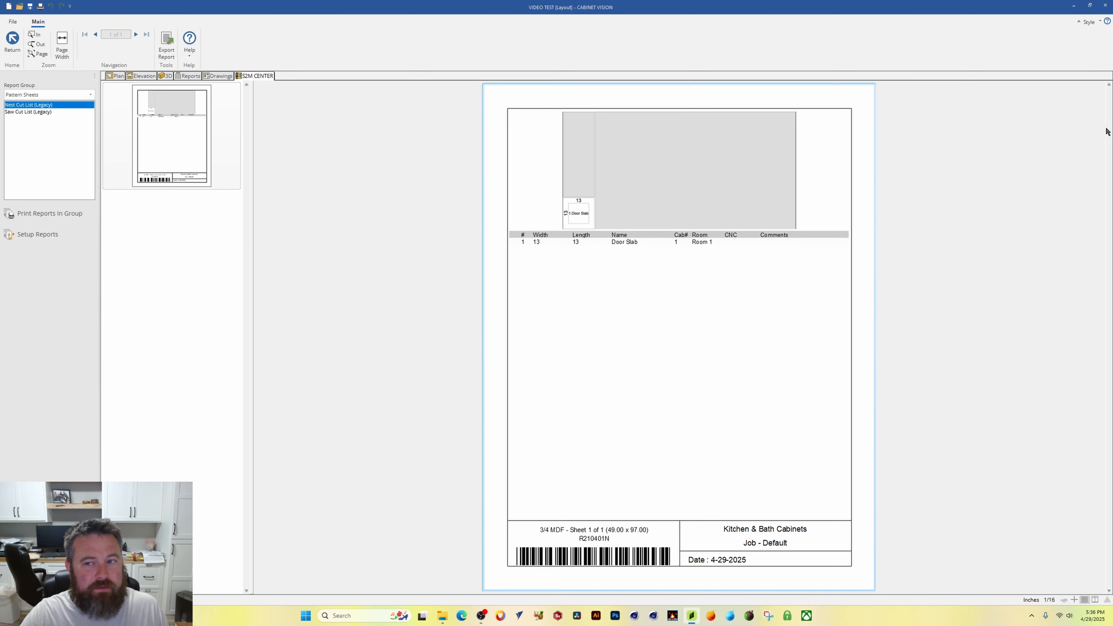
Step: Switch to File Explorer and copy the R210401N program file from the cnc TEST folder
{"action": "left_click", "coordinate": [1074, 6]}
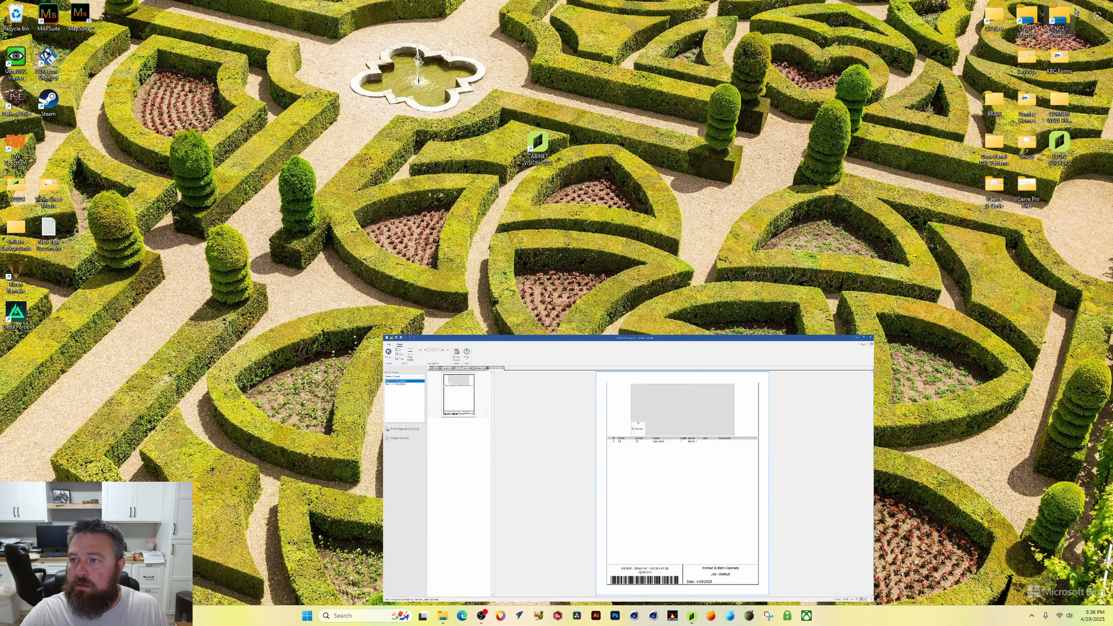
{"action": "double_click", "coordinate": [994, 16]}
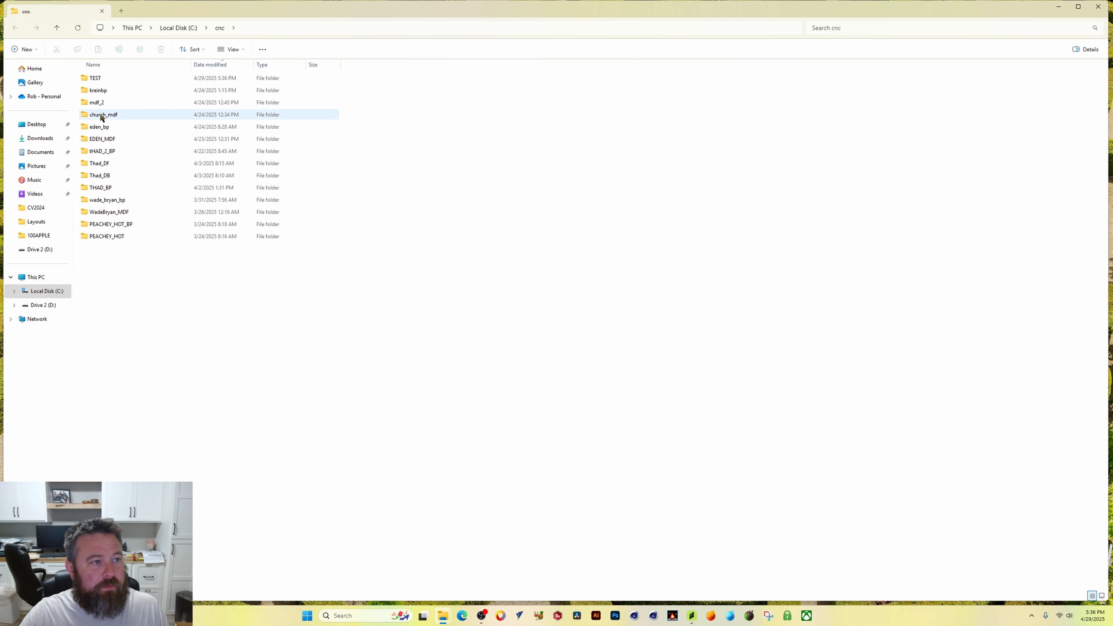
{"action": "left_click", "coordinate": [105, 90]}
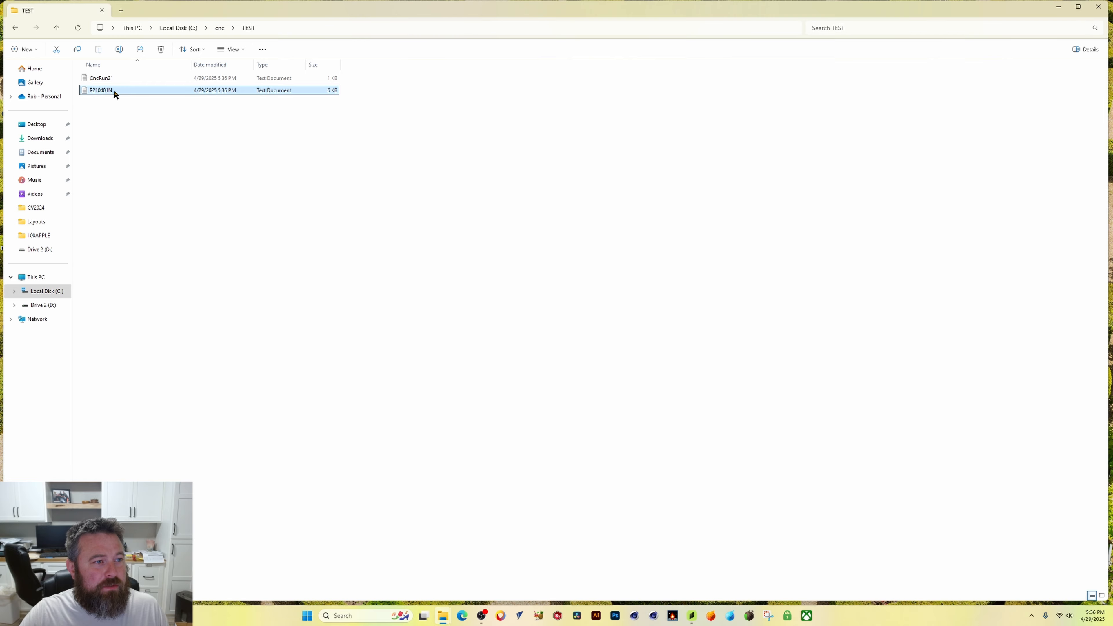
{"action": "right_click", "coordinate": [115, 95]}
{"action": "left_click", "coordinate": [157, 104]}
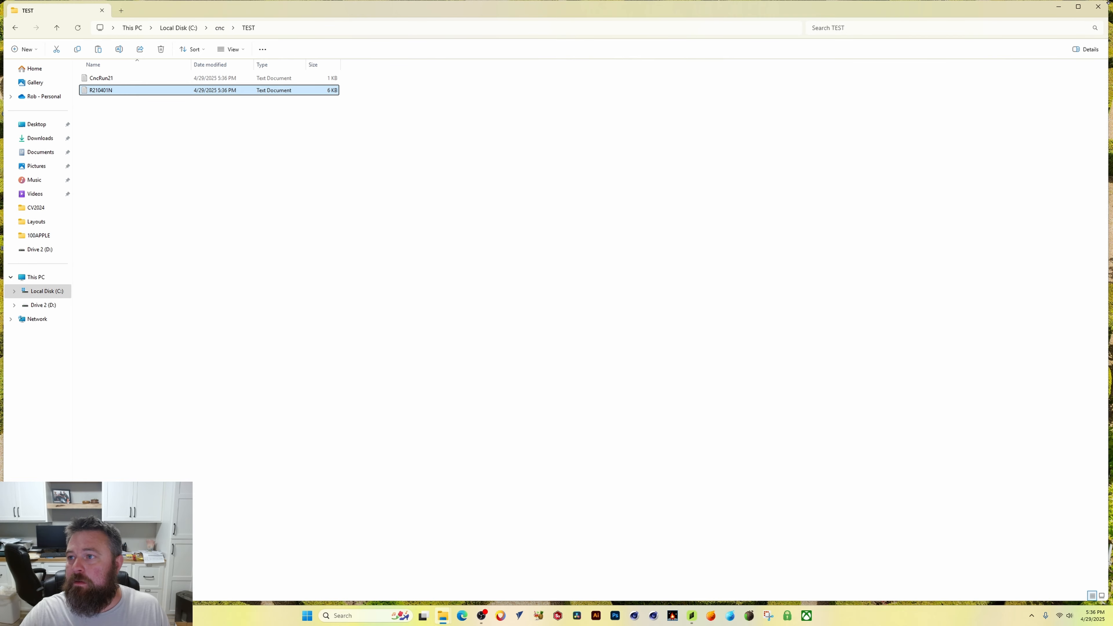
Step: Paste the program file into the 192.168.1.192 network share and close the window
{"action": "left_click", "coordinate": [1099, 6]}
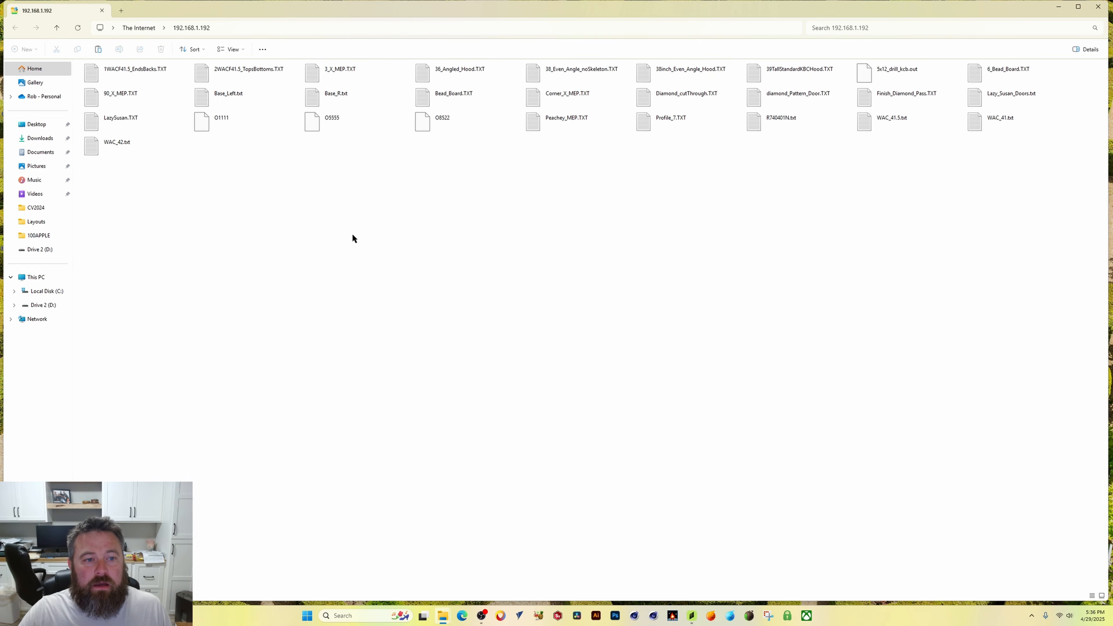
{"action": "right_click", "coordinate": [352, 233]}
{"action": "left_click", "coordinate": [401, 271]}
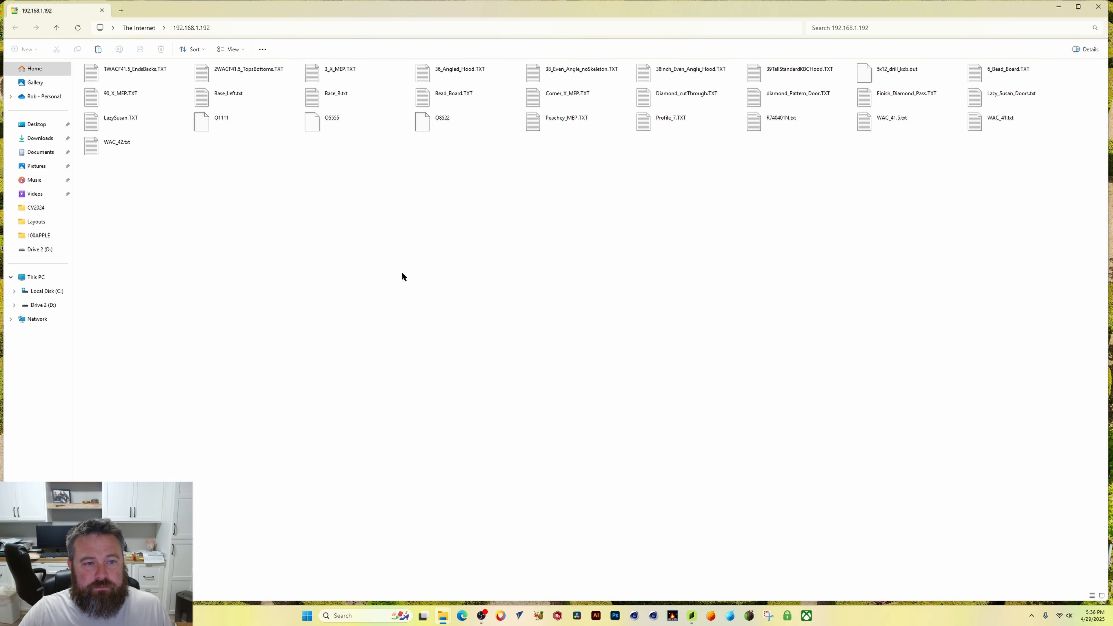
{"action": "left_click", "coordinate": [1108, 2]}
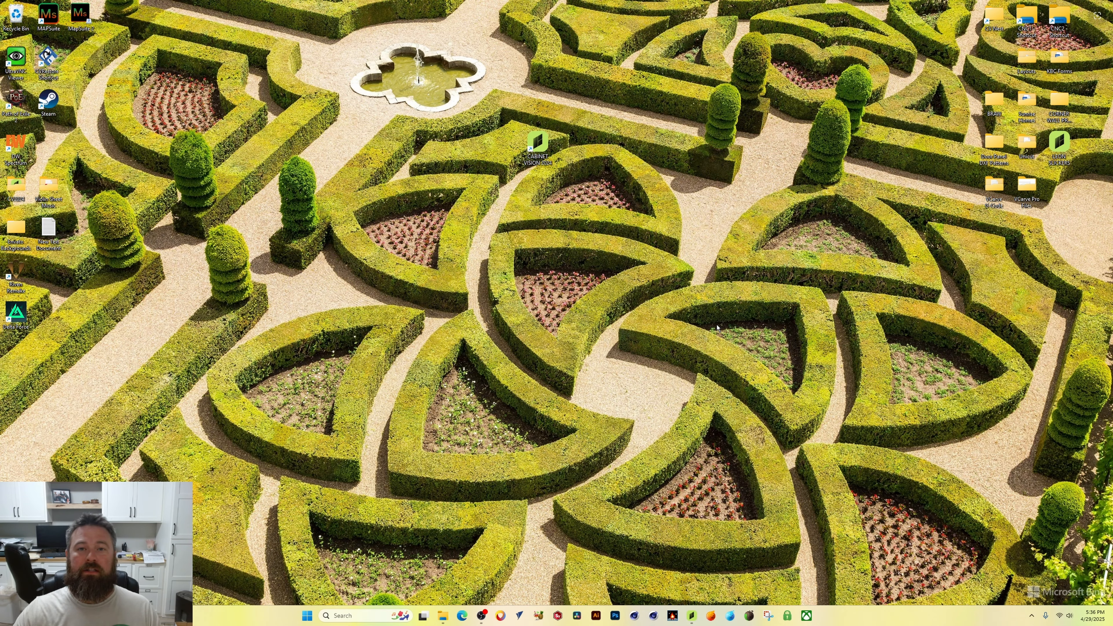